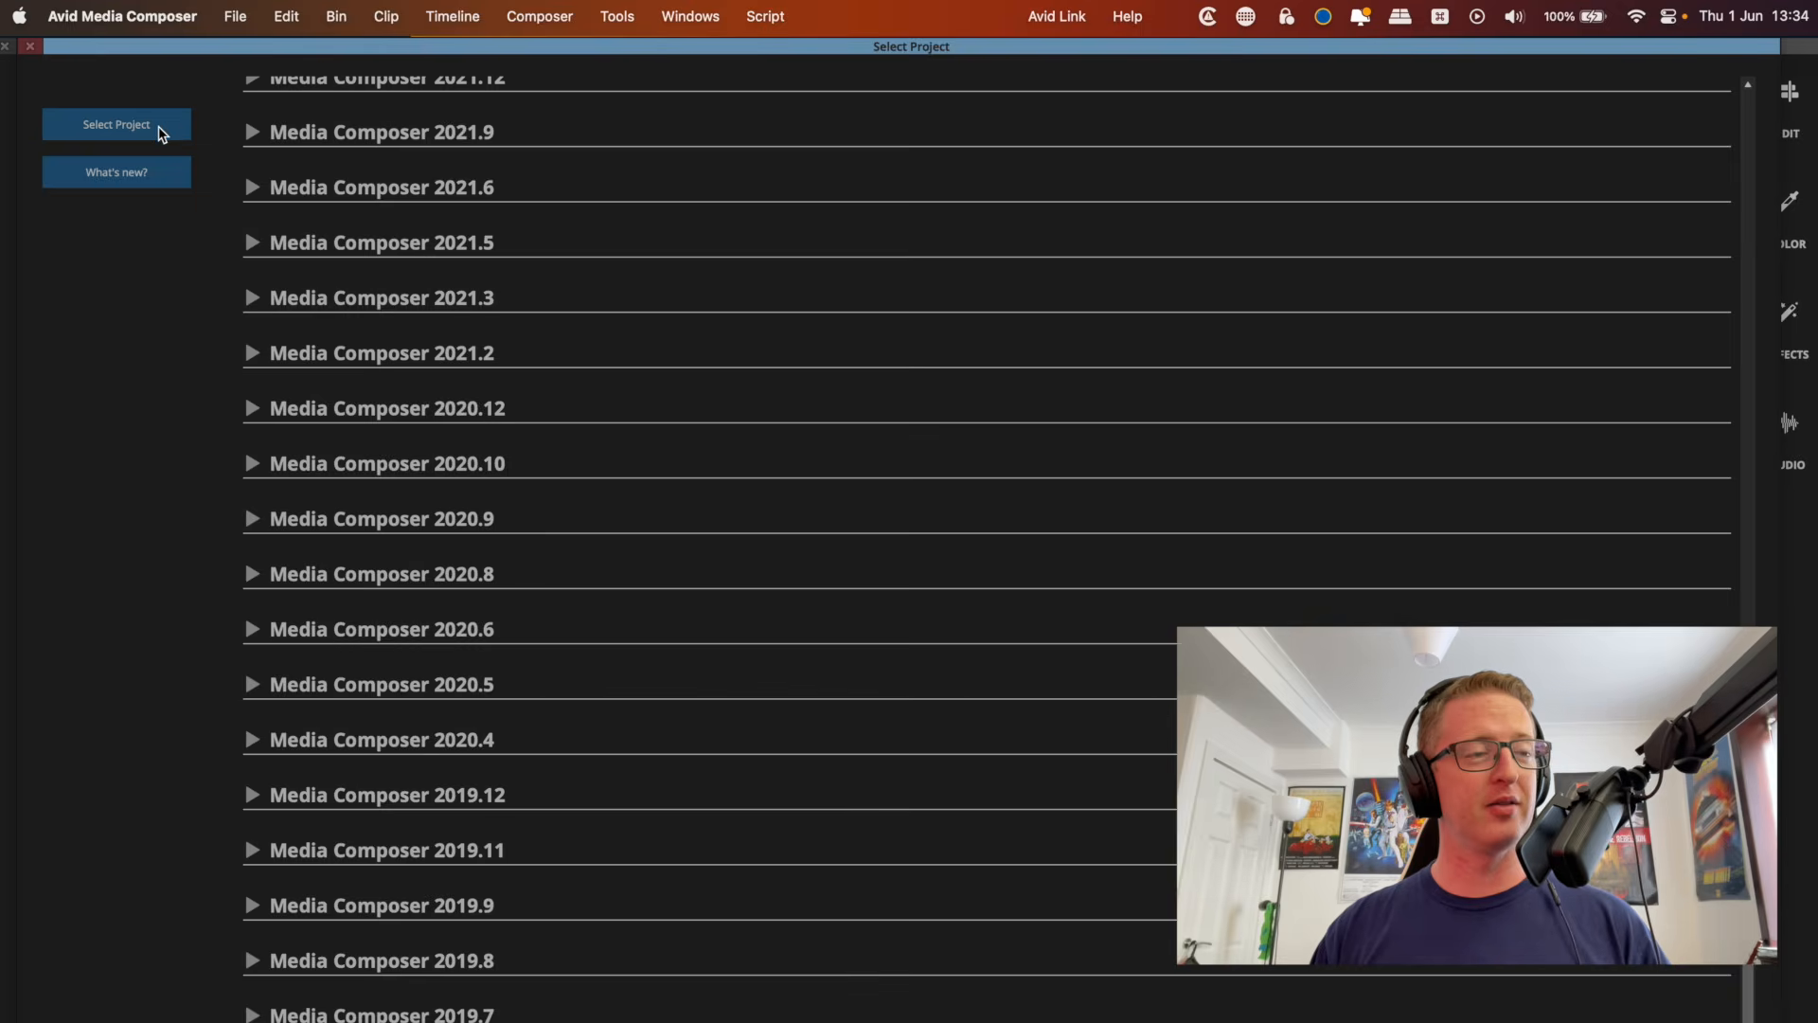
Open the project list and choose its columns, adding Frame and removing Frame Rate, Raster Dimensions and Stereoscopic.
{"action": "left_click", "coordinate": [161, 133]}
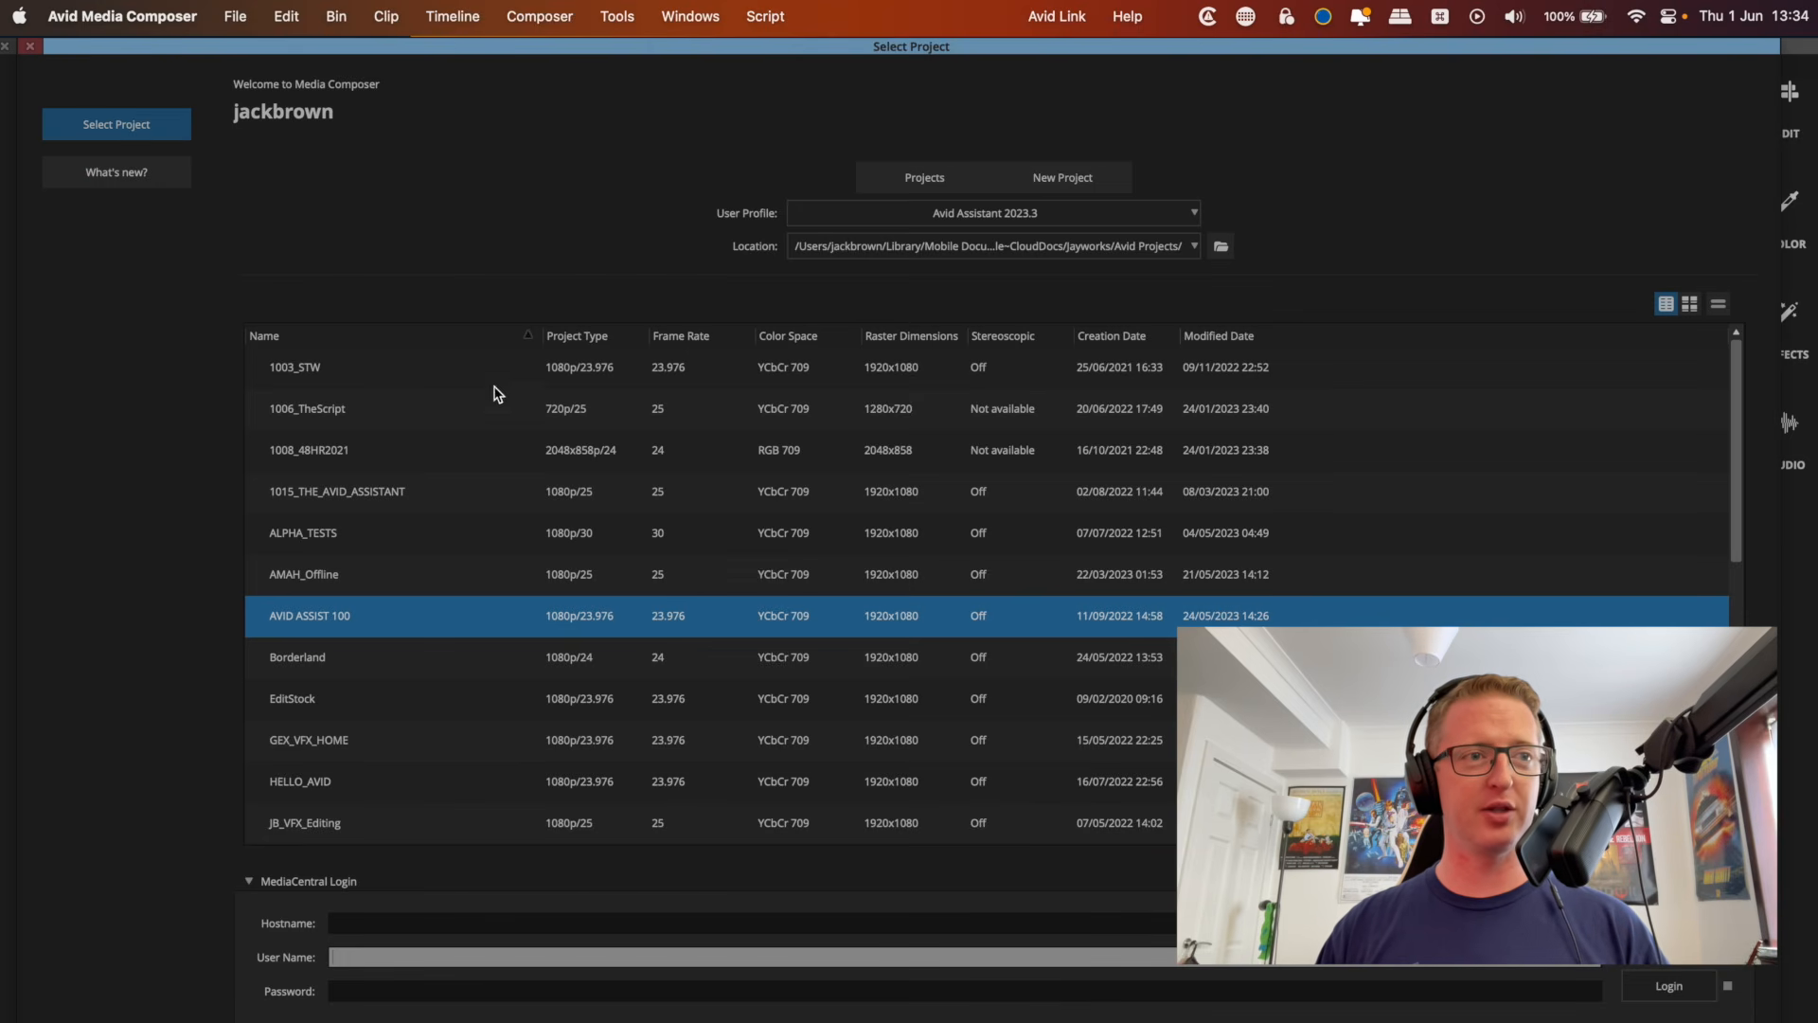
{"action": "scroll", "coordinate": [587, 352], "scroll_direction": "down", "scroll_amount": 3}
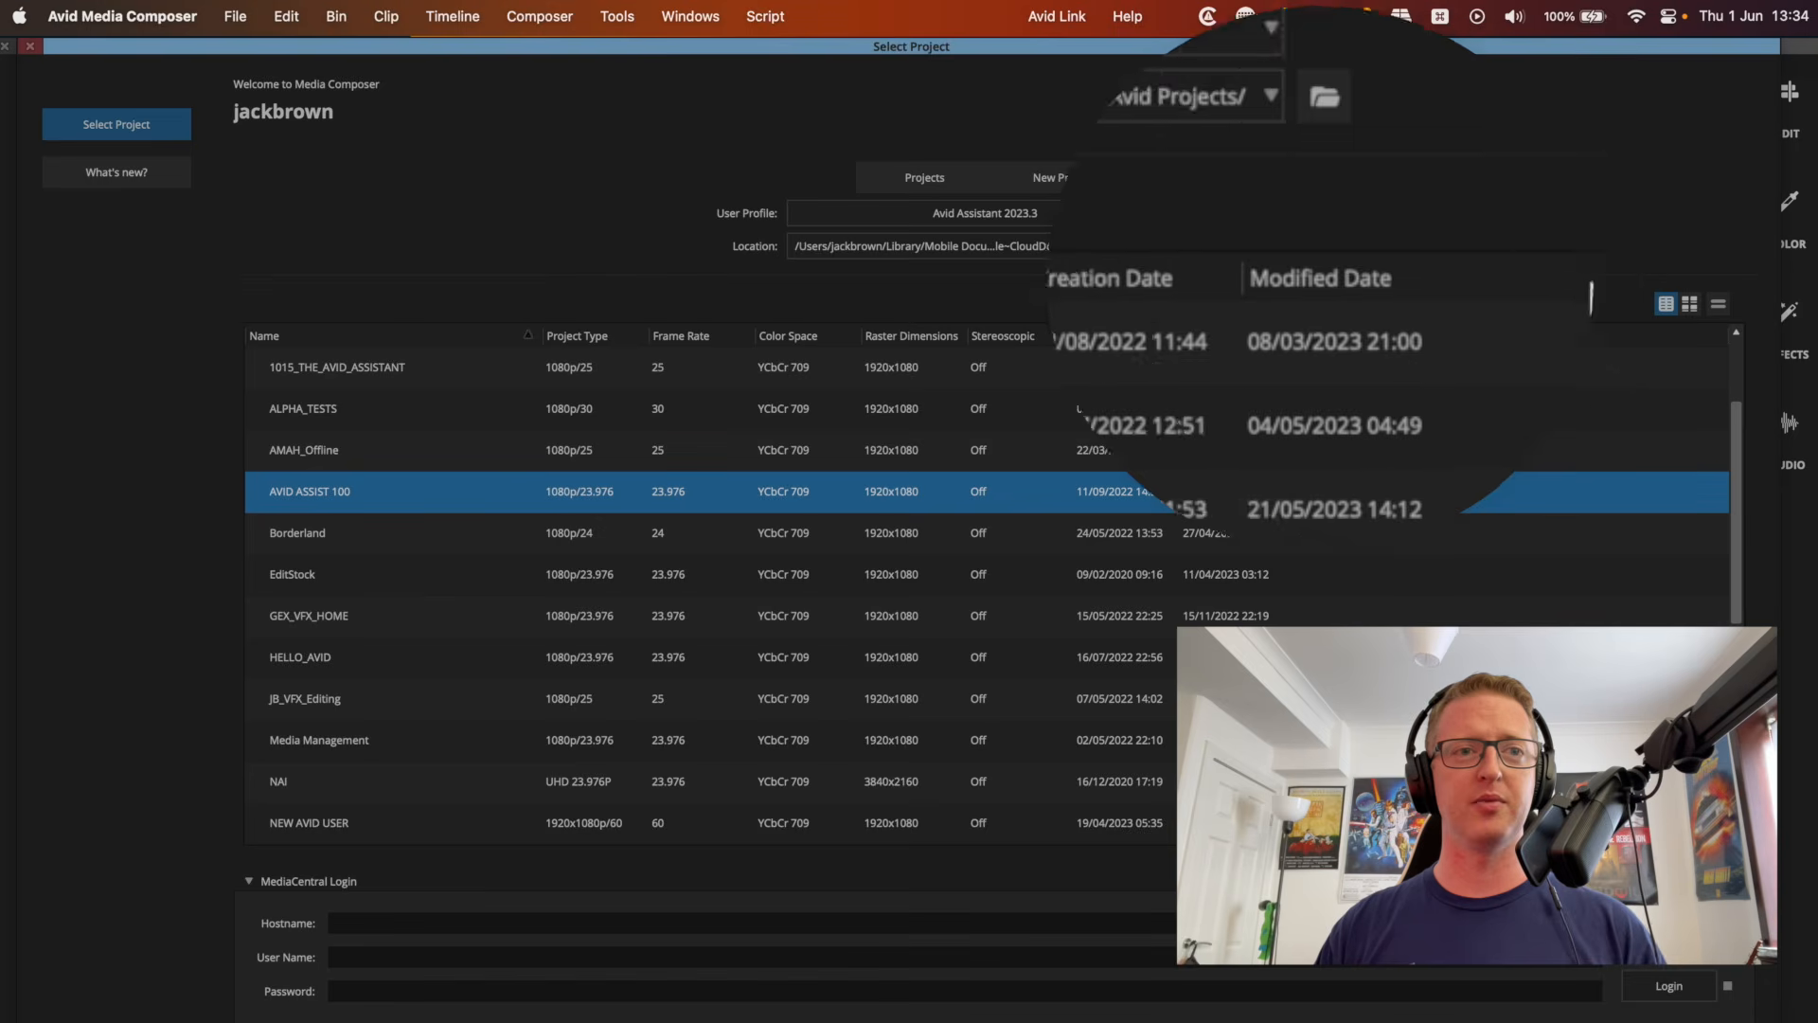
{"action": "right_click", "coordinate": [1344, 341]}
{"action": "left_click", "coordinate": [1411, 375]}
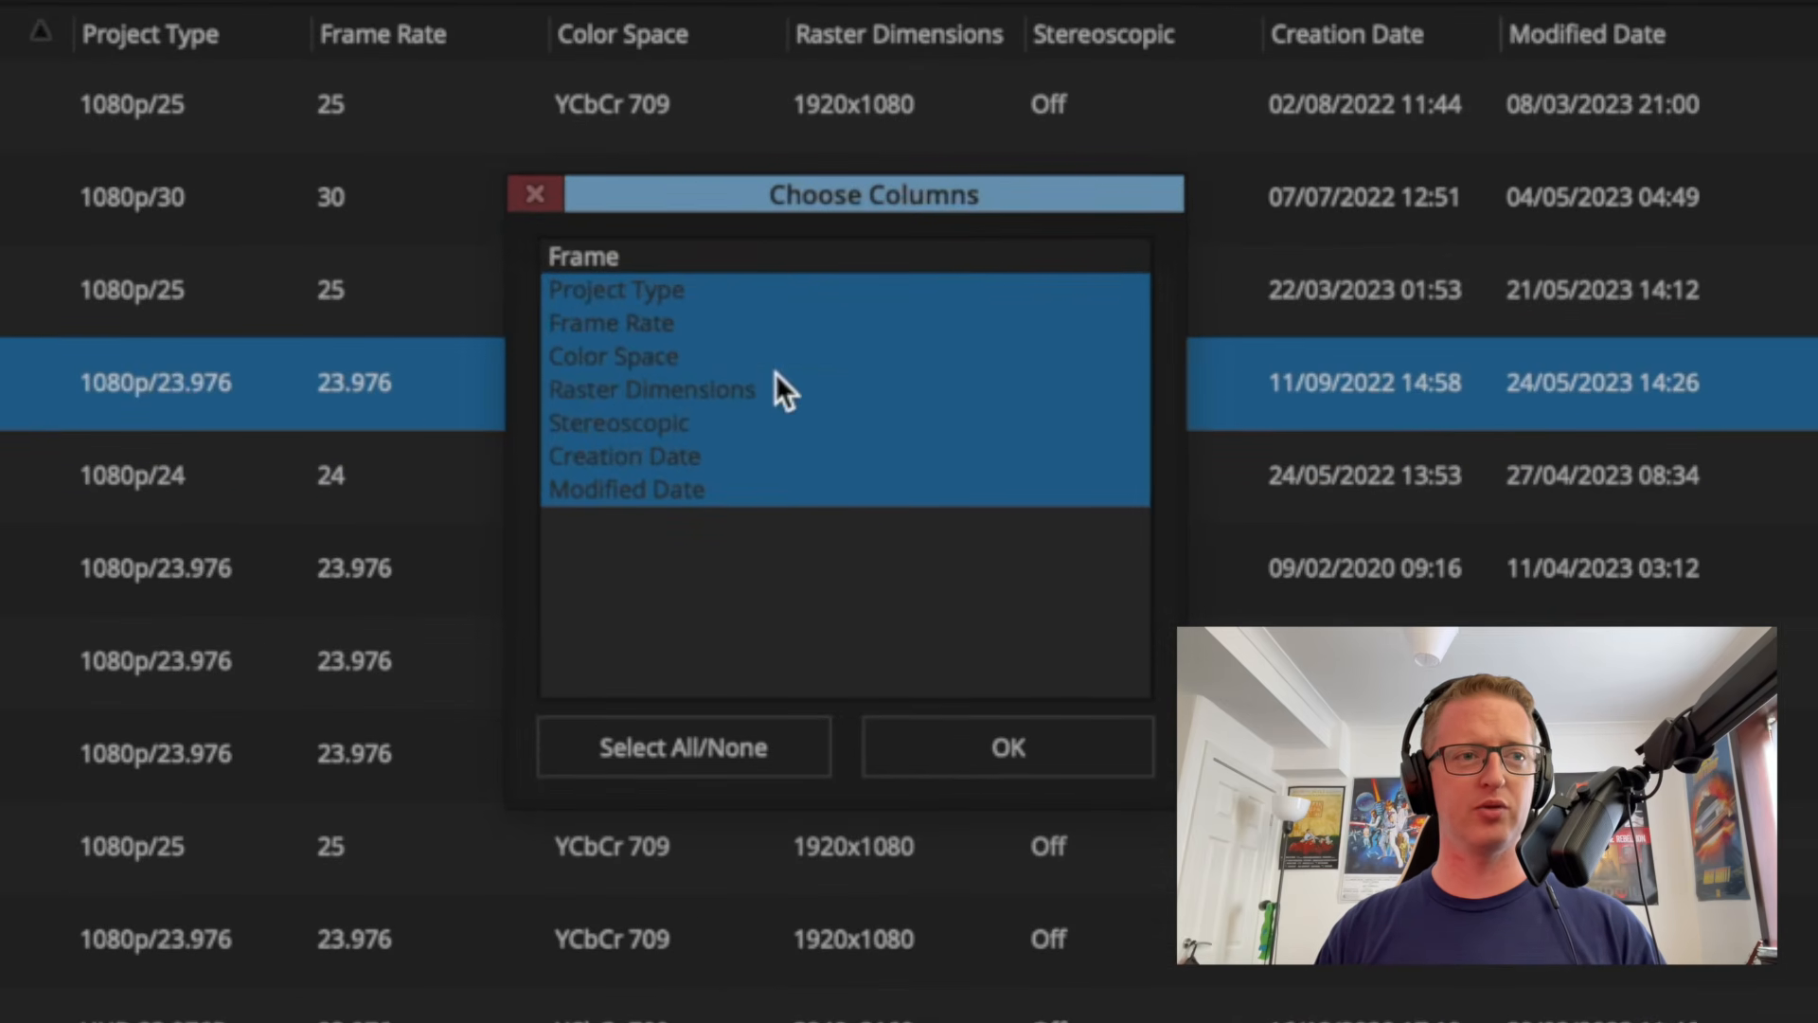
{"action": "left_click", "coordinate": [775, 256]}
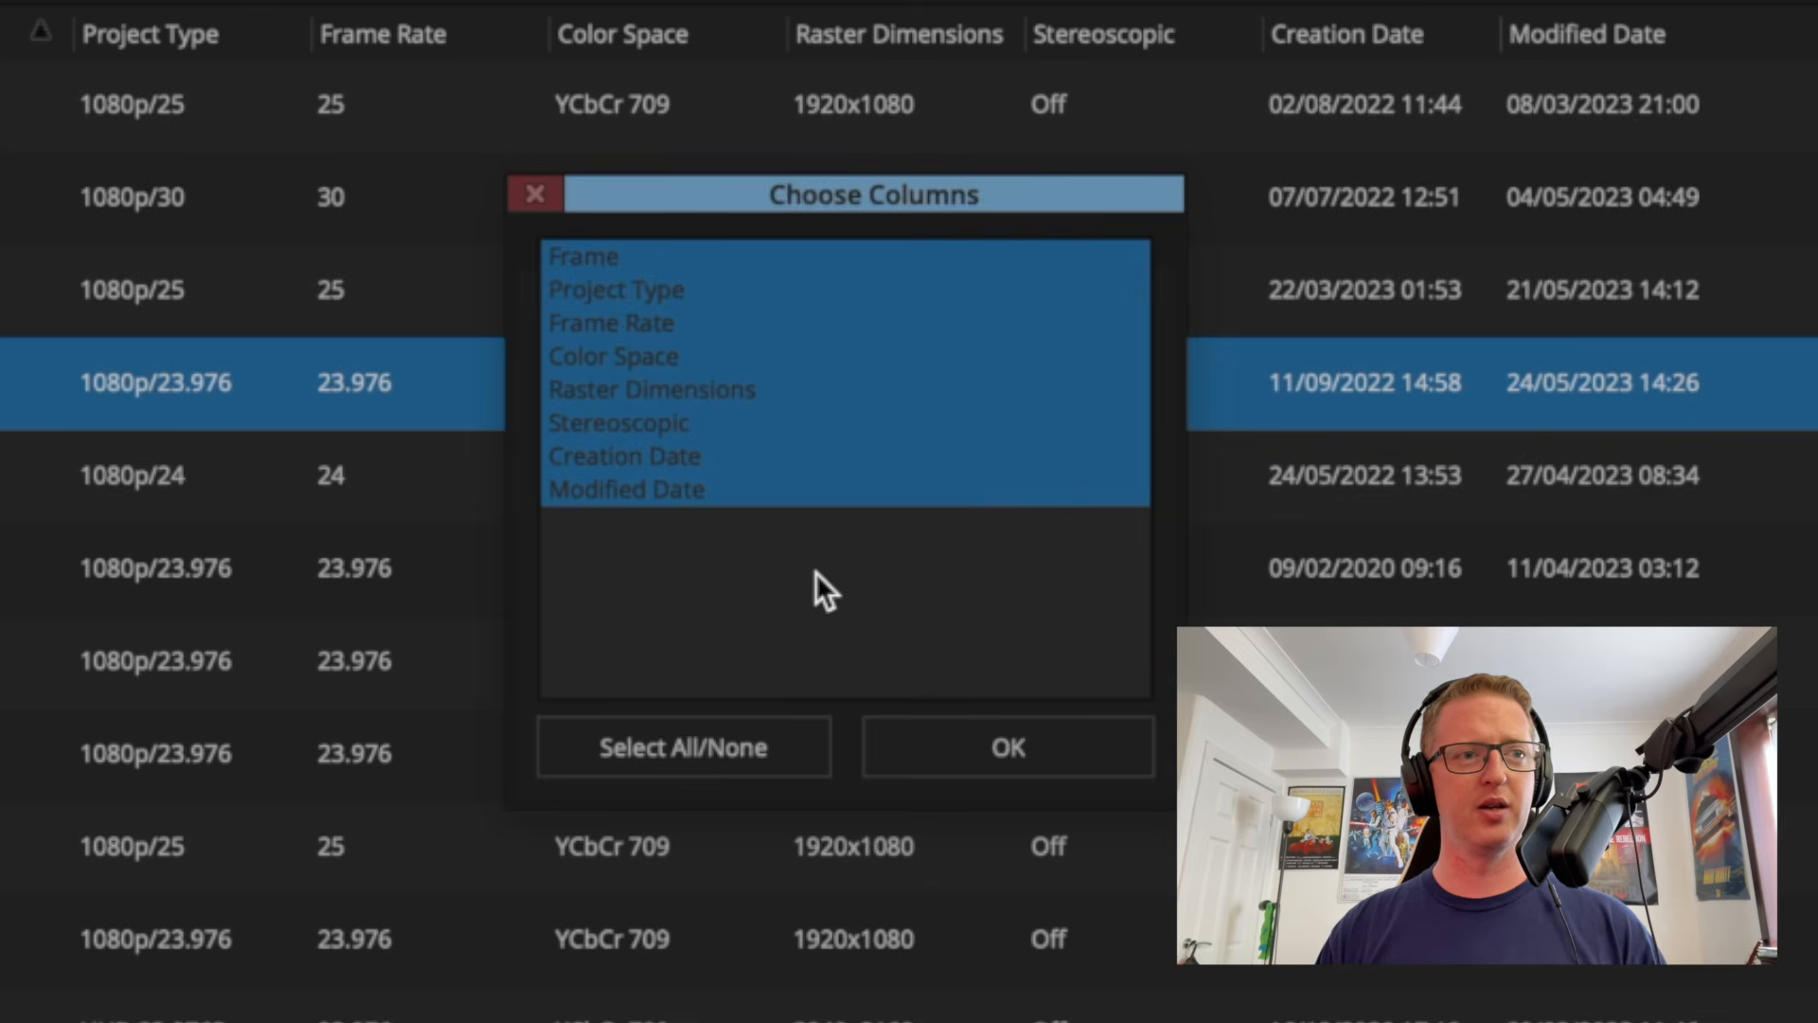
{"action": "left_click", "coordinate": [684, 323]}
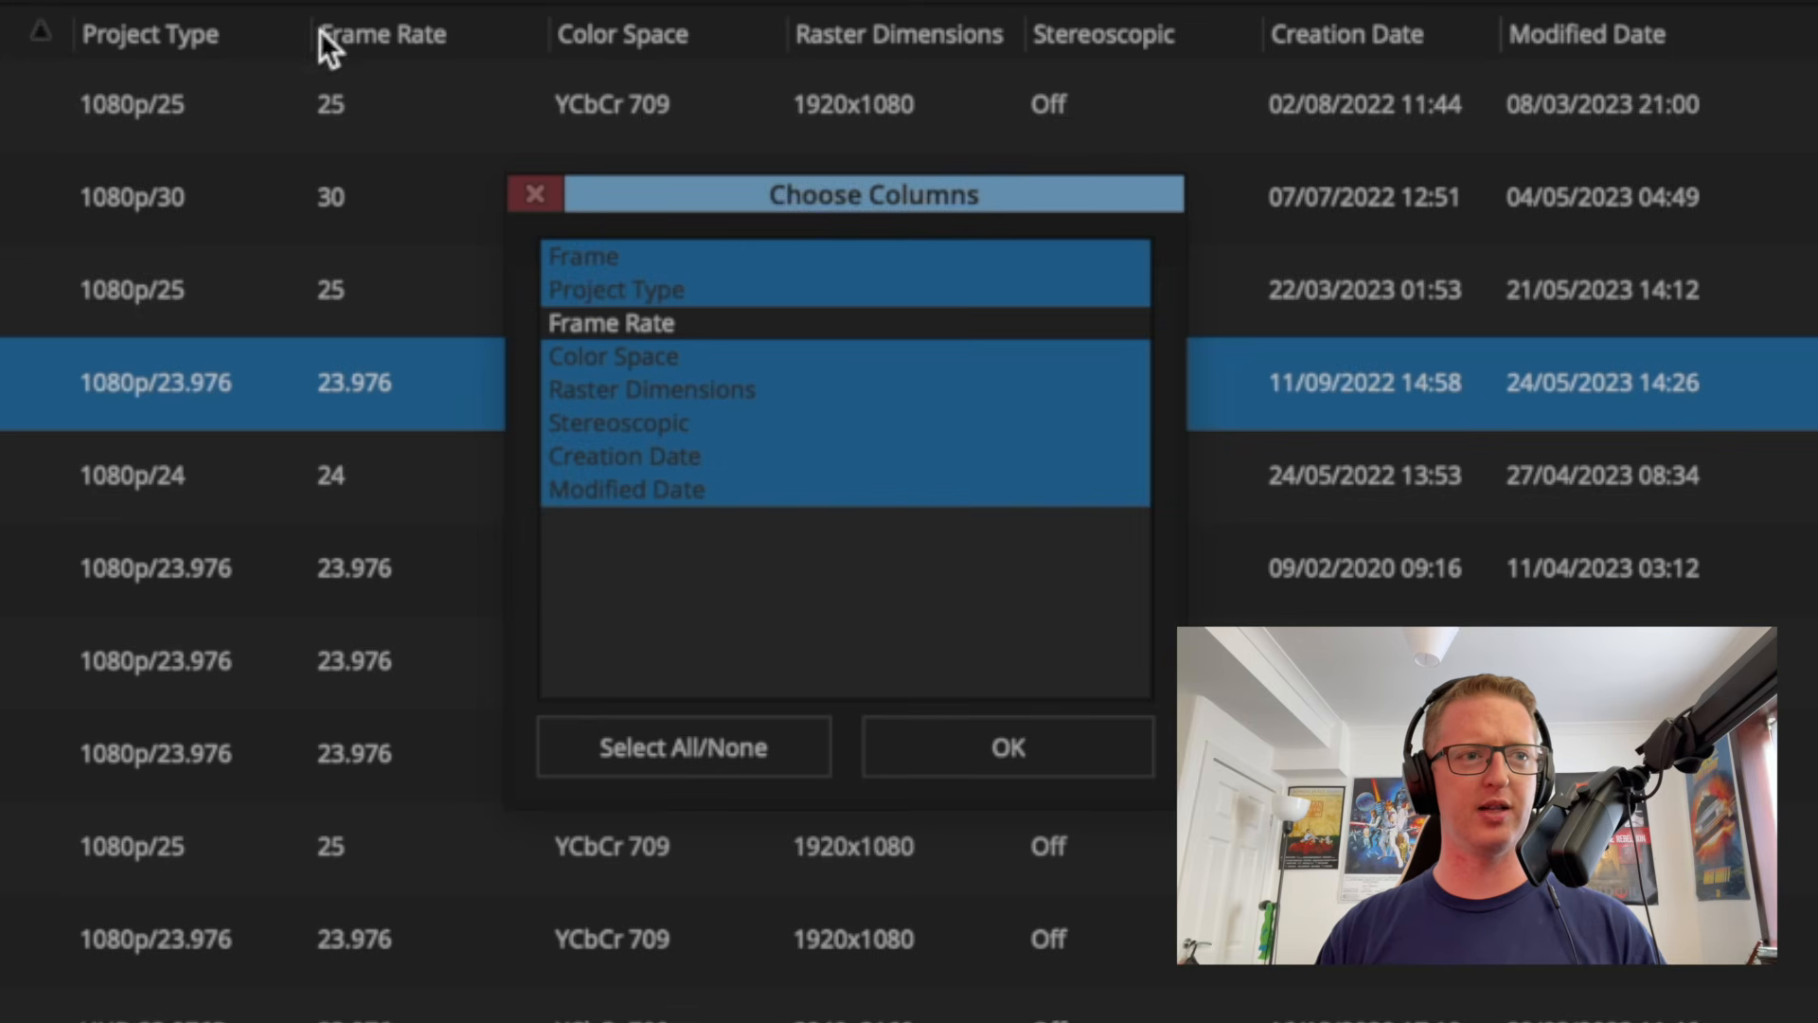
{"action": "left_click", "coordinate": [670, 393]}
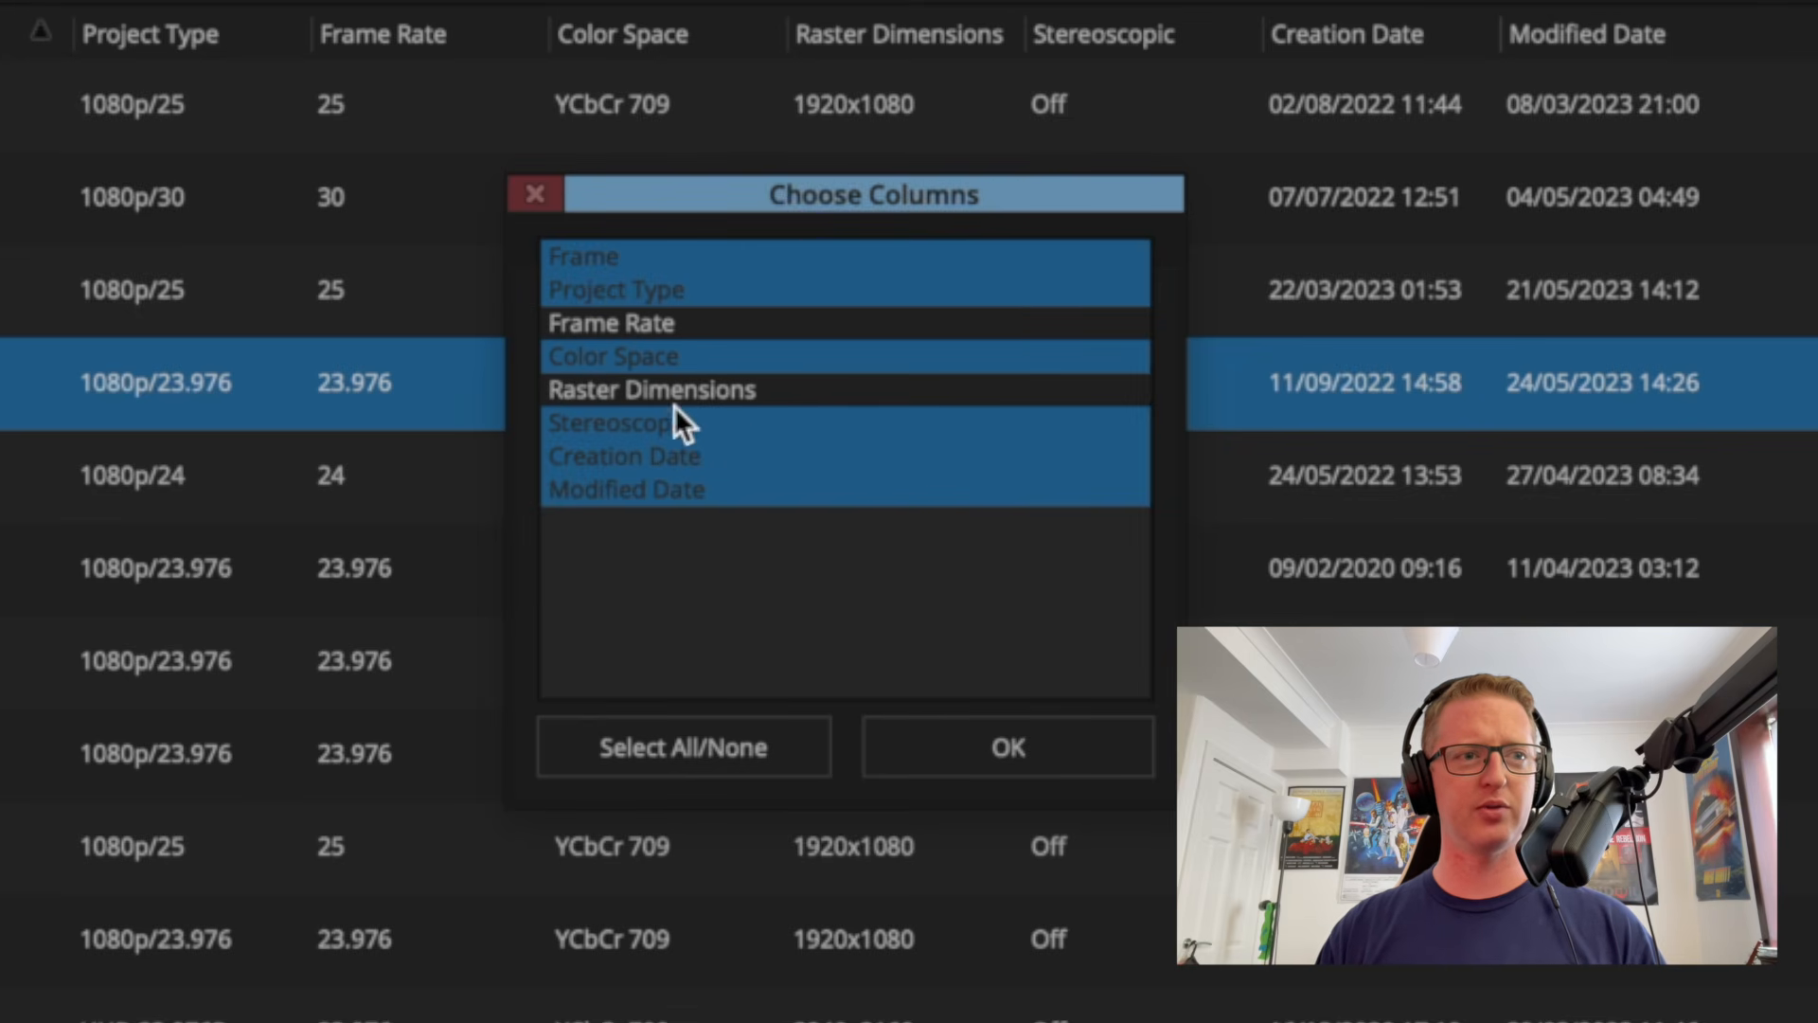
{"action": "left_click", "coordinate": [729, 426]}
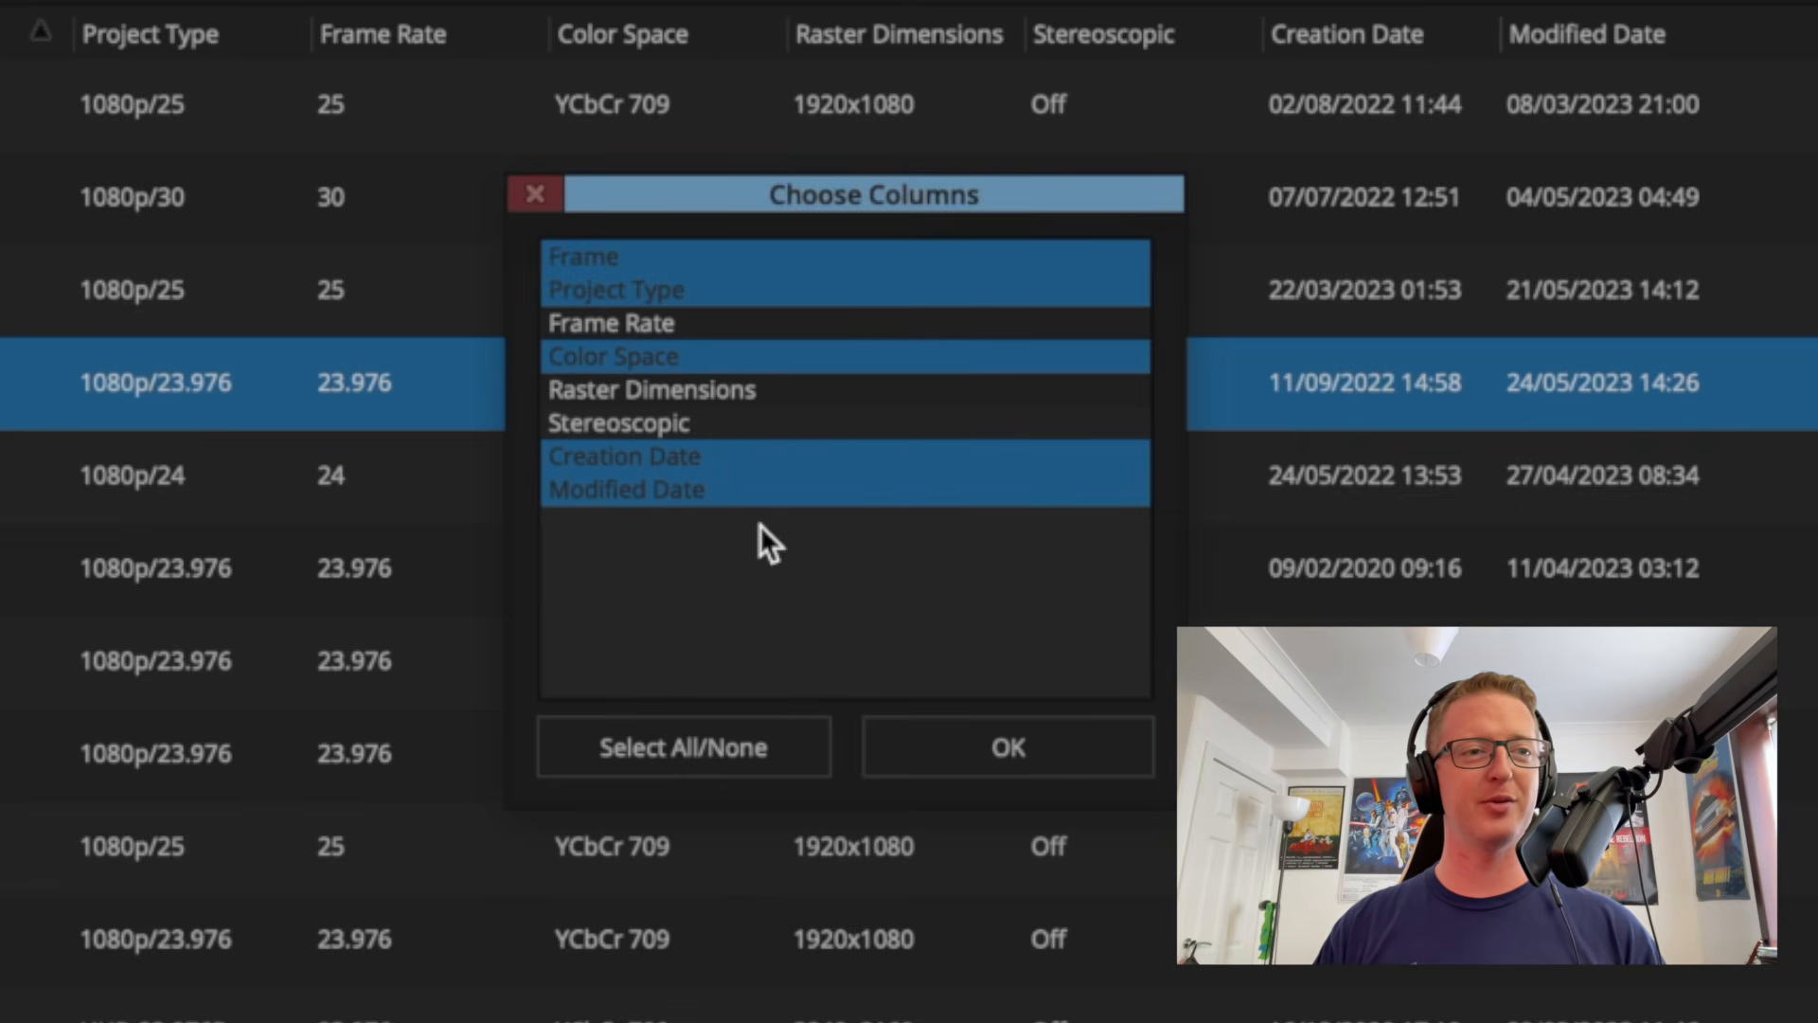
{"action": "left_click", "coordinate": [929, 723]}
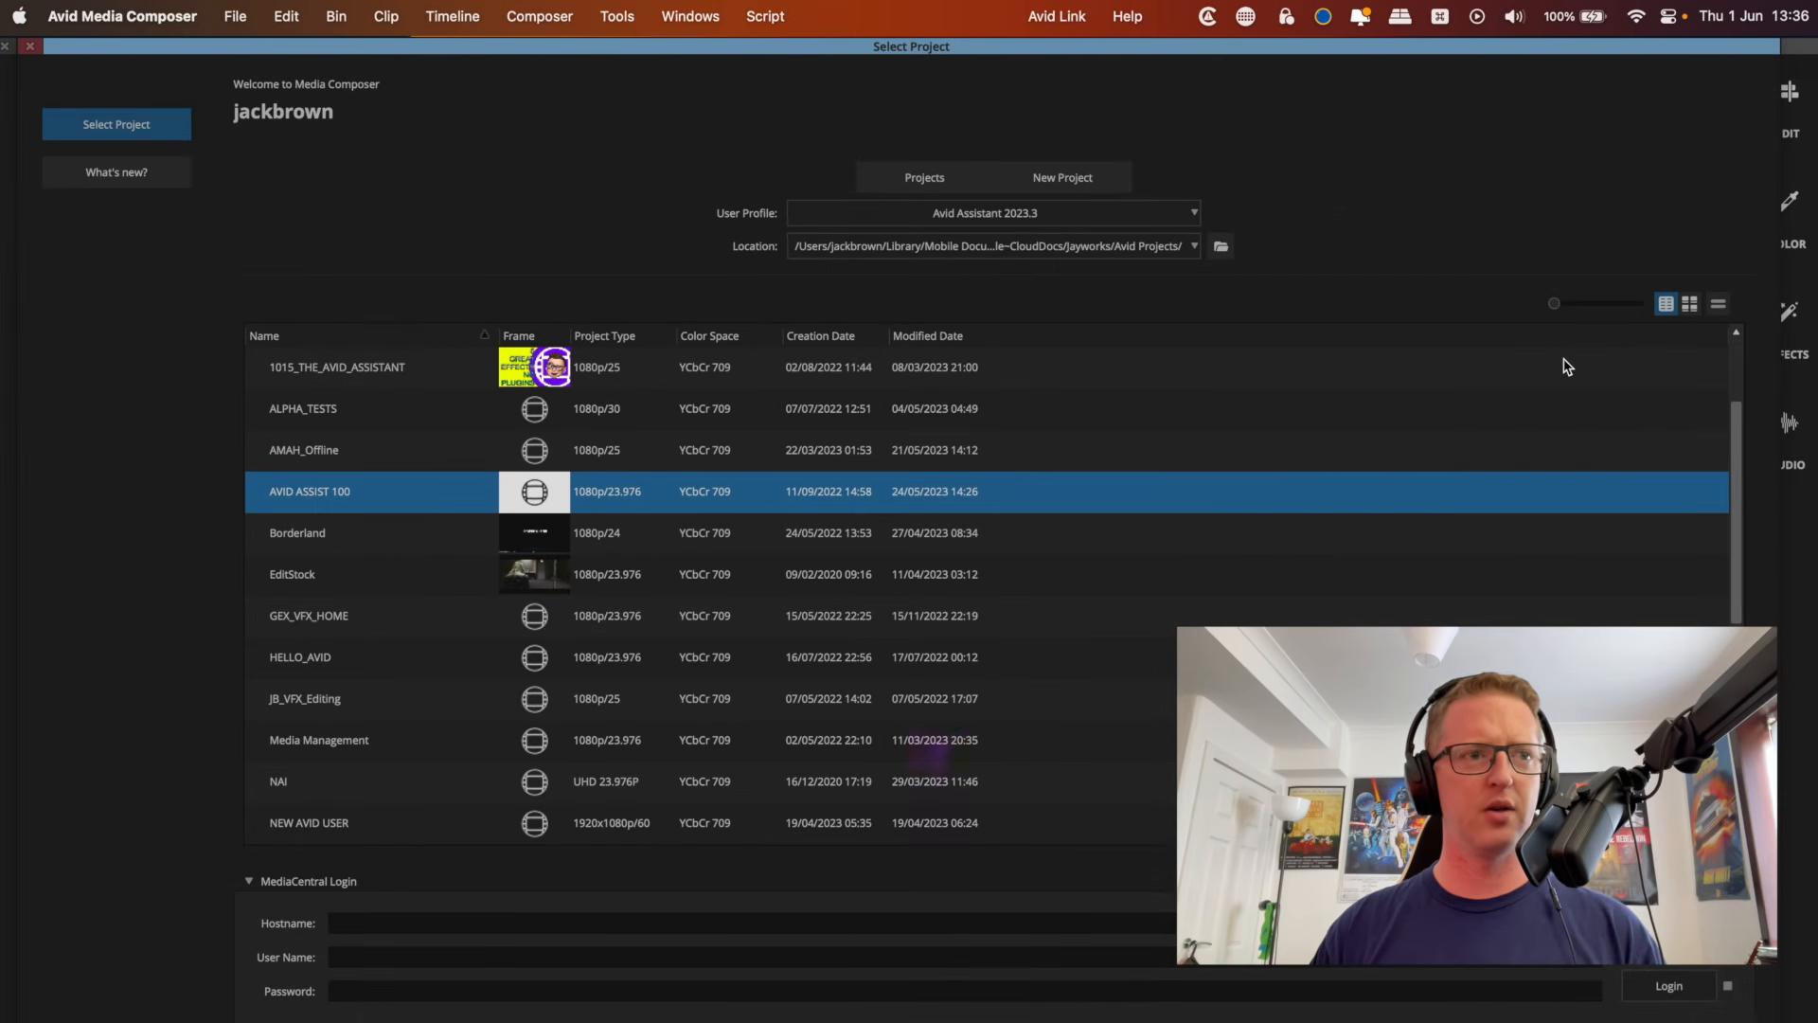
Increase the font size of the project list and widen its Frame column slightly.
{"action": "left_click", "coordinate": [1718, 304]}
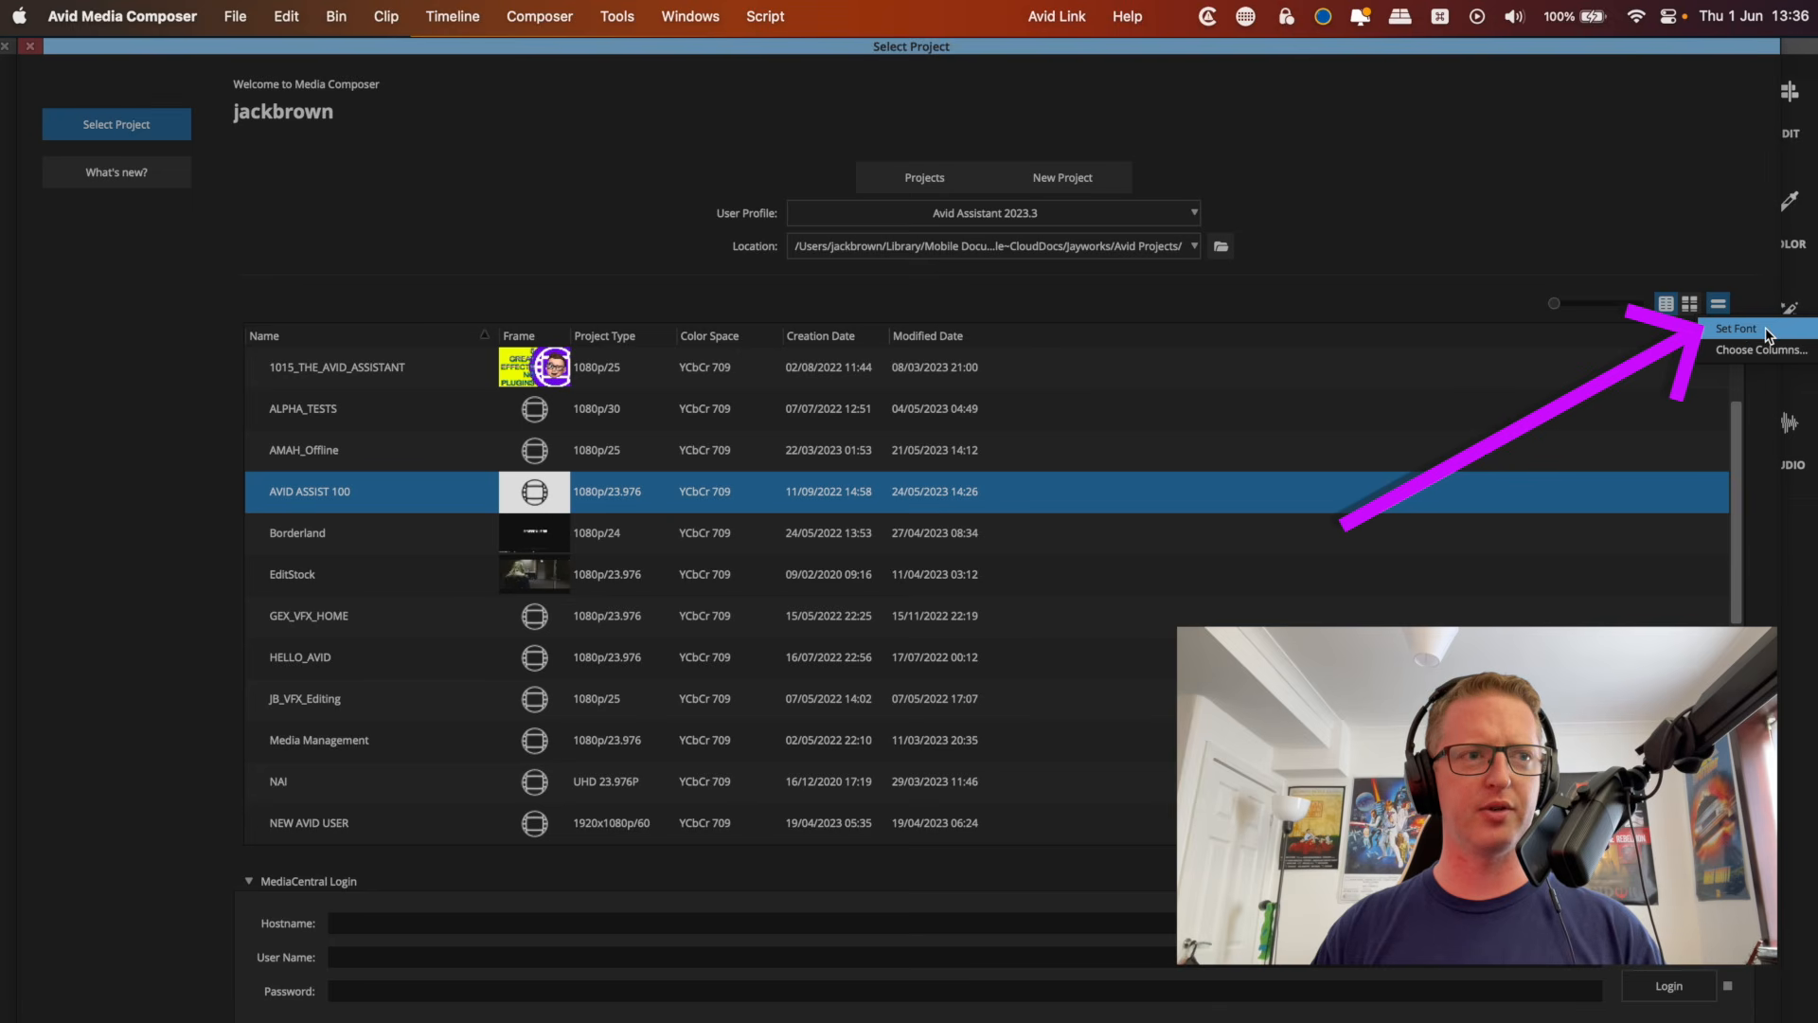
{"action": "left_click", "coordinate": [1766, 331]}
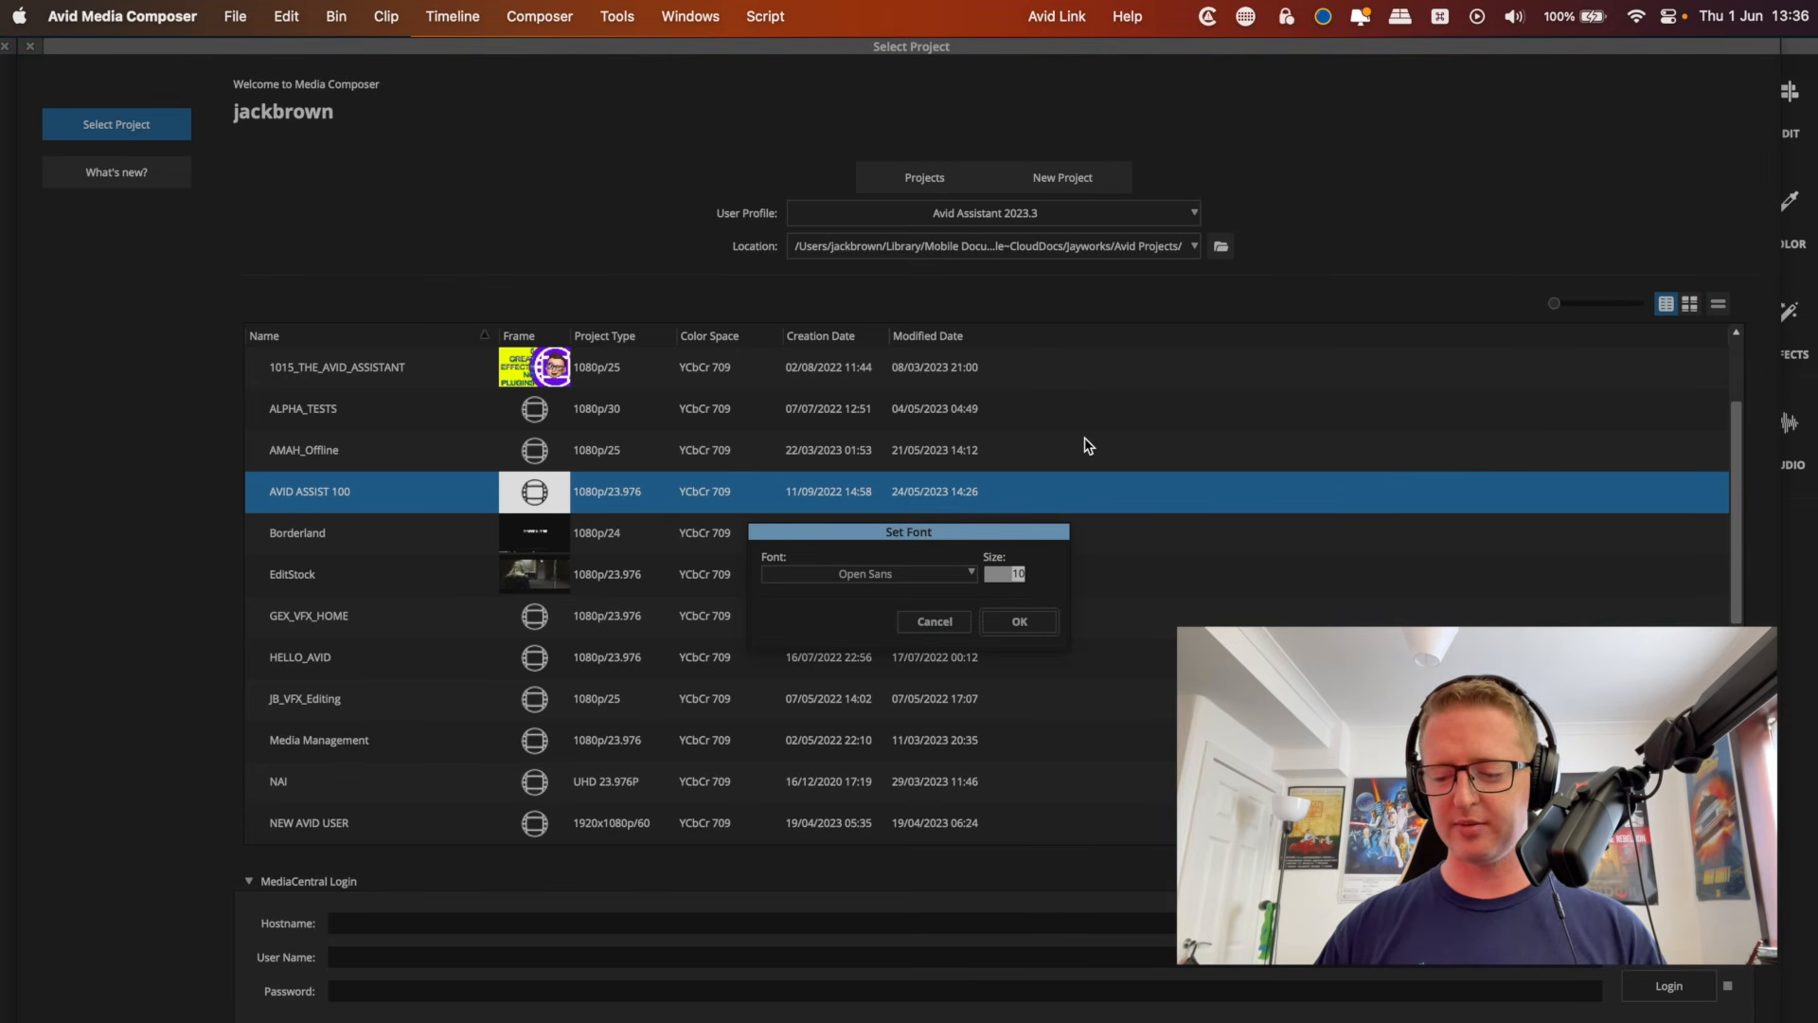
{"action": "key", "text": "Return"}
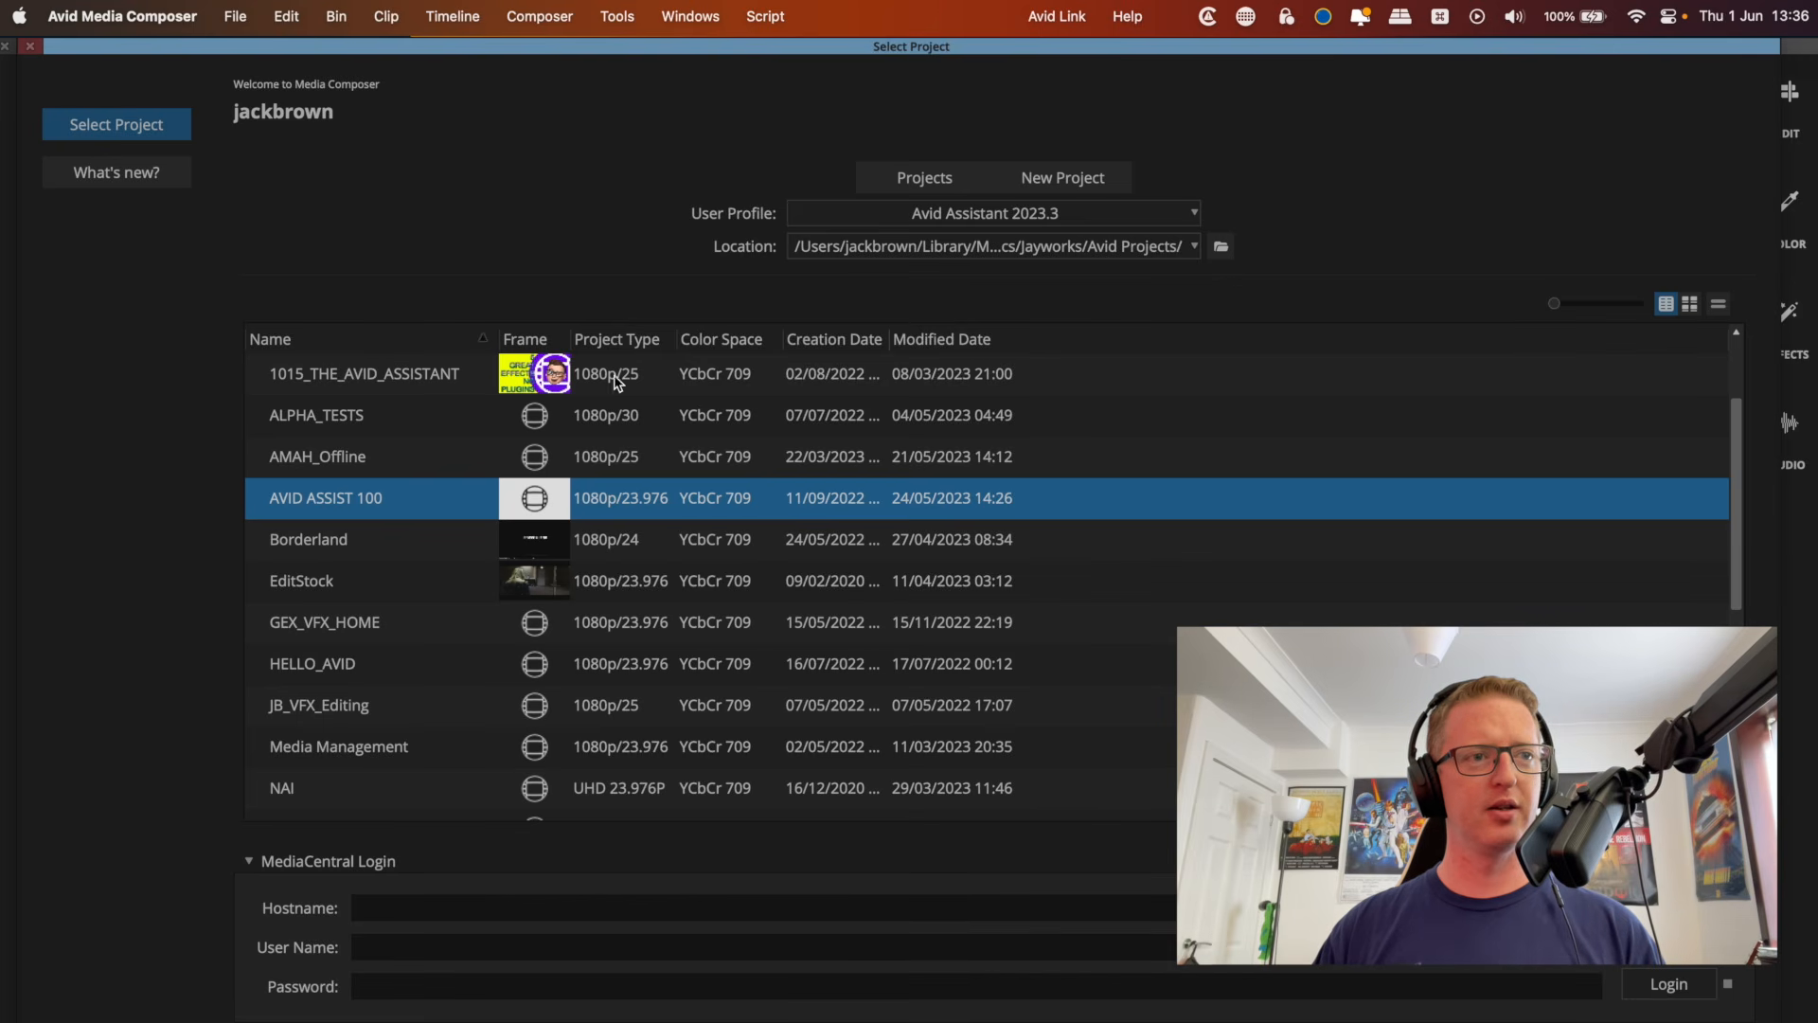
{"action": "mouse_move", "coordinate": [571, 339]}
{"action": "left_mouse_down"}
{"action": "mouse_move", "coordinate": [667, 339]}
{"action": "mouse_move", "coordinate": [591, 339]}
{"action": "left_mouse_up"}
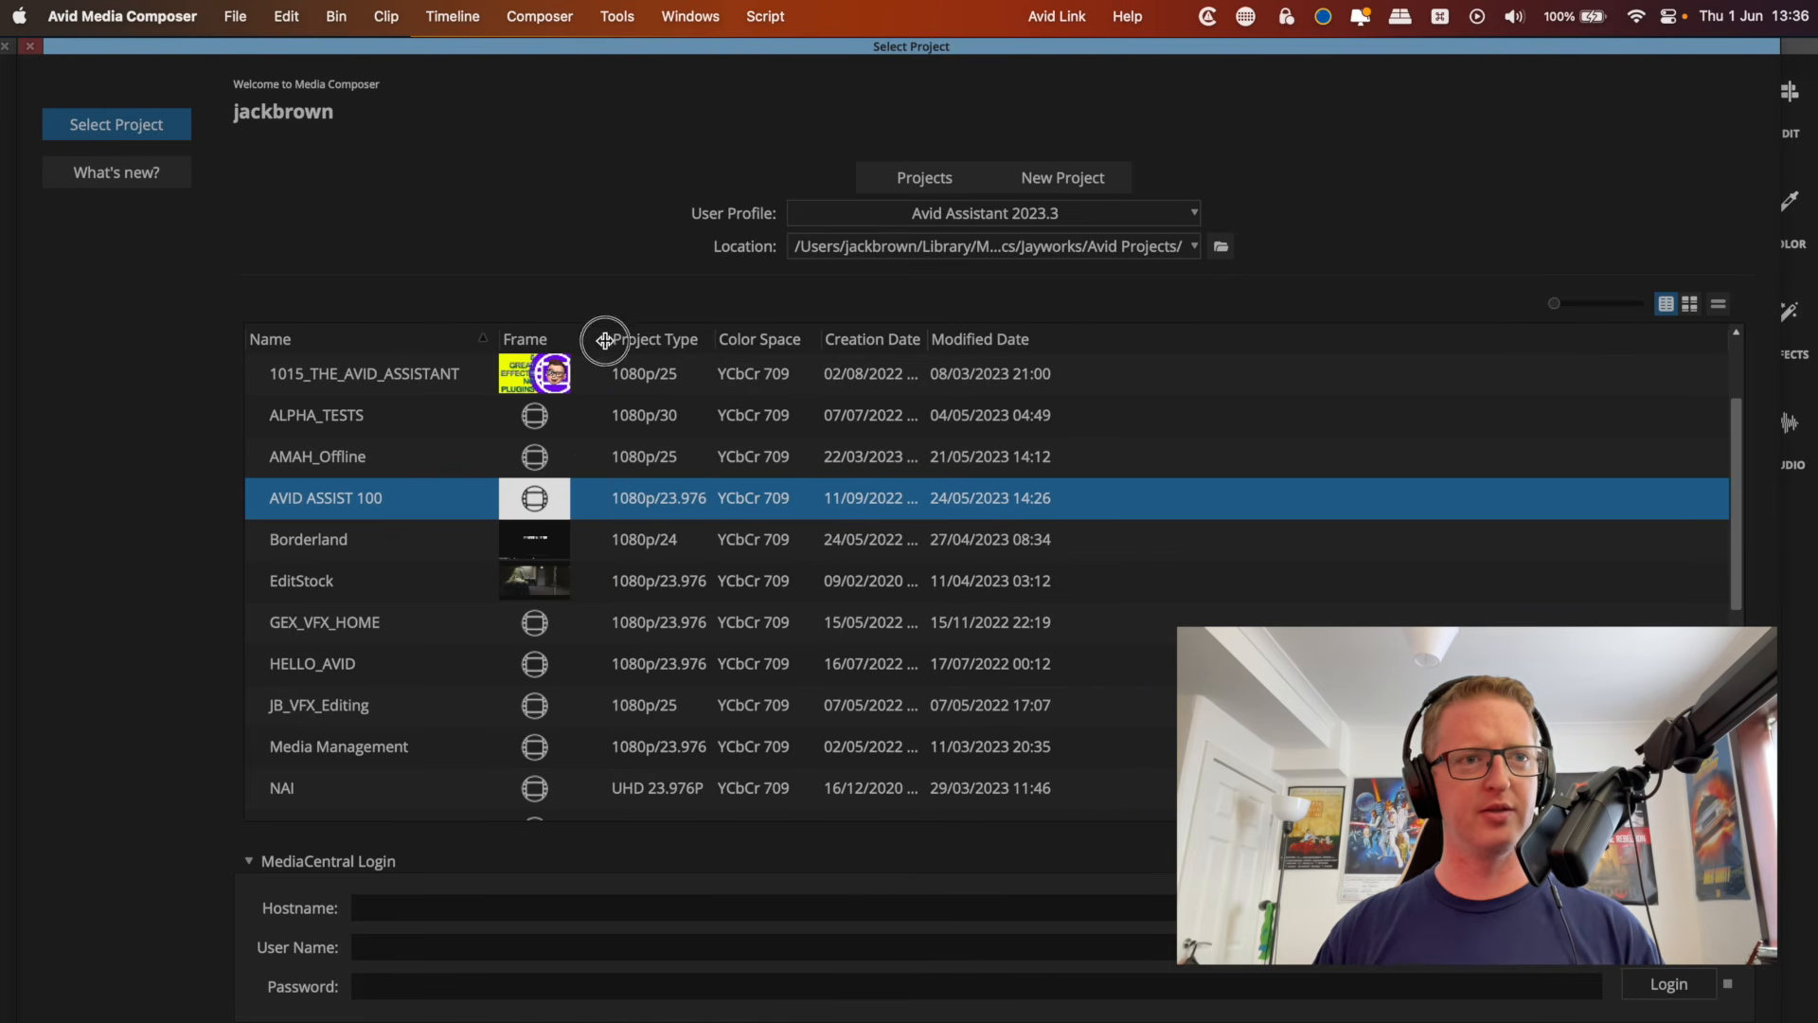
Switch the project list to frame view and look through the project thumbnails.
{"action": "left_click", "coordinate": [1690, 304]}
{"action": "scroll", "coordinate": [958, 556], "scroll_direction": "down", "scroll_amount": 5}
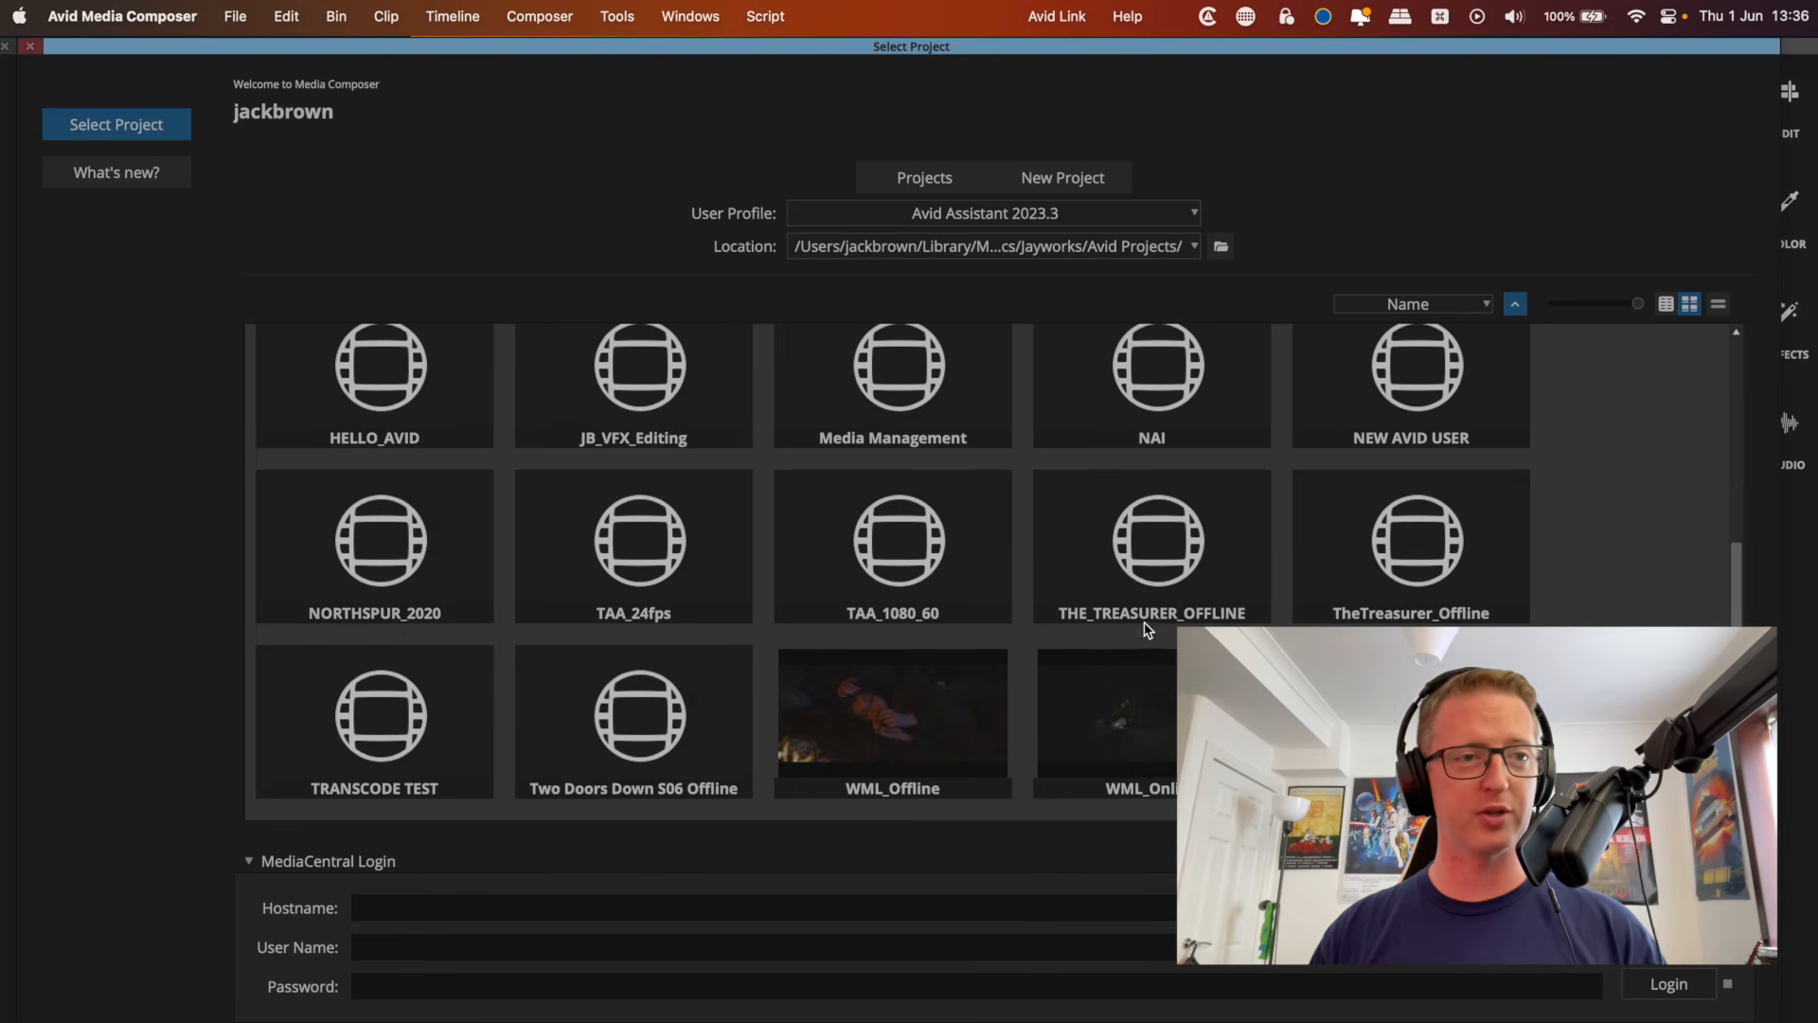
{"action": "scroll", "coordinate": [1147, 630], "scroll_direction": "up", "scroll_amount": 5}
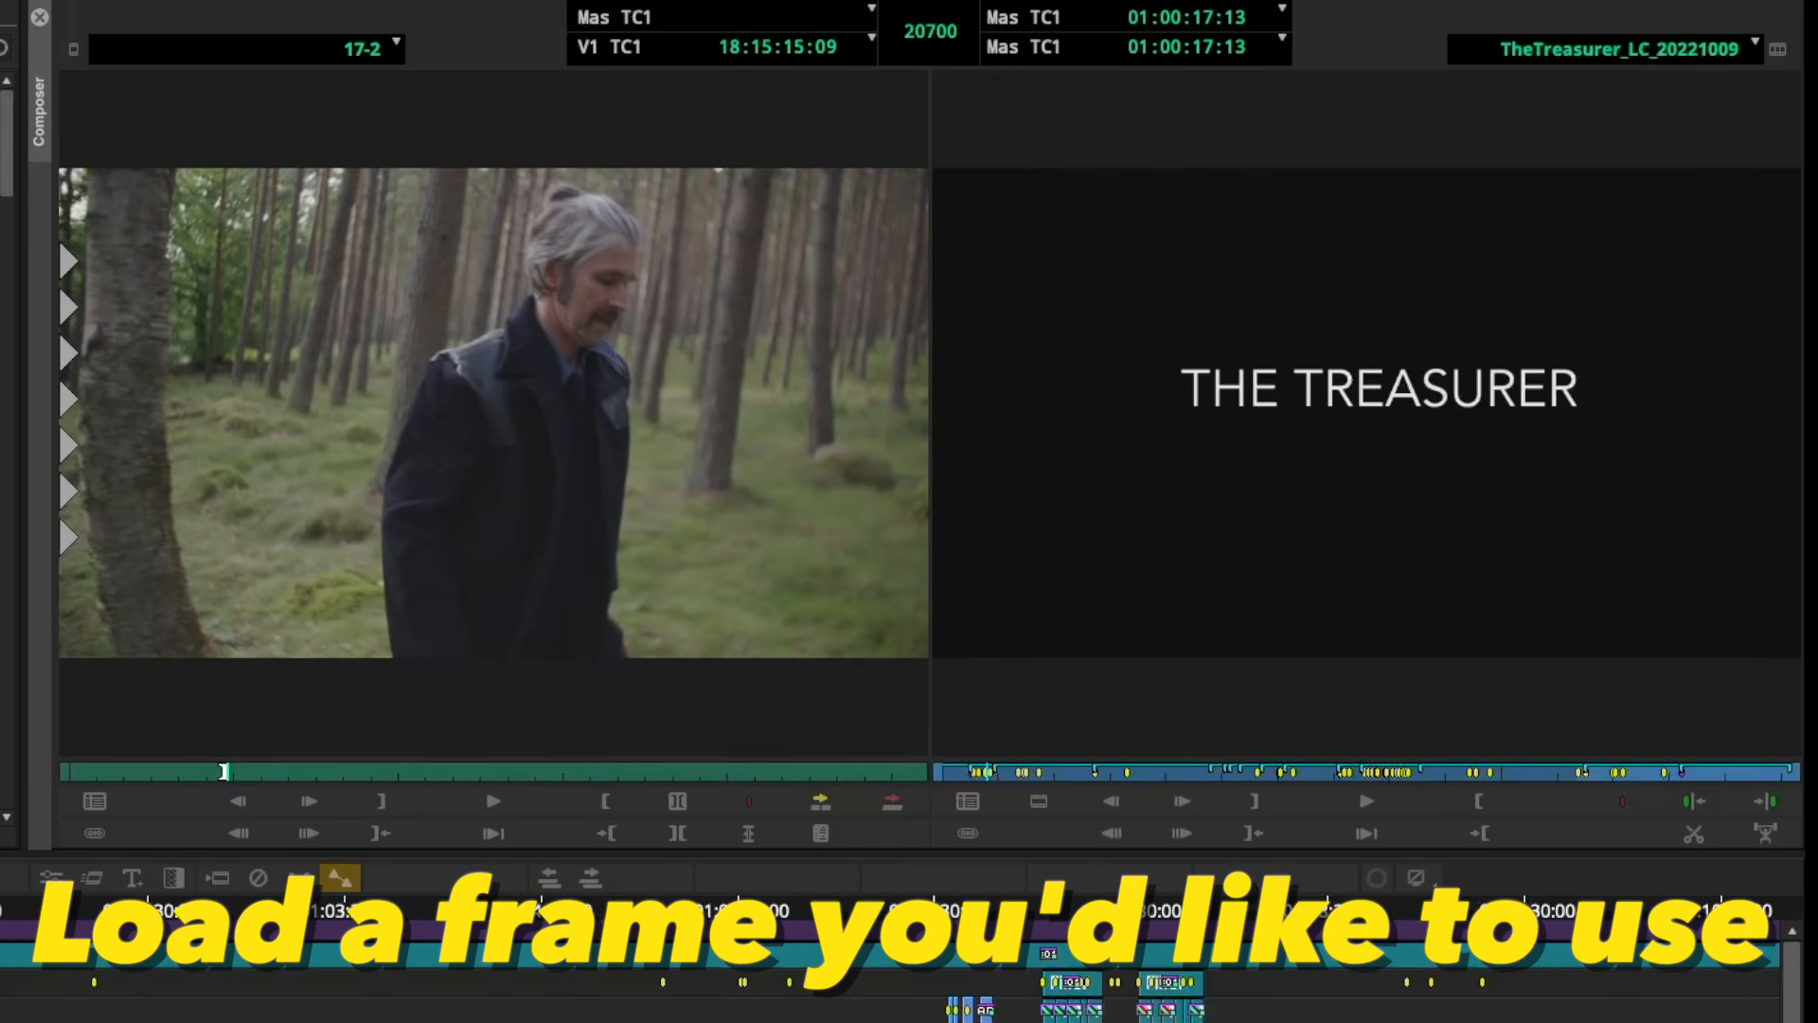
Save the sequence's THE TREASURER title frame as the project poster frame, overwriting the existing one.
{"action": "left_click", "coordinate": [1077, 415]}
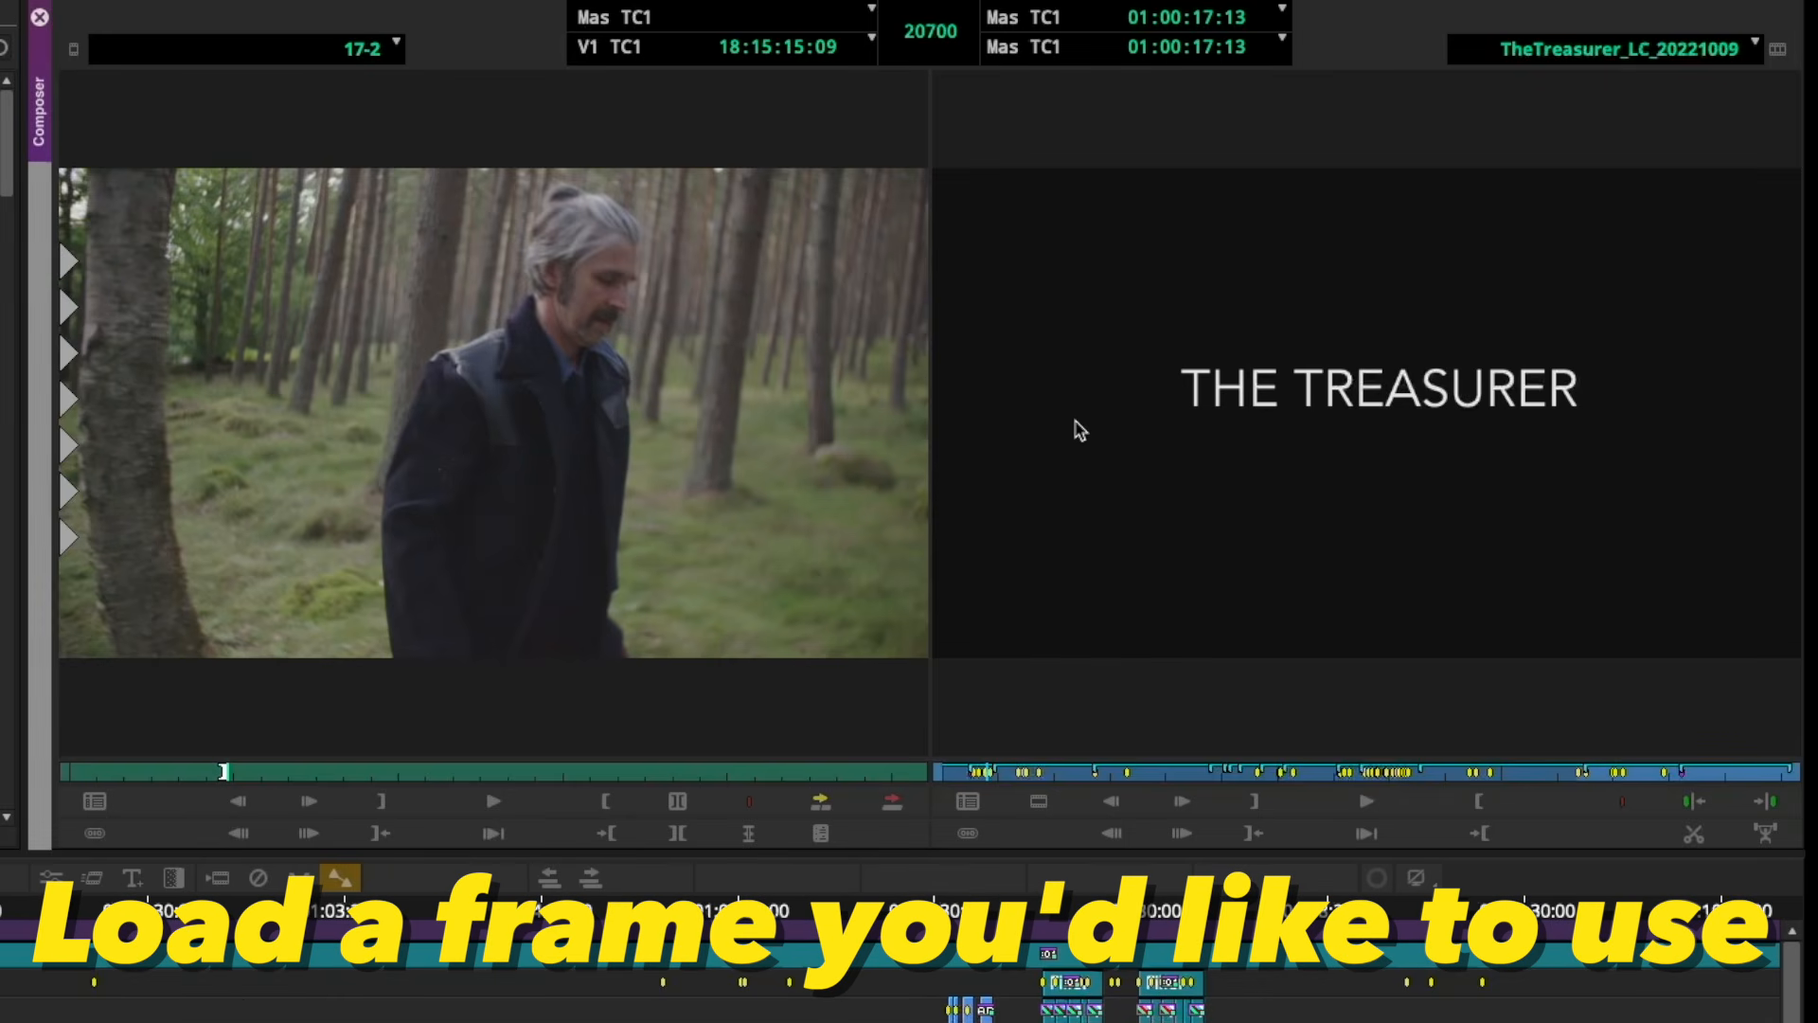
{"action": "right_click", "coordinate": [1051, 194]}
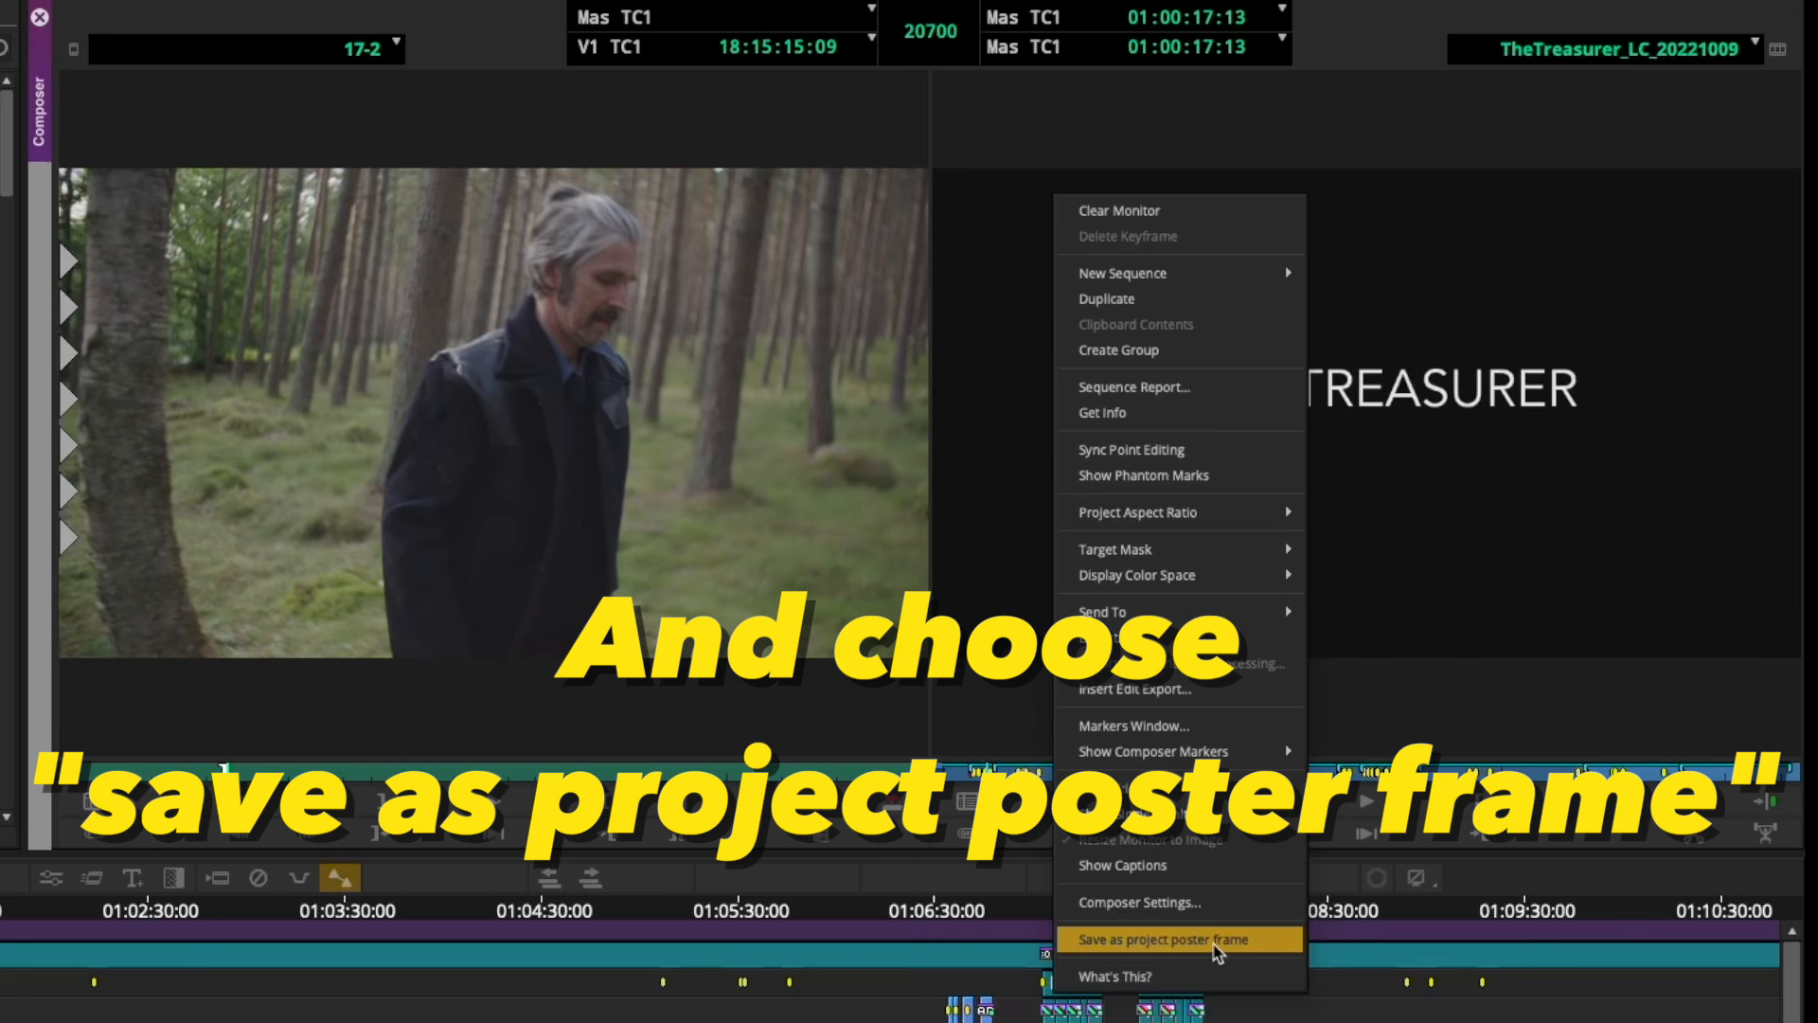
{"action": "left_click", "coordinate": [1248, 940]}
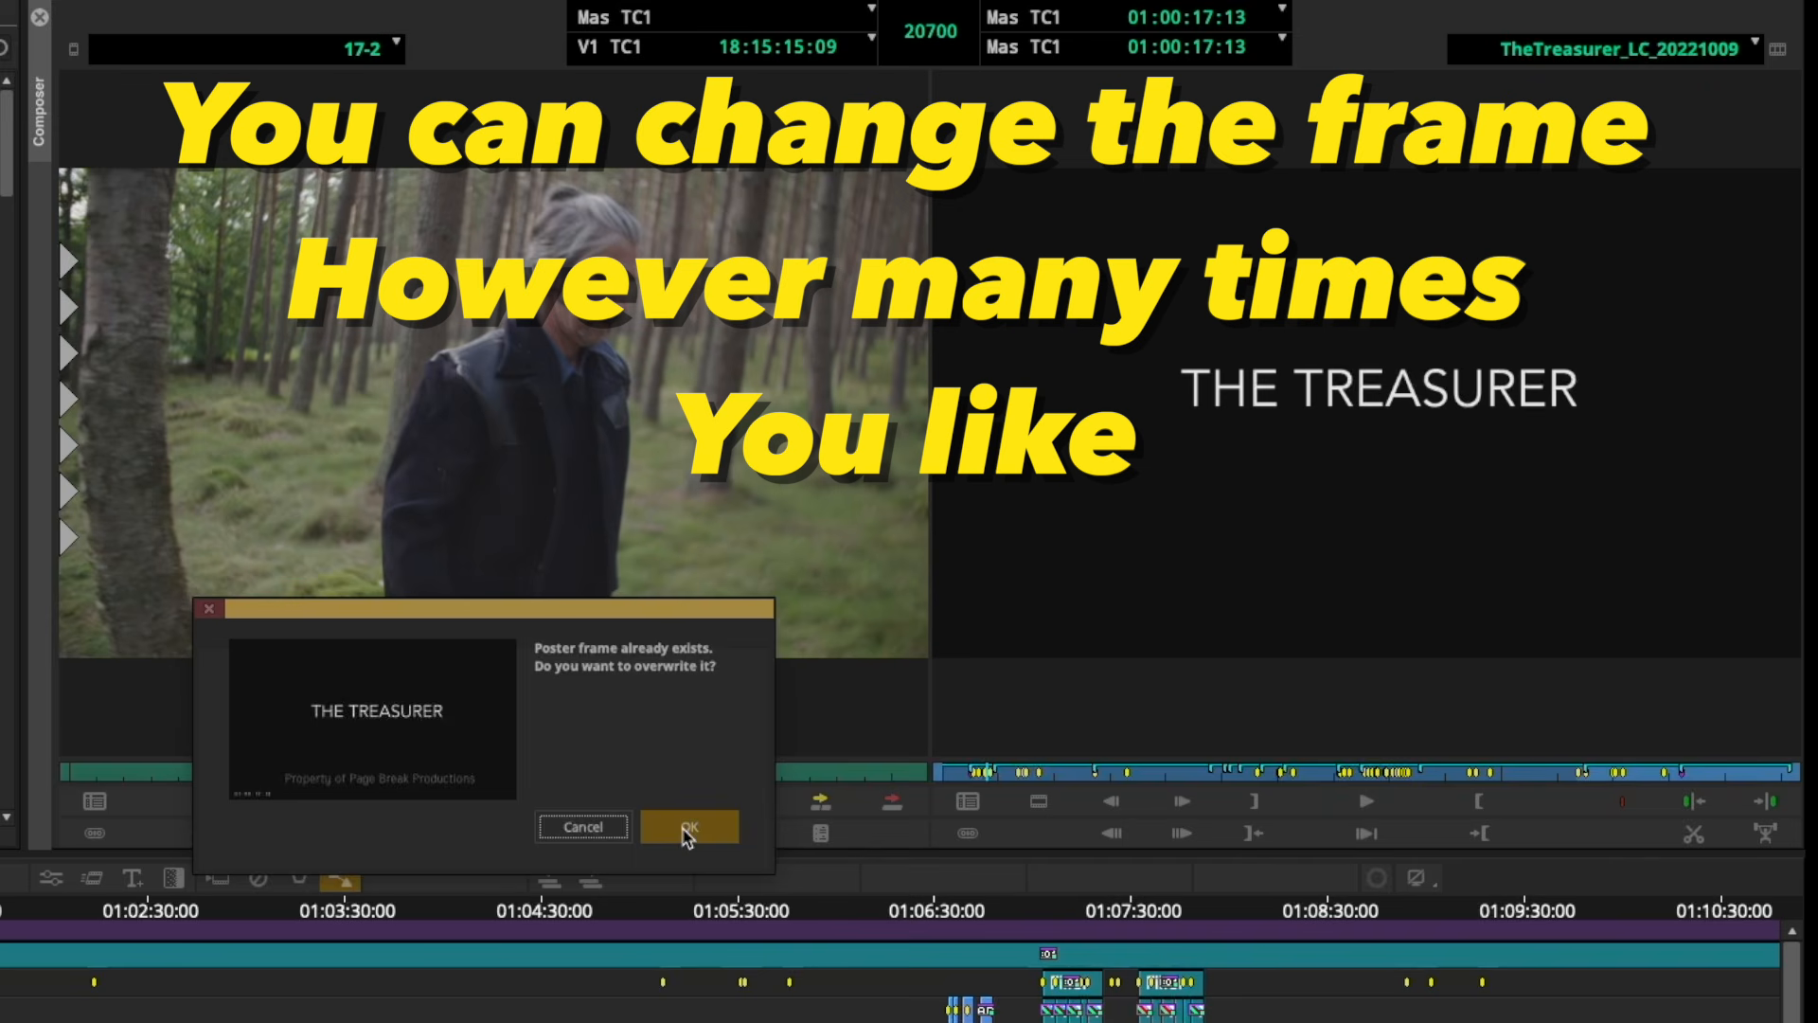
{"action": "left_click", "coordinate": [685, 832]}
Move the sequence to 01:03:58:16 and save that phone box frame as the project poster frame, overwriting the existing one.
{"action": "left_click", "coordinate": [438, 910]}
{"action": "right_click", "coordinate": [1148, 204]}
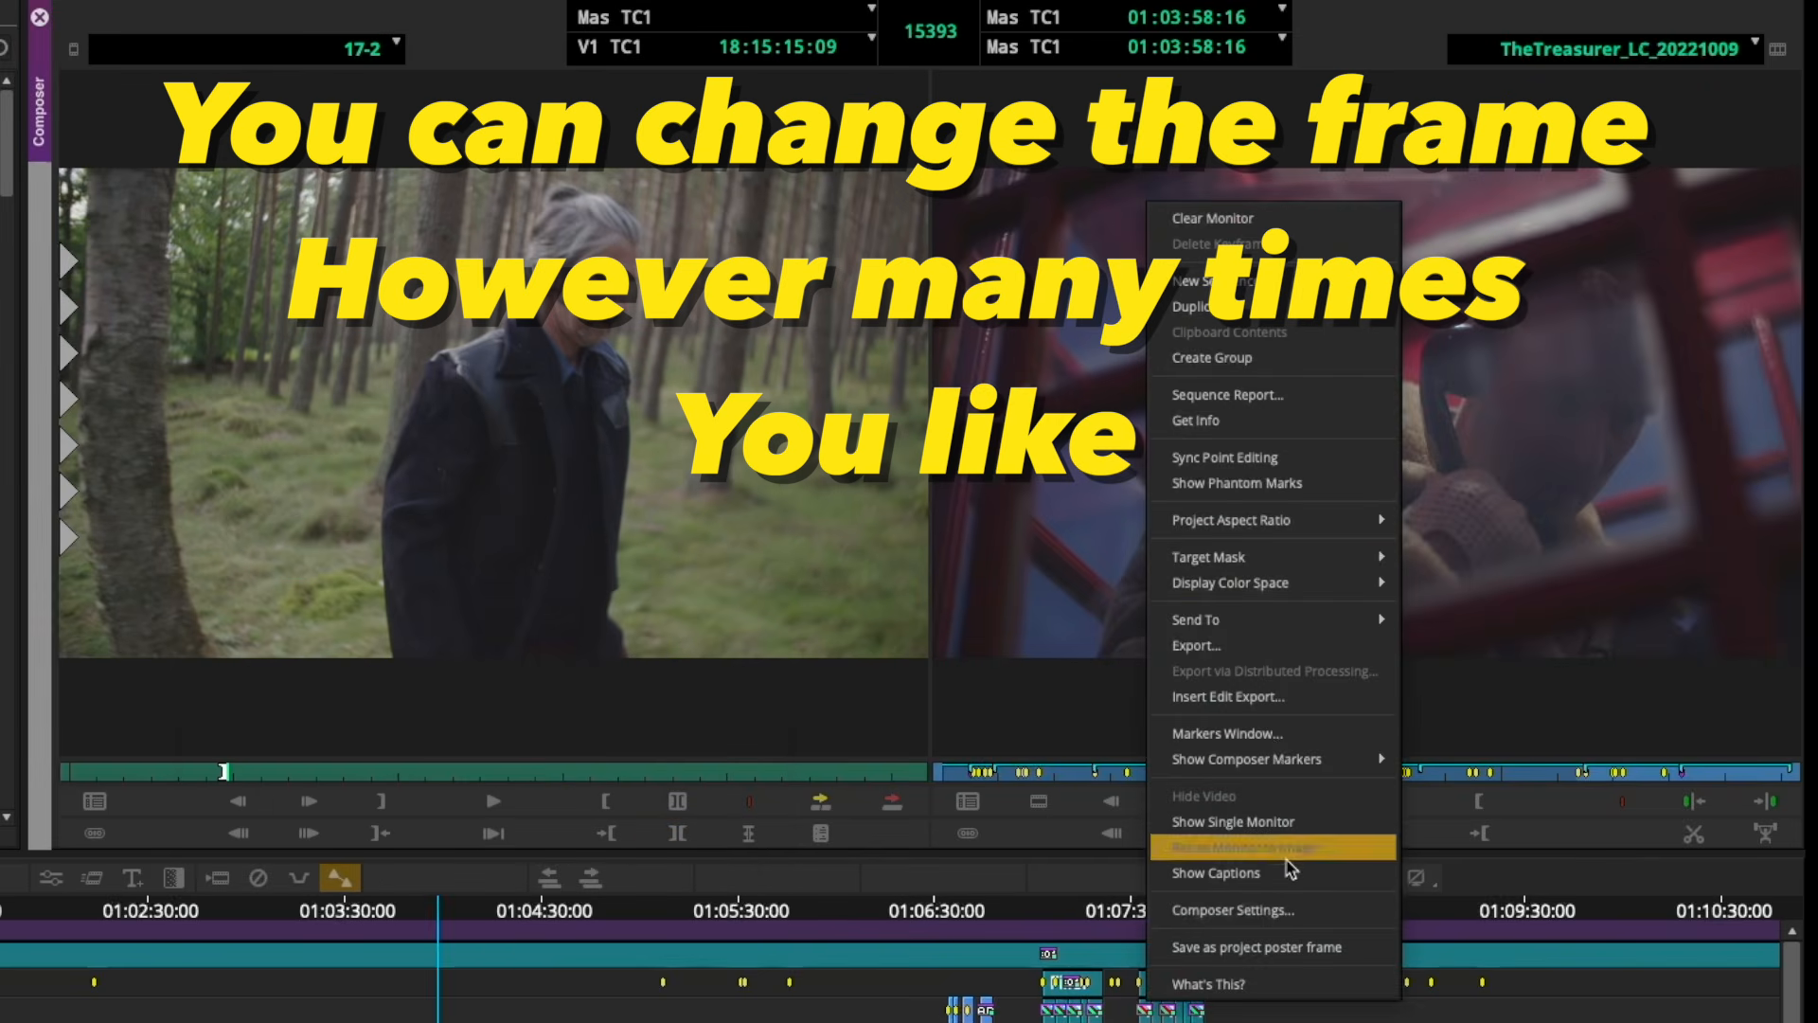
{"action": "left_click", "coordinate": [1290, 947]}
{"action": "left_click", "coordinate": [688, 826]}
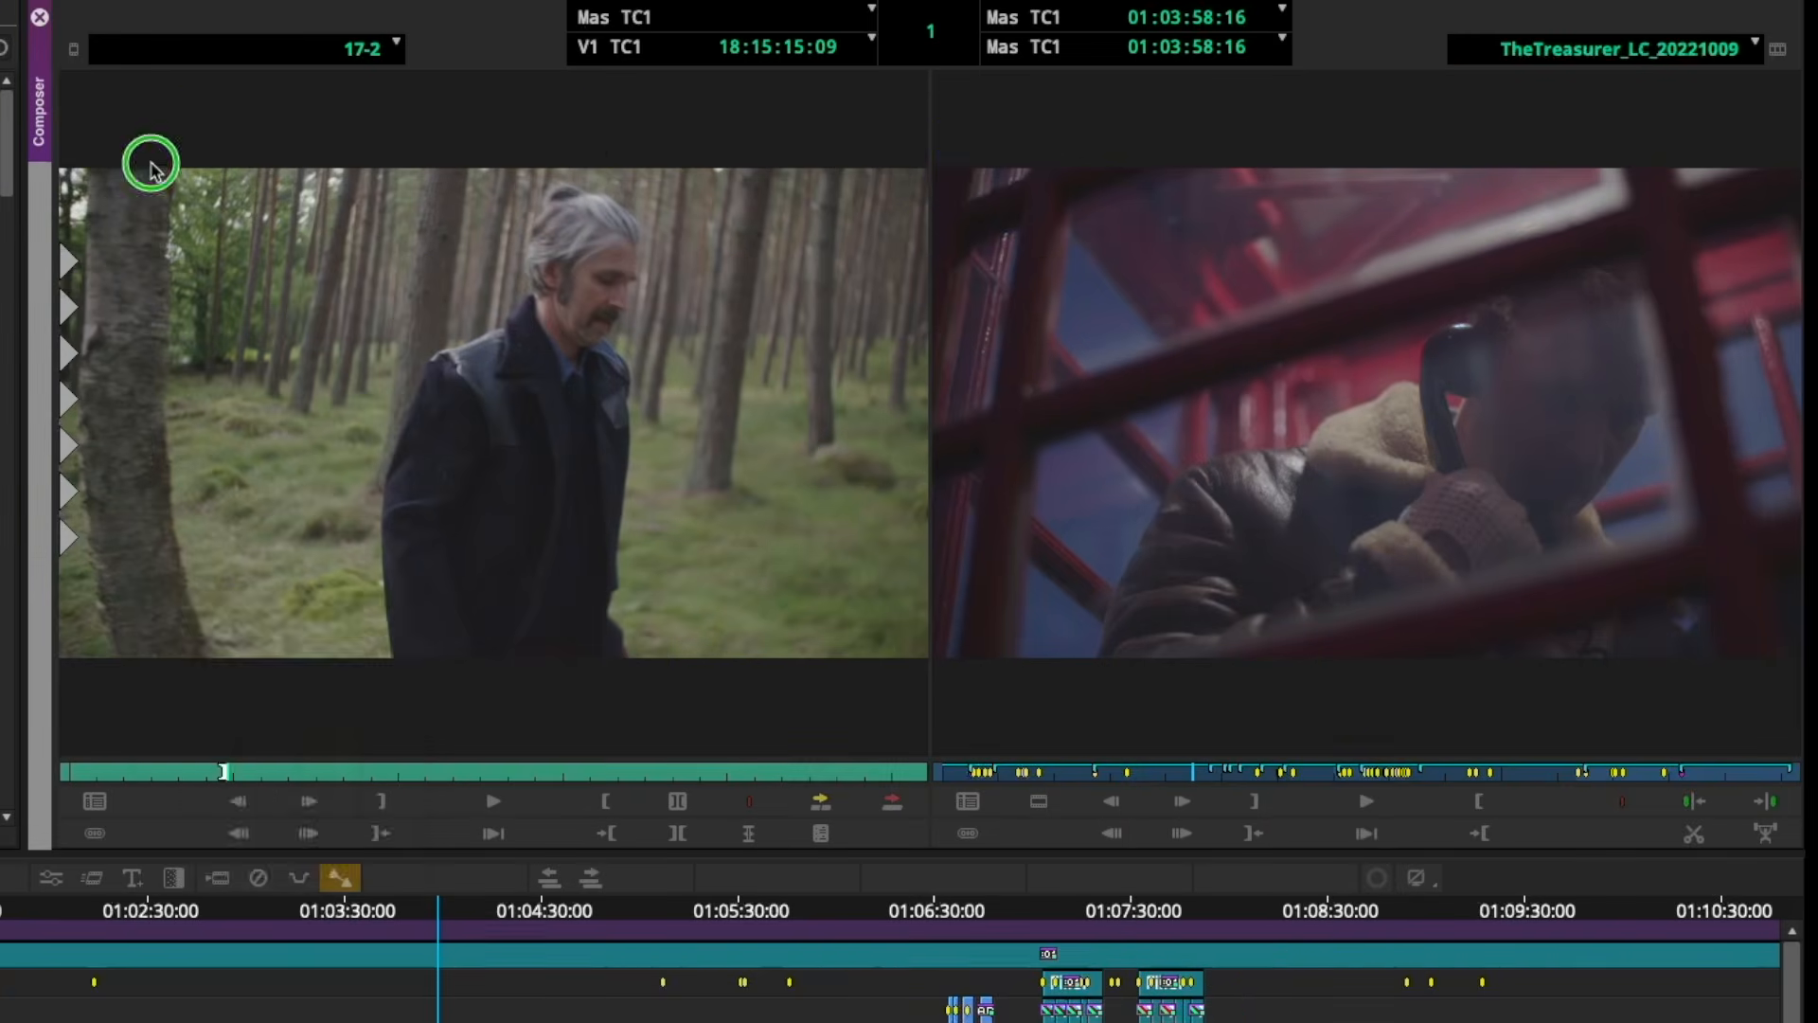
Save the current frame of source clip 17-2 as the project poster frame, overwriting the existing one.
{"action": "right_click", "coordinate": [152, 164]}
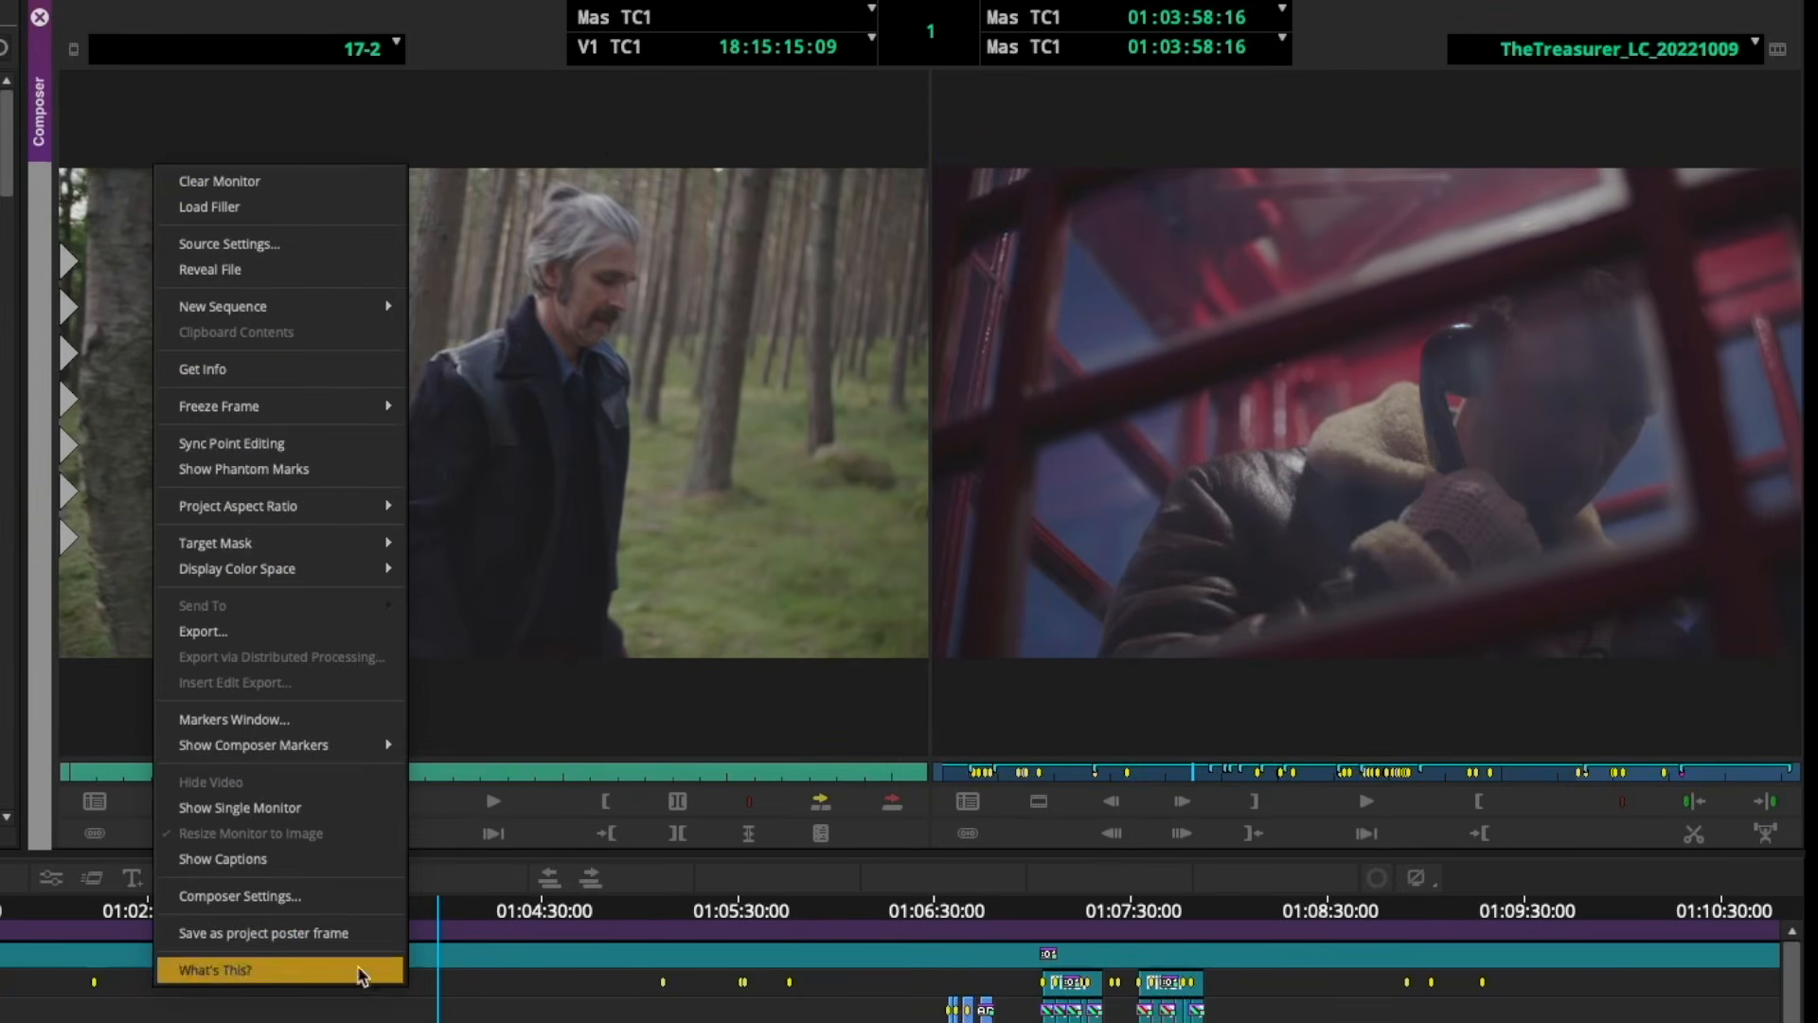
{"action": "left_click", "coordinate": [355, 933]}
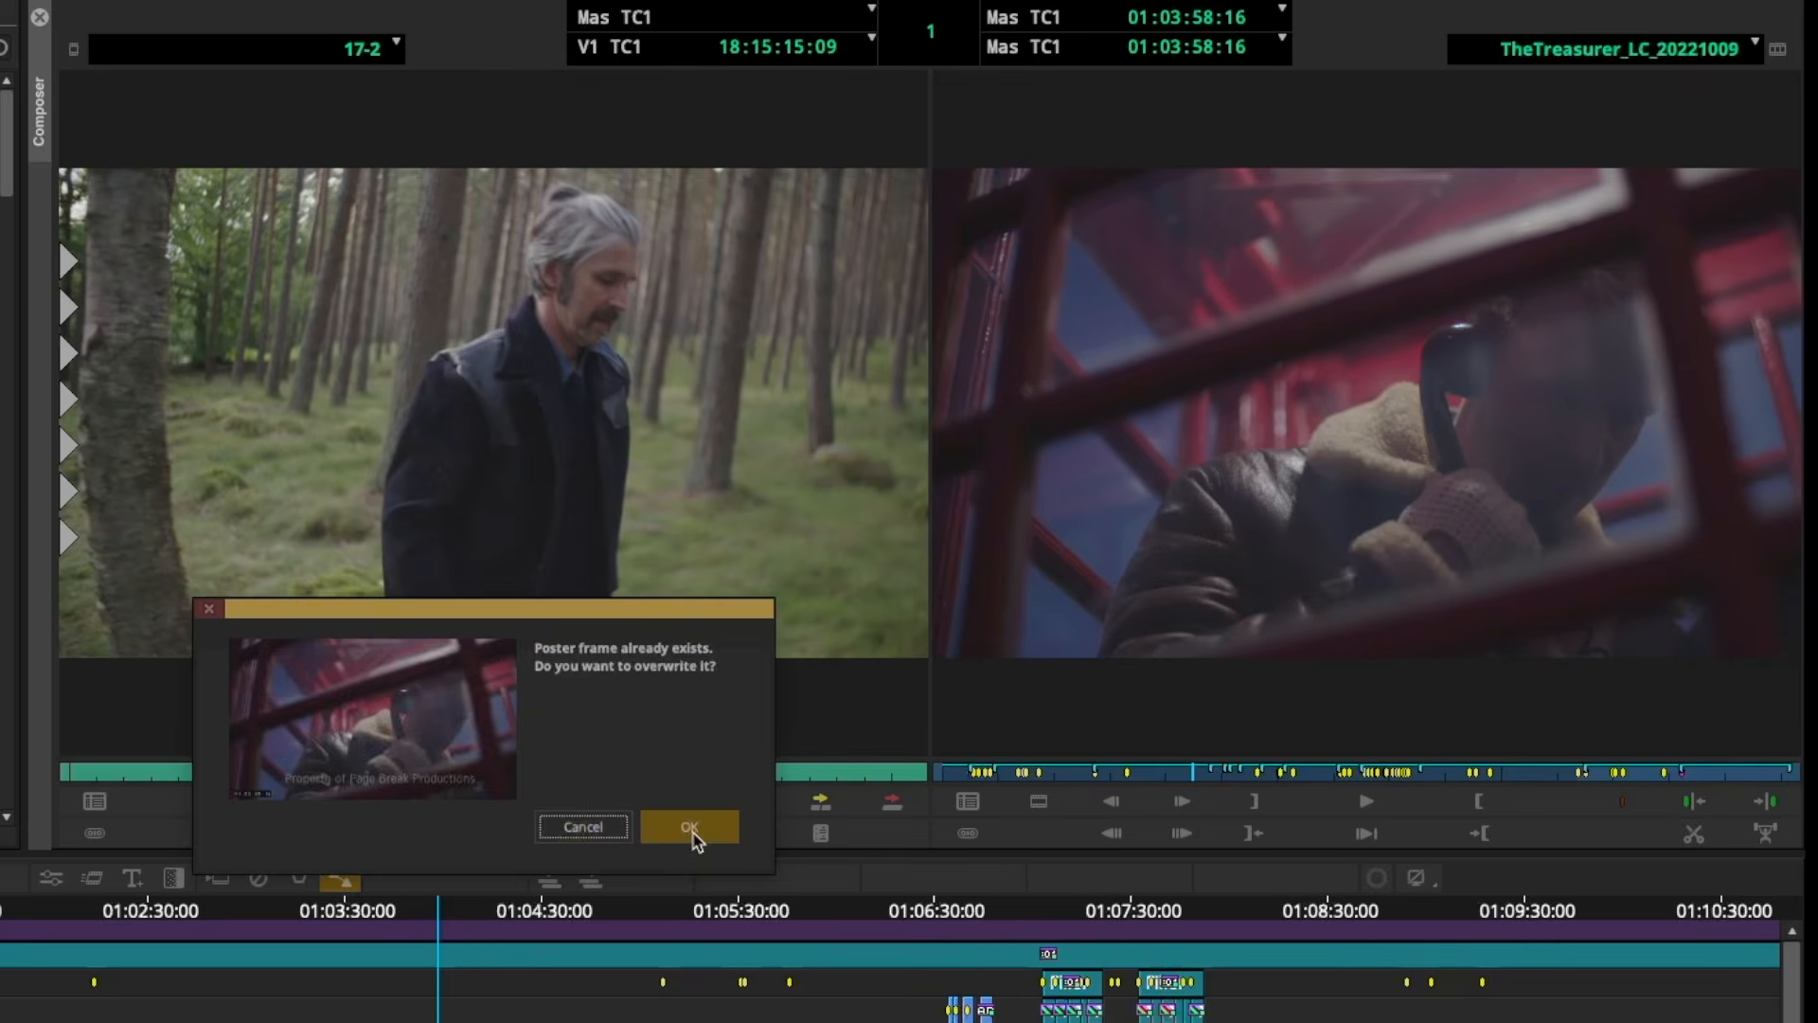
{"action": "left_click", "coordinate": [691, 829]}
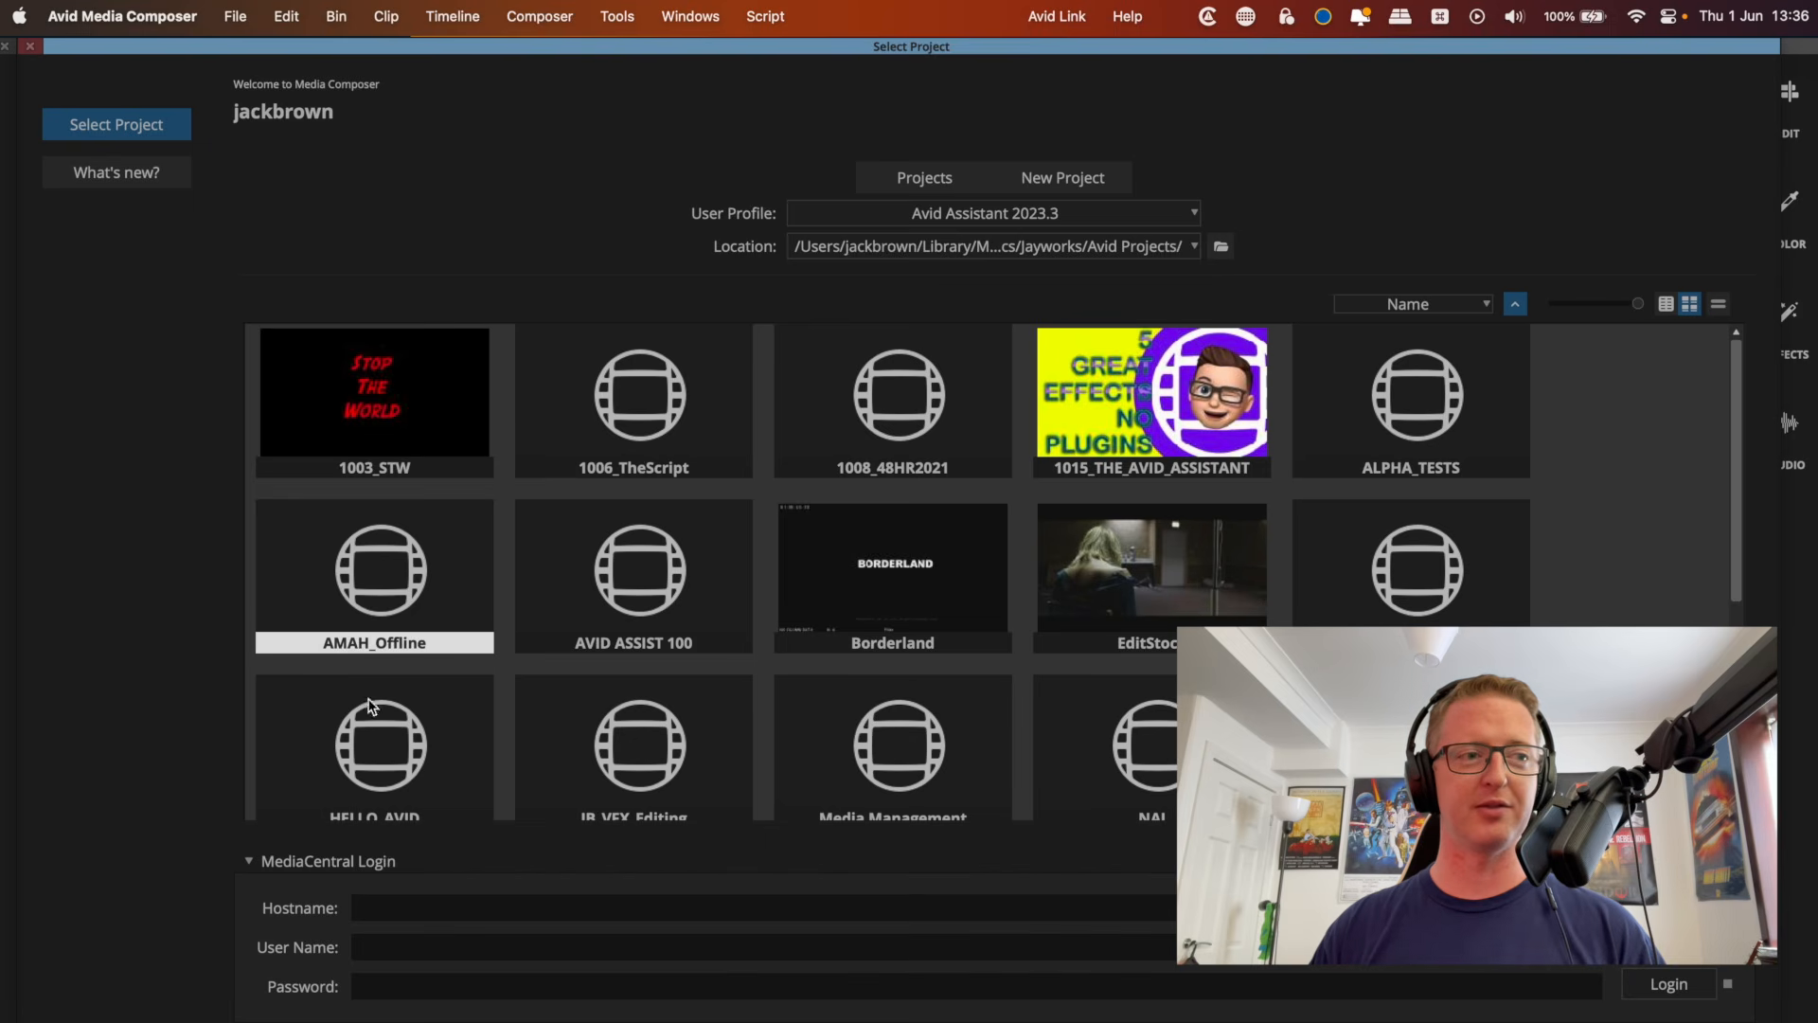
Look through the remaining project thumbnails and return the project list to text view.
{"action": "scroll", "coordinate": [670, 708], "scroll_direction": "down", "scroll_amount": 4}
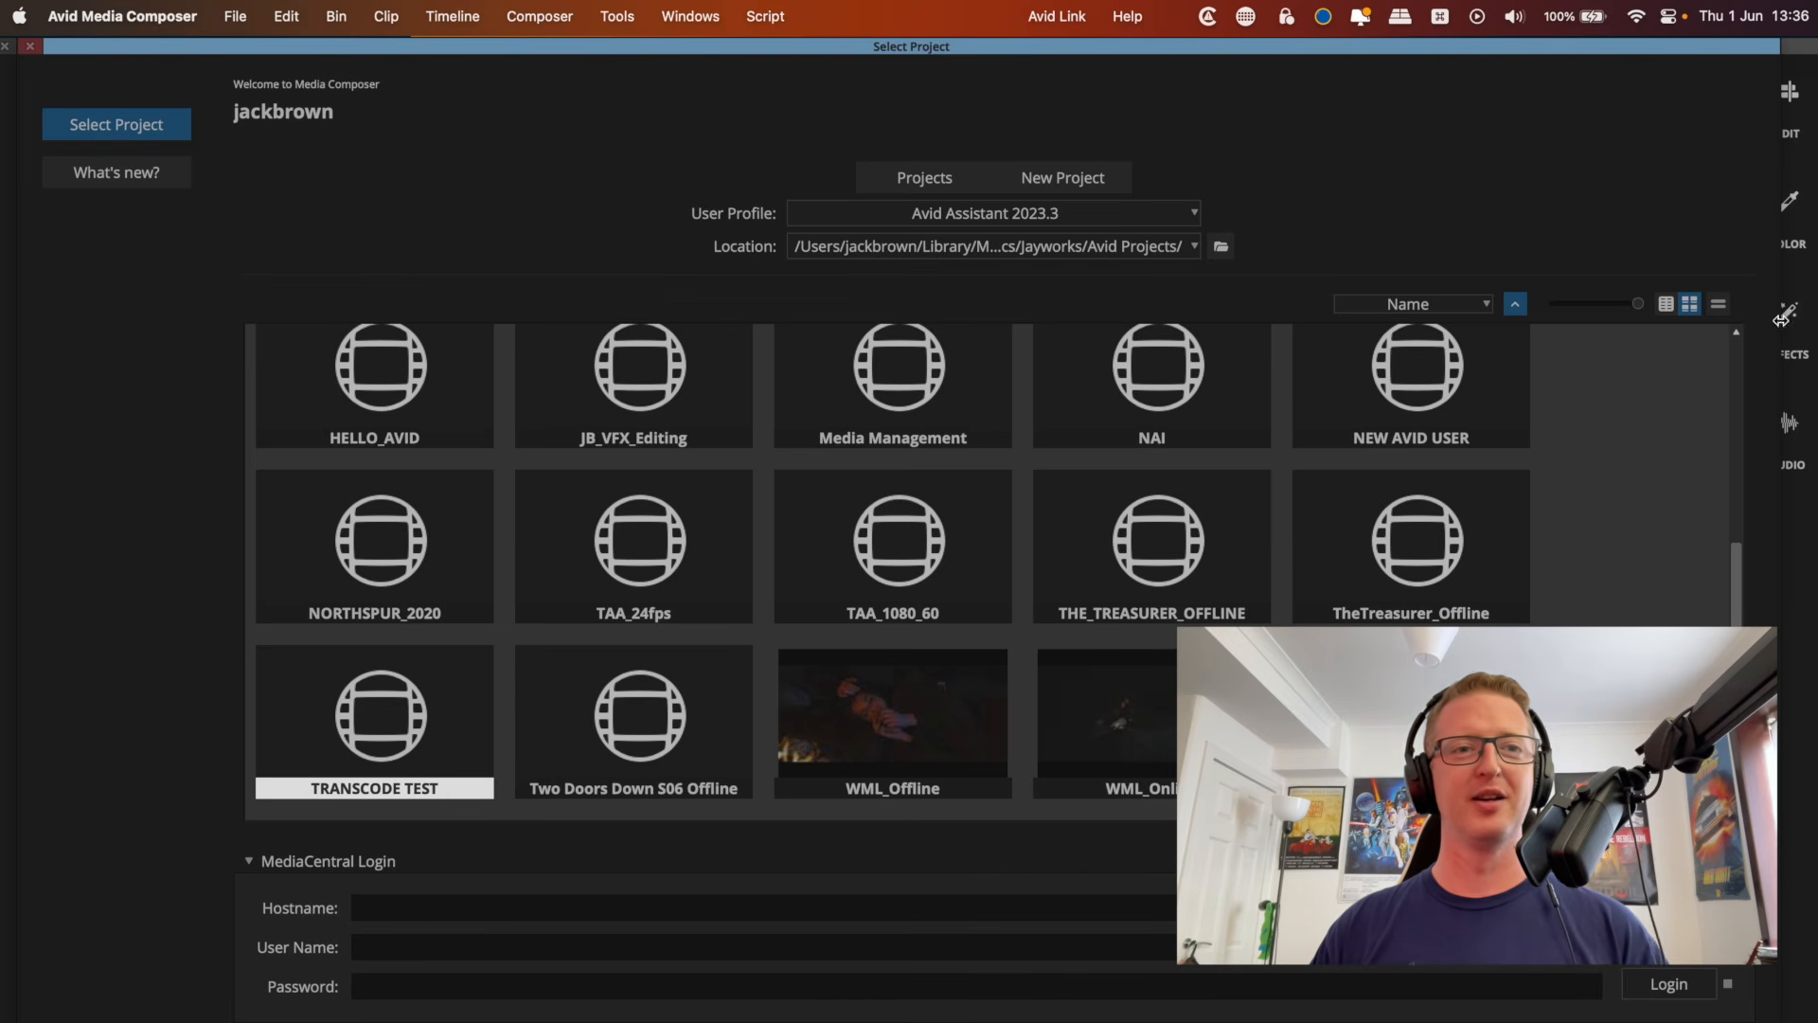
{"action": "left_click", "coordinate": [1674, 310]}
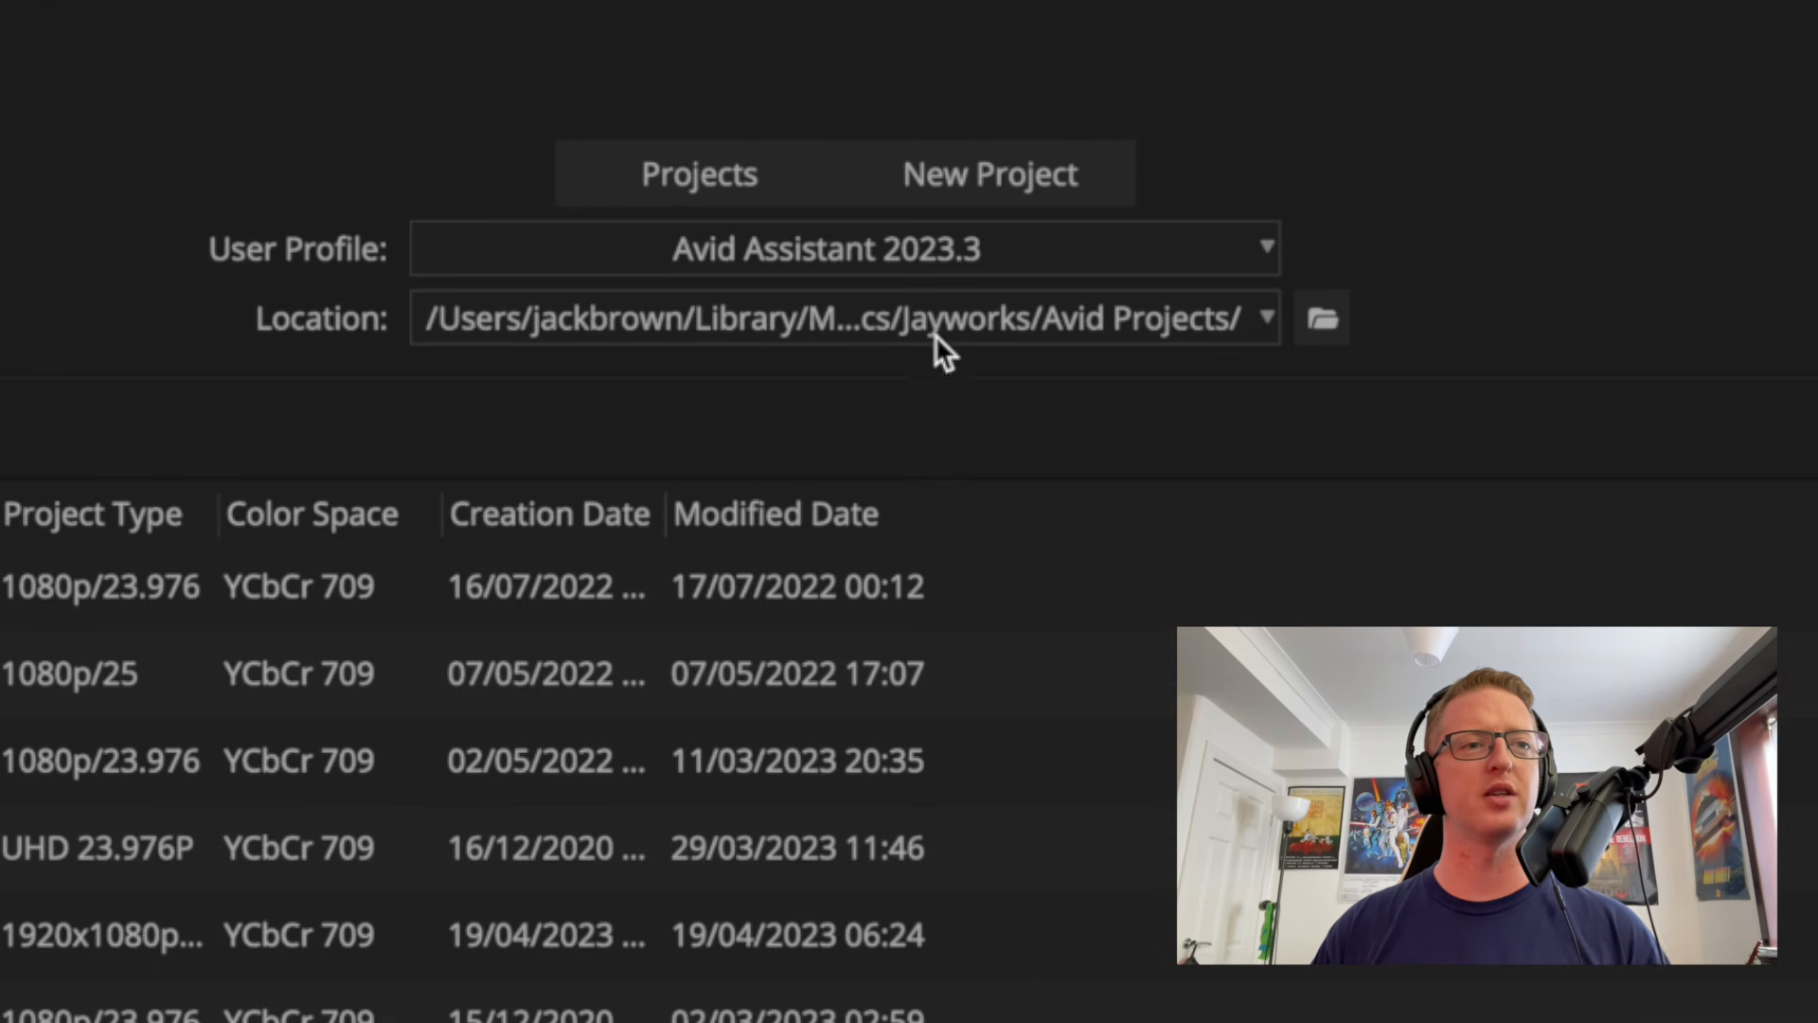
Inspect the available project locations and the AVID ASSIST 100 folder inside Avid Projects.
{"action": "left_click", "coordinate": [1232, 321]}
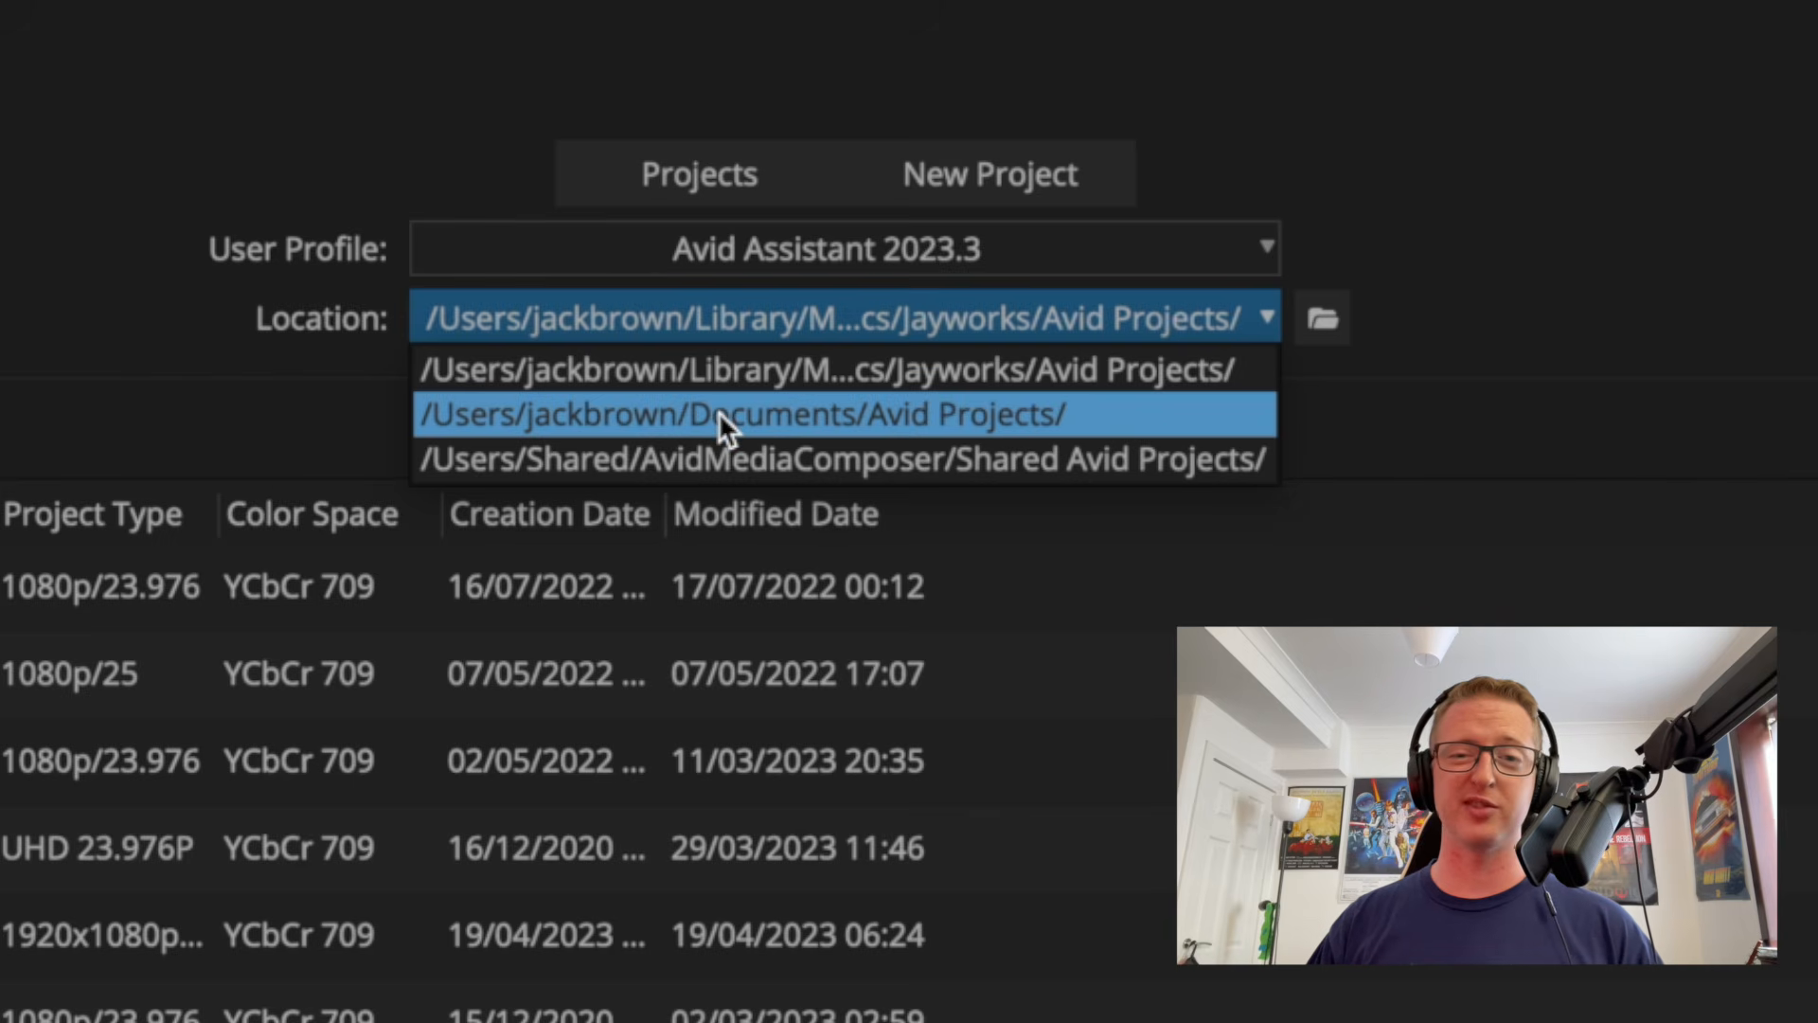
{"action": "left_click", "coordinate": [1683, 332]}
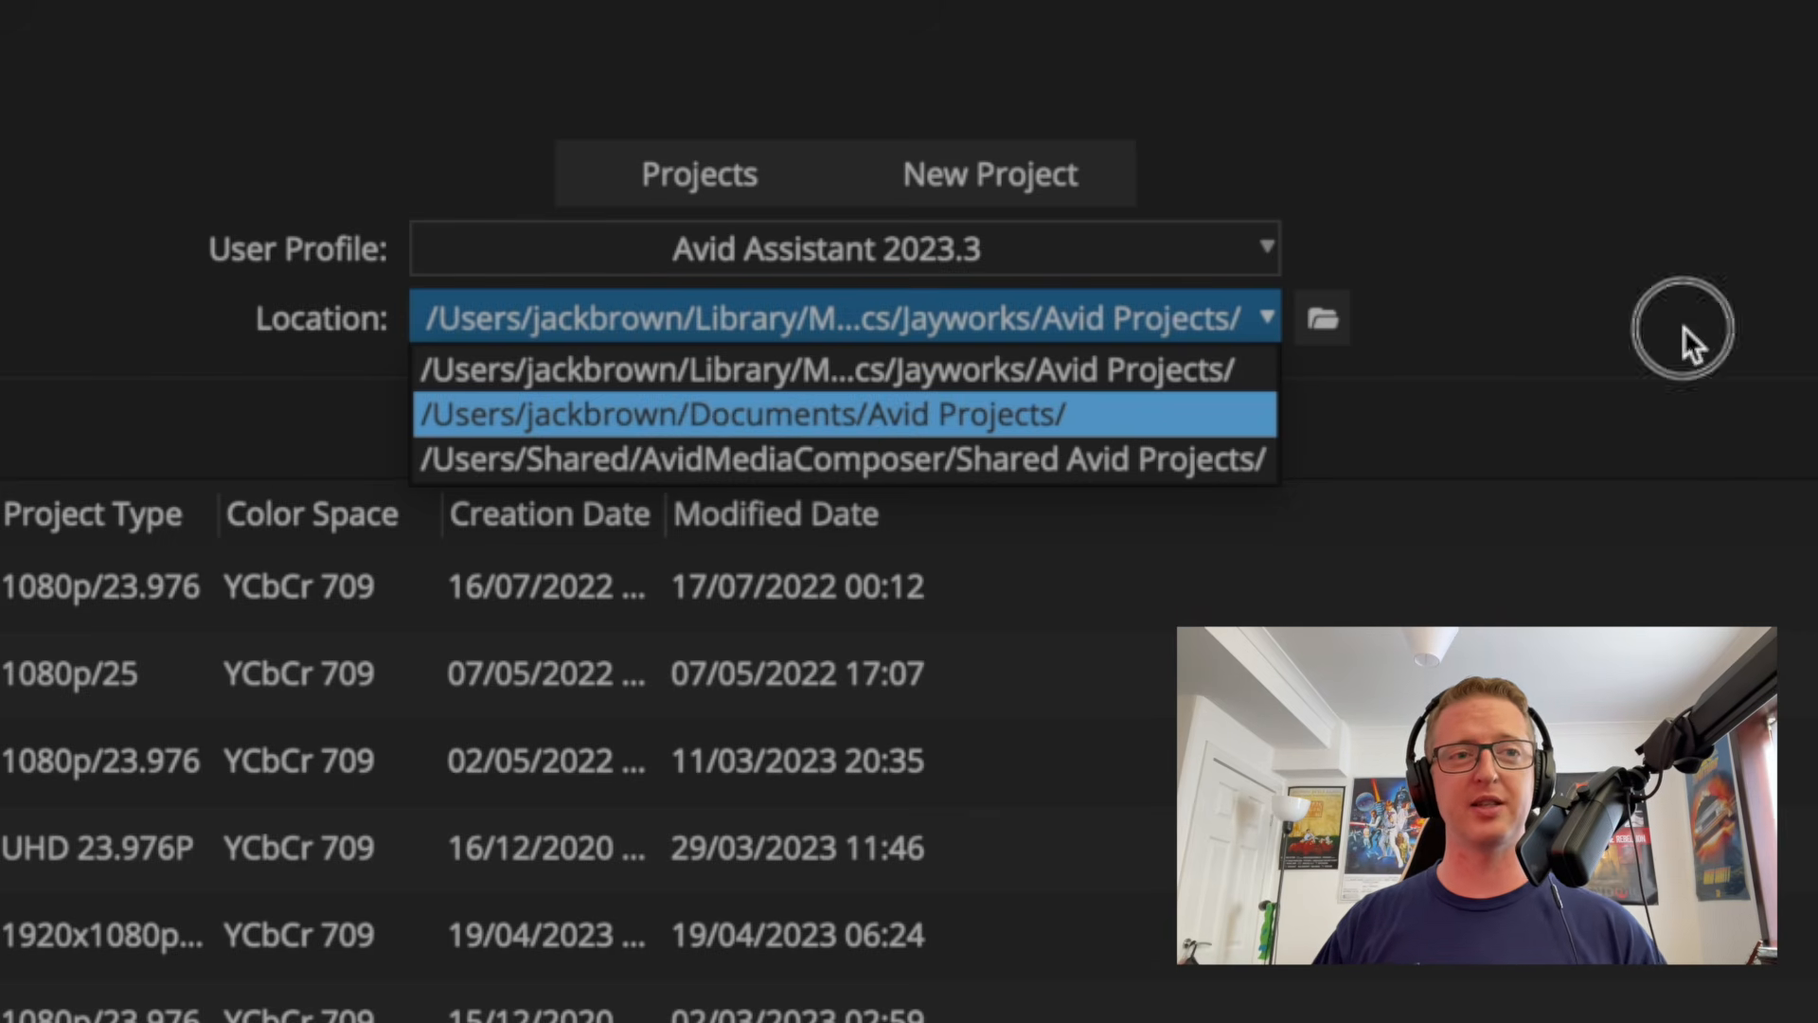
{"action": "left_click", "coordinate": [1322, 322]}
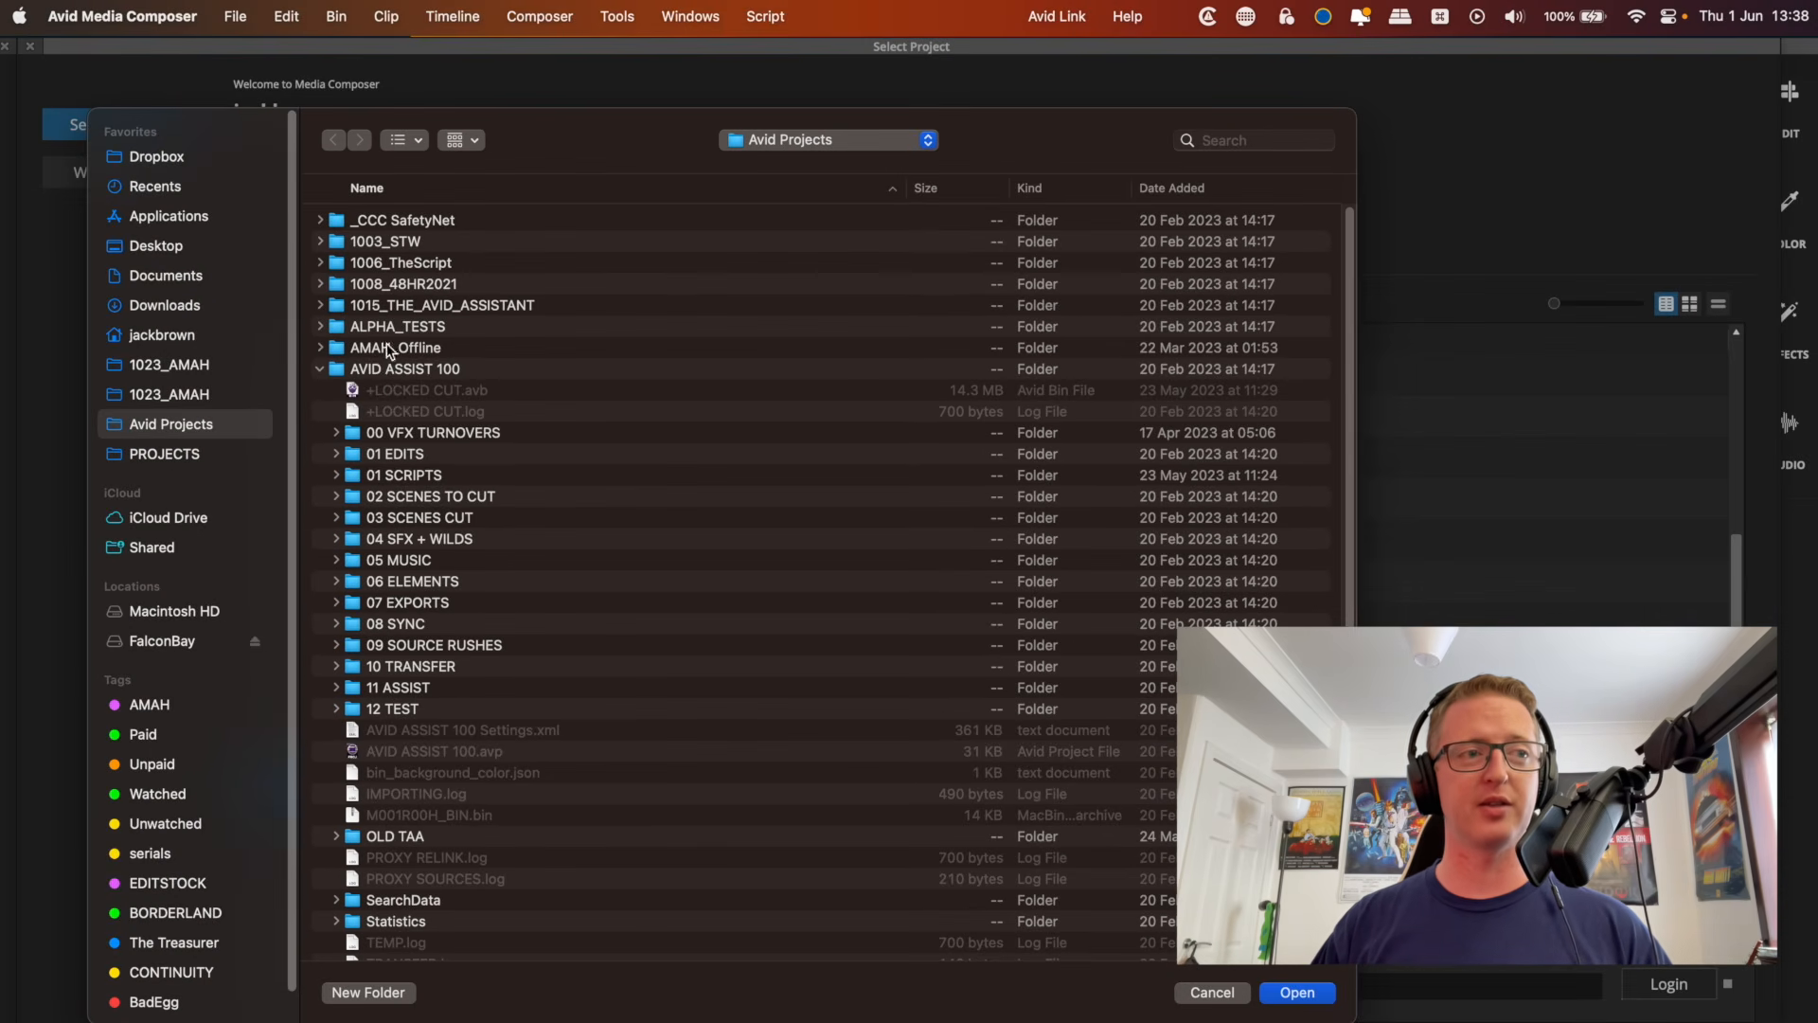
{"action": "left_click", "coordinate": [402, 377]}
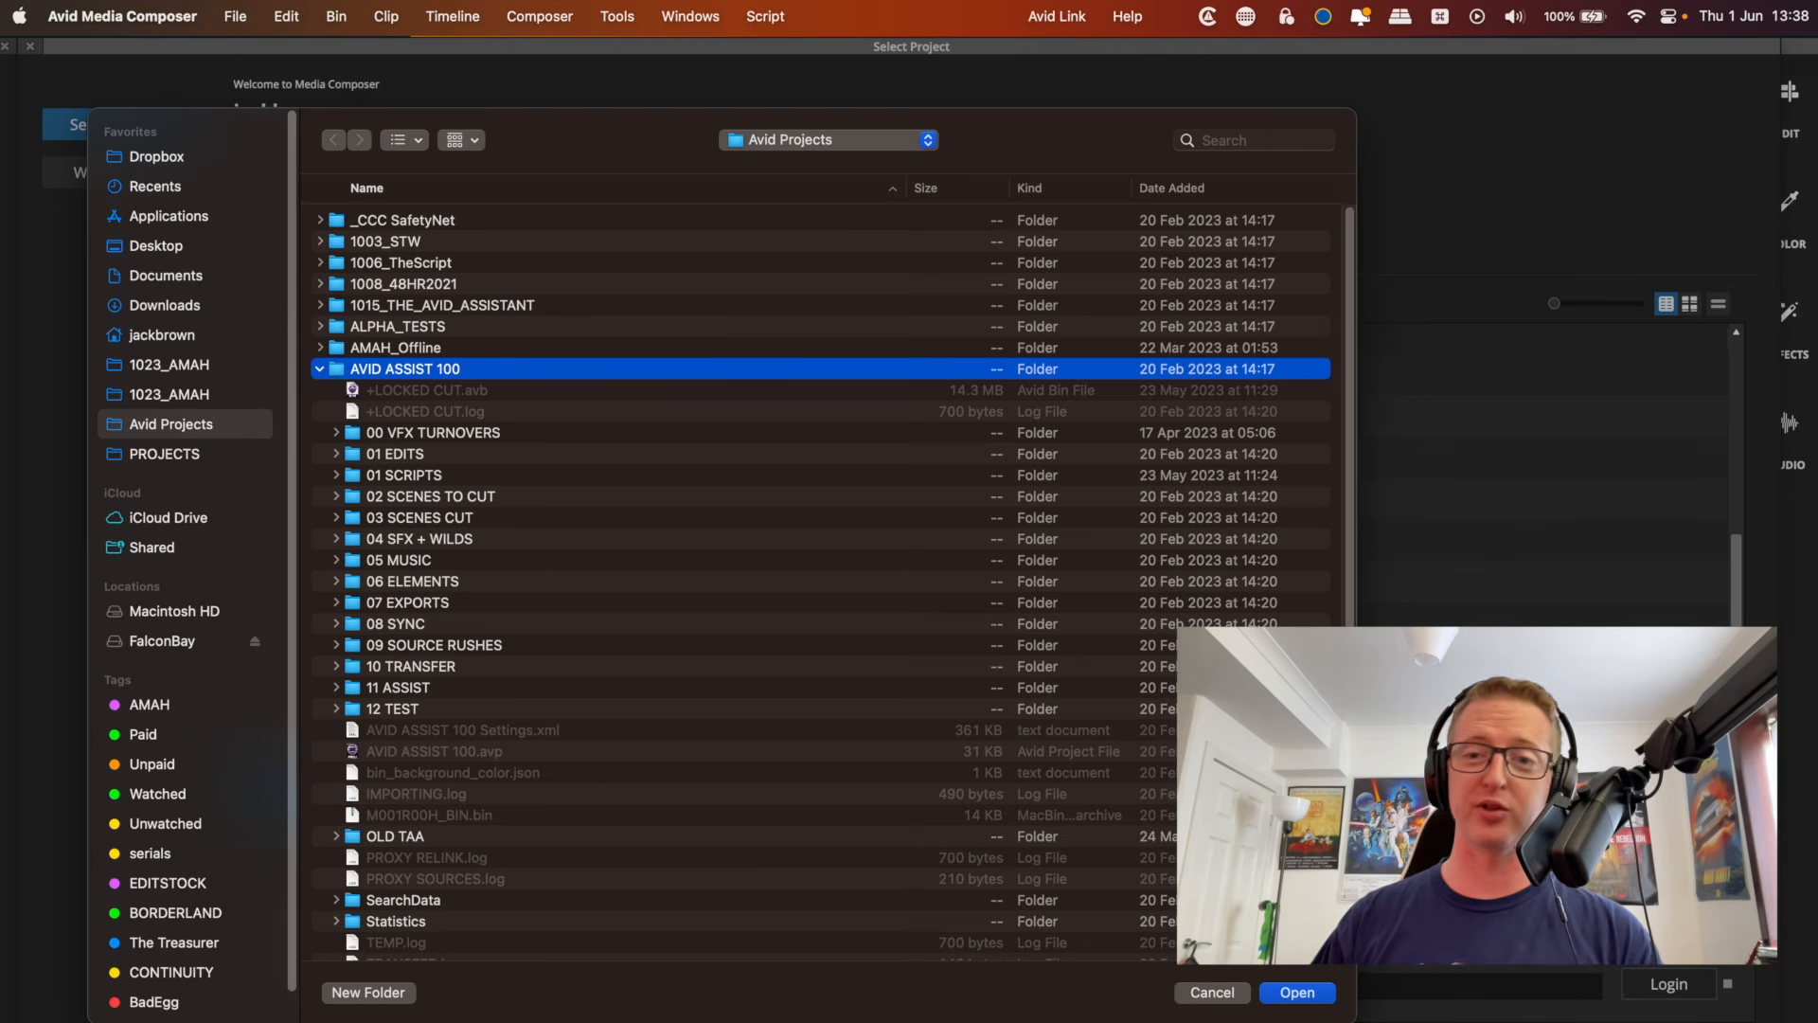
{"action": "left_click", "coordinate": [1225, 994]}
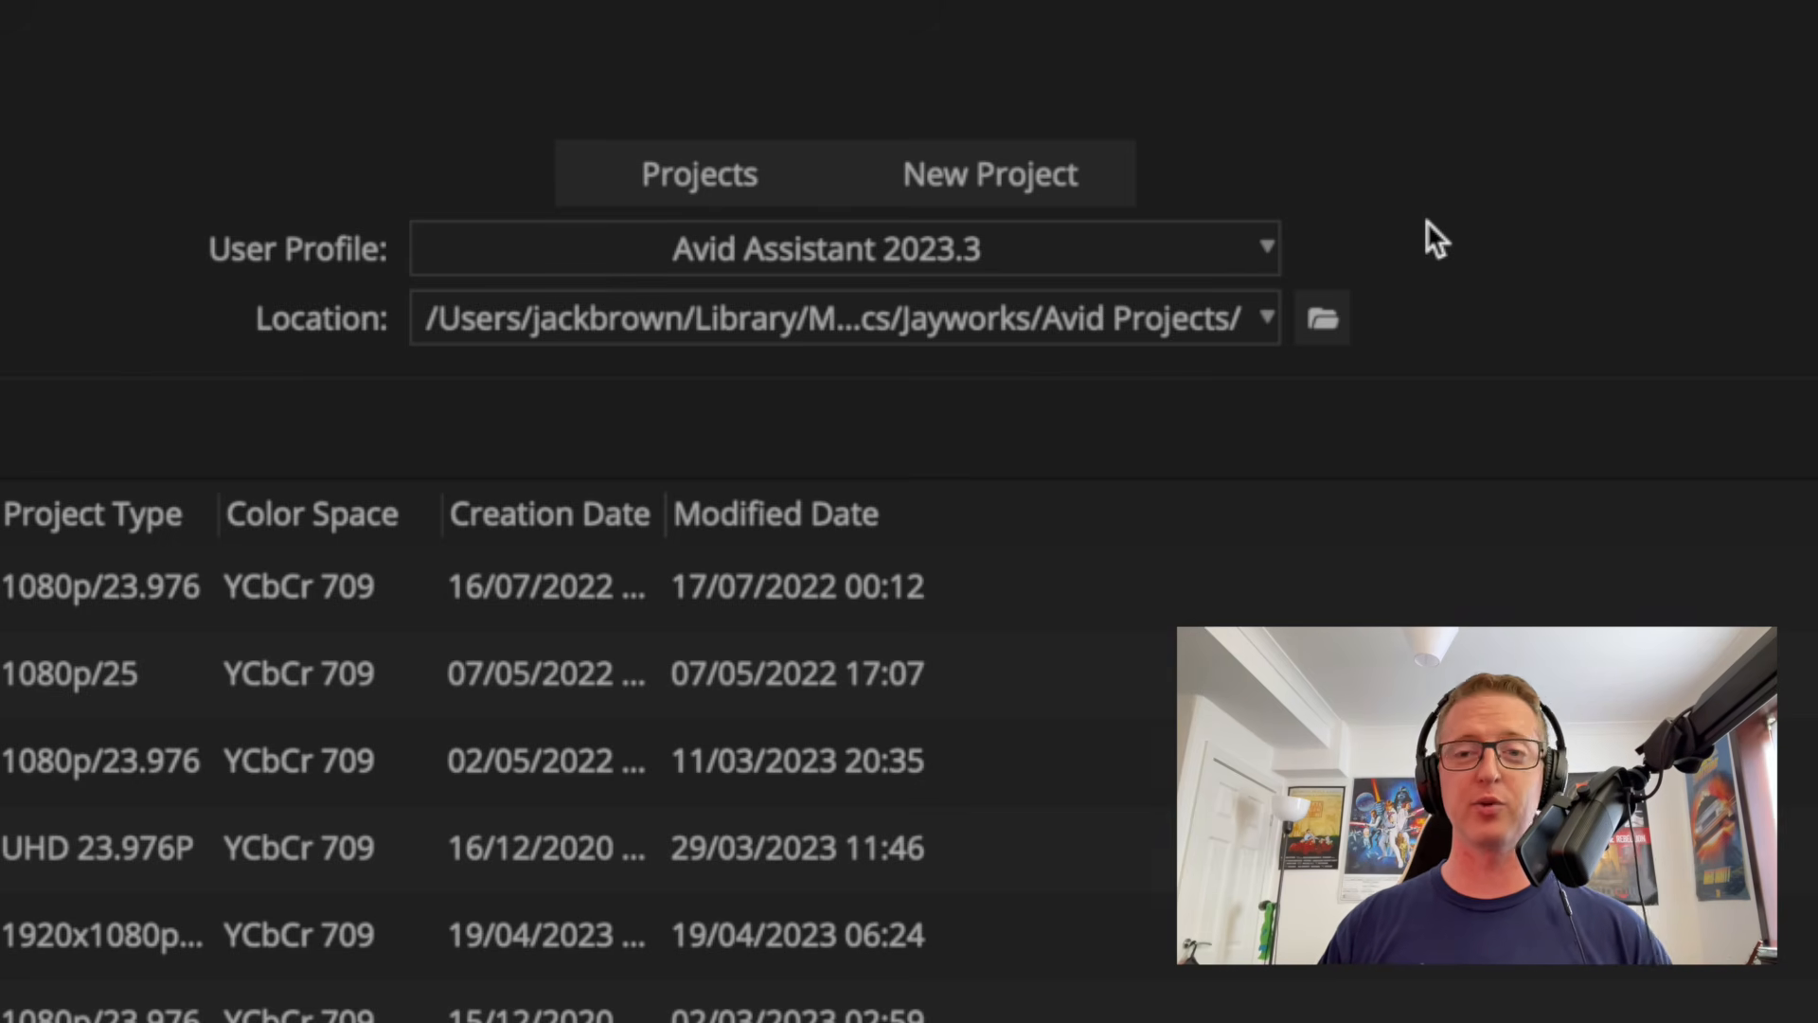
Review the available user profiles and the options for creating, importing and revealing them.
{"action": "left_click", "coordinate": [1223, 248]}
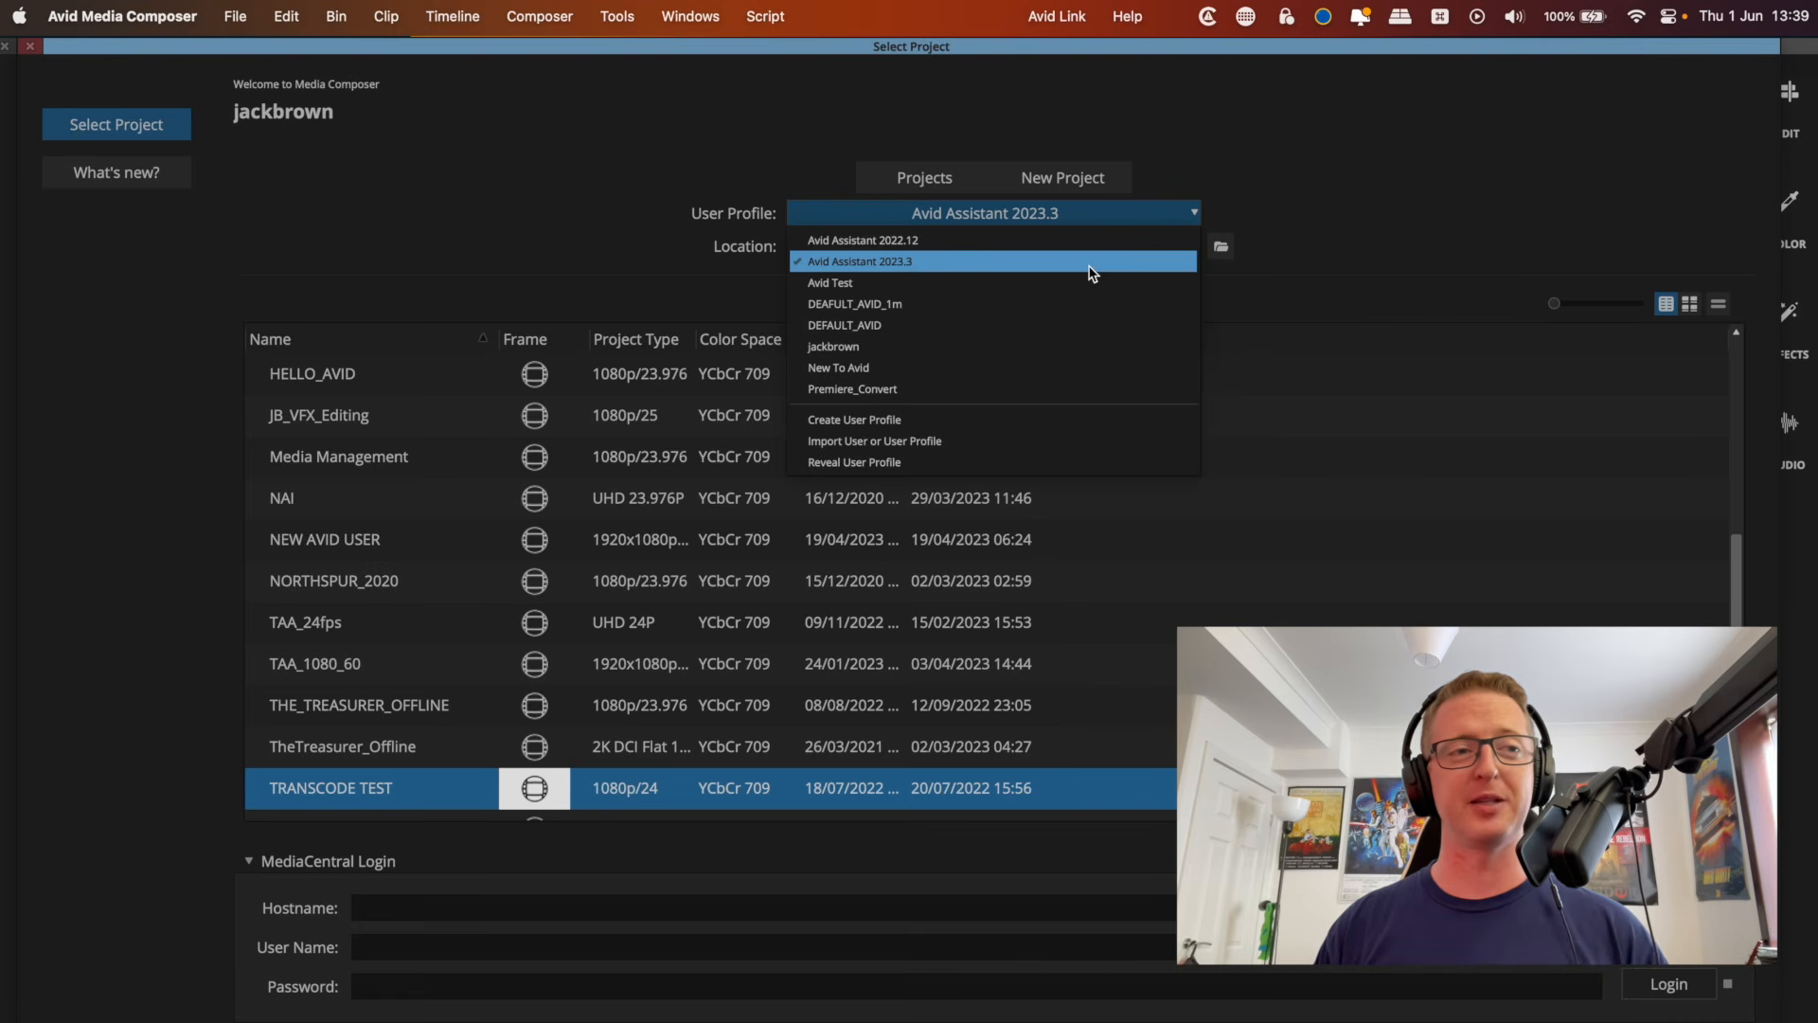
{"action": "left_click", "coordinate": [1274, 216]}
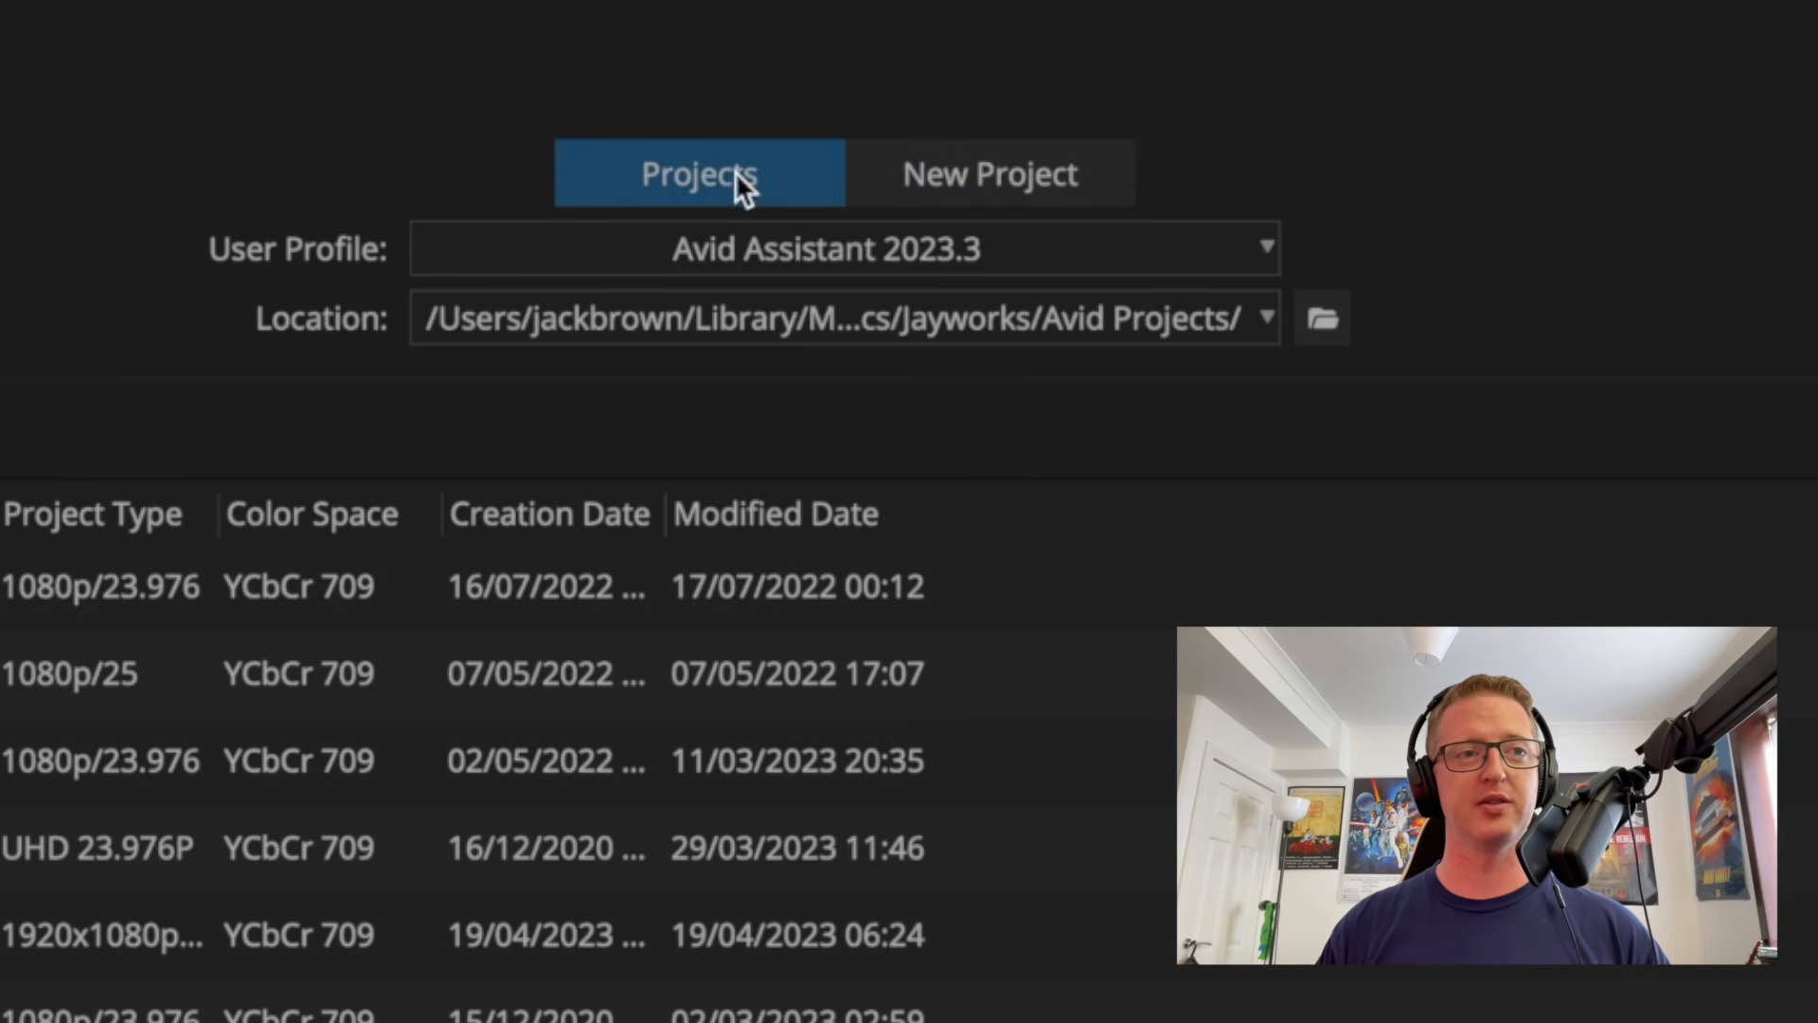
Start a new project and name it "Avid Example".
{"action": "left_click", "coordinate": [921, 190]}
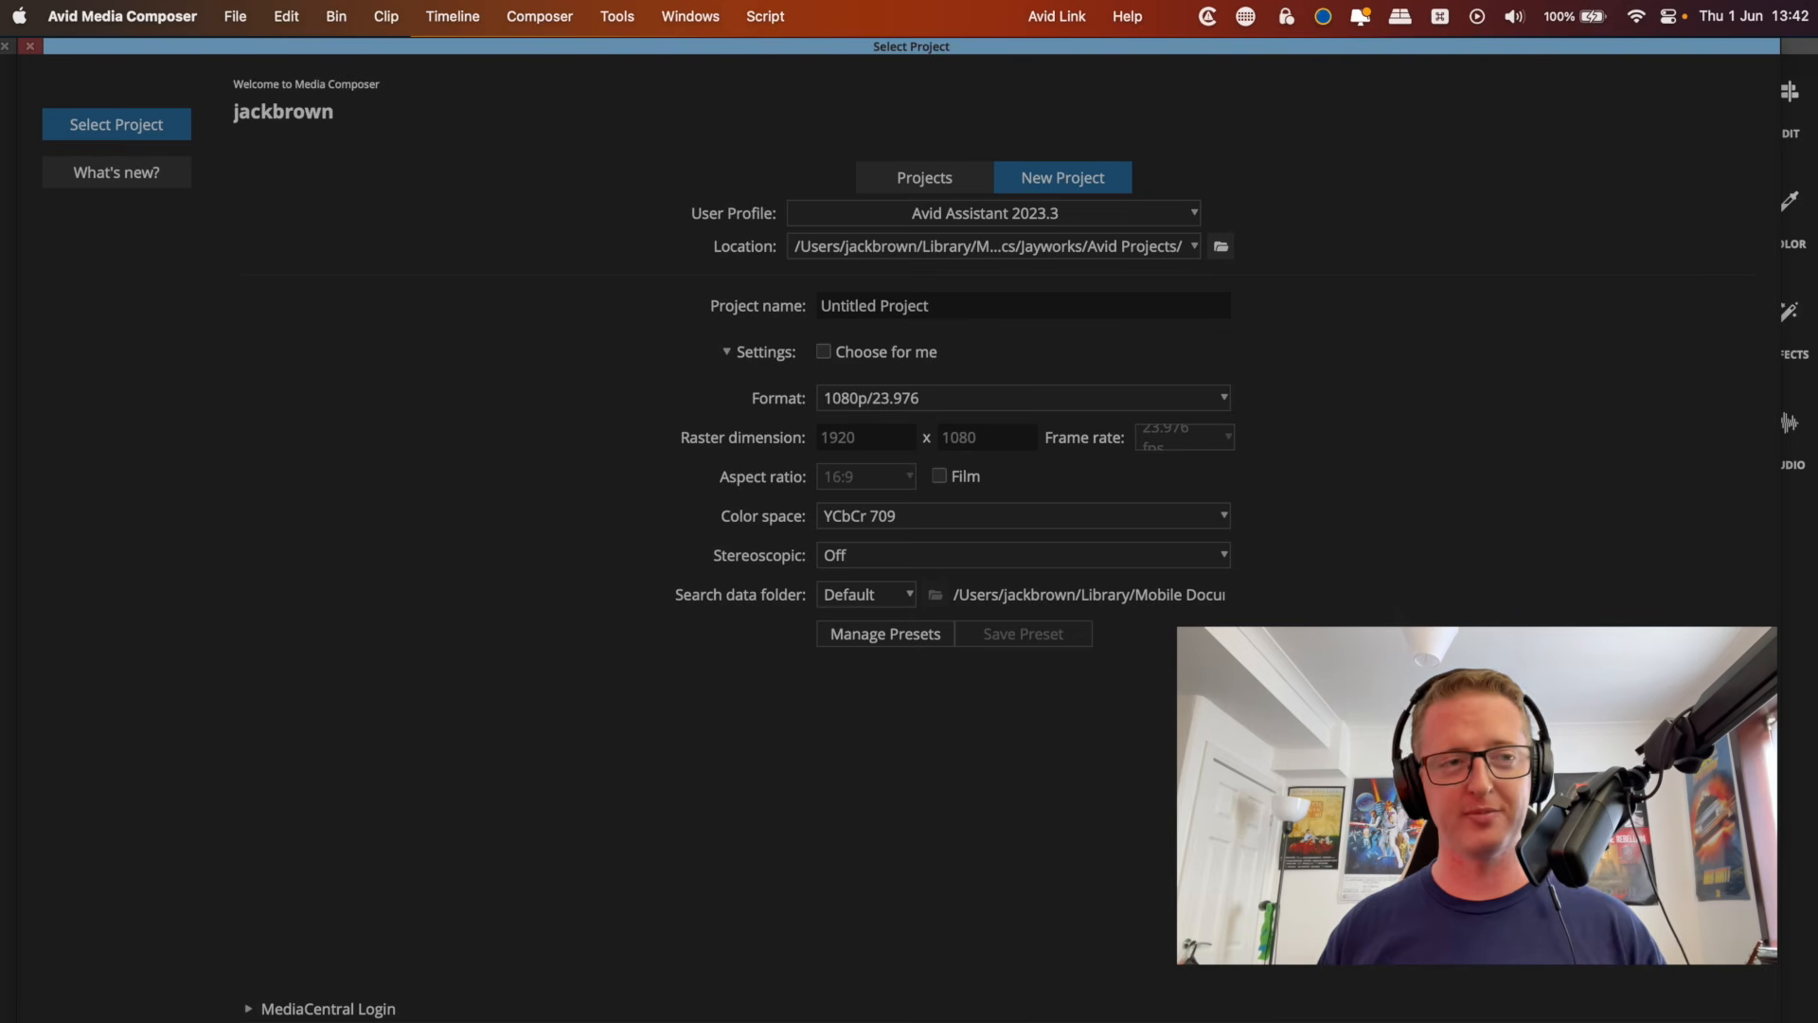
{"action": "left_click", "coordinate": [949, 304]}
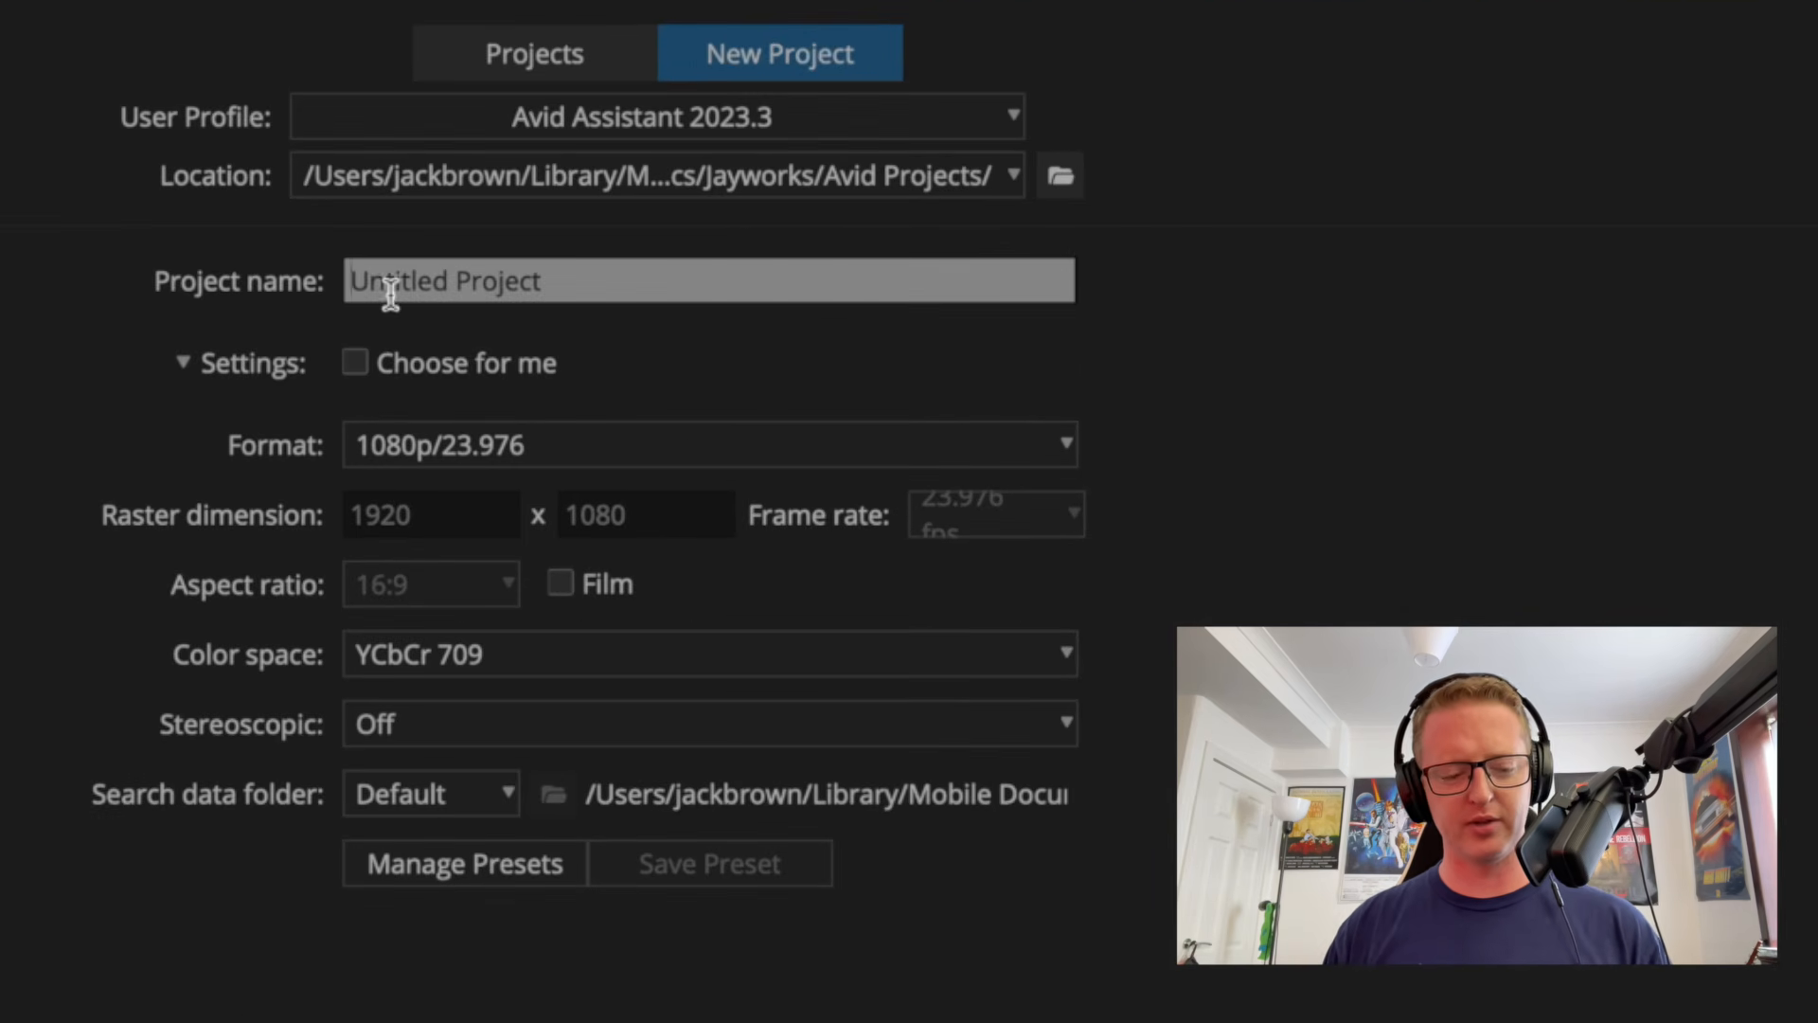
{"action": "triple_click", "coordinate": [403, 294]}
{"action": "type", "text": "Avid Example"}
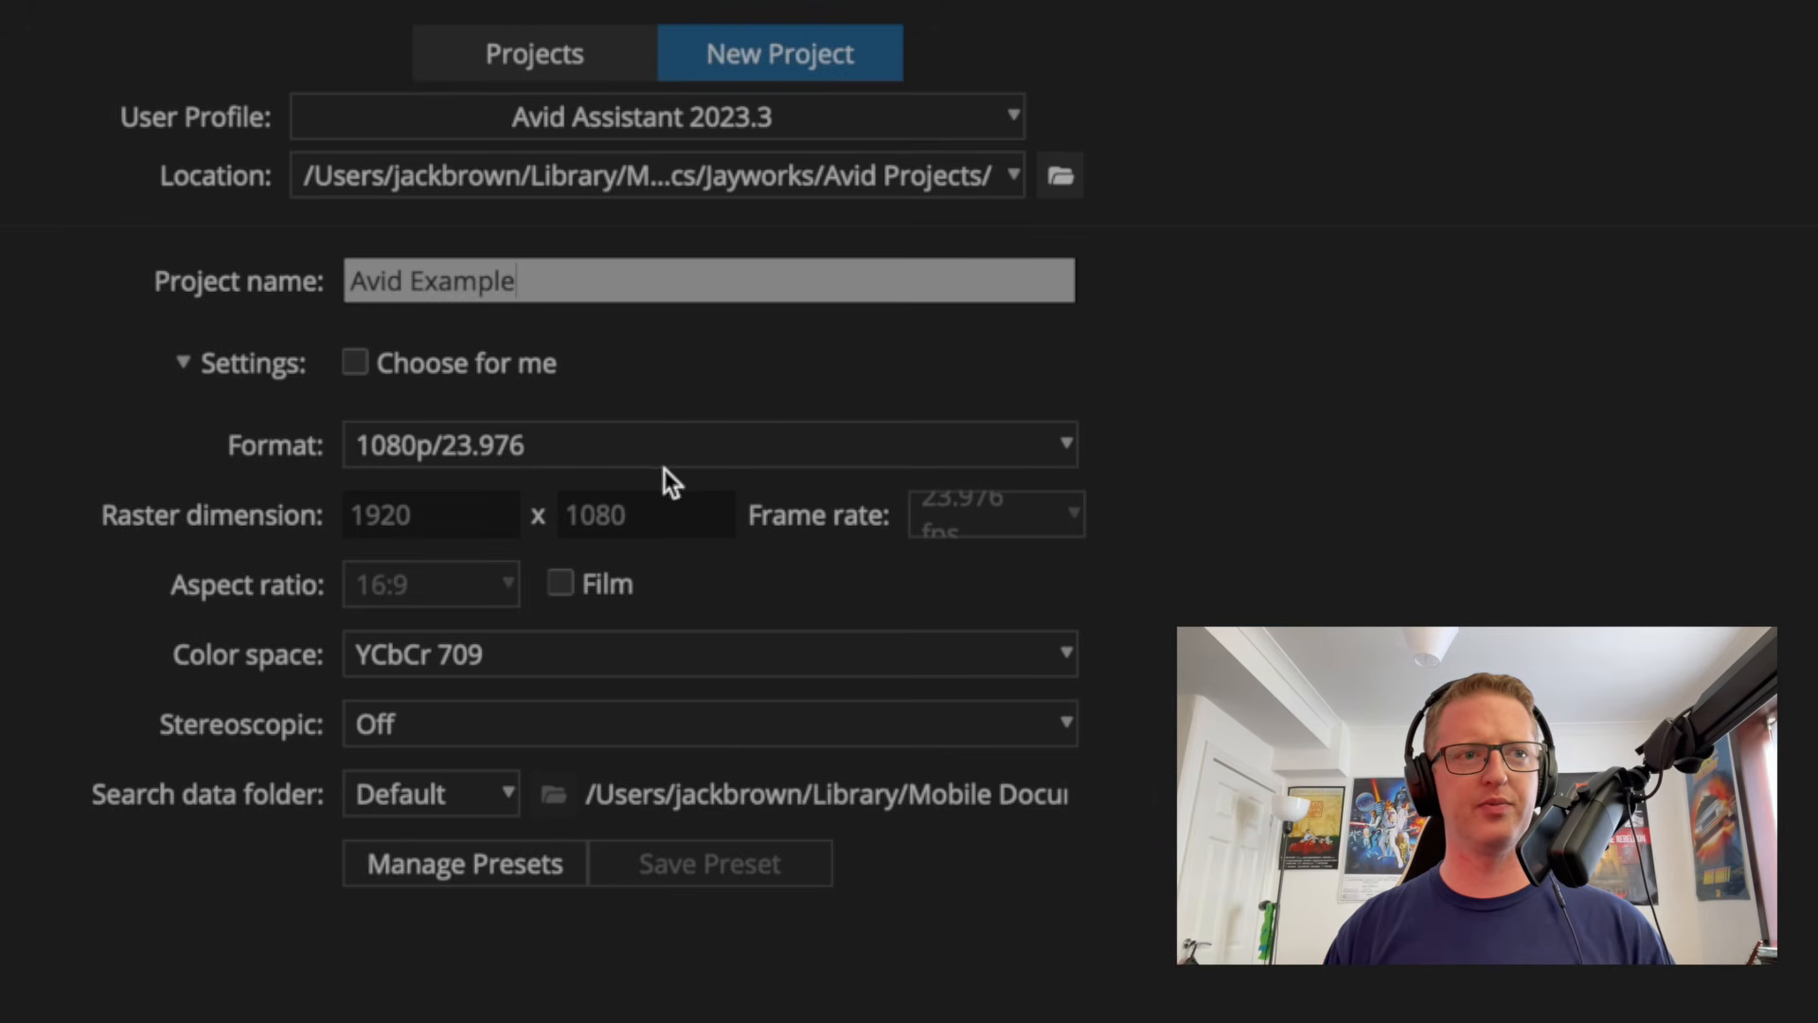
Set the new project's format to HD 1080 at 1080p/30 and create the project.
{"action": "left_click", "coordinate": [667, 445]}
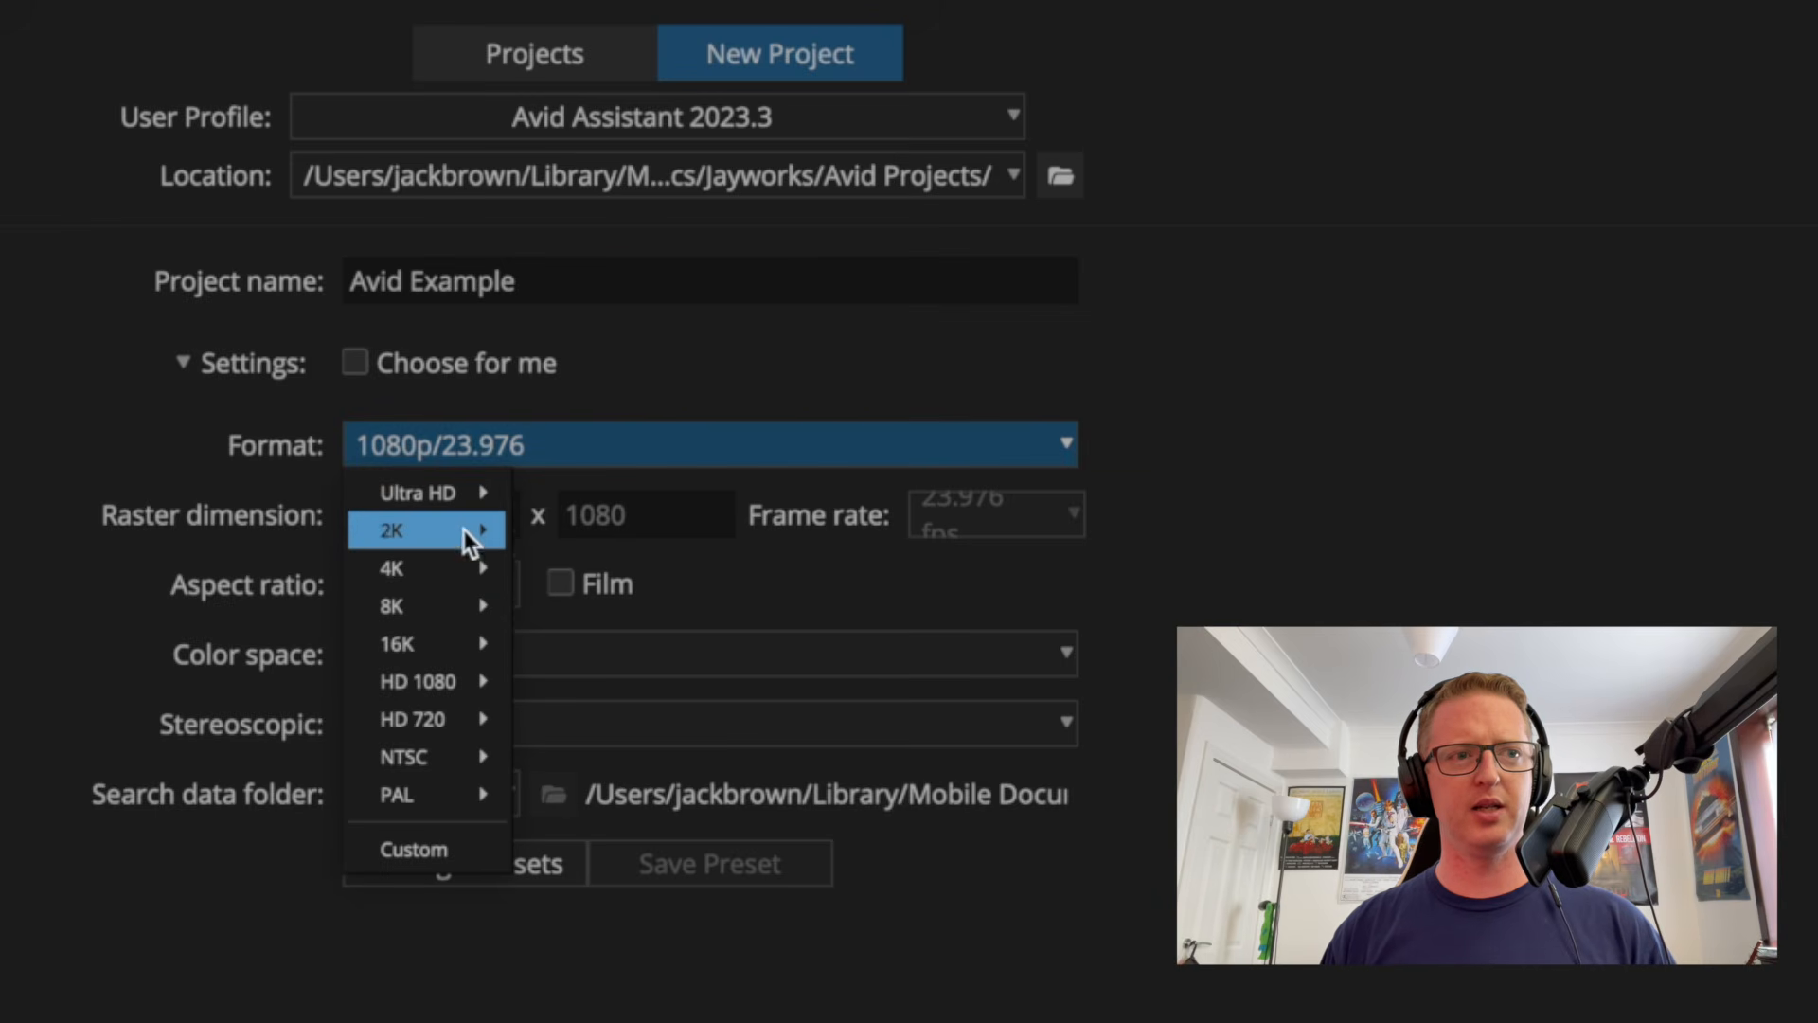
{"action": "mouse_move", "coordinate": [479, 682]}
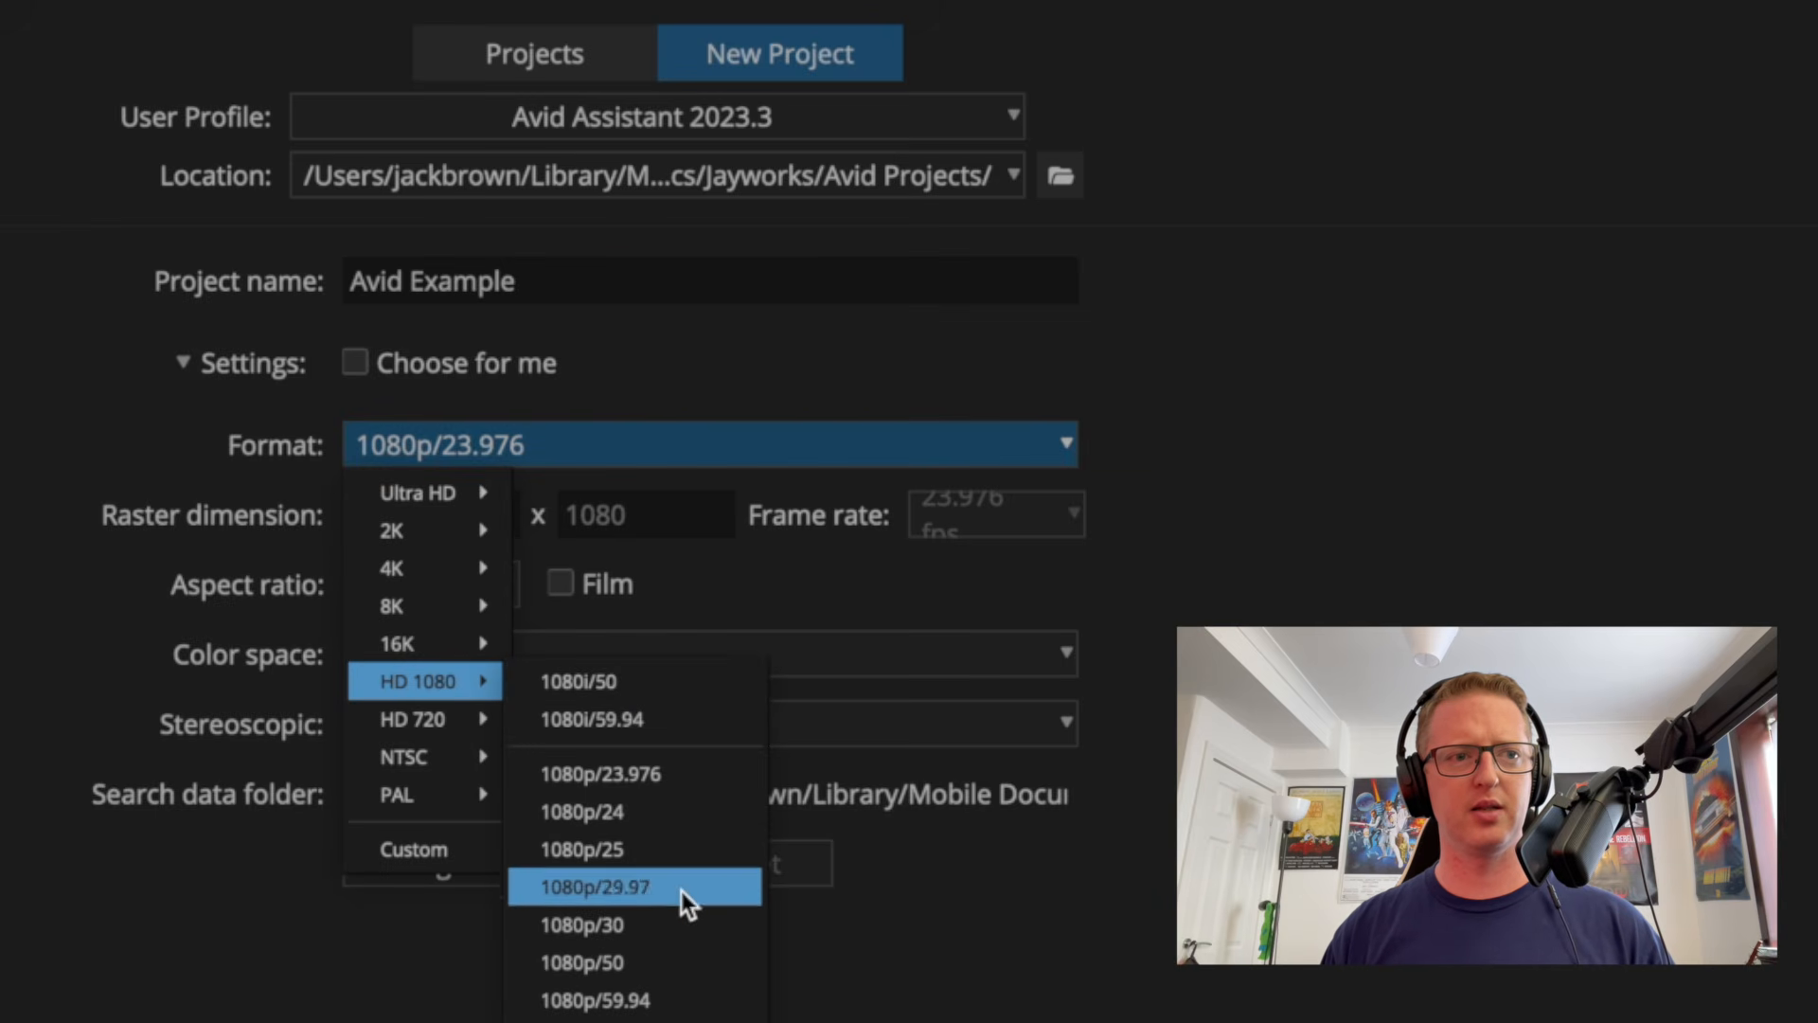
{"action": "left_click", "coordinate": [674, 924]}
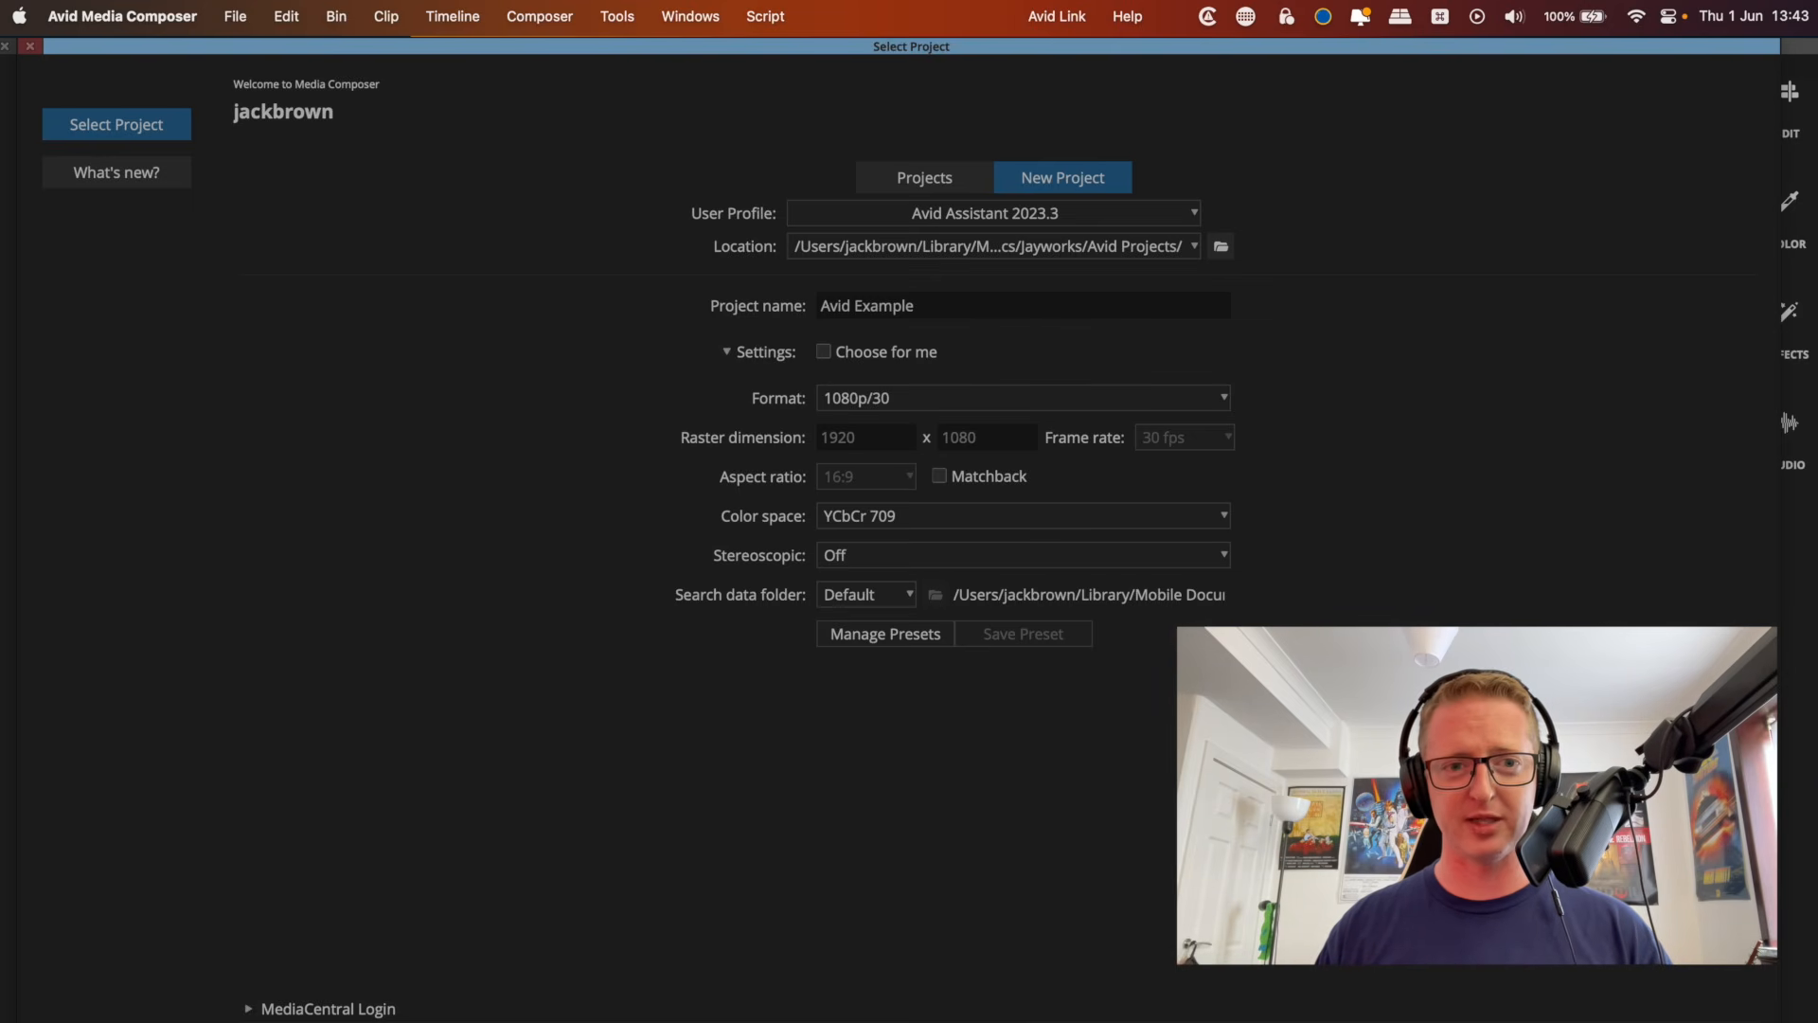
{"action": "left_click", "coordinate": [1572, 1020]}
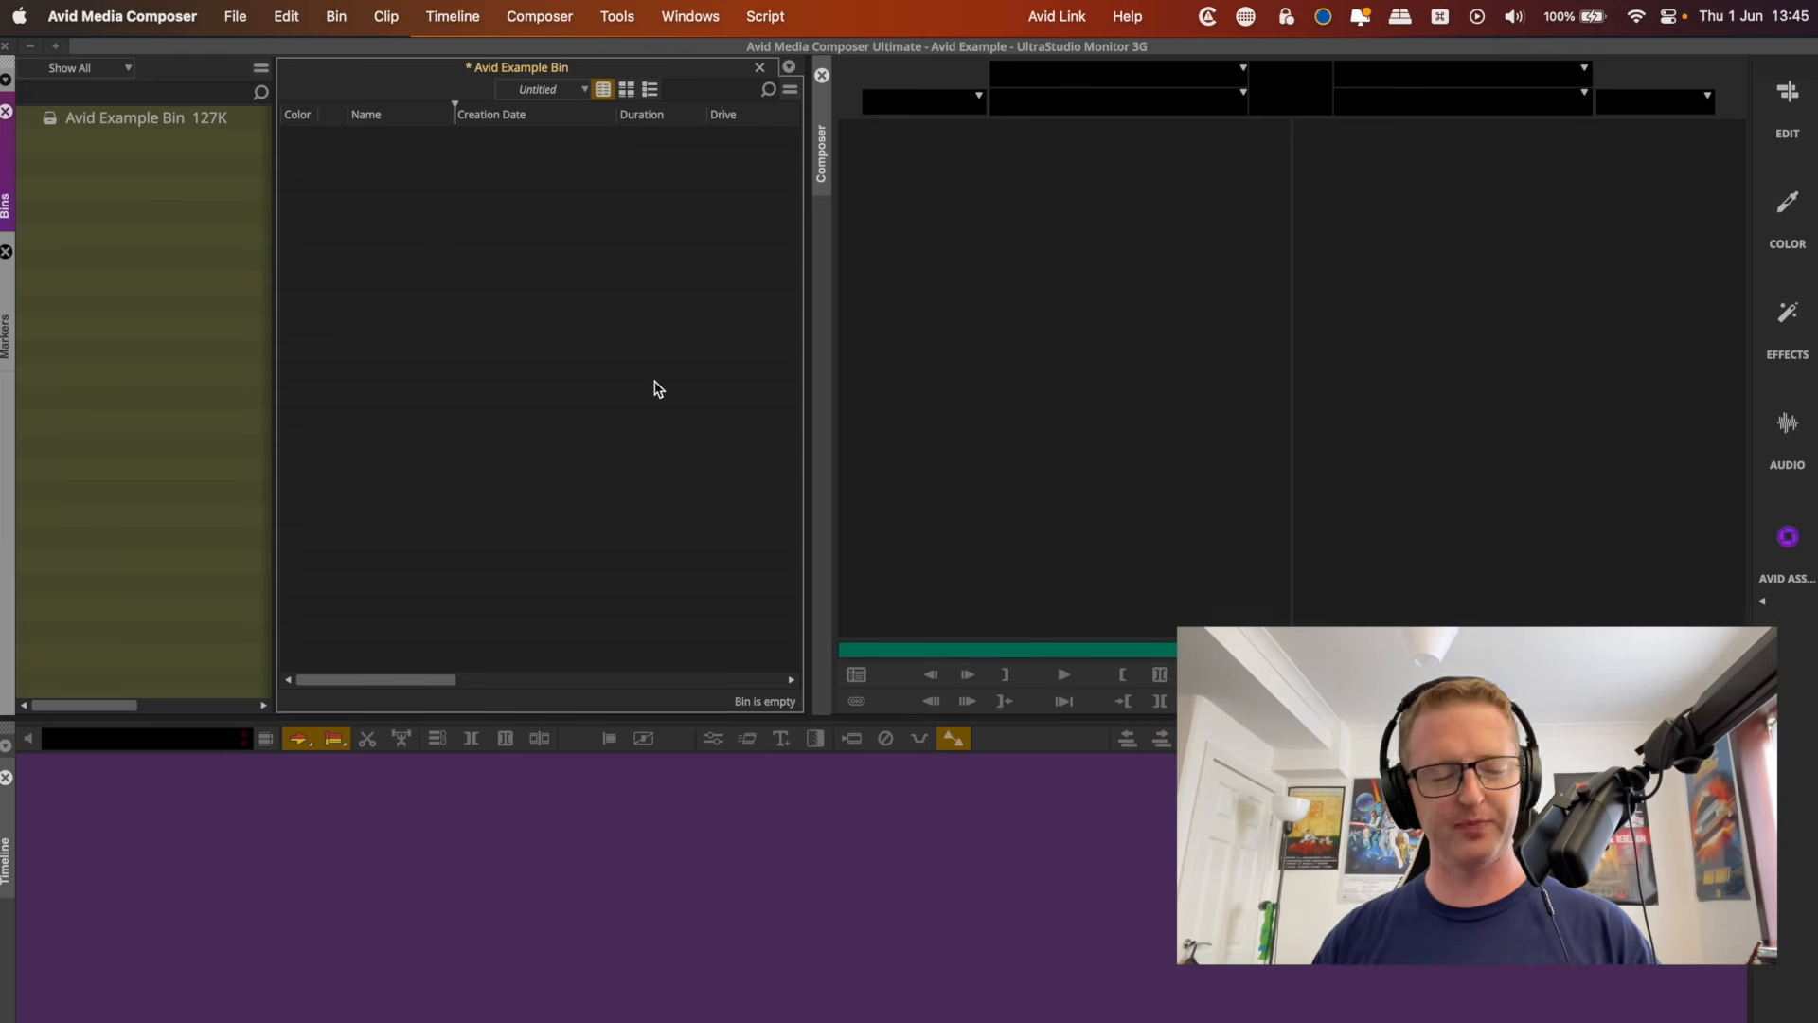
Create a user profile named "Avid Basics" from the user settings, based on the Media Composer Default settings.
{"action": "key", "text": "shift+super+equal"}
{"action": "left_click", "coordinate": [694, 330]}
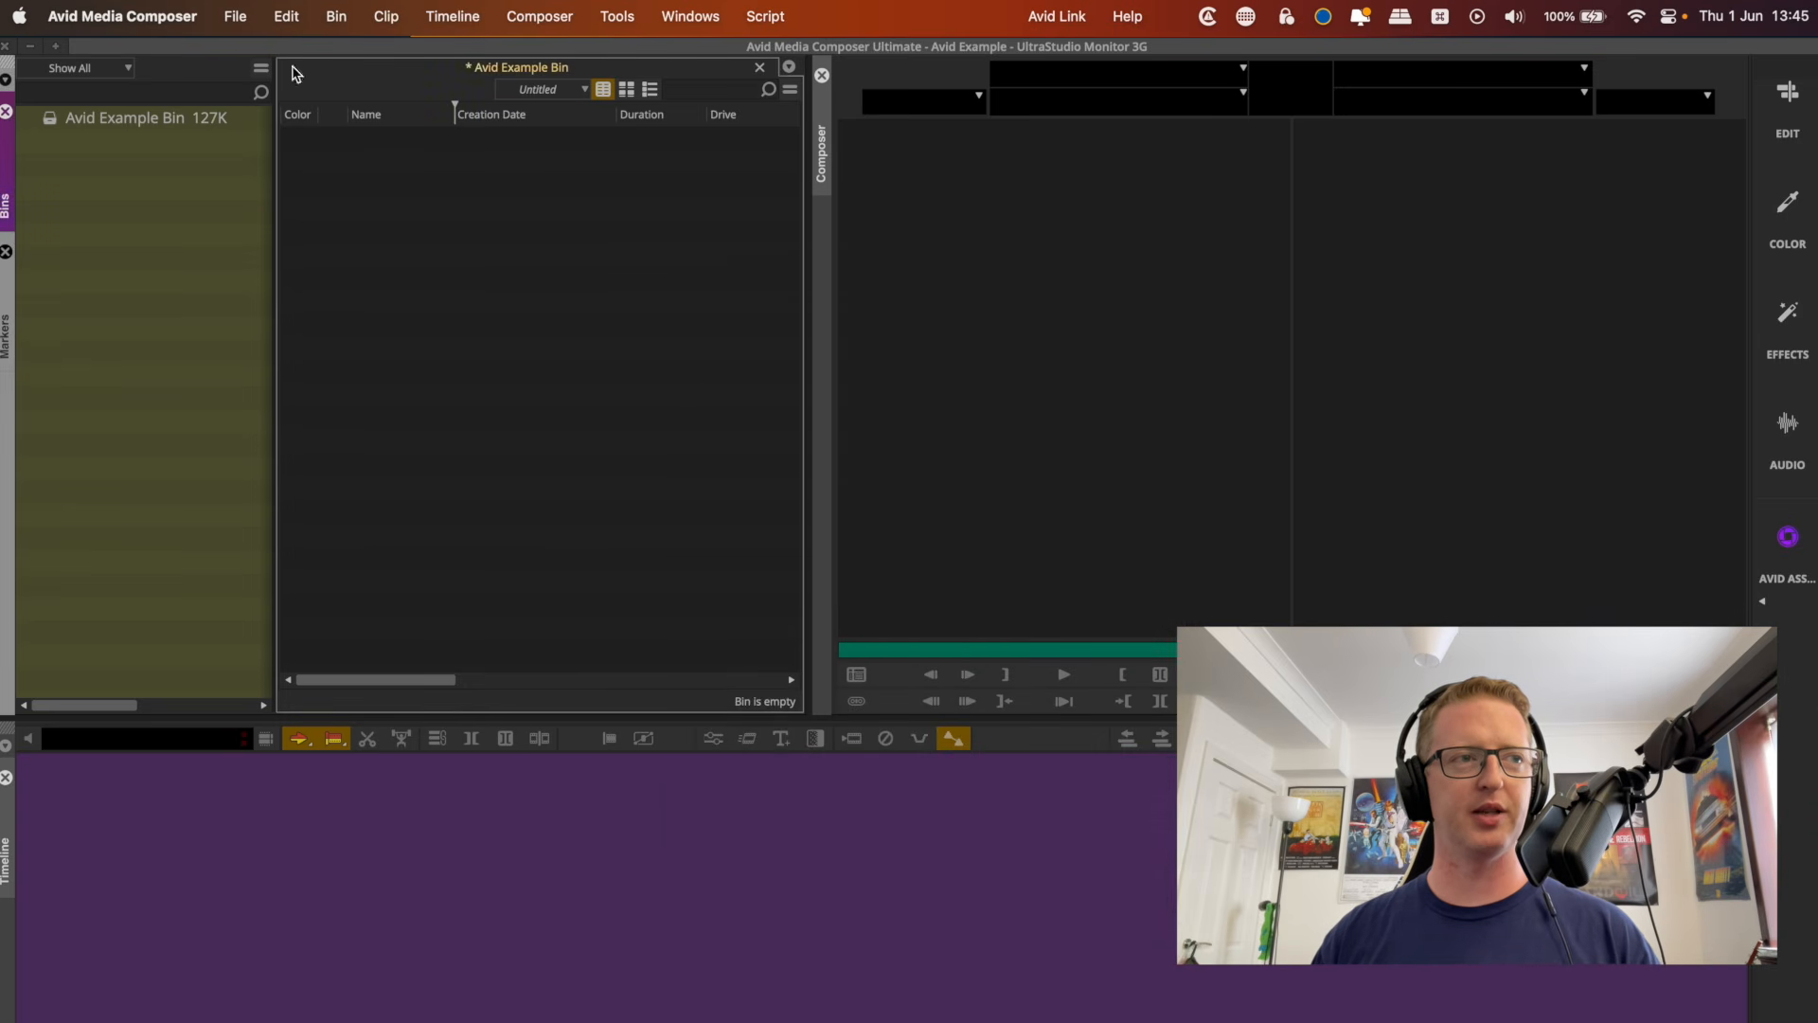
{"action": "left_click", "coordinate": [234, 16]}
{"action": "left_click", "coordinate": [357, 463]}
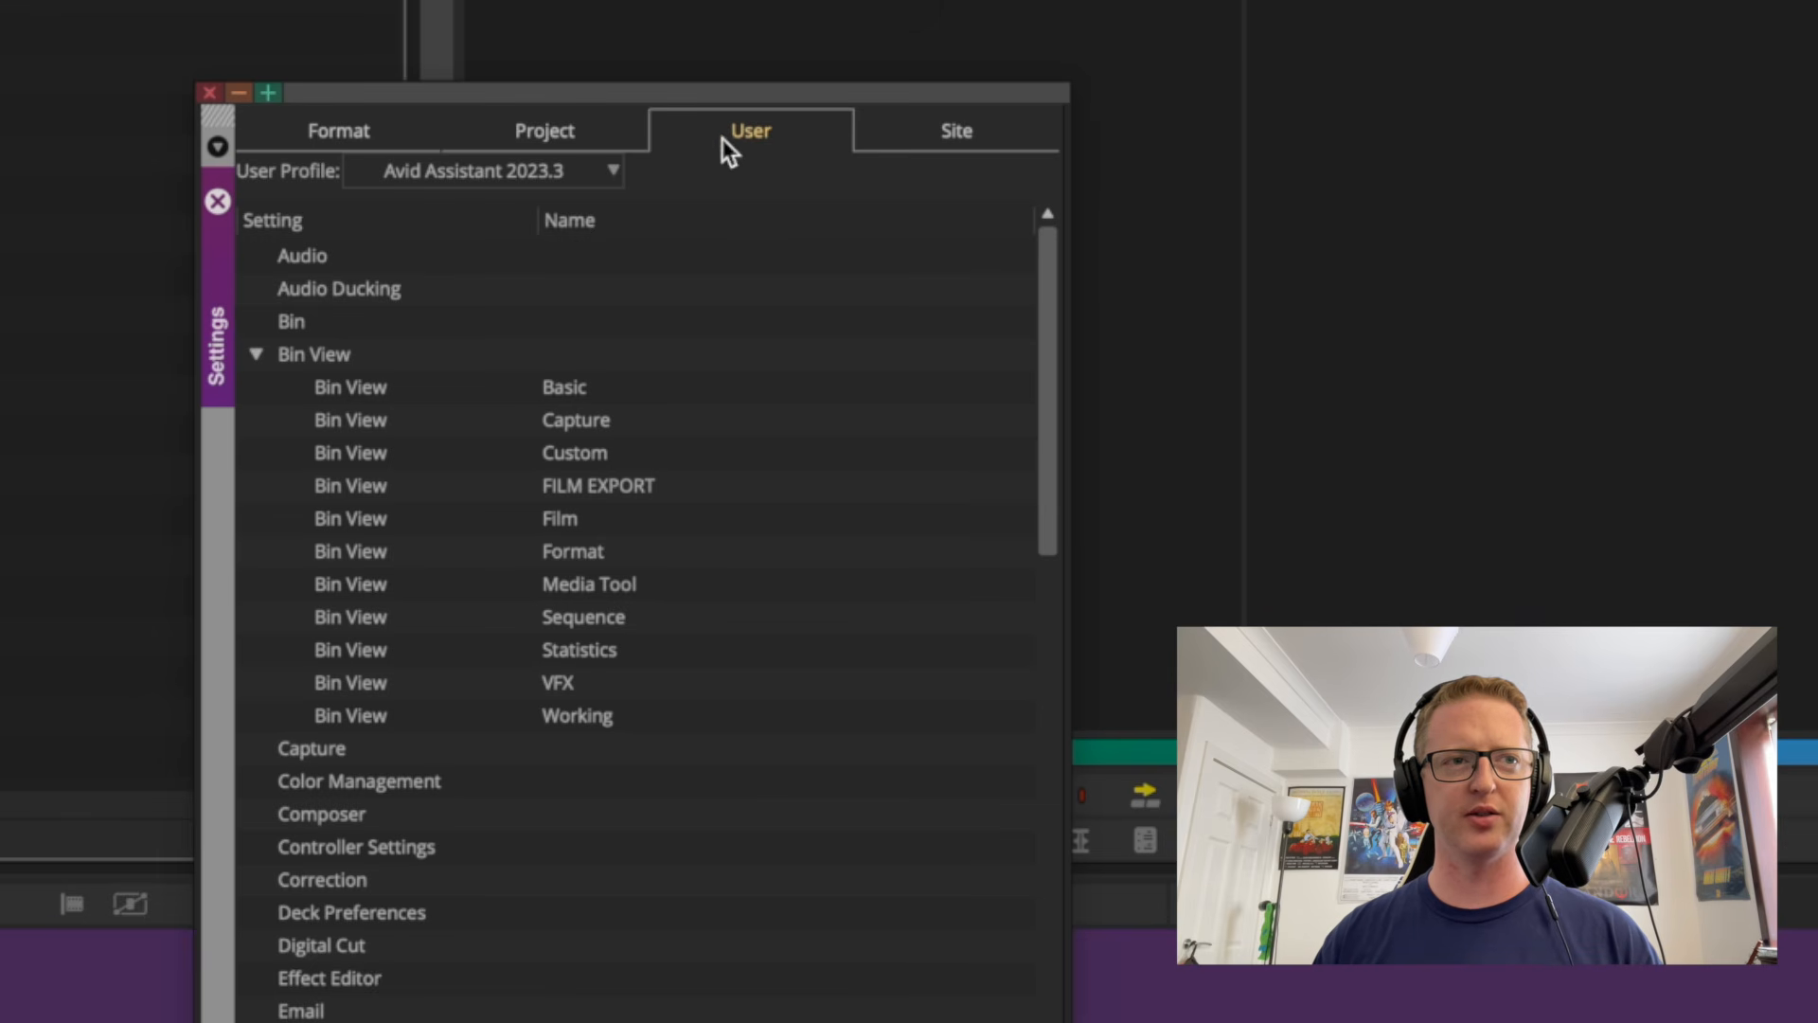
{"action": "left_click", "coordinate": [614, 173]}
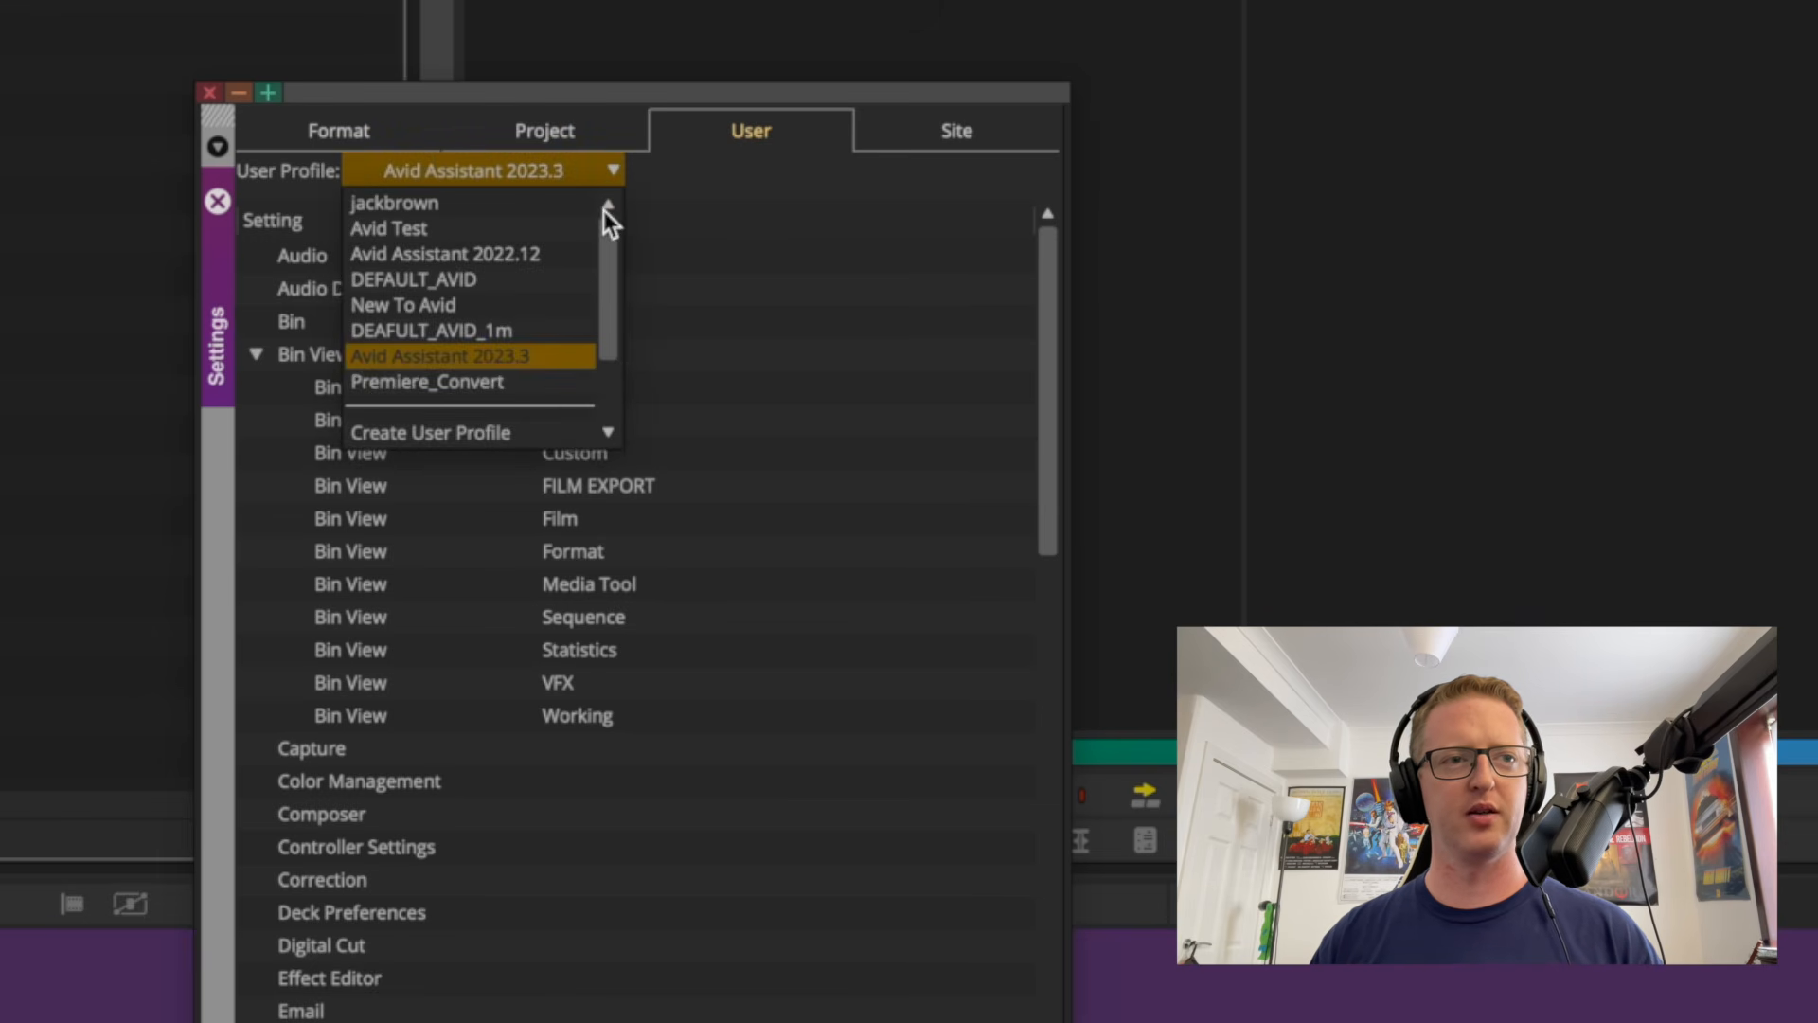
{"action": "left_click", "coordinate": [492, 434]}
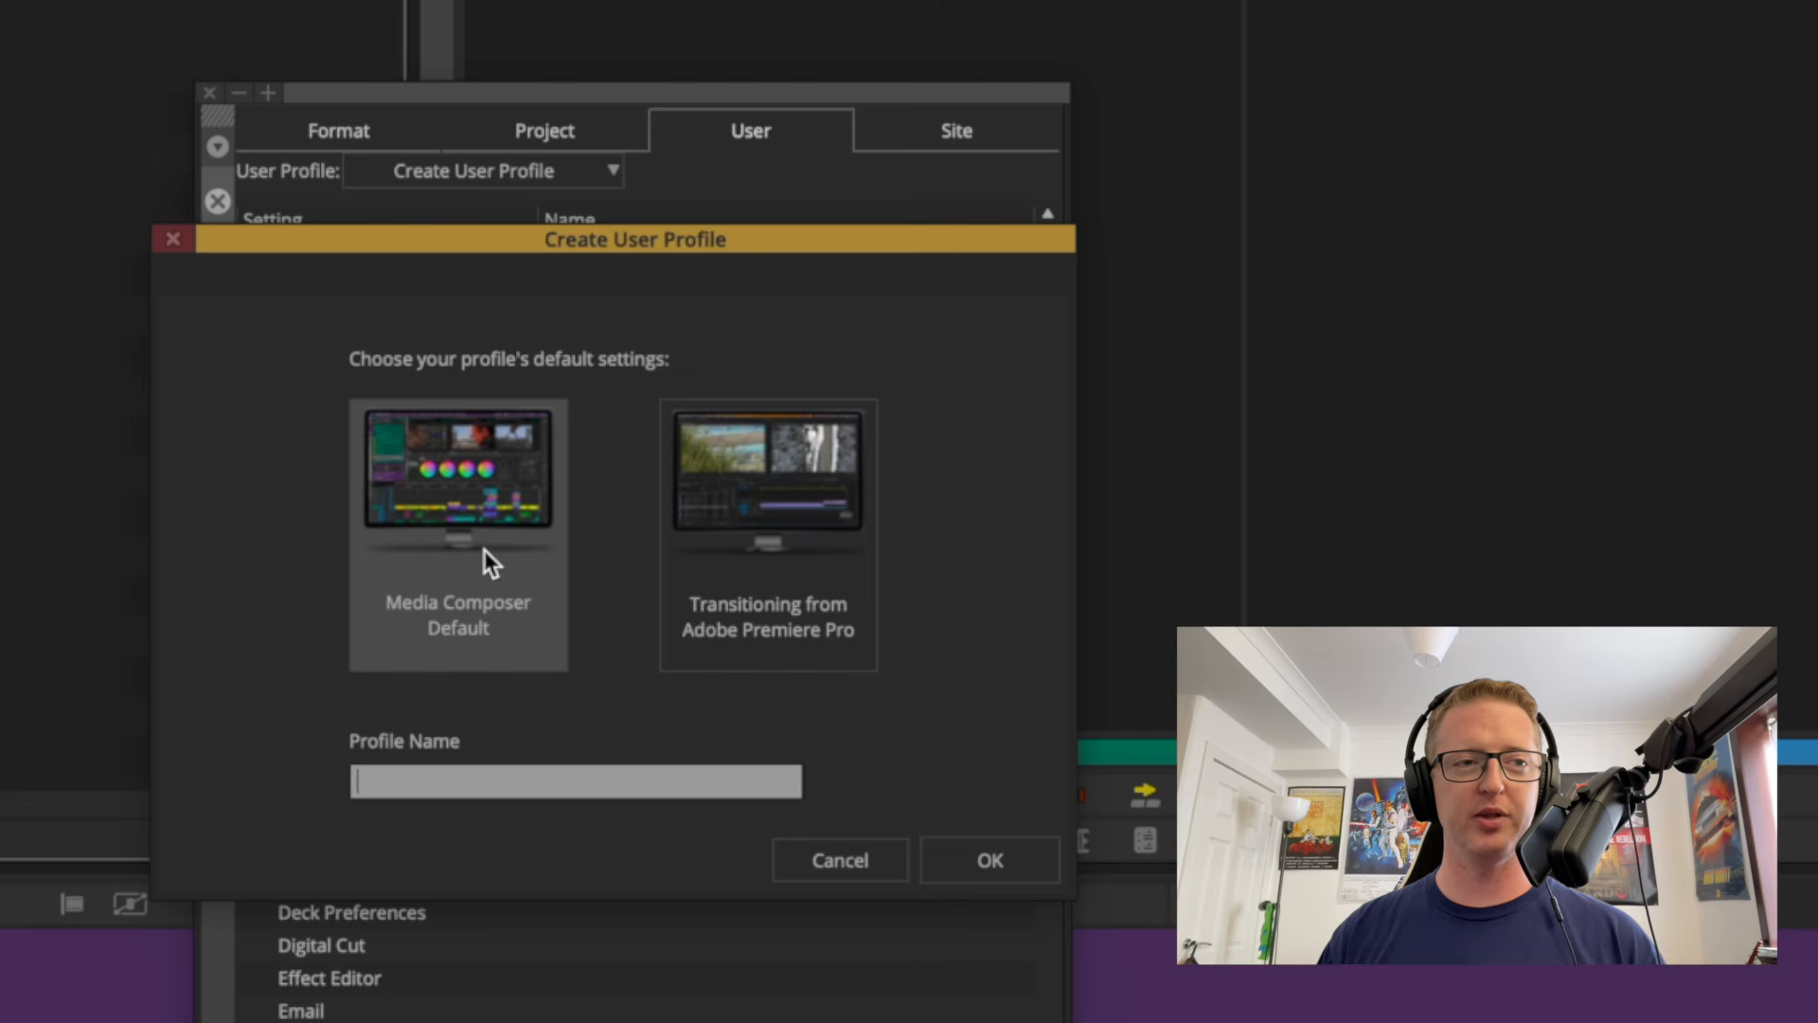
{"action": "mouse_move", "coordinate": [803, 519]}
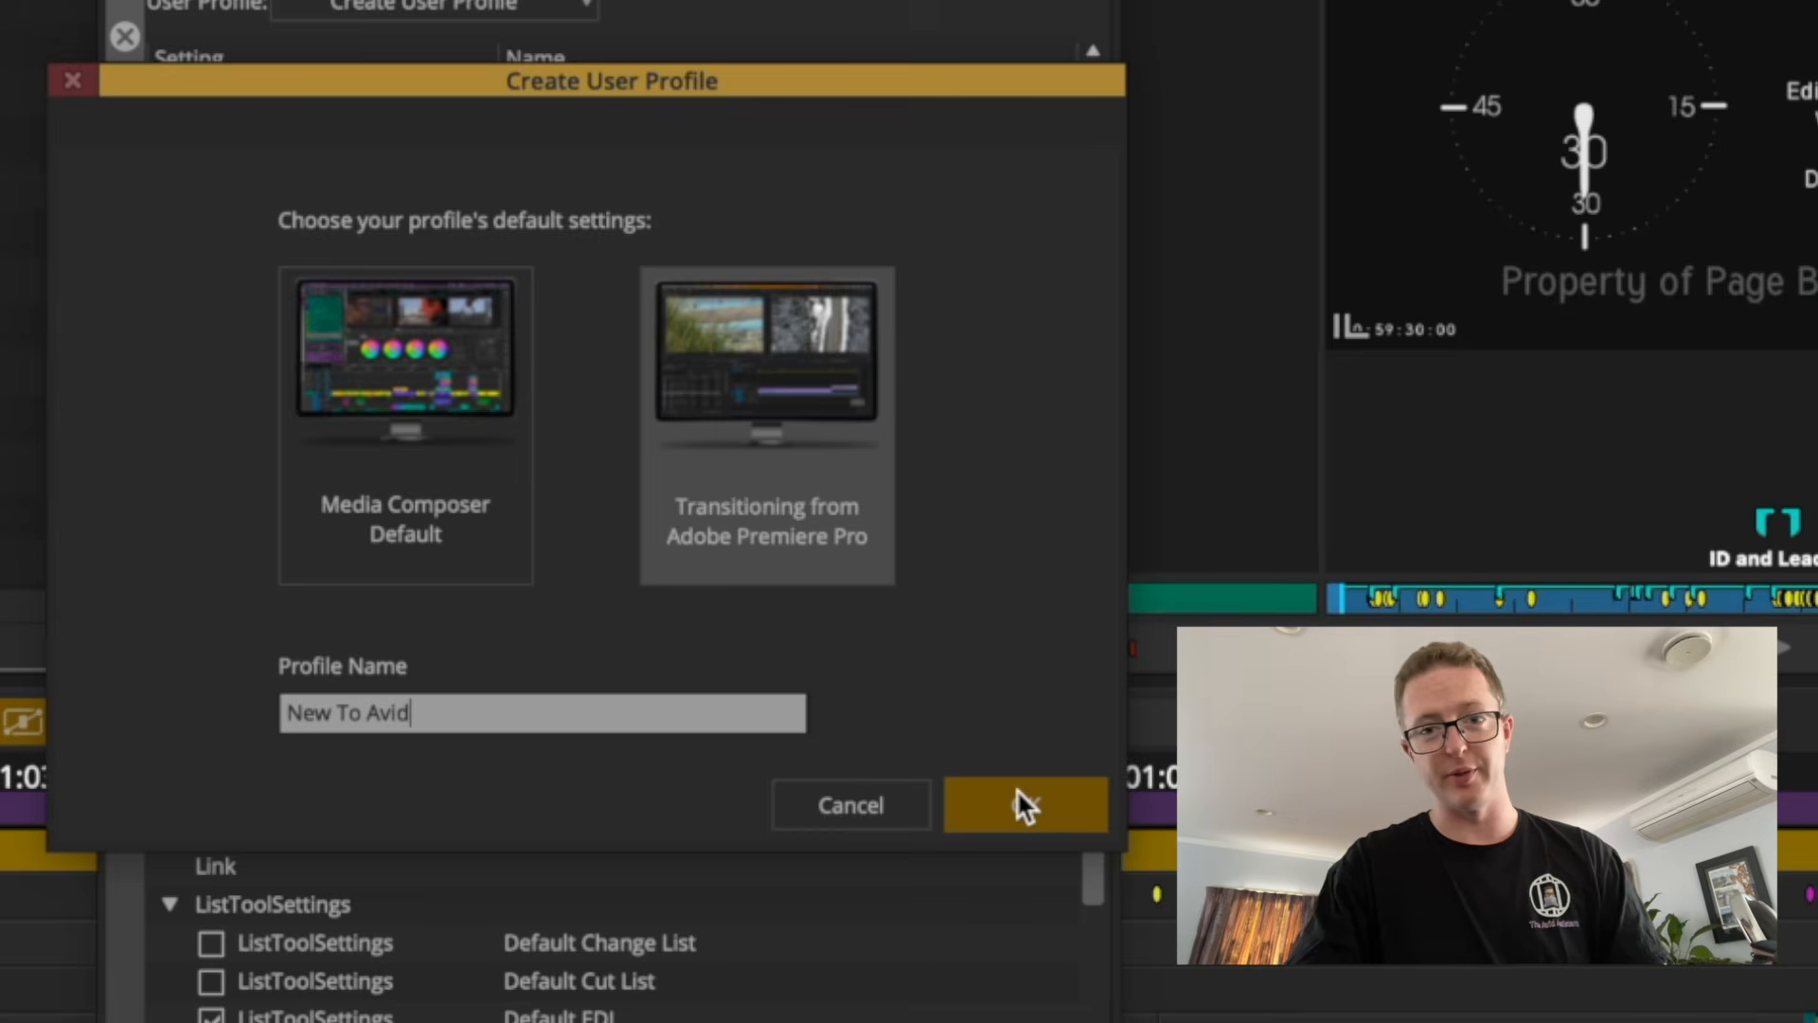
{"action": "left_click", "coordinate": [1015, 787]}
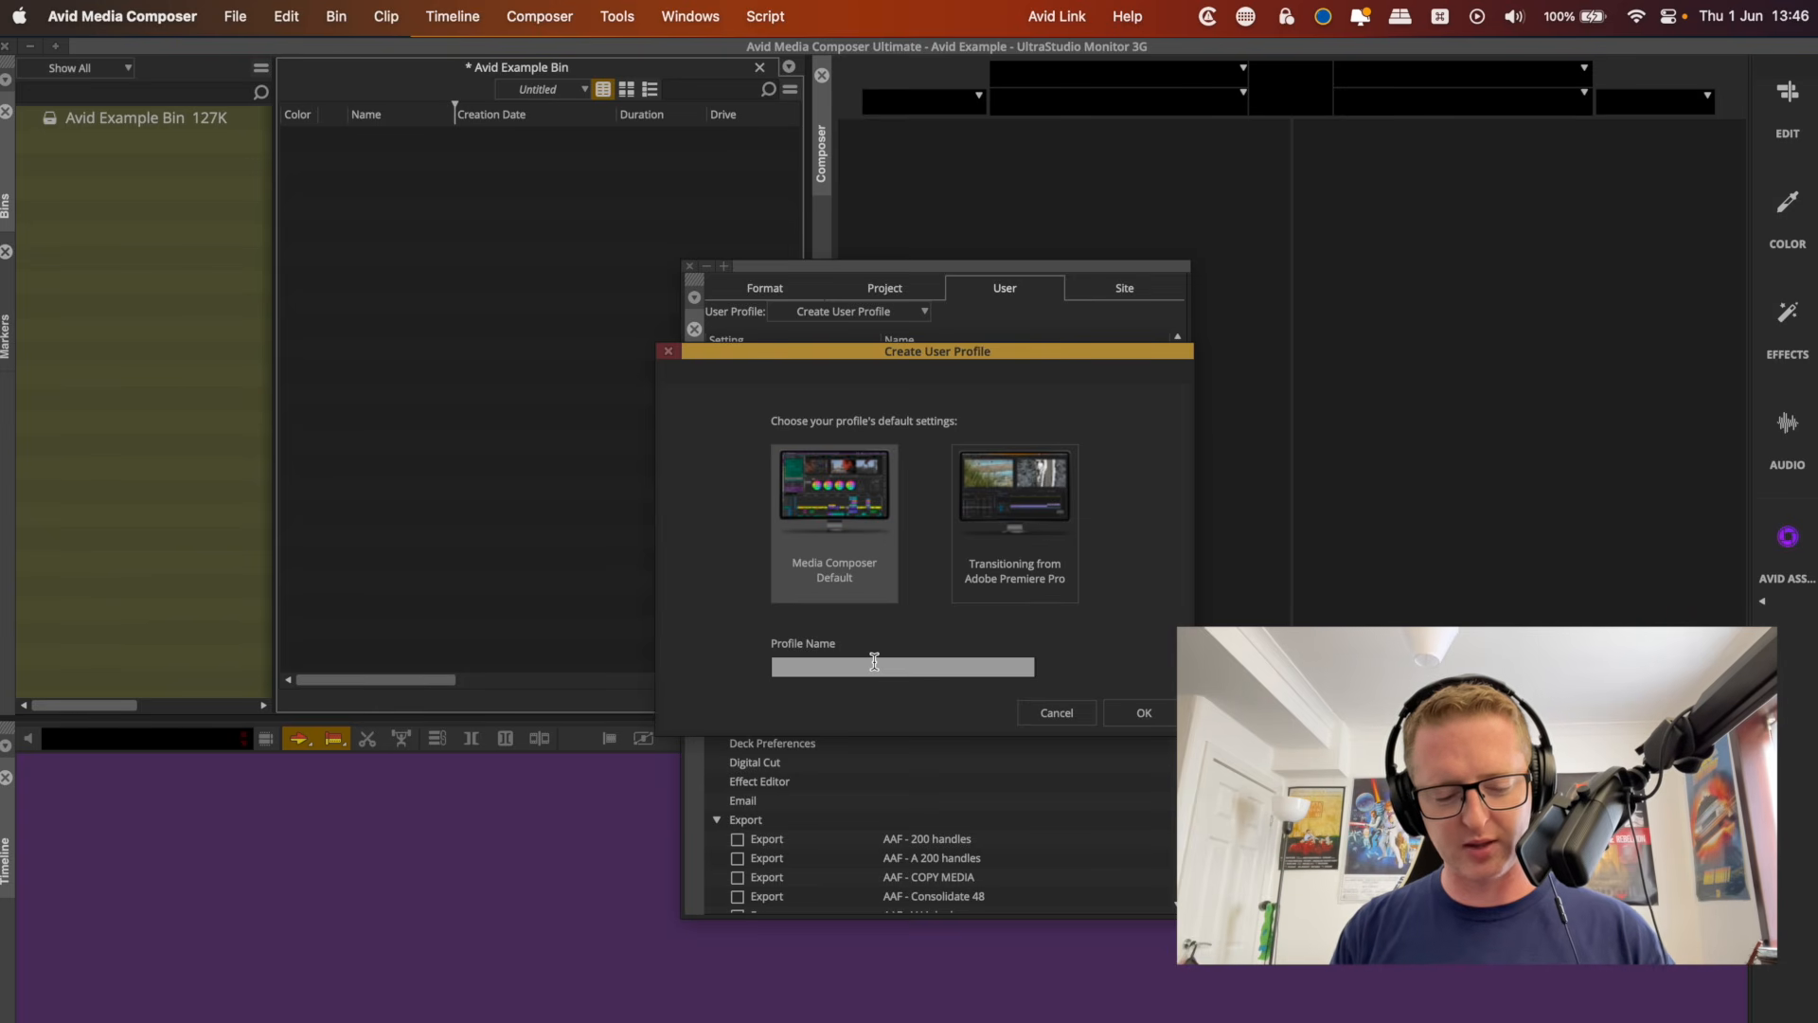
{"action": "type", "text": "Avid Basi"}
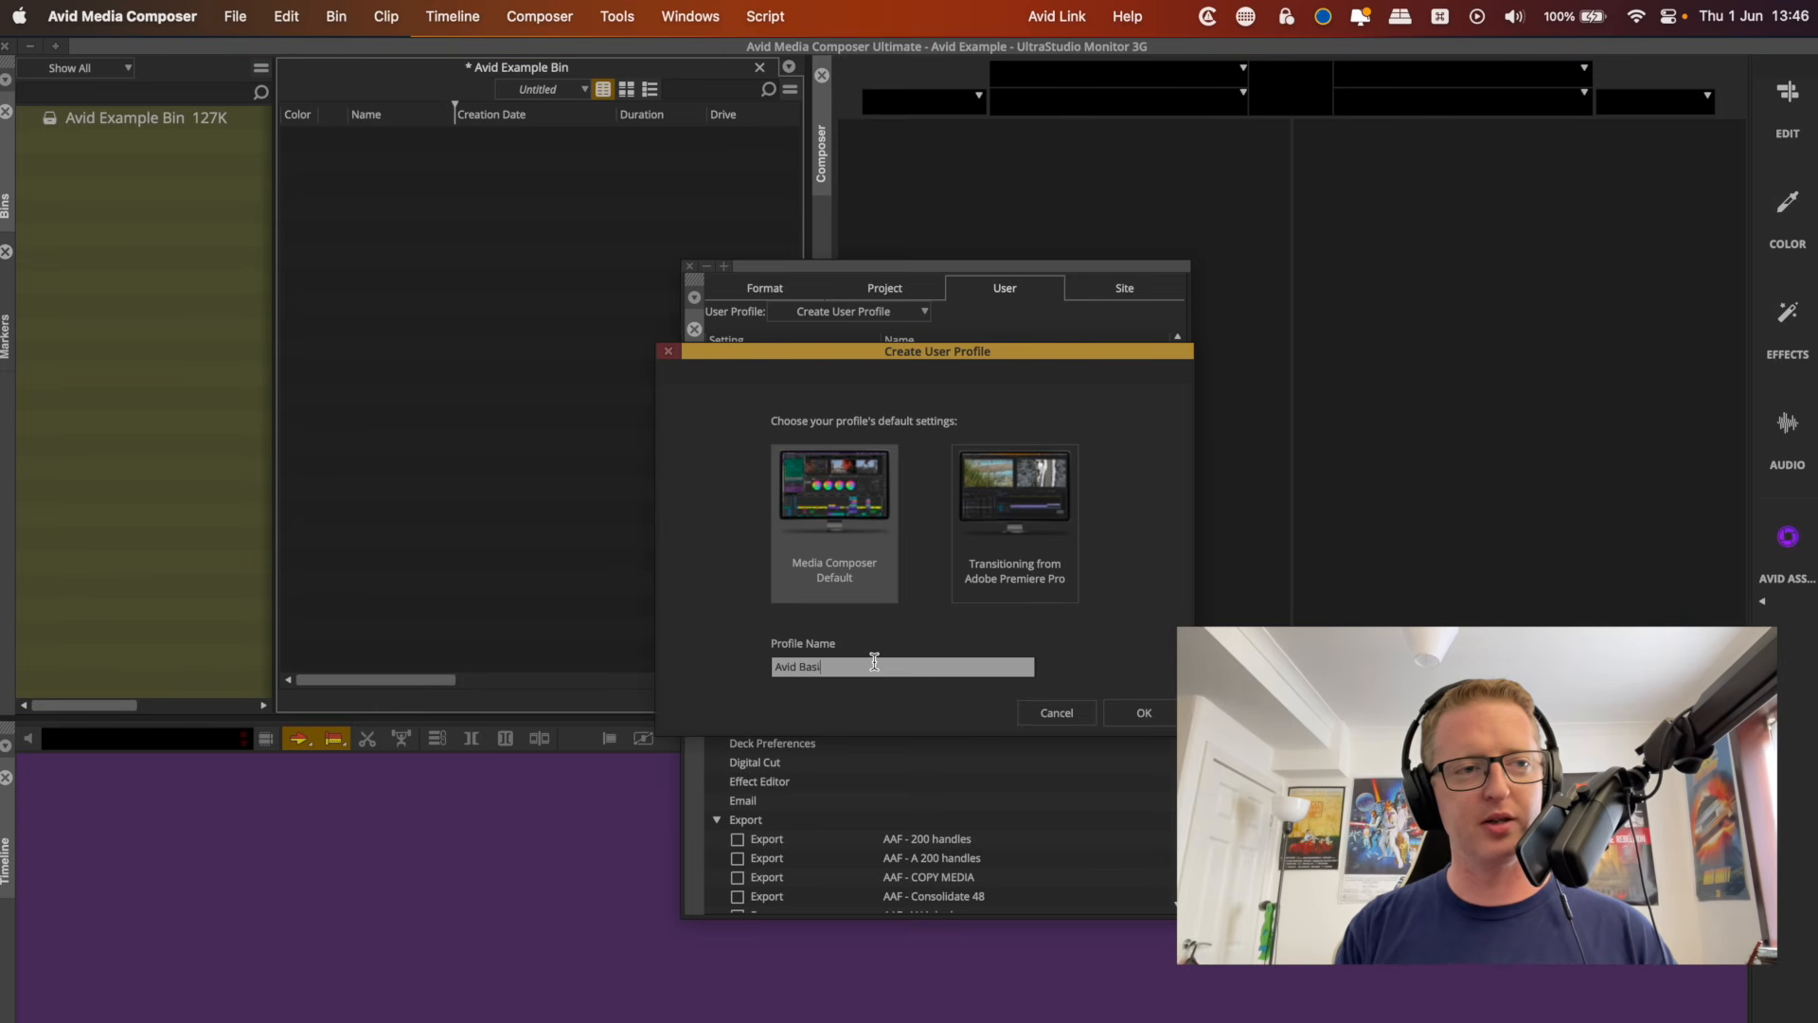
{"action": "type", "text": "cs"}
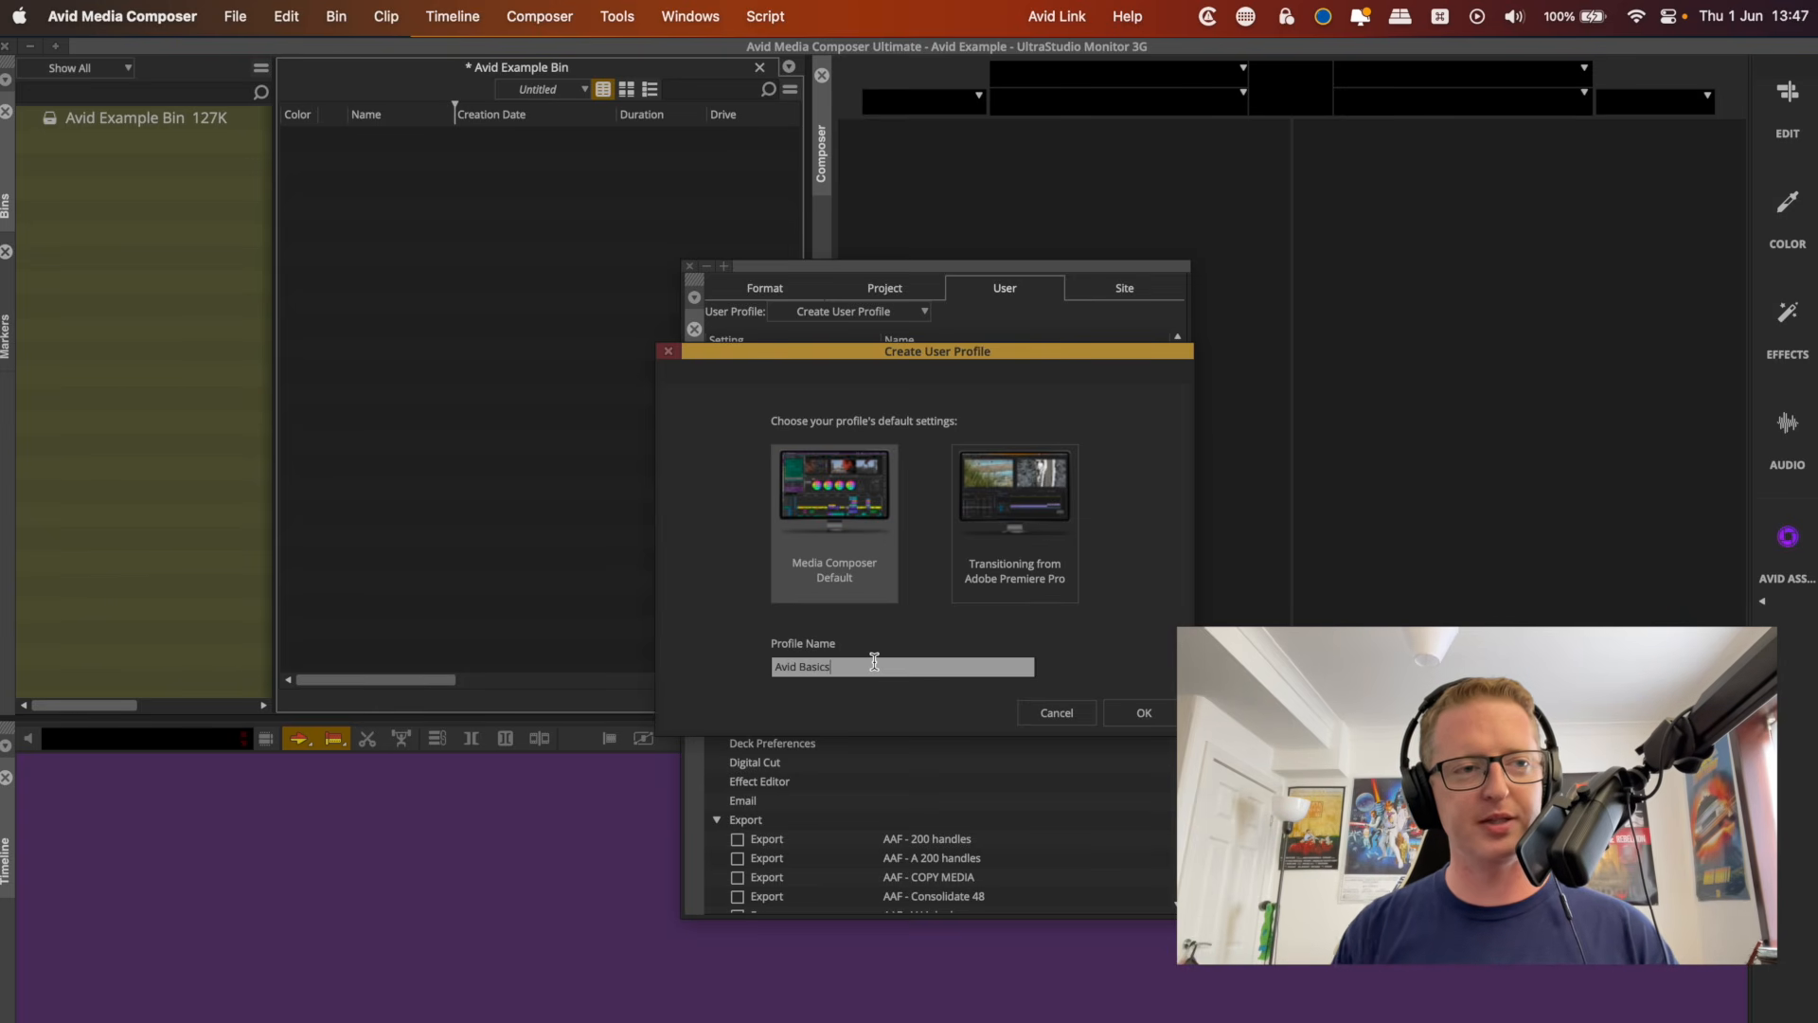
{"action": "left_click", "coordinate": [1157, 716]}
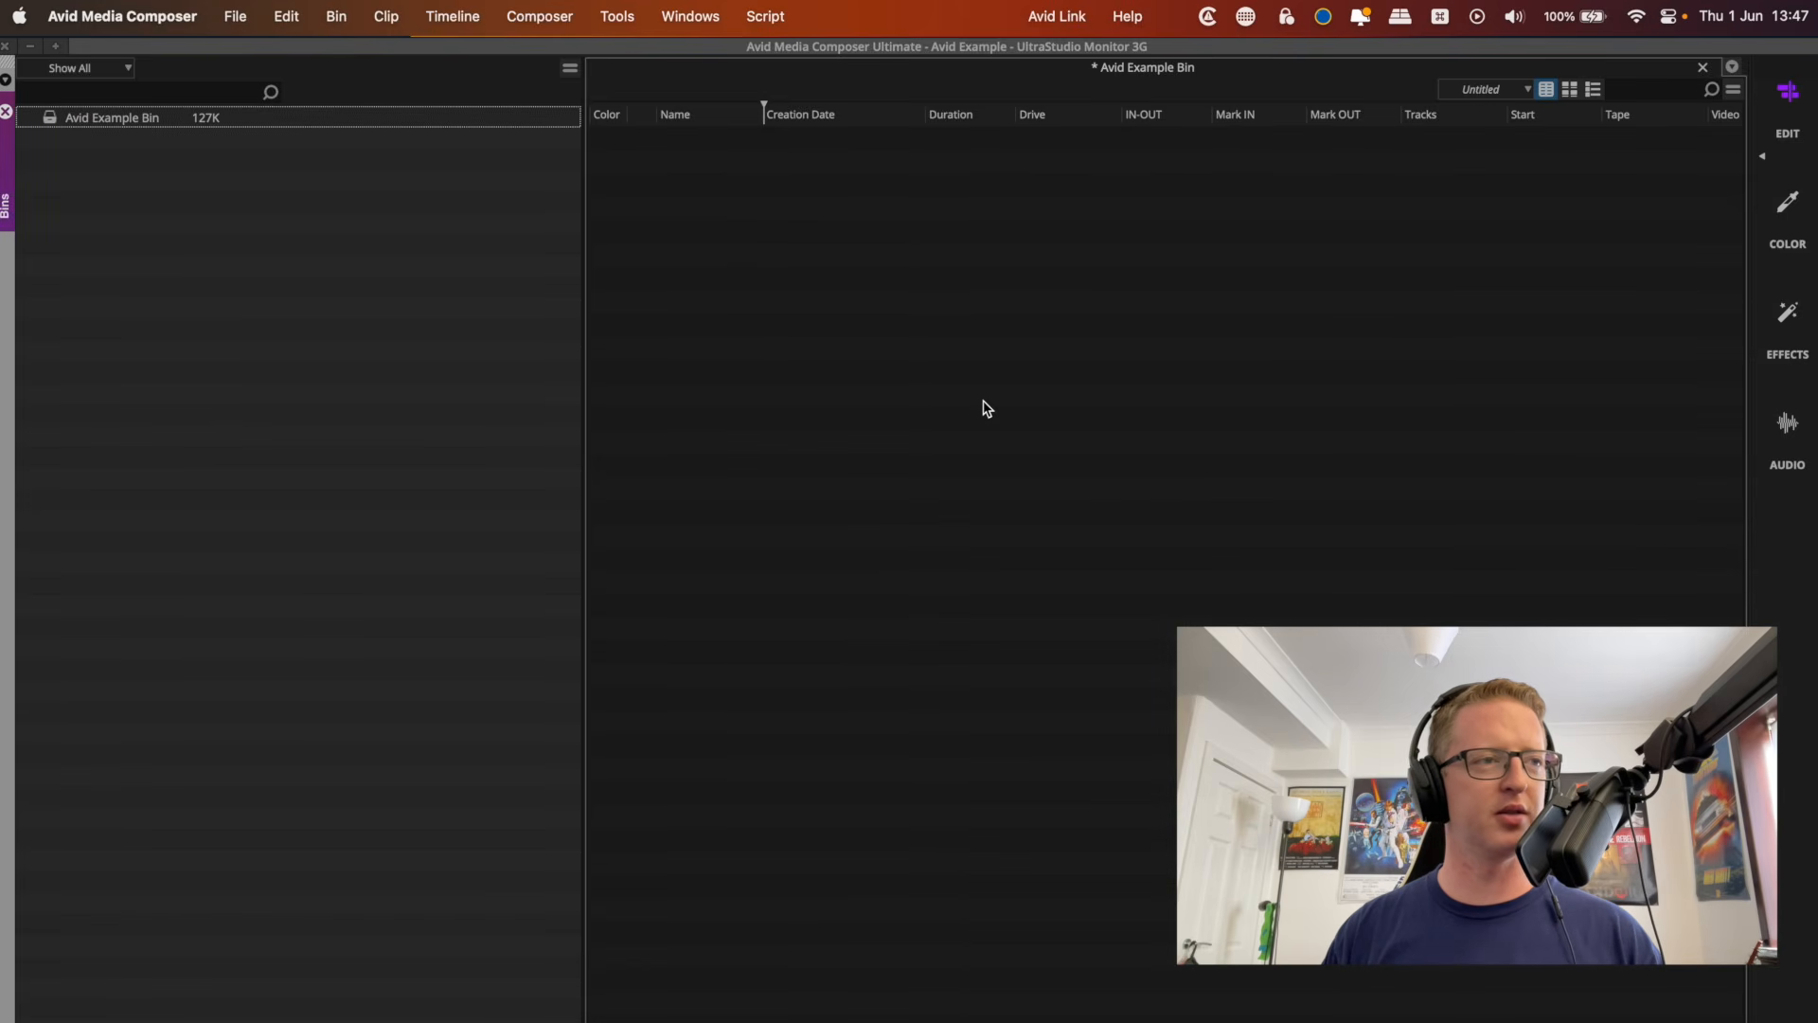
Narrow the bin sidebar to give the open Avid Example Bin more width.
{"action": "left_click", "coordinate": [909, 413]}
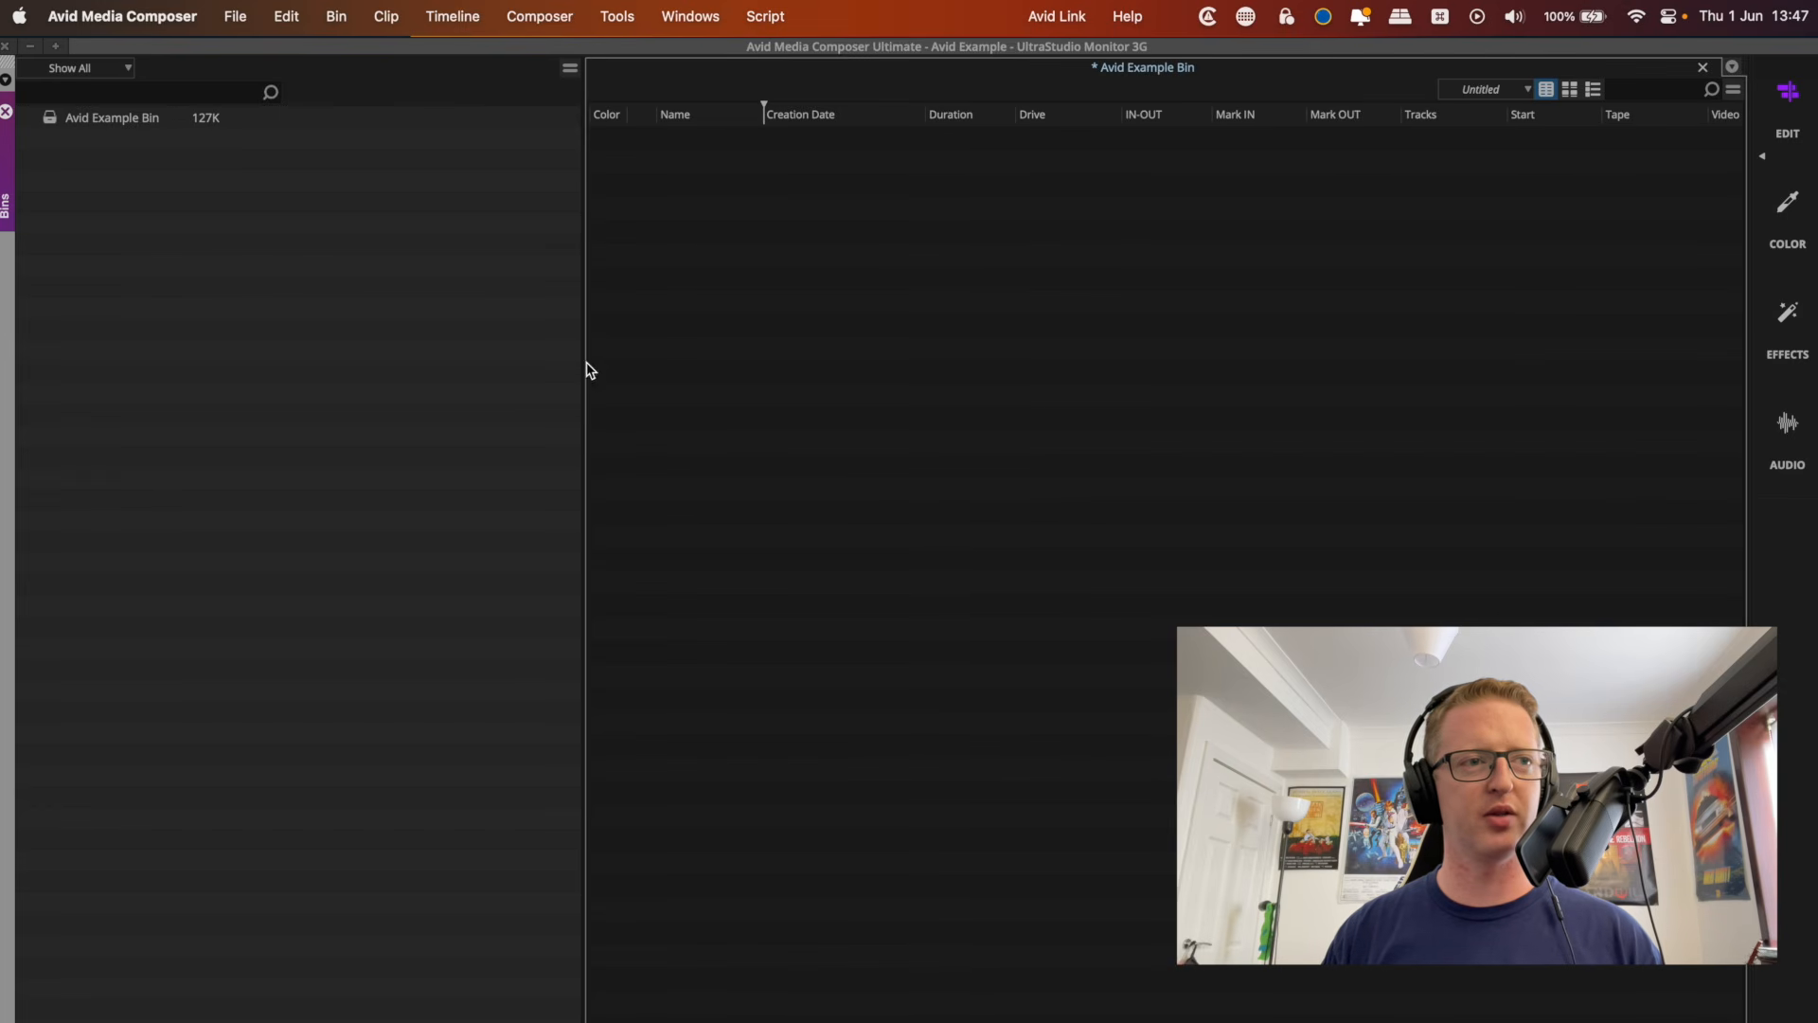
{"action": "left_click_drag", "start_coordinate": [584, 364], "coordinate": [319, 410]}
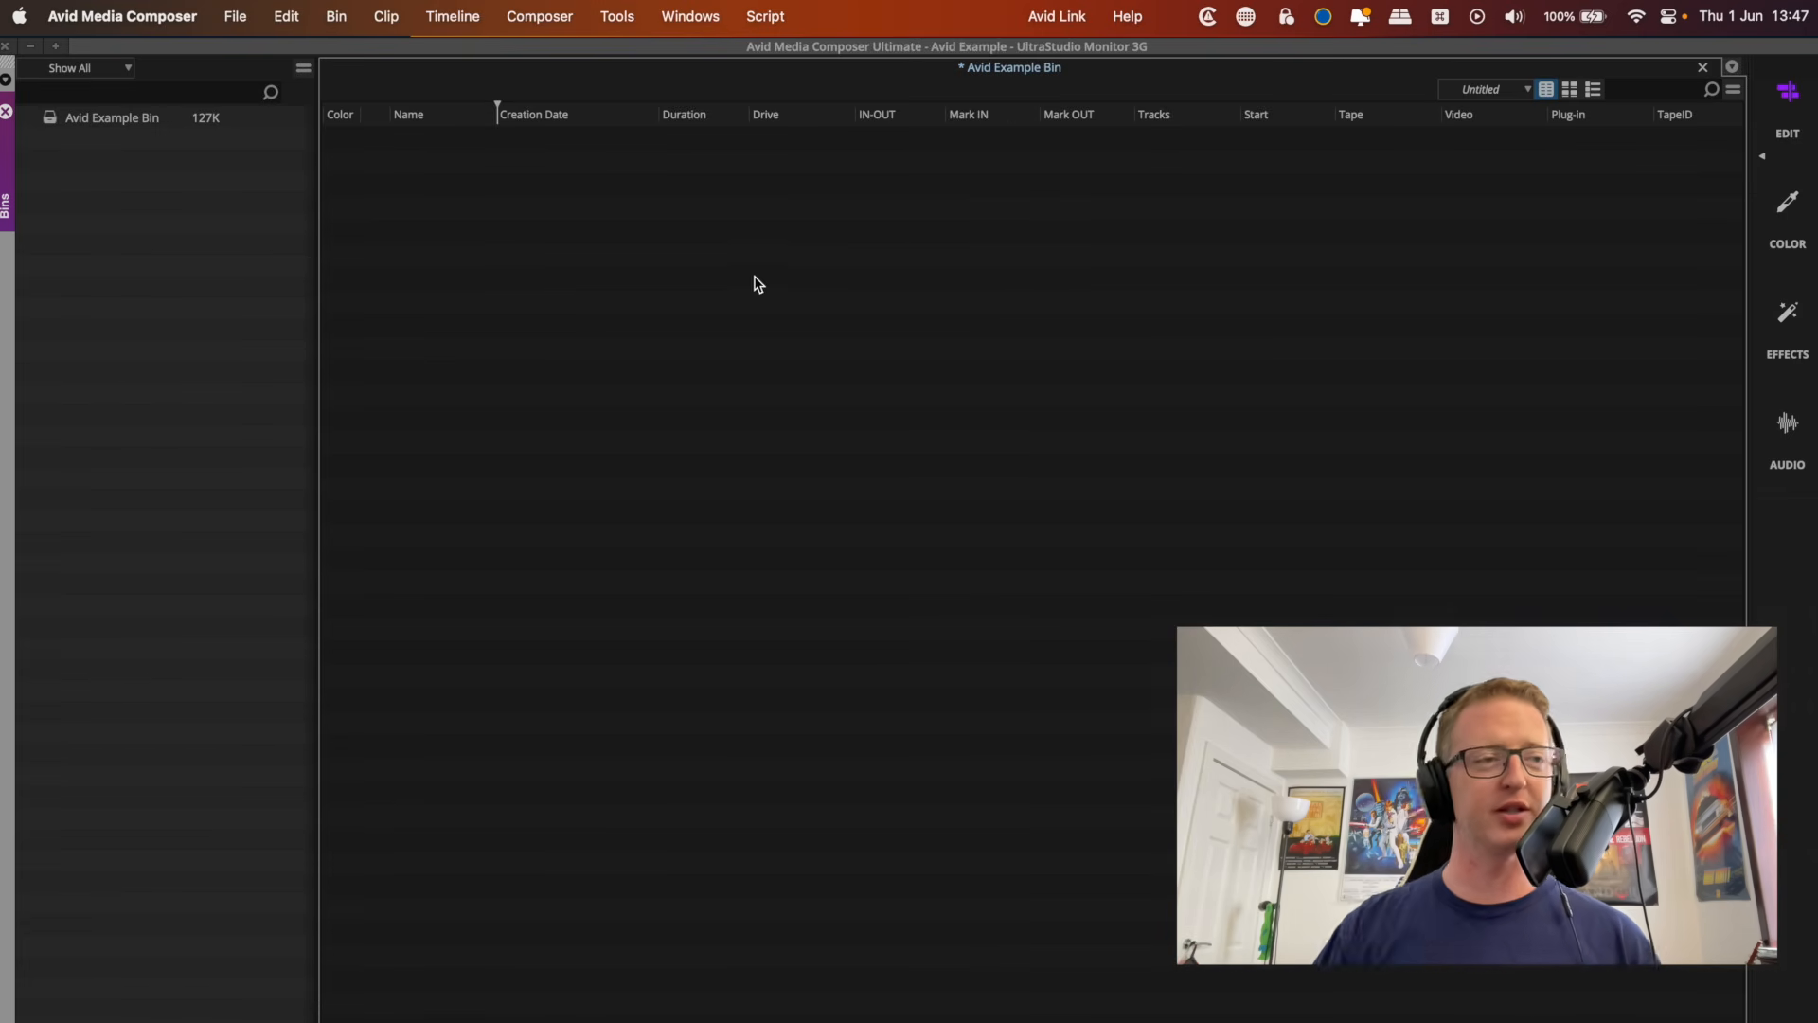
{"action": "left_click", "coordinate": [102, 547]}
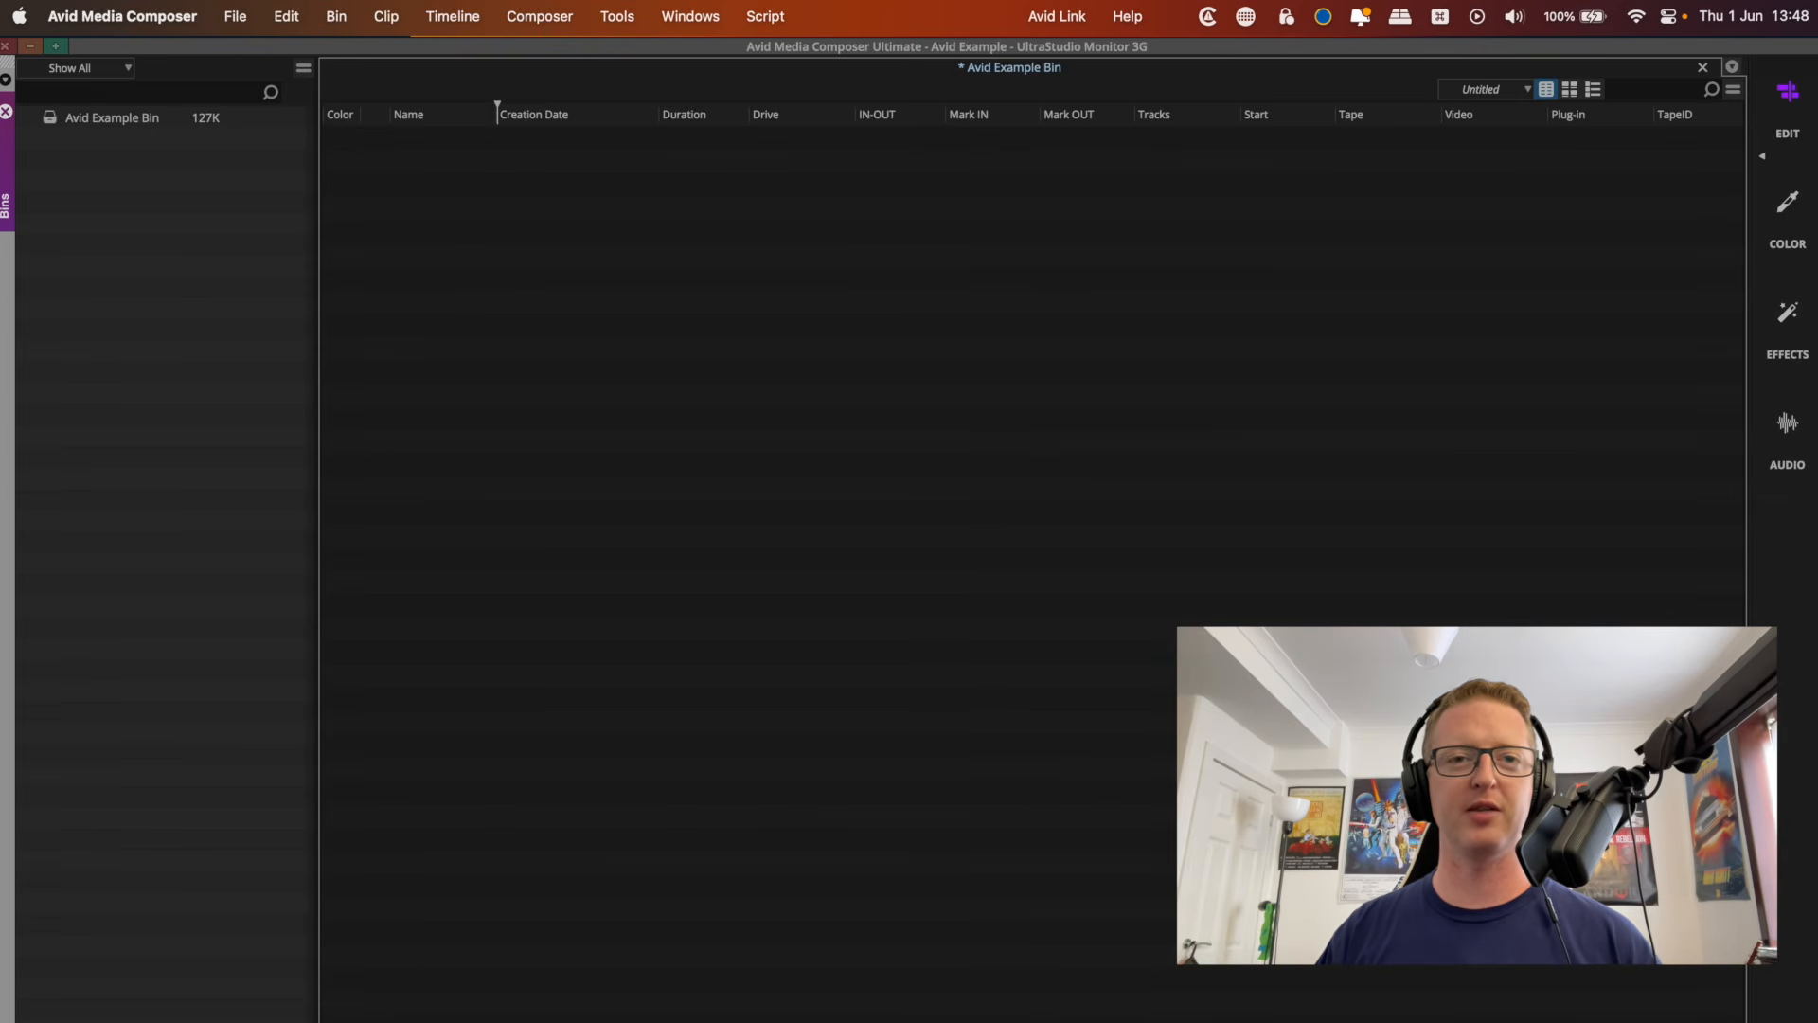
Dock the Timeline panel beneath the bins and the Composer panel beside the Avid Example Bin.
{"action": "left_click_drag", "start_coordinate": [1816, 923], "coordinate": [788, 484]}
{"action": "left_click_drag", "start_coordinate": [608, 470], "coordinate": [596, 473]}
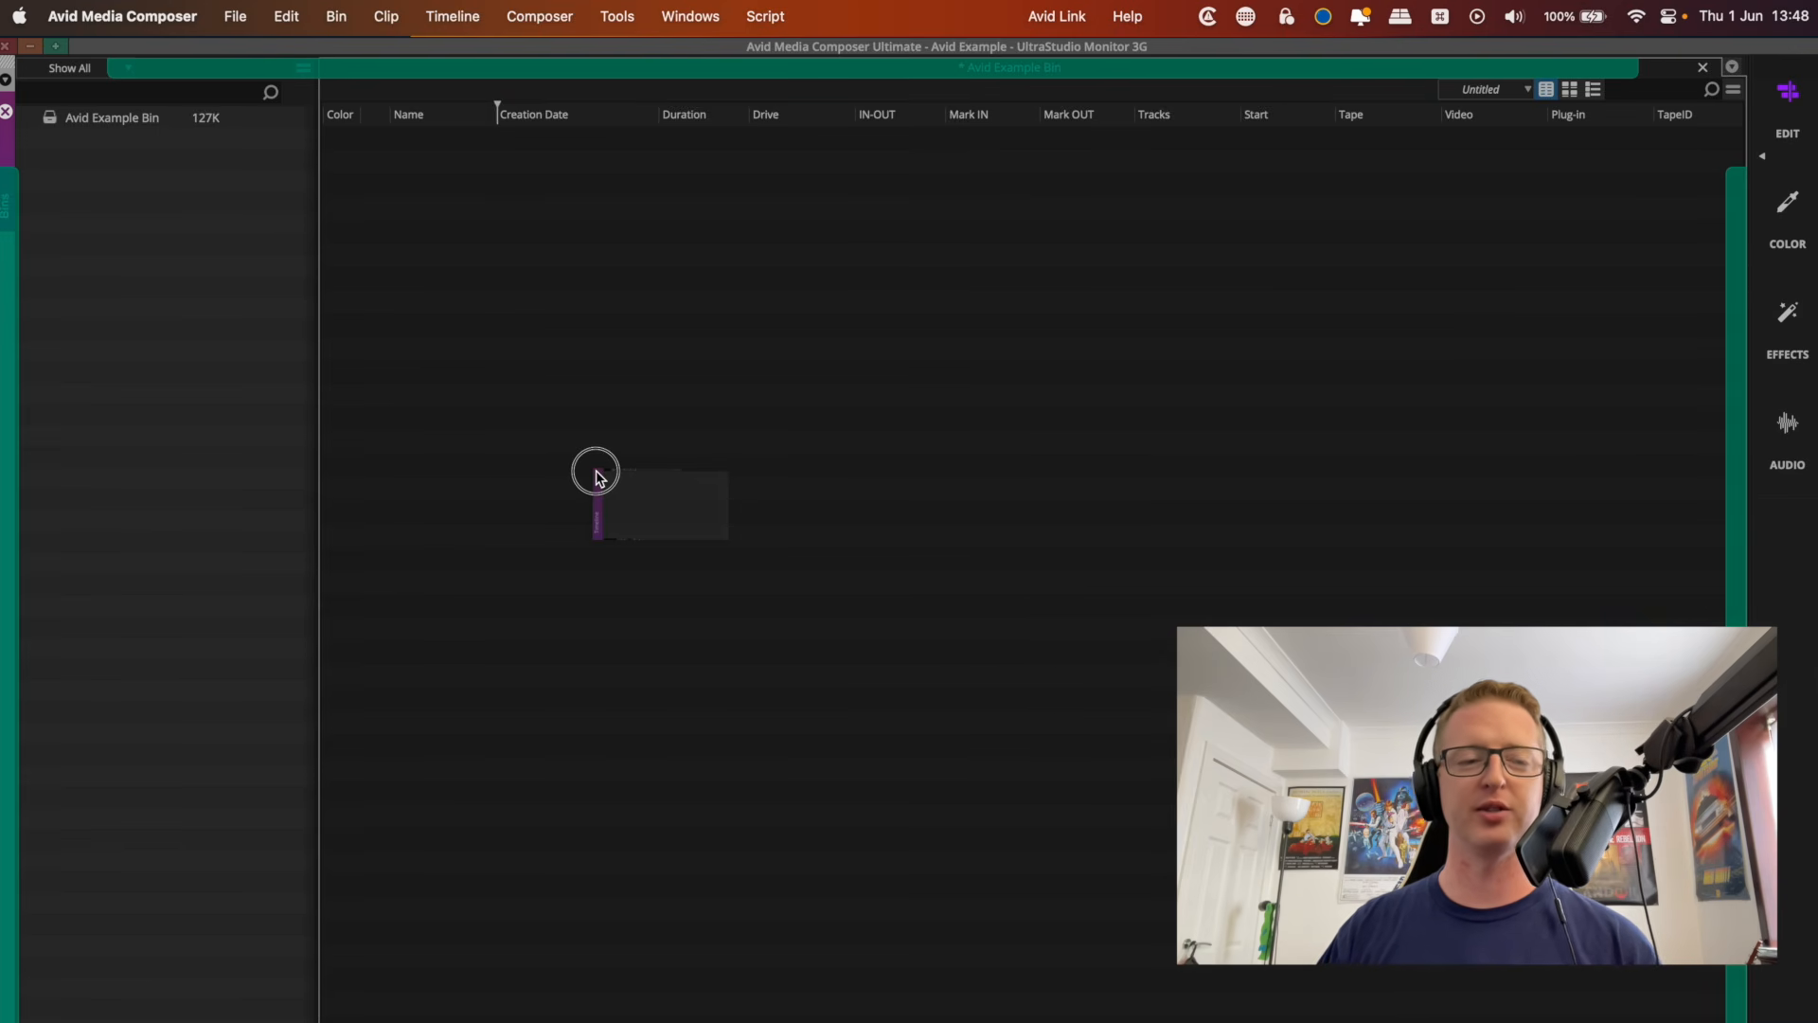
{"action": "left_click_drag", "start_coordinate": [596, 473], "coordinate": [530, 1022]}
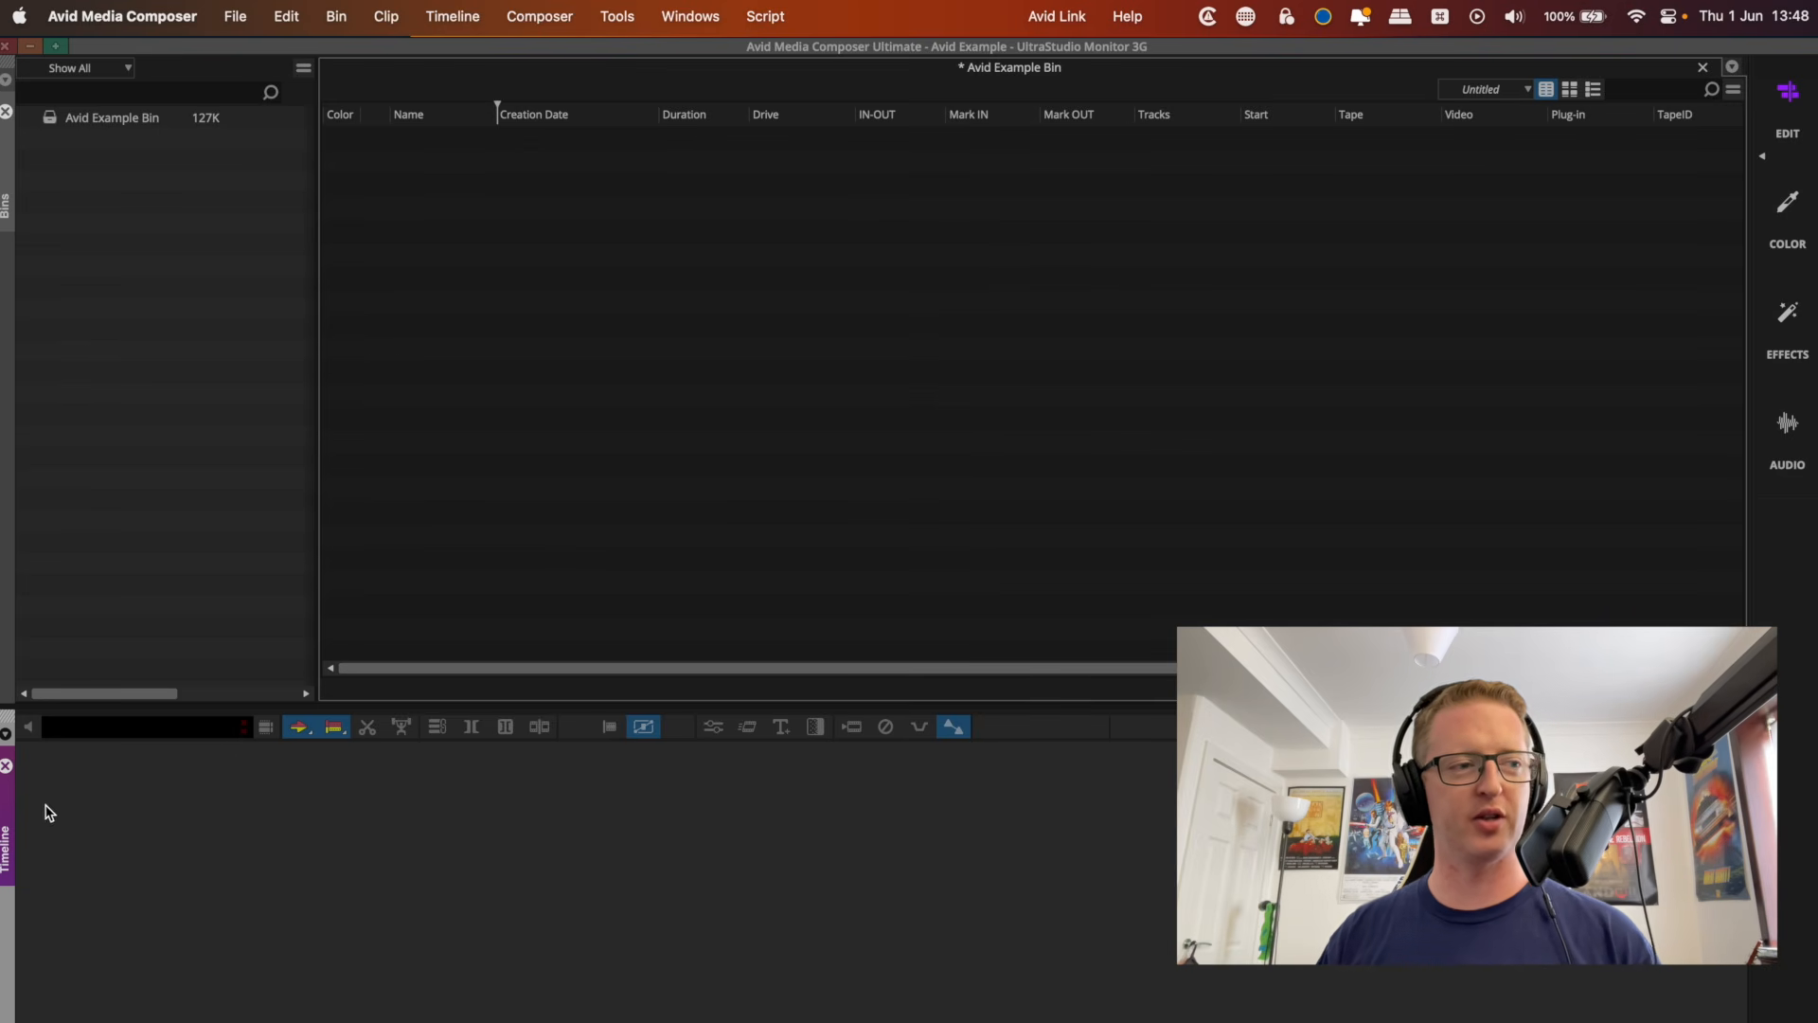
{"action": "left_click_drag", "start_coordinate": [11, 840], "coordinate": [719, 486]}
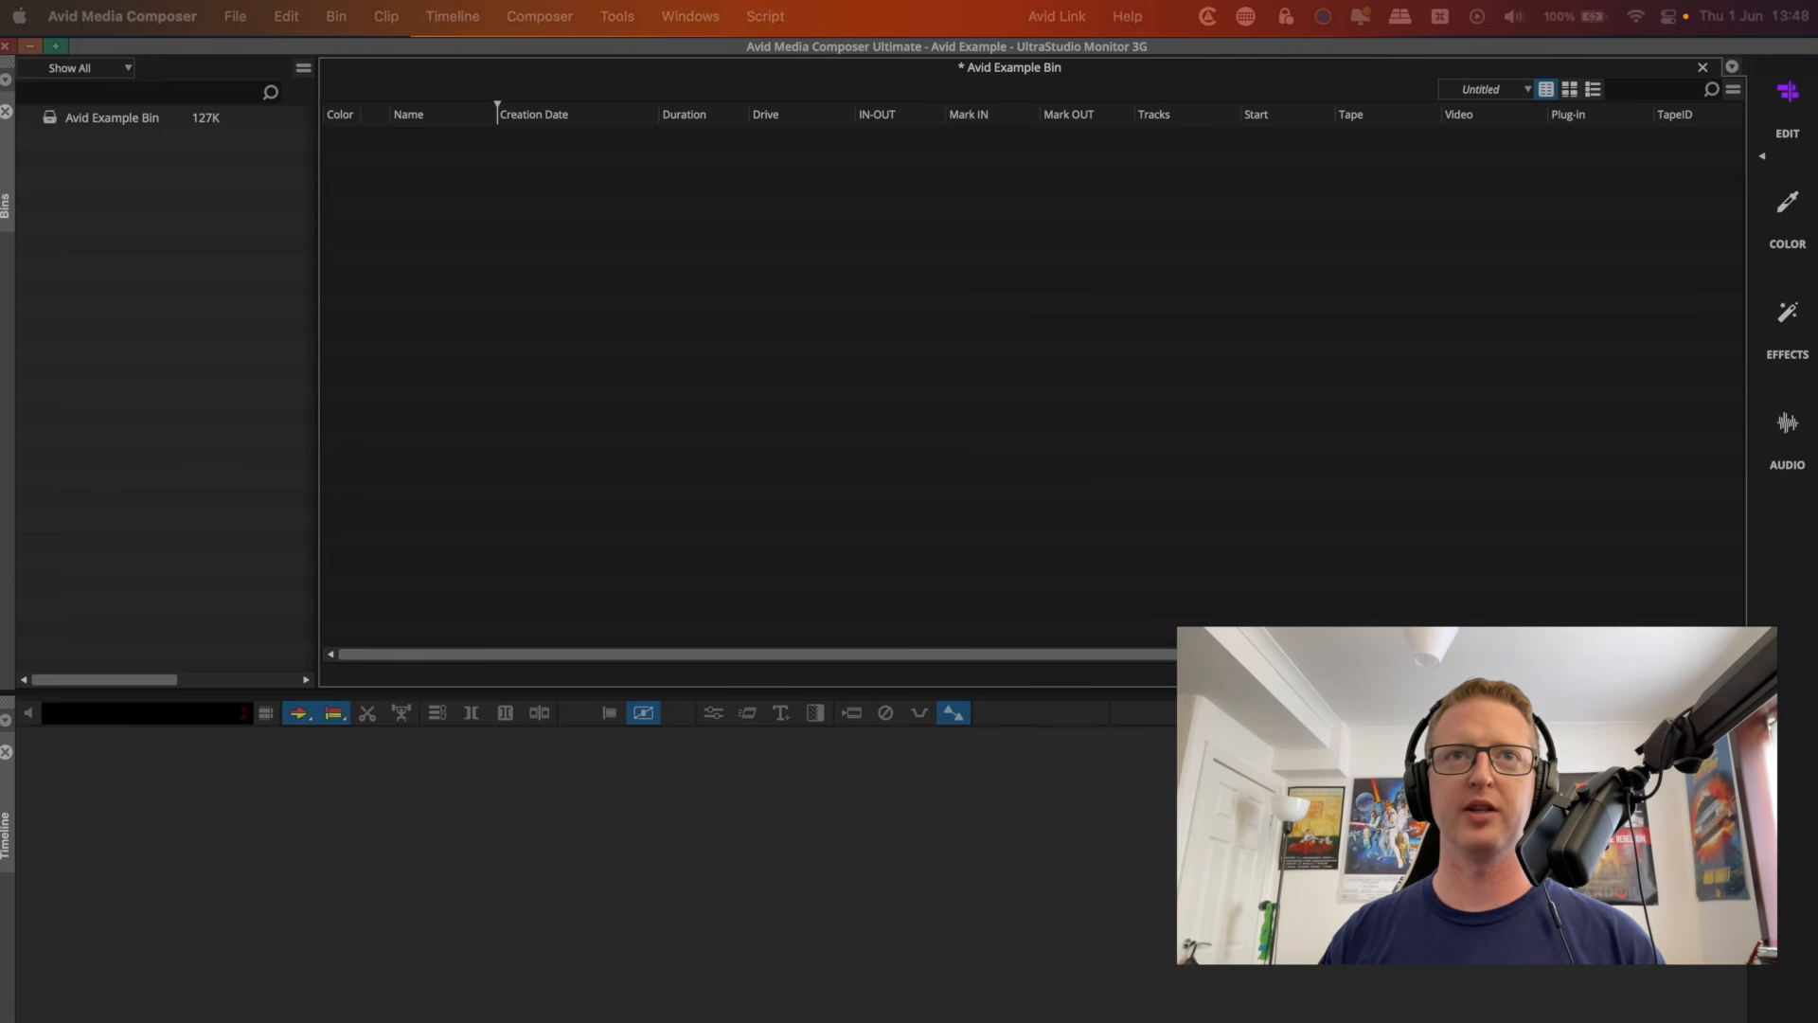
{"action": "left_click_drag", "start_coordinate": [1817, 142], "coordinate": [1732, 275]}
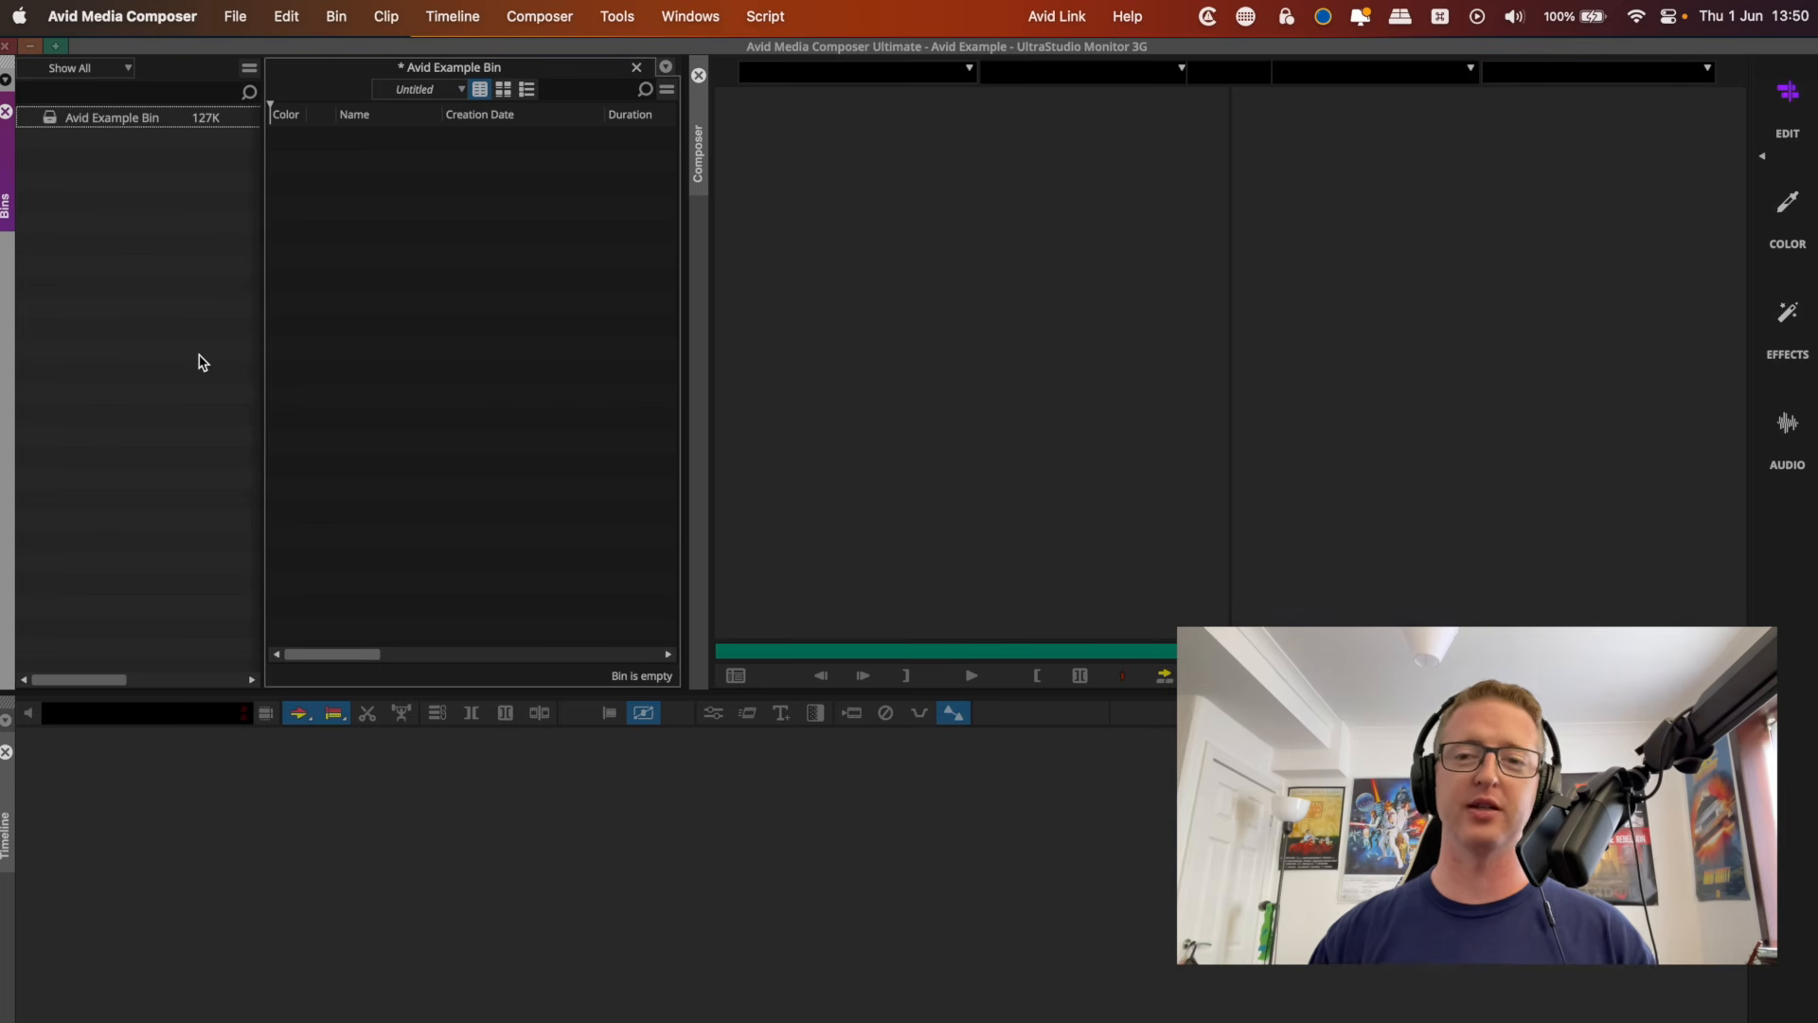
{"action": "left_click", "coordinate": [483, 264]}
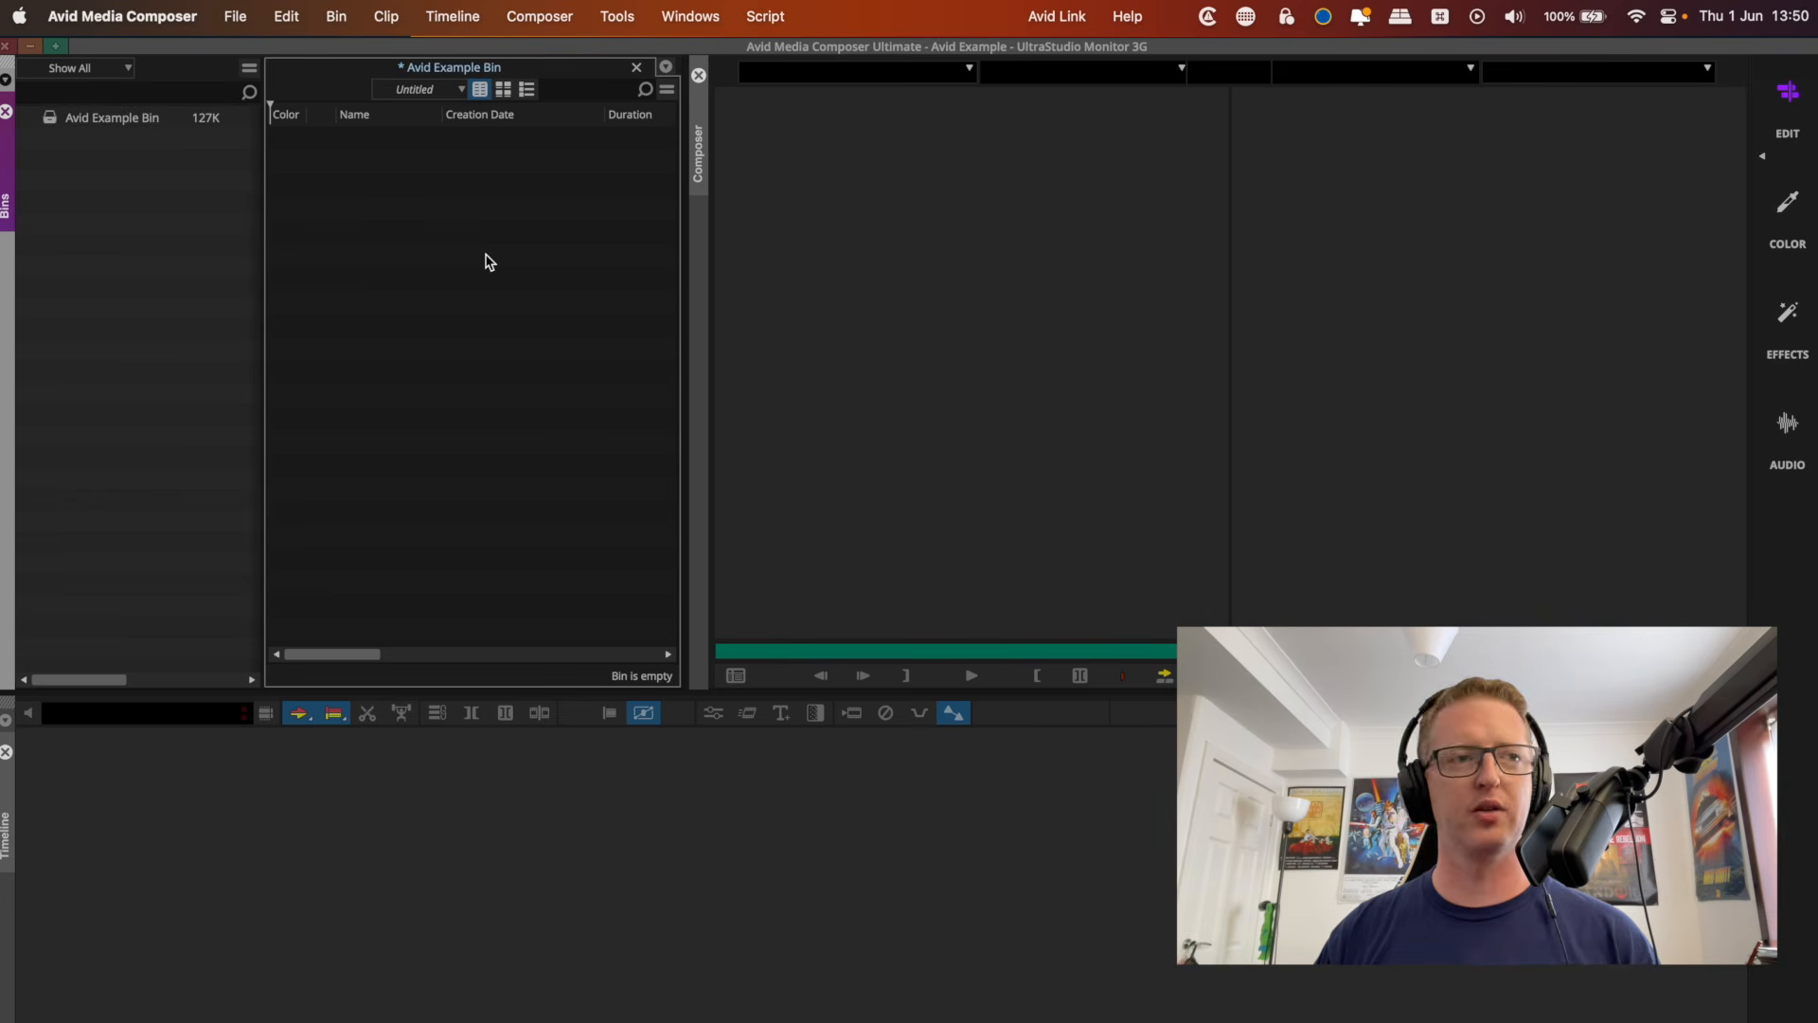
Float the Bins panel out of the workspace, move it around and dock it back beside the Composer.
{"action": "left_click", "coordinate": [690, 16]}
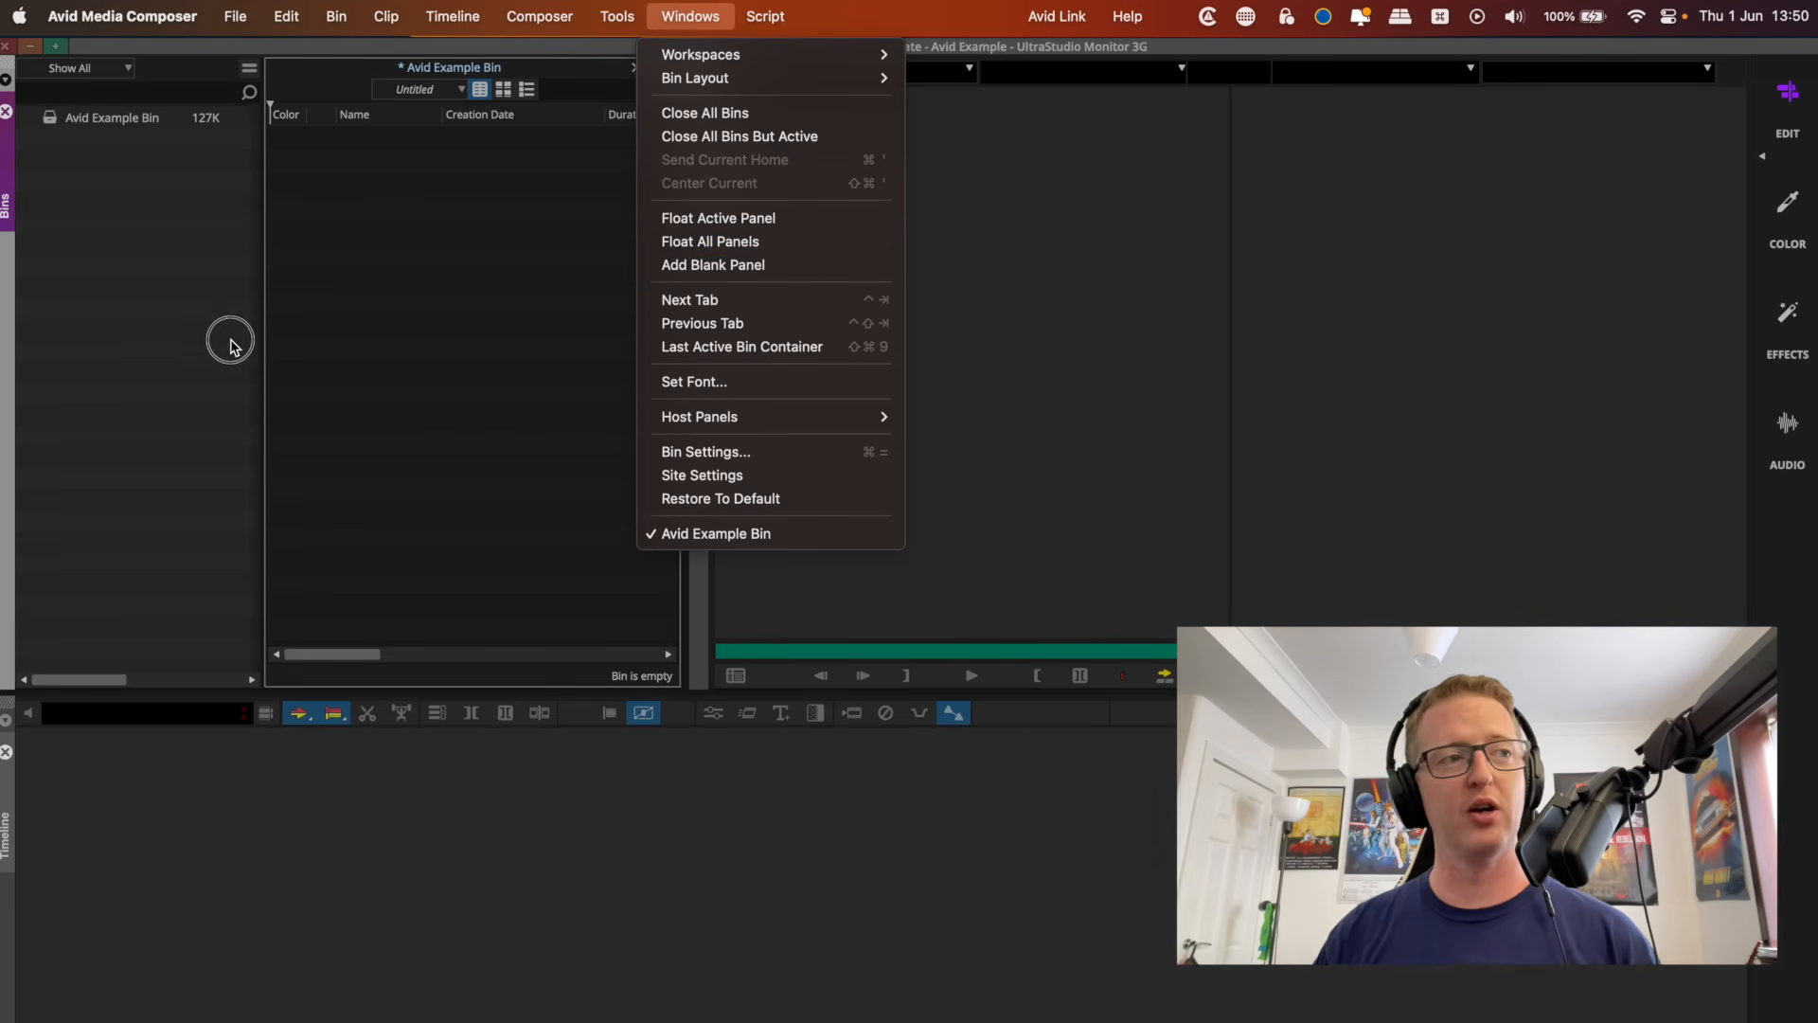
{"action": "left_click", "coordinate": [147, 325]}
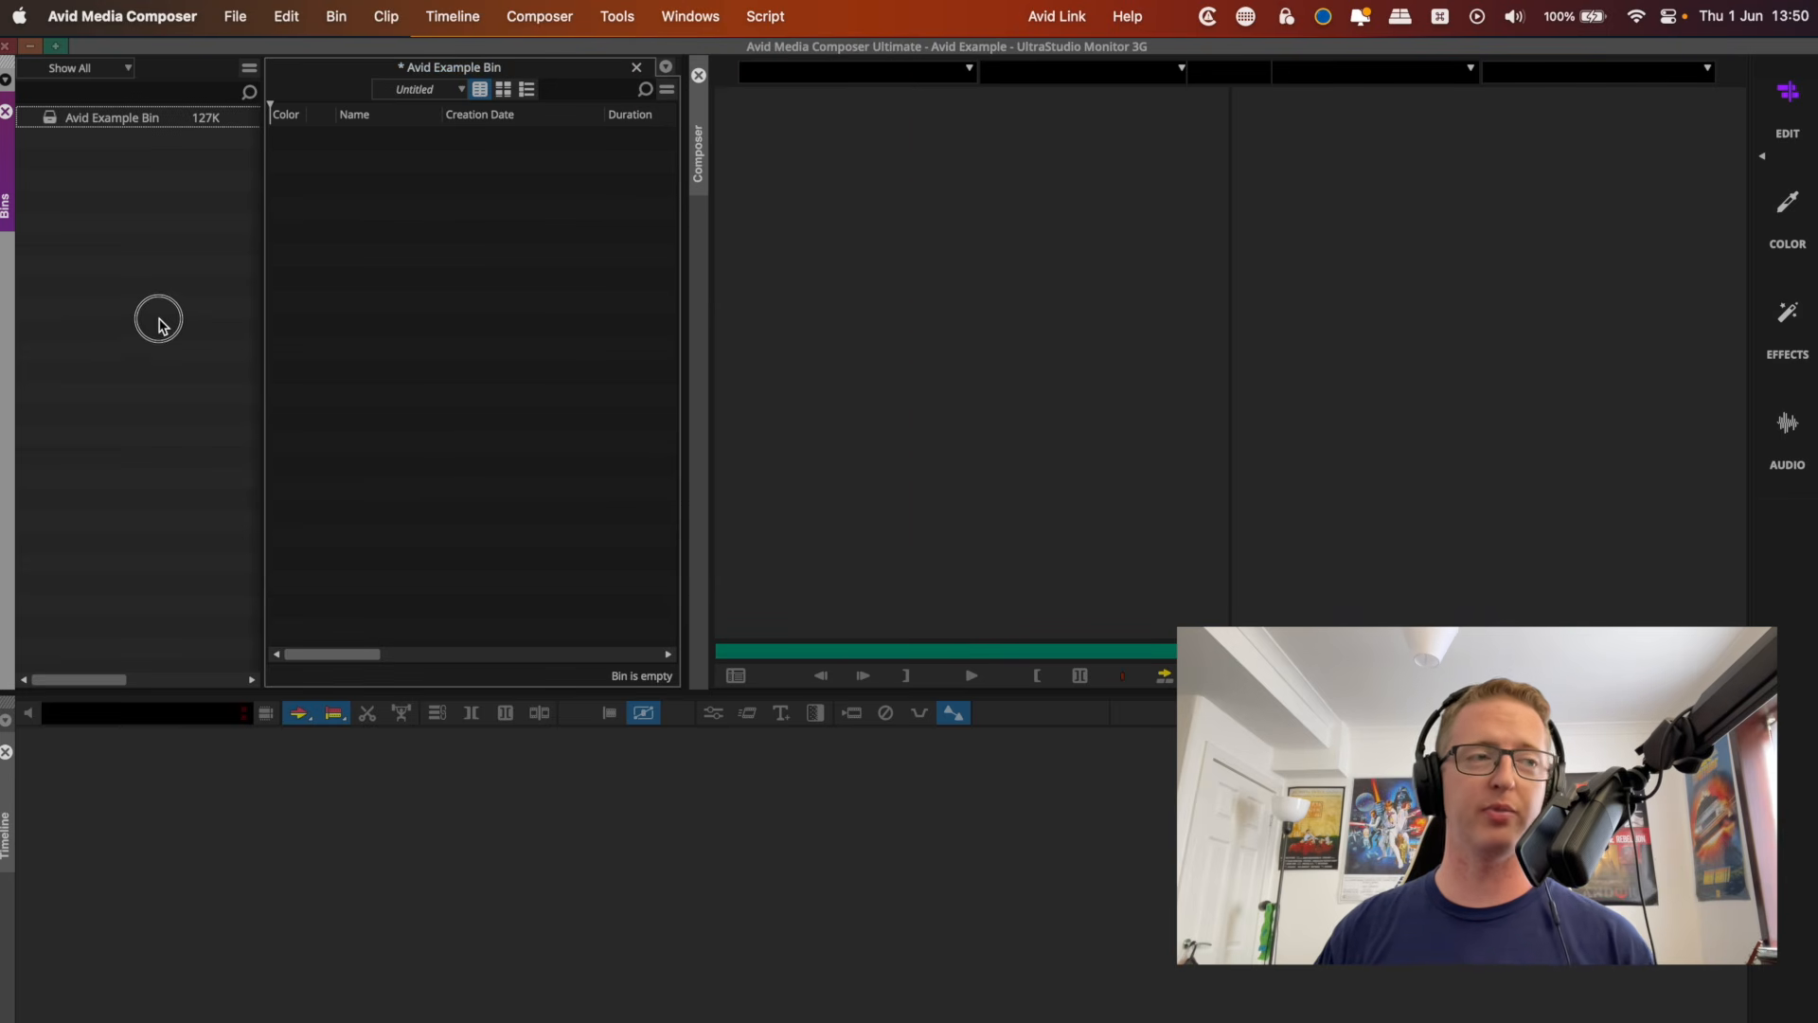
{"action": "left_click_drag", "start_coordinate": [5, 203], "coordinate": [166, 326]}
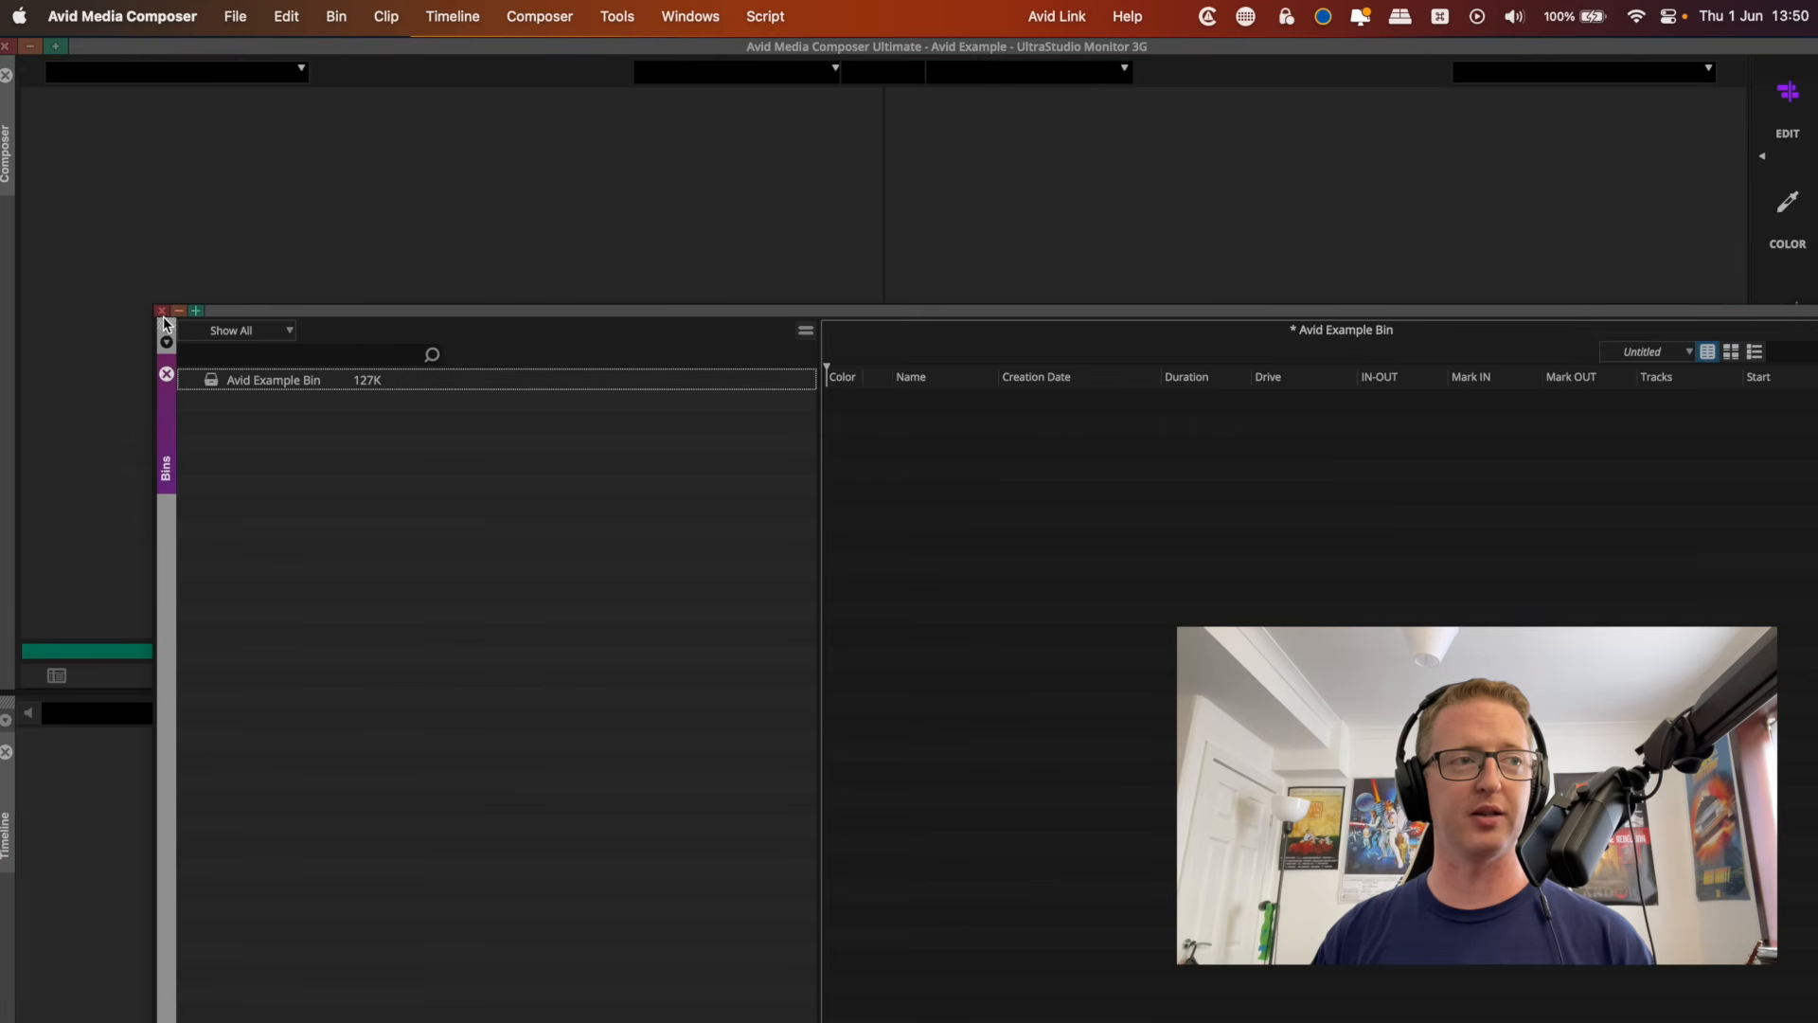
{"action": "left_click_drag", "start_coordinate": [337, 309], "coordinate": [365, 172]}
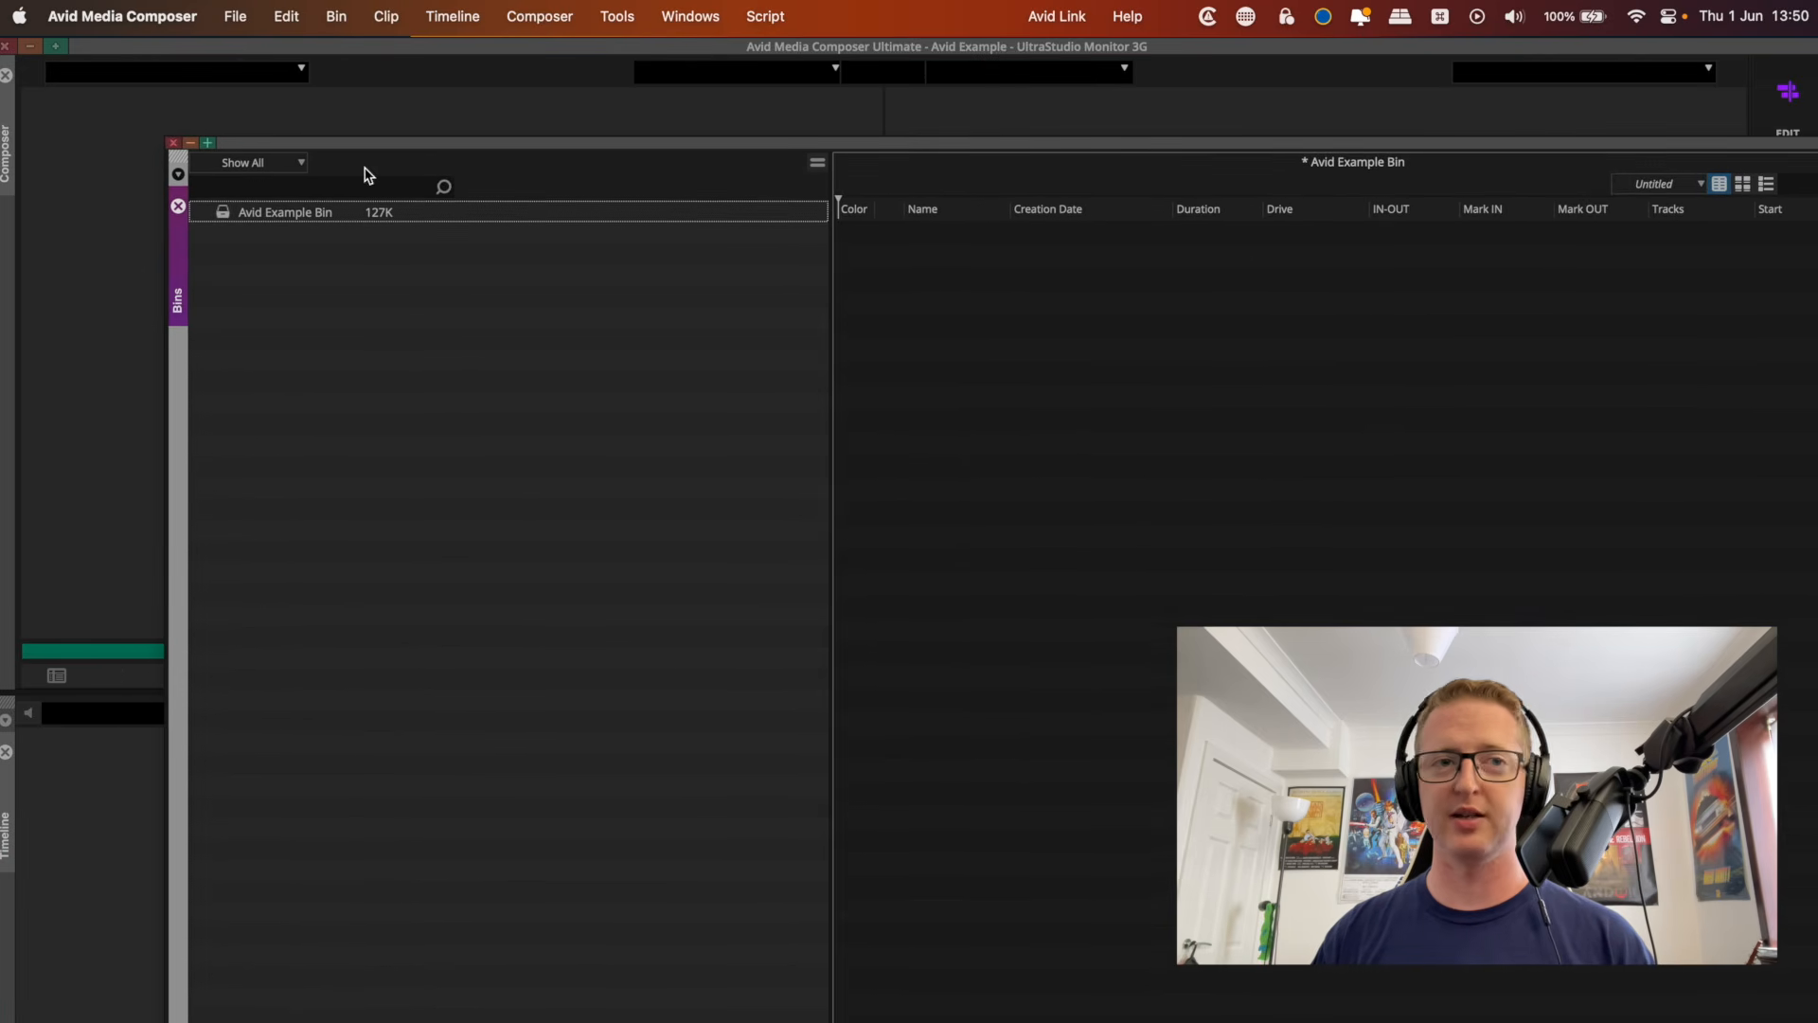
{"action": "left_click_drag", "start_coordinate": [161, 268], "coordinate": [12, 243]}
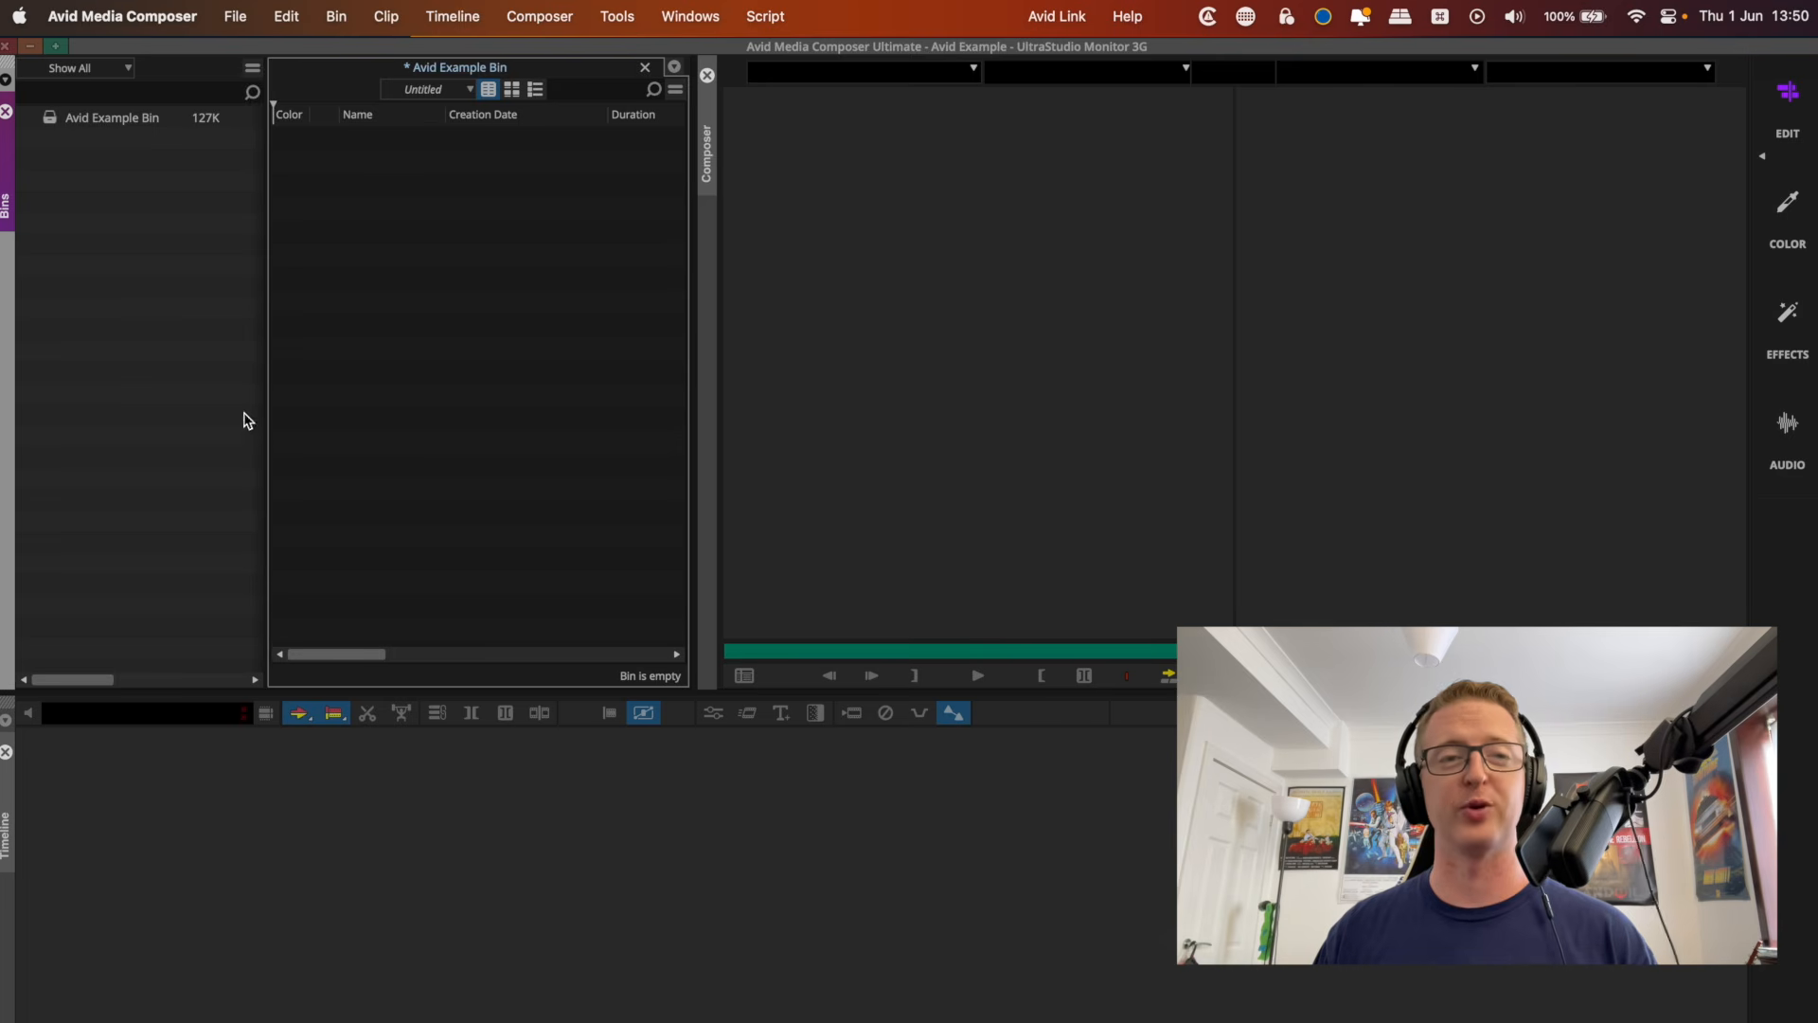
Collapse the bin sidebar against the edge of the Bins panel and expand it again.
{"action": "left_click", "coordinate": [961, 464]}
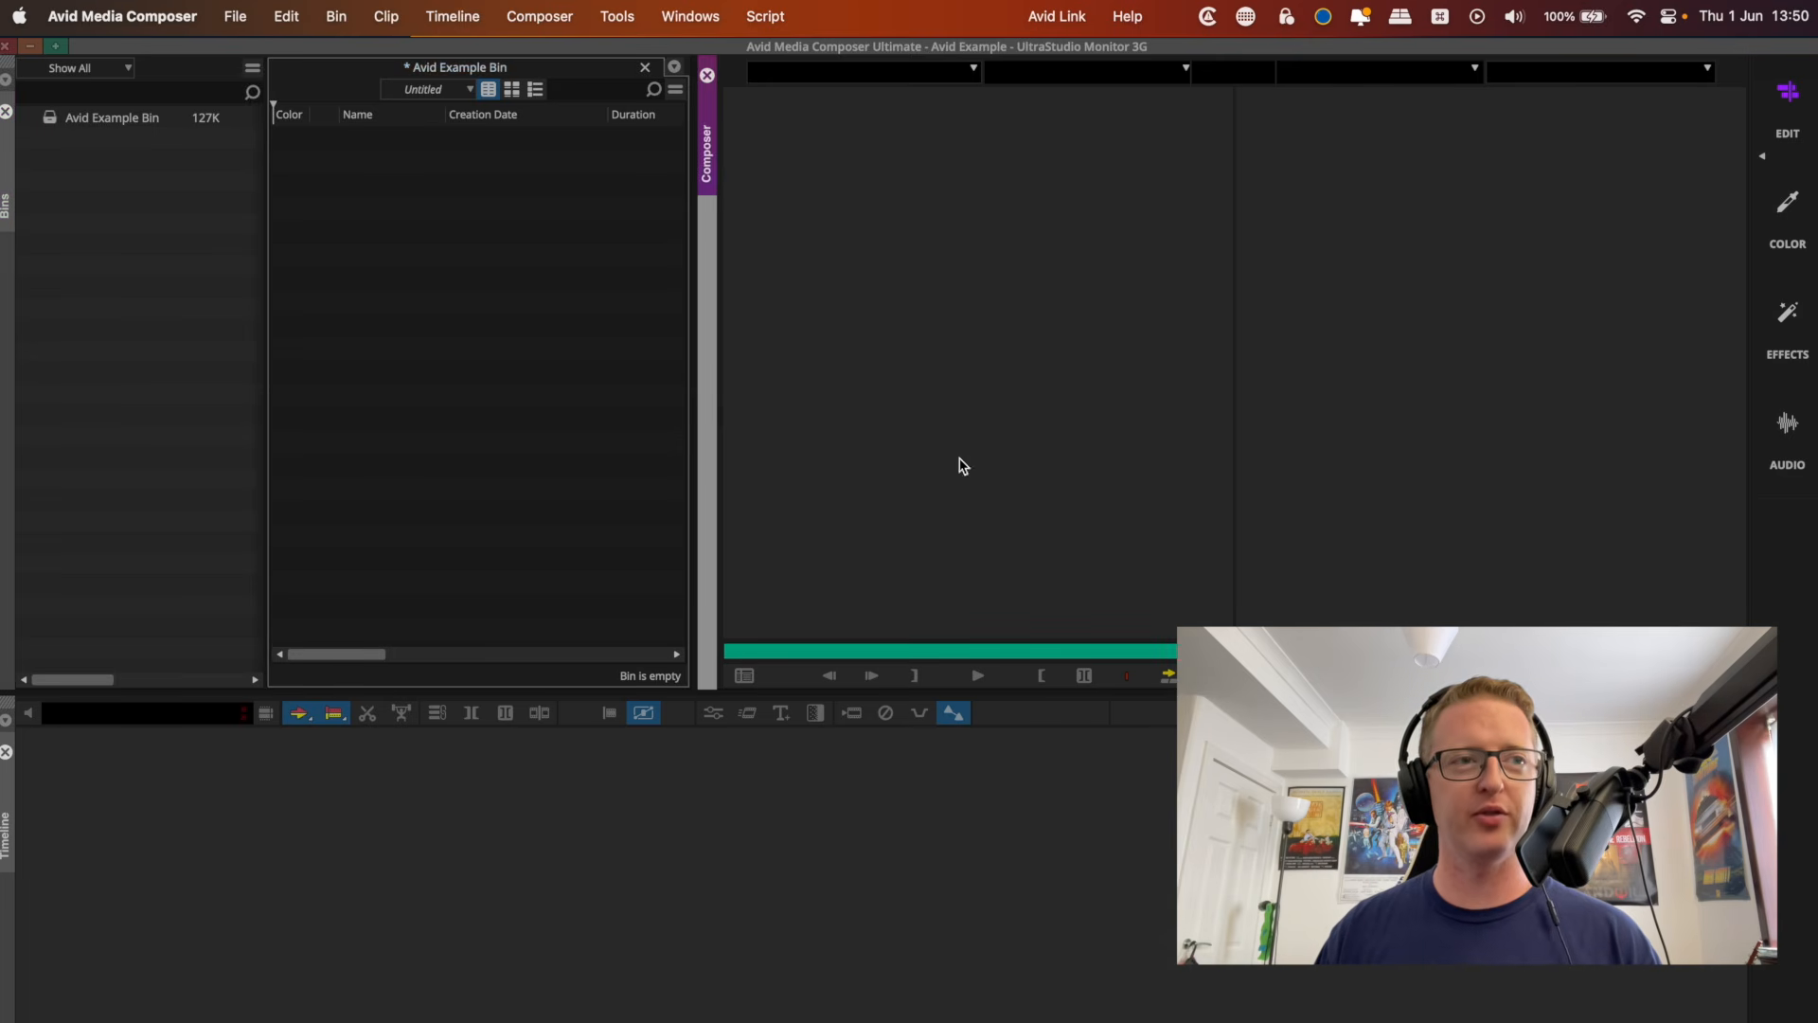
{"action": "left_click", "coordinate": [23, 309]}
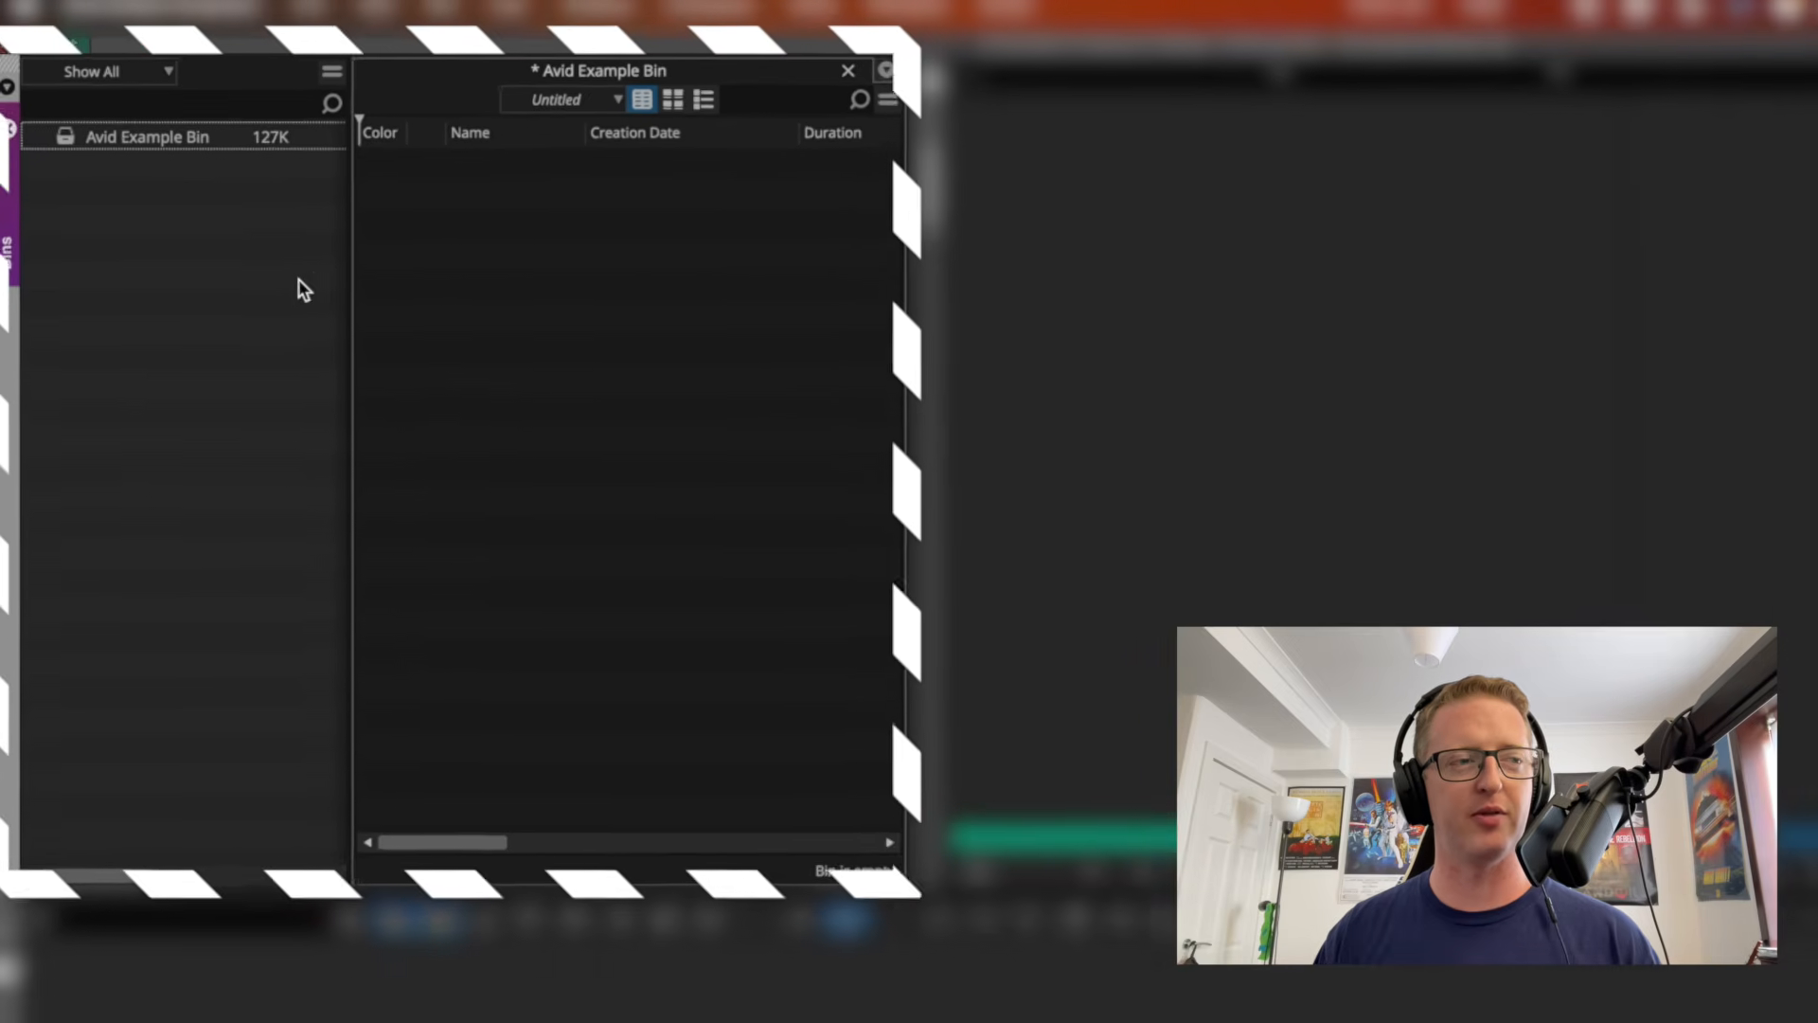
{"action": "left_click_drag", "start_coordinate": [349, 277], "coordinate": [8, 265]}
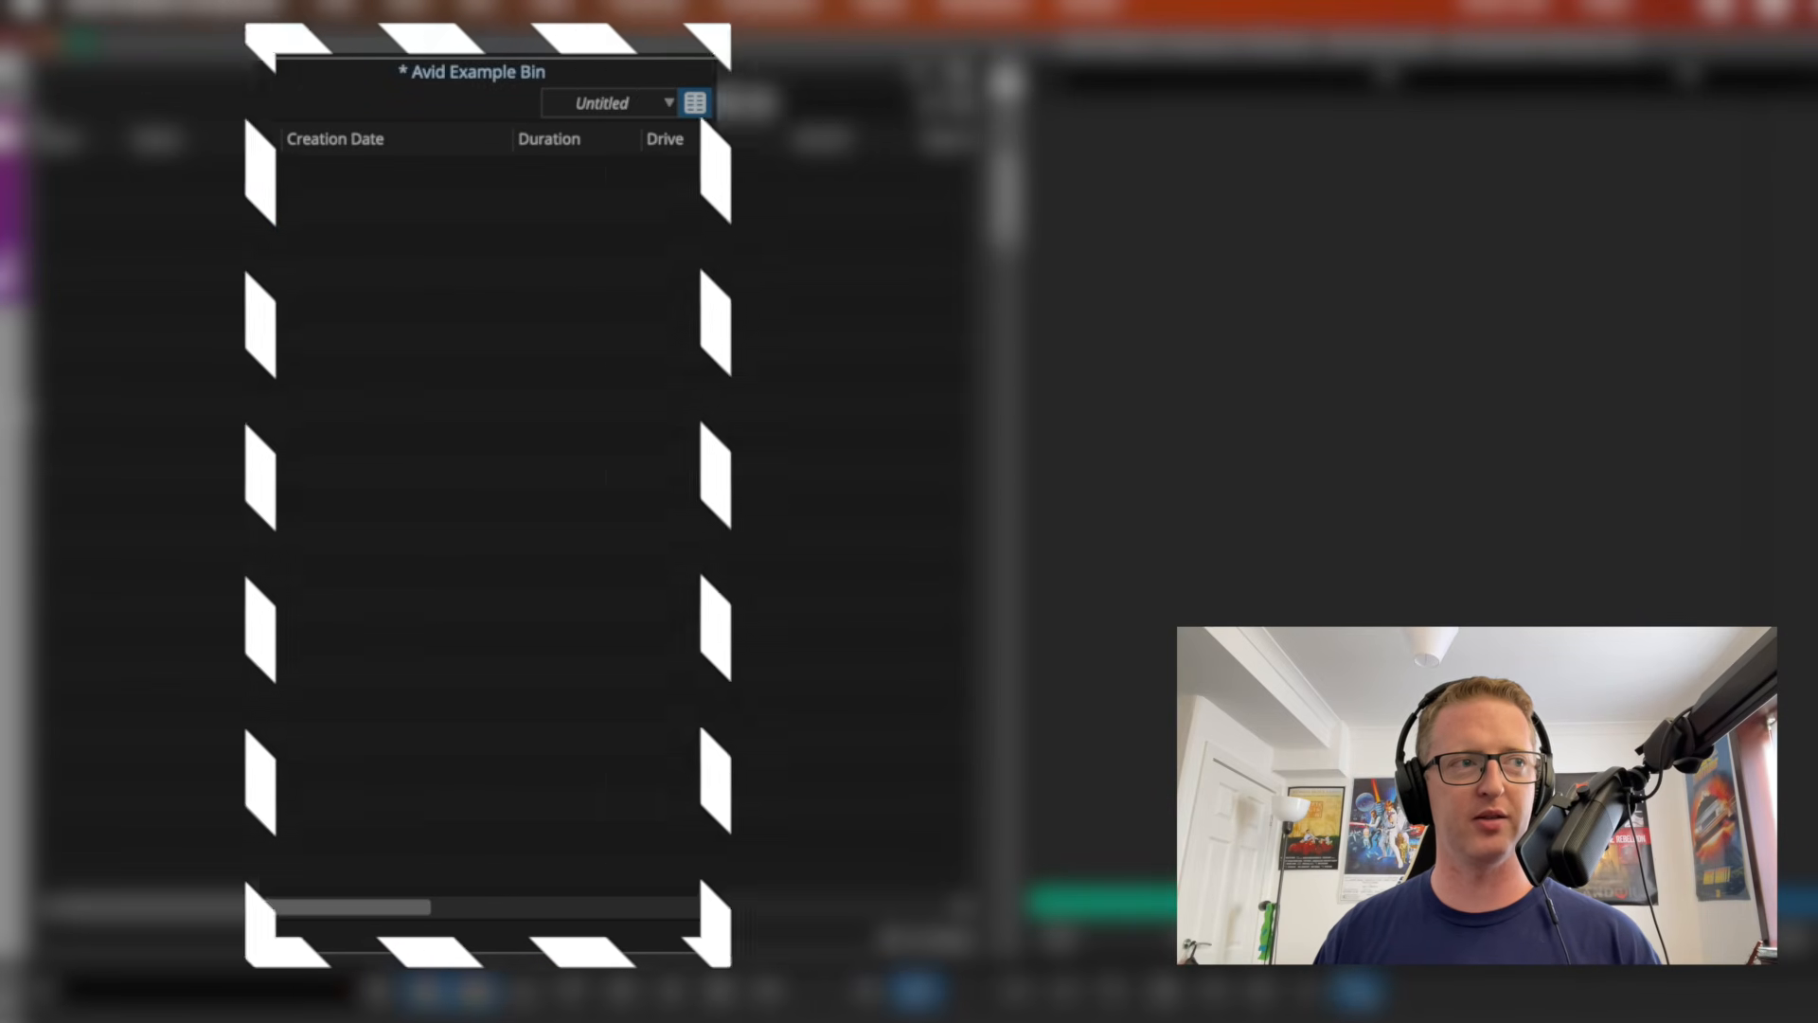
{"action": "left_click_drag", "start_coordinate": [36, 393], "coordinate": [420, 393]}
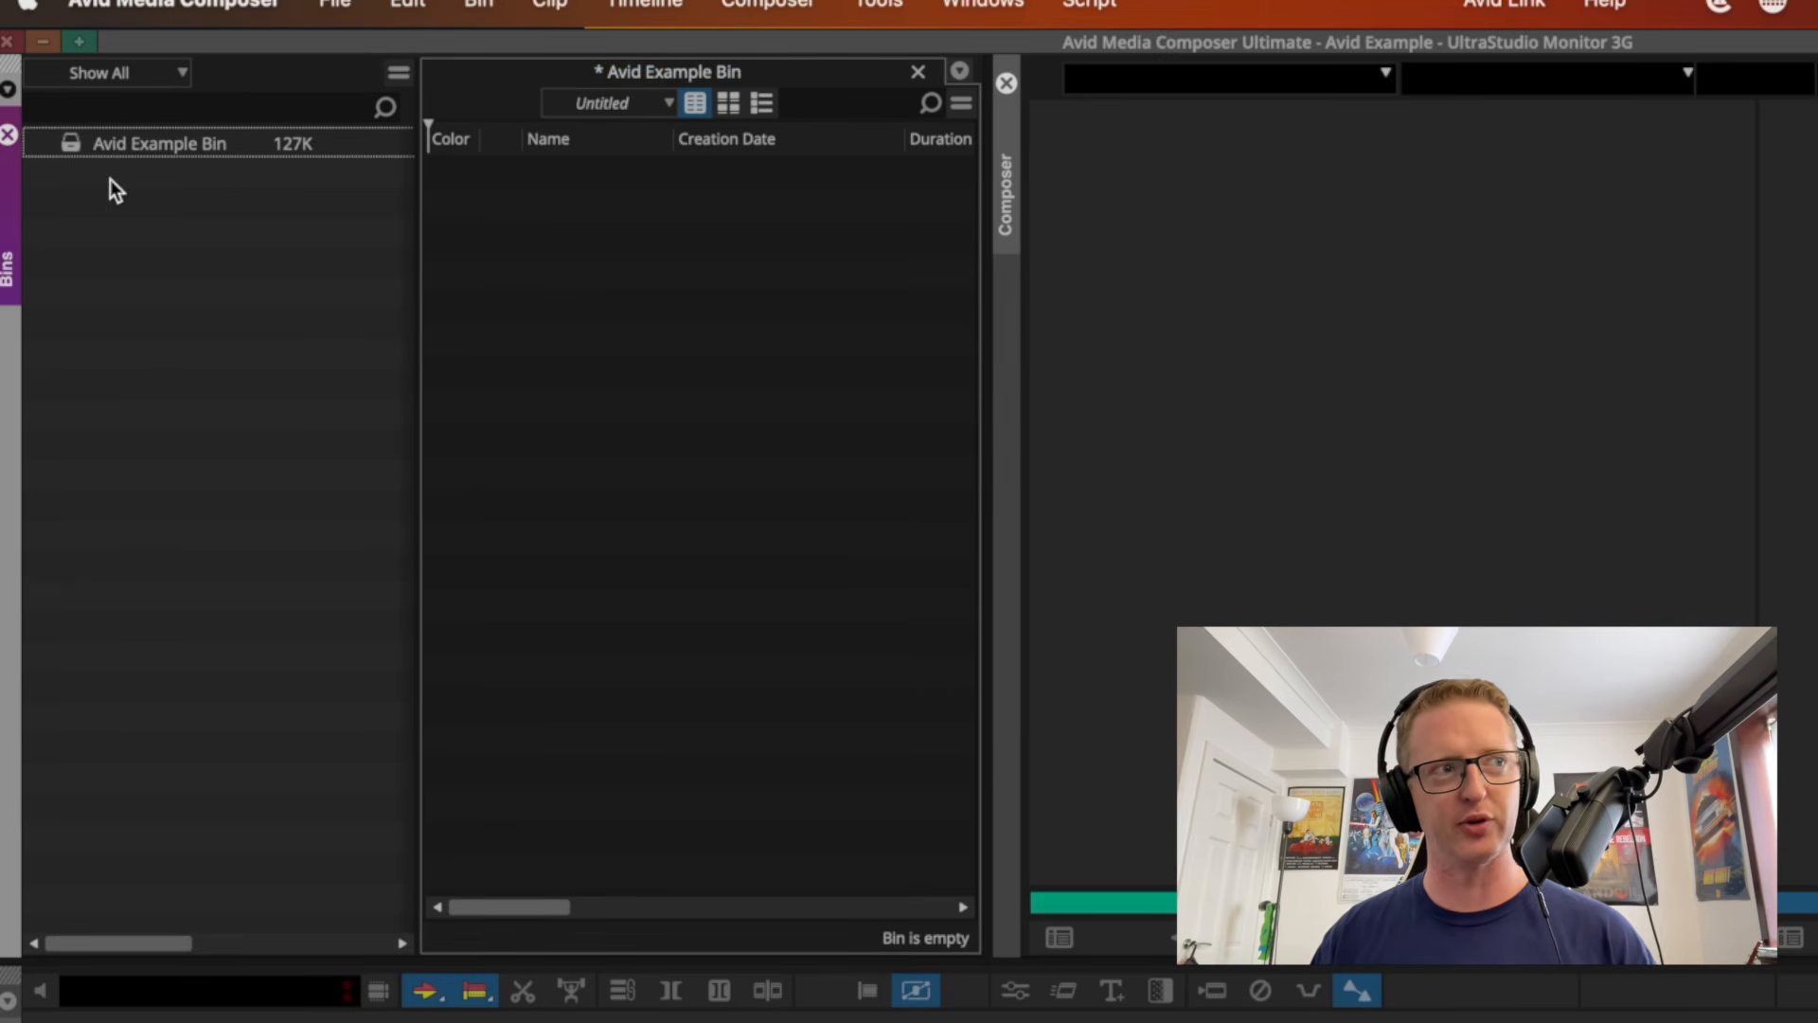
Create a folder named "MORE BINS" in the bin sidebar and add a new bin inside it.
{"action": "right_click", "coordinate": [134, 249]}
{"action": "left_click", "coordinate": [235, 359]}
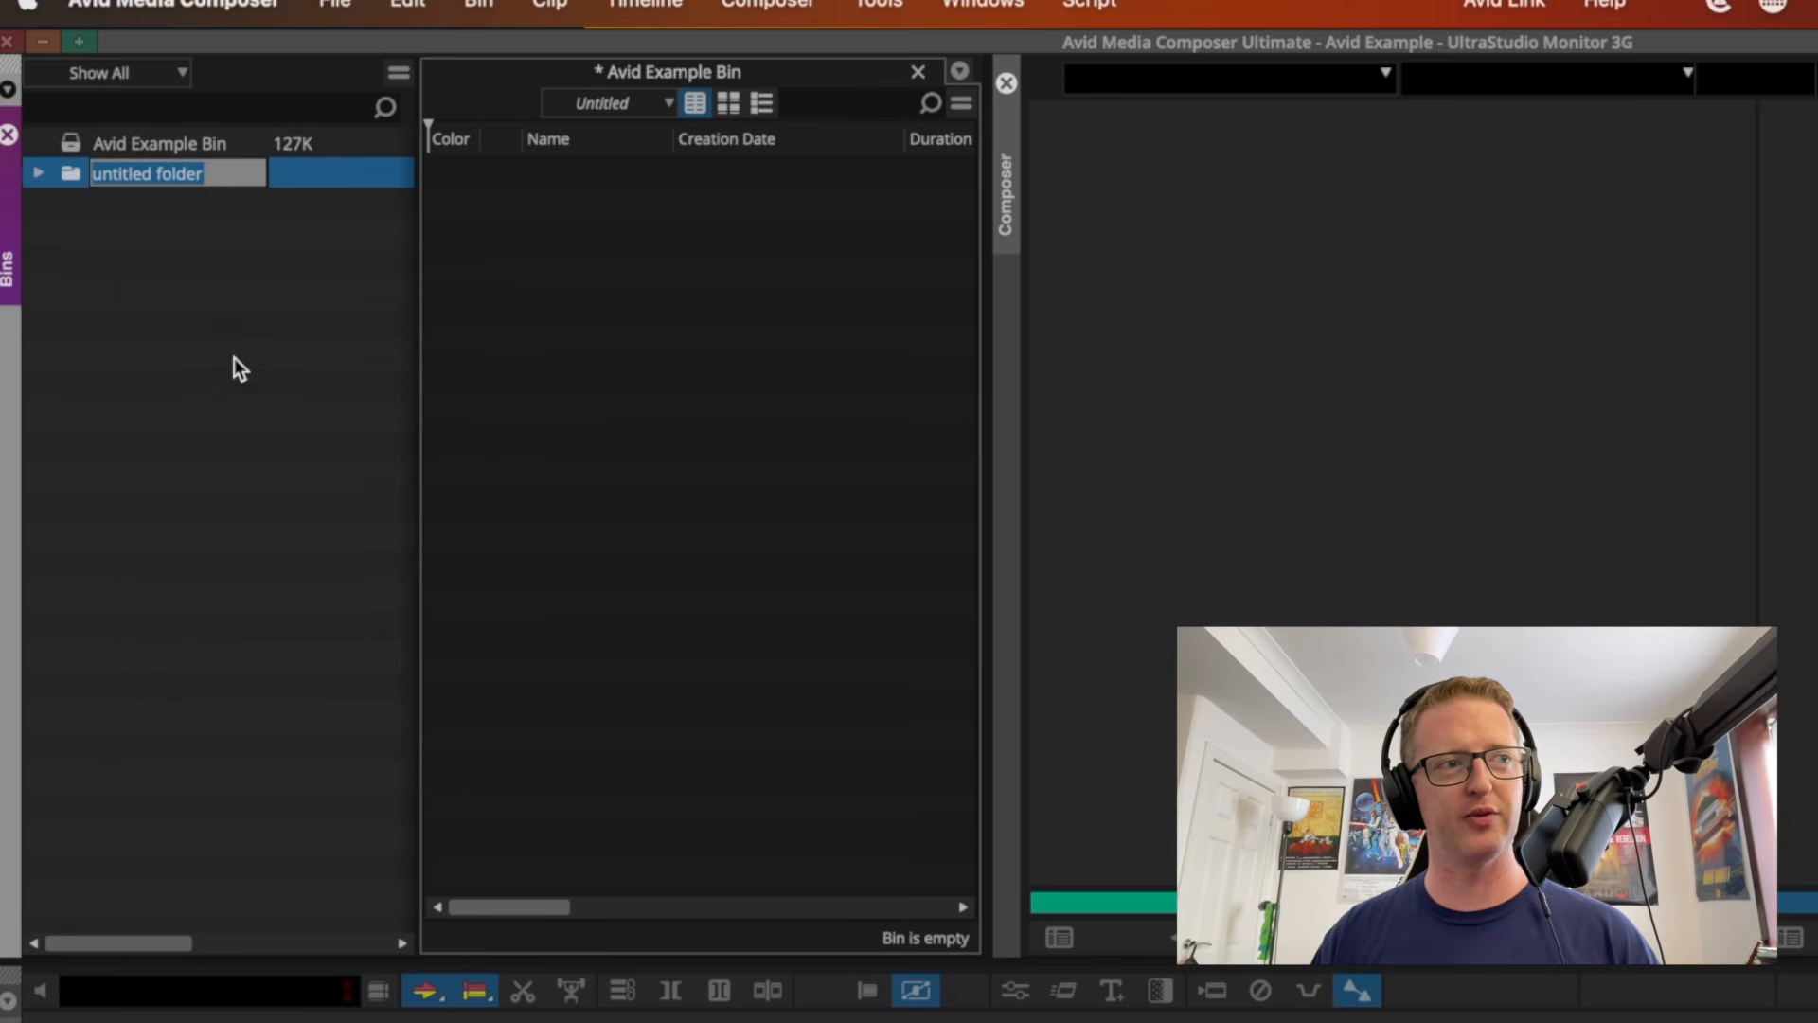
{"action": "left_click", "coordinate": [400, 74]}
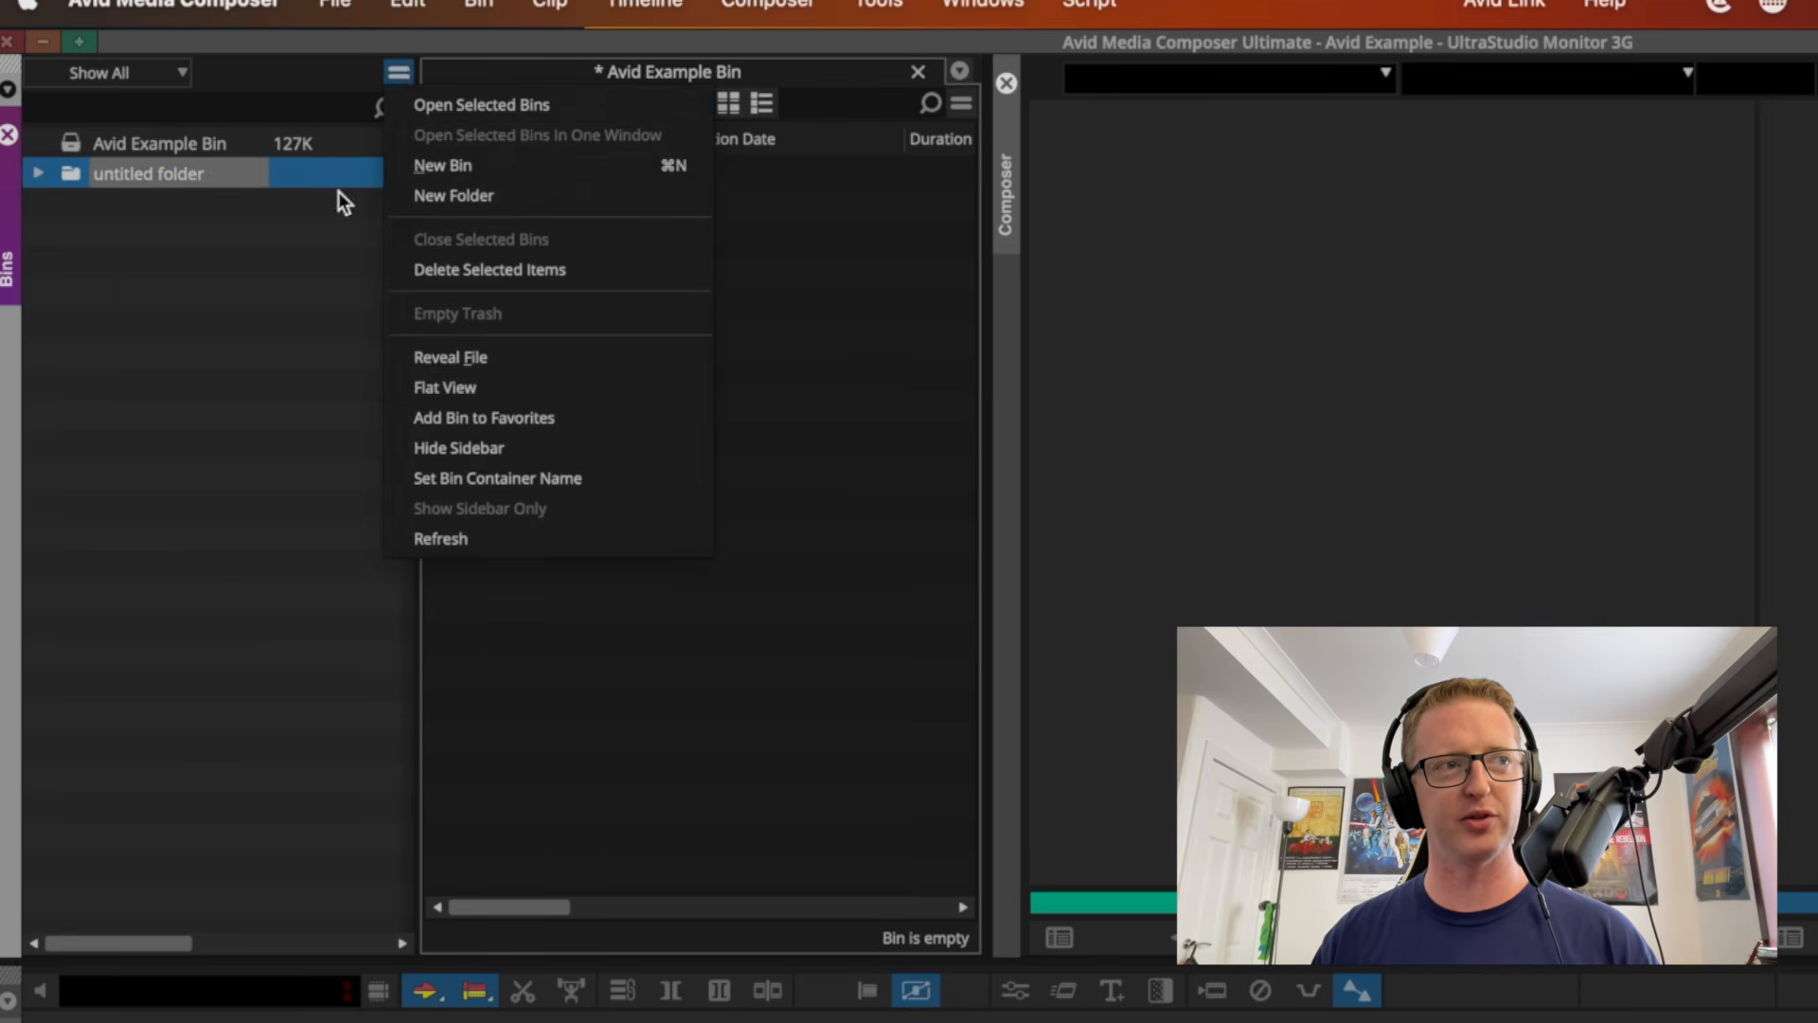
{"action": "left_click", "coordinate": [229, 389]}
{"action": "left_click", "coordinate": [200, 176]}
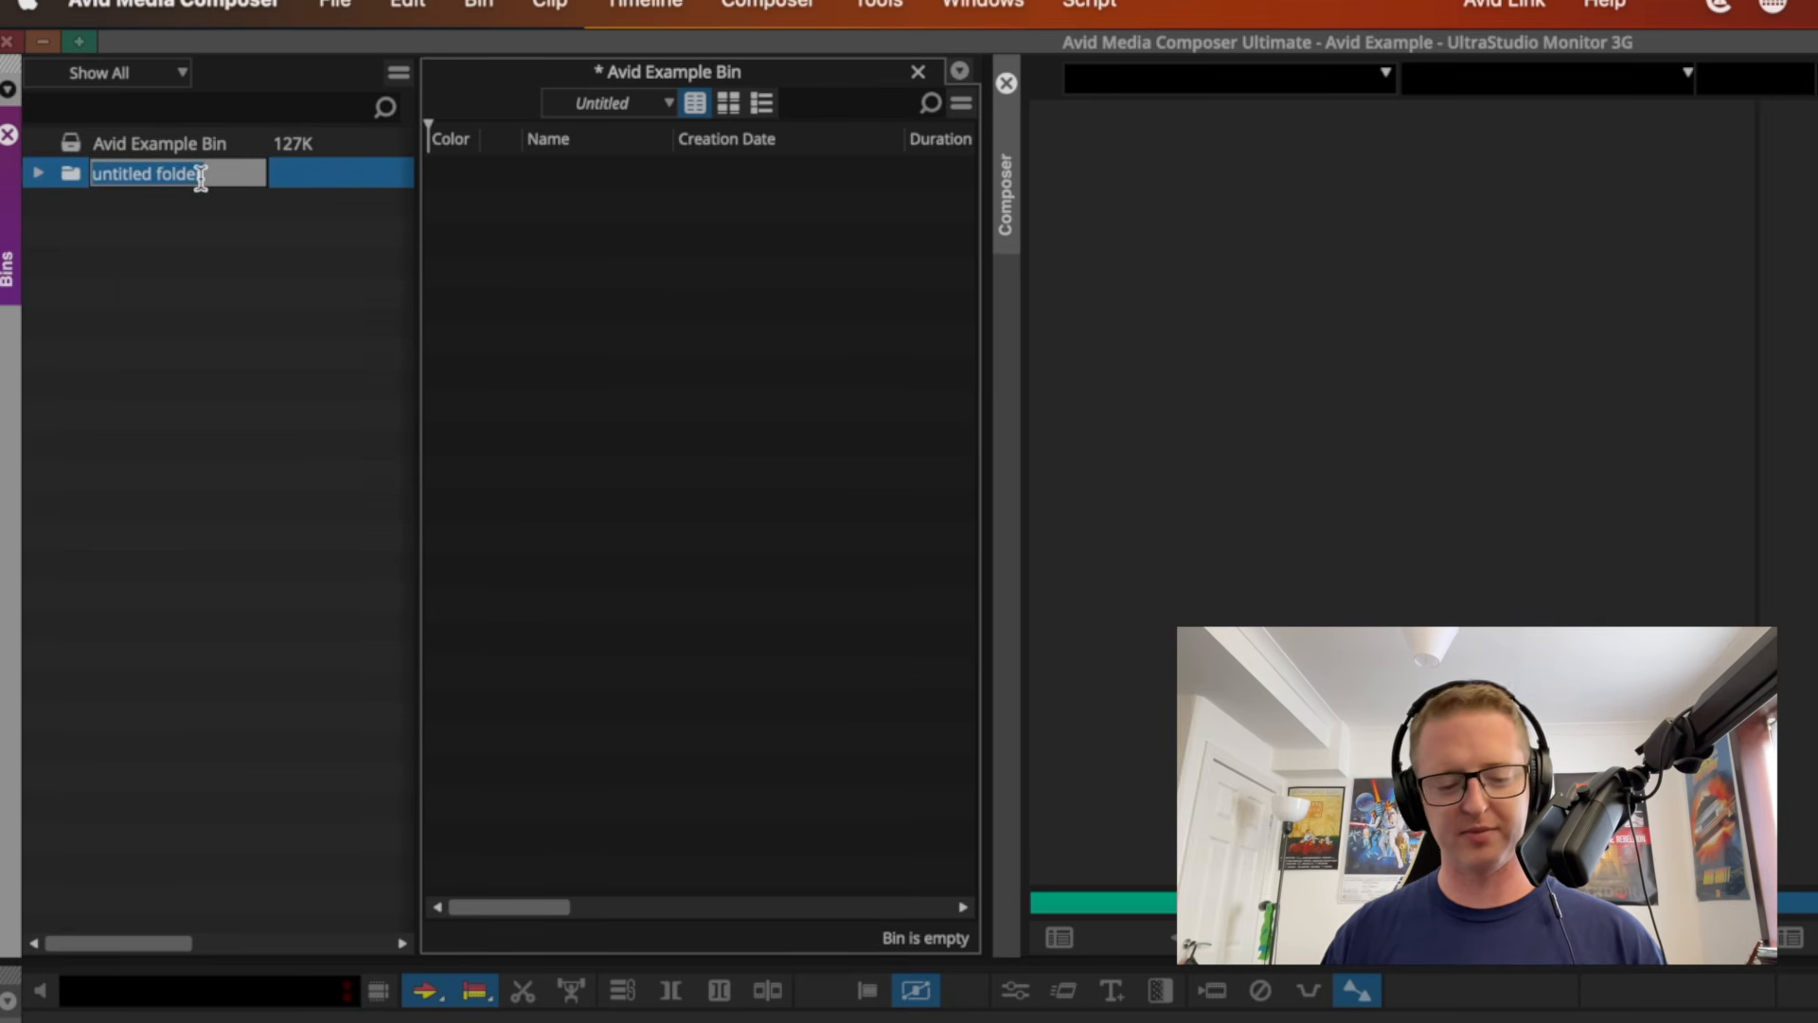
{"action": "type", "text": "MORE BINS"}
{"action": "key", "text": "Return"}
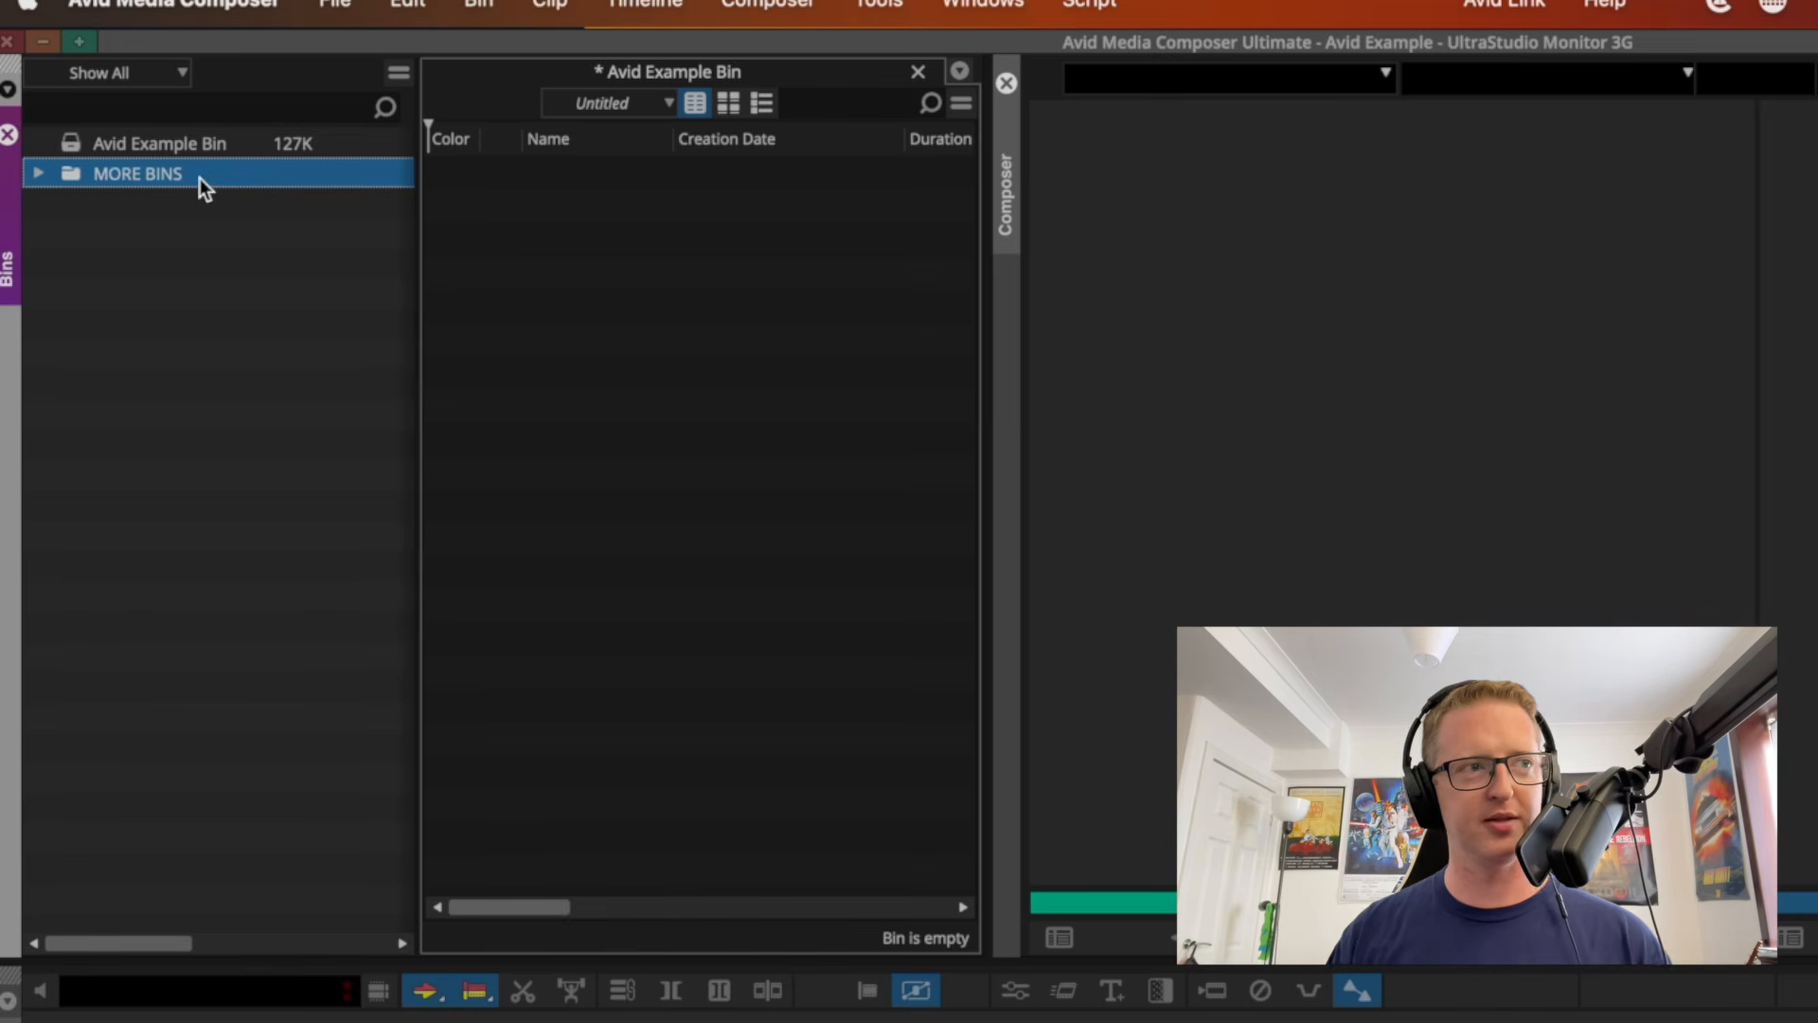
{"action": "key", "text": "super+n"}
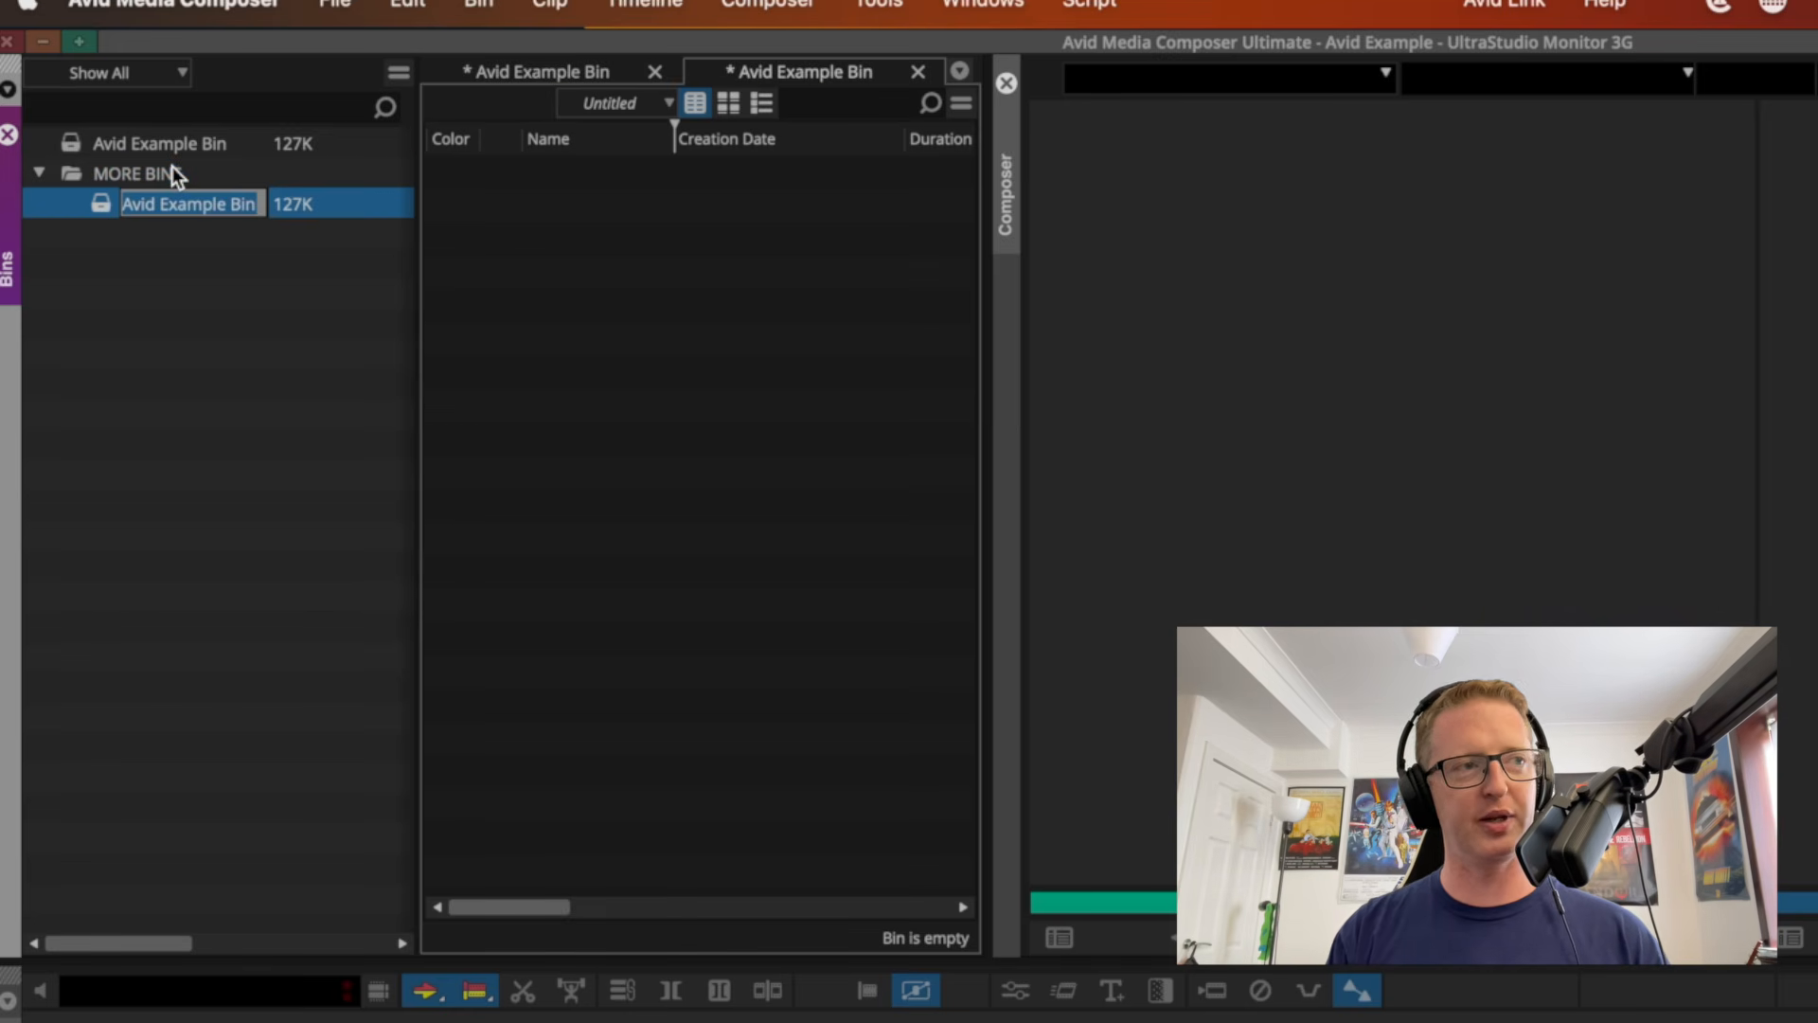
Name the new bin inside the MORE BINS folder "IMPORTS" and select the MORE BINS folder.
{"action": "key", "text": "BackSpace"}
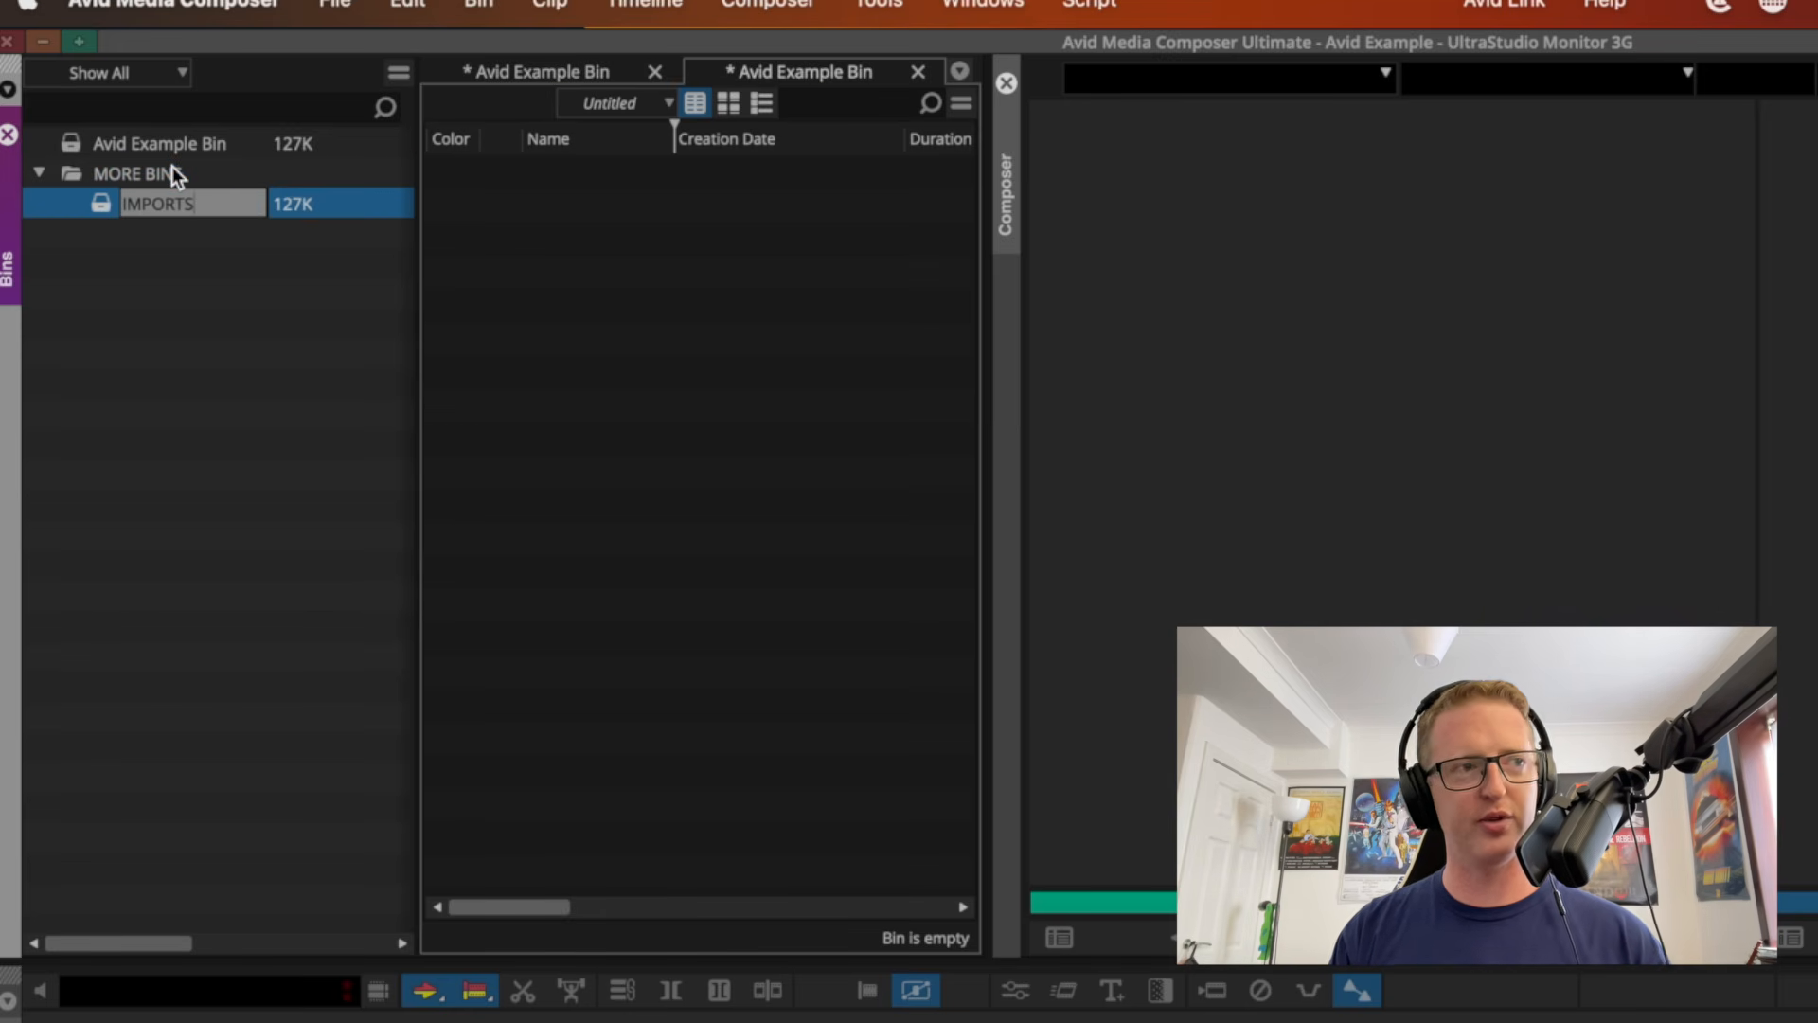
{"action": "key", "text": "Return"}
{"action": "left_click", "coordinate": [200, 264]}
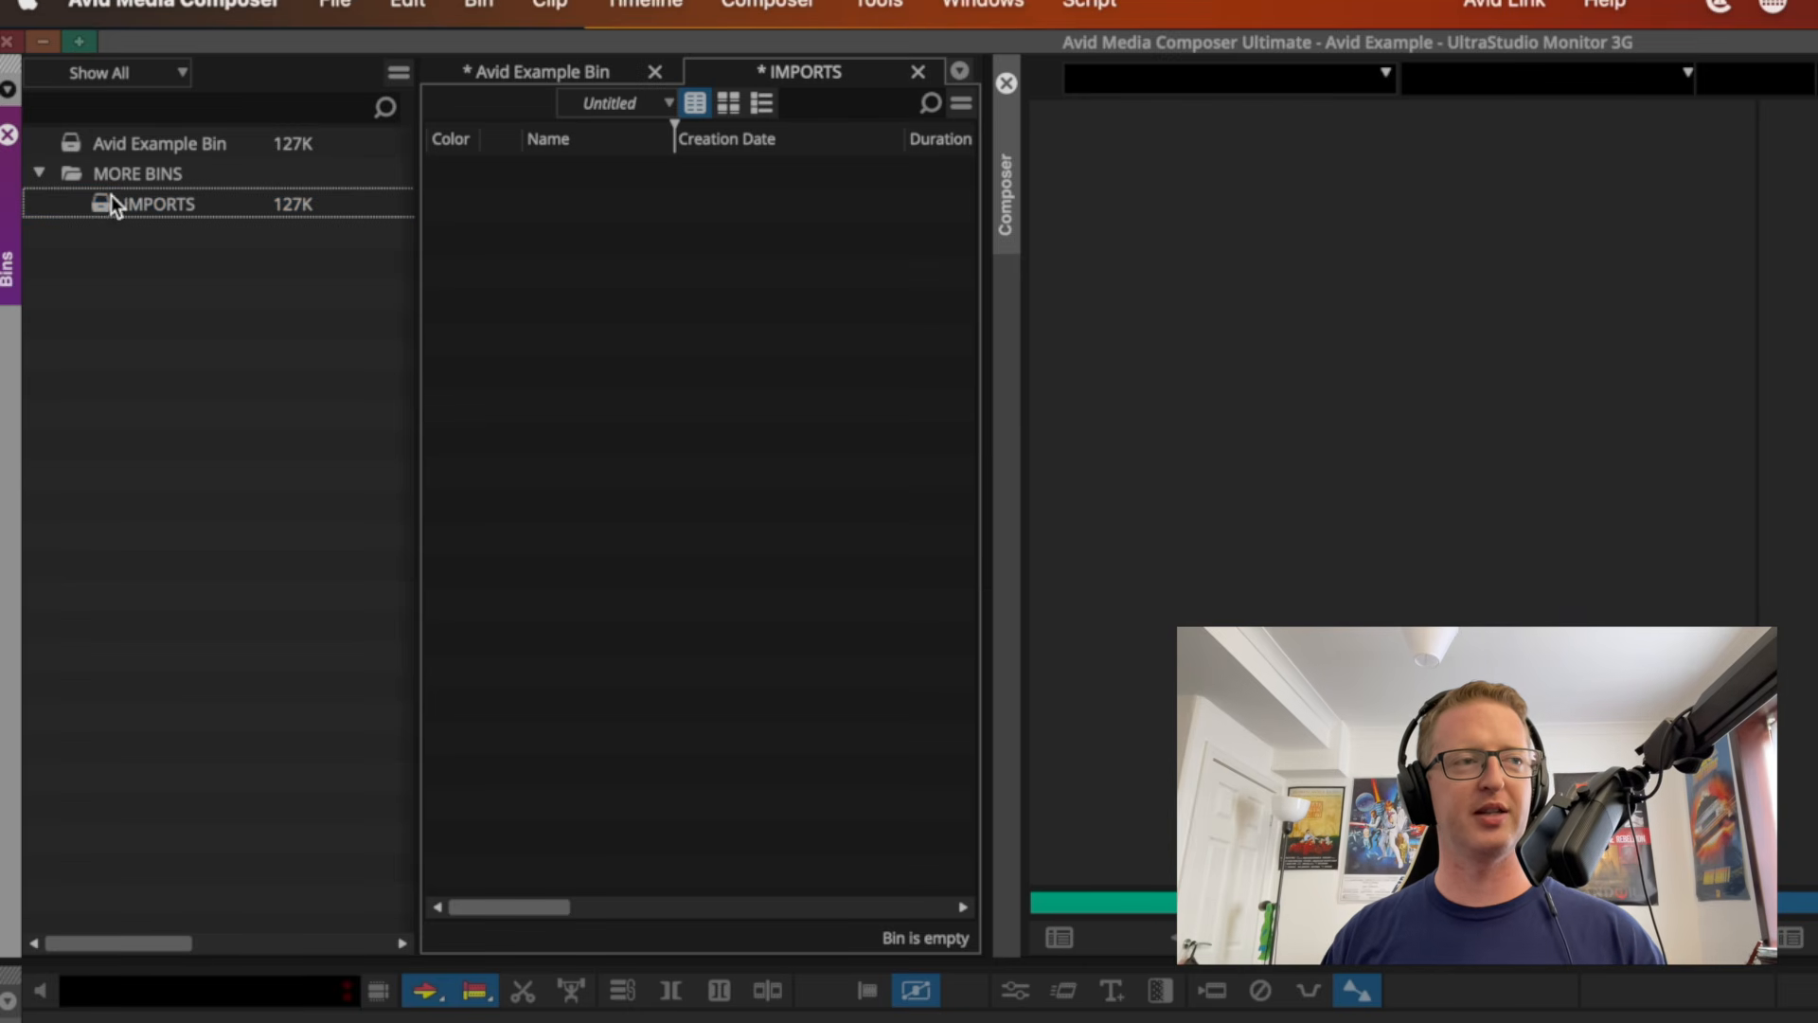
{"action": "left_click", "coordinate": [98, 174]}
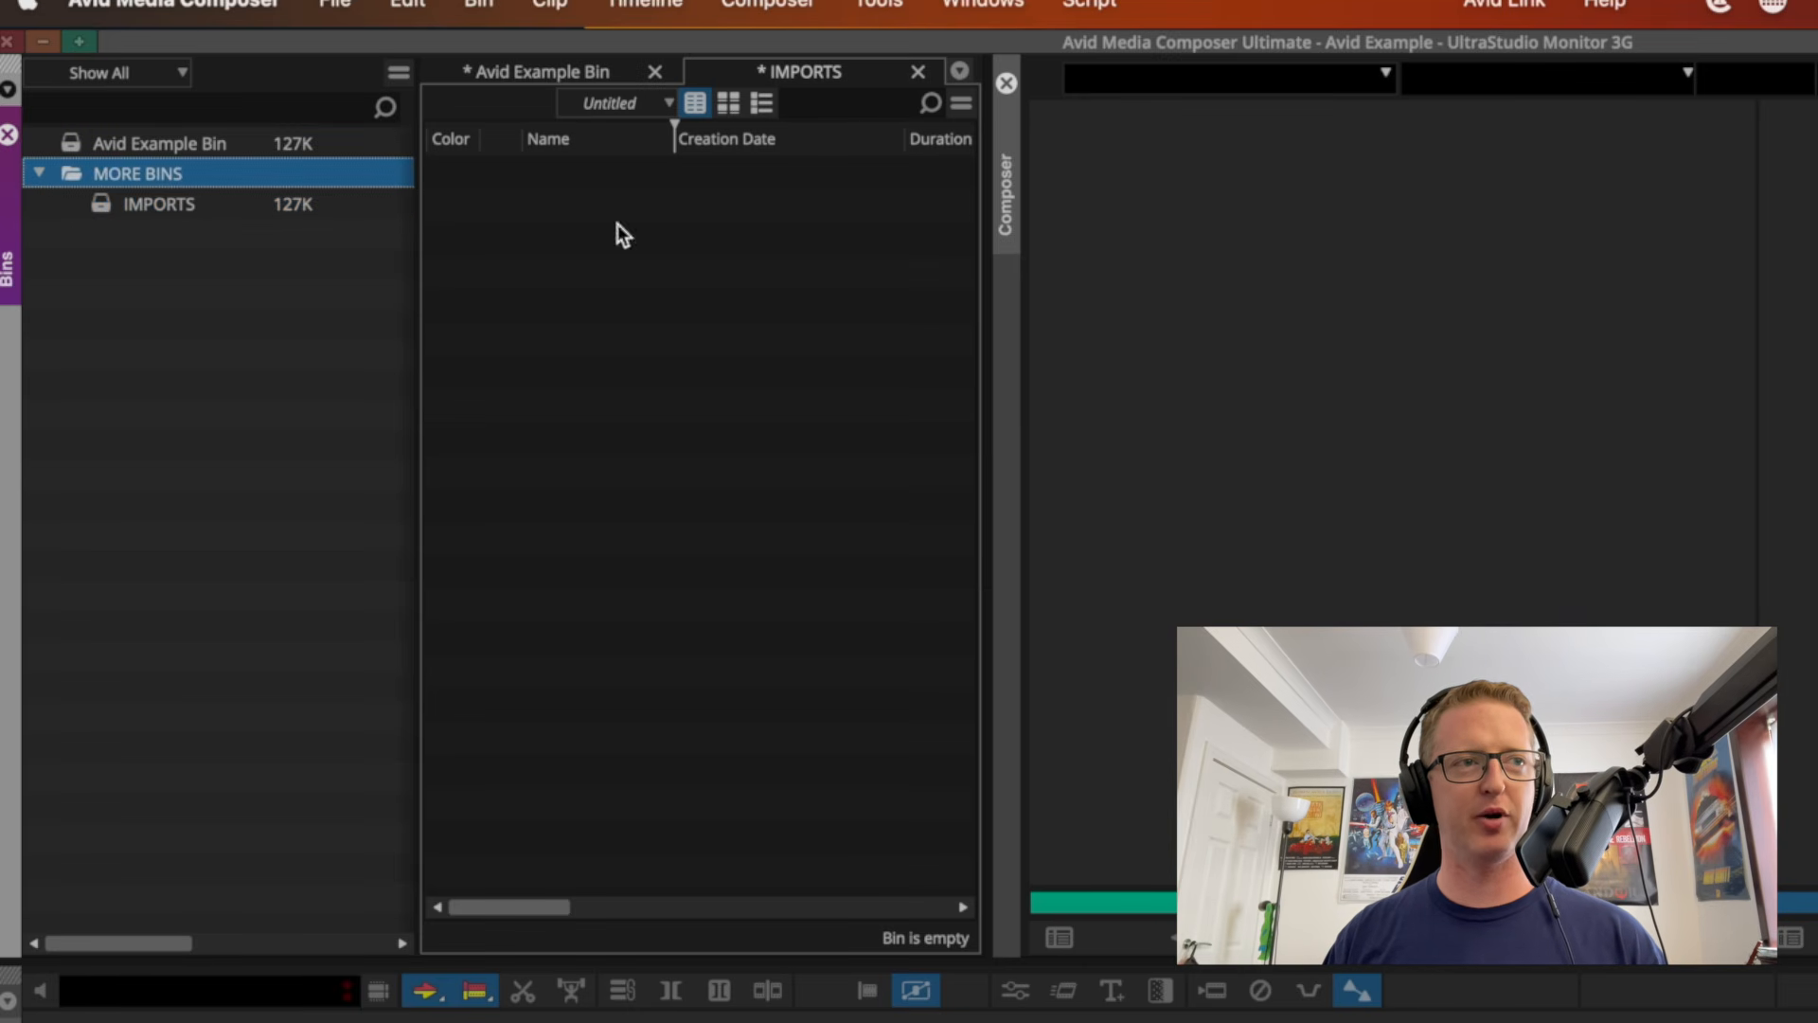
Switch between the Avid Example Bin and IMPORTS tabs, and widen the bin sidebar slightly.
{"action": "left_click", "coordinate": [572, 74]}
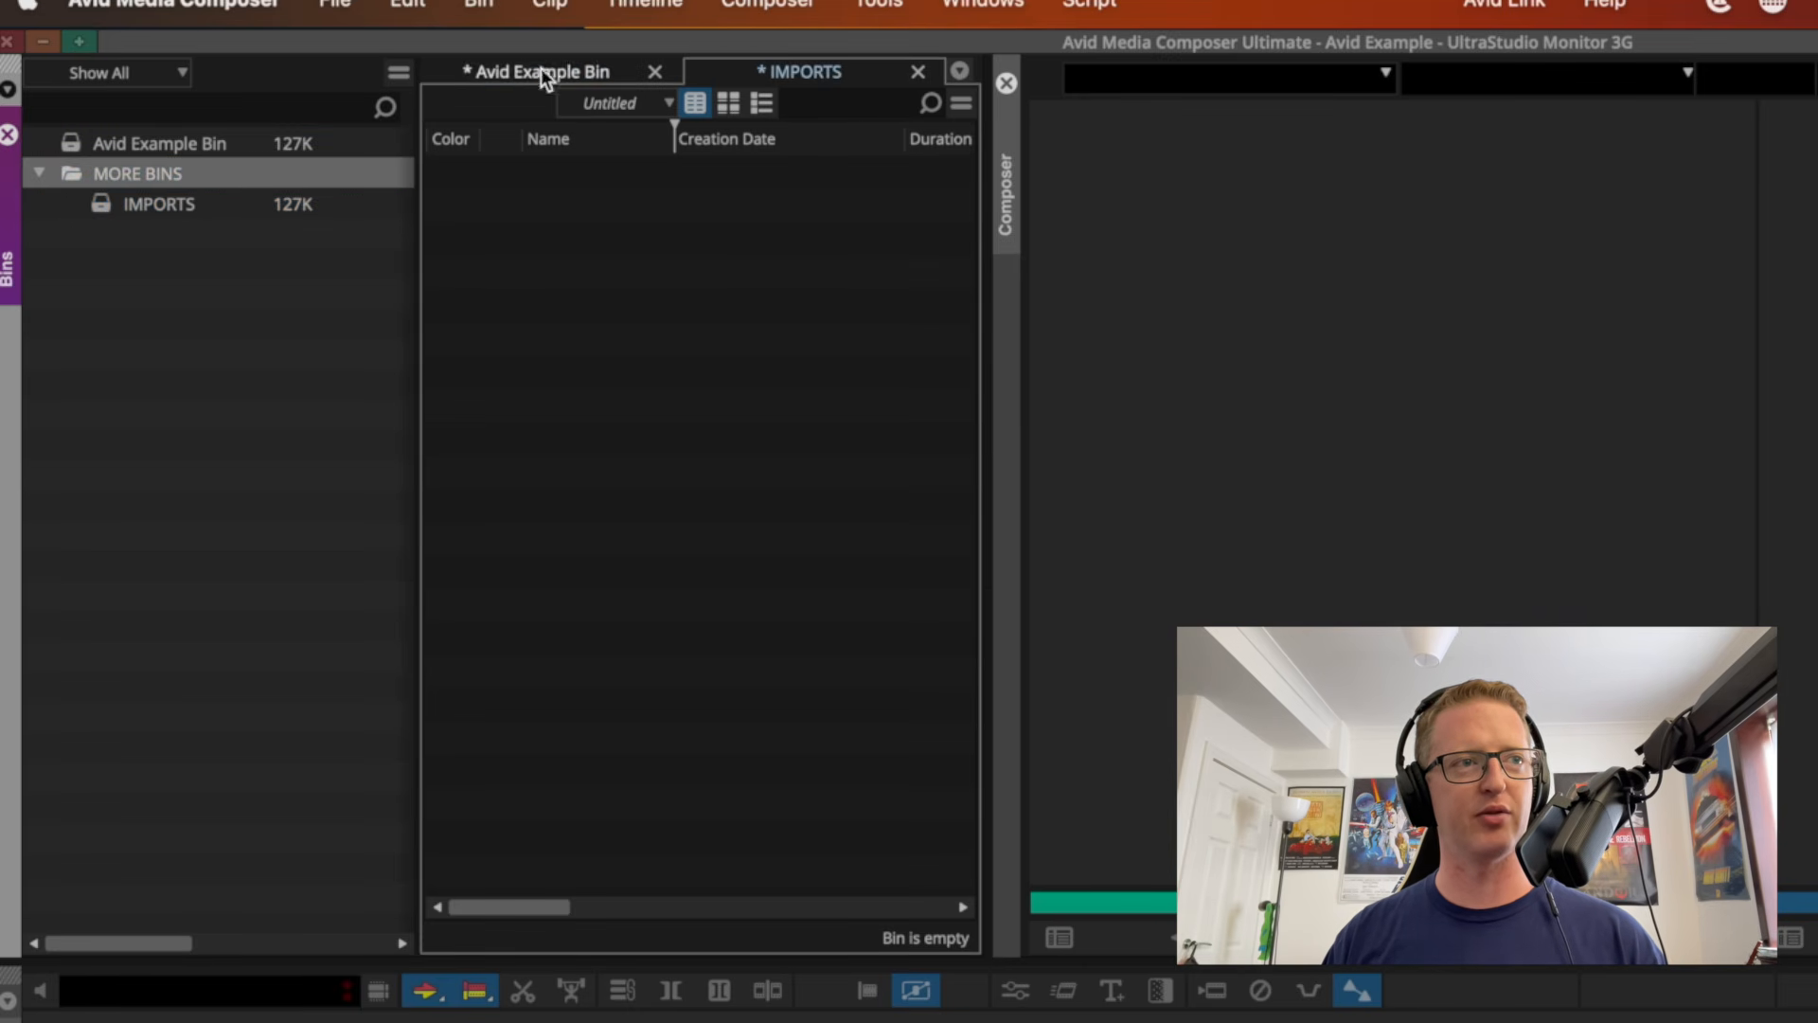
{"action": "left_click", "coordinate": [760, 66]}
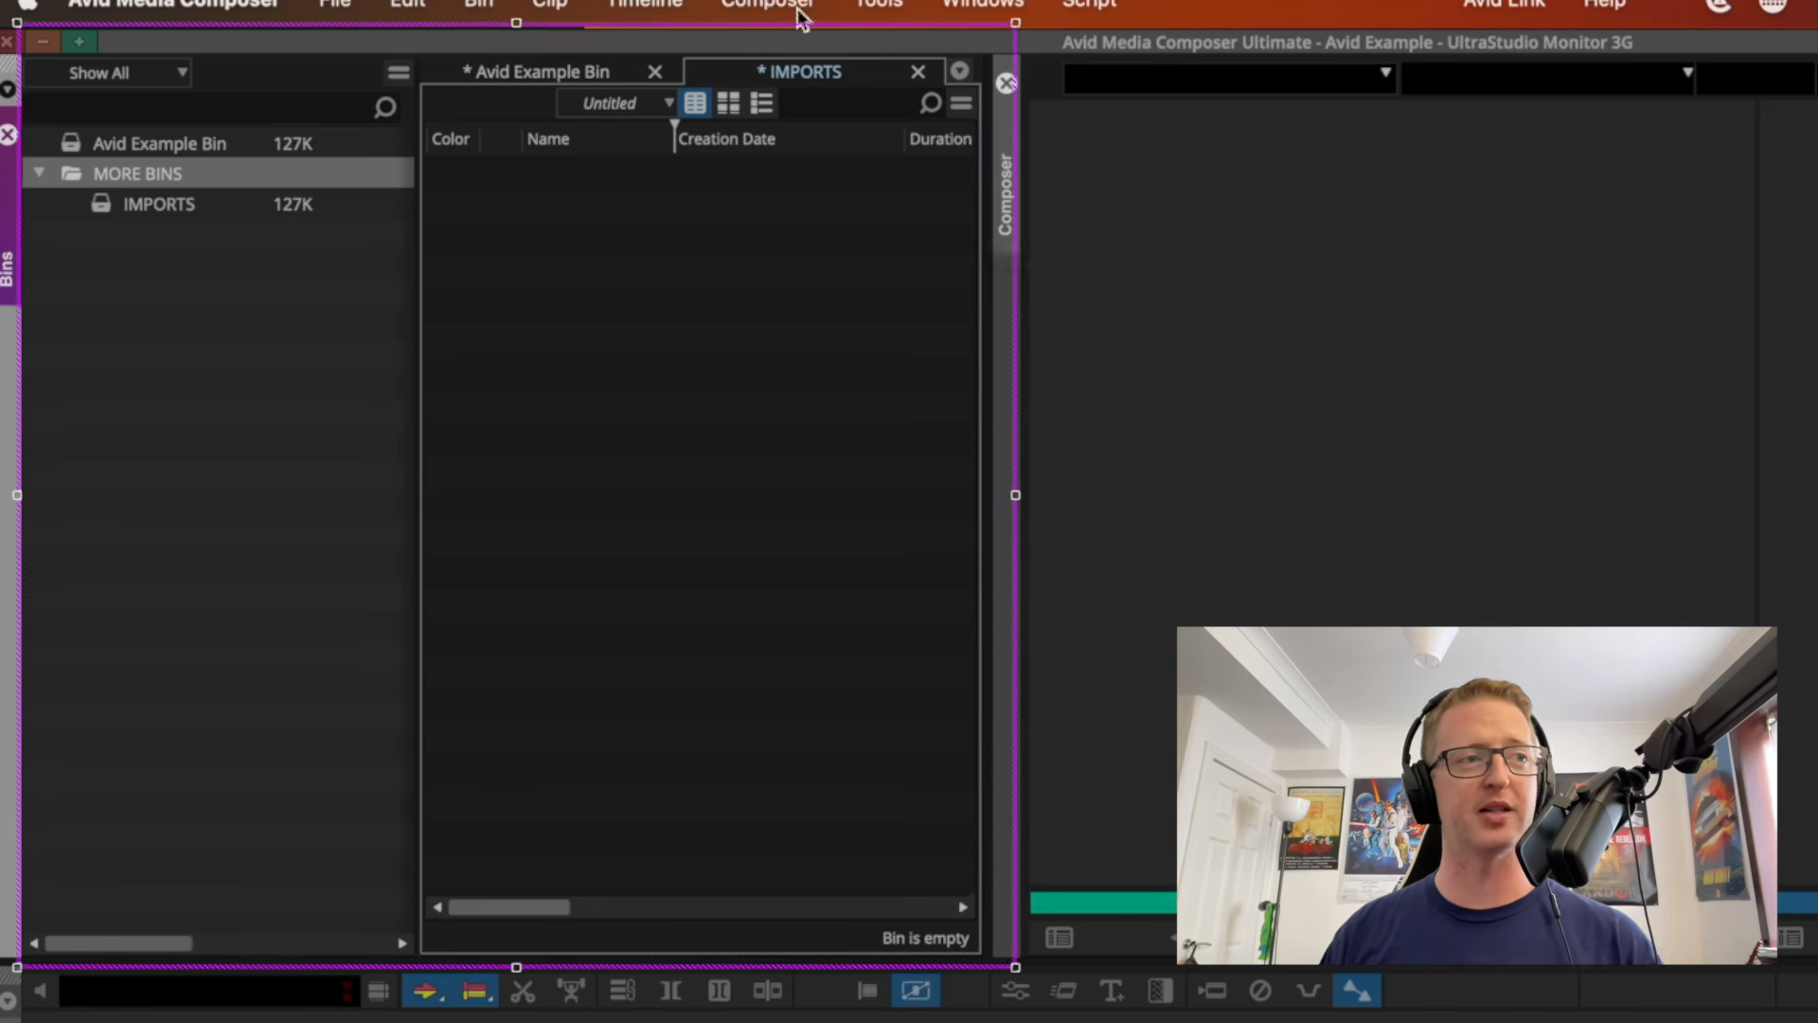
{"action": "left_click", "coordinate": [199, 447]}
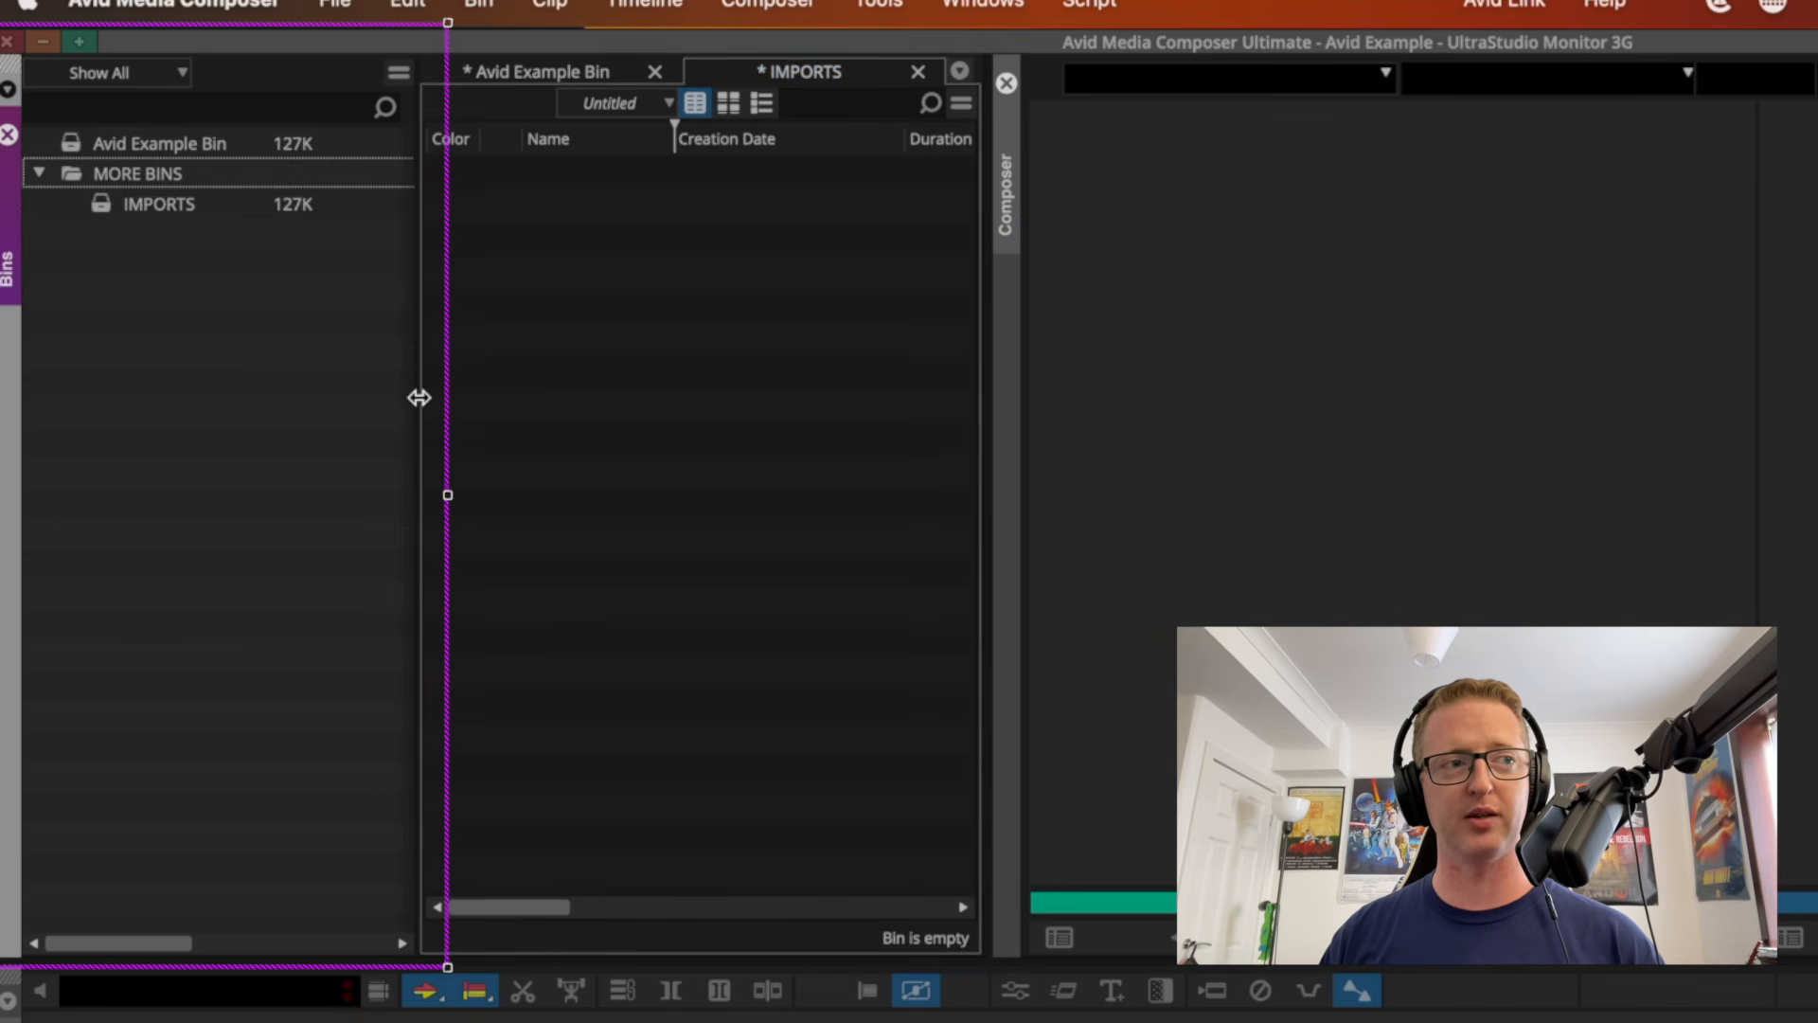
{"action": "mouse_move", "coordinate": [419, 398]}
{"action": "left_mouse_down"}
{"action": "mouse_move", "coordinate": [10, 398]}
{"action": "mouse_move", "coordinate": [442, 345]}
{"action": "left_mouse_up"}
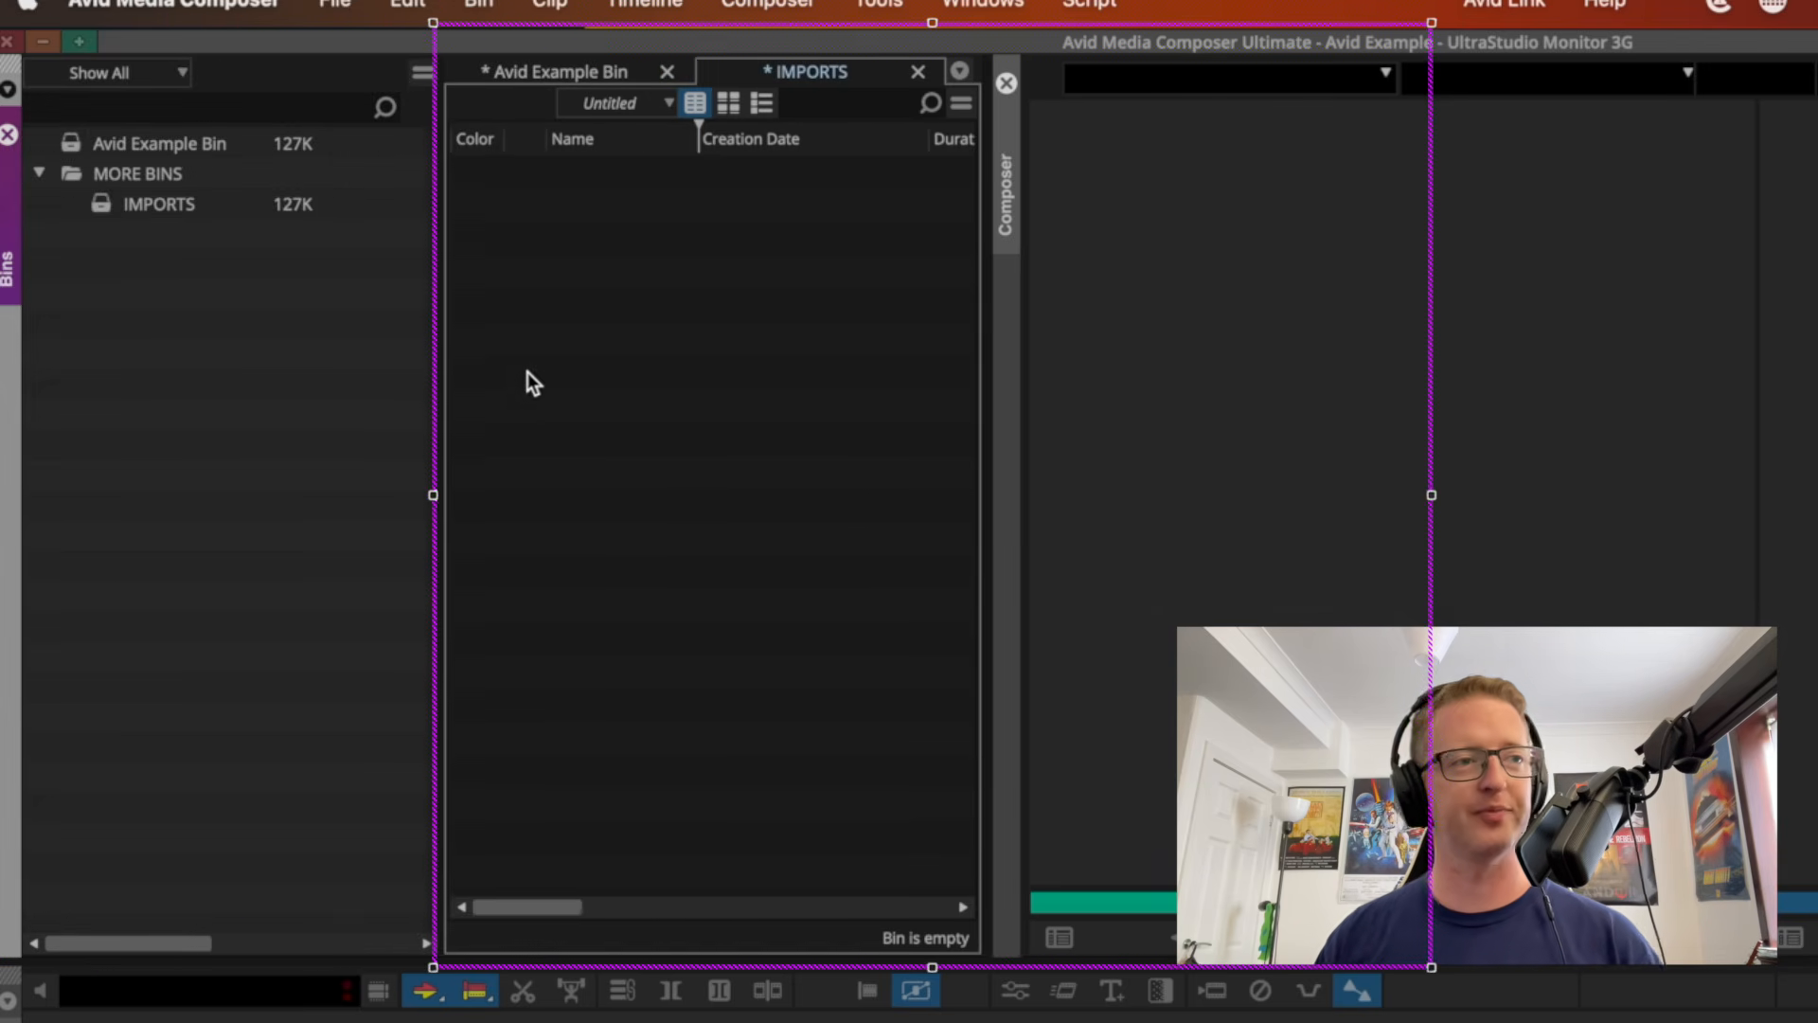
{"action": "left_click", "coordinate": [318, 373]}
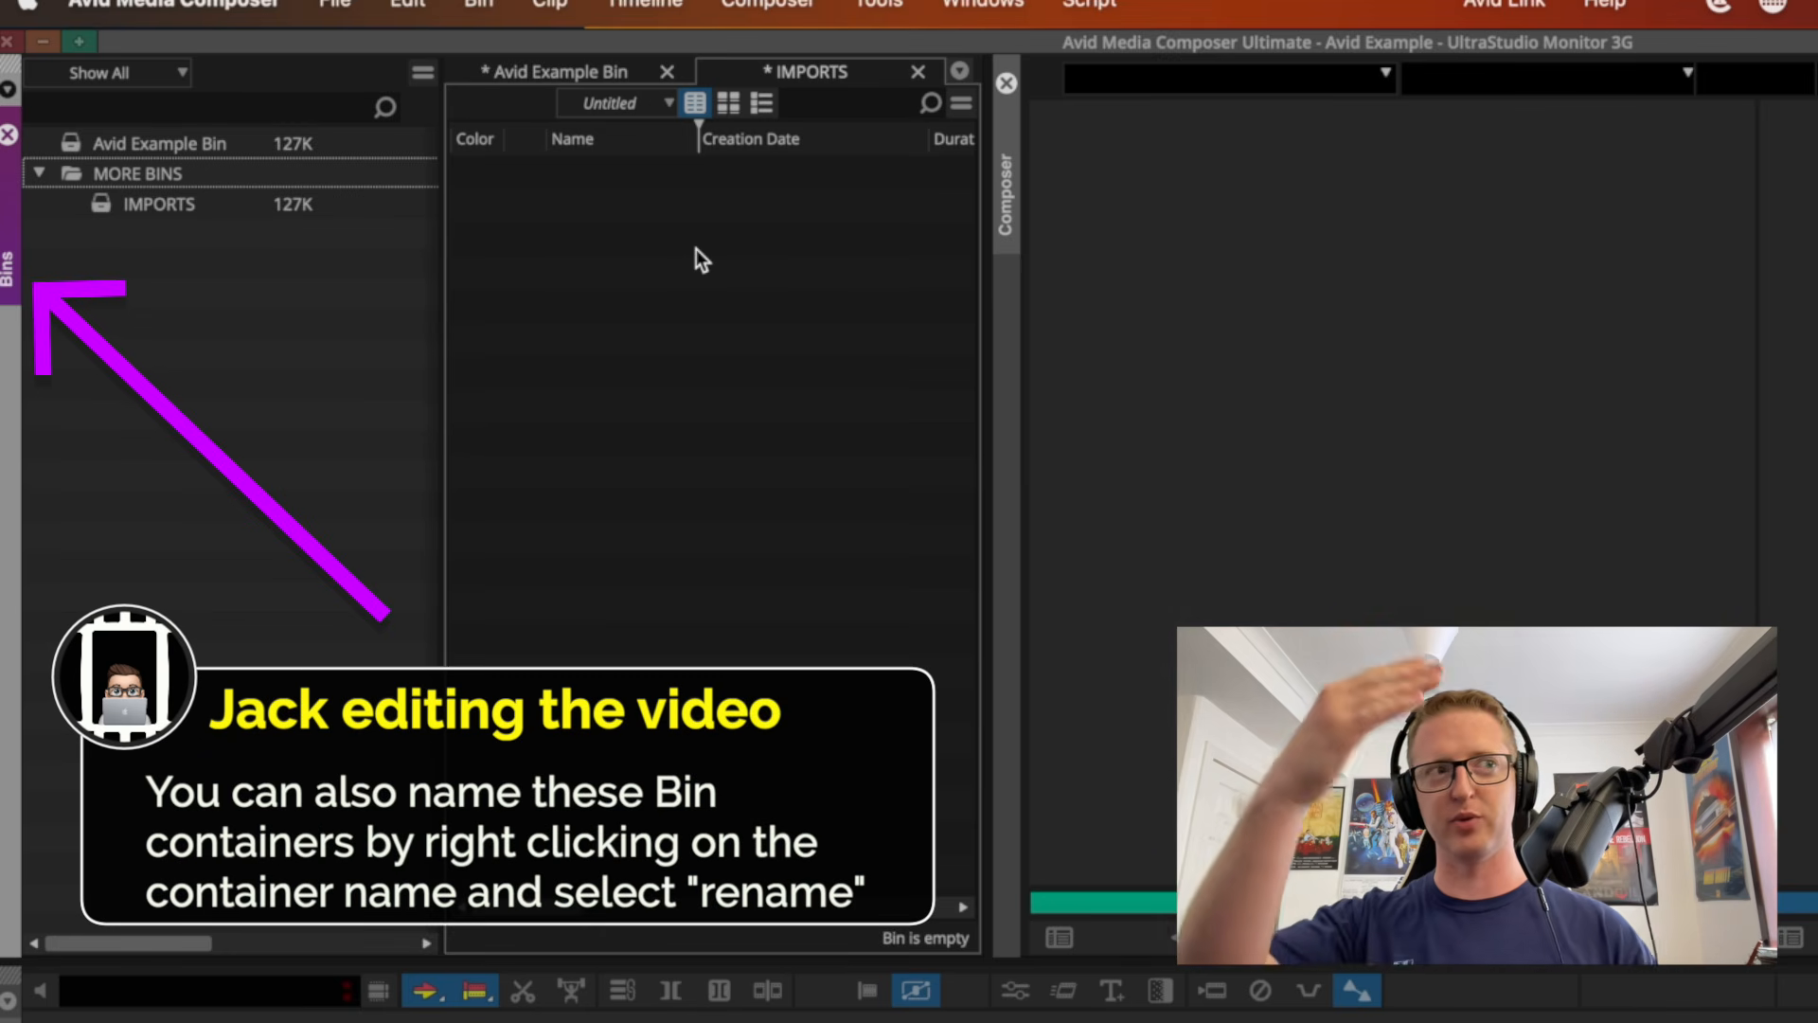
{"action": "scroll", "coordinate": [696, 248], "scroll_direction": "right", "scroll_amount": 2}
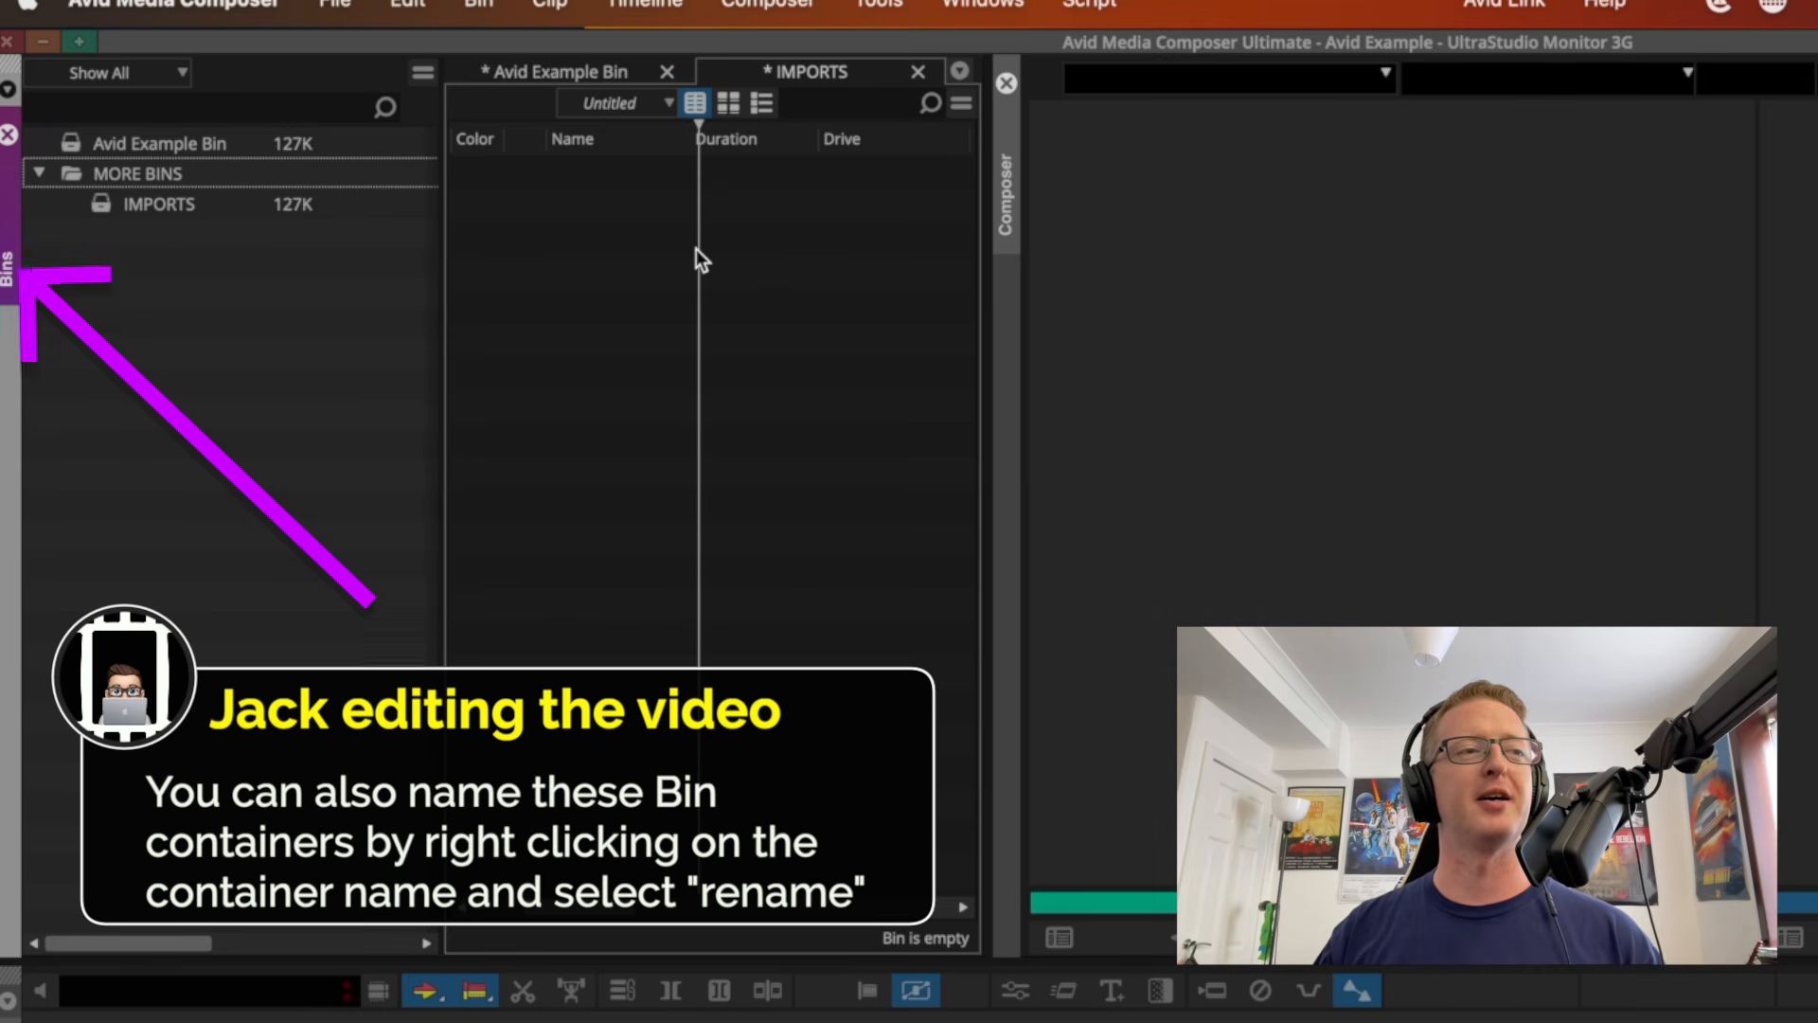
{"action": "scroll", "coordinate": [654, 261], "scroll_direction": "left", "scroll_amount": 1}
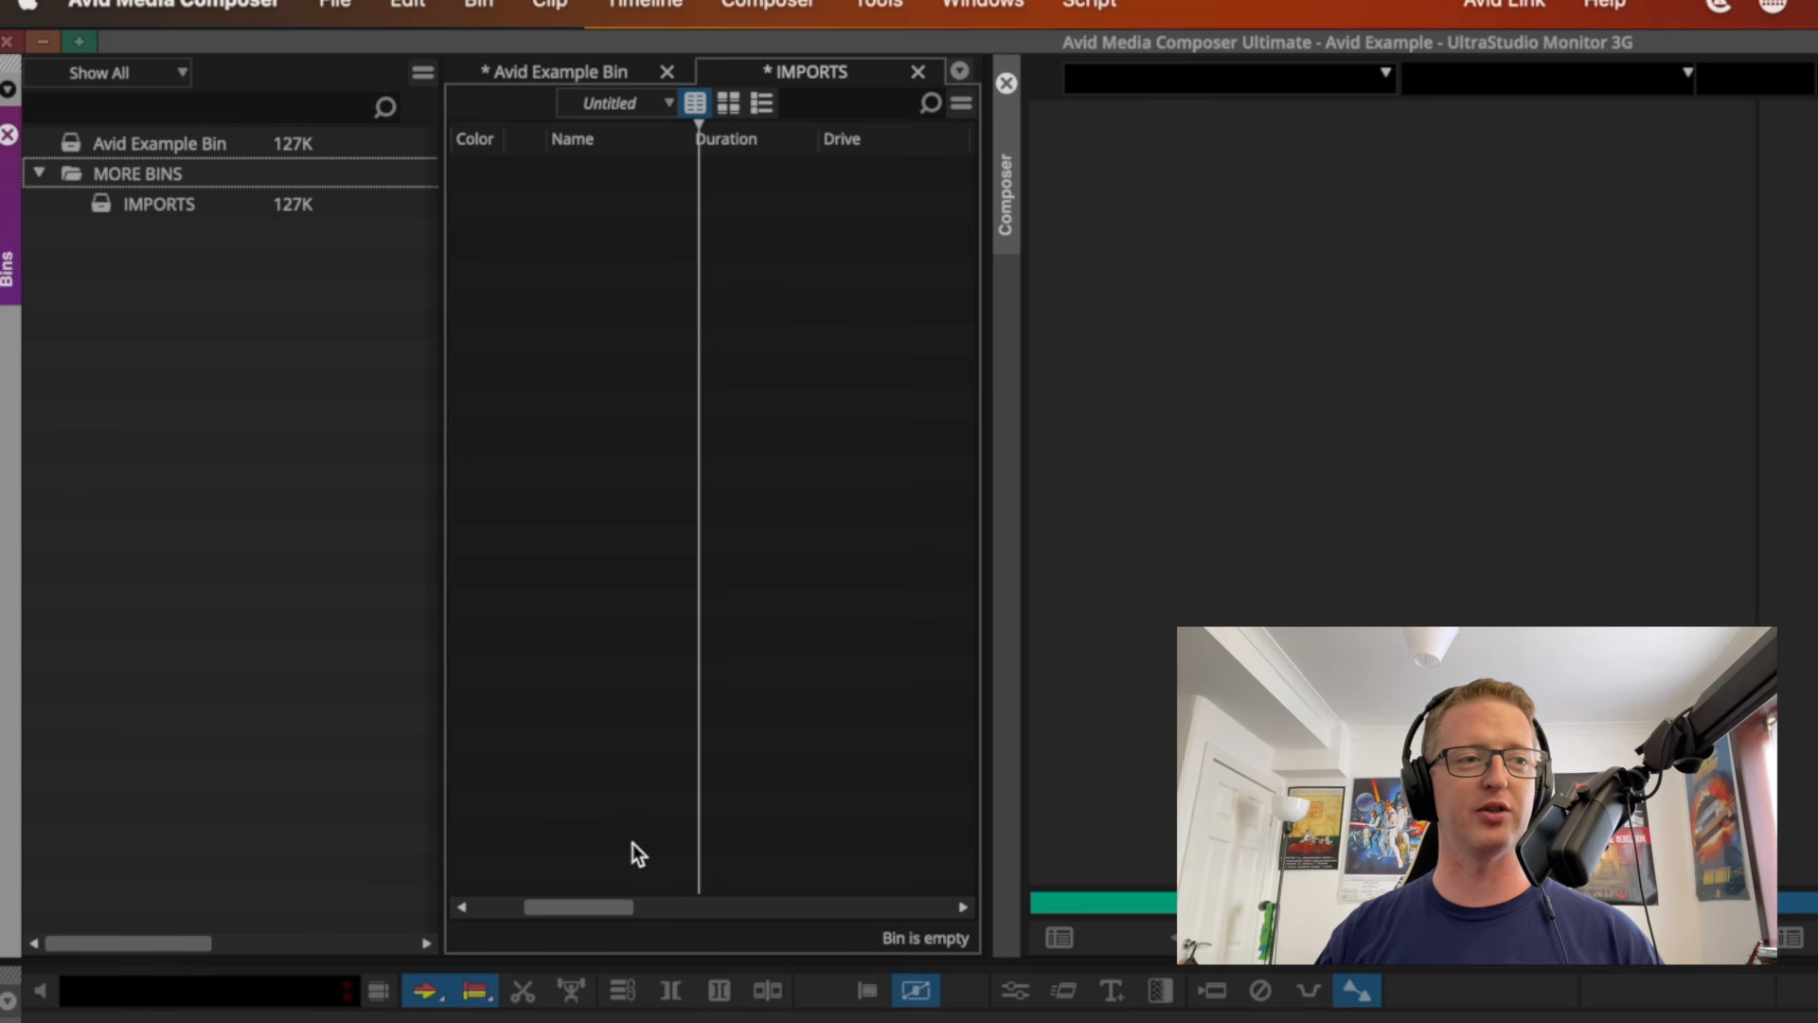
{"action": "left_click_drag", "start_coordinate": [580, 899], "coordinate": [375, 894]}
Create another bin inside the MORE BINS folder and name it "EXPORTS".
{"action": "left_click", "coordinate": [76, 174]}
{"action": "key", "text": "super+n"}
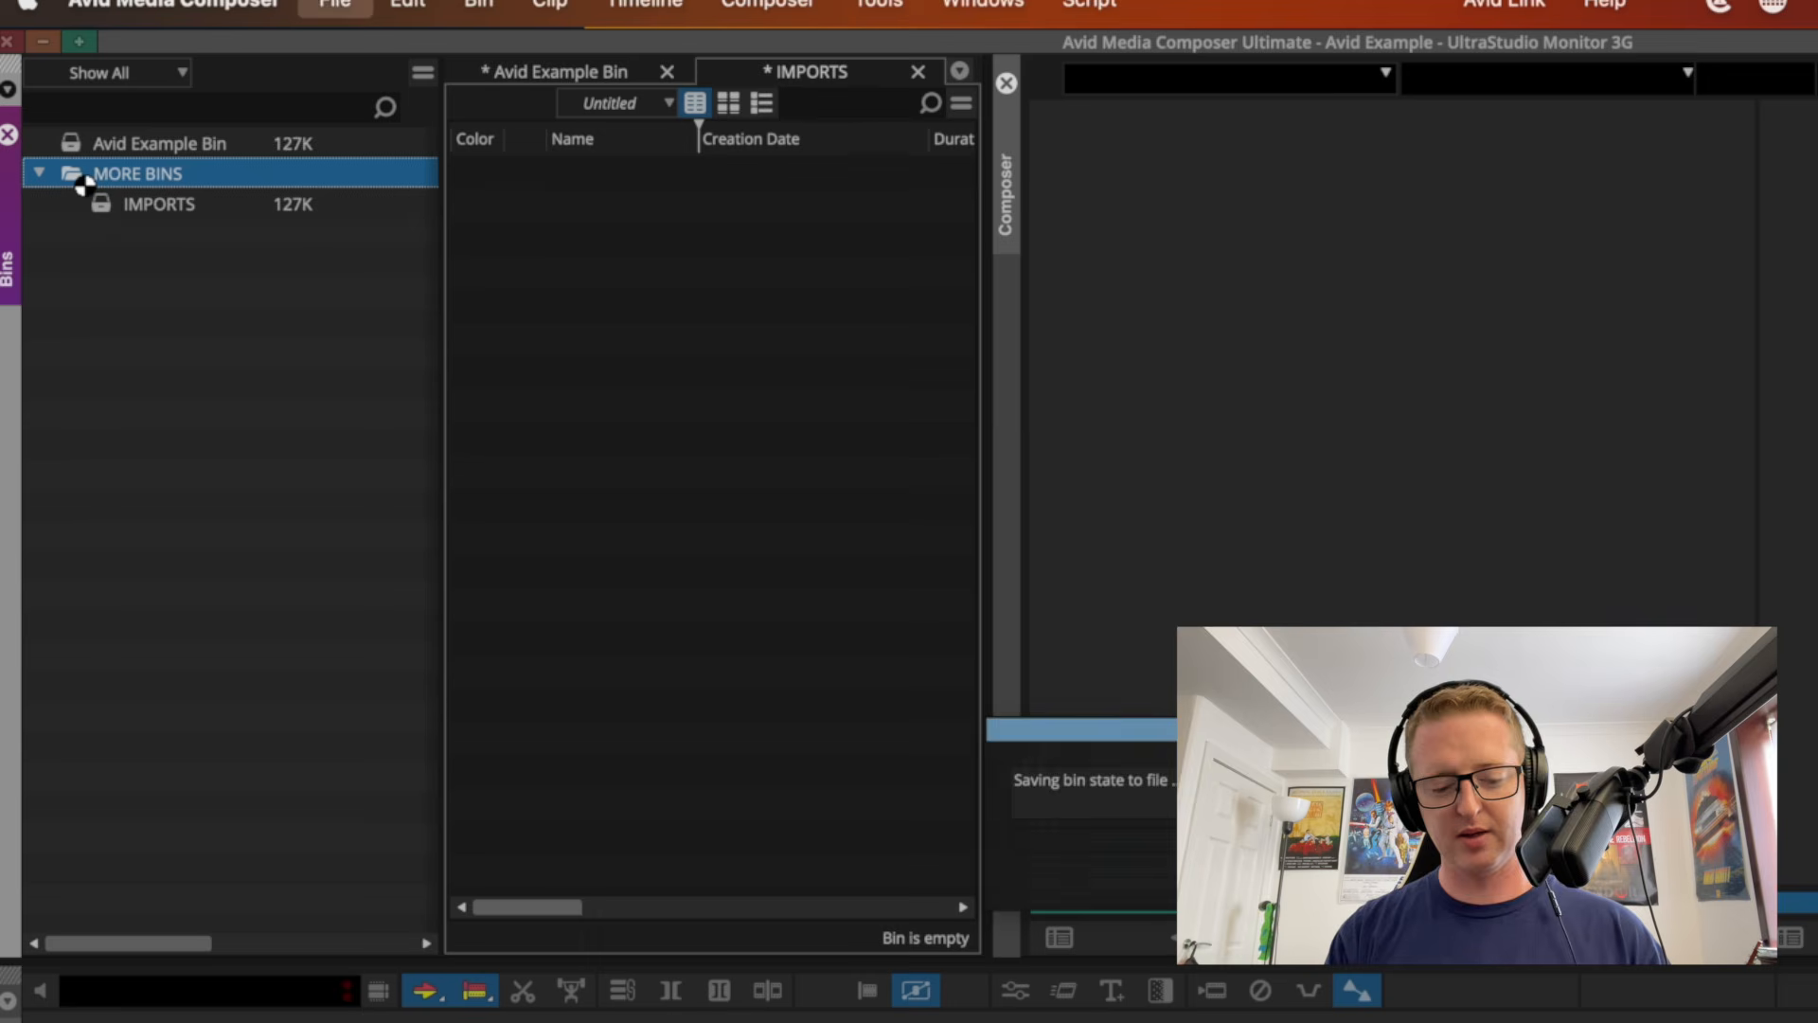
{"action": "type", "text": "EXPORT"}
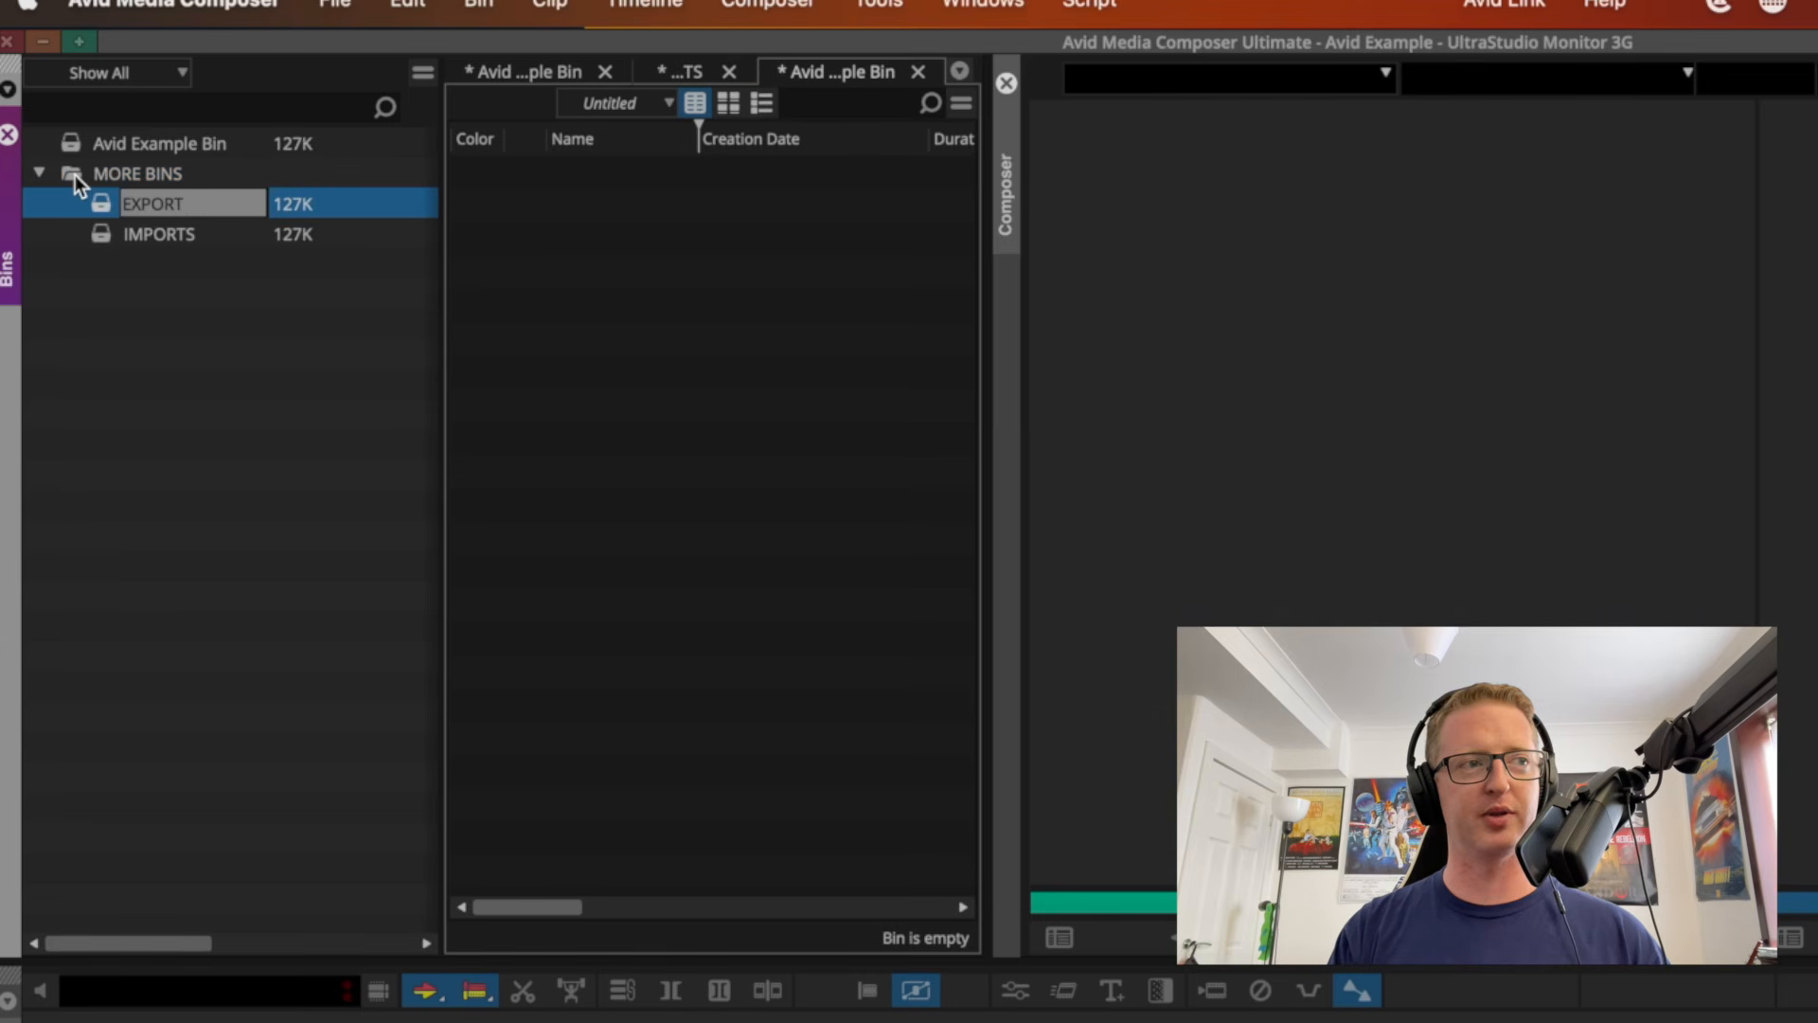
{"action": "type", "text": "S"}
{"action": "key", "text": "Return"}
{"action": "left_click", "coordinate": [274, 460]}
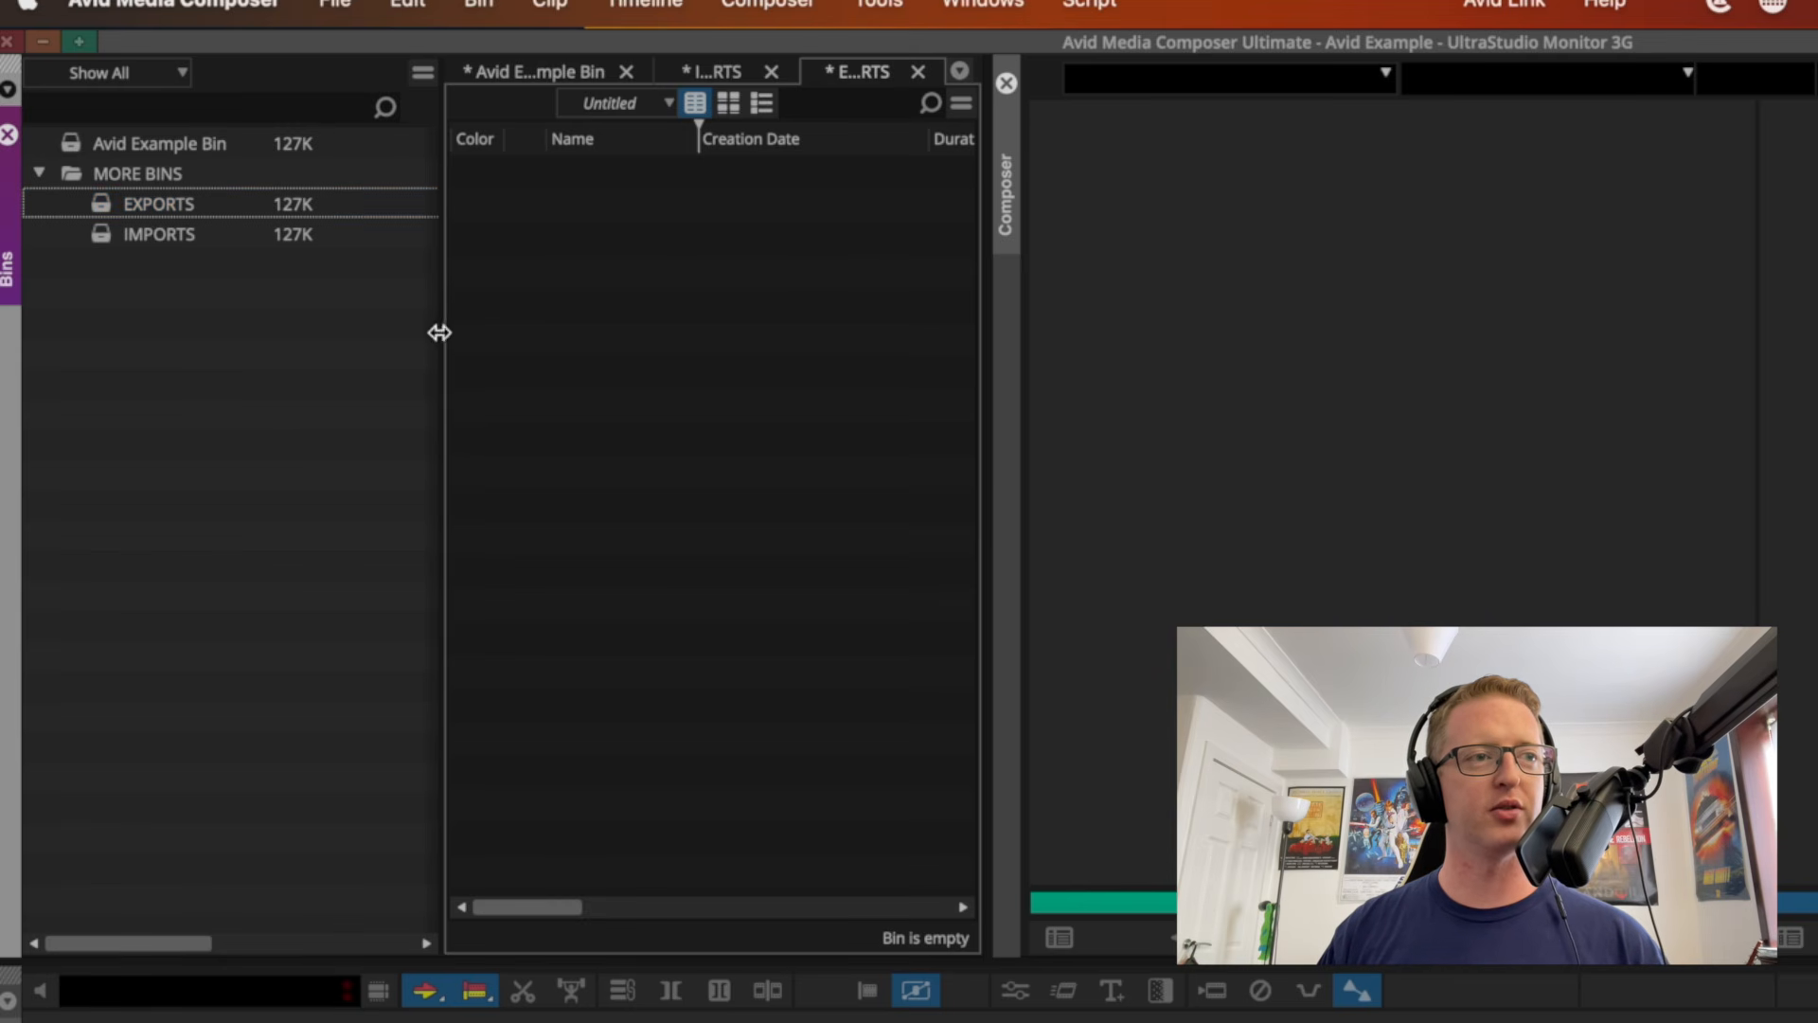
Collapse the bin sidebar against the edge of the Bins panel and show the Avid Example Bin, IMPORTS and EXPORTS bins in turn.
{"action": "left_click_drag", "start_coordinate": [443, 327], "coordinate": [377, 324]}
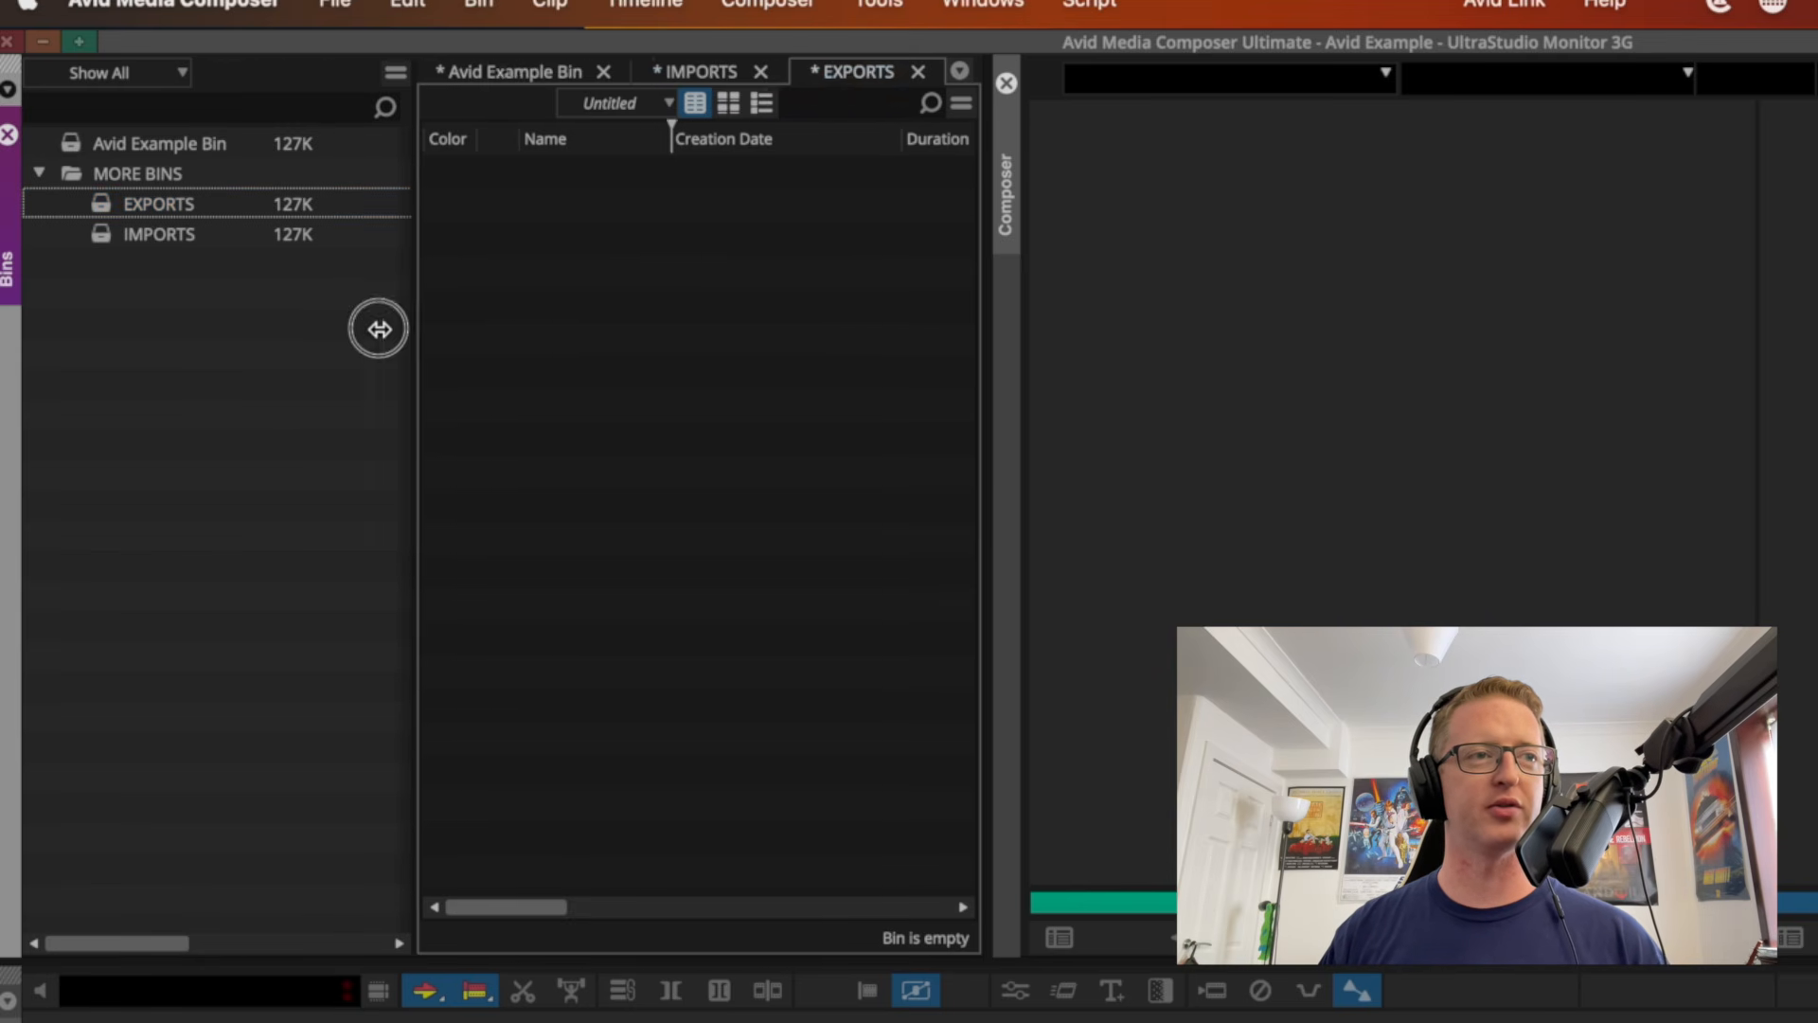
{"action": "left_click_drag", "start_coordinate": [31, 334], "coordinate": [5, 403]}
{"action": "left_click", "coordinate": [185, 72]}
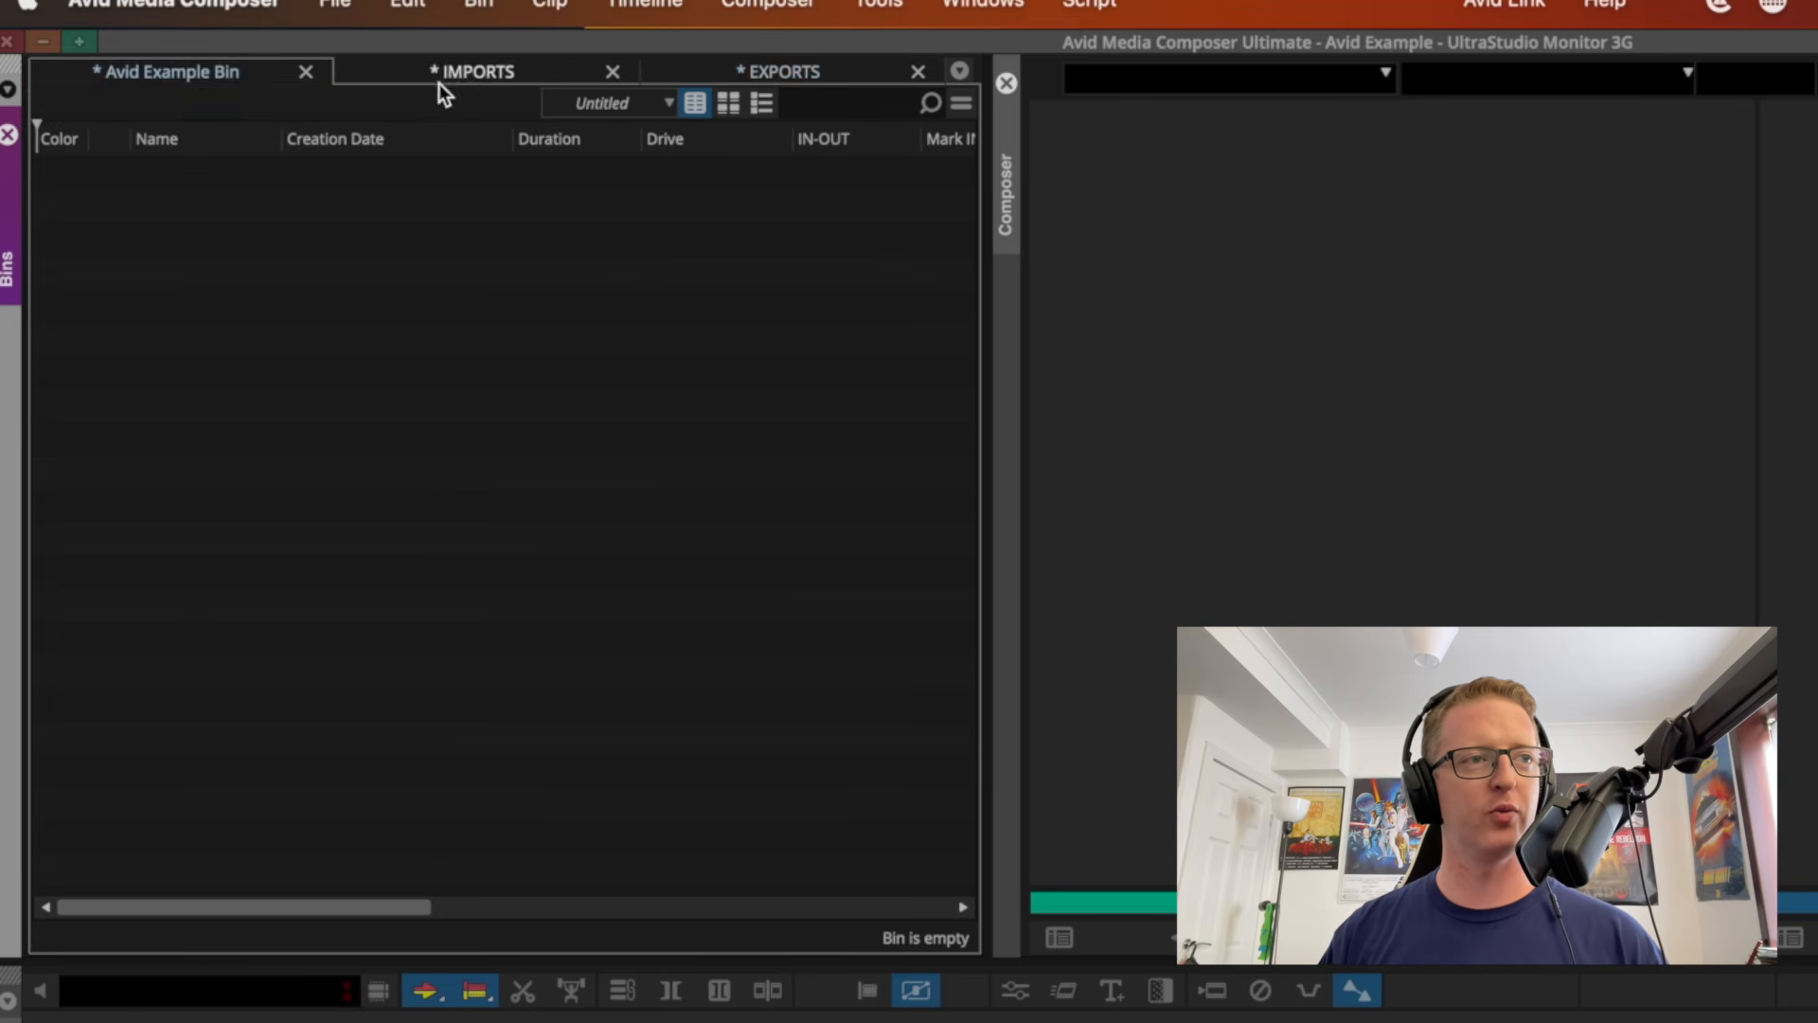
{"action": "left_click", "coordinate": [443, 76]}
{"action": "left_click", "coordinate": [792, 77]}
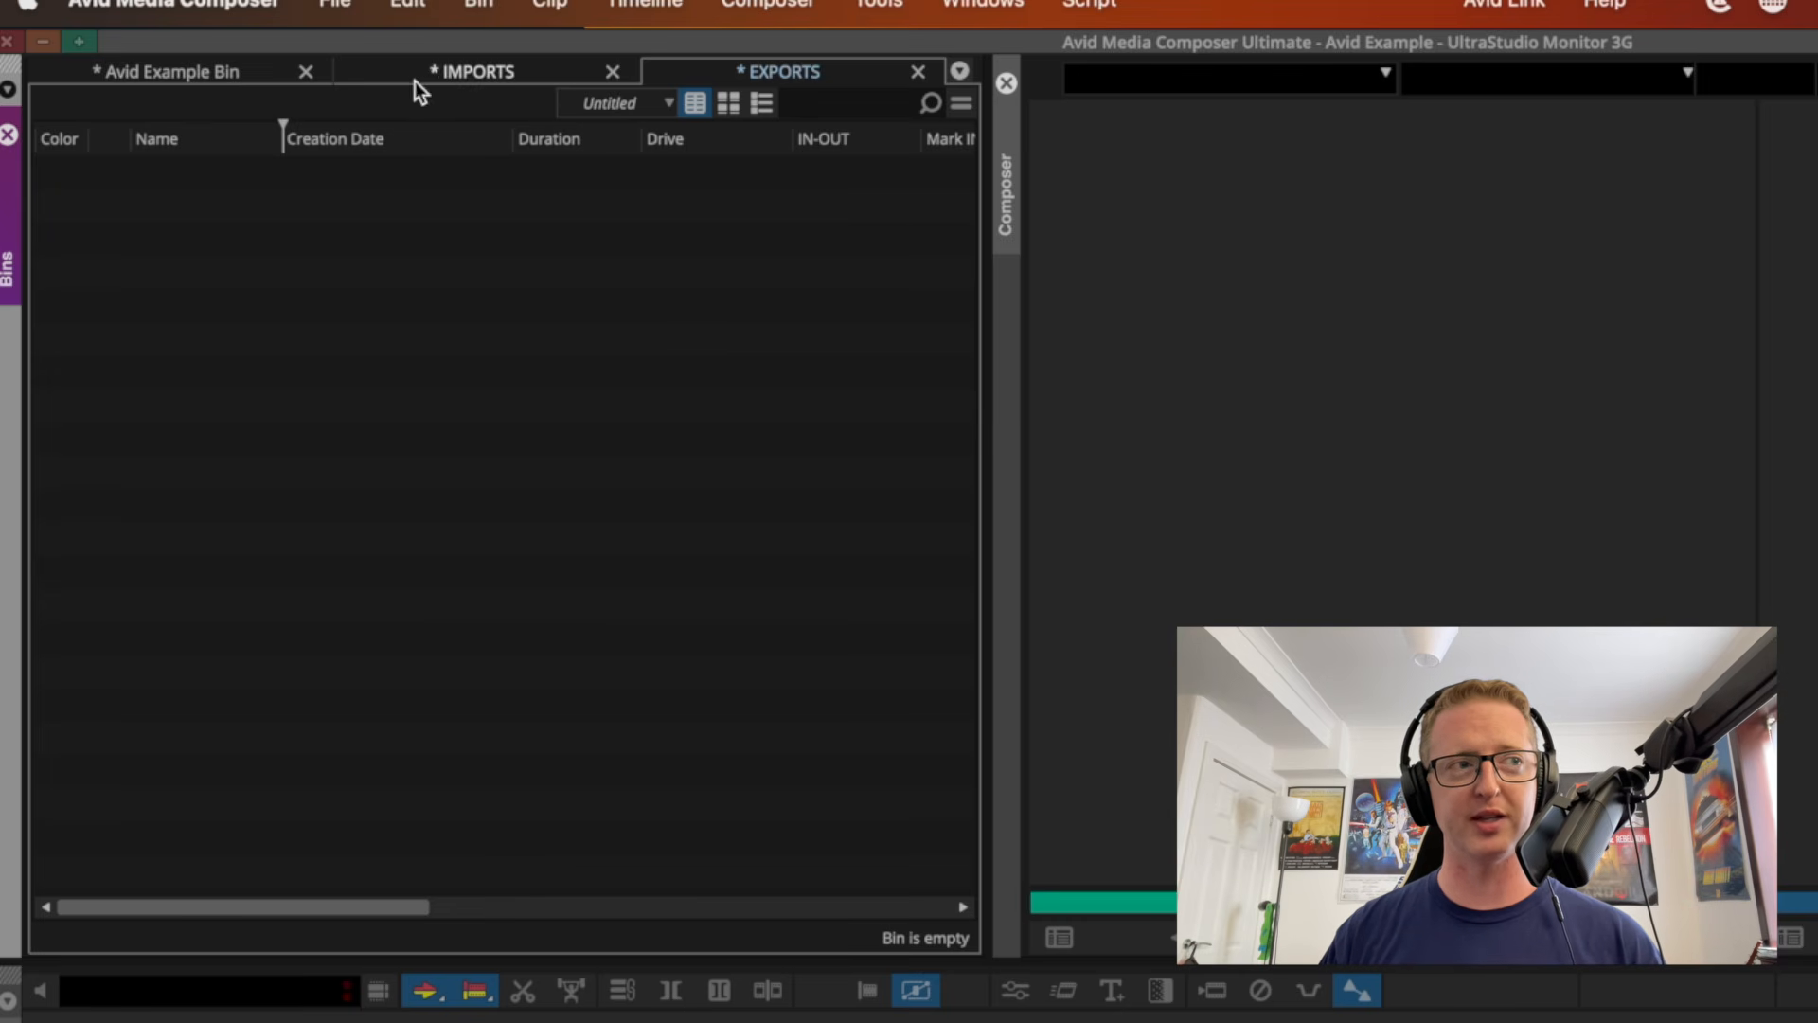
Check the list of open bins without switching bins, and activate the Composer and Timeline panels.
{"action": "left_click", "coordinate": [961, 71]}
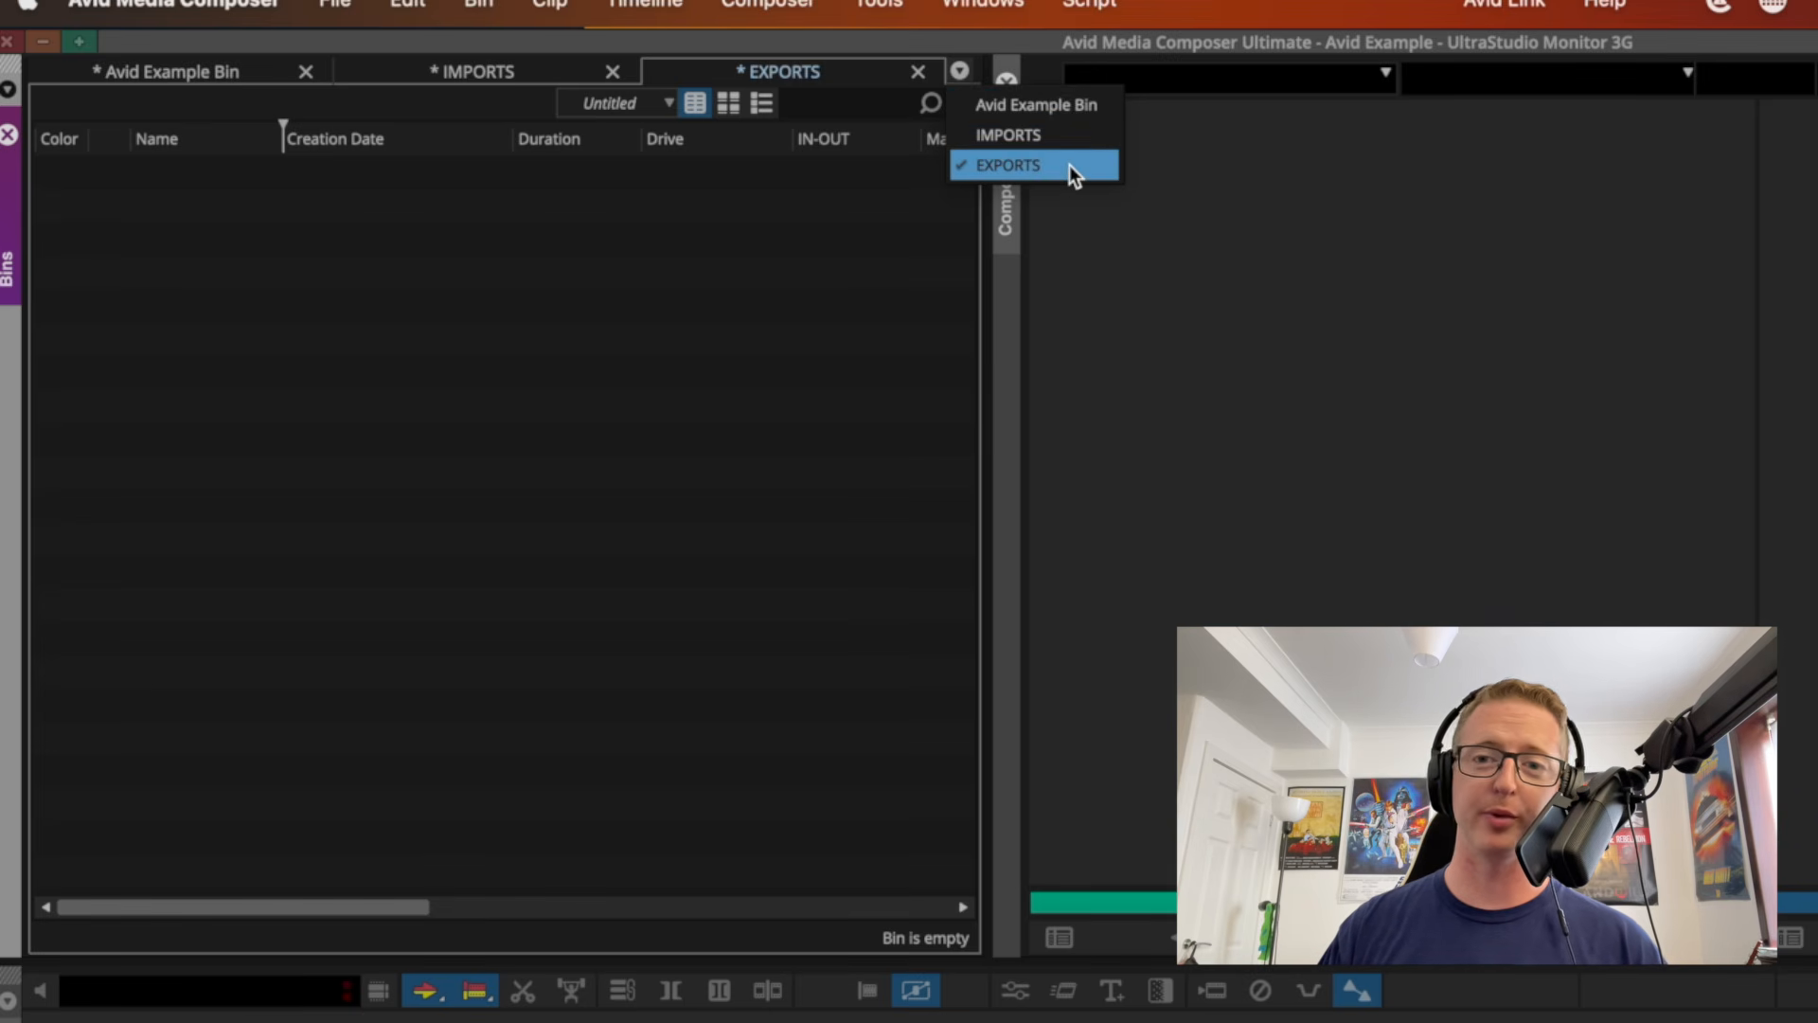
{"action": "left_click", "coordinate": [769, 336]}
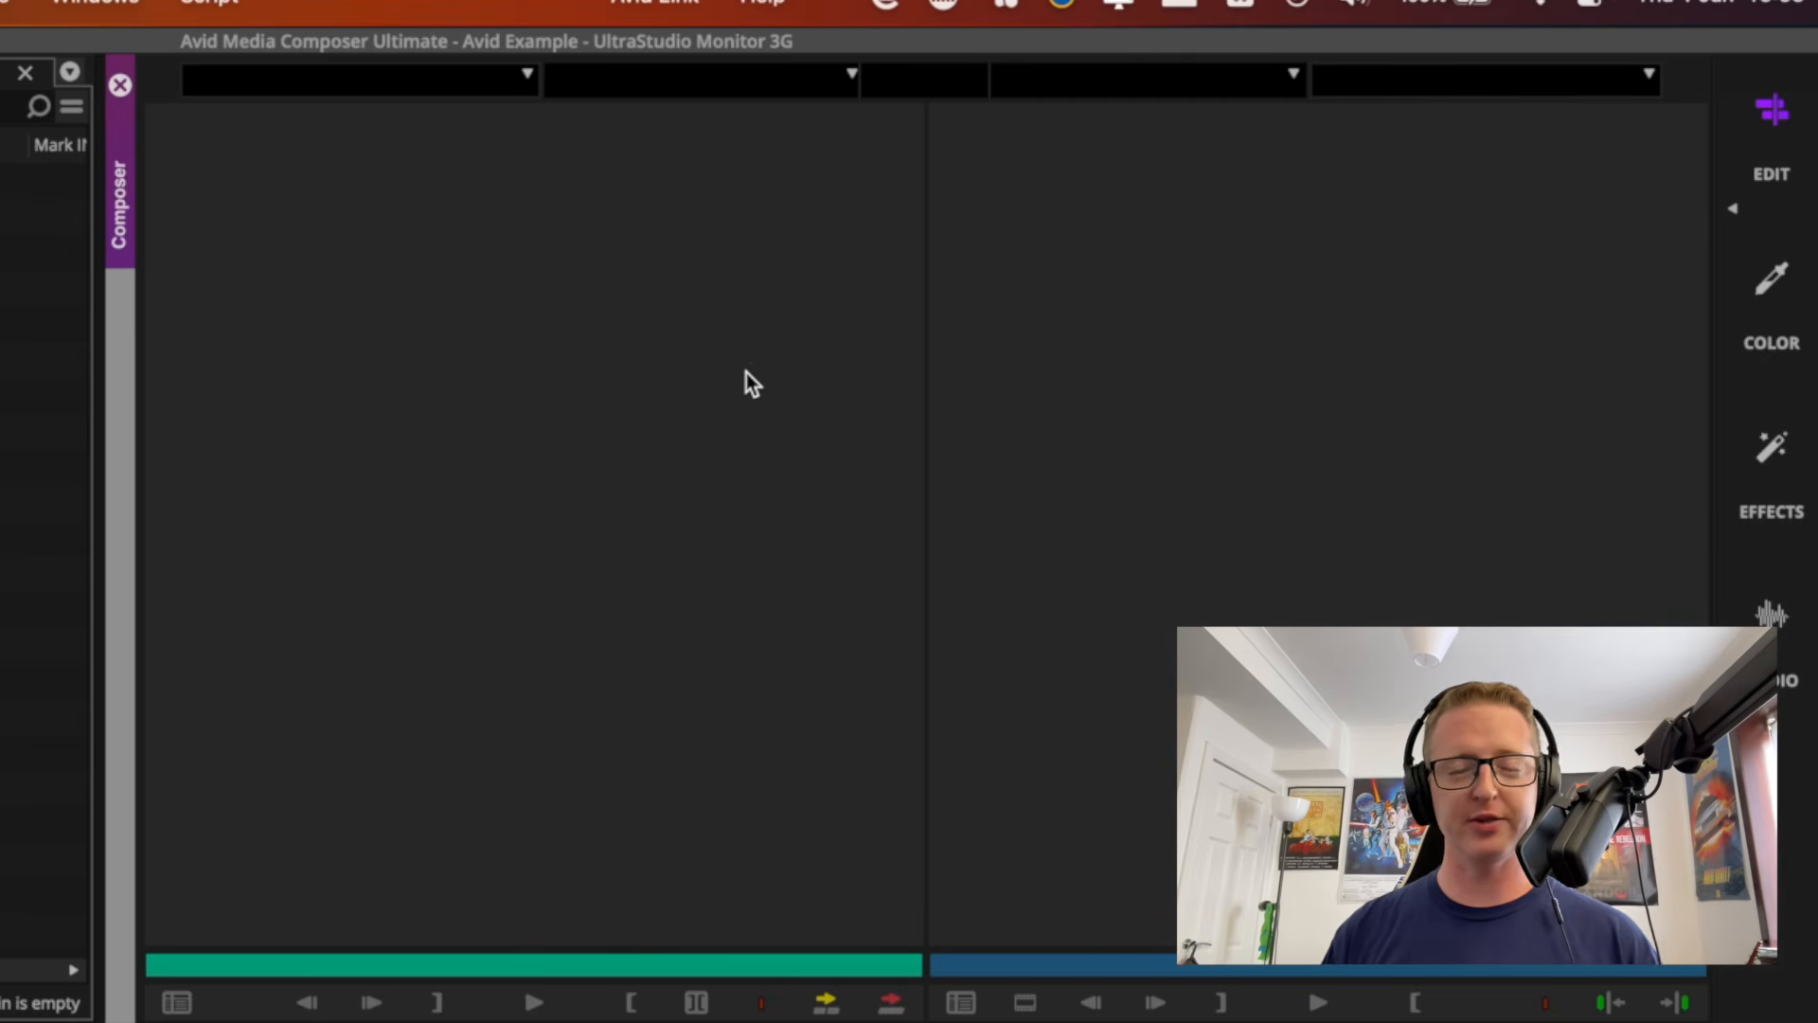
{"action": "left_click", "coordinate": [1268, 433]}
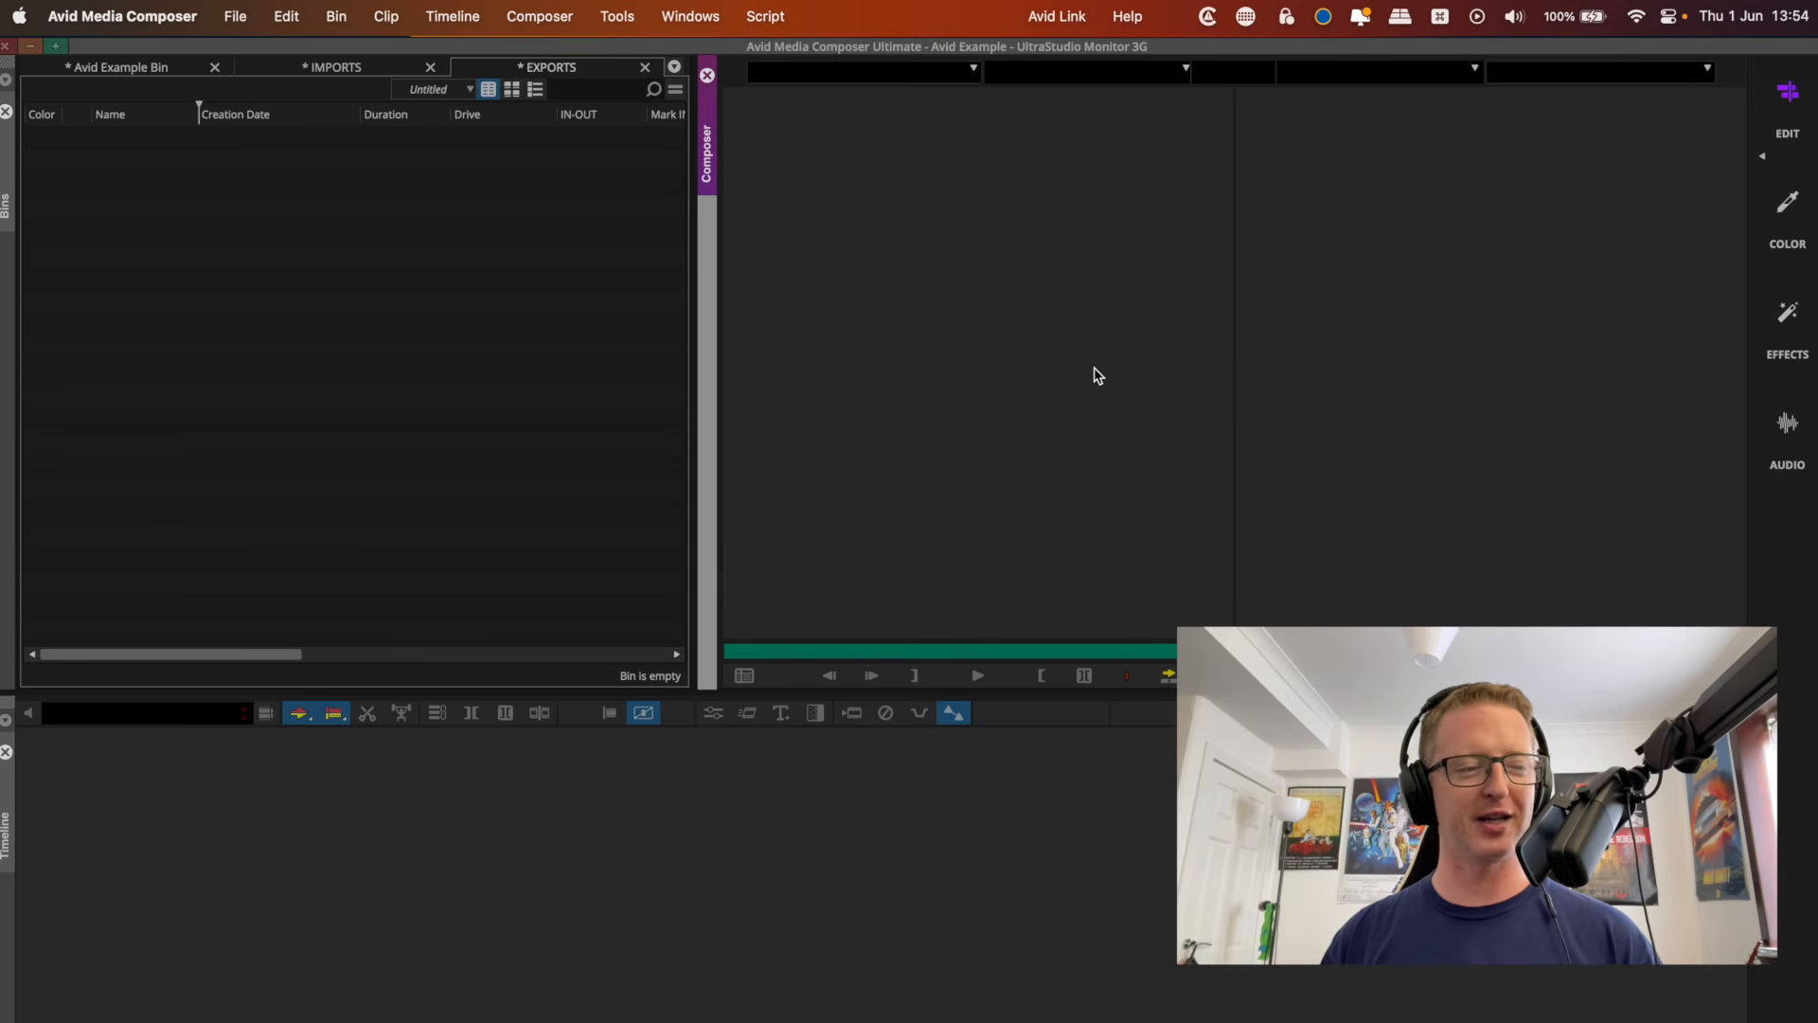
{"action": "left_click", "coordinate": [385, 872]}
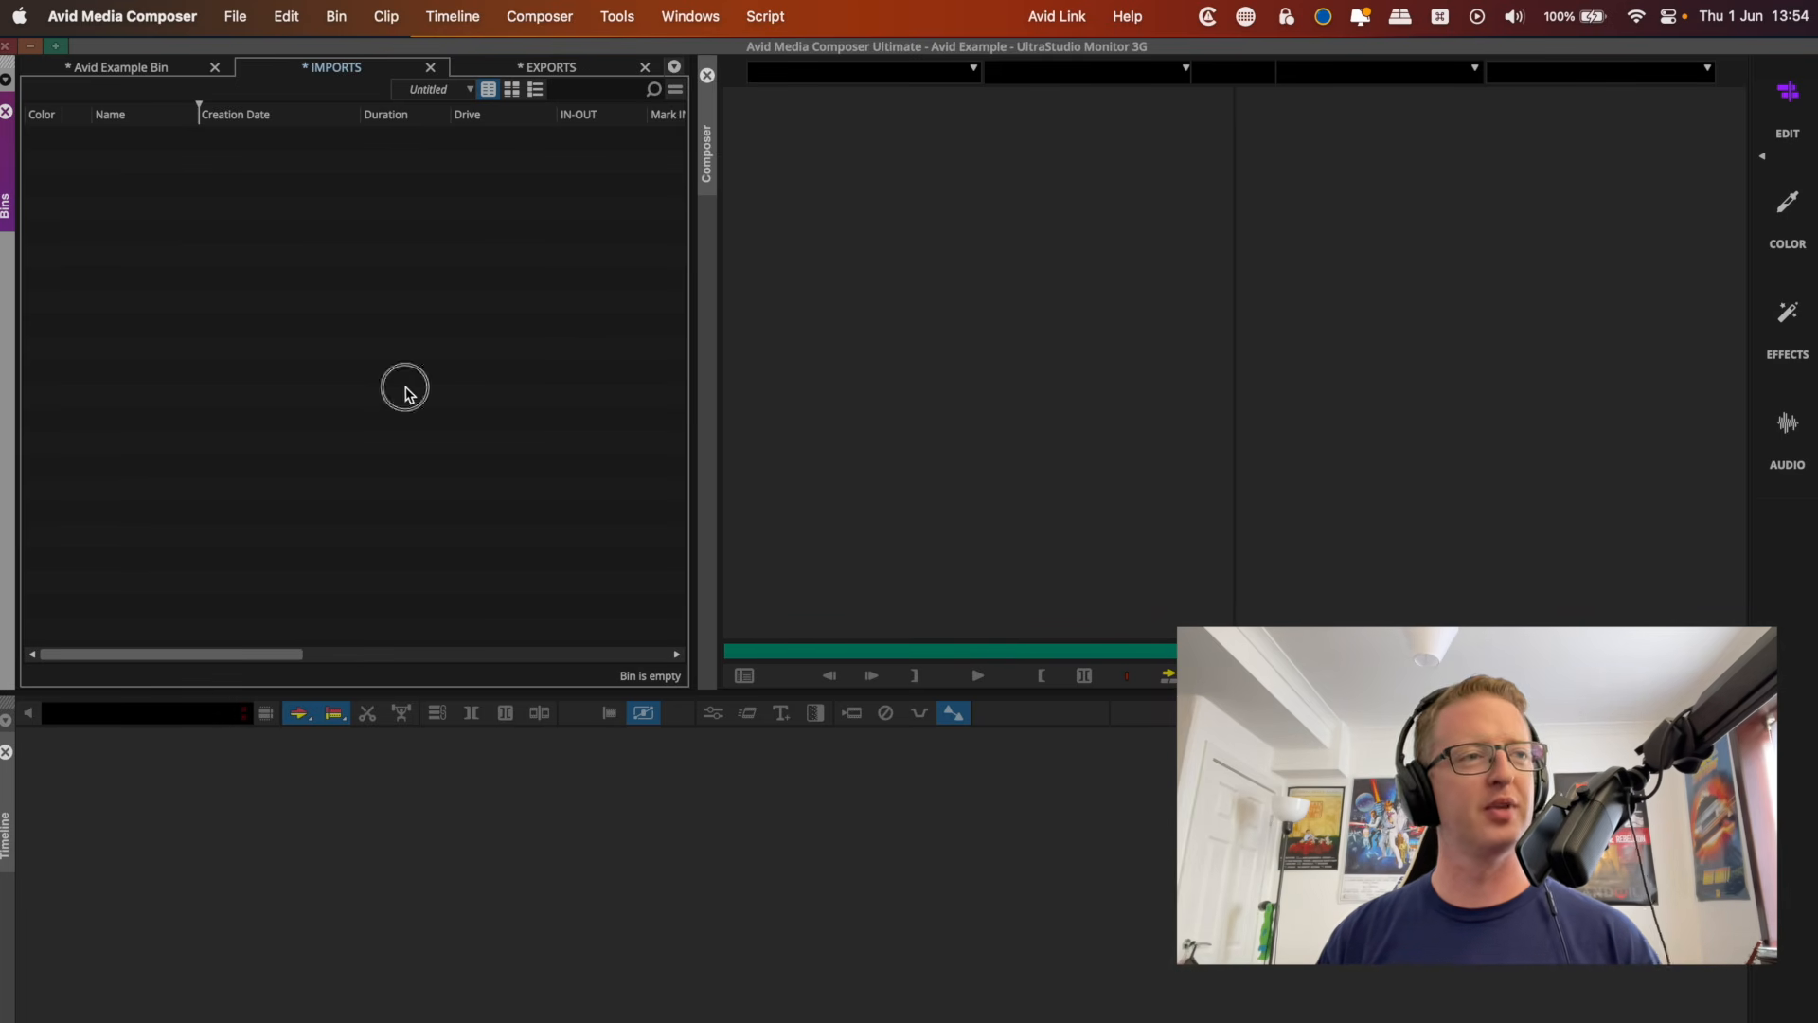
Open the Source Browser and place it, enlarged, over the Bins panel and the Composer.
{"action": "left_click", "coordinate": [235, 10]}
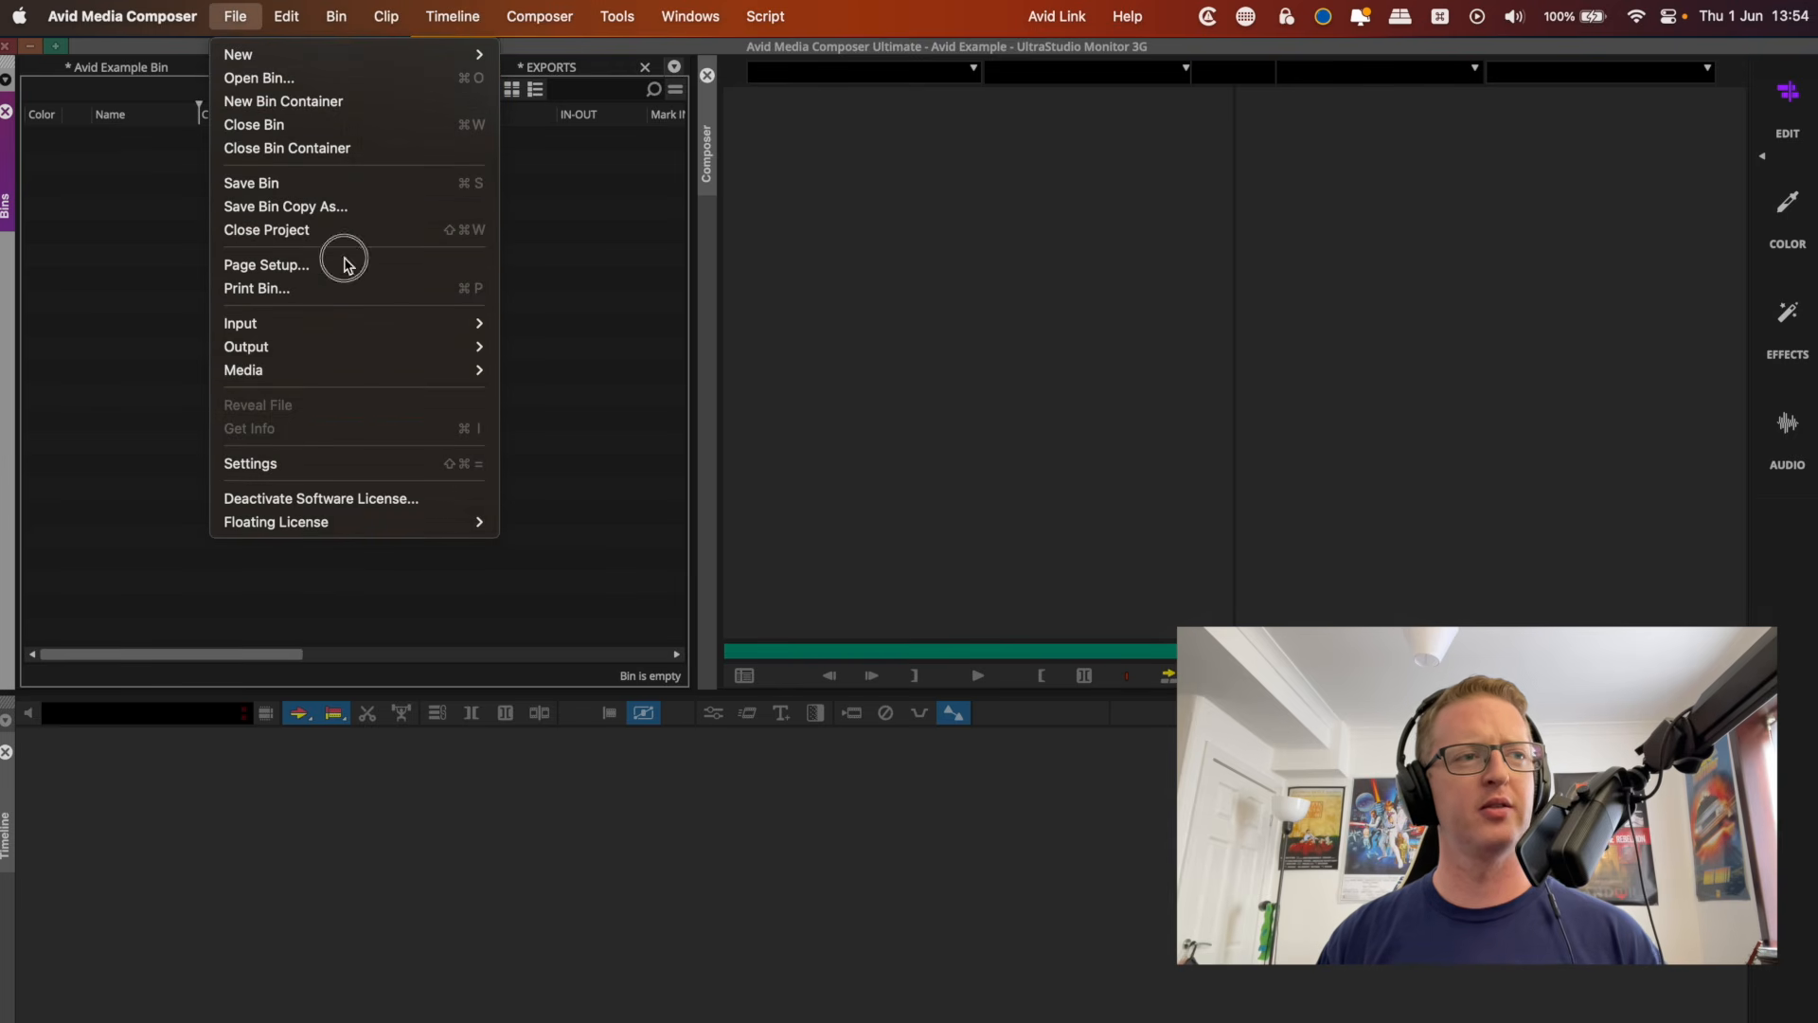
{"action": "mouse_move", "coordinate": [377, 322]}
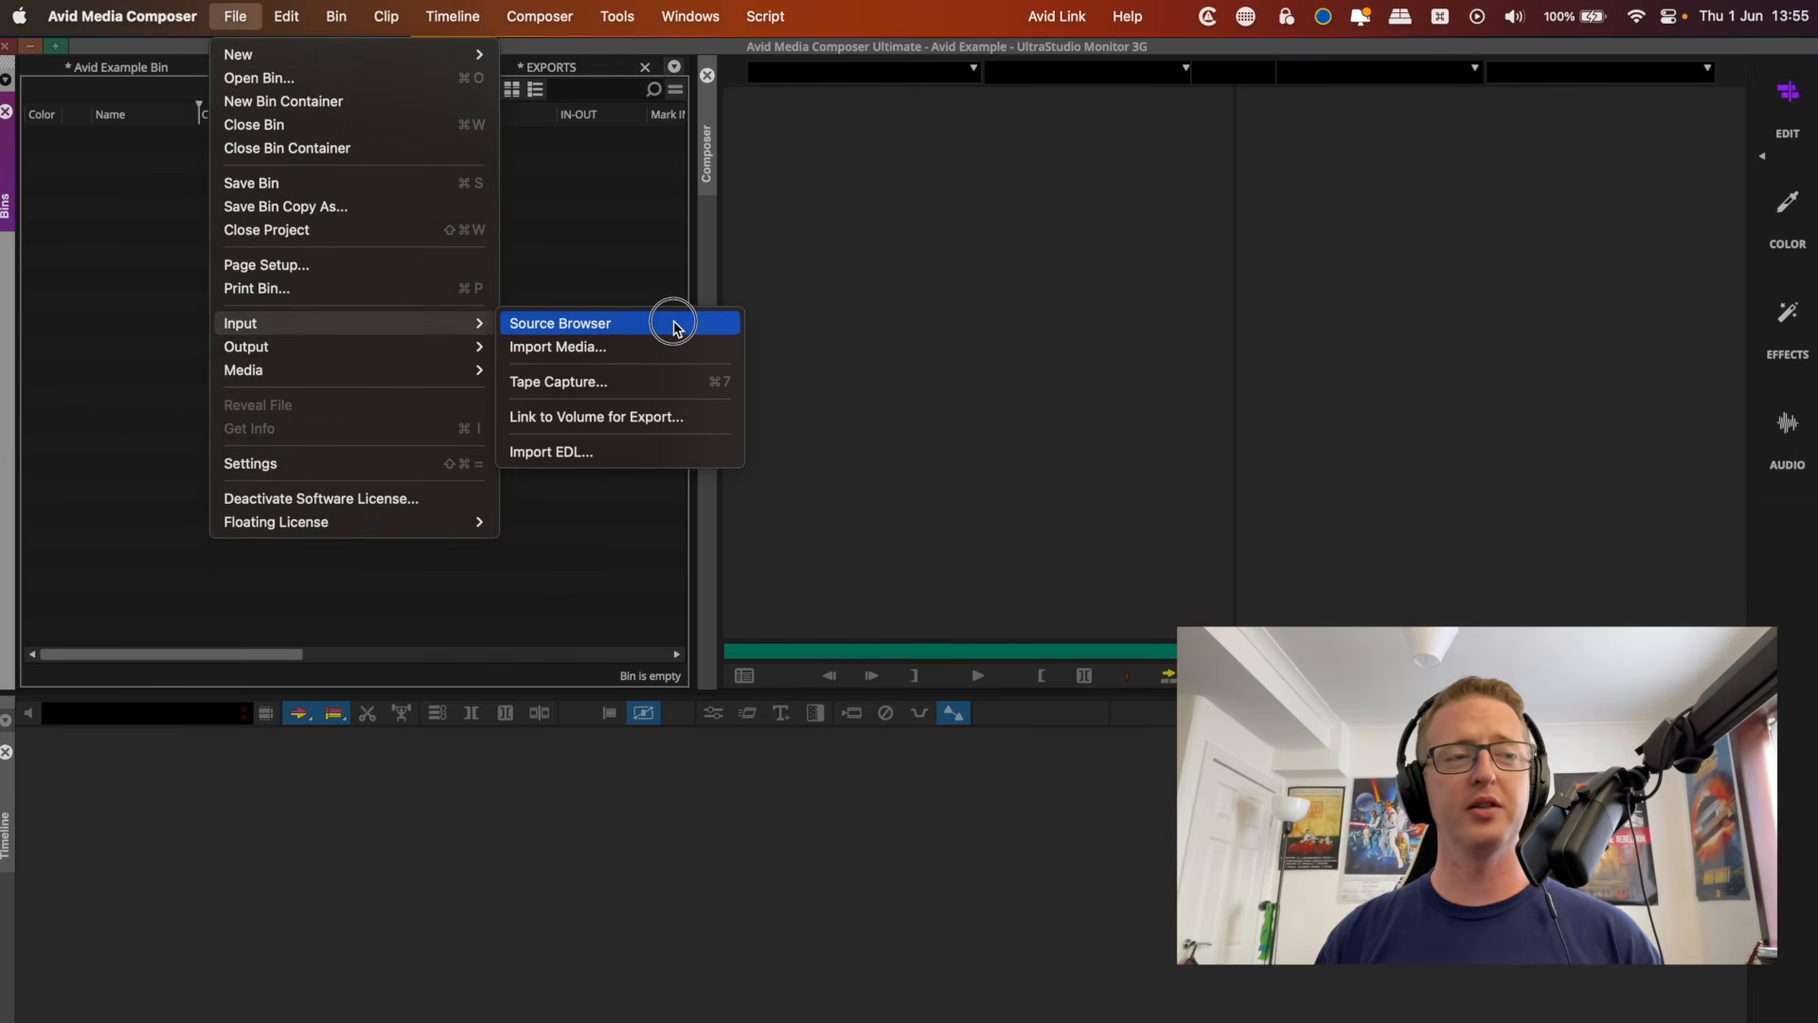
{"action": "mouse_move", "coordinate": [194, 8]}
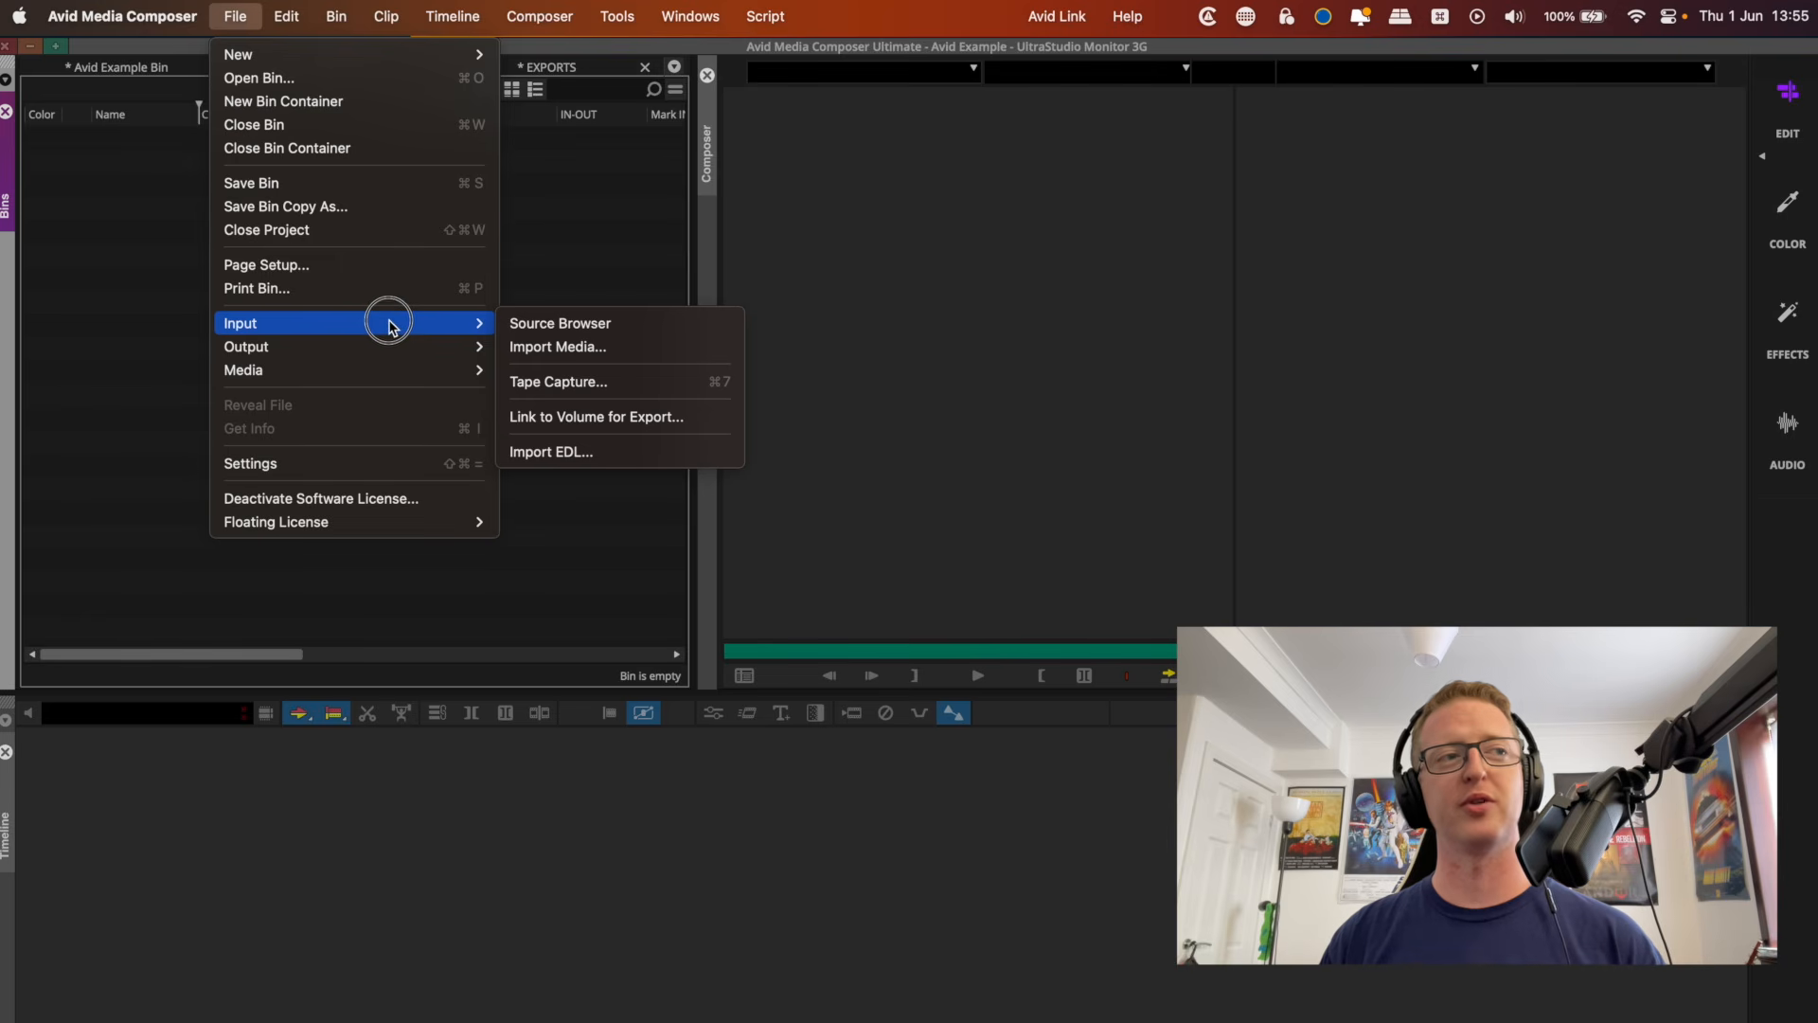
{"action": "left_click", "coordinate": [541, 325]}
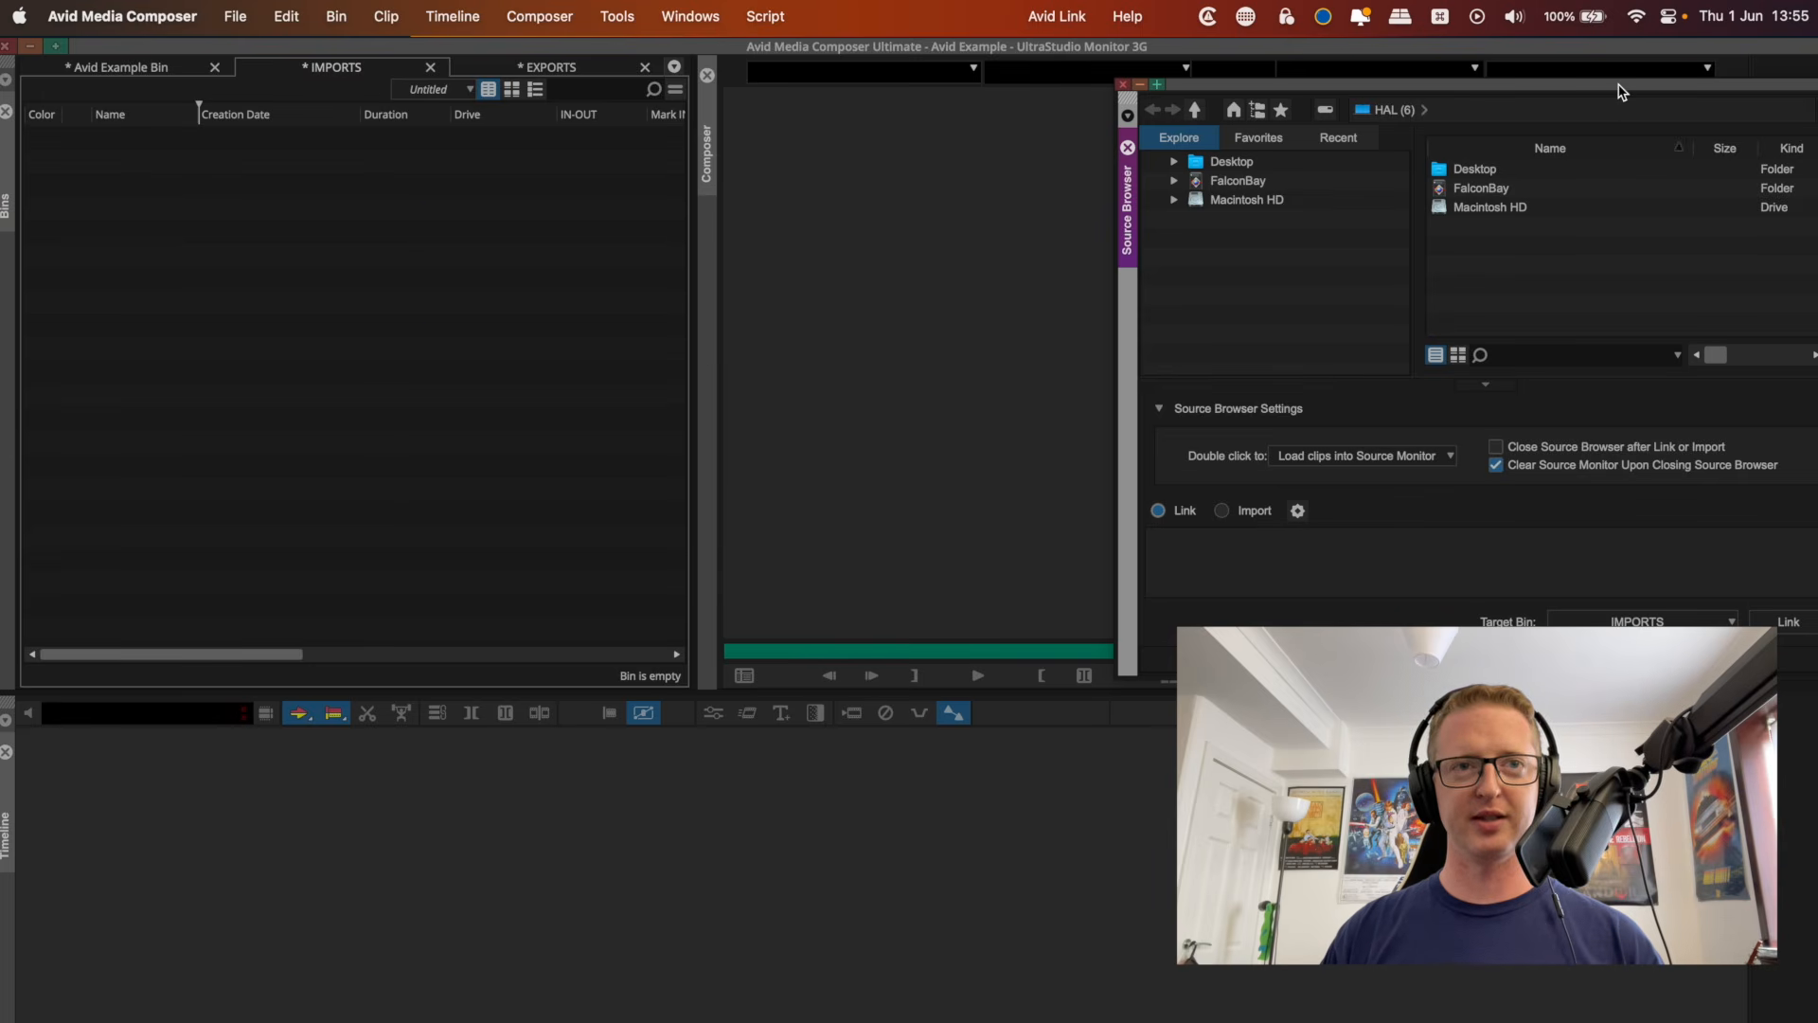
{"action": "left_click_drag", "start_coordinate": [1621, 91], "coordinate": [660, 68]}
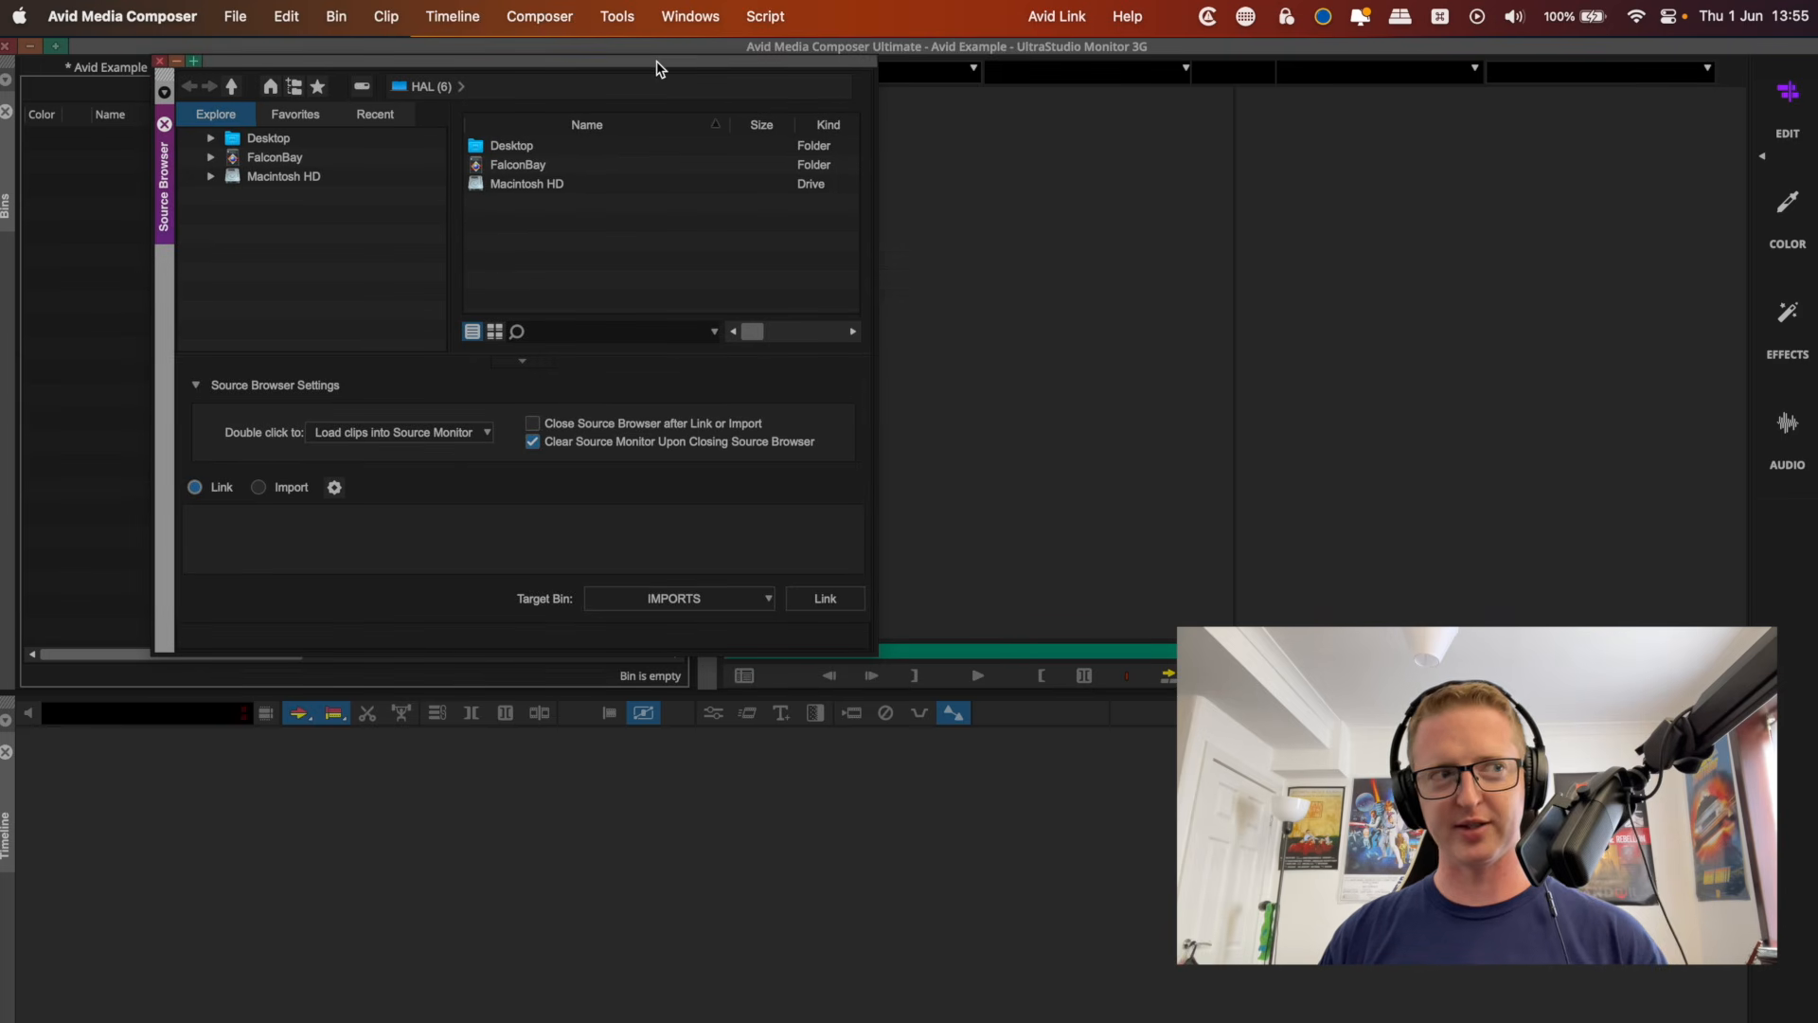
{"action": "left_click_drag", "start_coordinate": [873, 651], "coordinate": [1572, 979]}
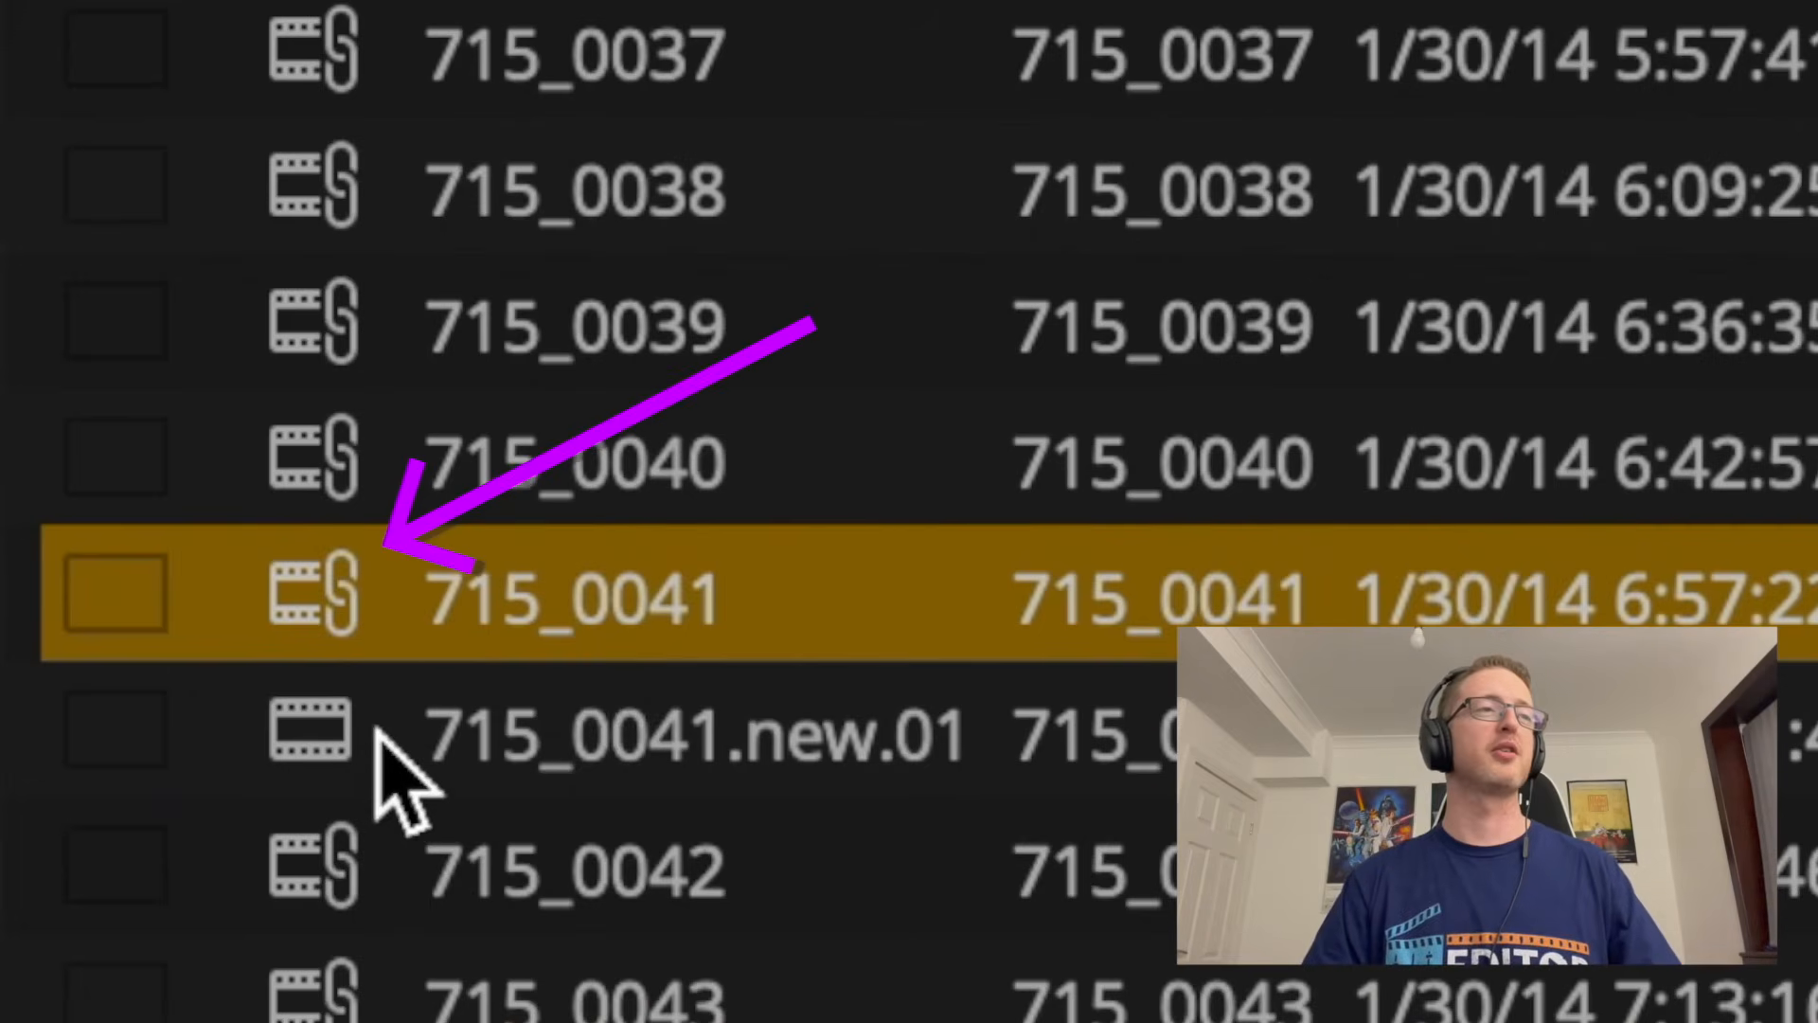
Select the four 2022_11 .mov files in the 034_Proxy_Workflow folder of the Source Browser.
{"action": "left_click", "coordinate": [398, 757]}
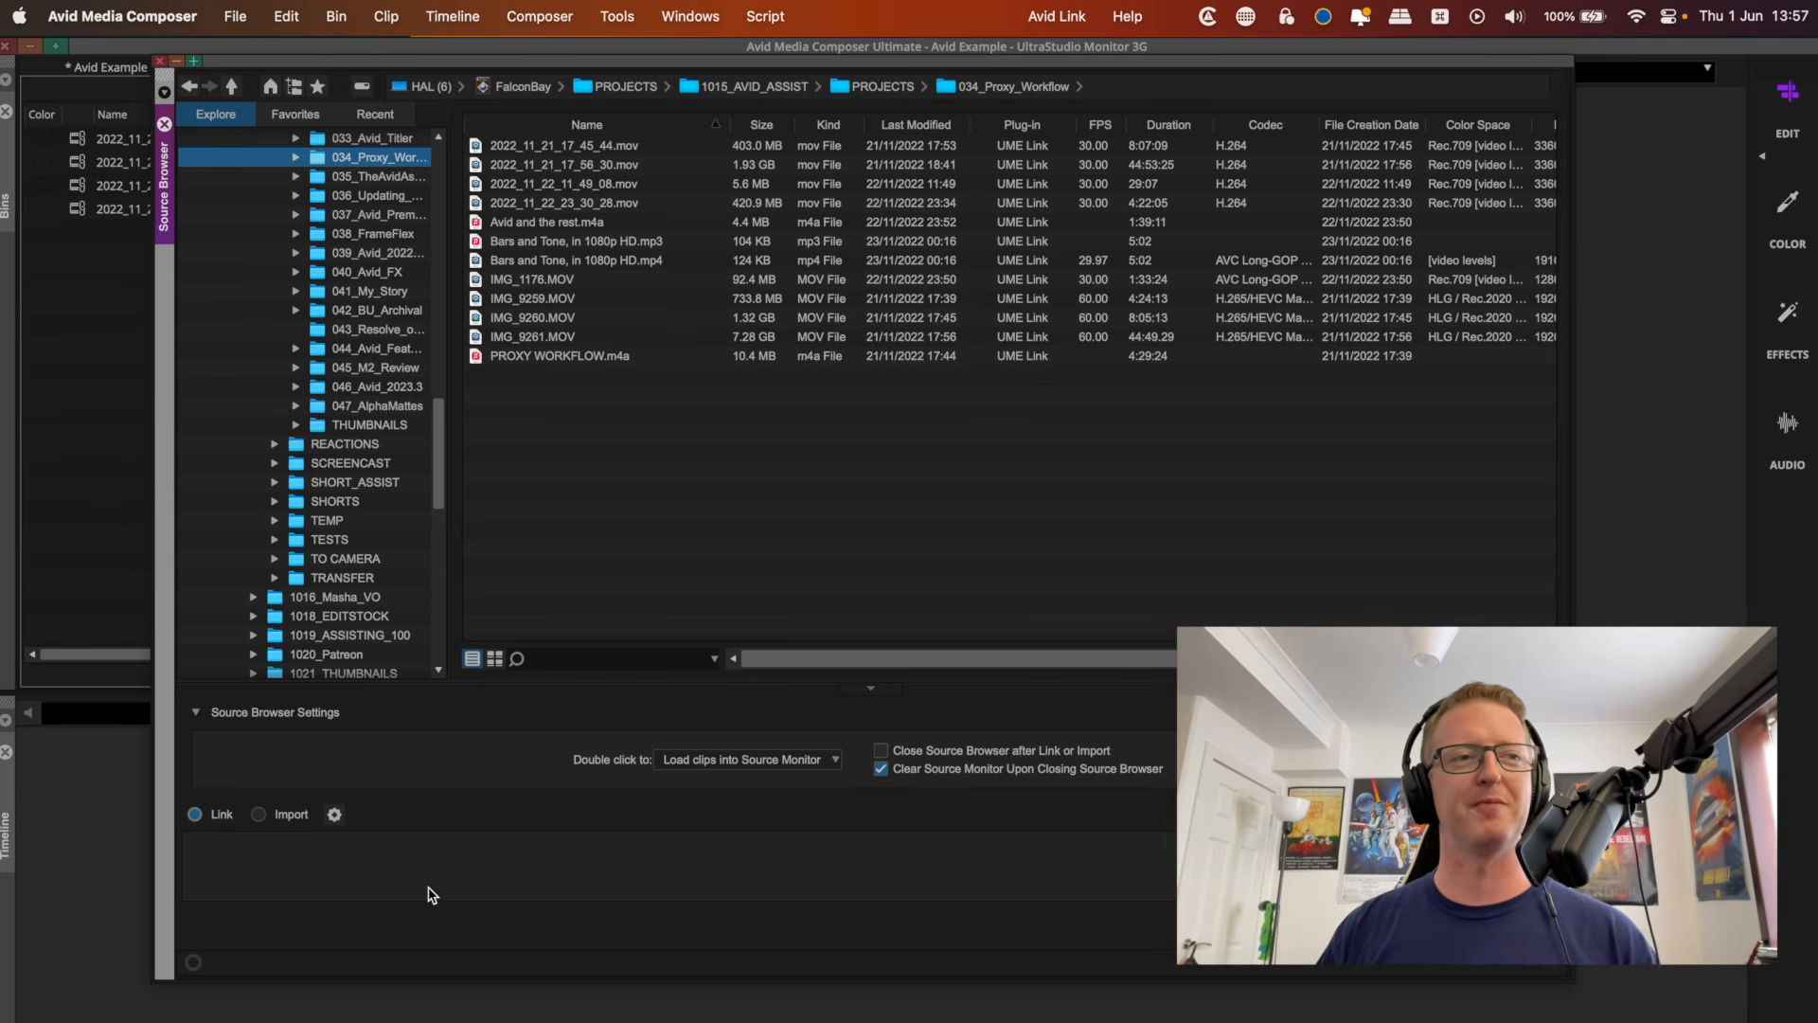
{"action": "left_click", "coordinate": [631, 202]}
{"action": "left_click", "coordinate": [646, 147], "text": "shift"}
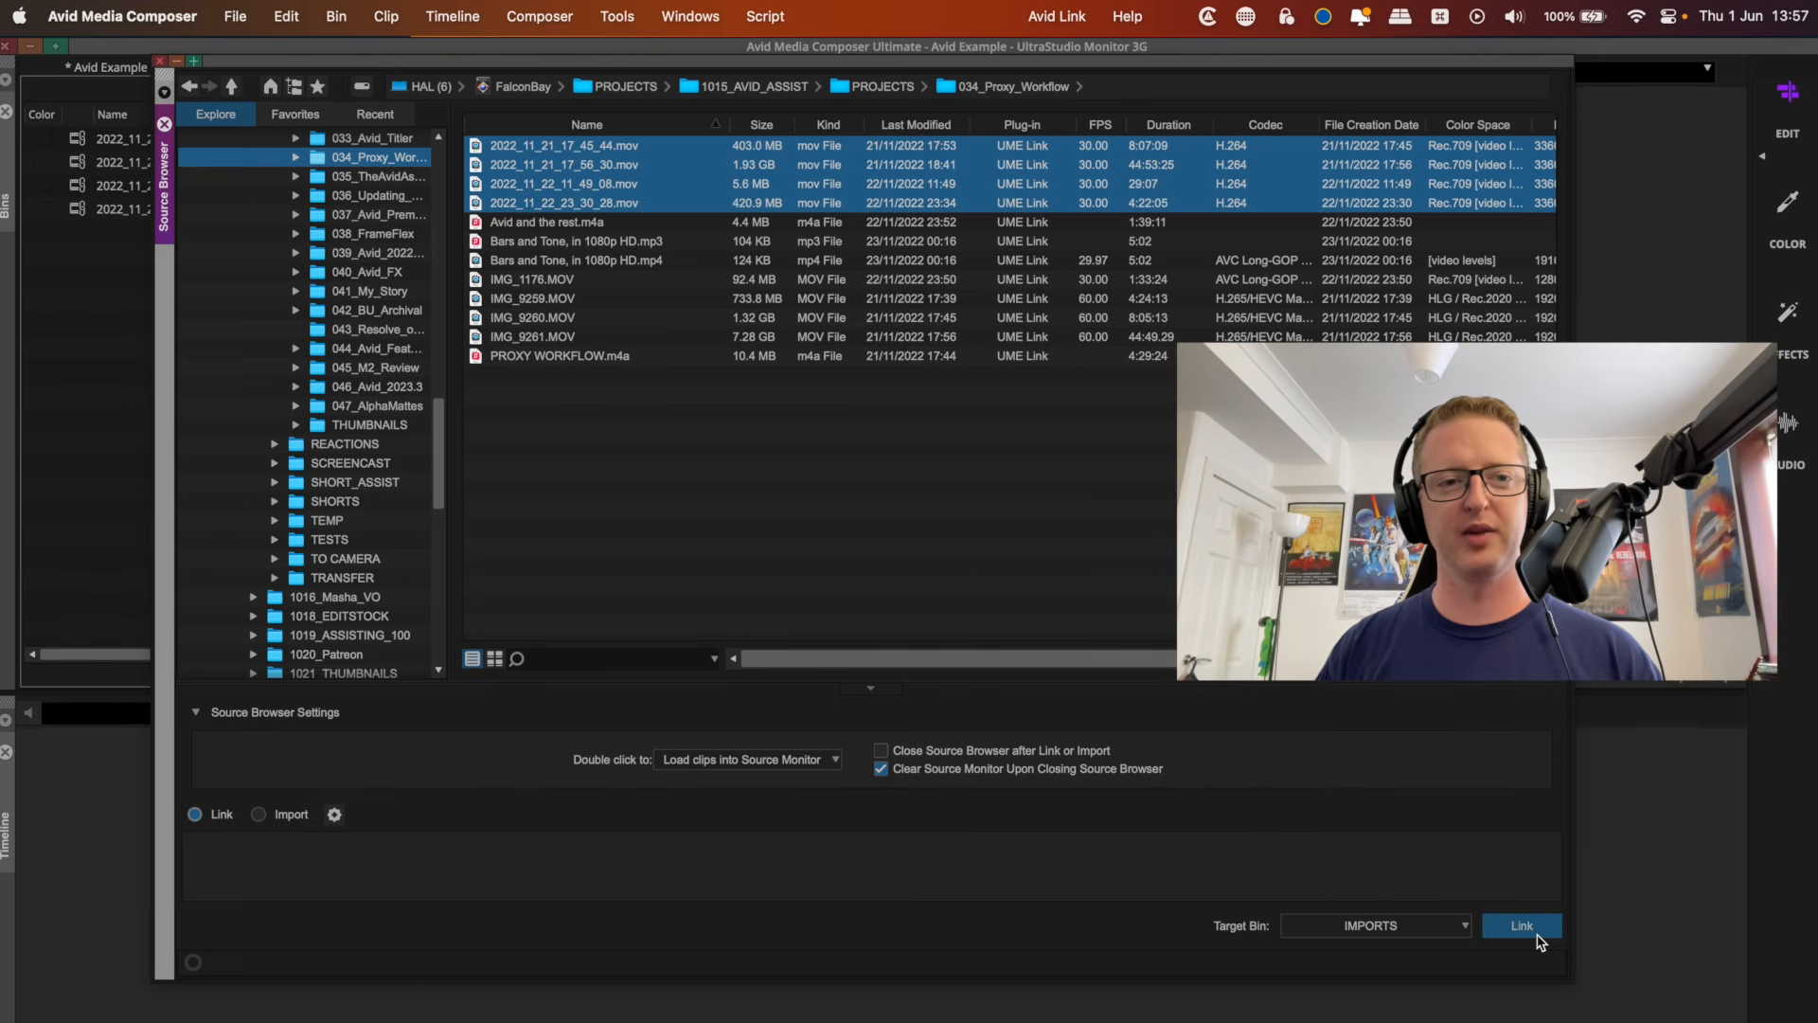
Review the target bin options for linking while keeping IMPORTS, and close the Source Browser.
{"action": "left_click", "coordinate": [1459, 931]}
{"action": "left_click", "coordinate": [1157, 936]}
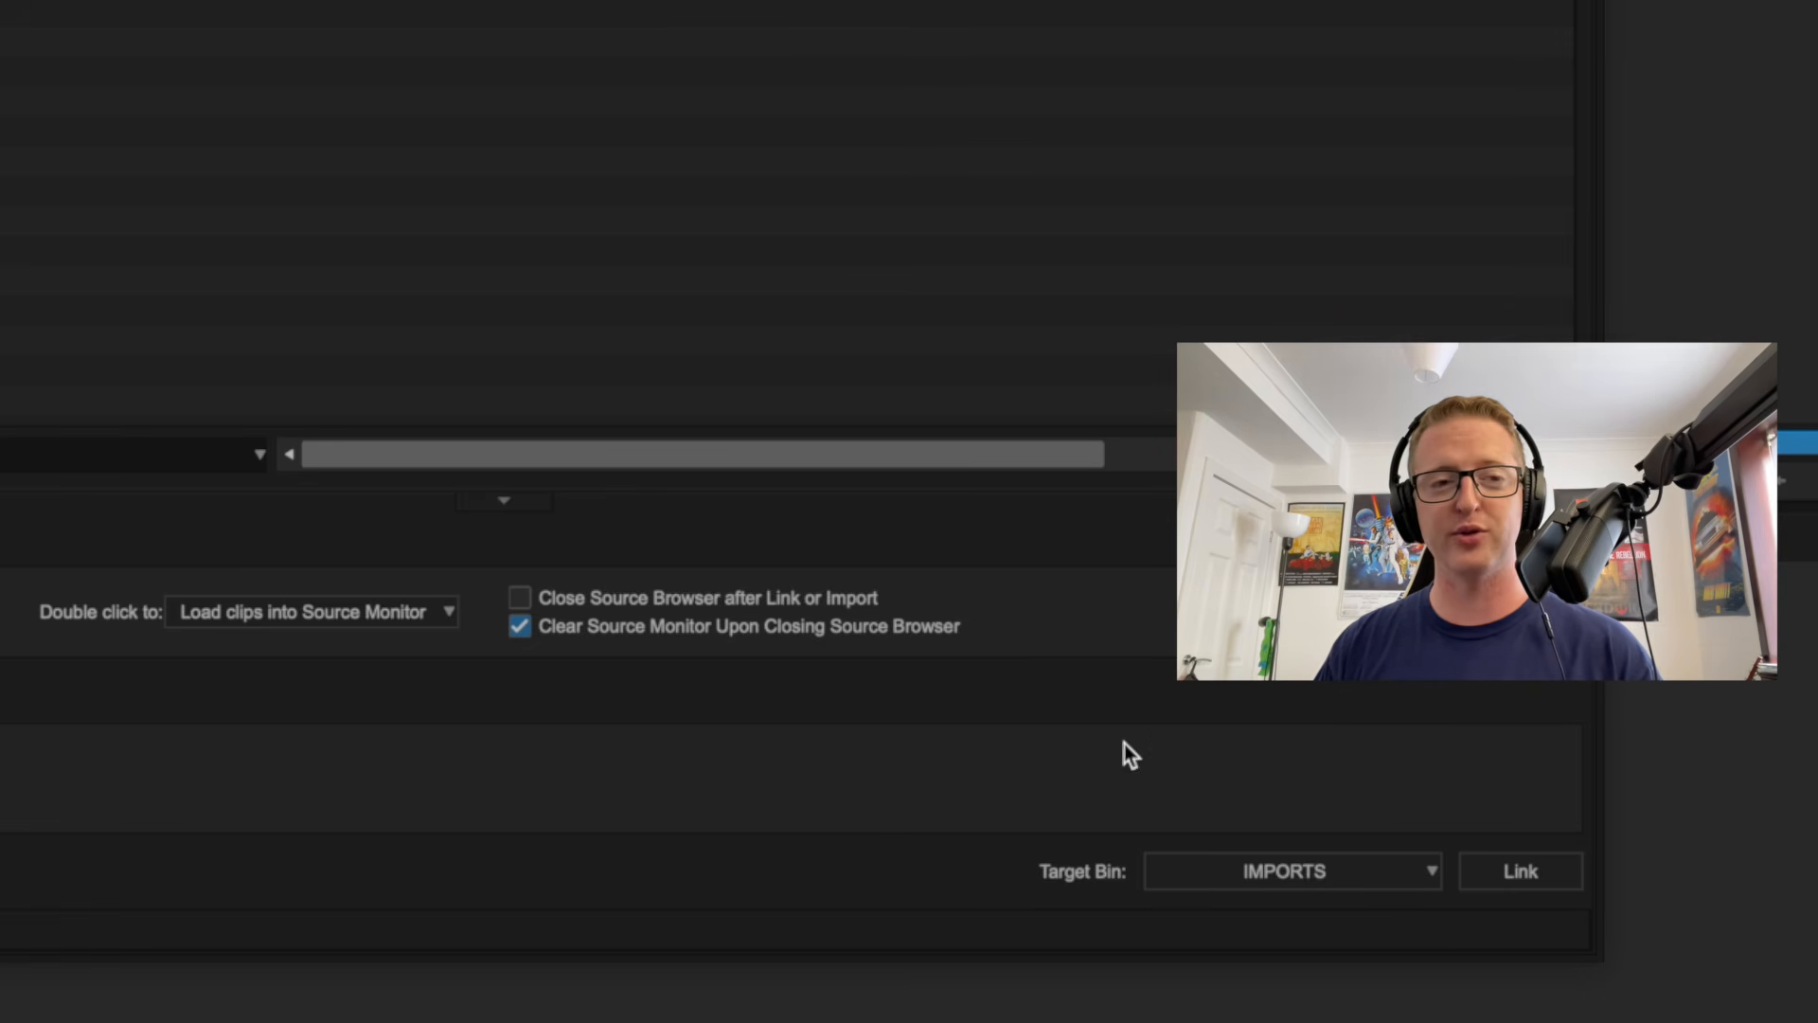
{"action": "left_click", "coordinate": [1390, 864]}
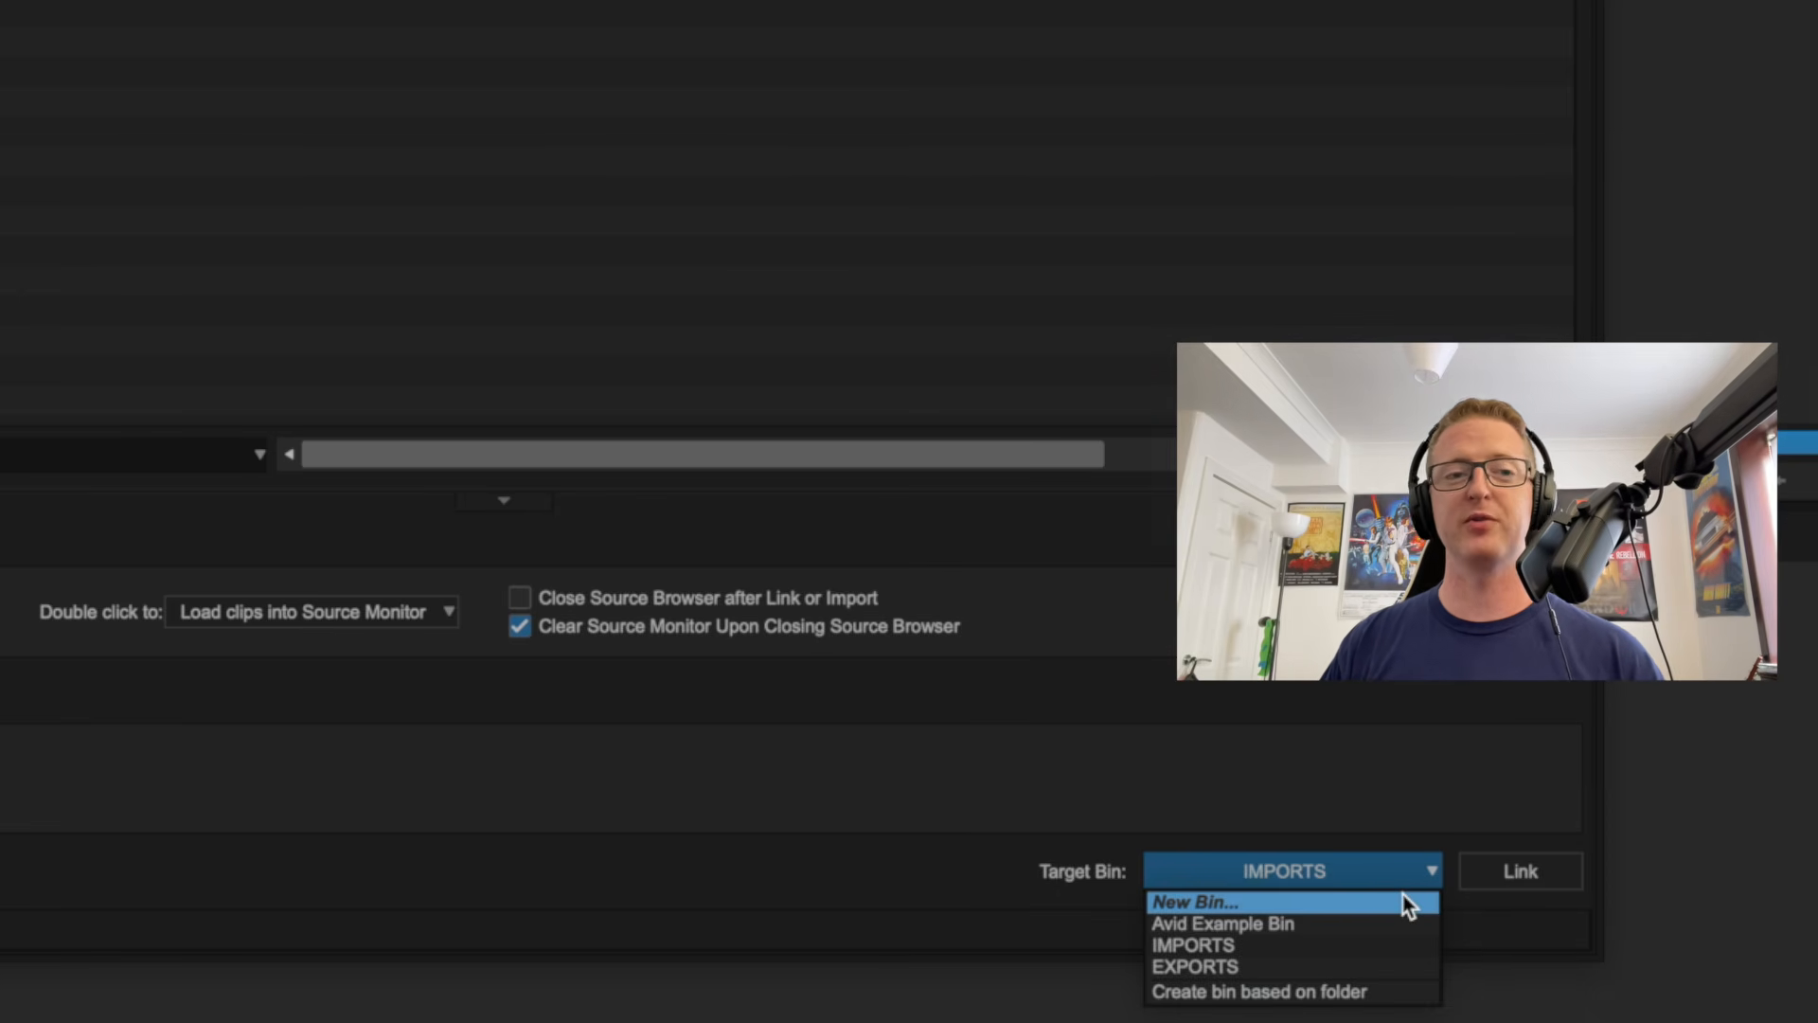
{"action": "left_click", "coordinate": [1441, 717]}
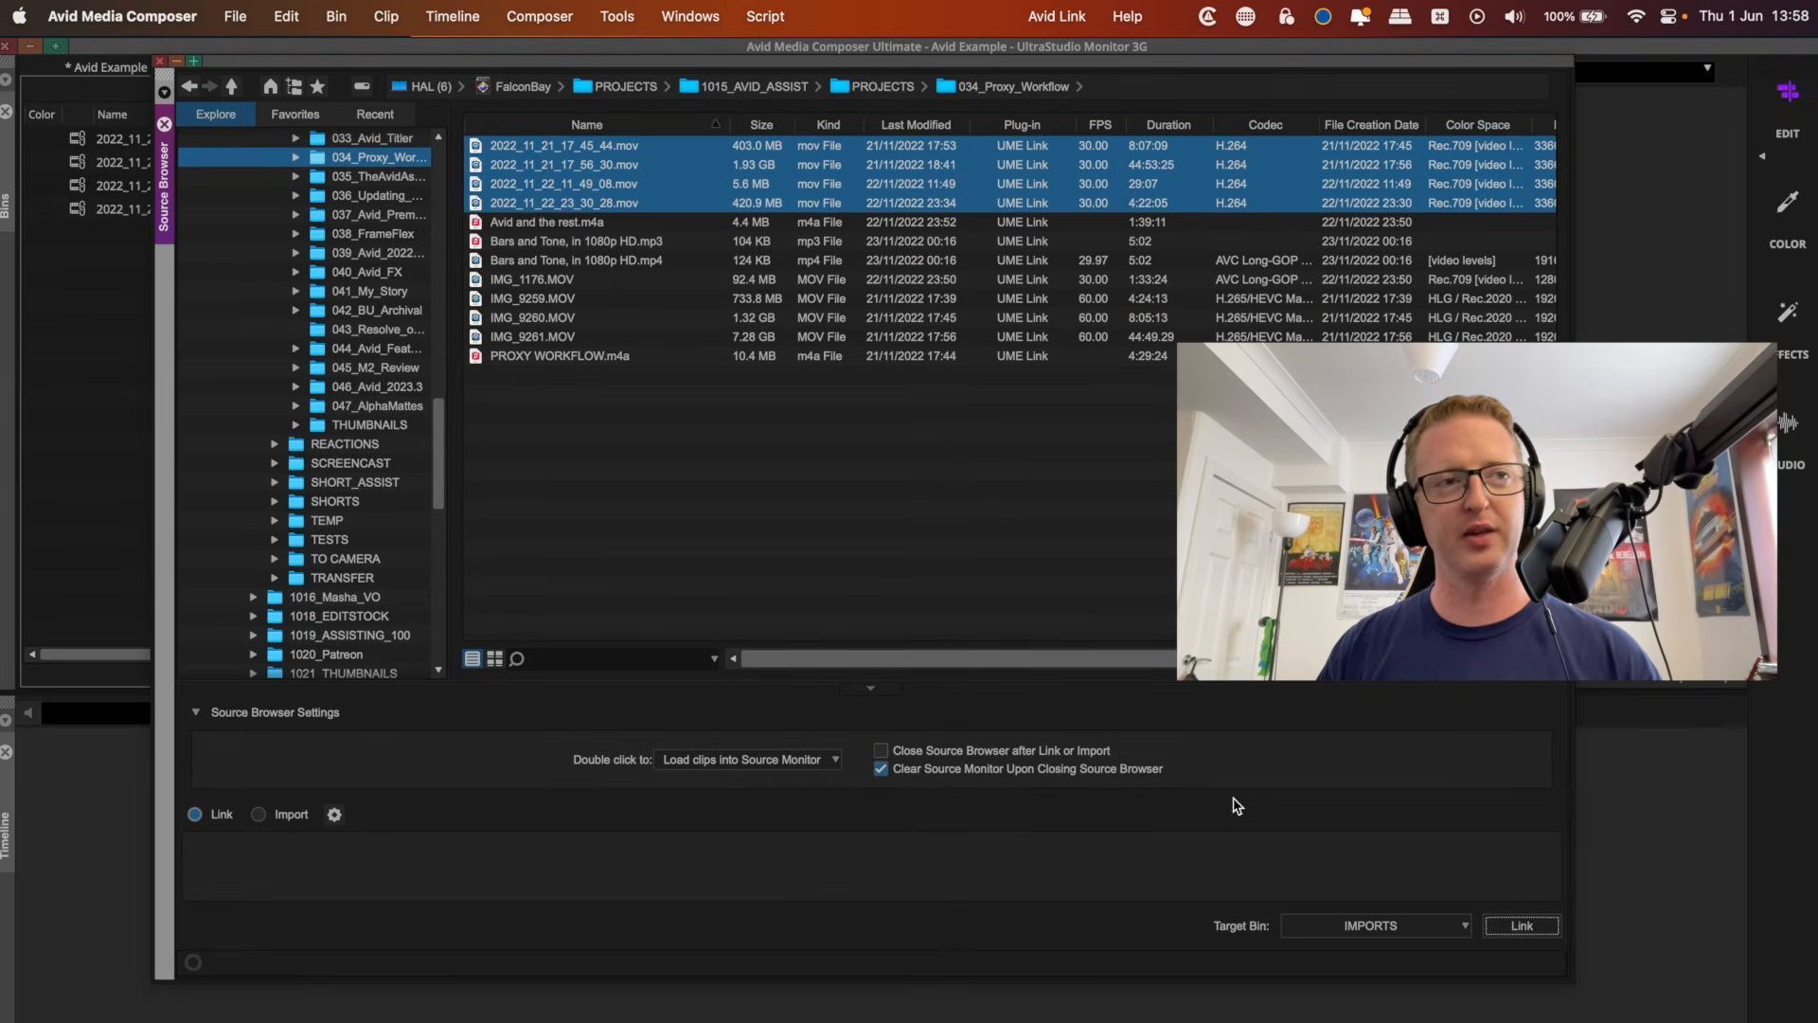
{"action": "left_click", "coordinate": [164, 126]}
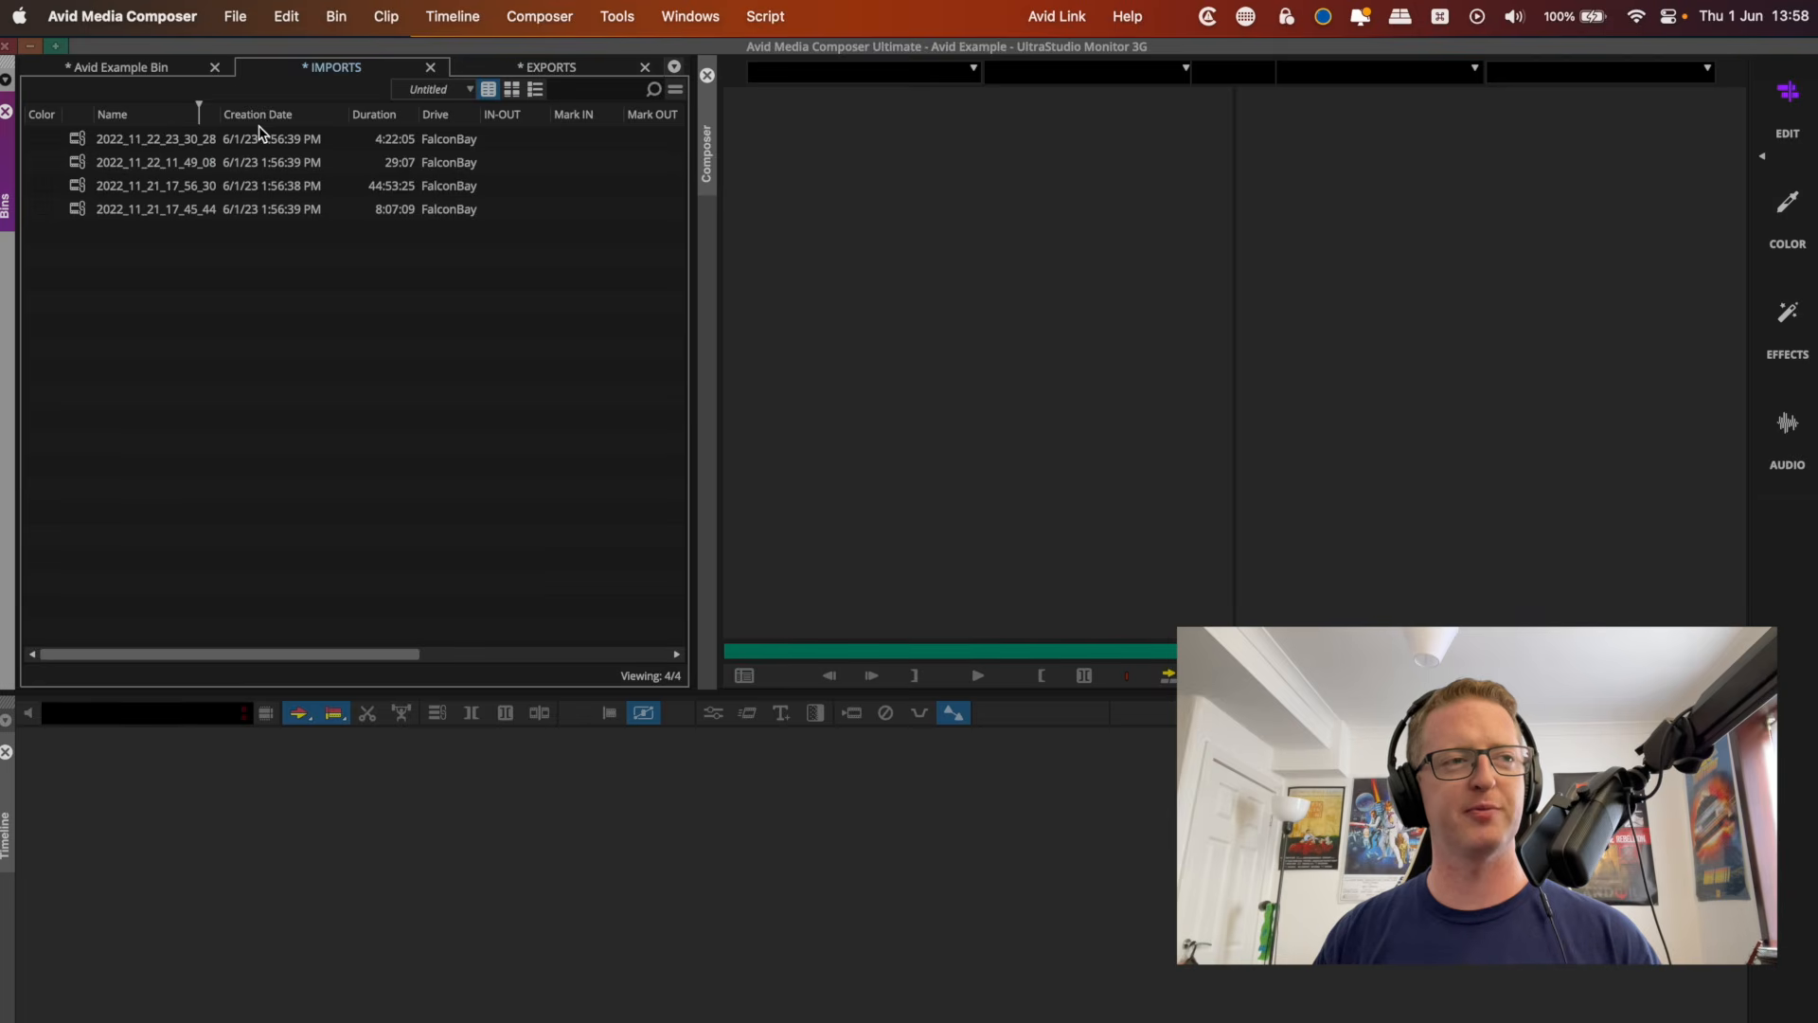
Load the four linked clips of the IMPORTS bin one after another into the source monitor to preview them.
{"action": "double_click", "coordinate": [77, 163]}
{"action": "double_click", "coordinate": [78, 140]}
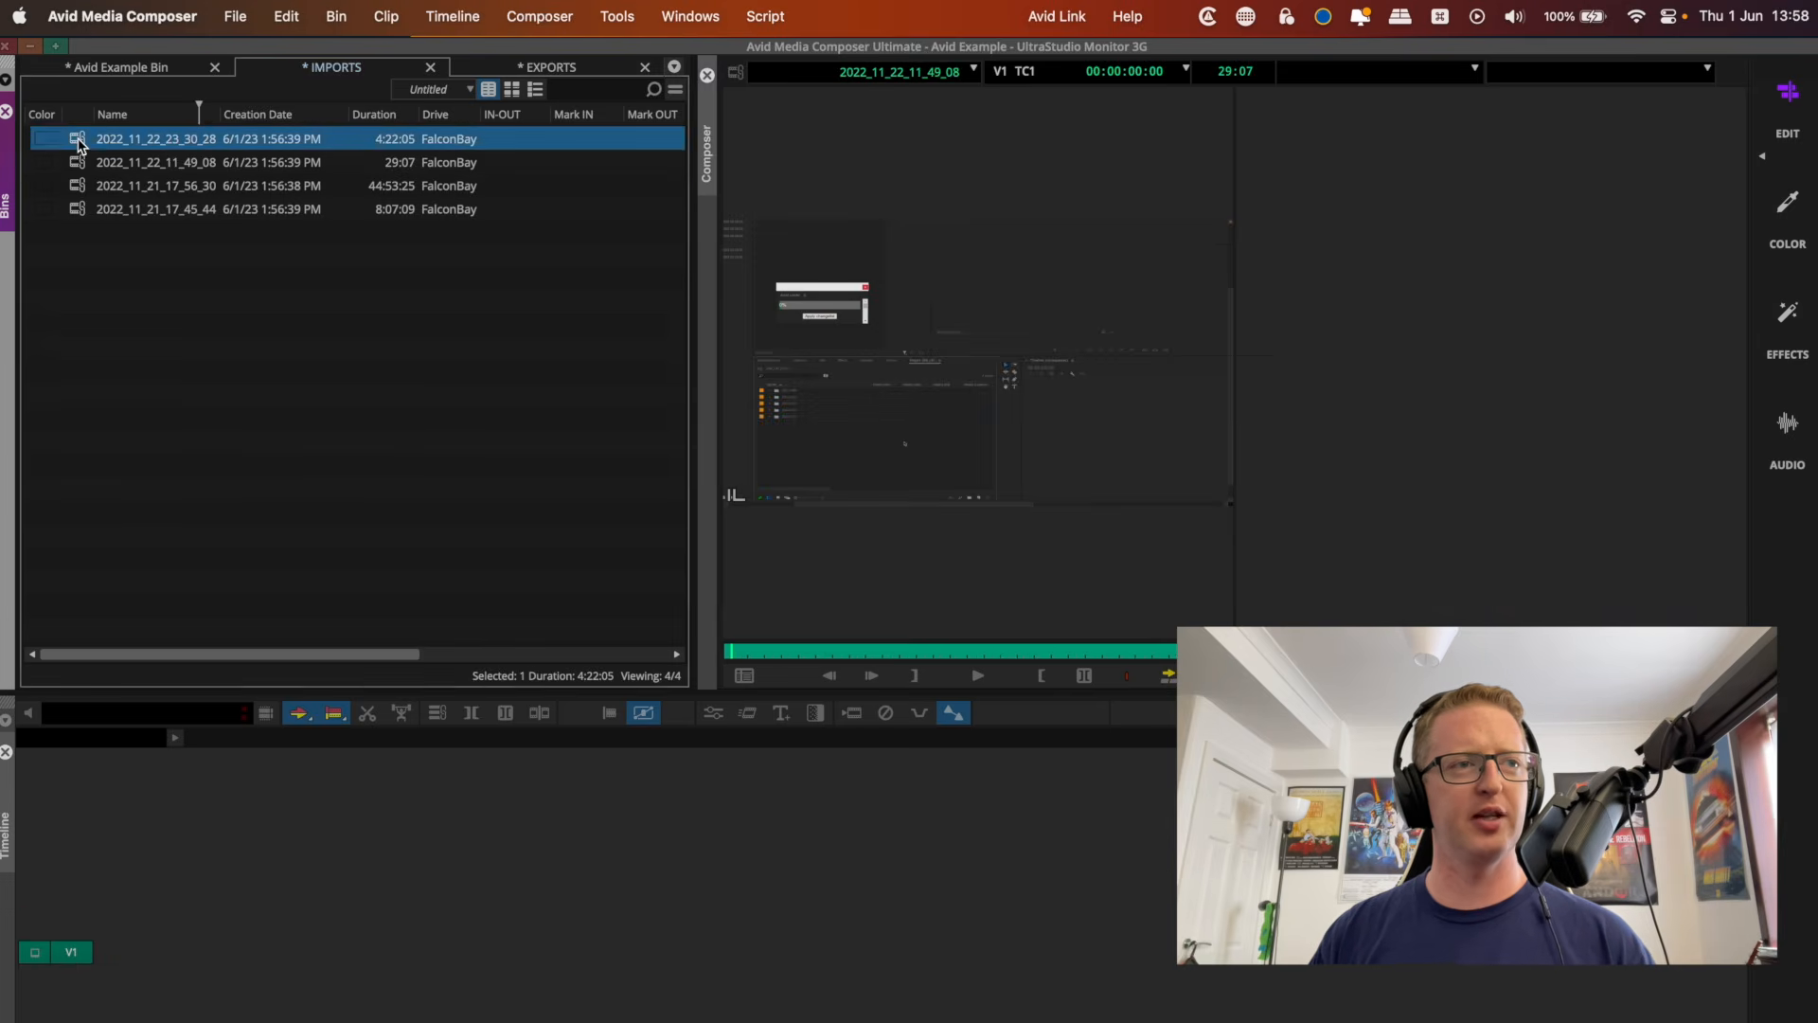
{"action": "double_click", "coordinate": [78, 163]}
{"action": "double_click", "coordinate": [77, 207]}
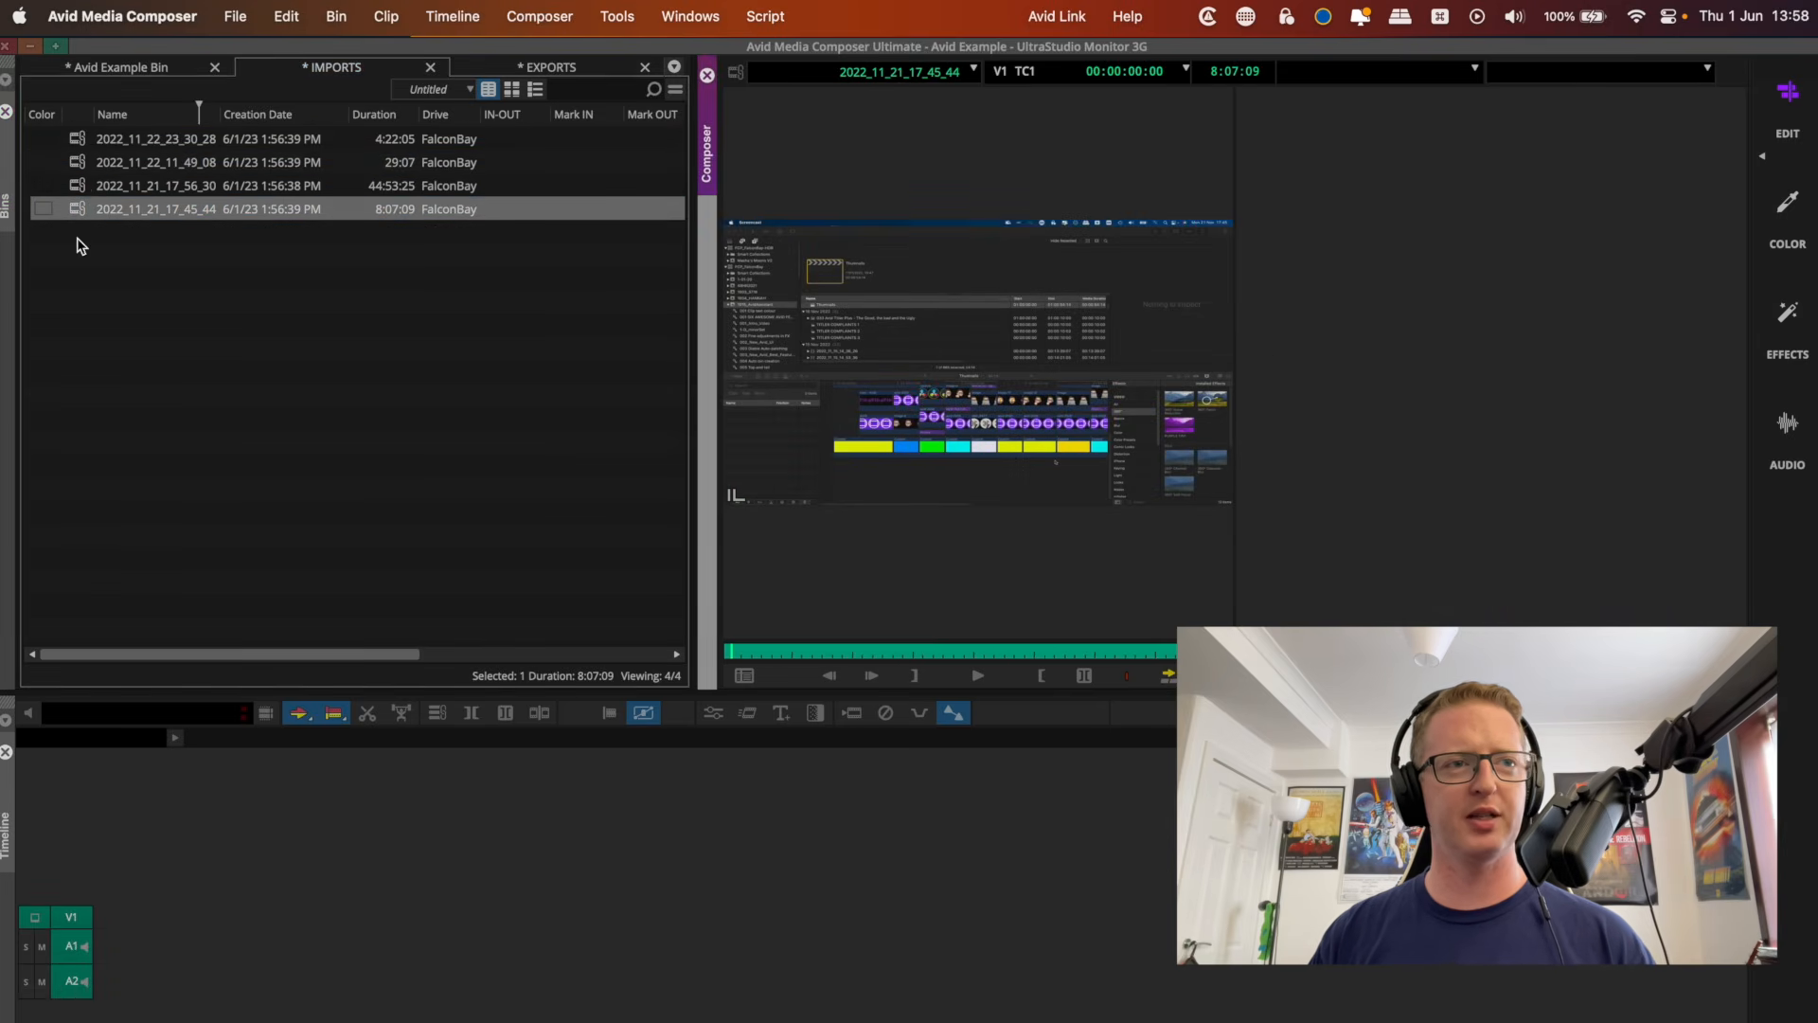
{"action": "double_click", "coordinate": [80, 183]}
{"action": "double_click", "coordinate": [77, 163]}
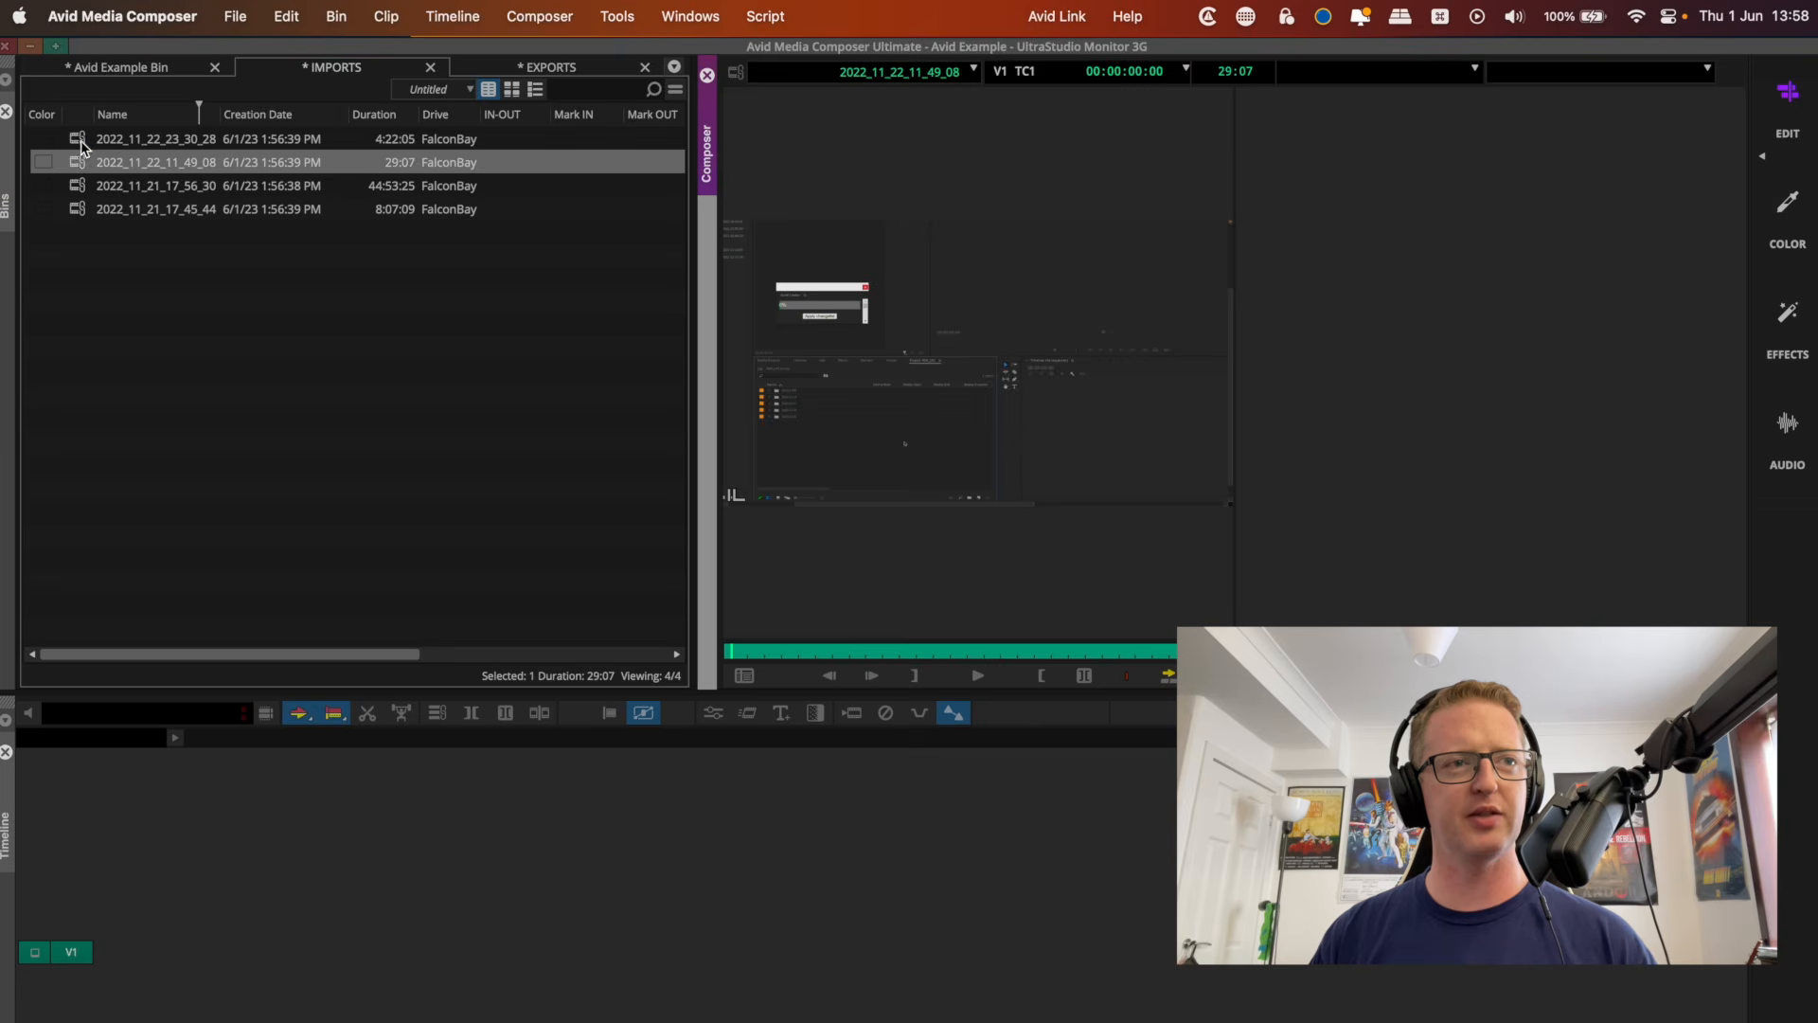
Load the 2022_11_22_23_30_28 and 2022_11_22_11_49_08 clips of the IMPORTS bin in turn into the source monitor.
{"action": "double_click", "coordinate": [76, 139]}
{"action": "left_click", "coordinate": [80, 164]}
{"action": "double_click", "coordinate": [80, 164]}
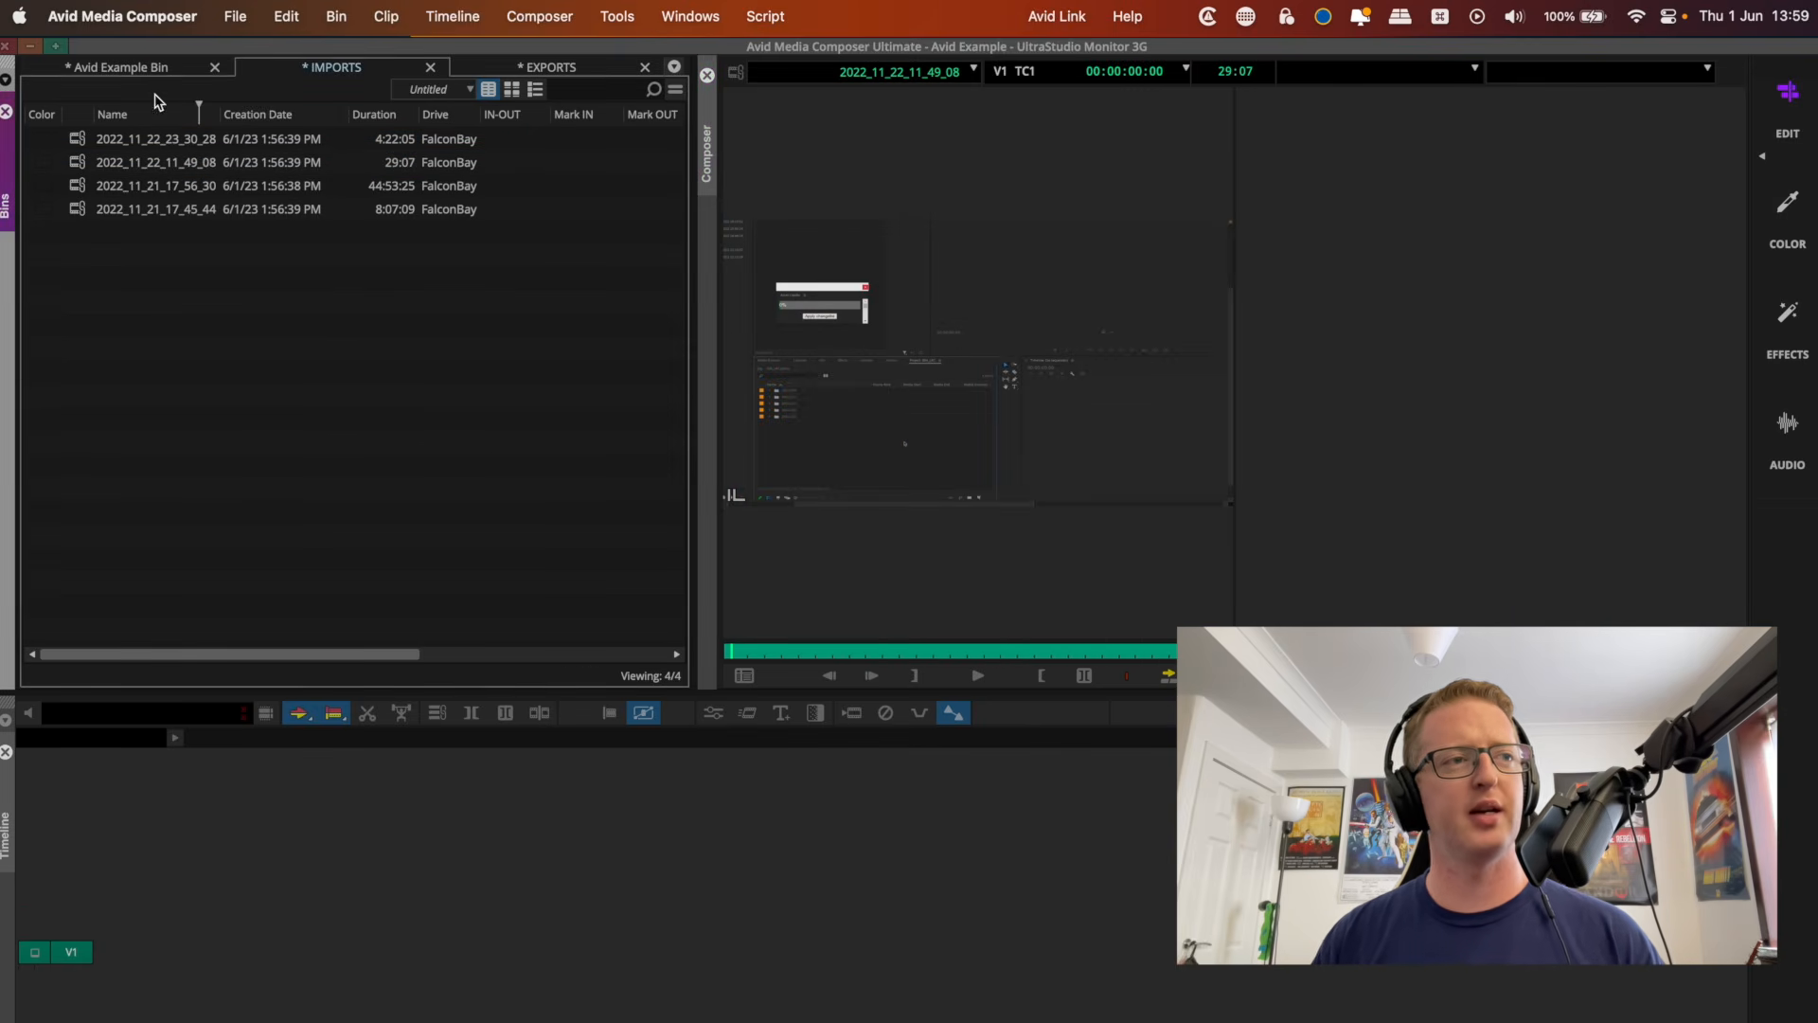
Create a new sequence from the Default Template in Avid Example Bin and fit the bin's columns to their contents.
{"action": "left_click", "coordinate": [140, 67]}
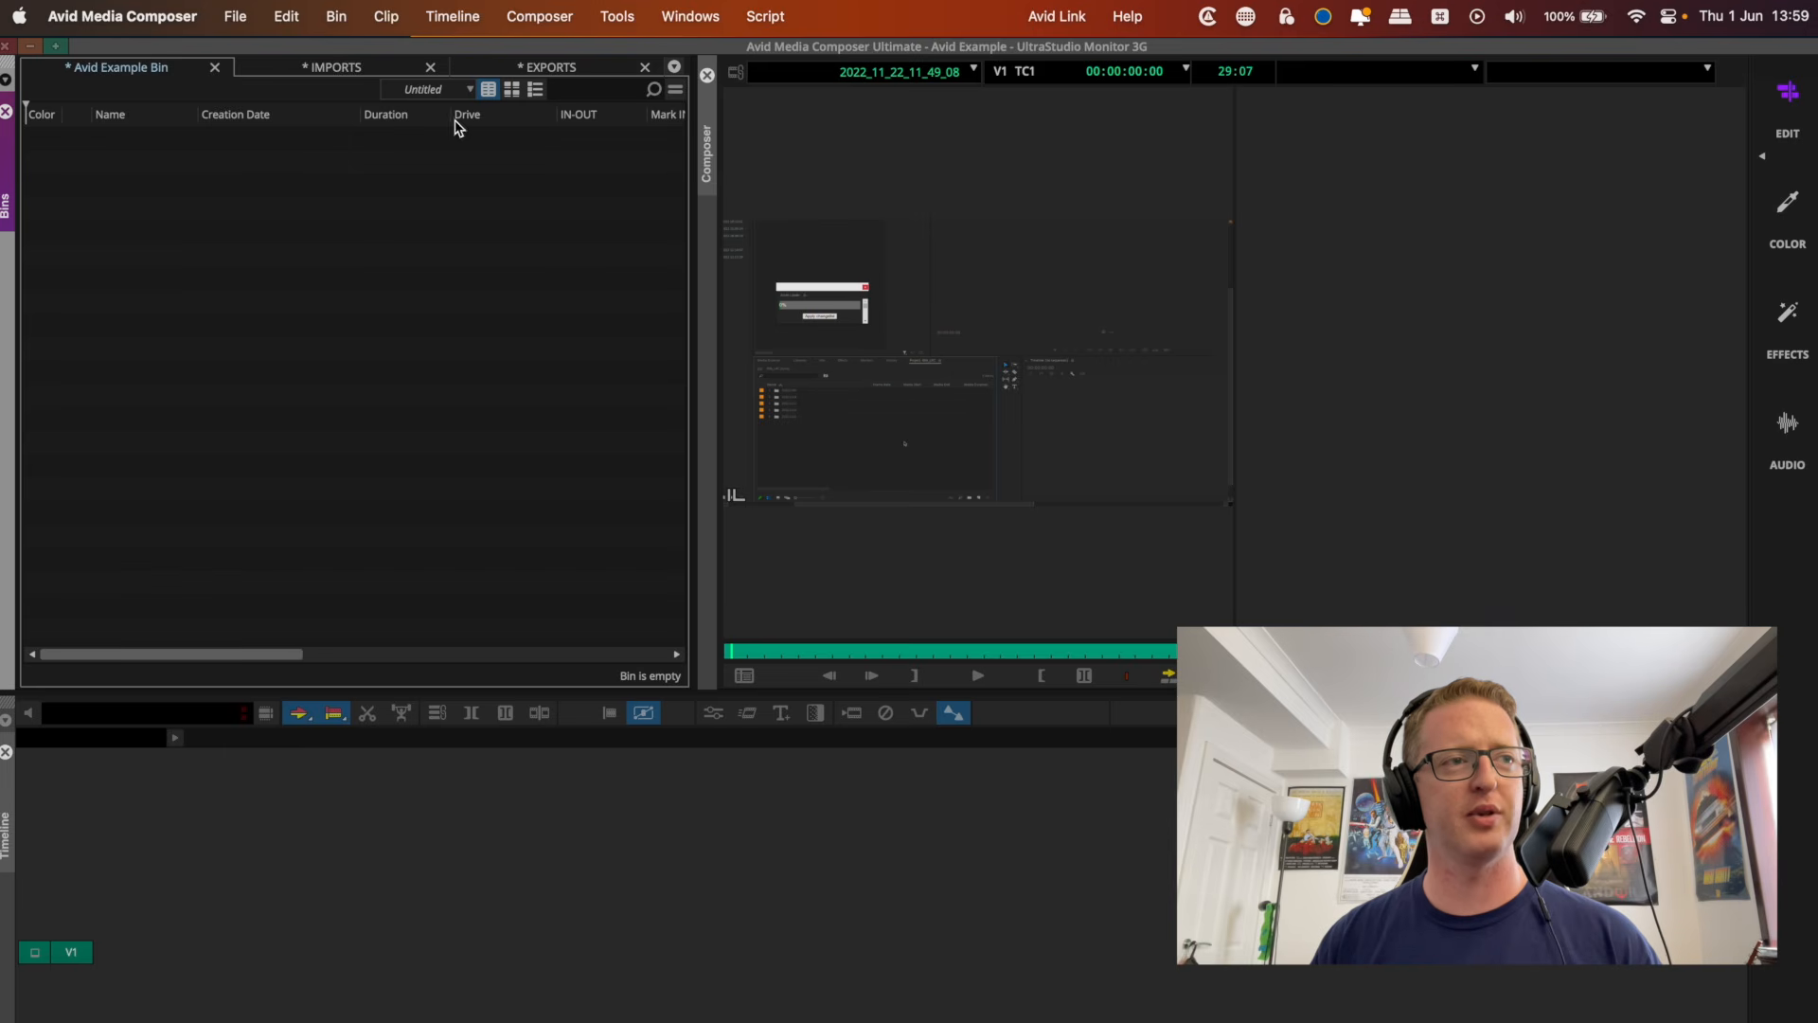
{"action": "left_click", "coordinate": [453, 17]}
{"action": "mouse_move", "coordinate": [475, 53]}
{"action": "mouse_move", "coordinate": [778, 58]}
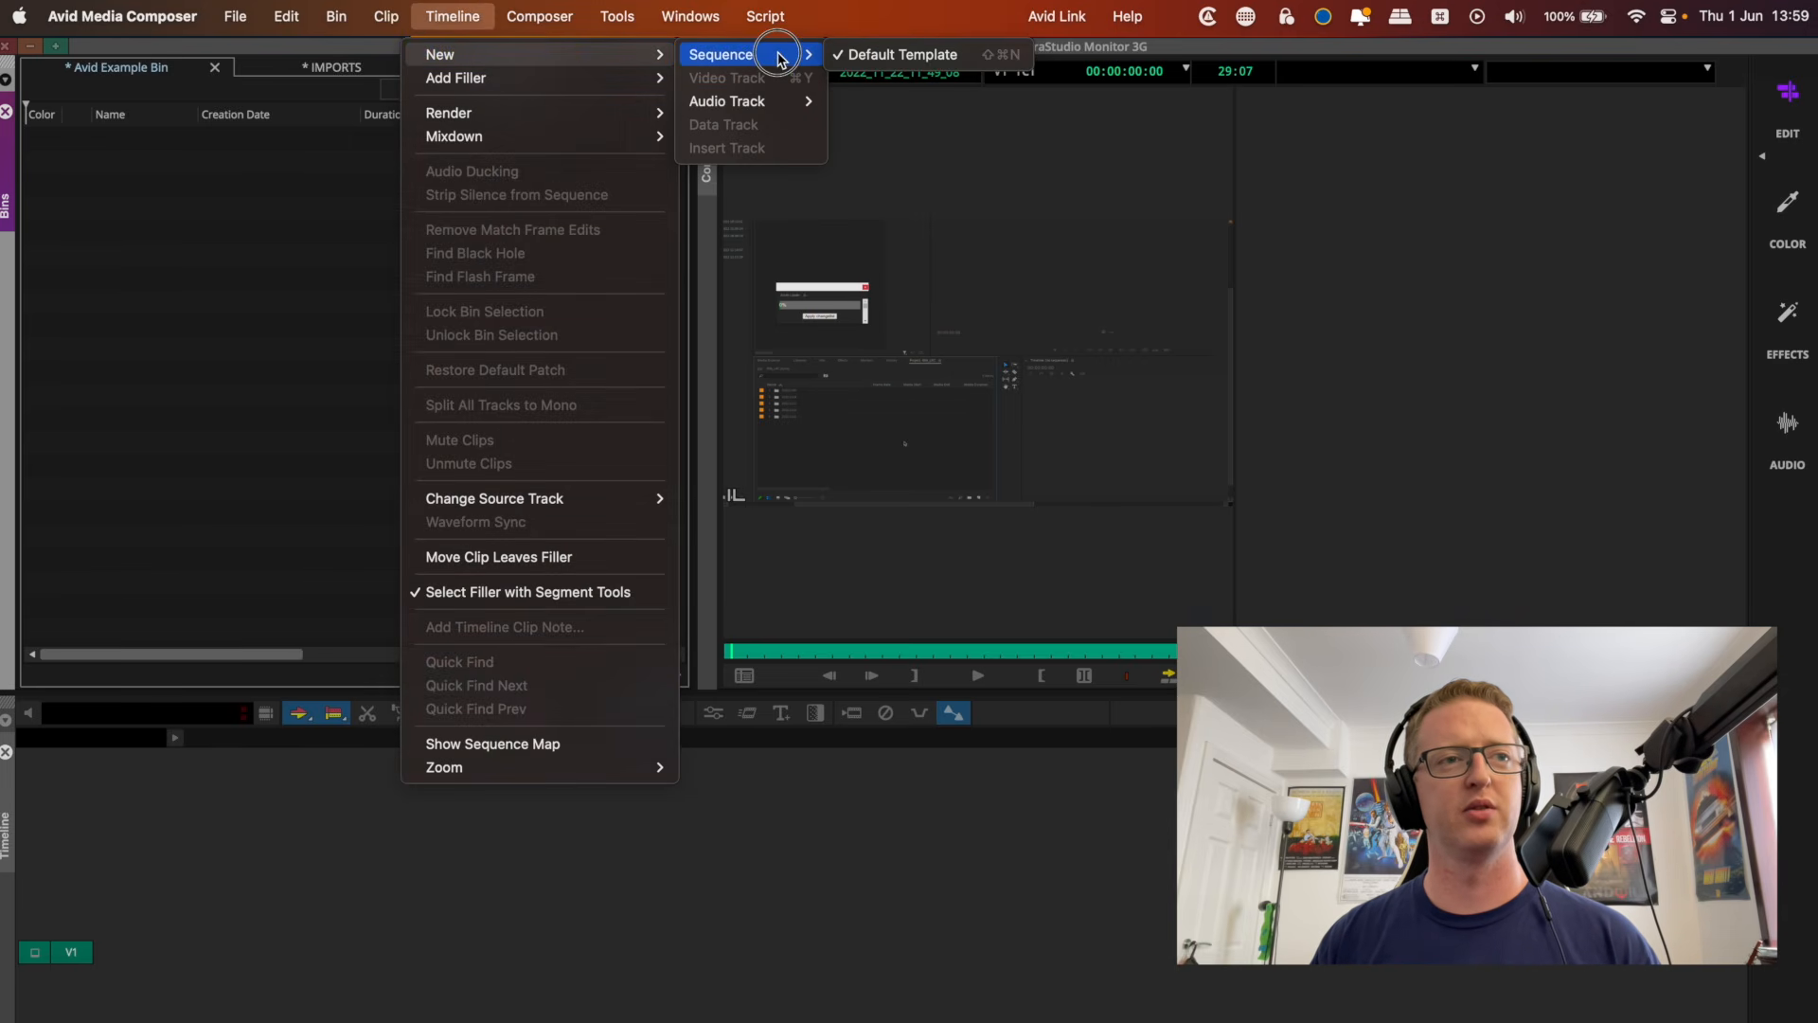
{"action": "left_click", "coordinate": [949, 57]}
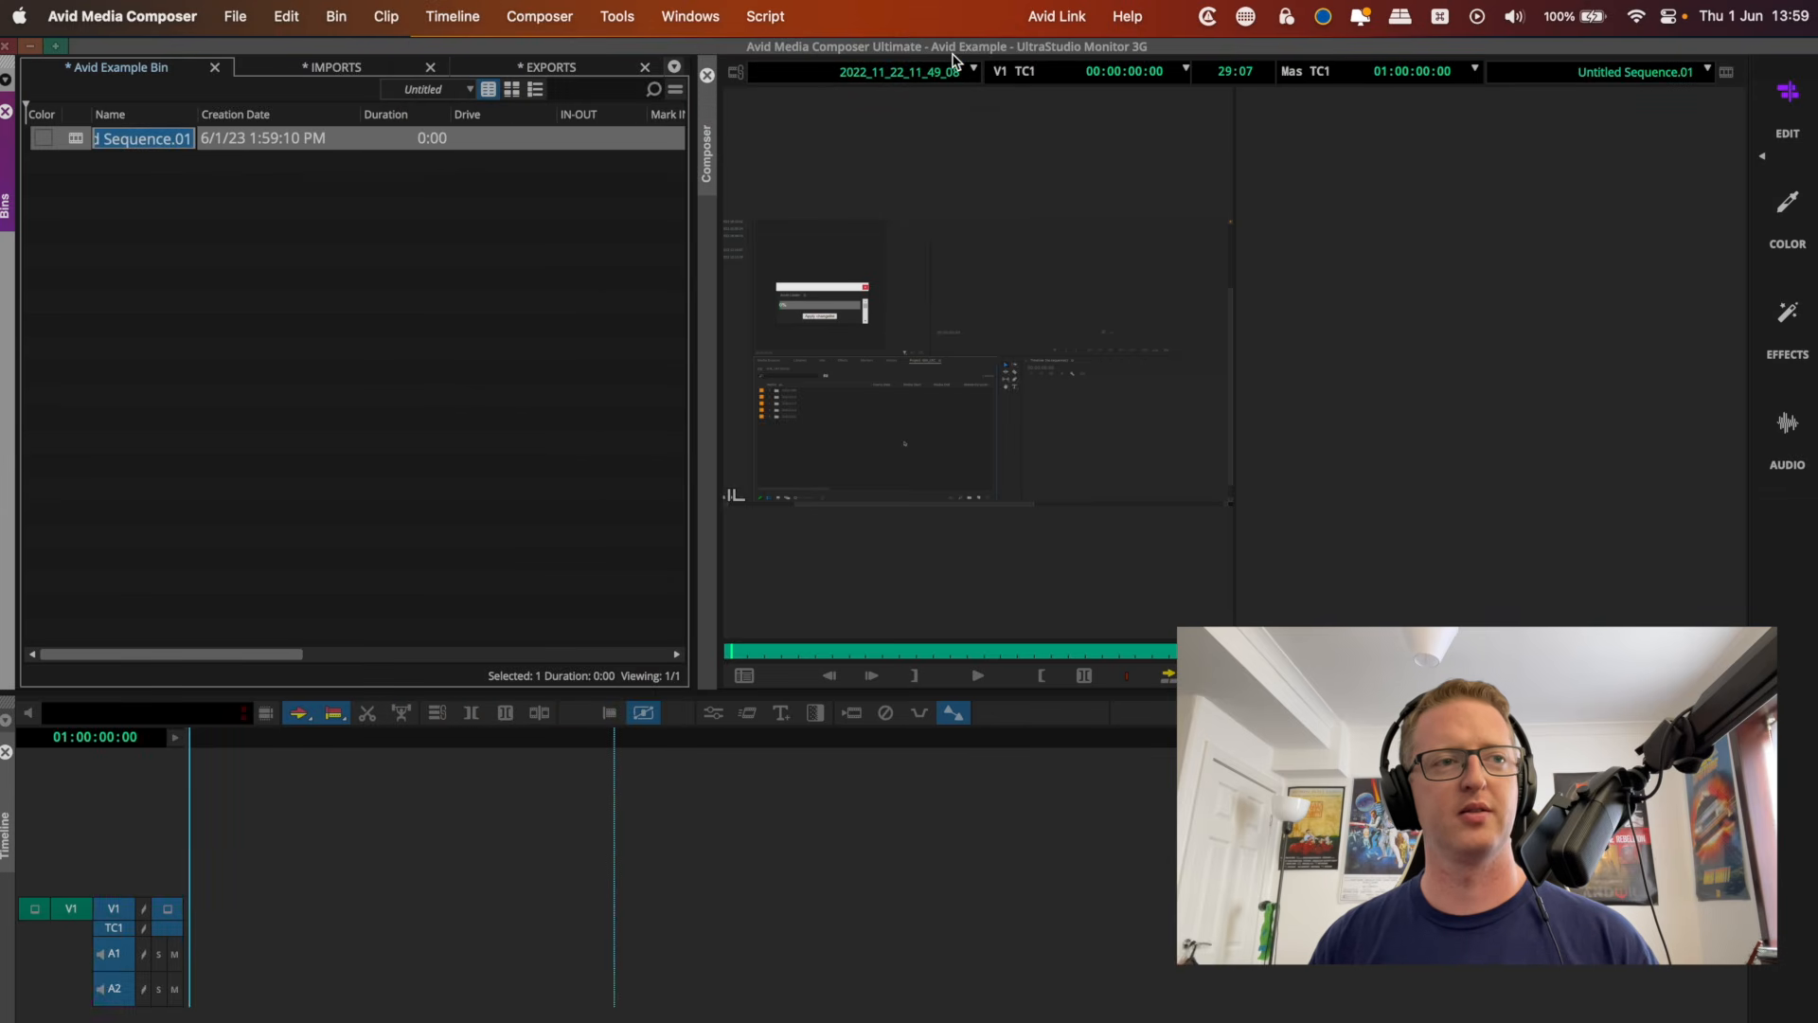
{"action": "left_click", "coordinate": [407, 271]}
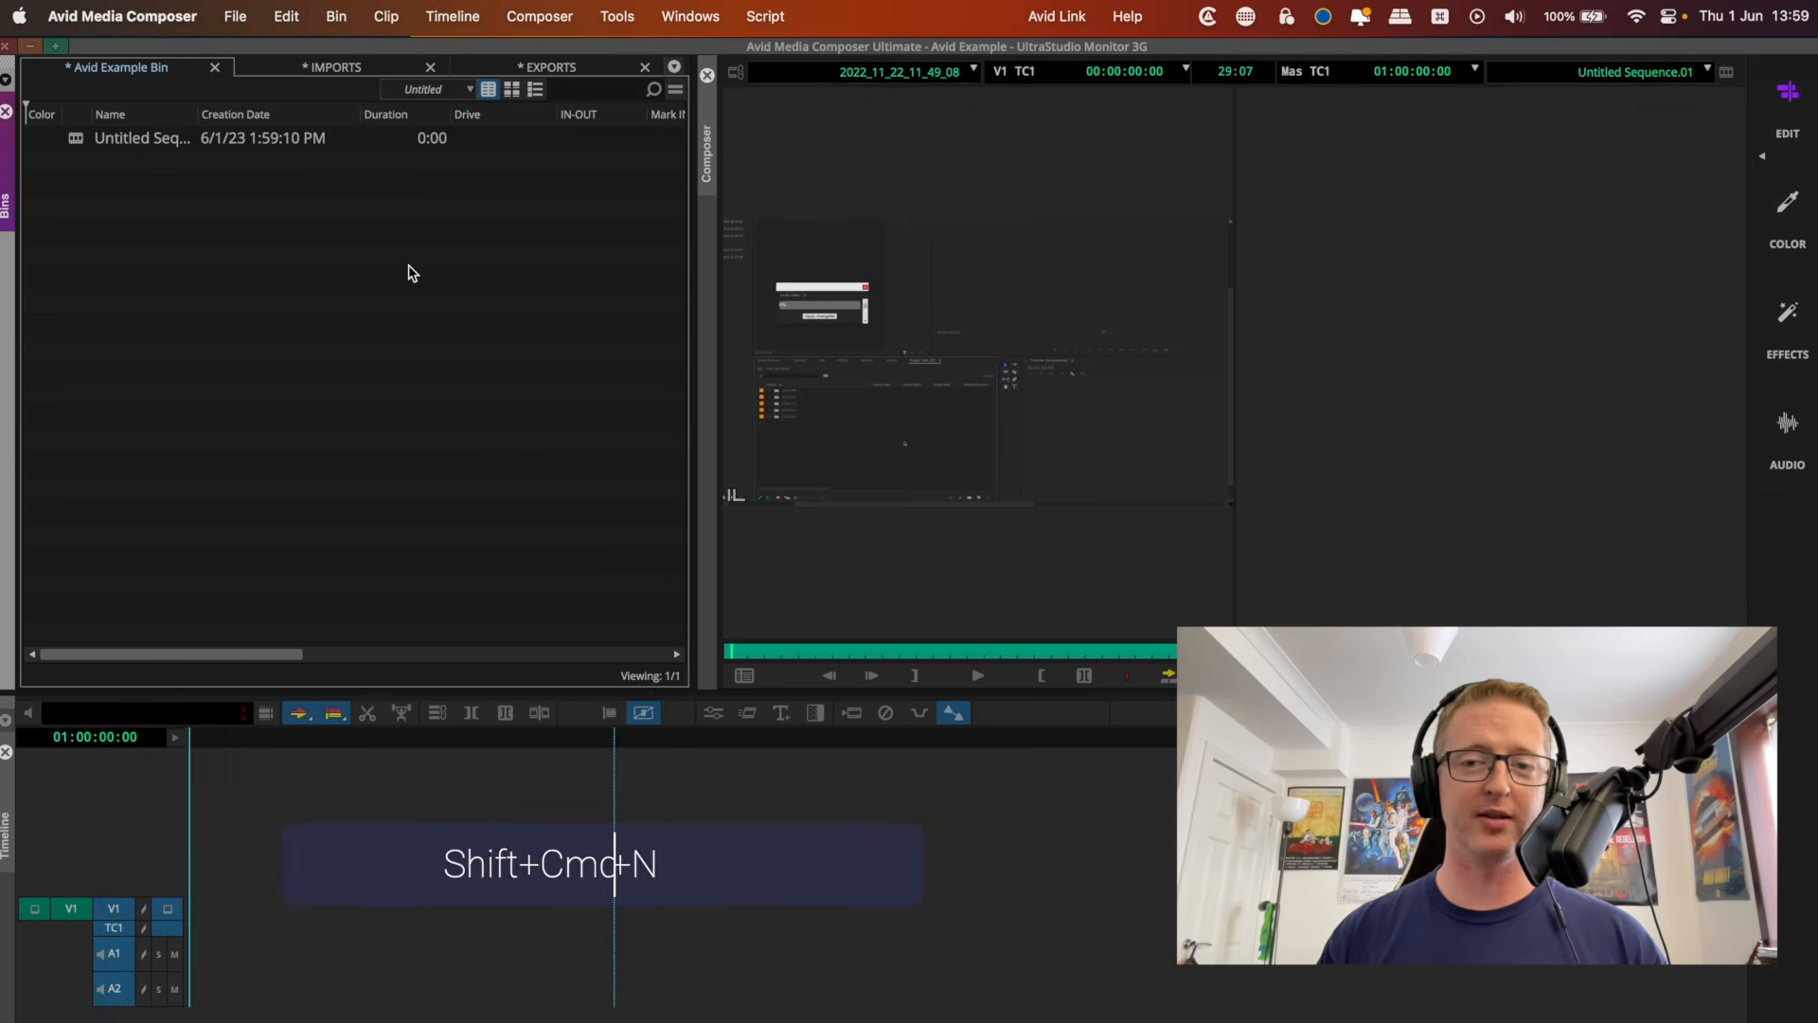
{"action": "key", "text": "super+t"}
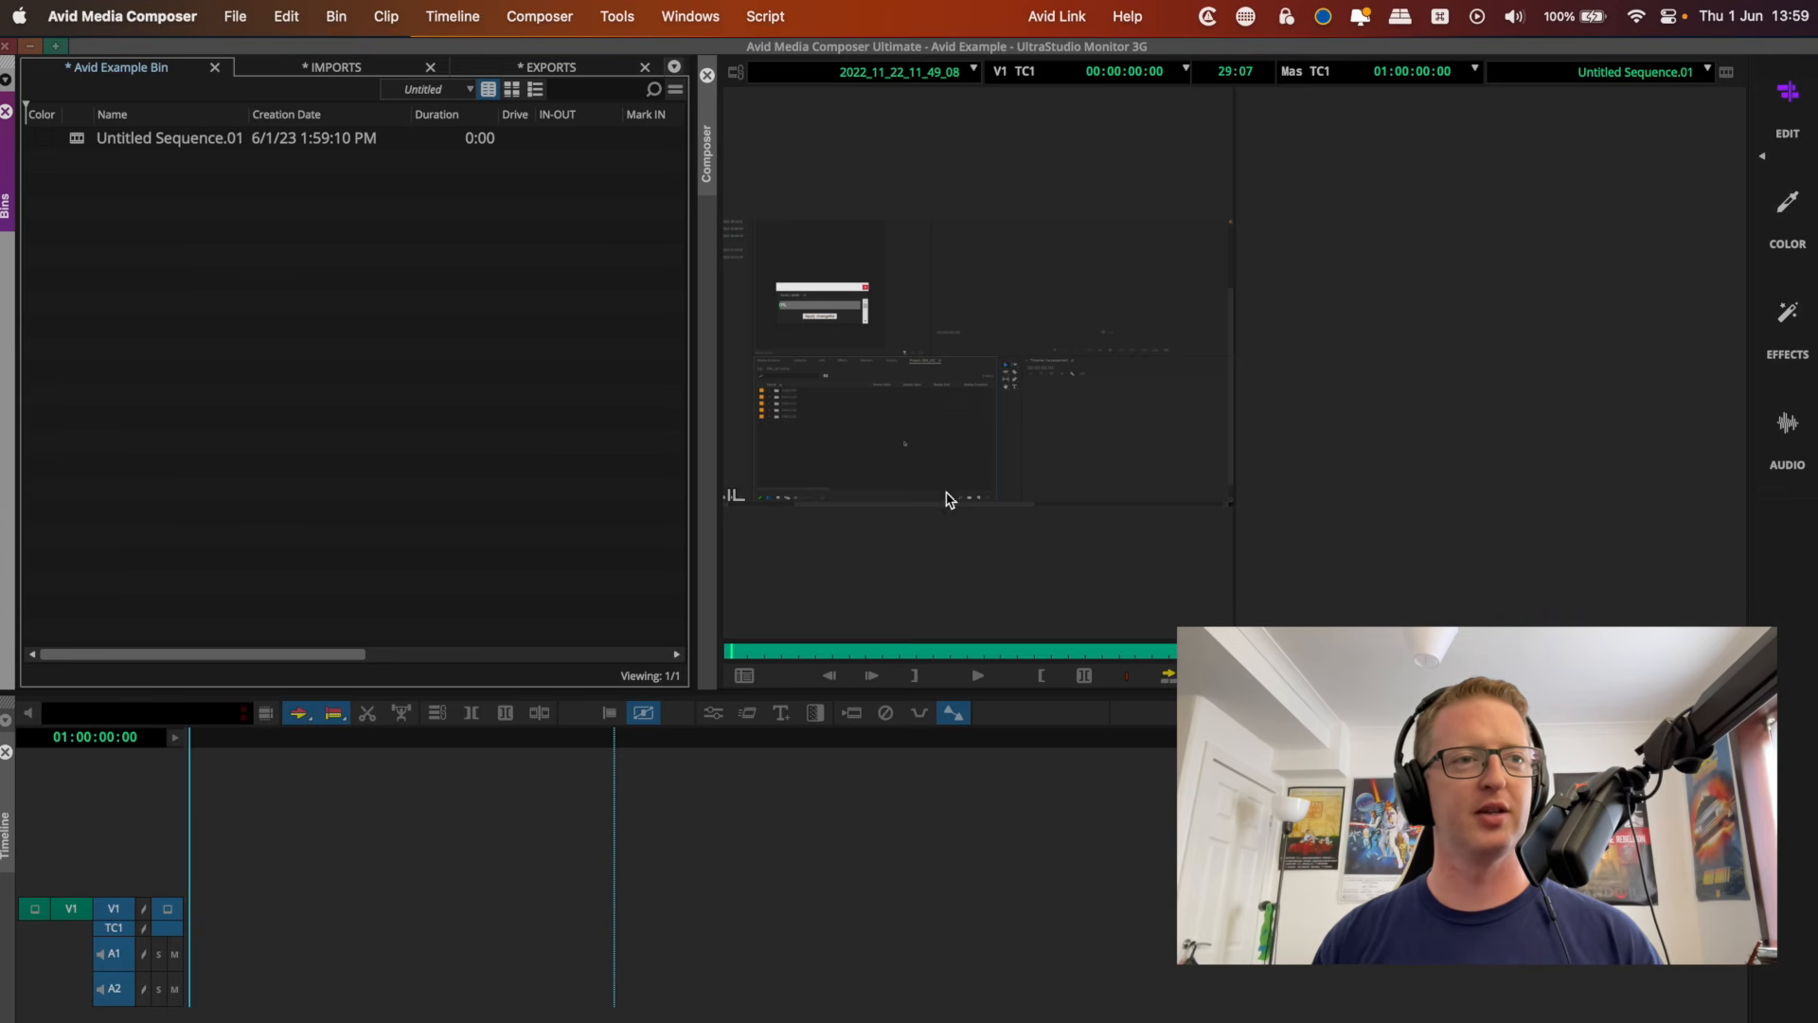
Edit the 2022_11_22_11_49_08 clip from the source monitor into the new sequence.
{"action": "left_click", "coordinate": [999, 384]}
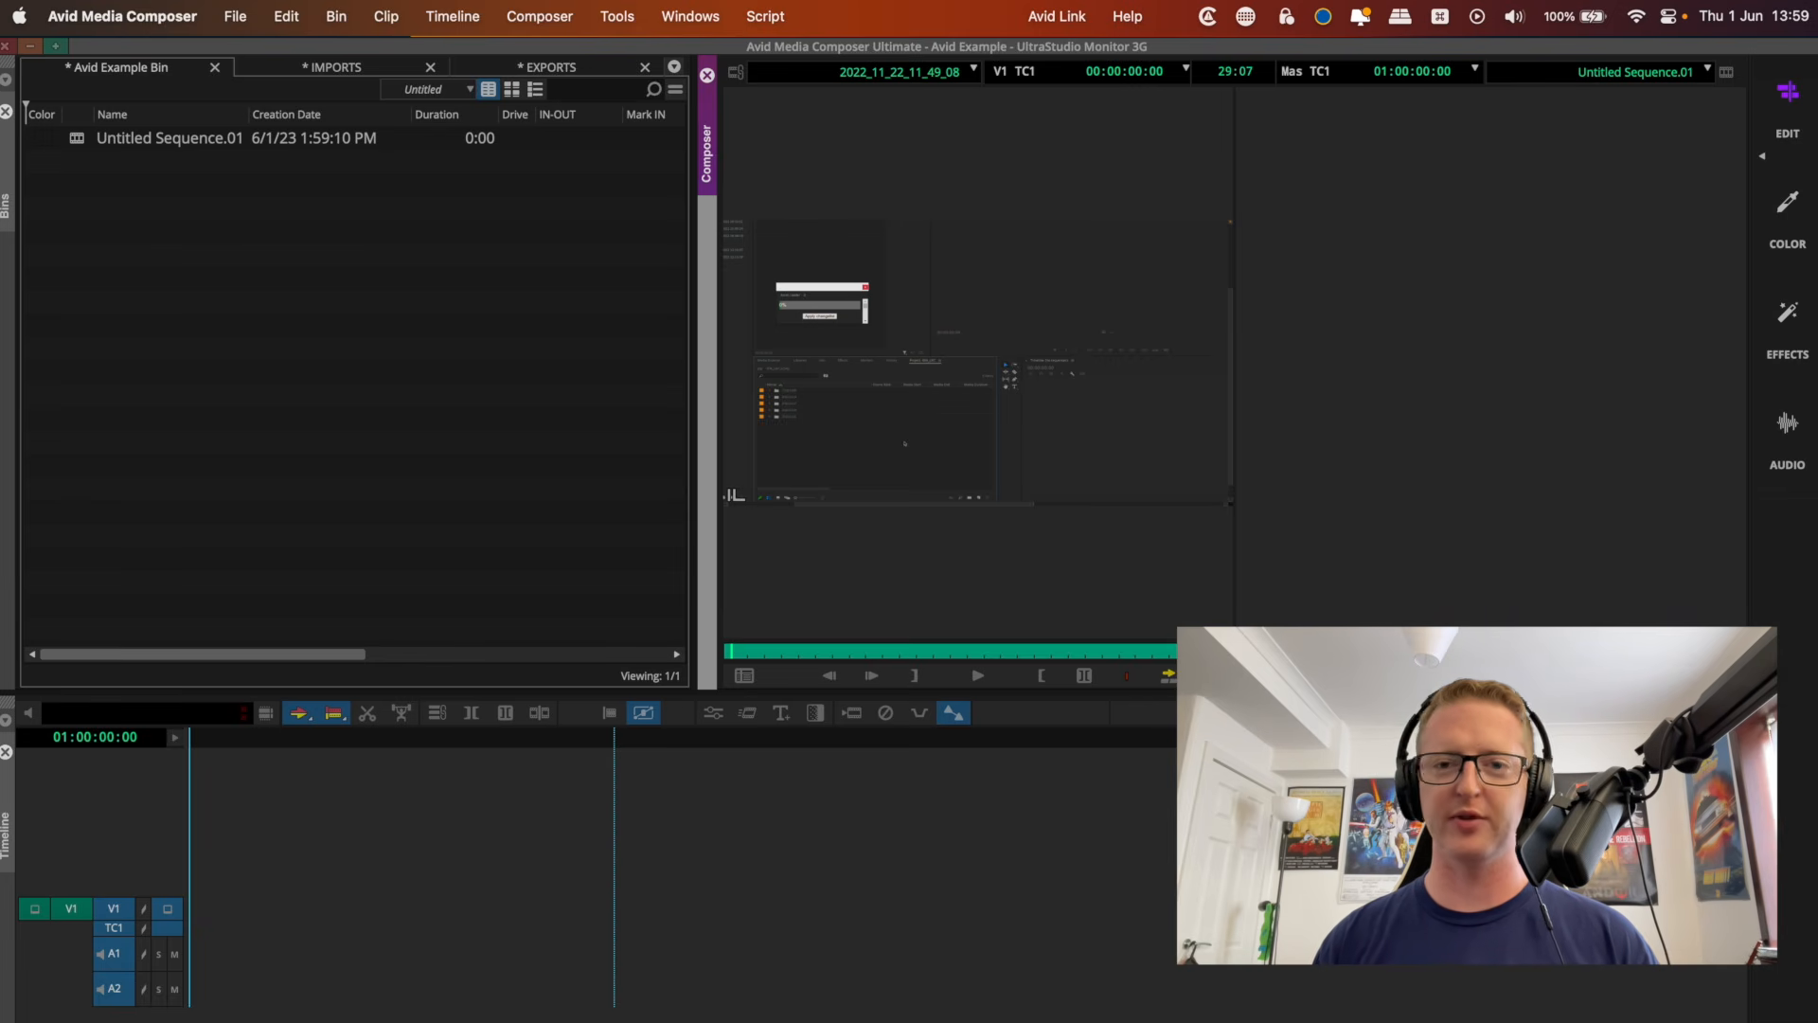
{"action": "left_click_drag", "start_coordinate": [904, 443], "coordinate": [1292, 412]}
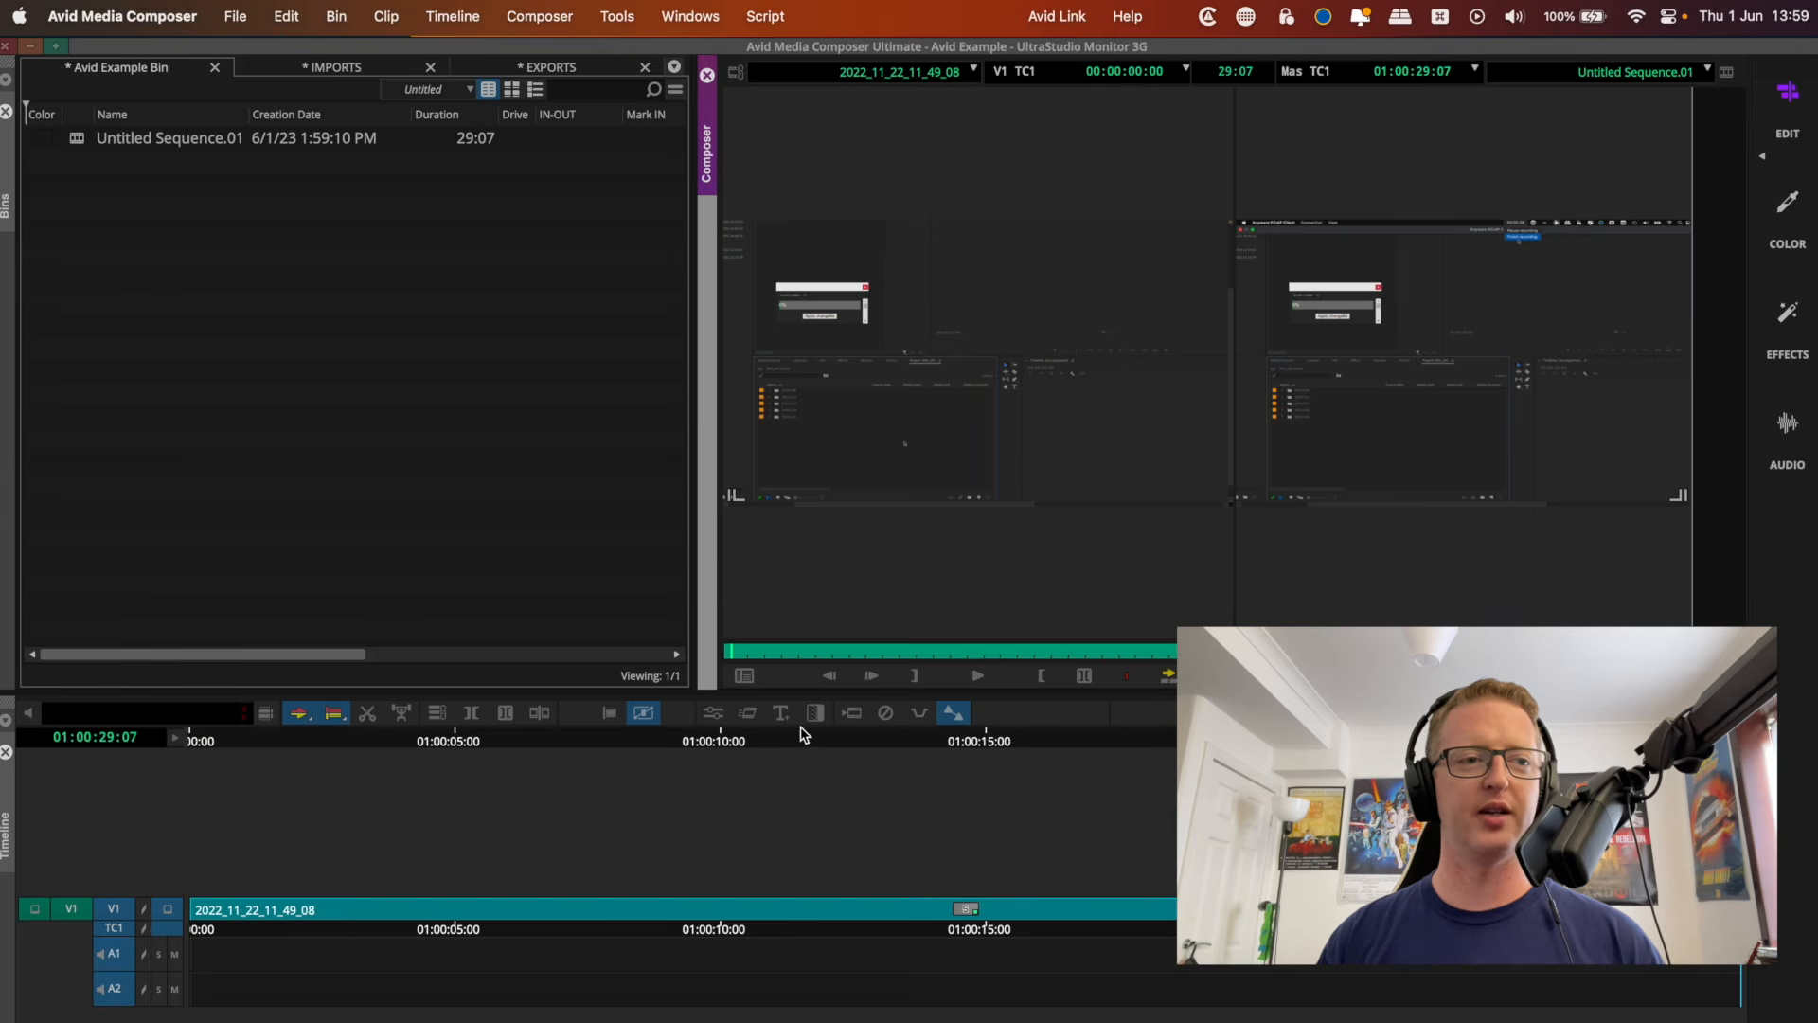
{"action": "left_click_drag", "start_coordinate": [801, 734], "coordinate": [678, 852]}
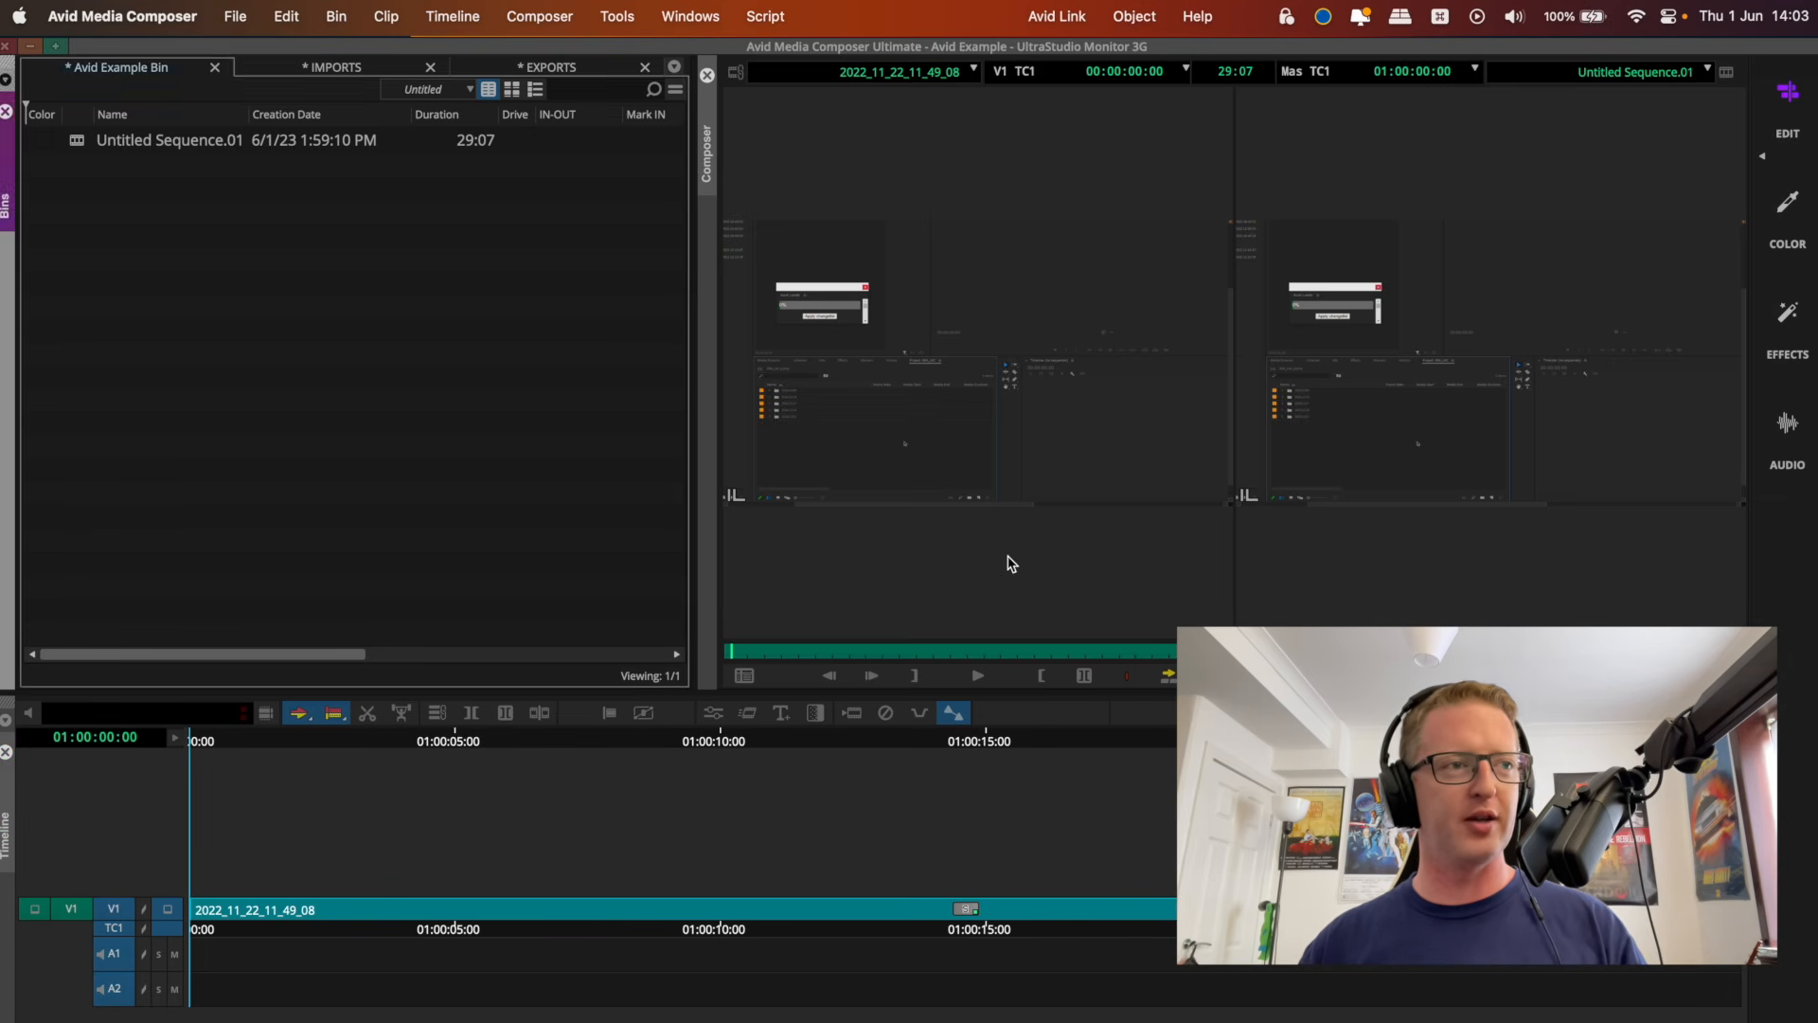
{"action": "left_click", "coordinate": [842, 565]}
{"action": "left_click", "coordinate": [96, 280]}
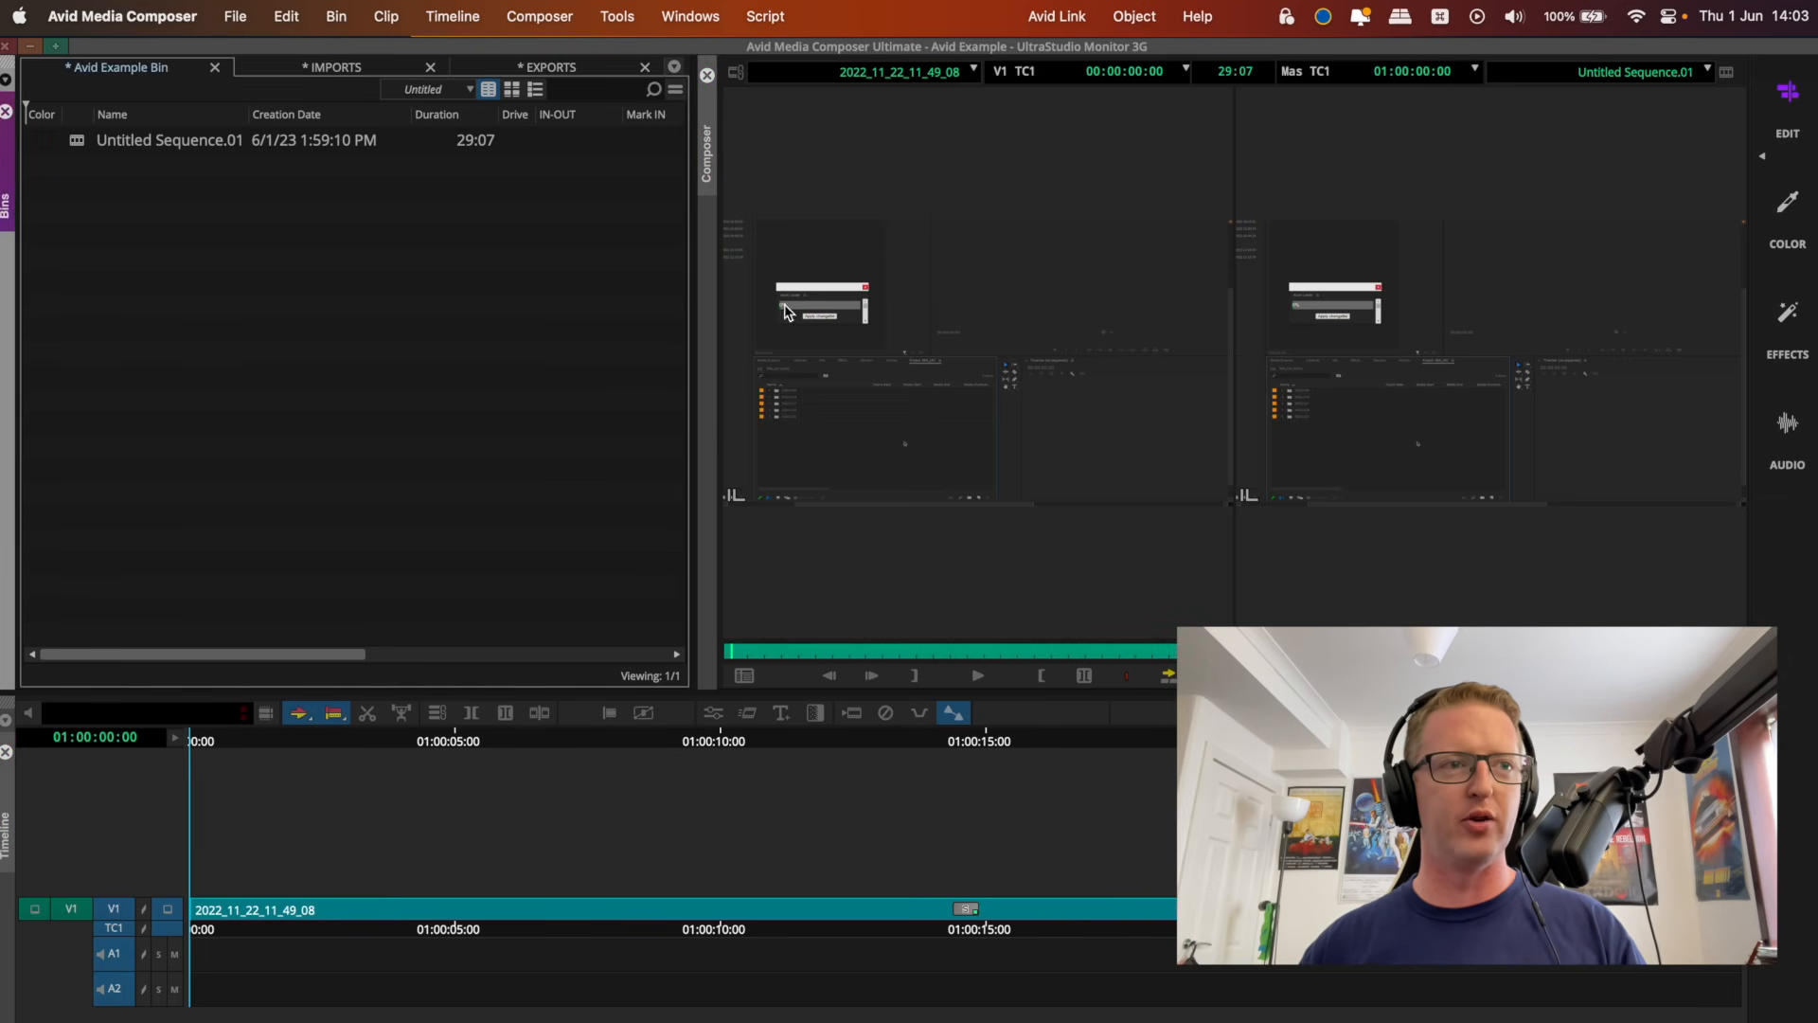
{"action": "left_click", "coordinate": [933, 316]}
{"action": "left_click", "coordinate": [182, 812]}
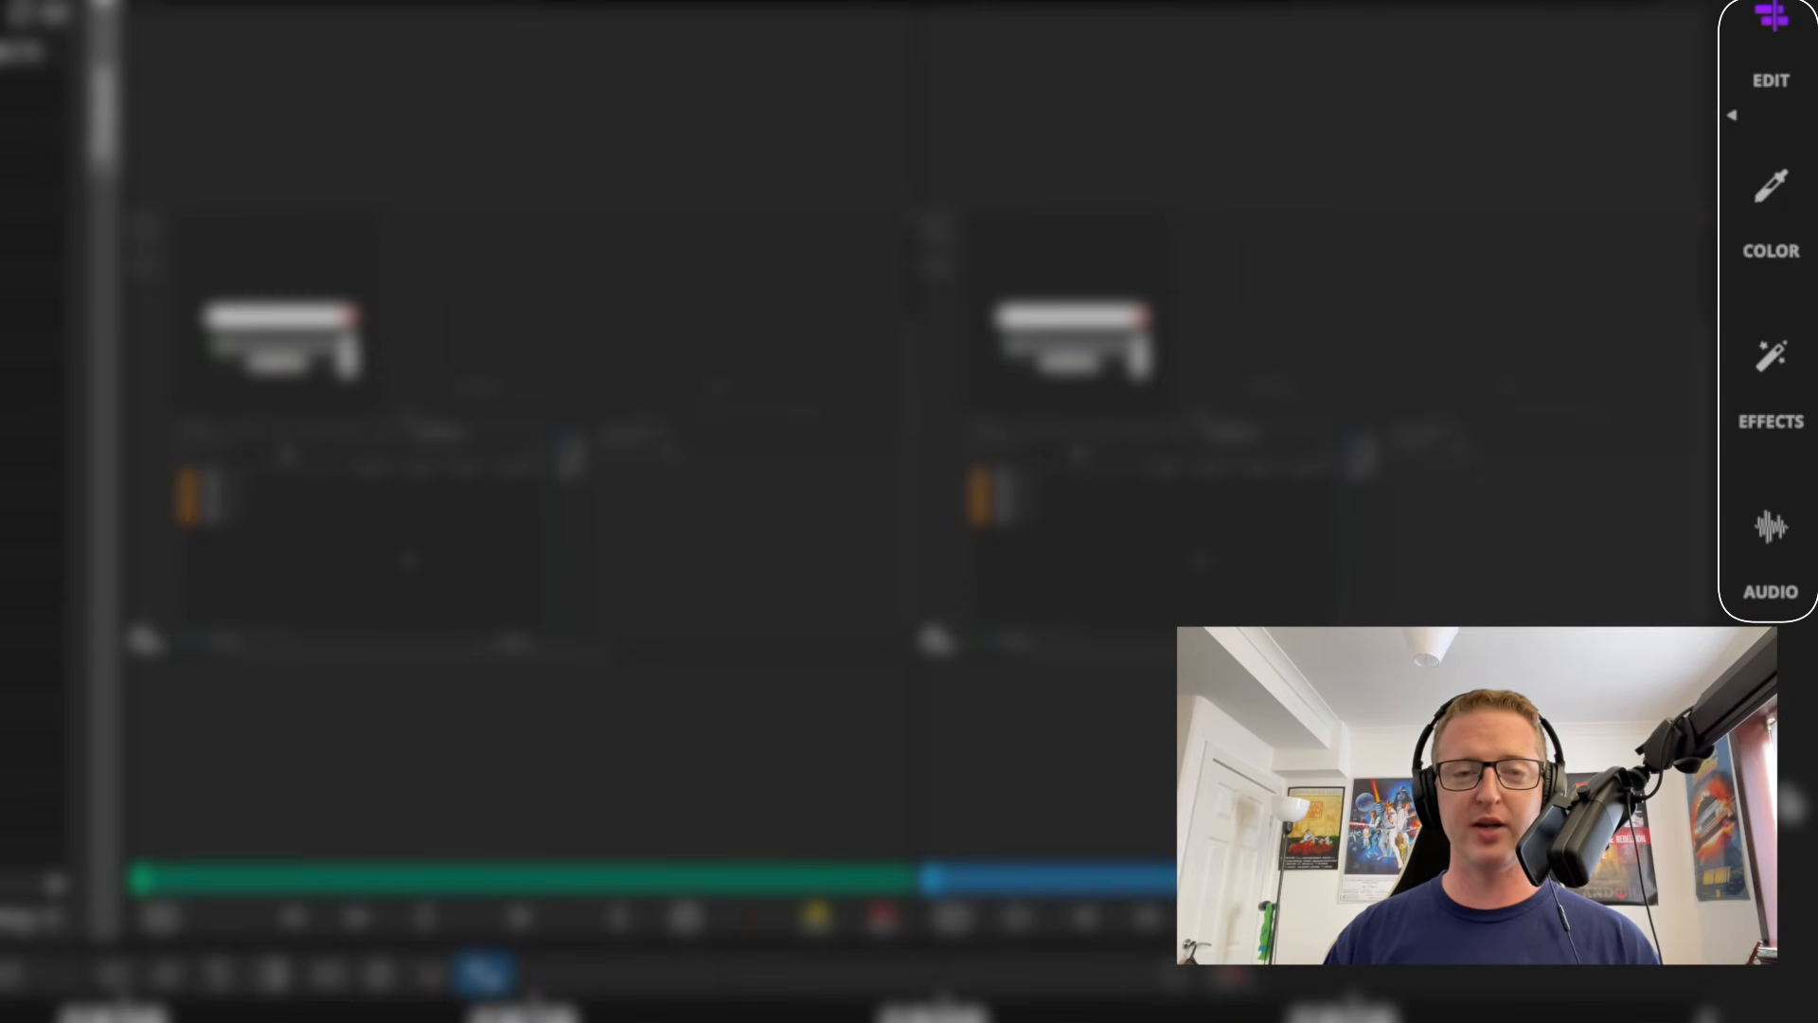
Switch to the Audio workspace and toggle the Composer between source clip and sequence, ending on the sequence.
{"action": "left_click", "coordinate": [1773, 526]}
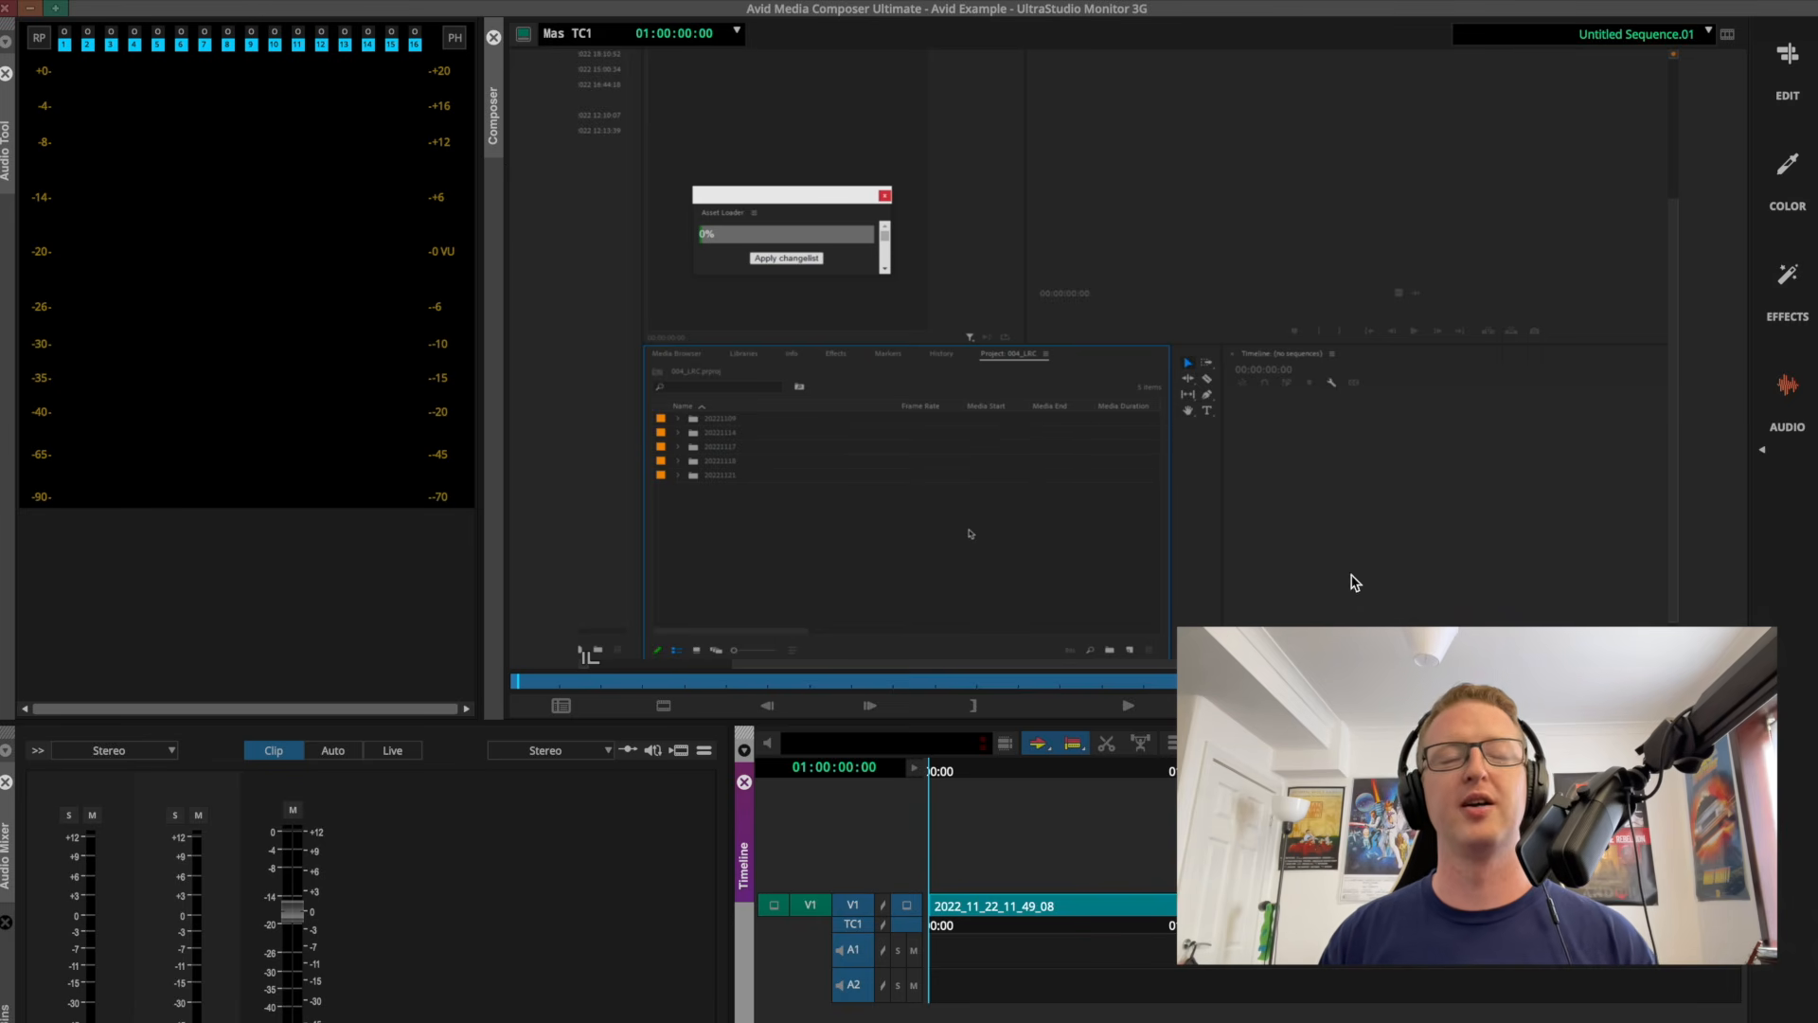
{"action": "left_click", "coordinate": [527, 38]}
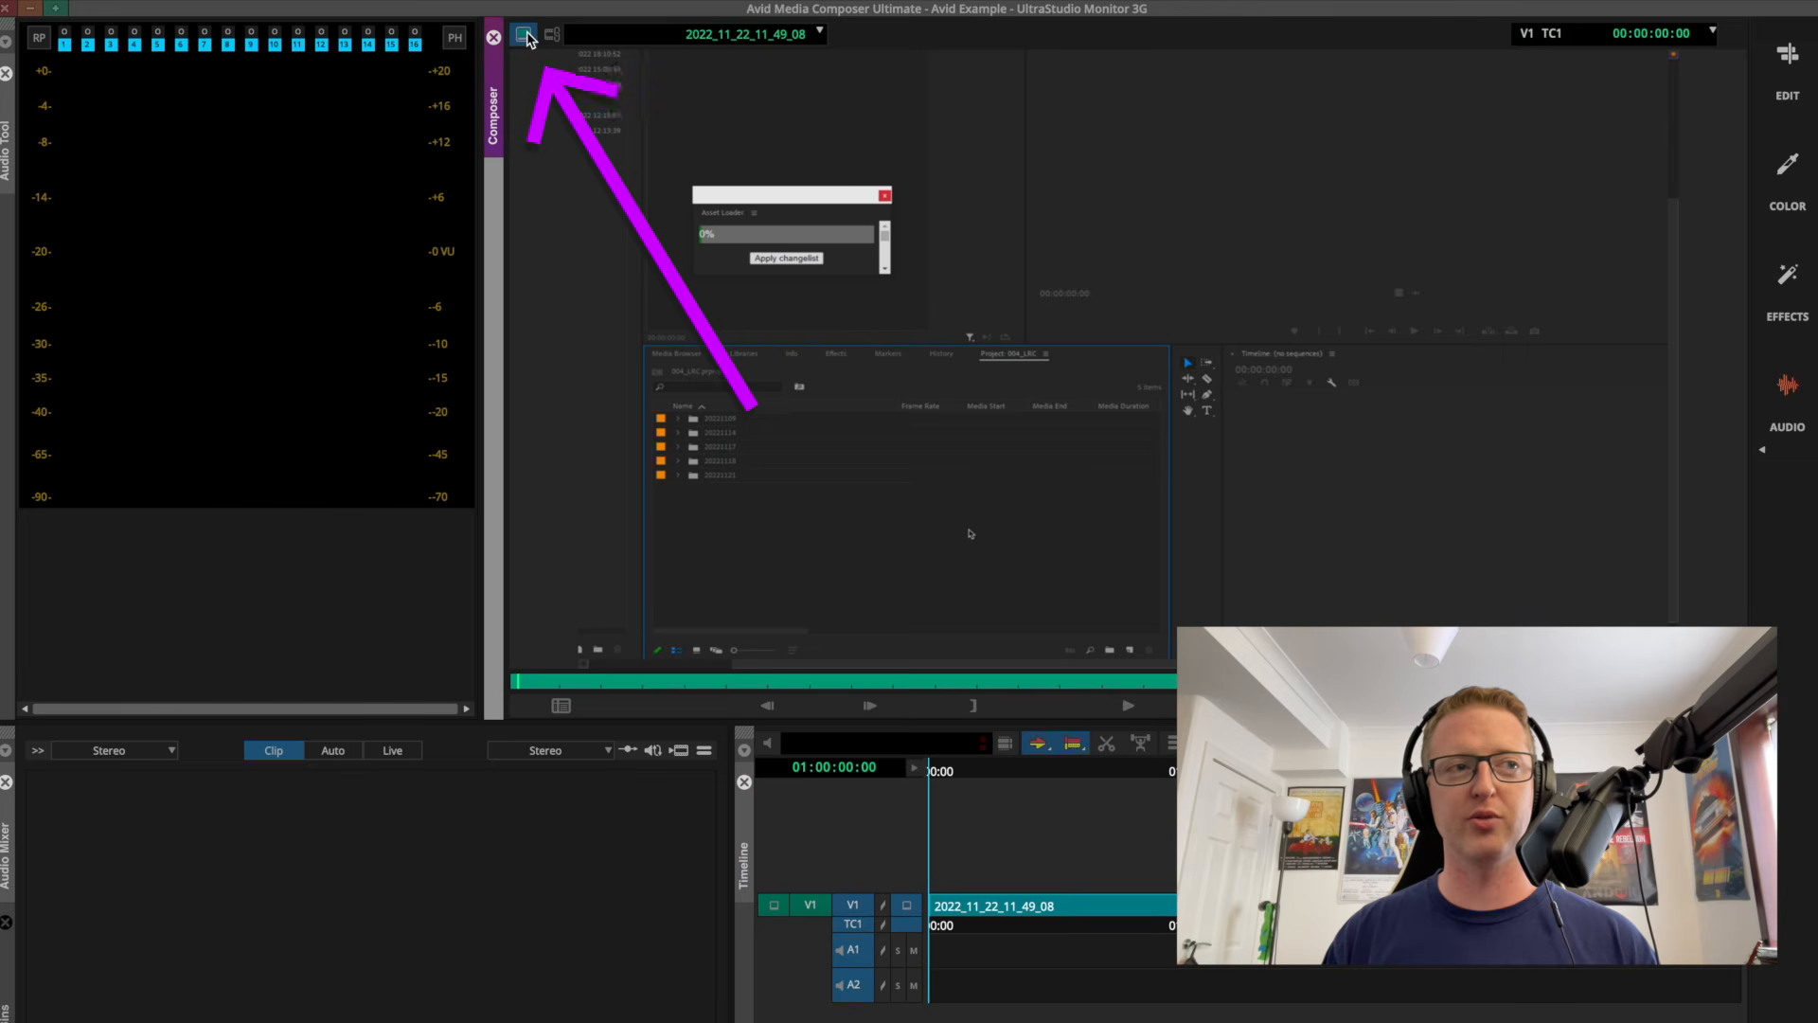
{"action": "left_click", "coordinate": [527, 37]}
{"action": "left_click", "coordinate": [526, 38]}
{"action": "left_click", "coordinate": [526, 38]}
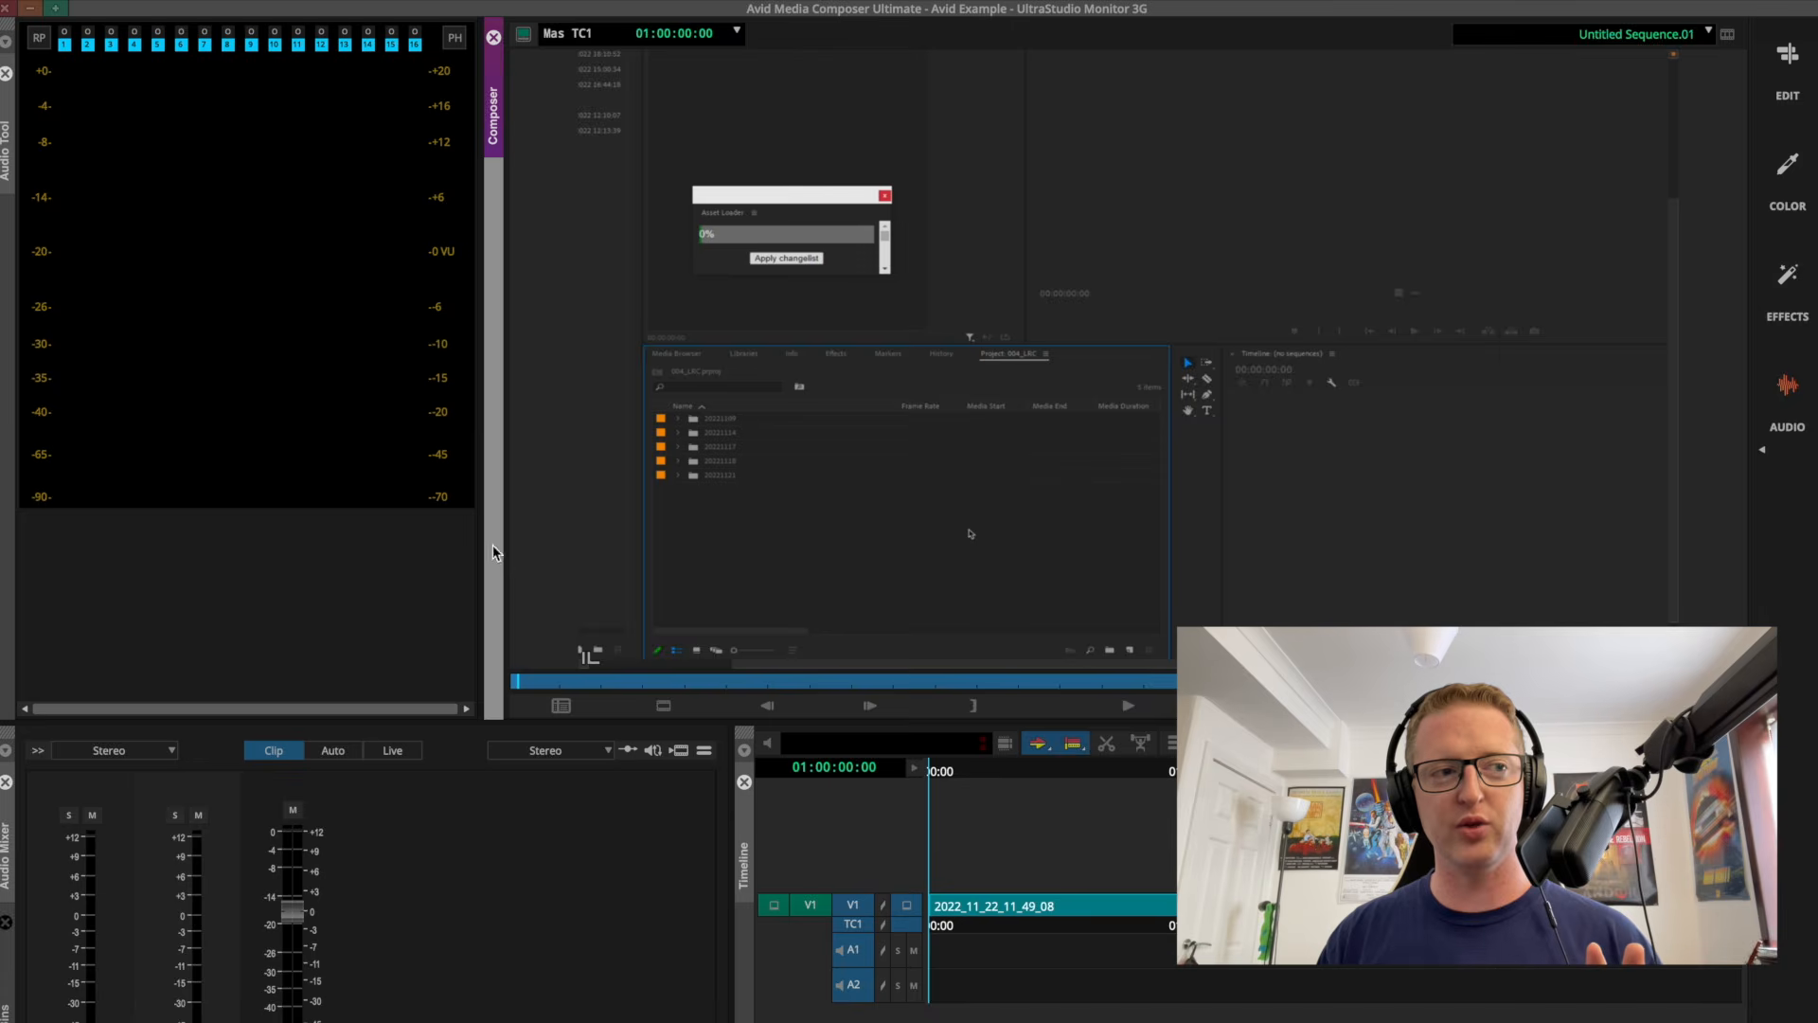
Widen the Audio Tool area to the middle of the workspace and enlarge the Audio Mixer and Timeline row upwards.
{"action": "left_click_drag", "start_coordinate": [475, 539], "coordinate": [959, 530]}
{"action": "left_click_drag", "start_coordinate": [1011, 723], "coordinate": [1012, 537]}
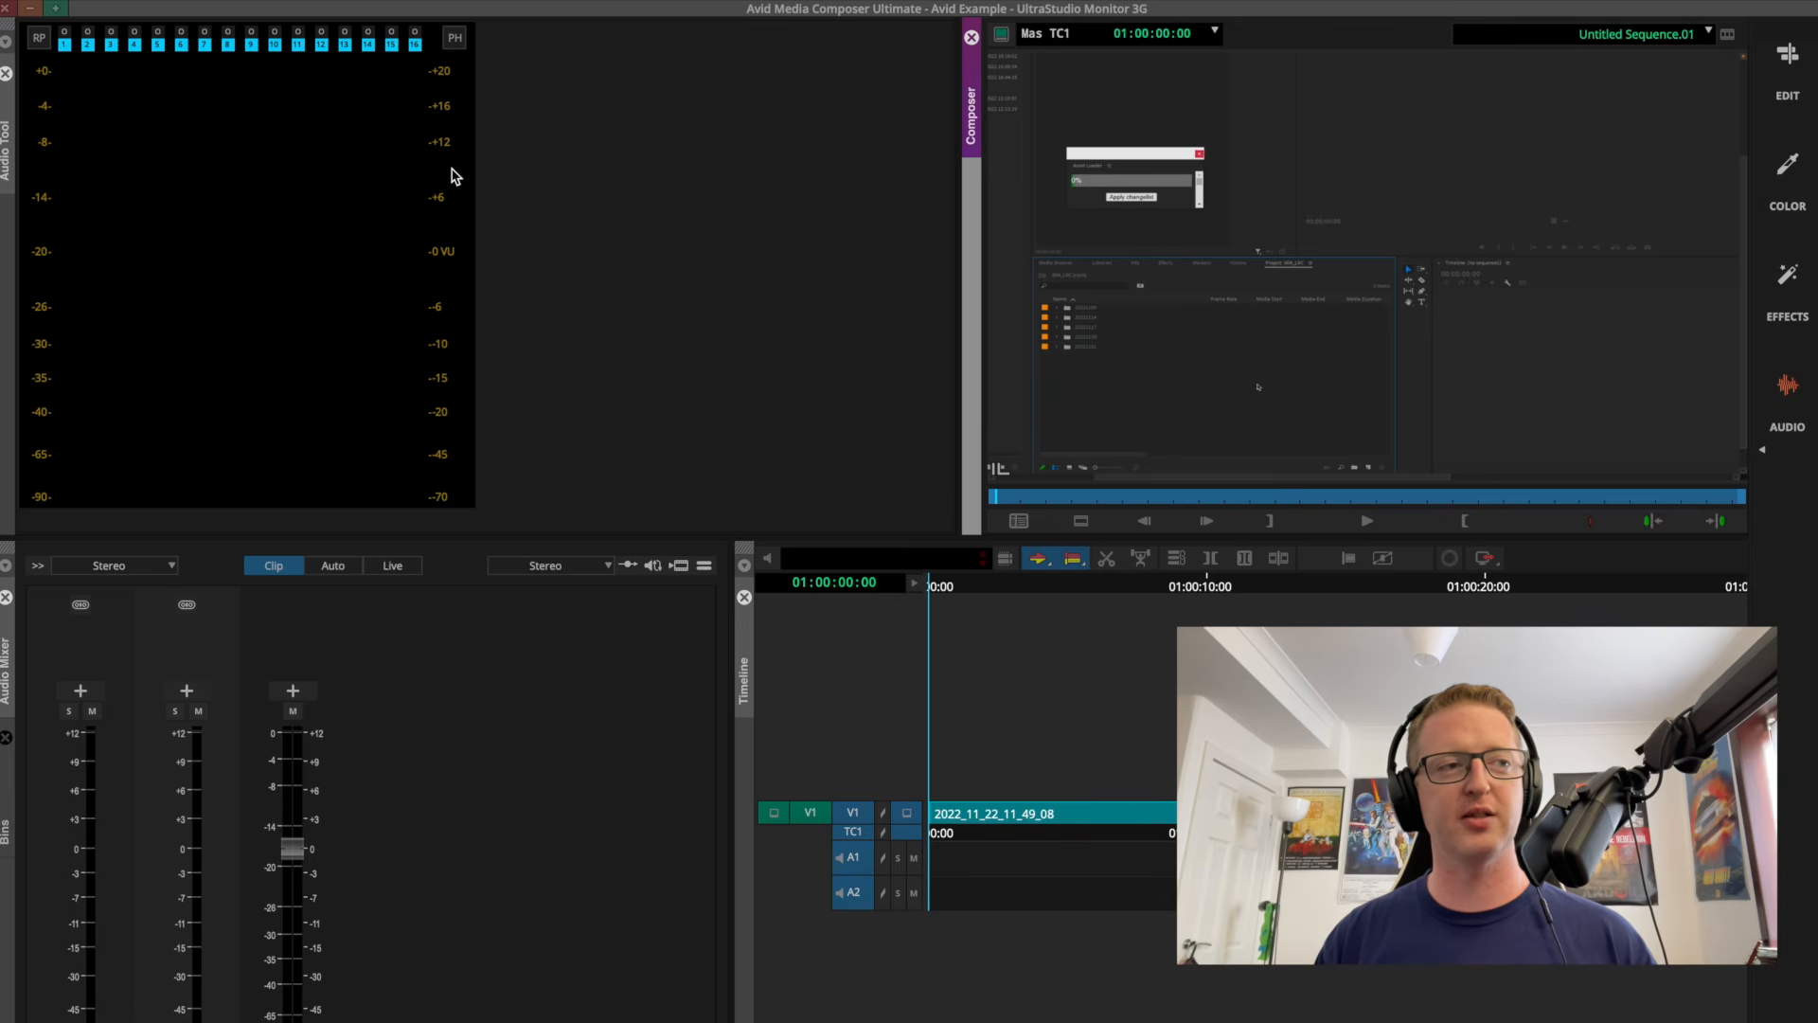
Play the sequence, including from about 01:18:05, to examine its levels in the Audio Tool and Audio Mixer.
{"action": "left_click", "coordinate": [1193, 587]}
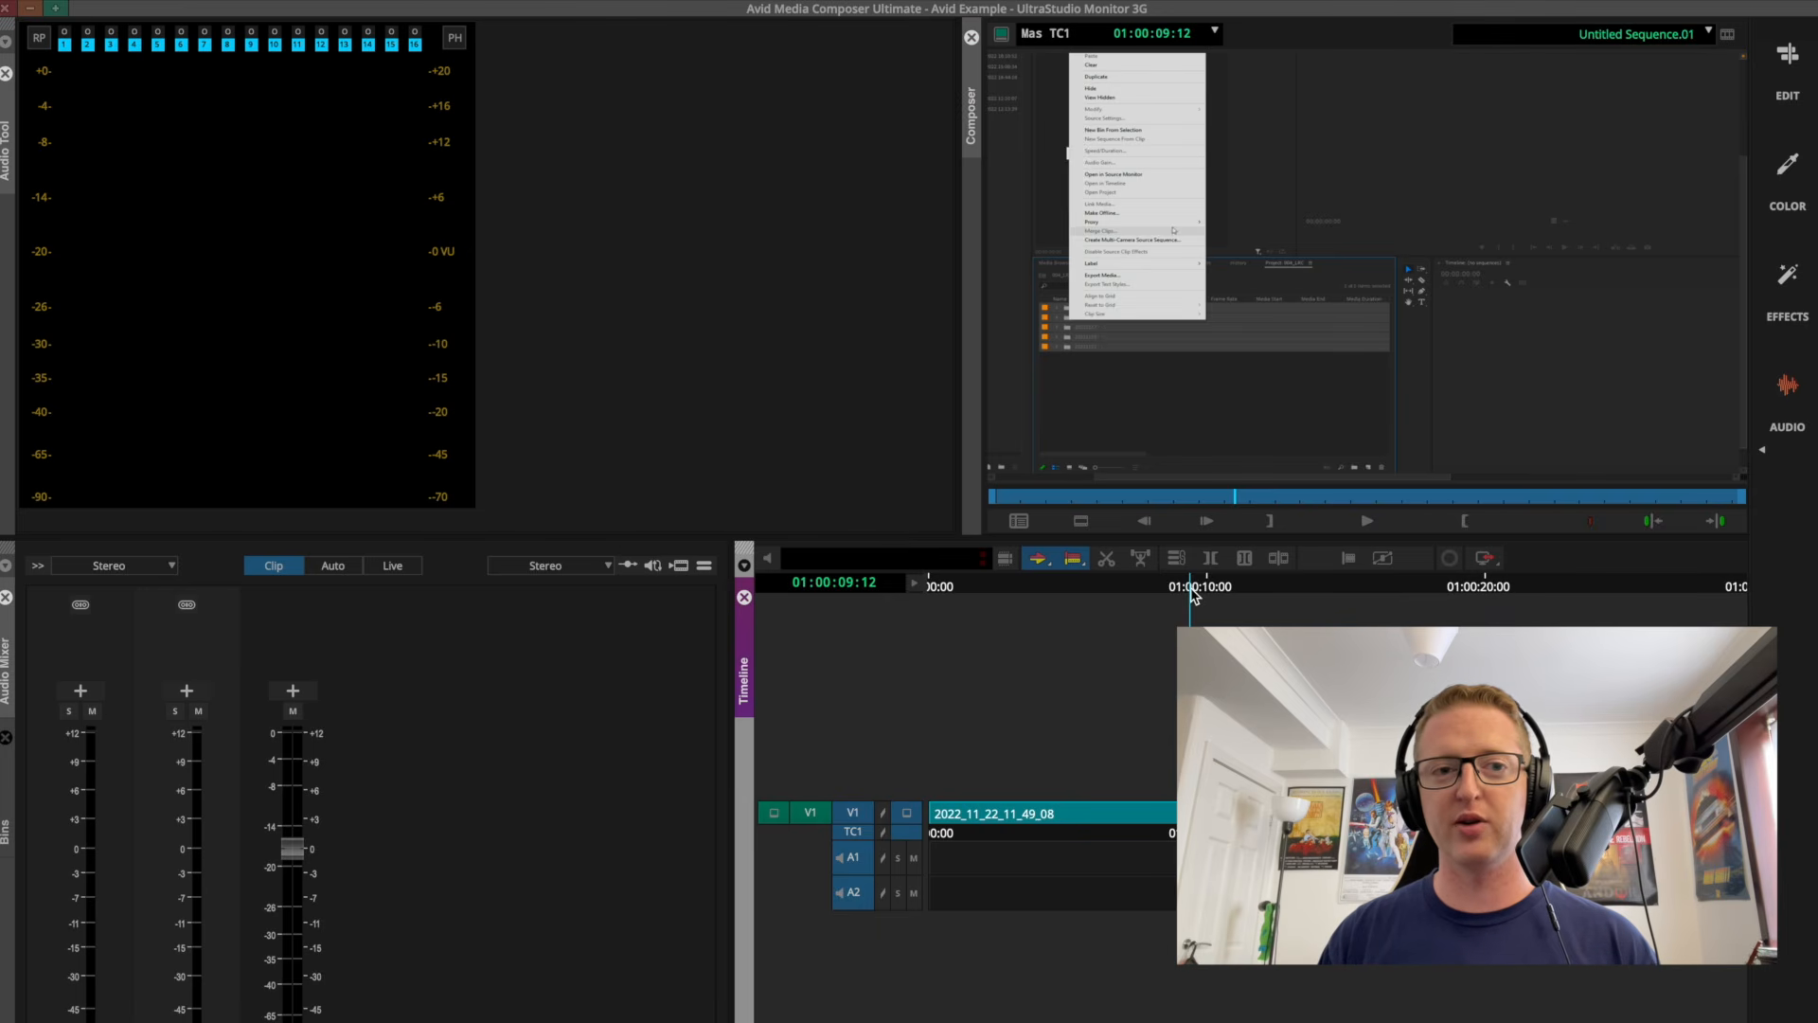
{"action": "key", "text": "space"}
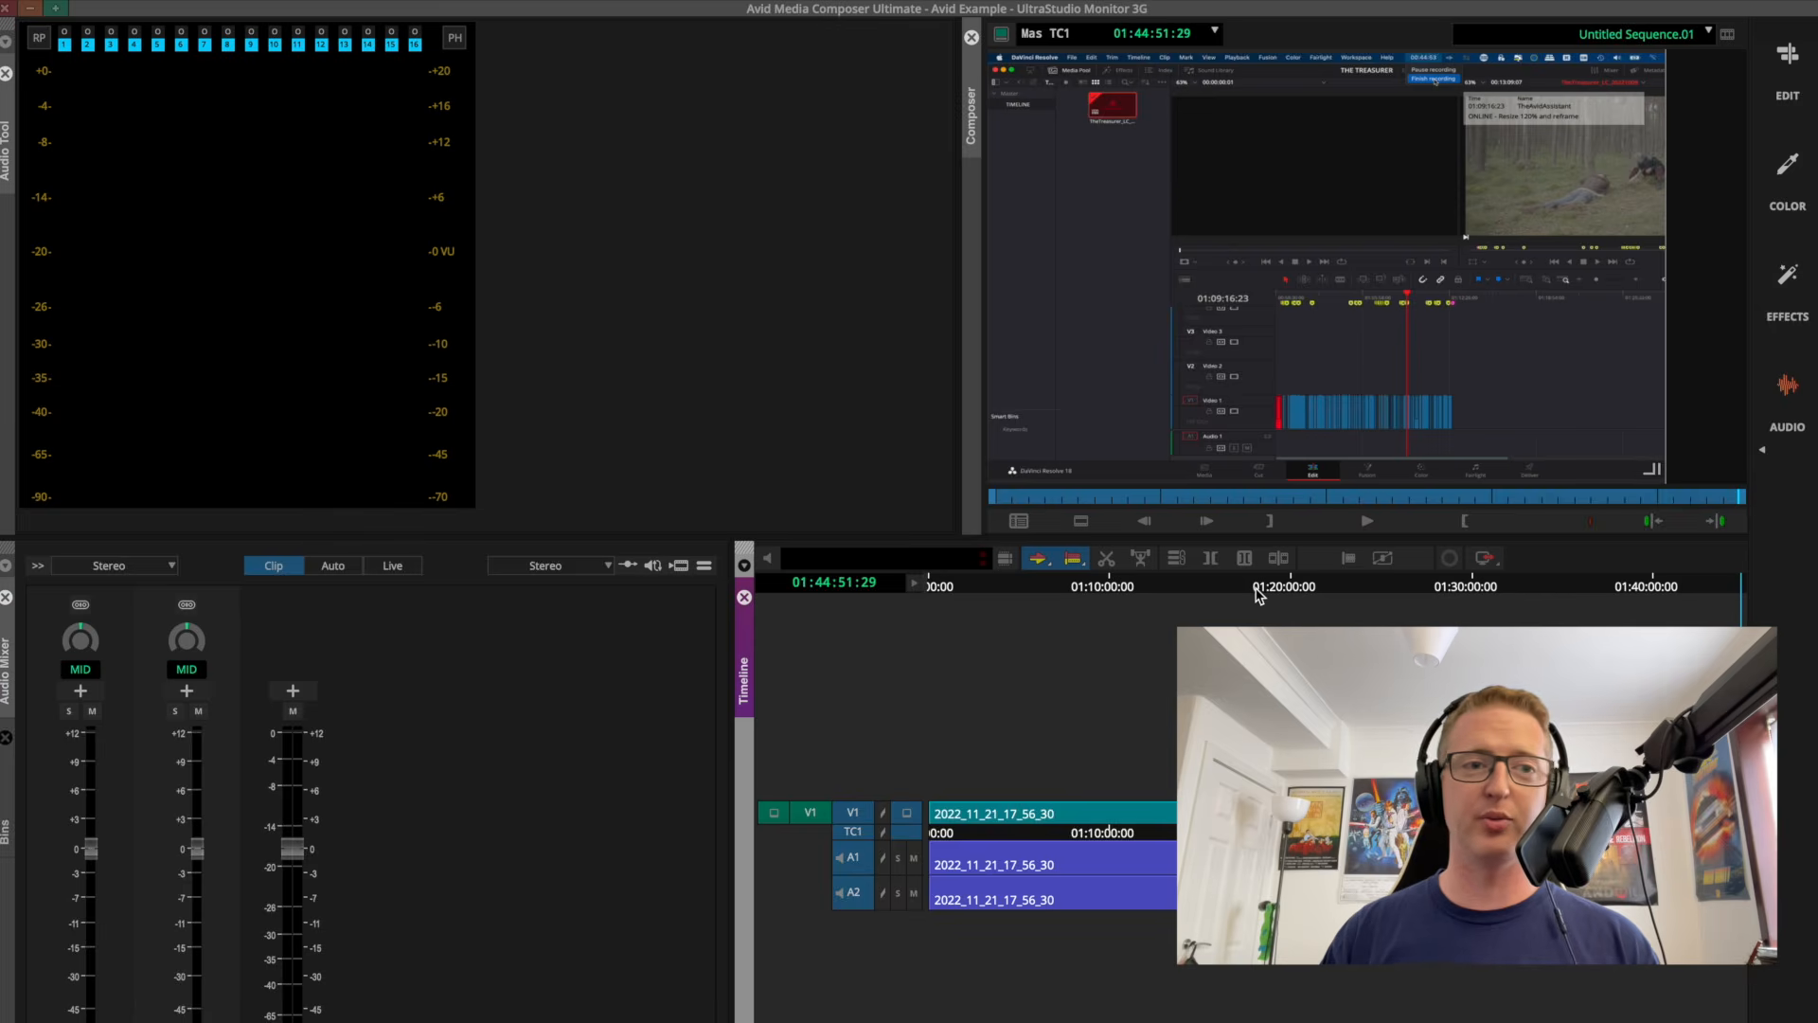
{"action": "left_click", "coordinate": [1257, 589]}
{"action": "key", "text": "space"}
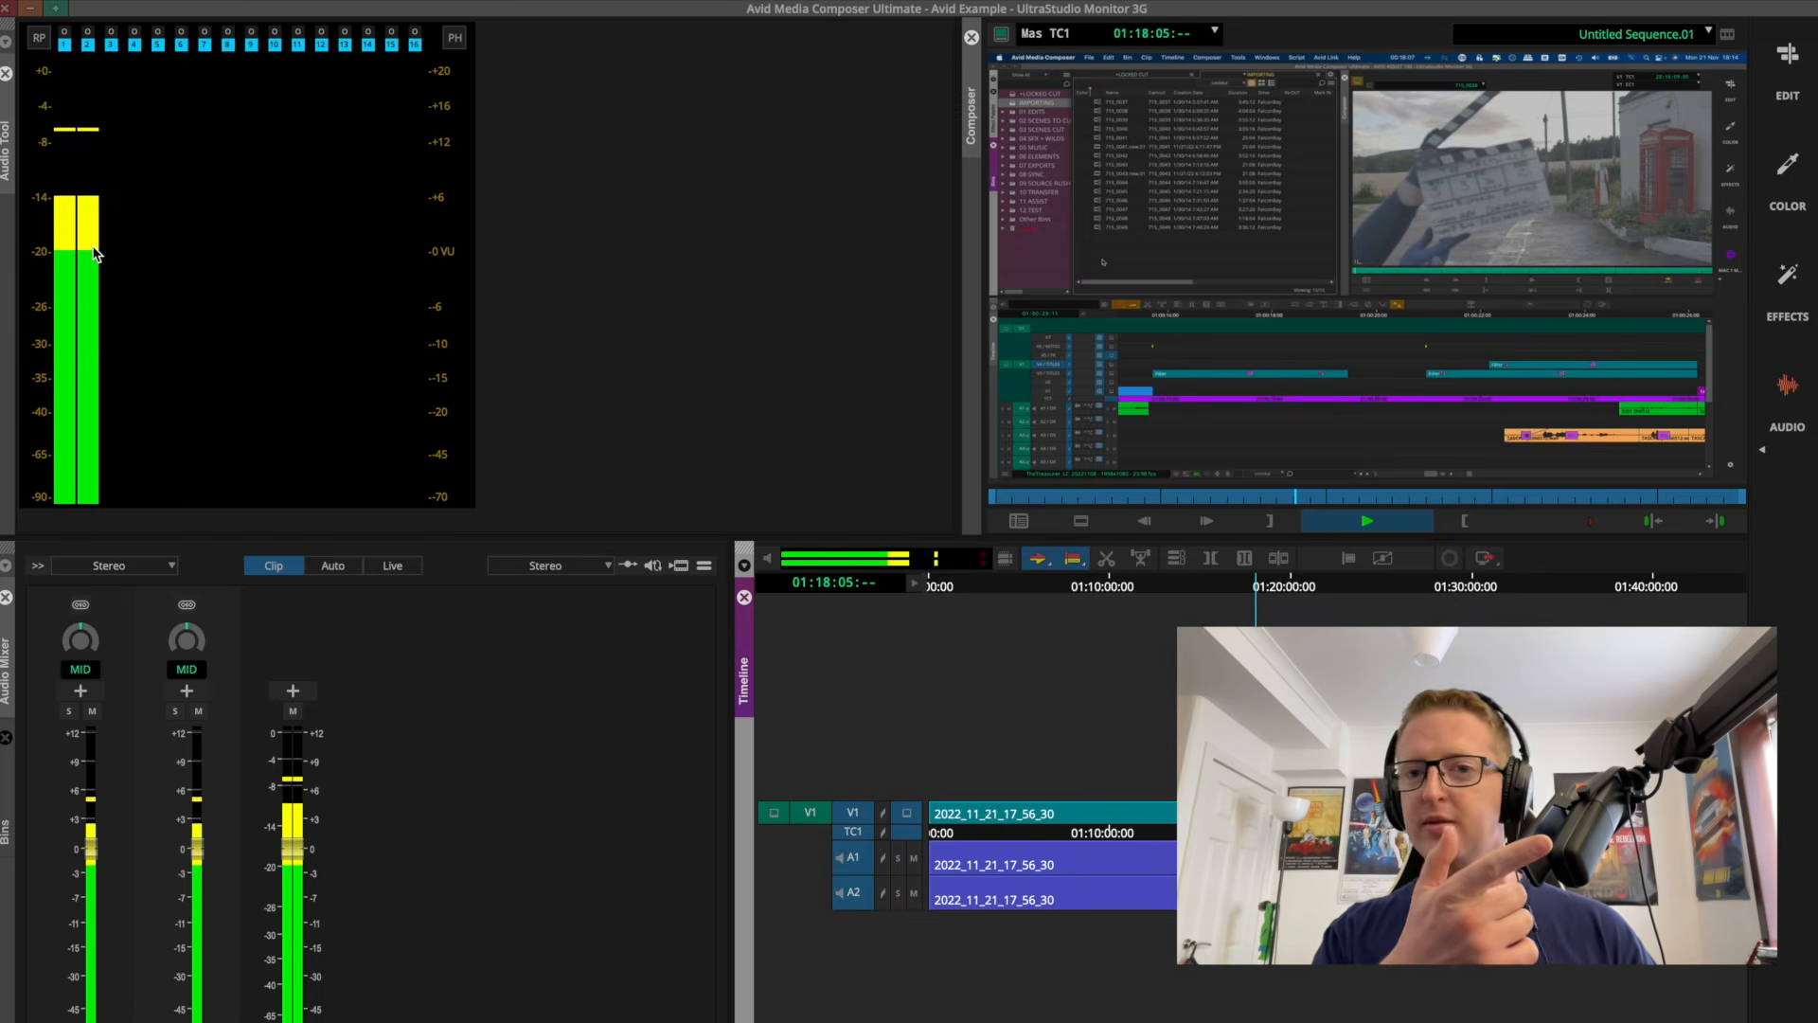
{"action": "key", "text": "space"}
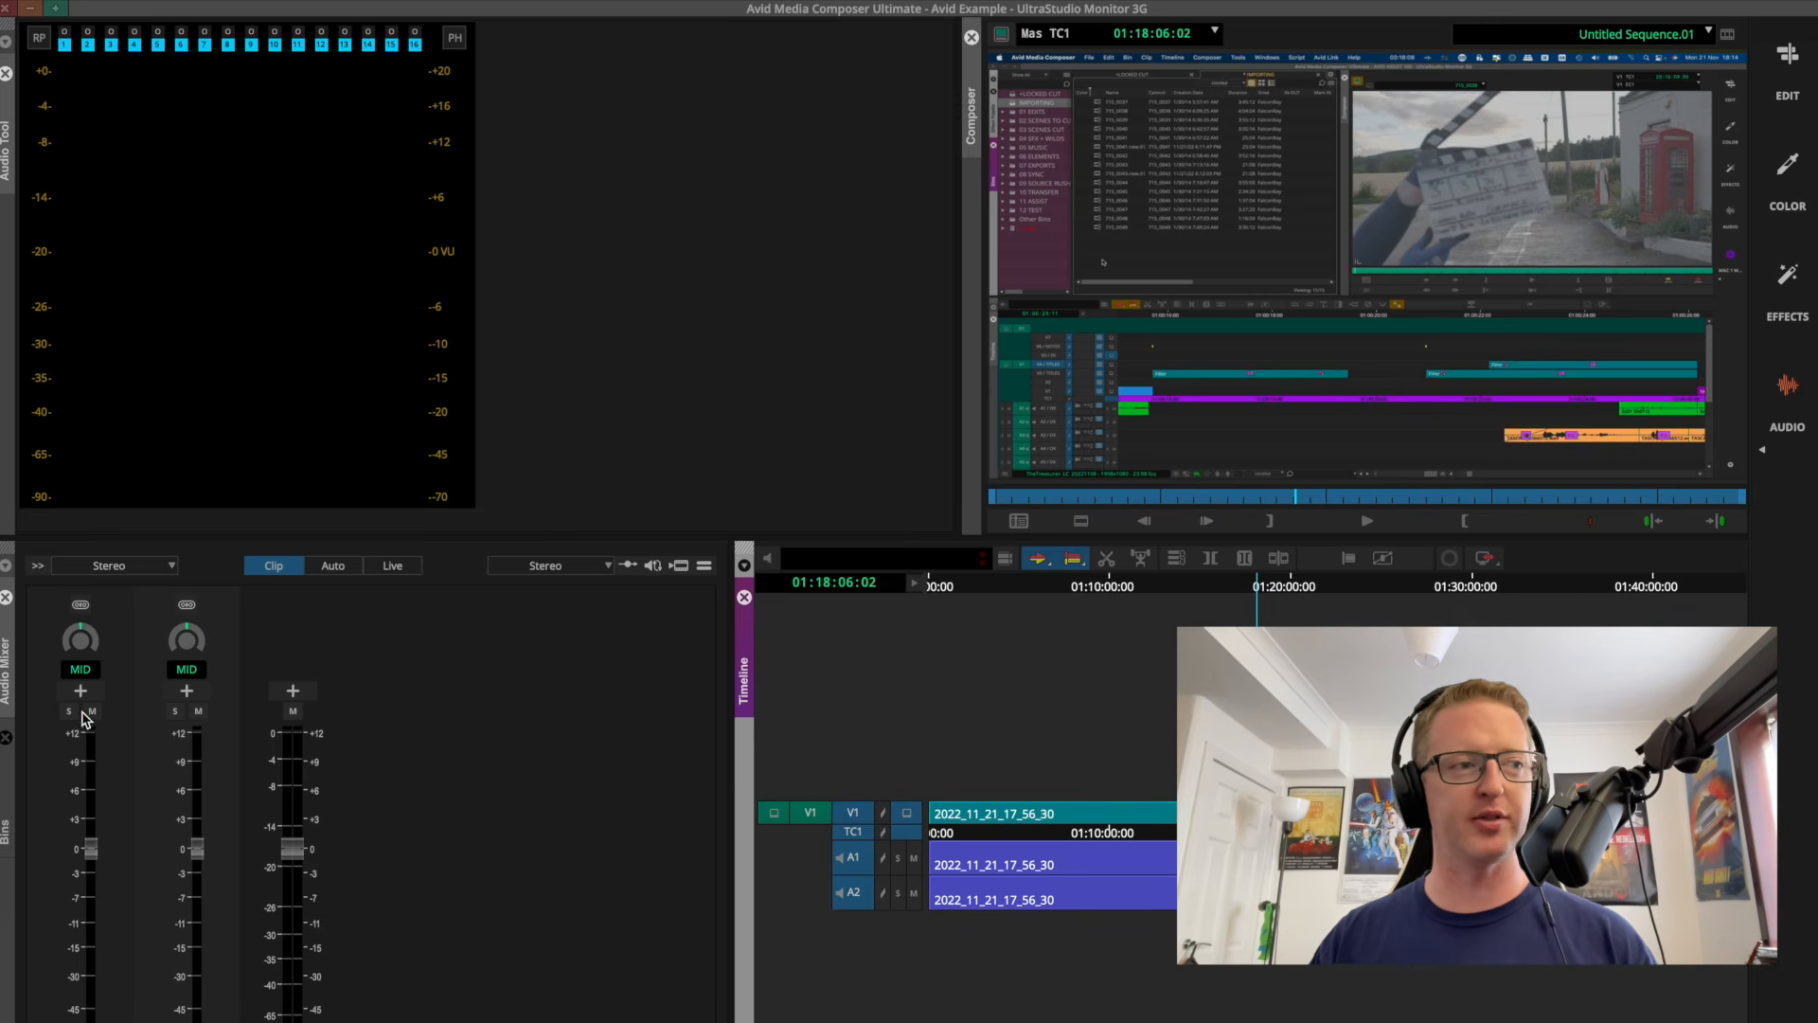
Dock the Audio Mixer as a tab with the Audio Tool and alternate between both, ending on the Audio Mixer.
{"action": "left_click", "coordinate": [6, 674]}
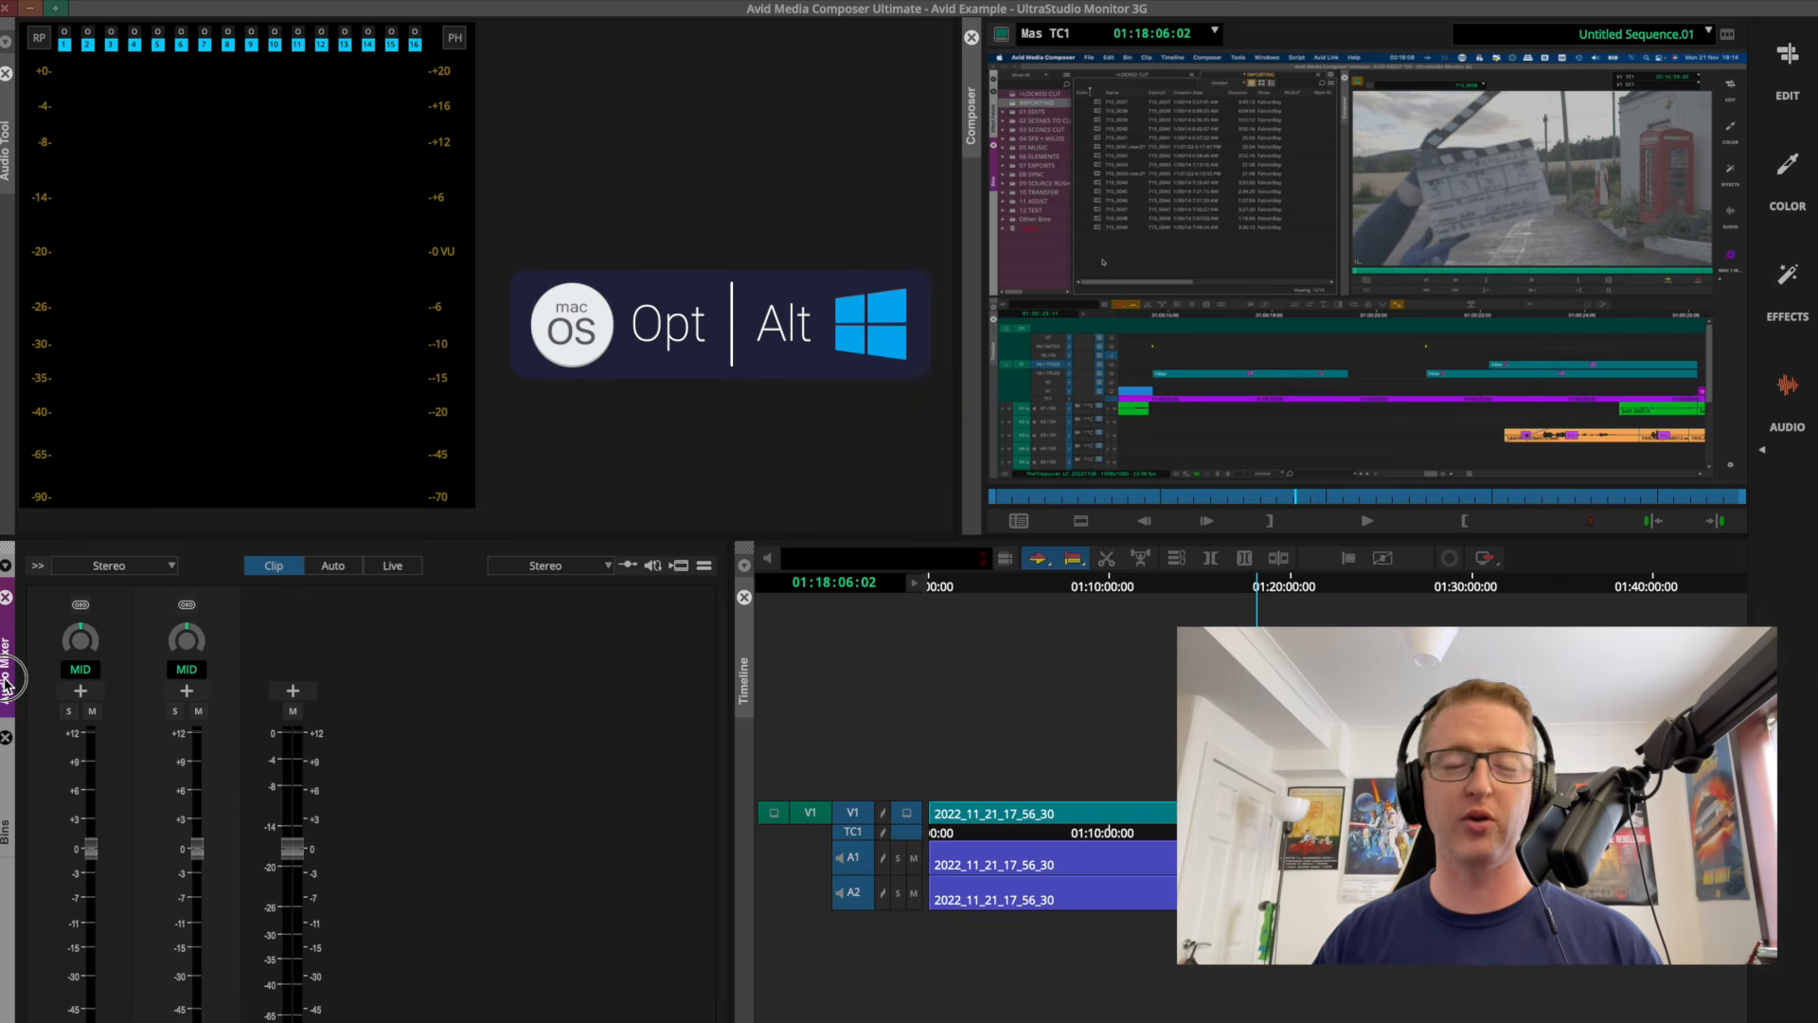
{"action": "left_click_drag", "start_coordinate": [8, 680], "coordinate": [42, 299]}
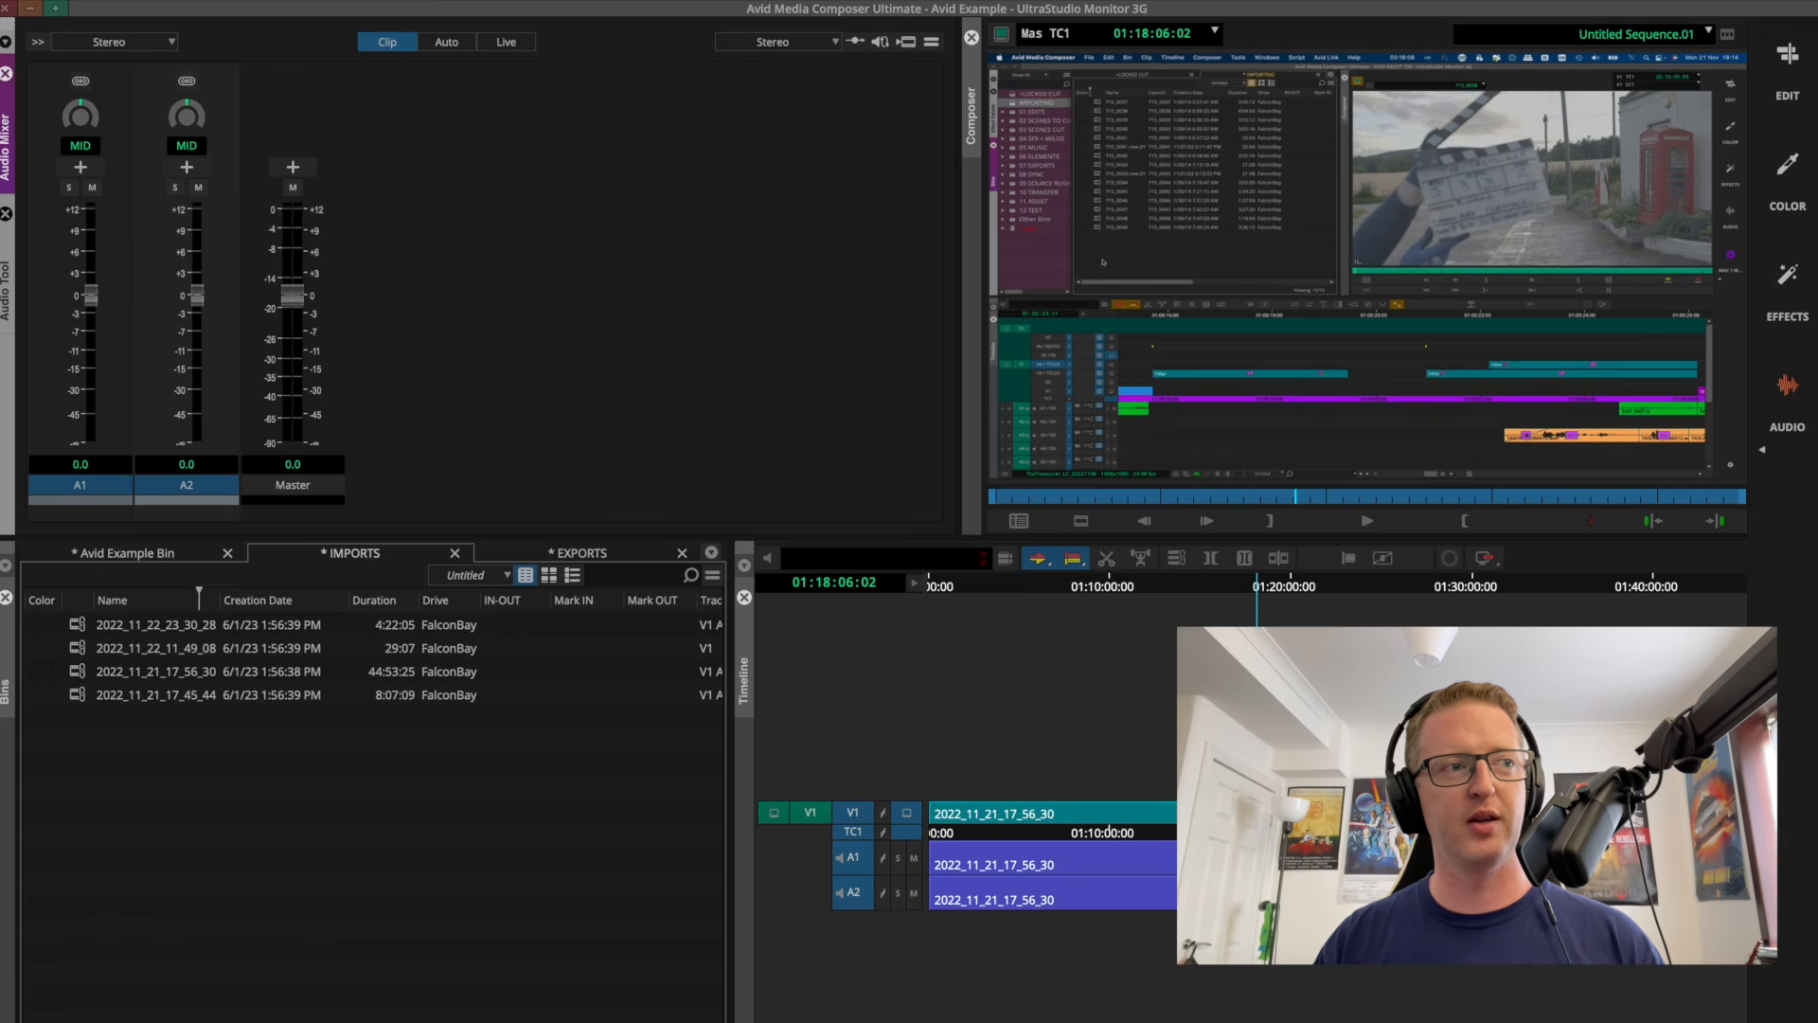
{"action": "left_click", "coordinate": [8, 289]}
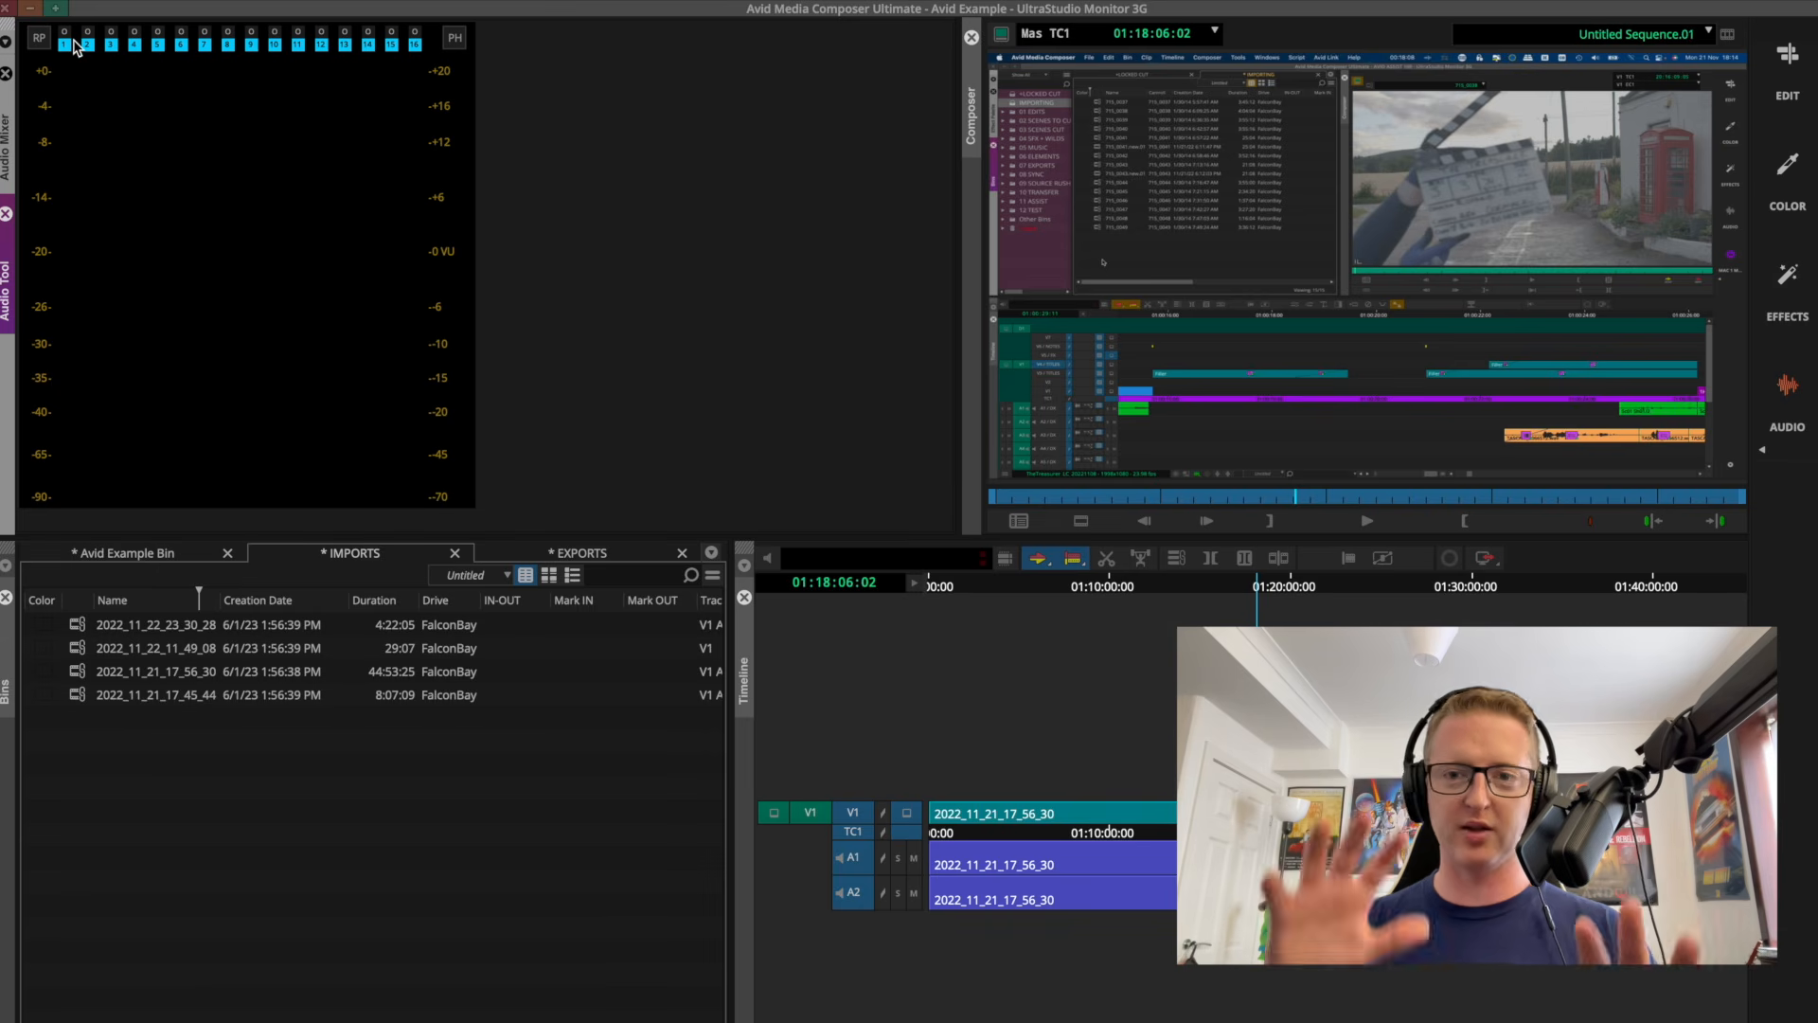
{"action": "left_click", "coordinate": [9, 144]}
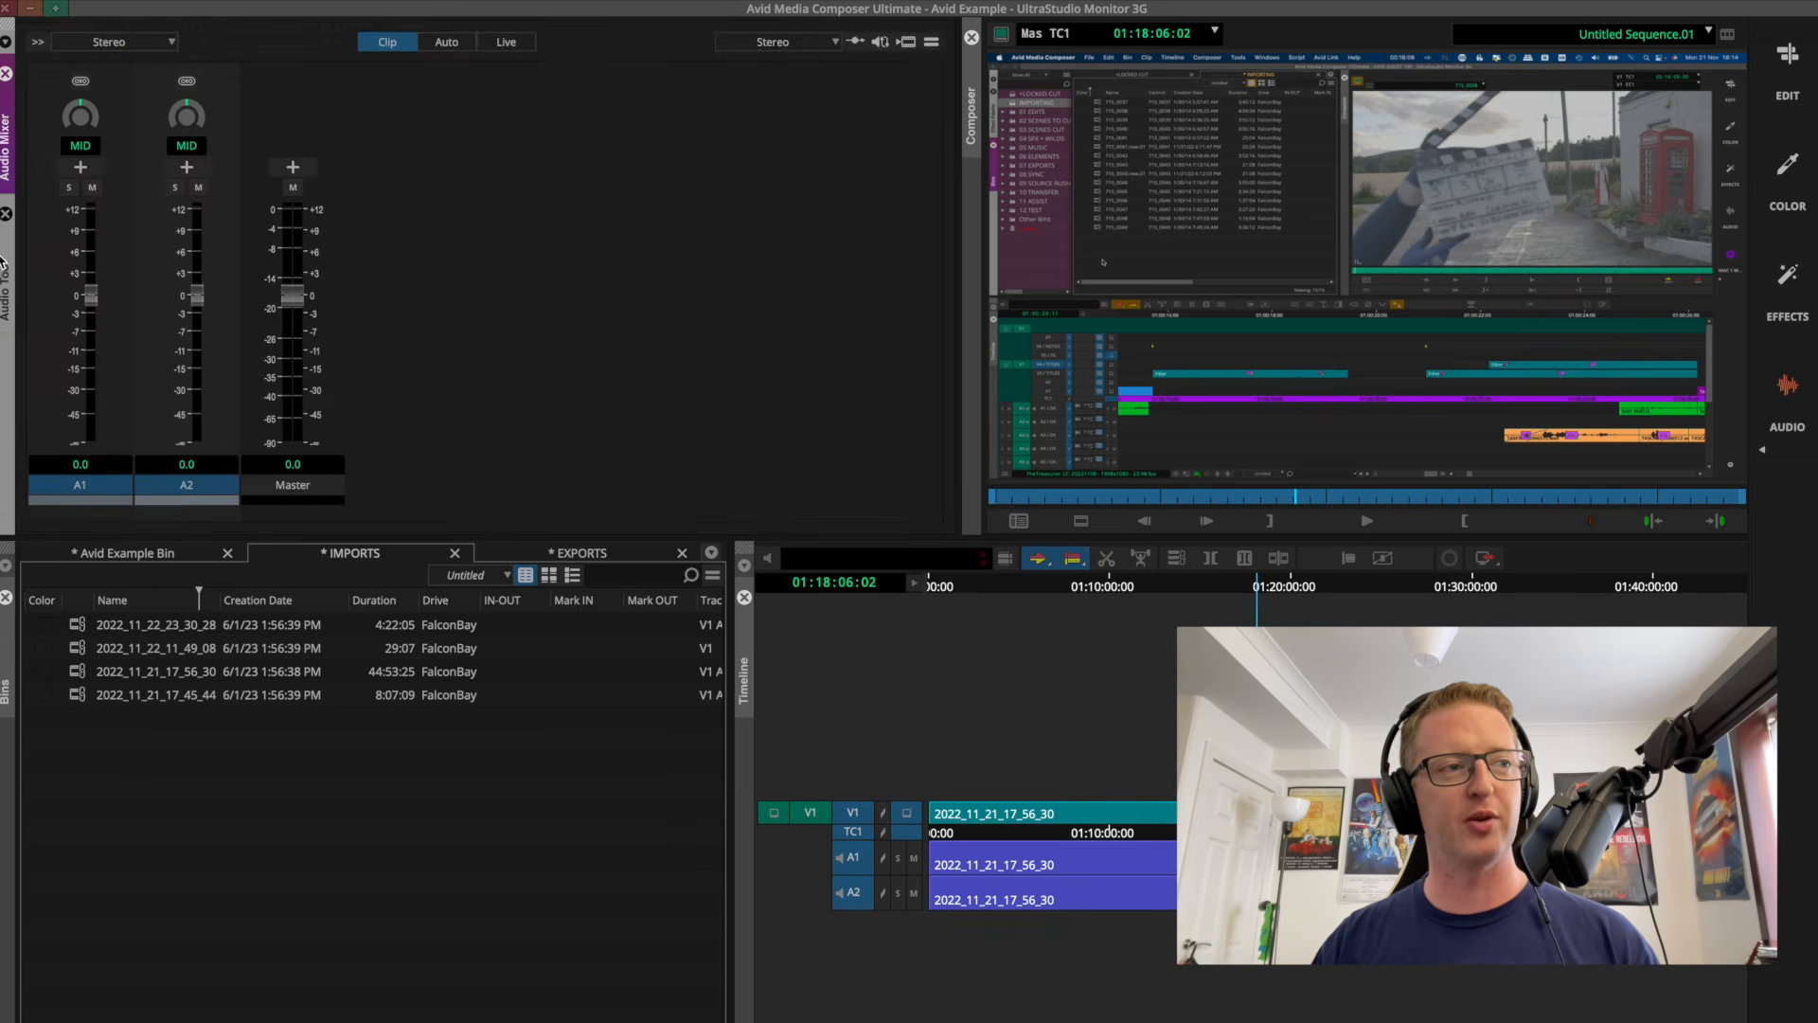
{"action": "left_click", "coordinate": [8, 275]}
{"action": "left_click", "coordinate": [7, 168]}
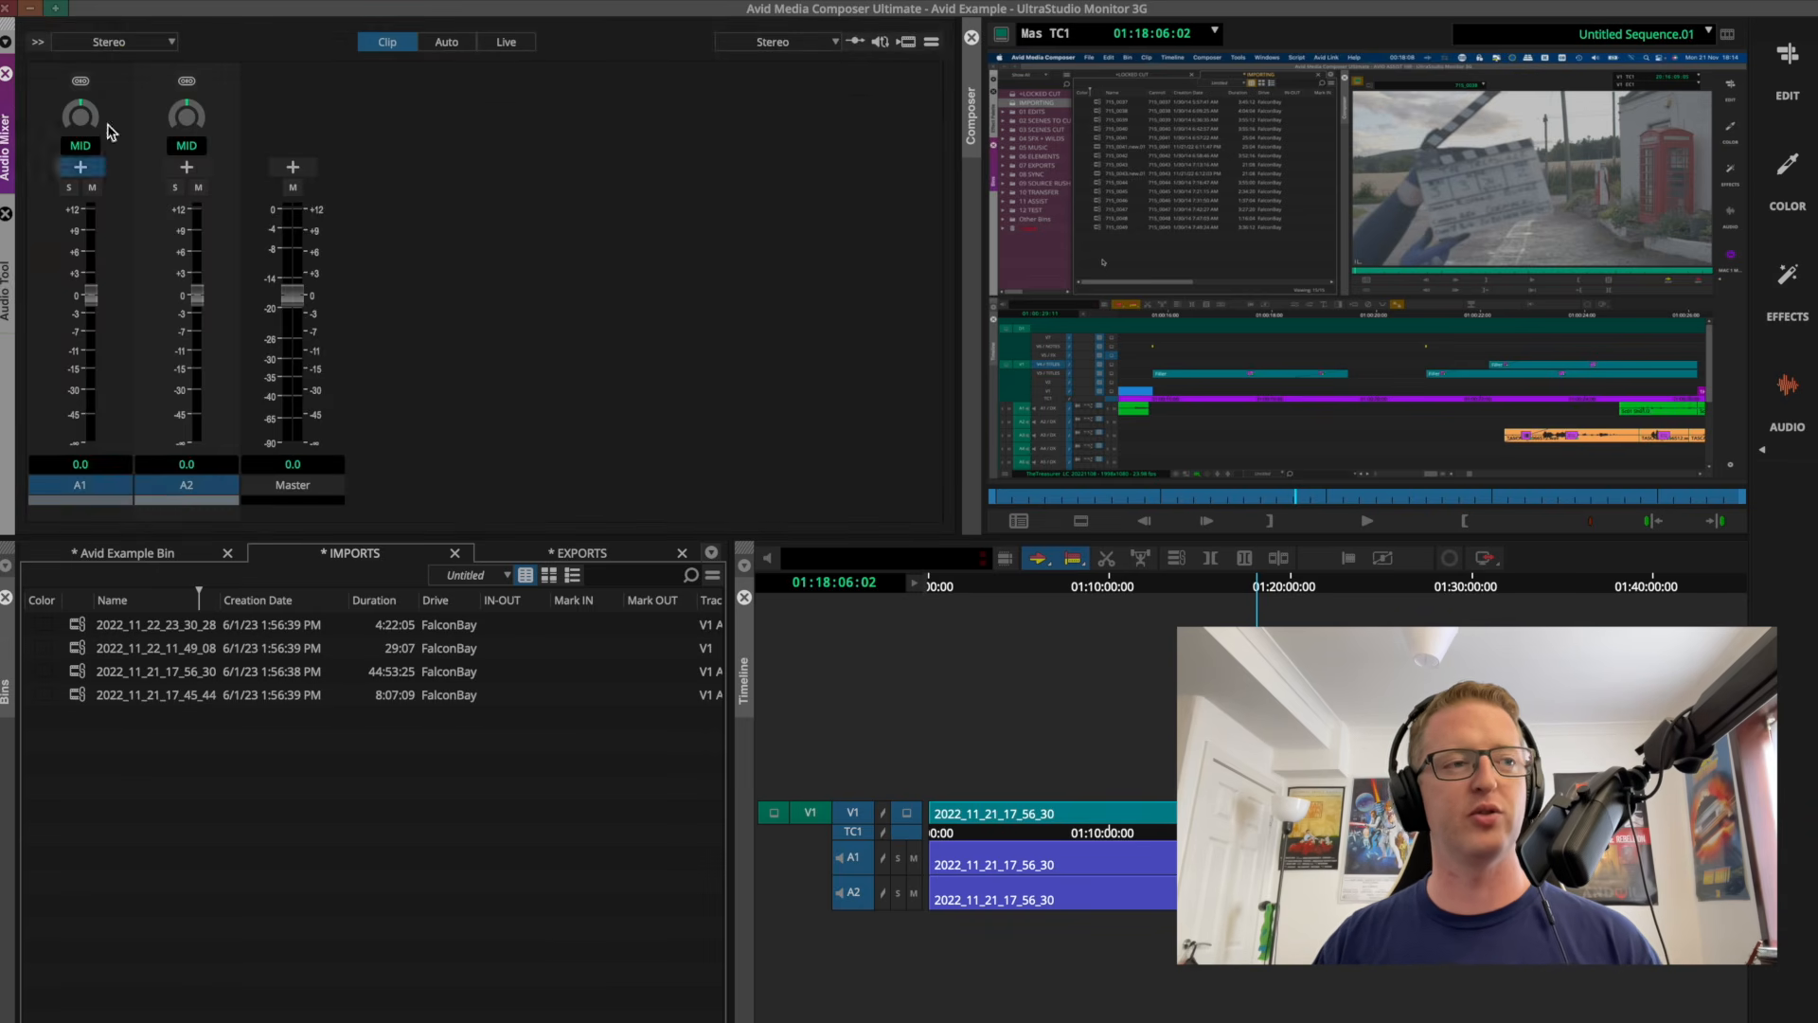
Add six audio tracks, A3 to A8, to the sequence.
{"action": "left_click", "coordinate": [1106, 831]}
{"action": "key", "text": "ctrl+u"}
{"action": "key", "text": "ctrl+u"}
{"action": "key", "text": "ctrl+u"}
{"action": "key", "text": "ctrl+u"}
{"action": "key", "text": "ctrl+u"}
{"action": "key", "text": "ctrl+u"}
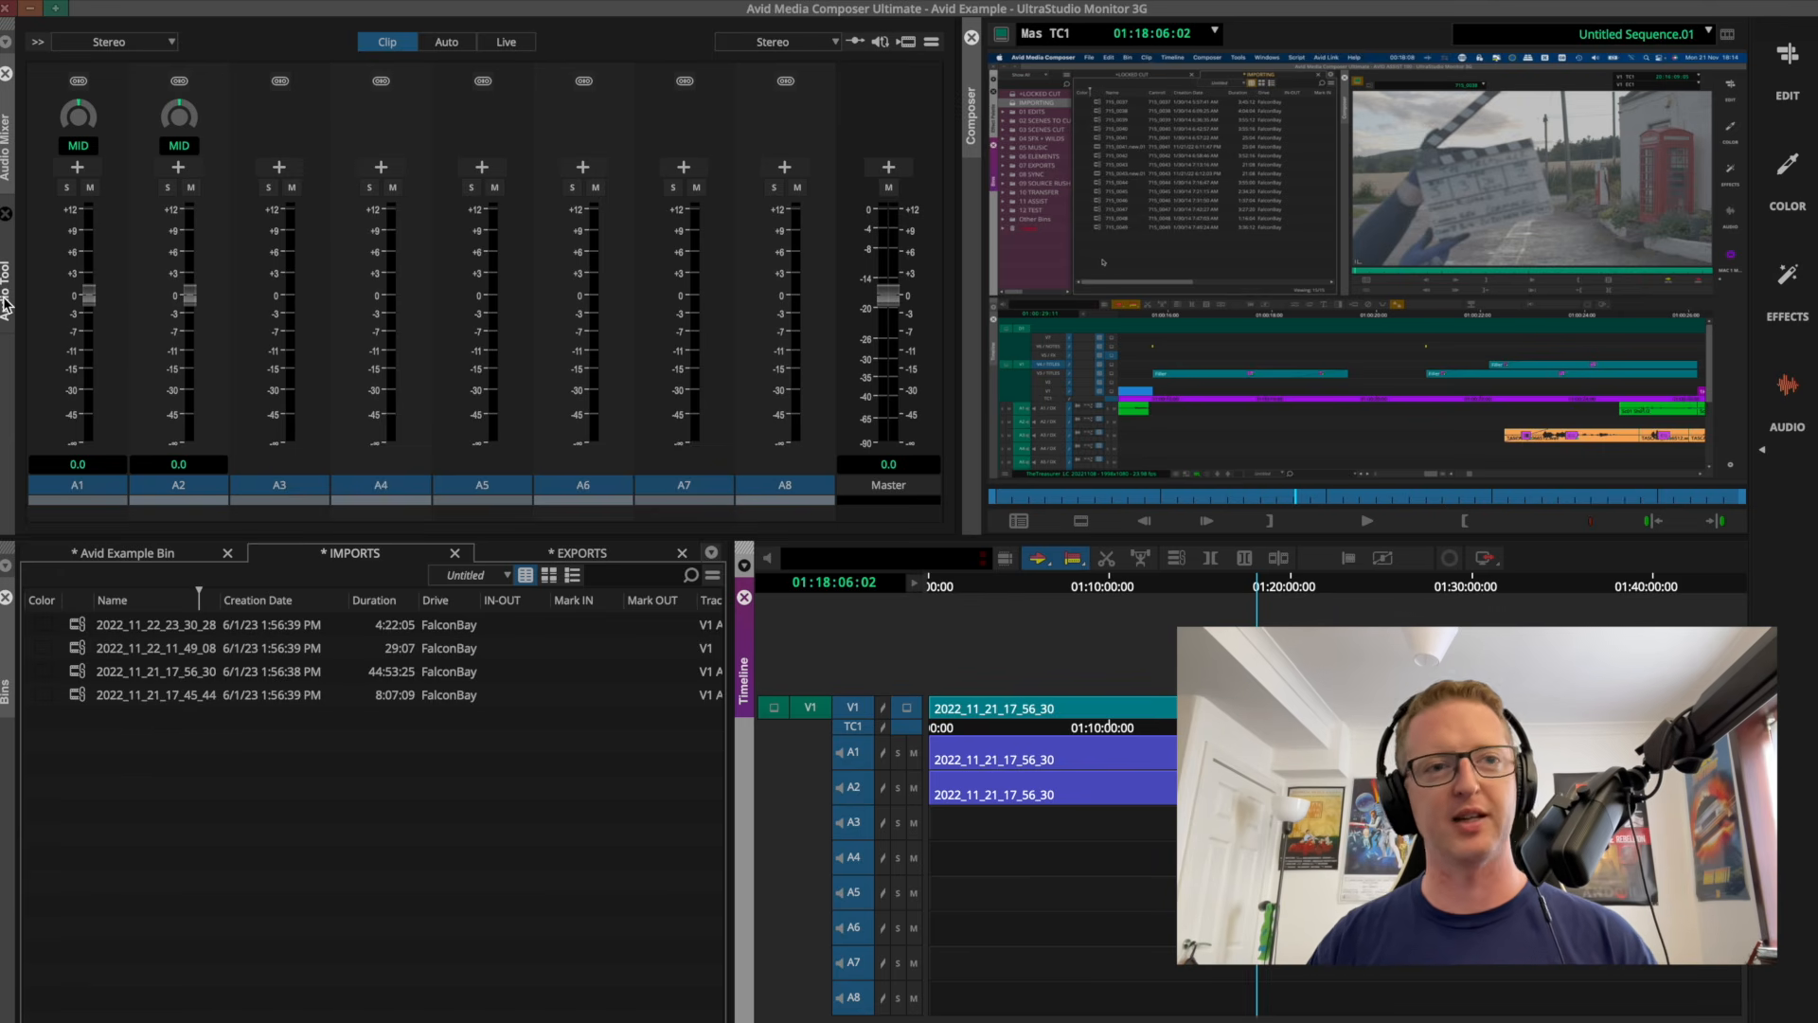
Dock the Audio Tool beside the Audio Mixer and narrow it to a slim meter strip next to the Composer.
{"action": "left_click_drag", "start_coordinate": [4, 303], "coordinate": [716, 209]}
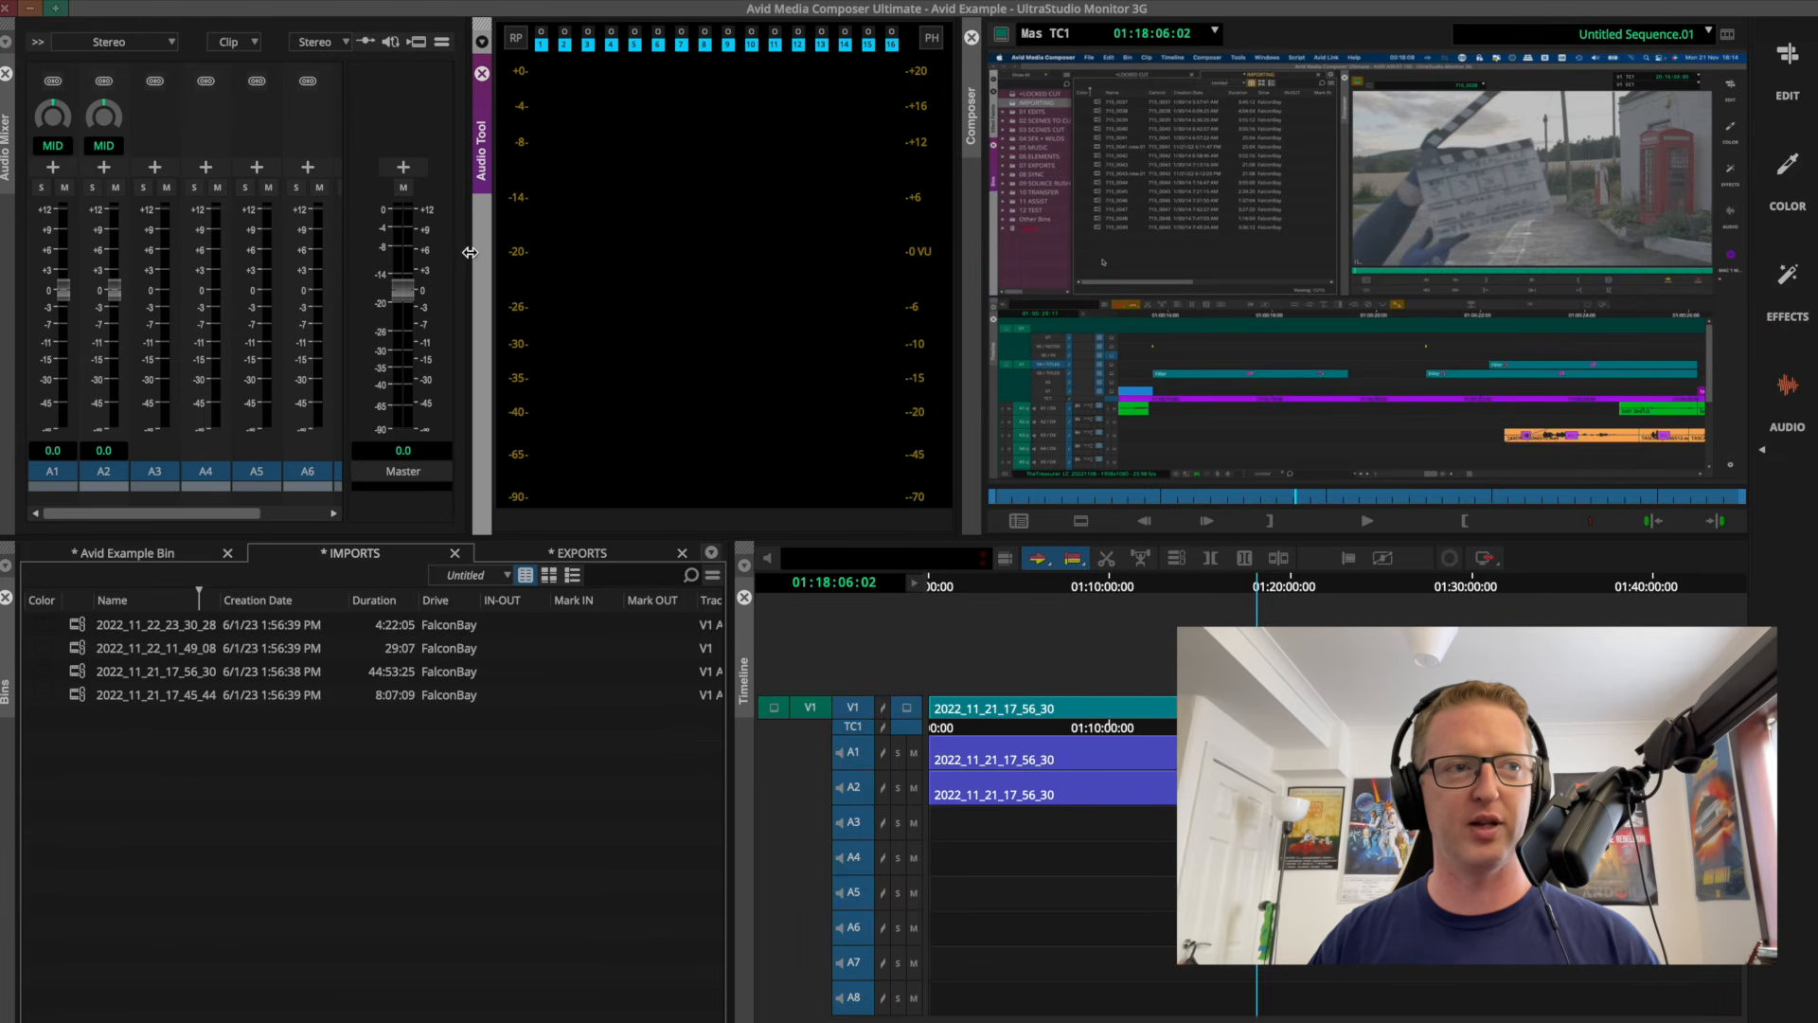
{"action": "left_click_drag", "start_coordinate": [470, 252], "coordinate": [846, 247]}
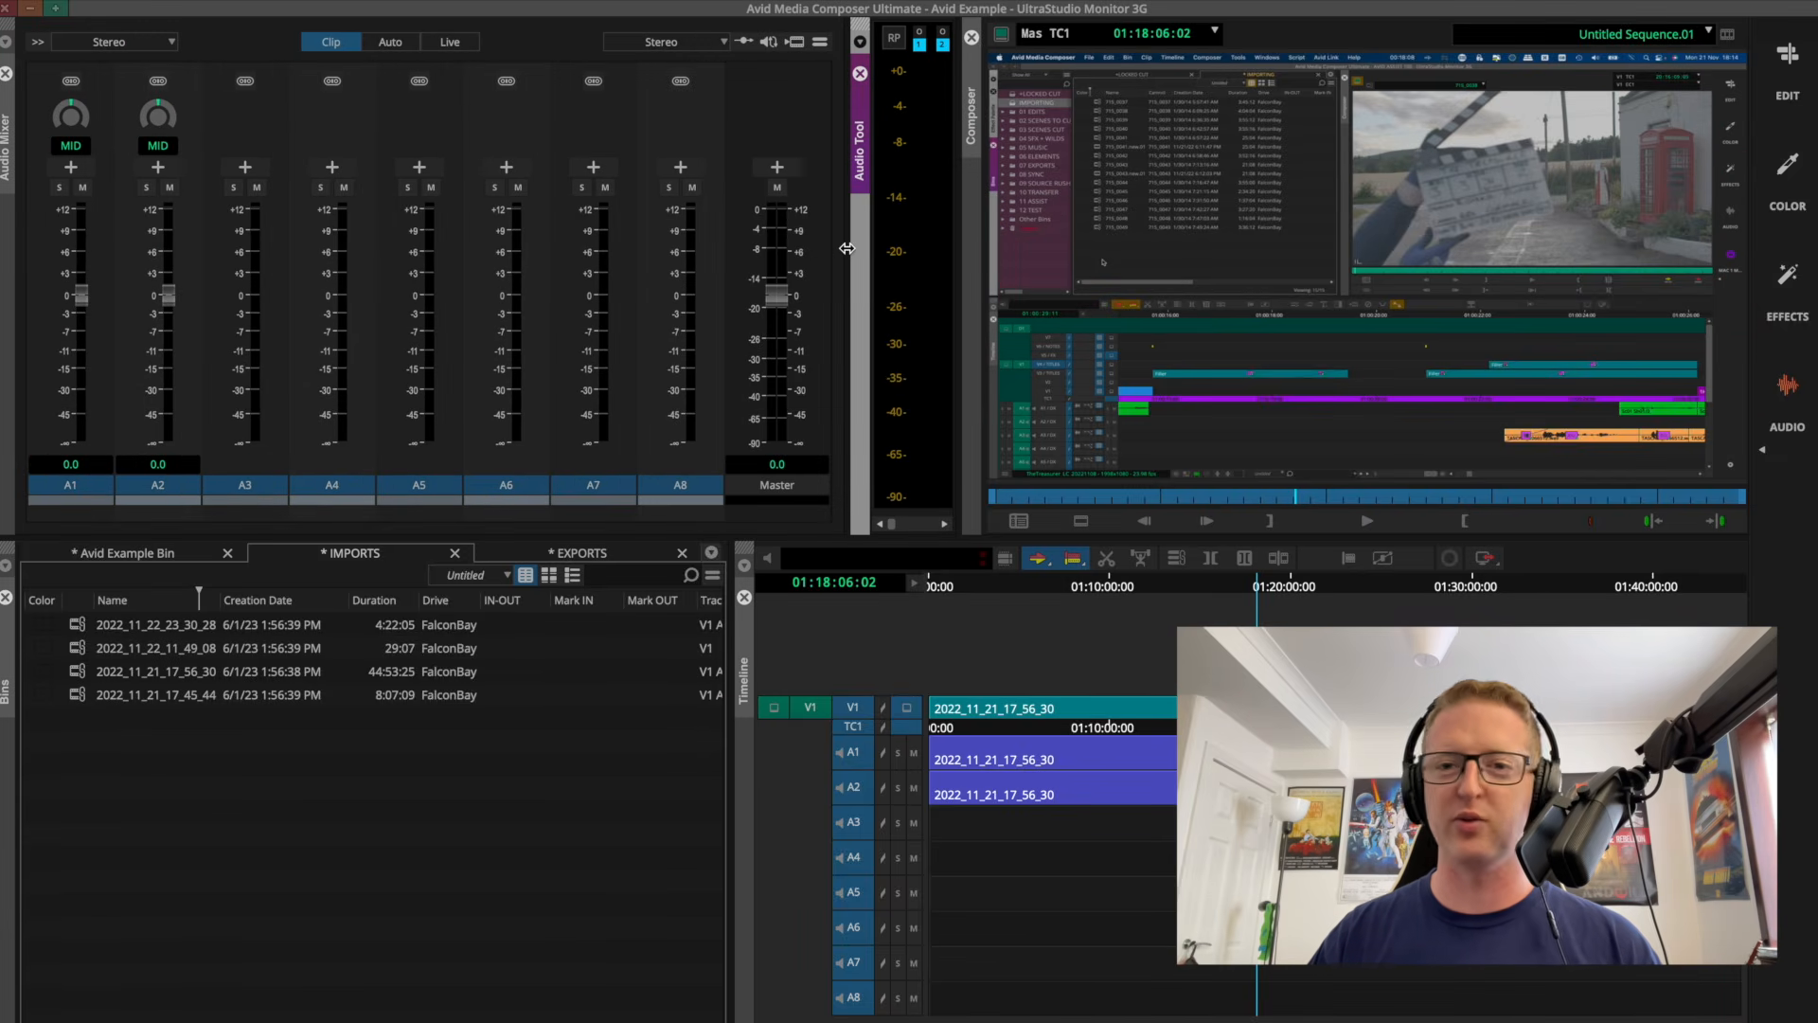
Play the sequence from two positions to examine the levels in the Audio Mixer and the narrowed Audio Tool.
{"action": "left_click", "coordinate": [1128, 604]}
{"action": "key", "text": "space"}
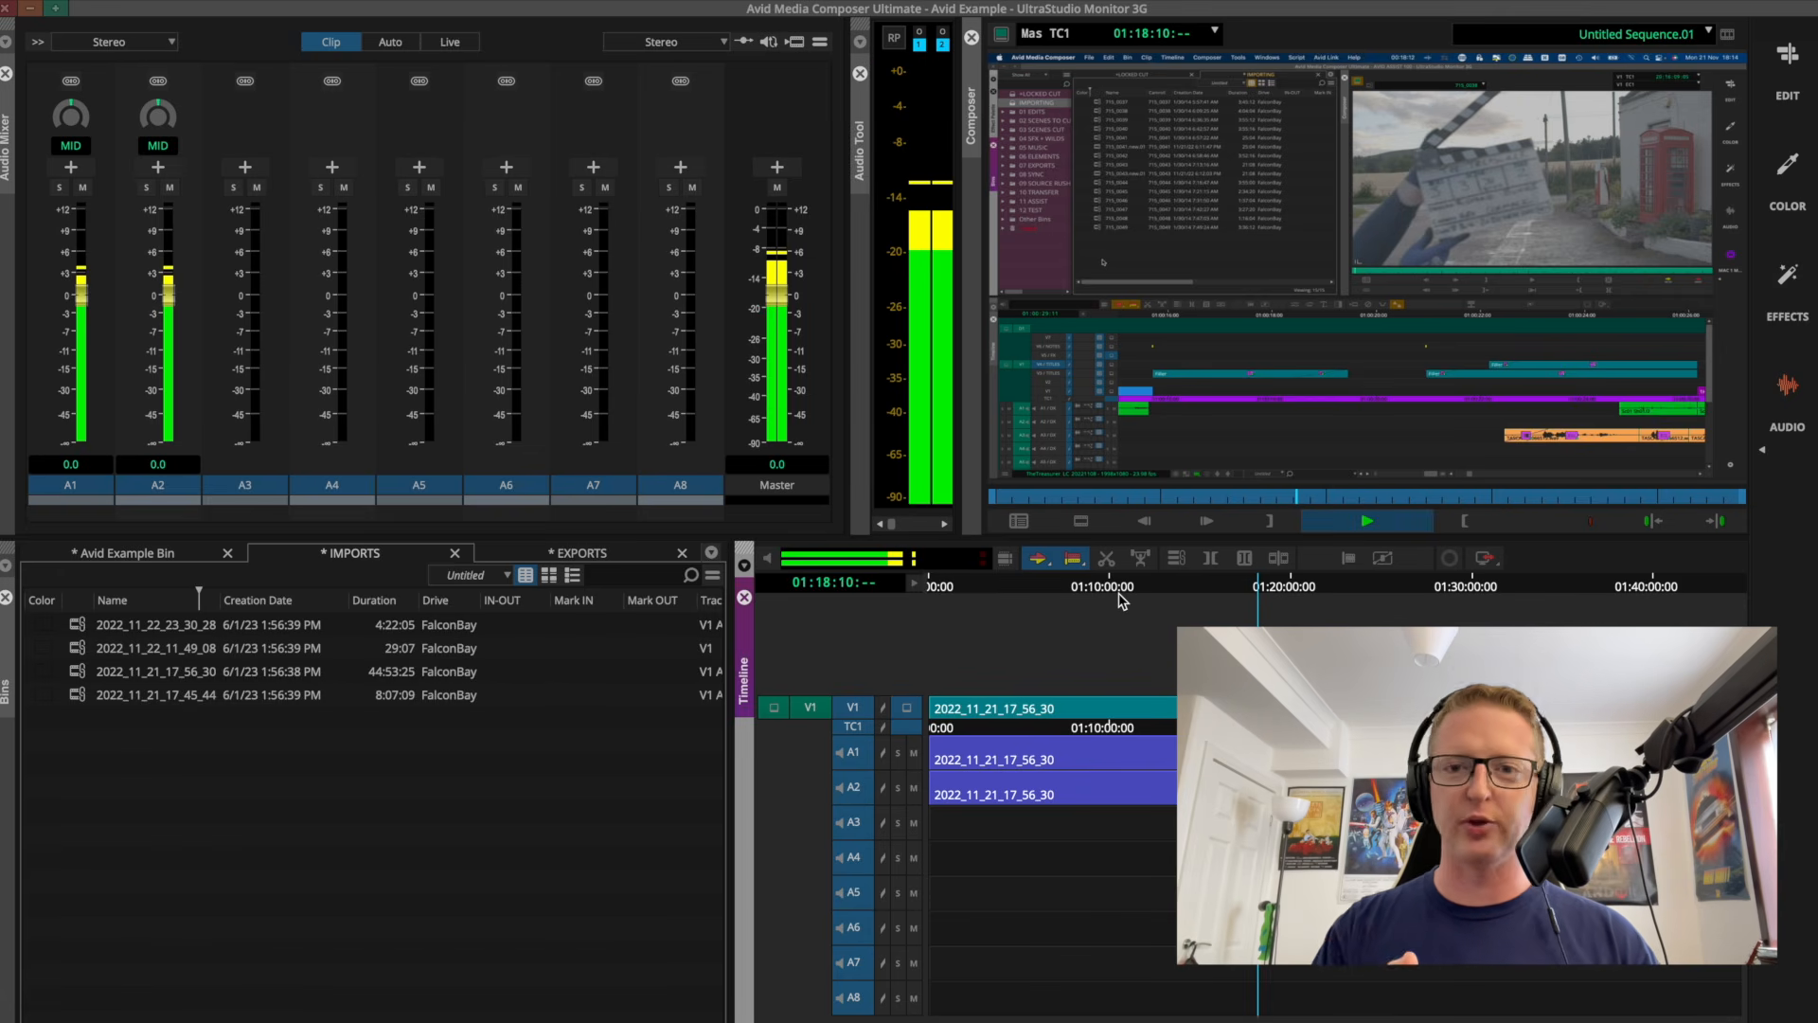
{"action": "key", "text": "space"}
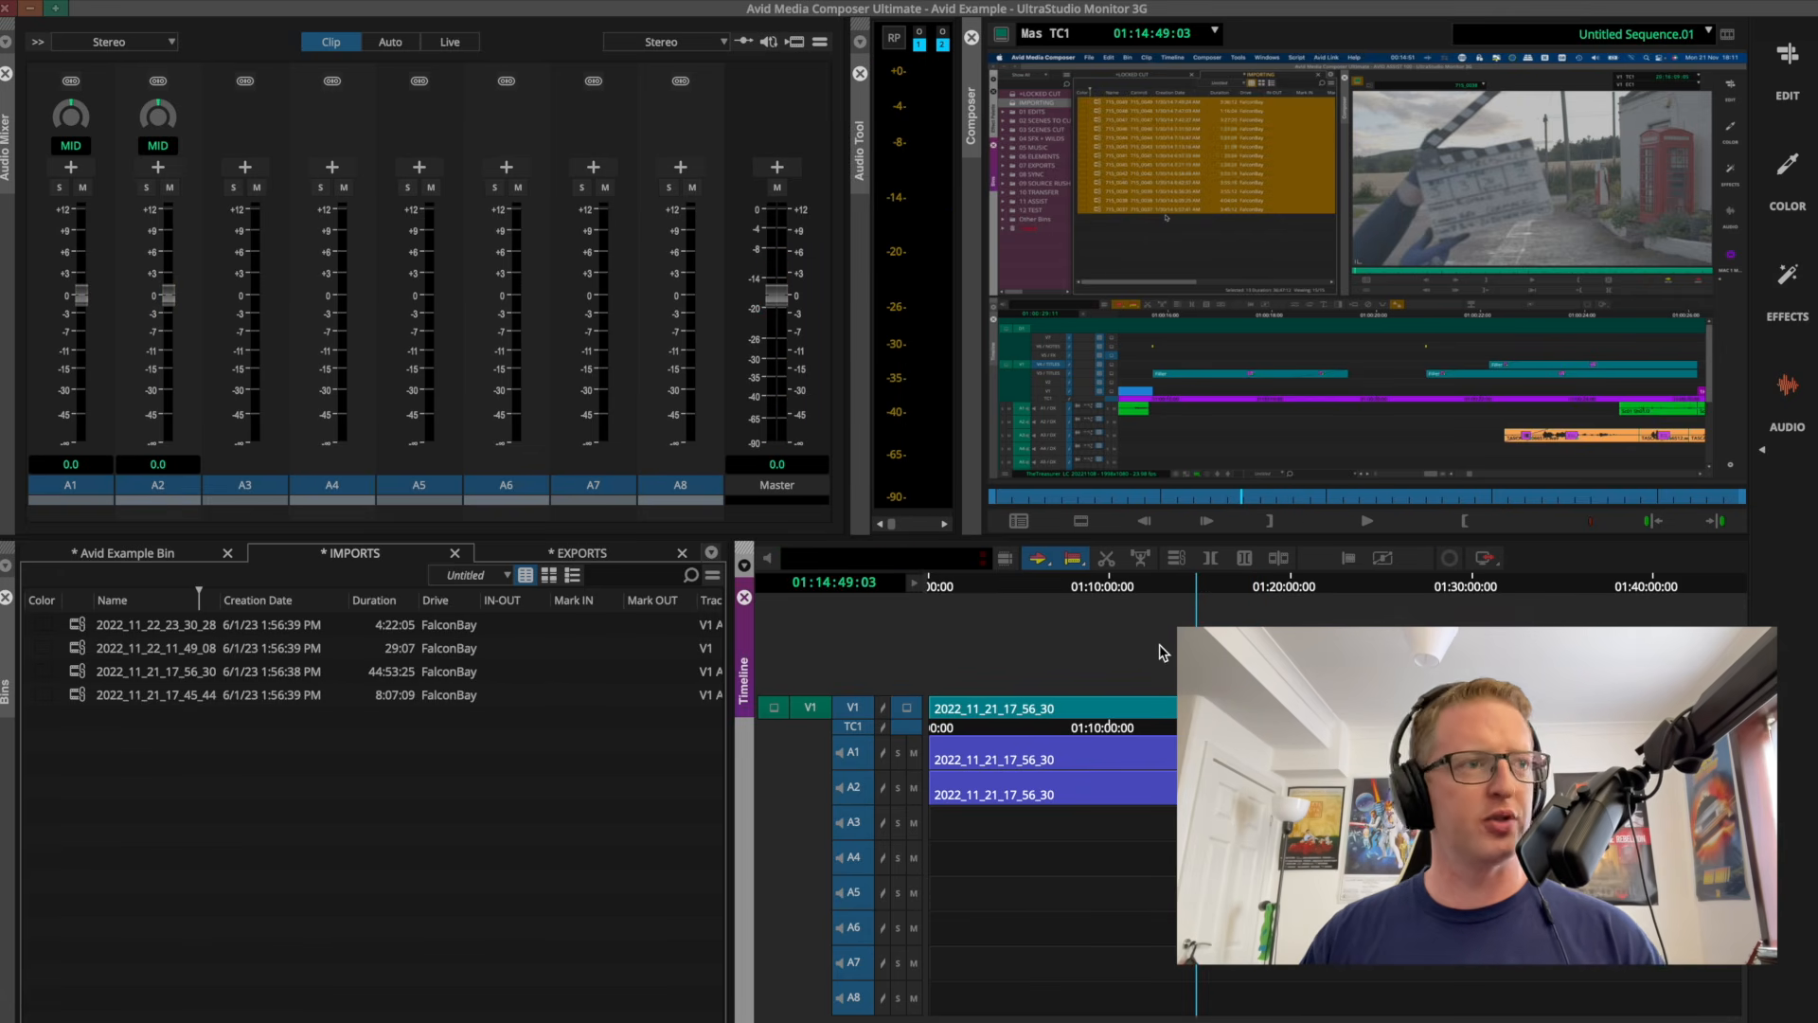
{"action": "left_click", "coordinate": [863, 161]}
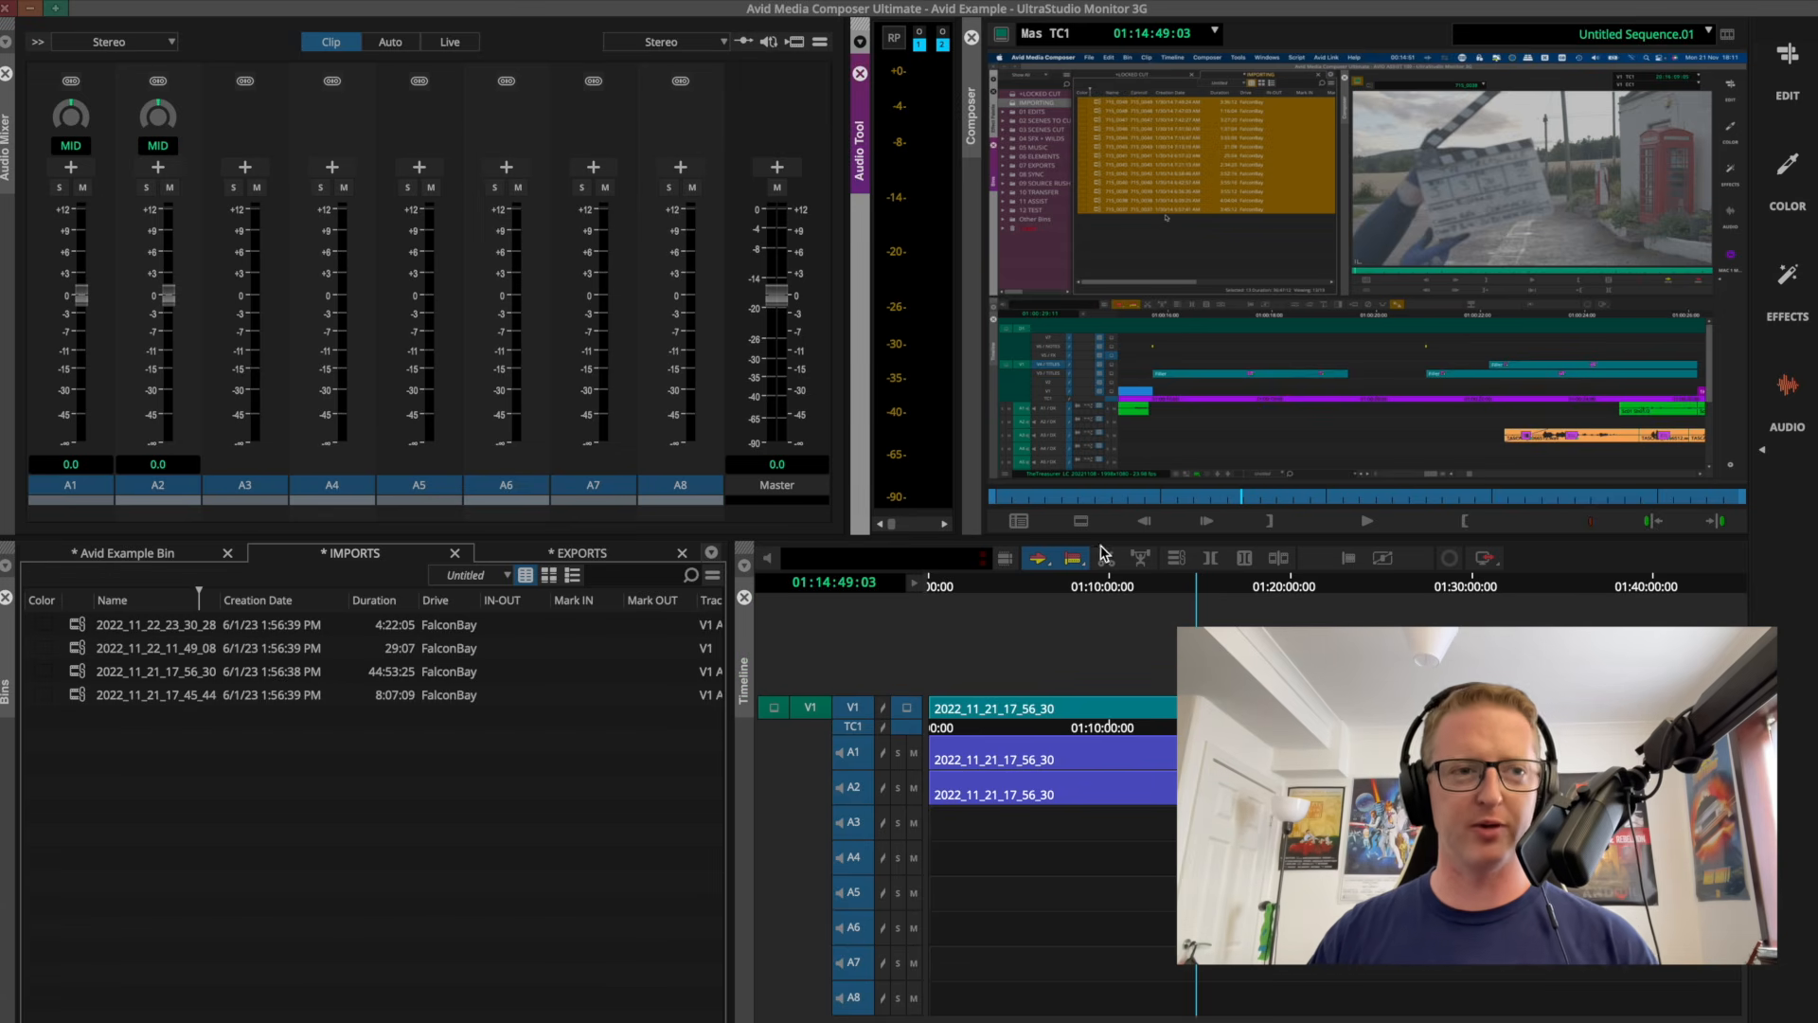
{"action": "left_click", "coordinate": [1134, 589]}
{"action": "key", "text": "space"}
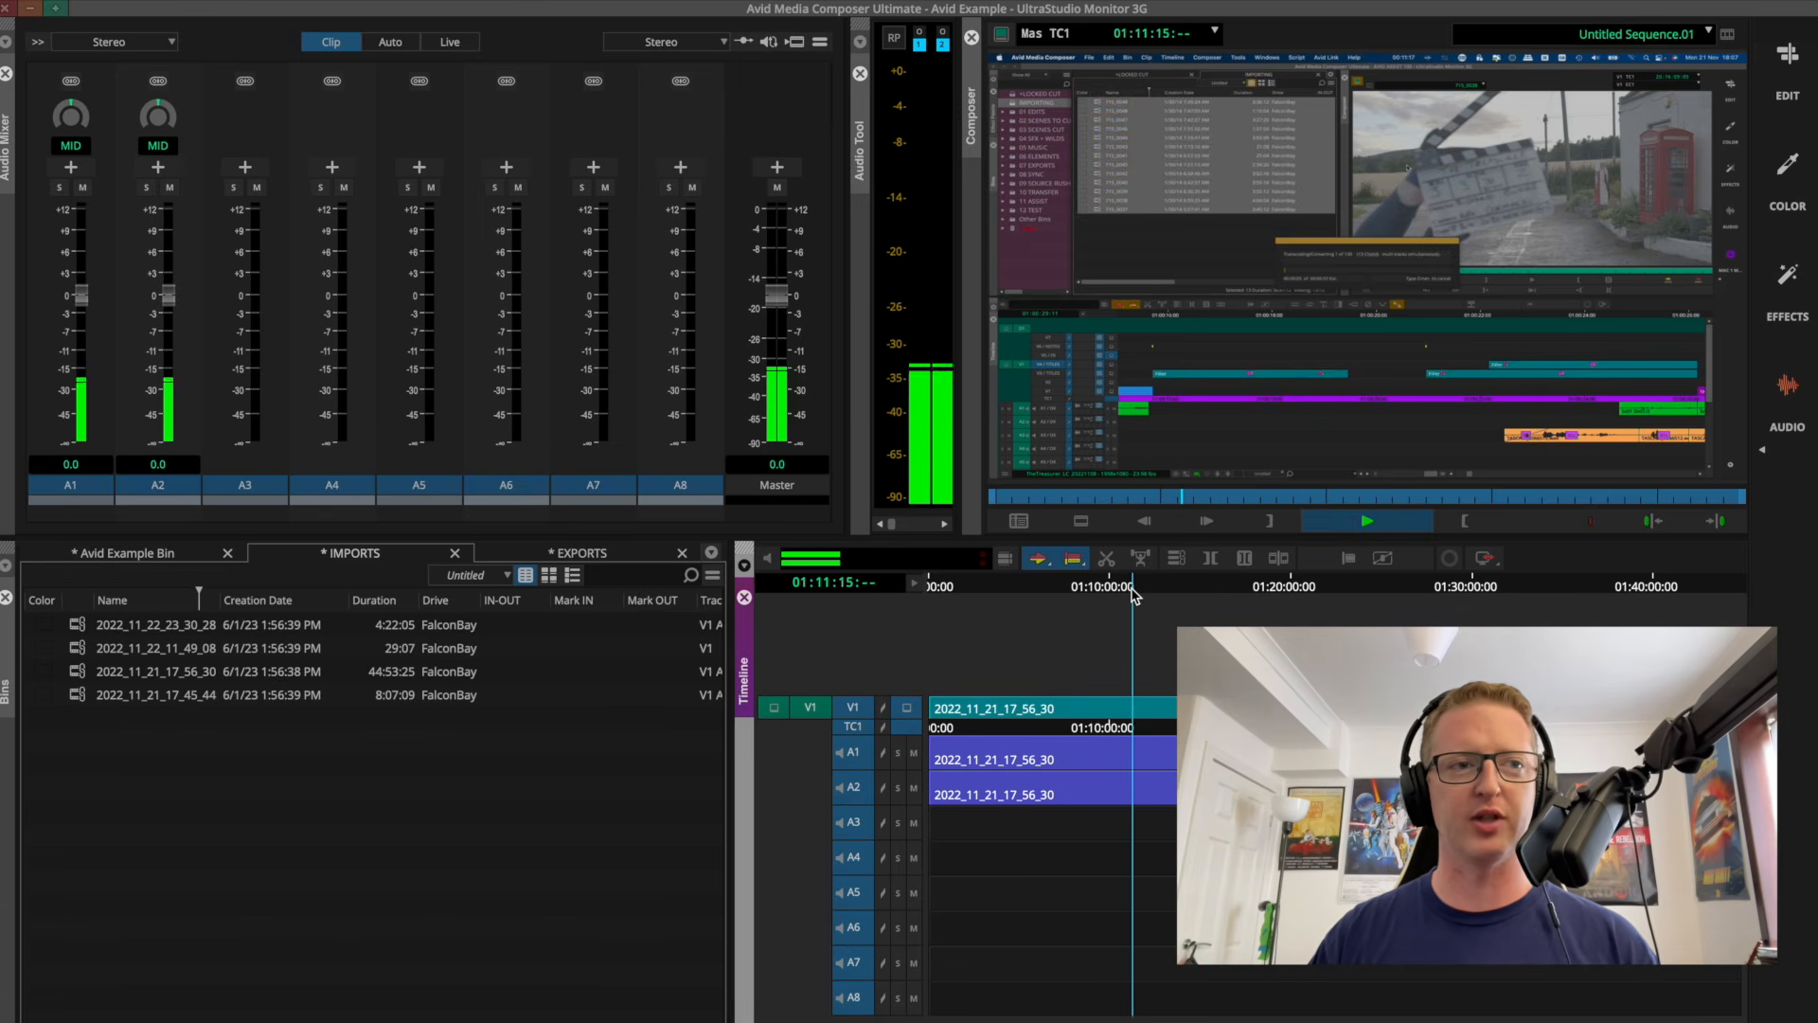
{"action": "key", "text": "space"}
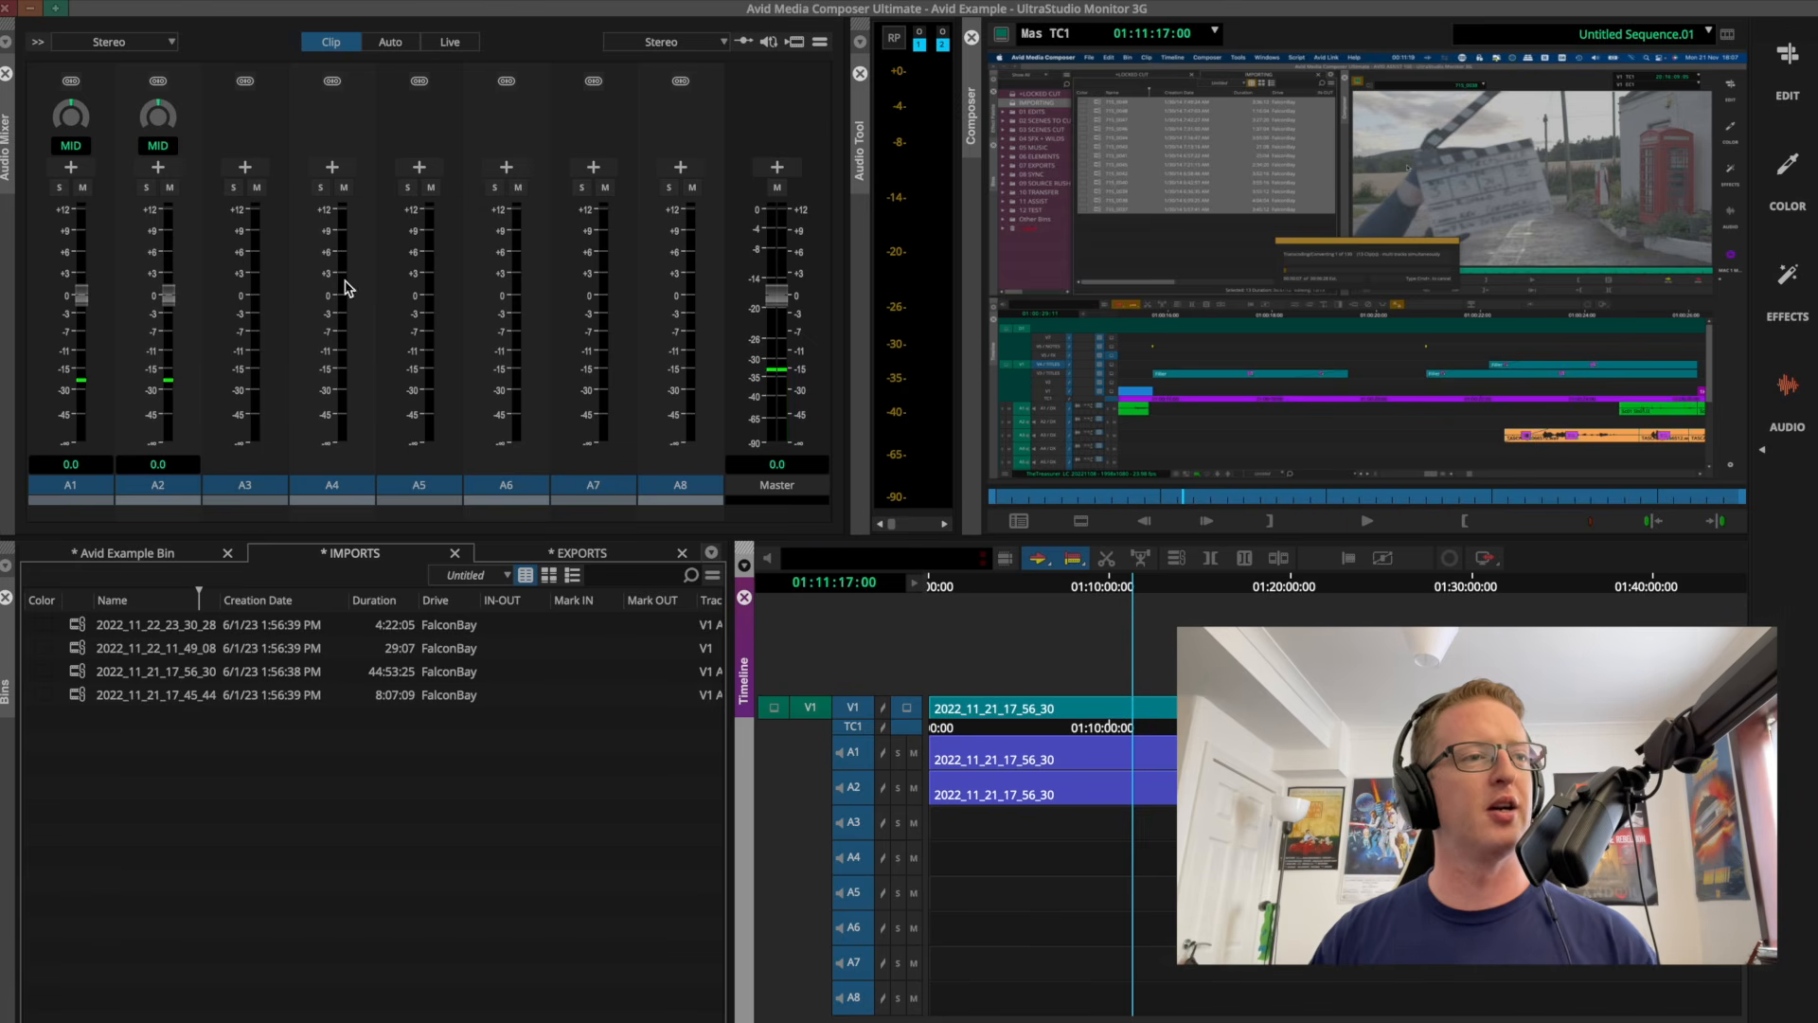
Lower the A1 fader in the Audio Mixer and reset it to 0.0.
{"action": "left_click", "coordinate": [5, 241]}
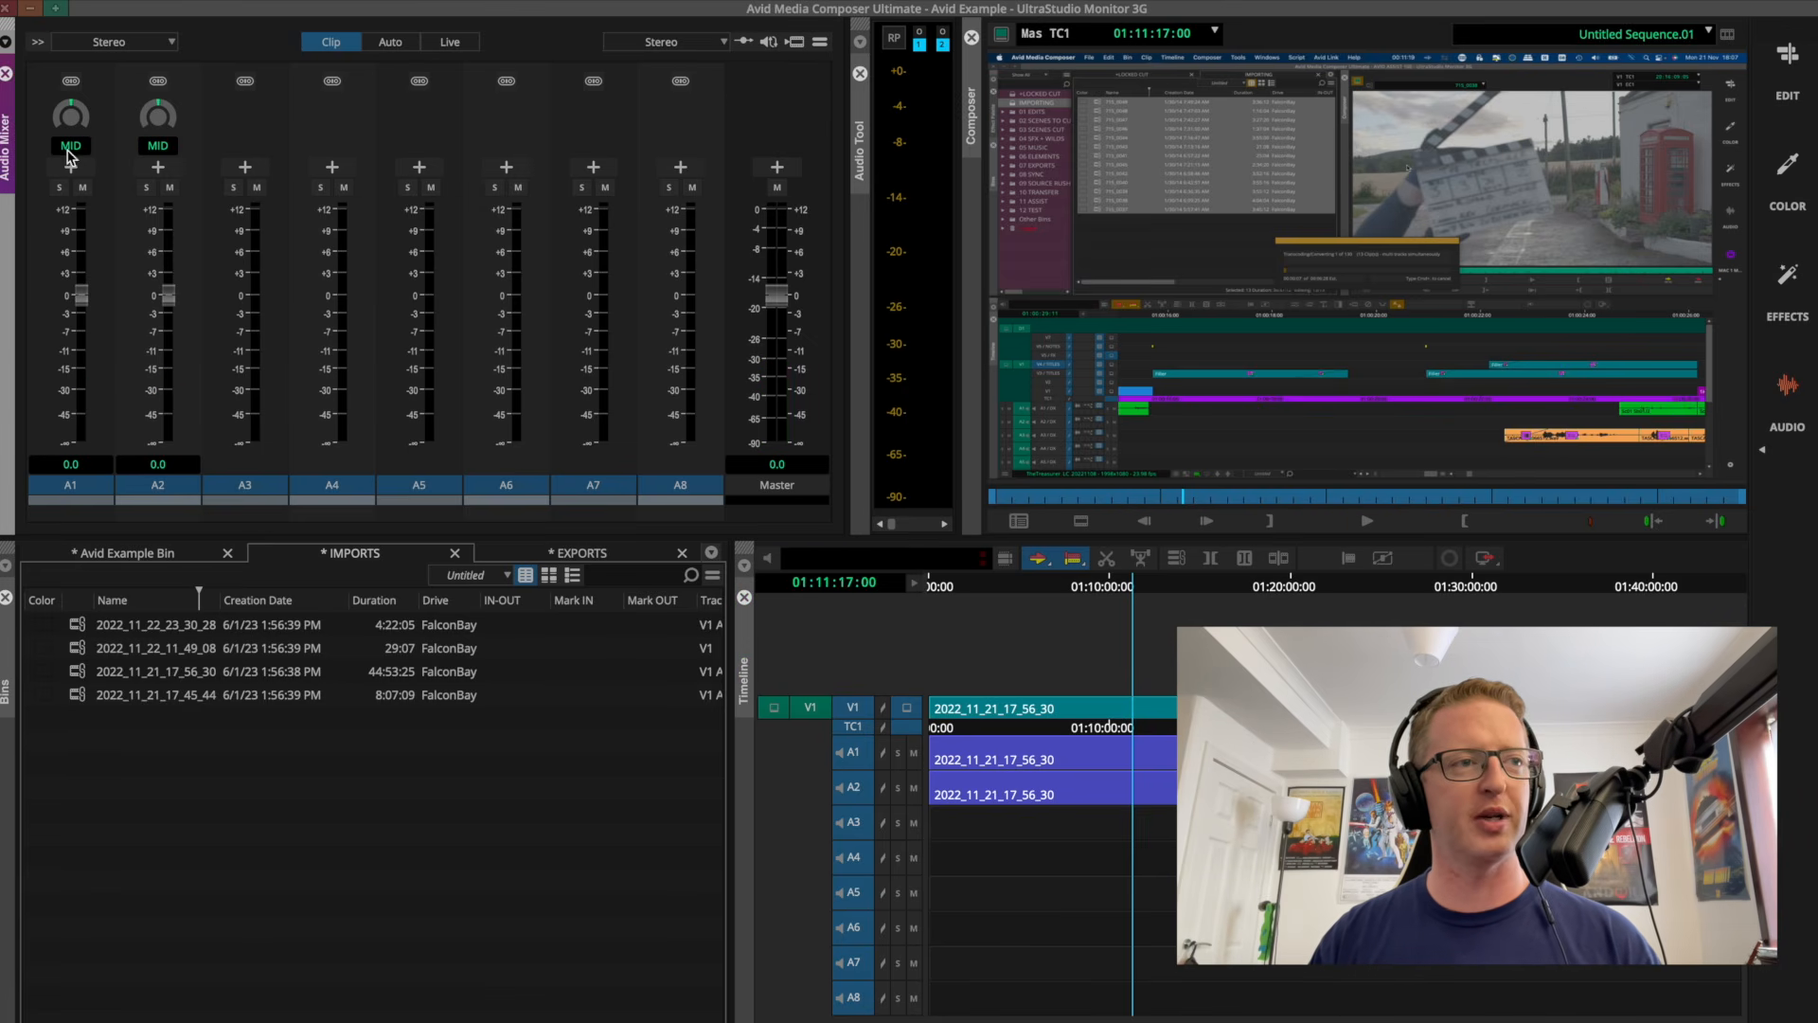
{"action": "left_click_drag", "start_coordinate": [81, 296], "coordinate": [111, 405]}
{"action": "left_click", "coordinate": [112, 409], "text": "alt"}
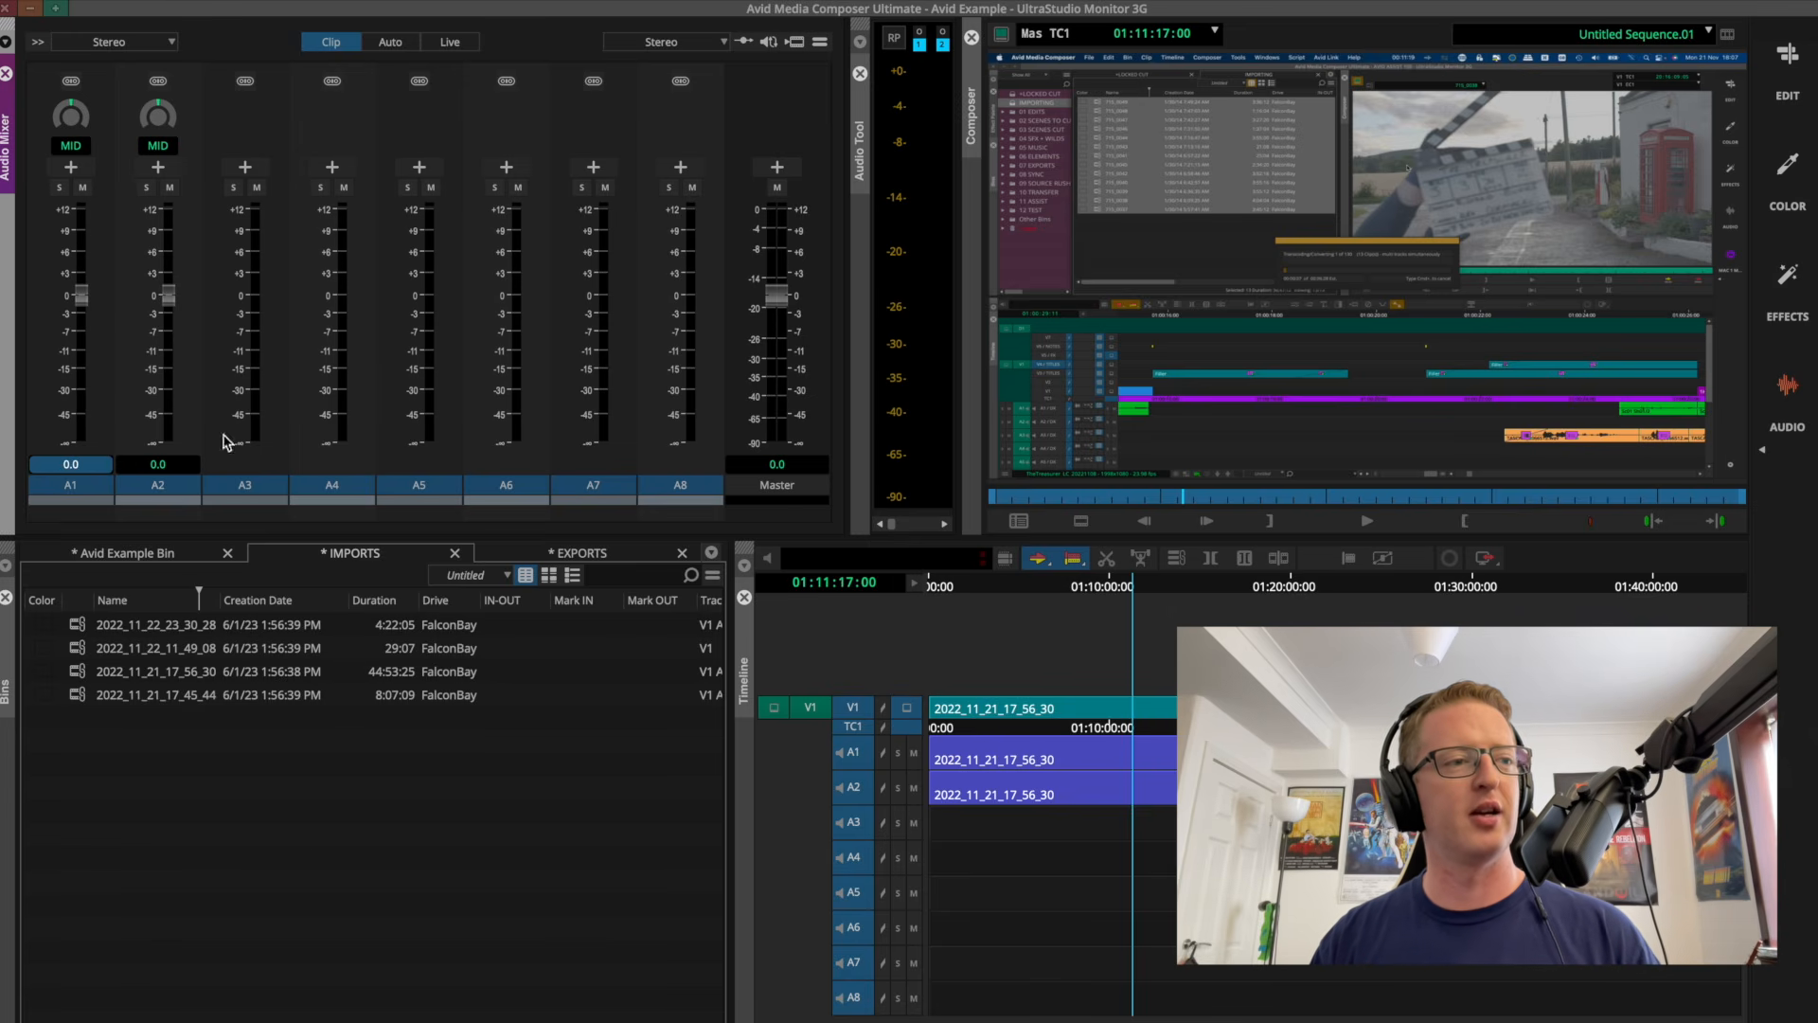
{"action": "left_click", "coordinate": [295, 831]}
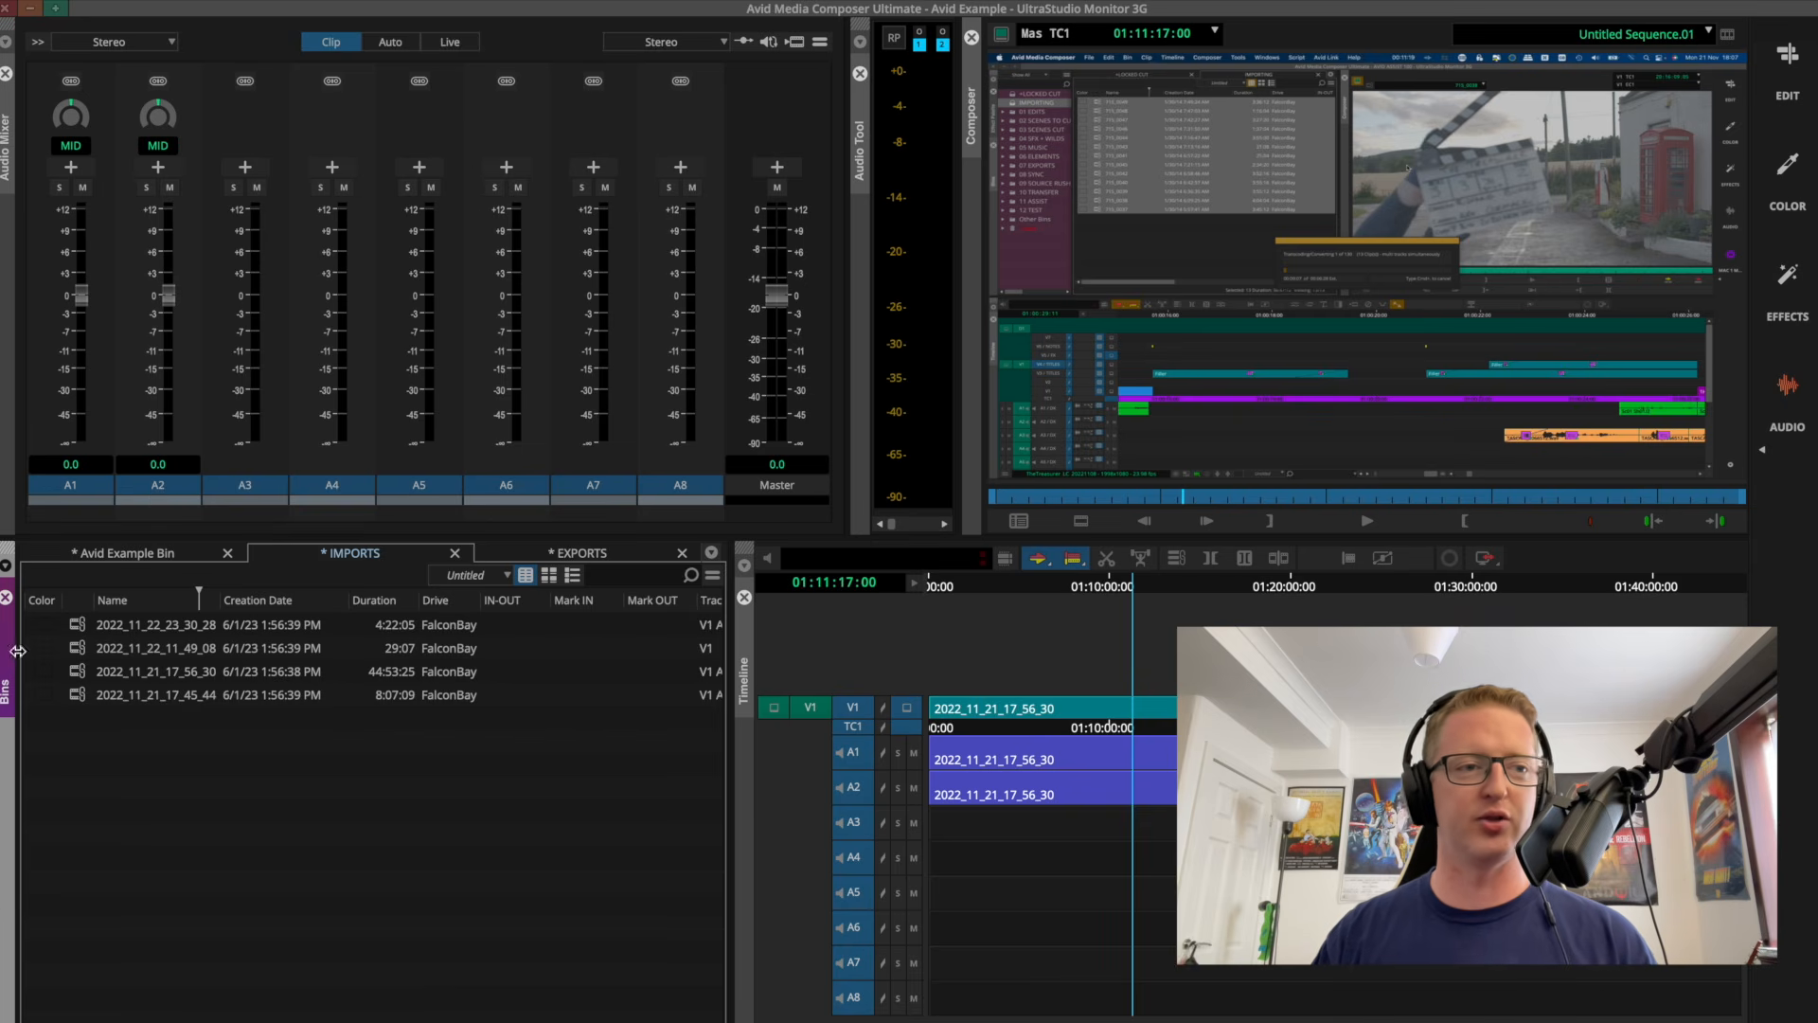
Switch to the Effects workspace, enlarge the Timeline upwards and narrow the Effect Palette to give the Composer more width.
{"action": "left_click", "coordinate": [996, 657]}
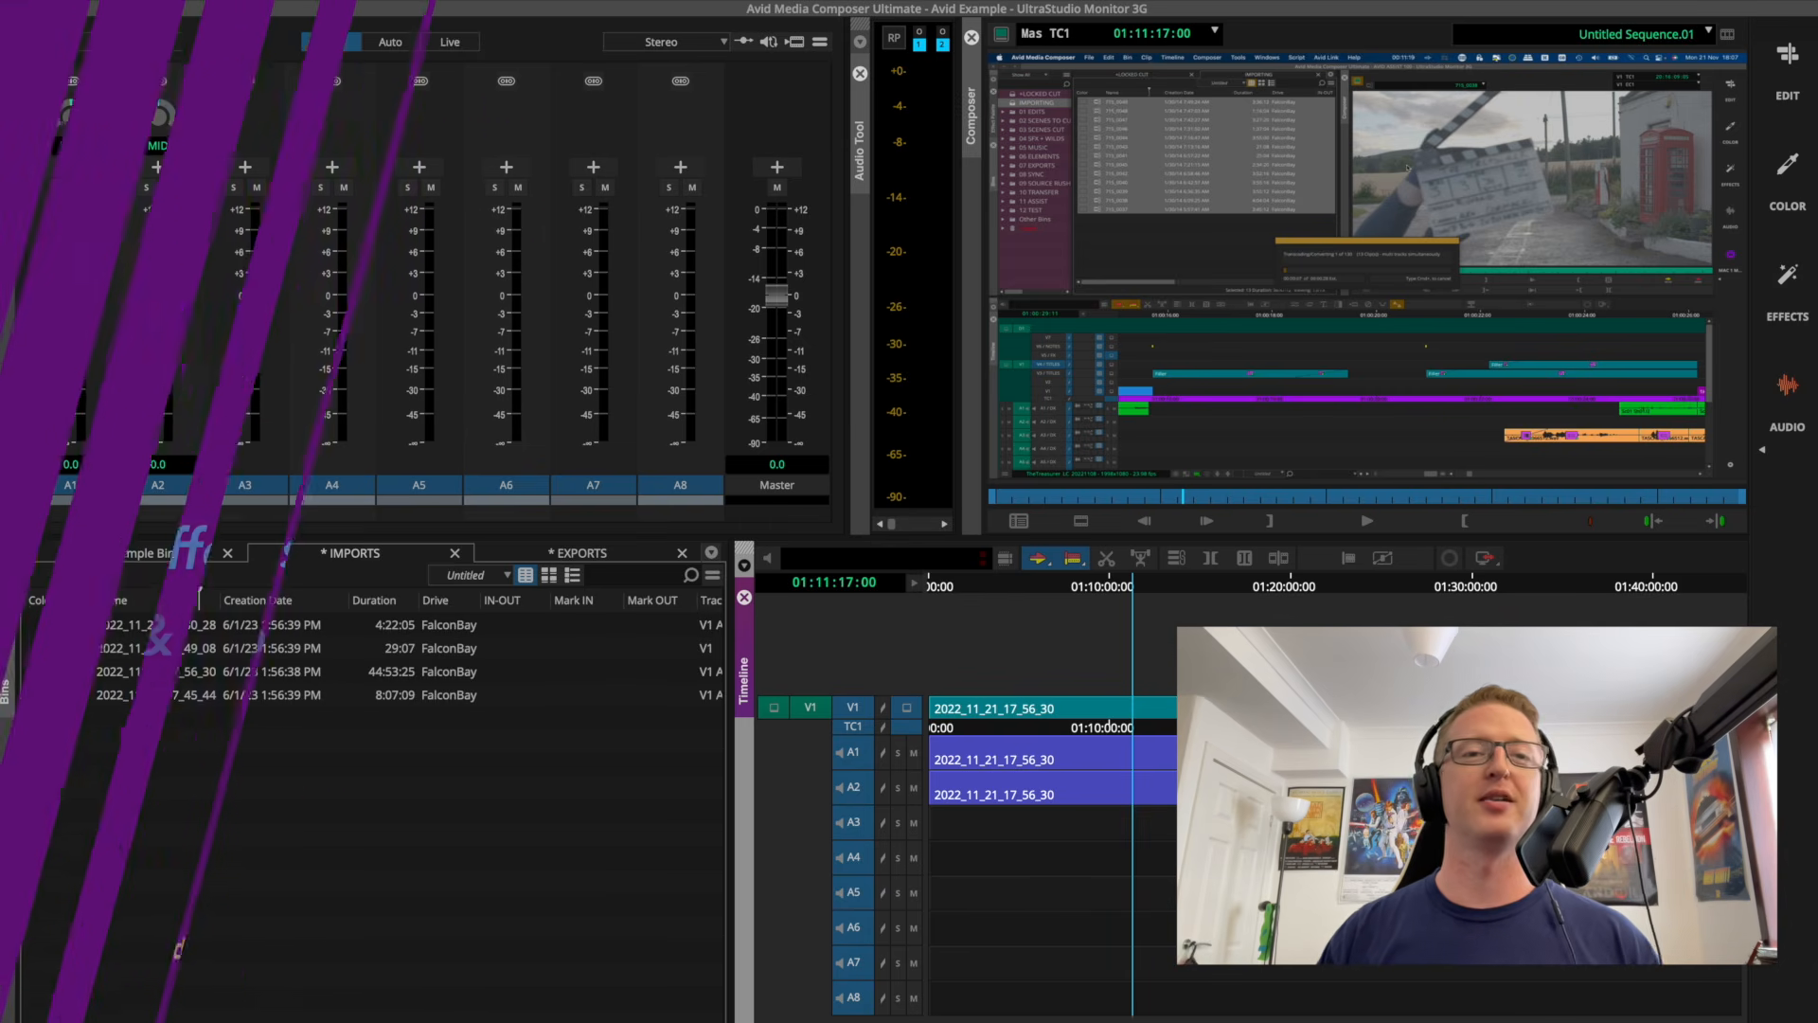
{"action": "left_click", "coordinate": [1788, 284]}
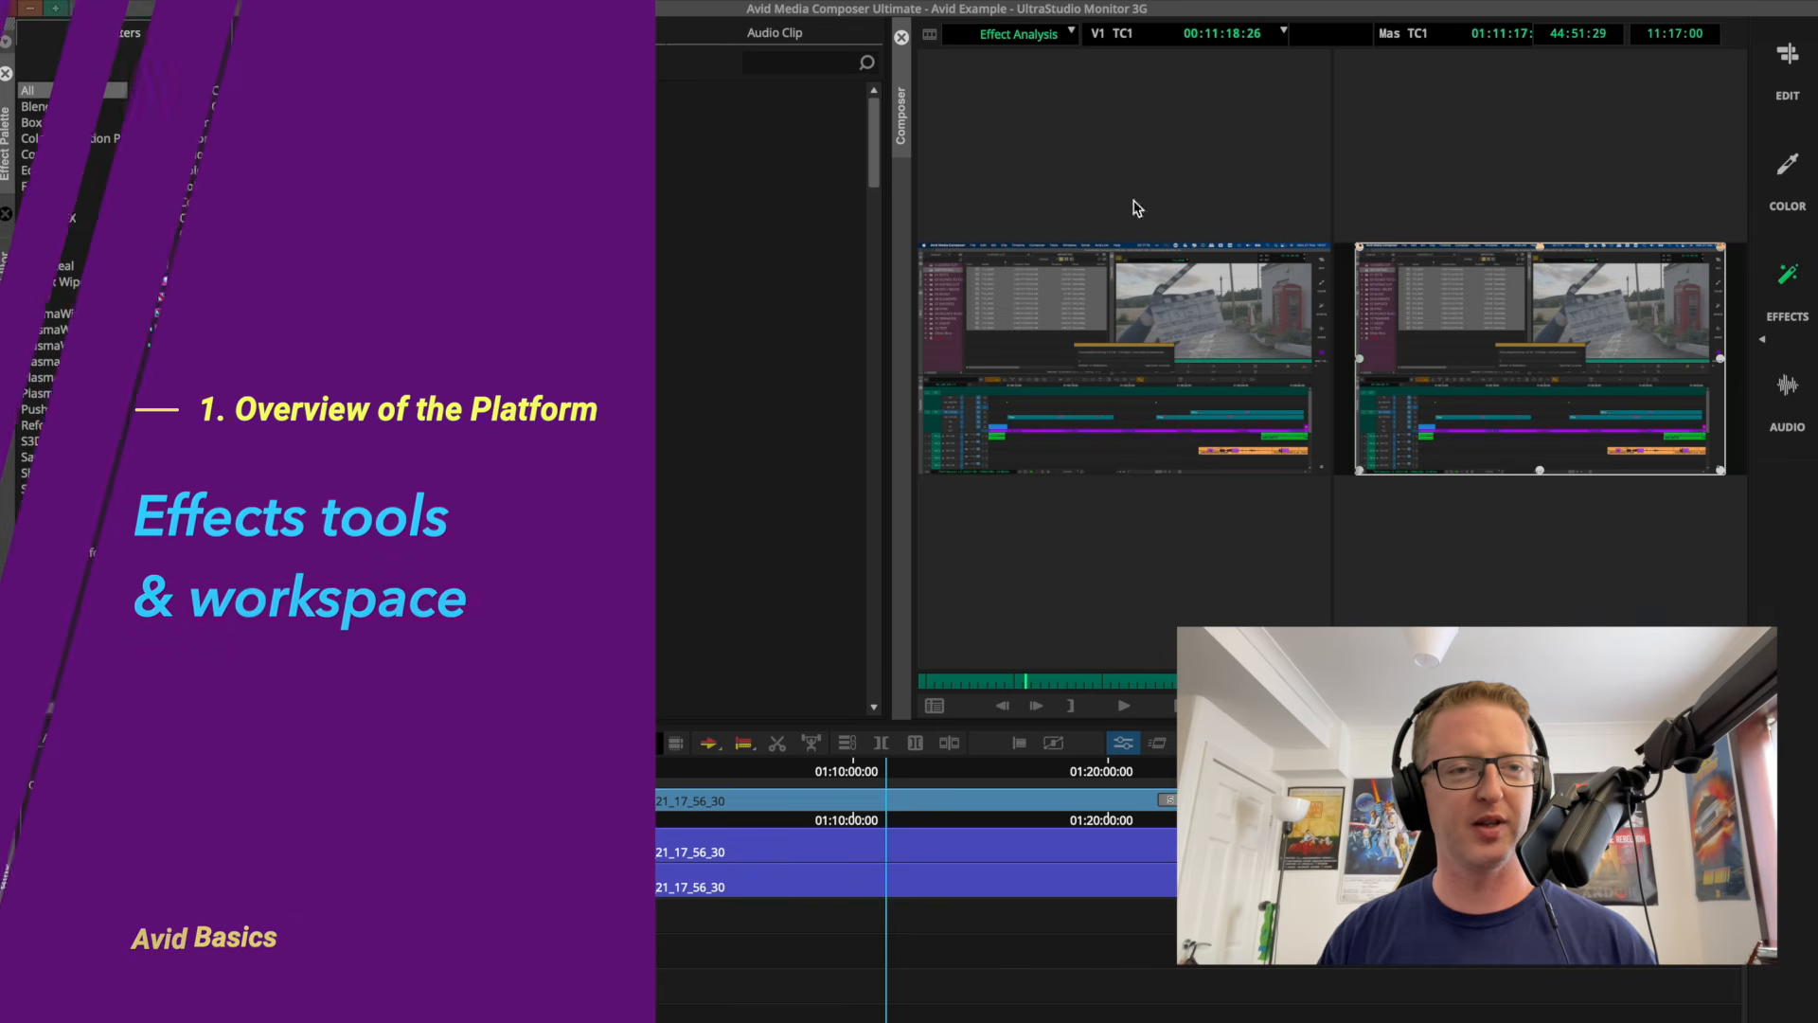
{"action": "left_click_drag", "start_coordinate": [1094, 722], "coordinate": [1174, 623]}
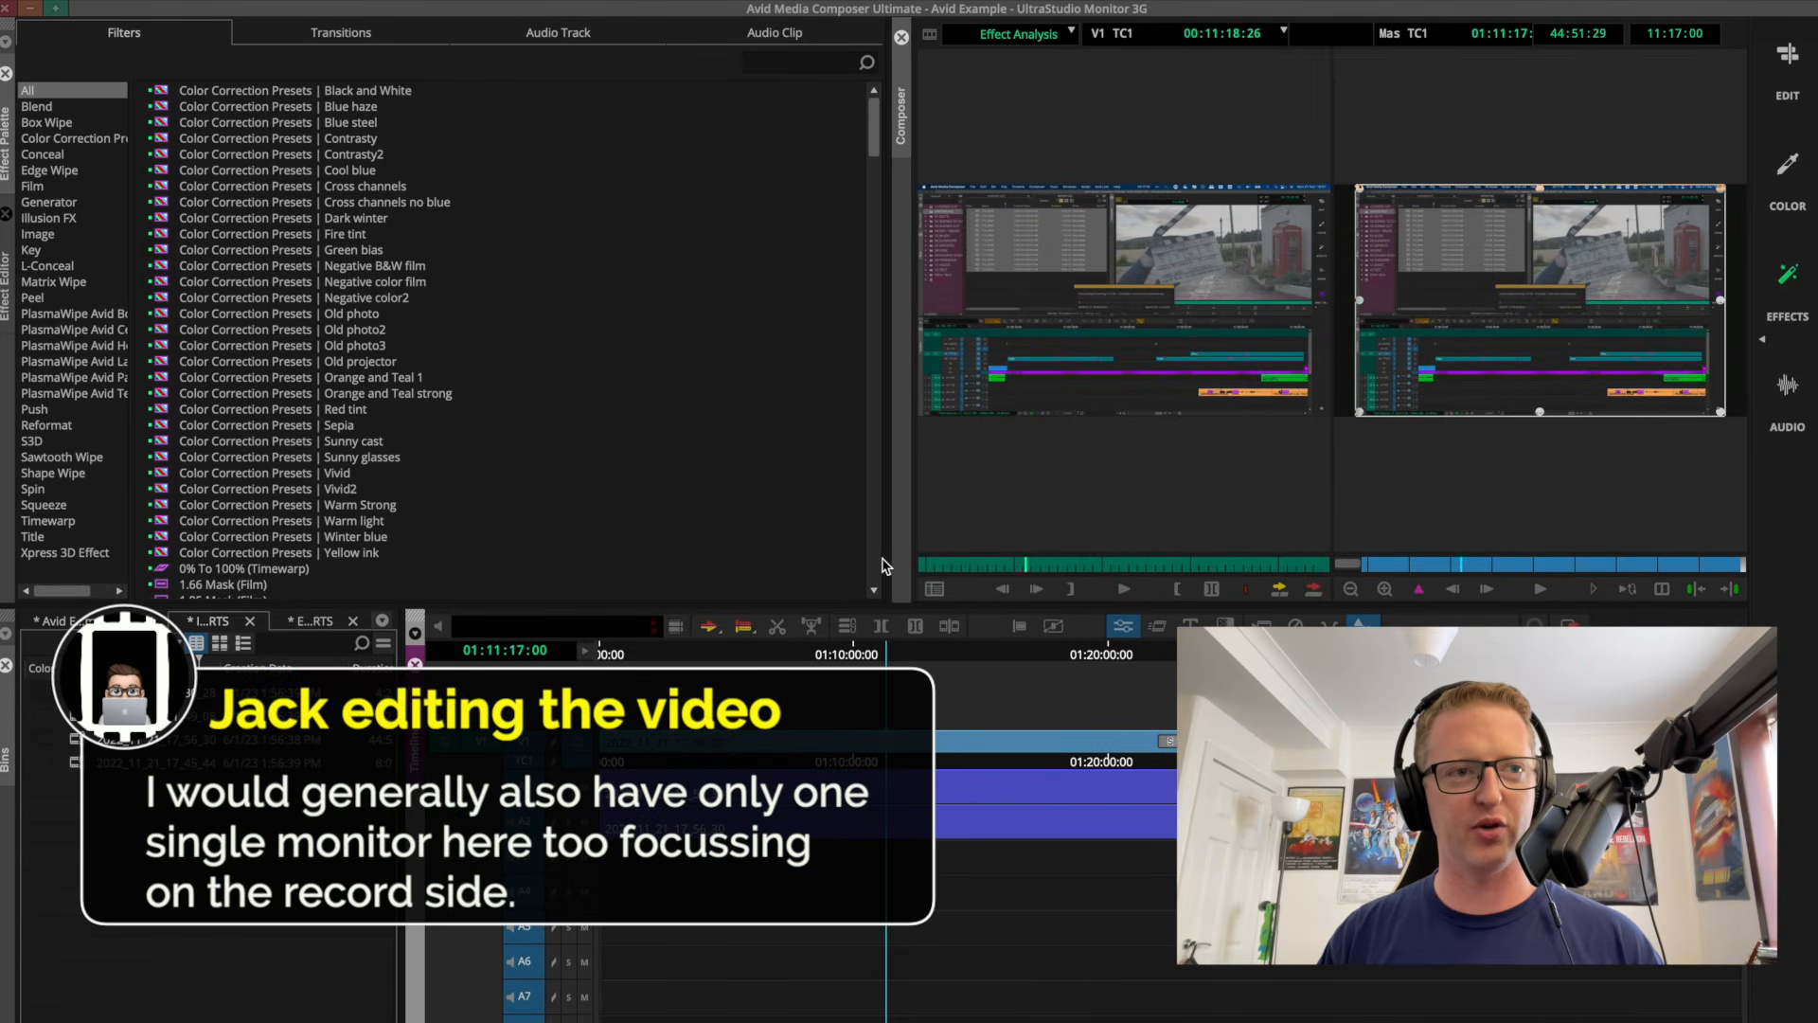
{"action": "left_click_drag", "start_coordinate": [892, 554], "coordinate": [747, 557]}
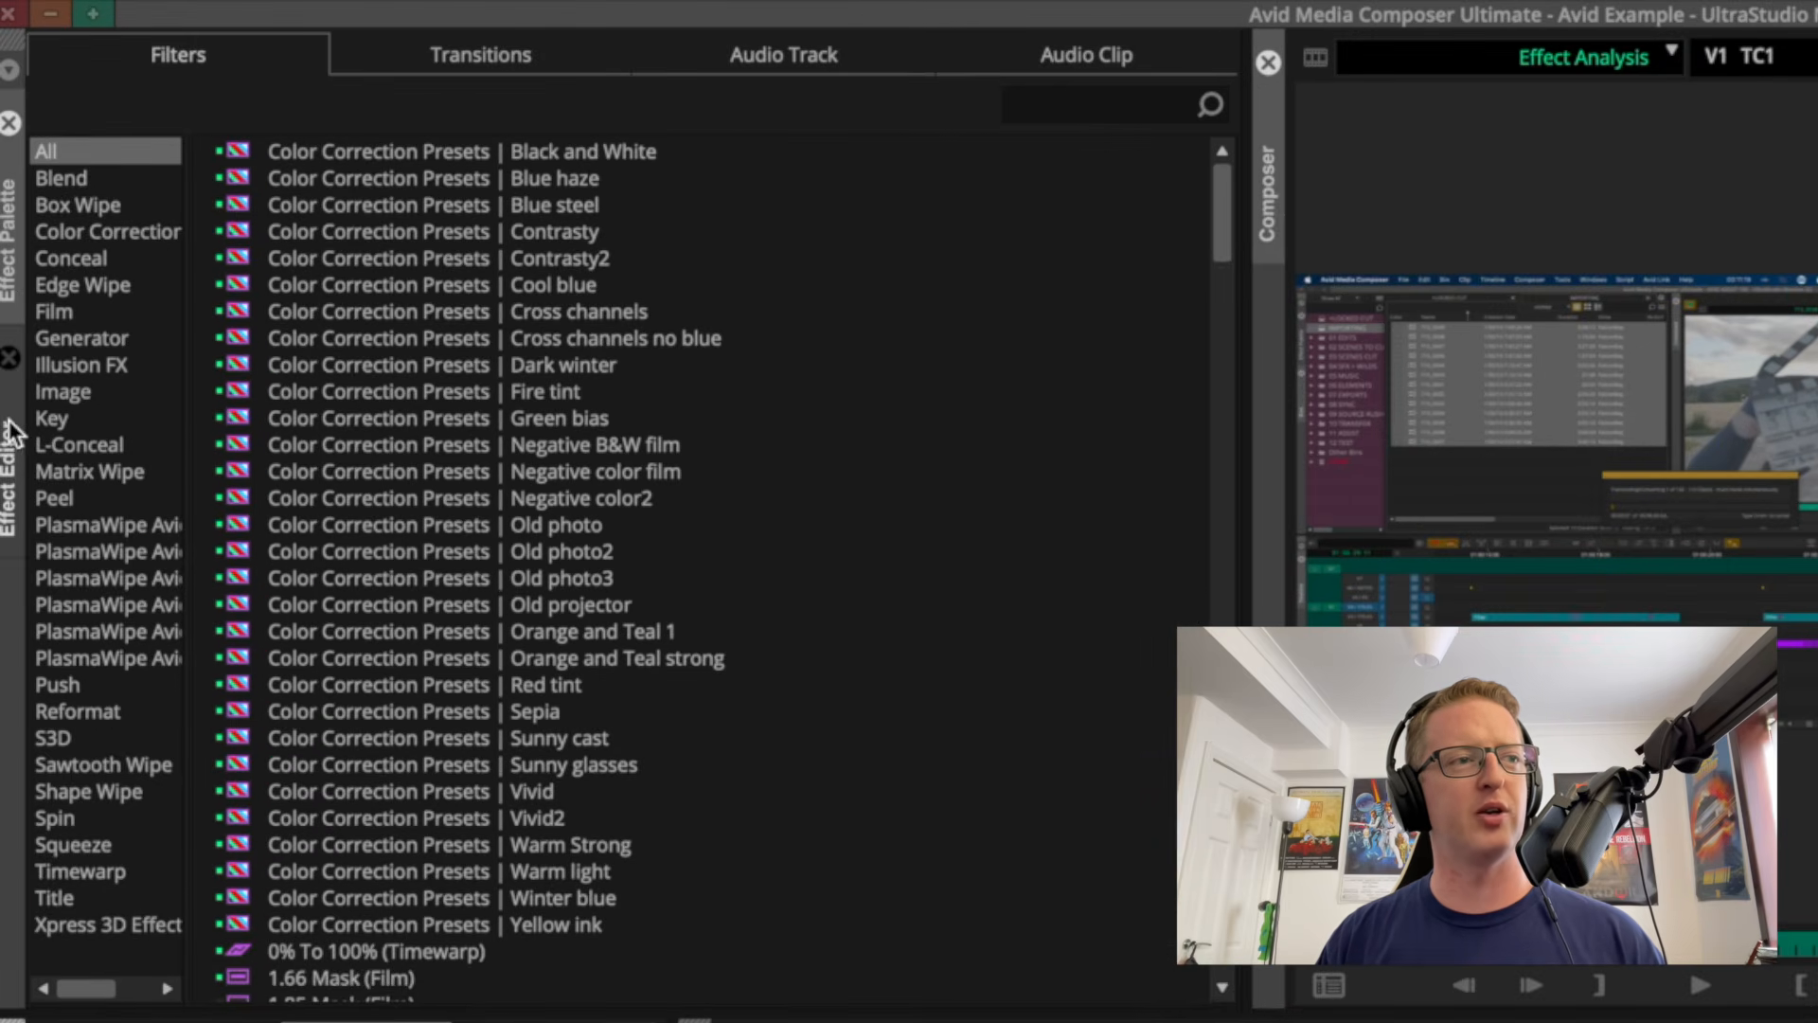
Check the Effect Editor, return to the Effect Palette and widen its category column so the full category names fit.
{"action": "left_click", "coordinate": [11, 434]}
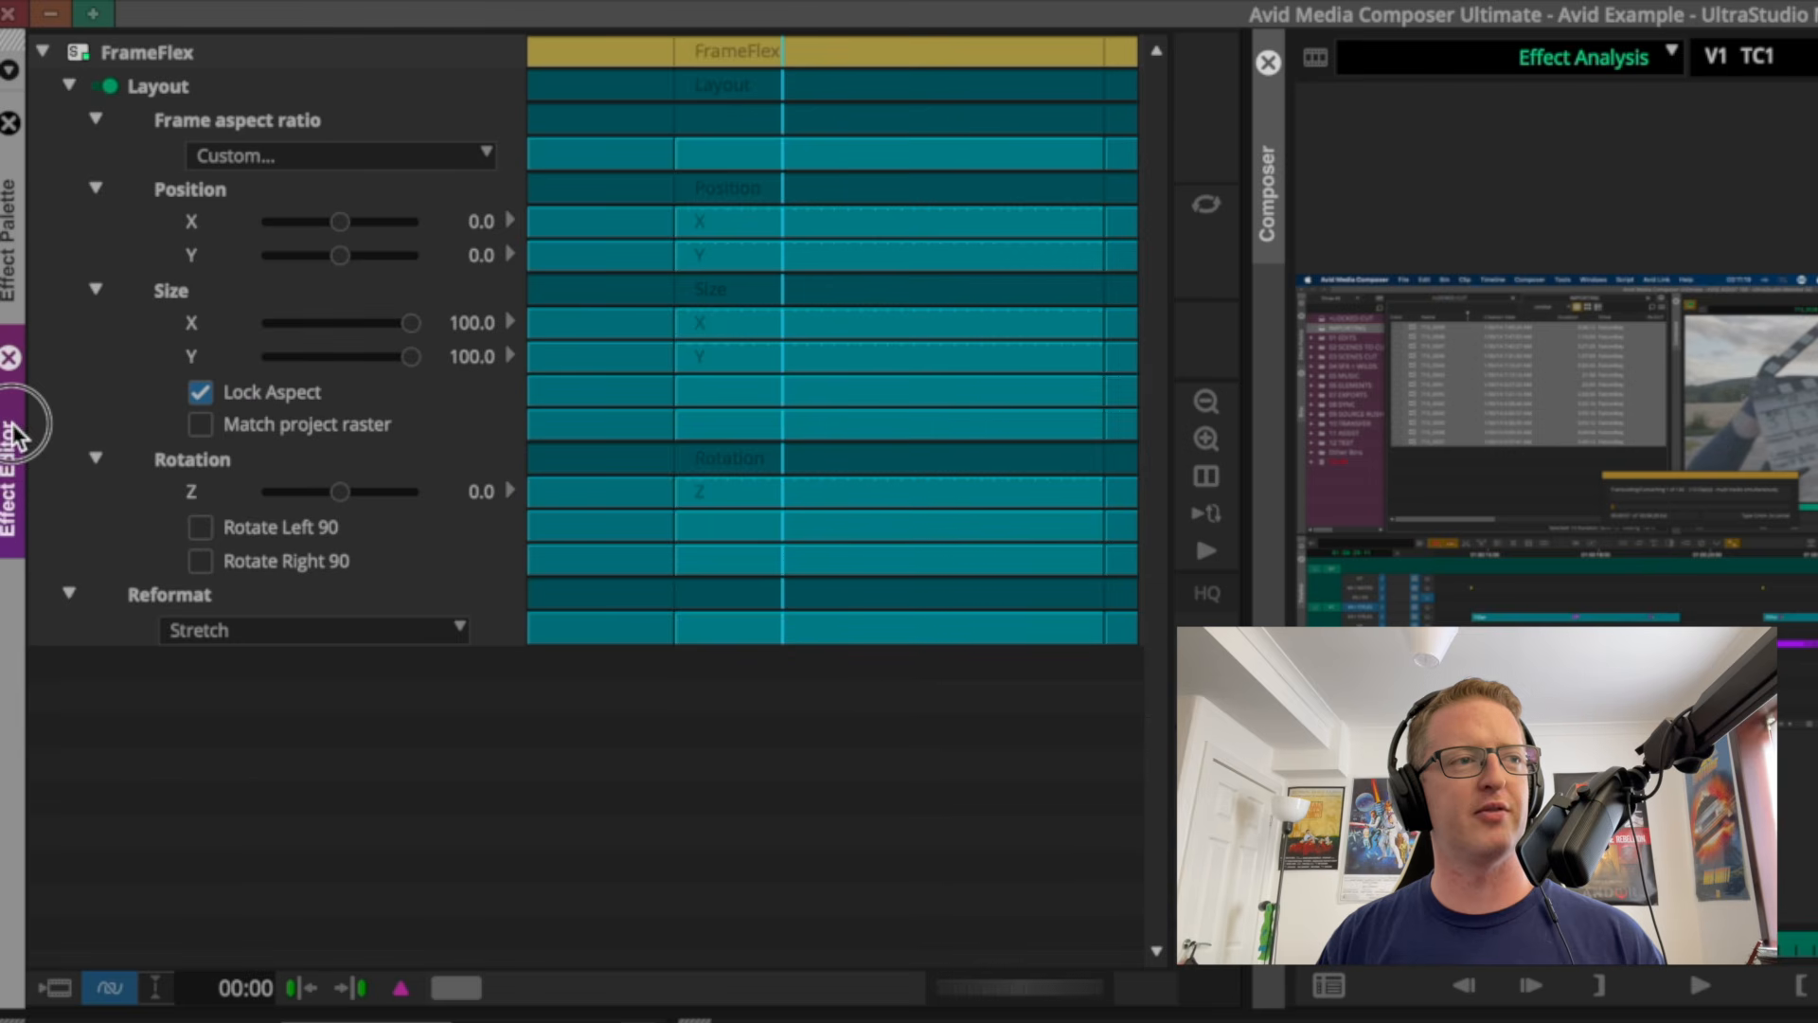
{"action": "left_click", "coordinate": [15, 227]}
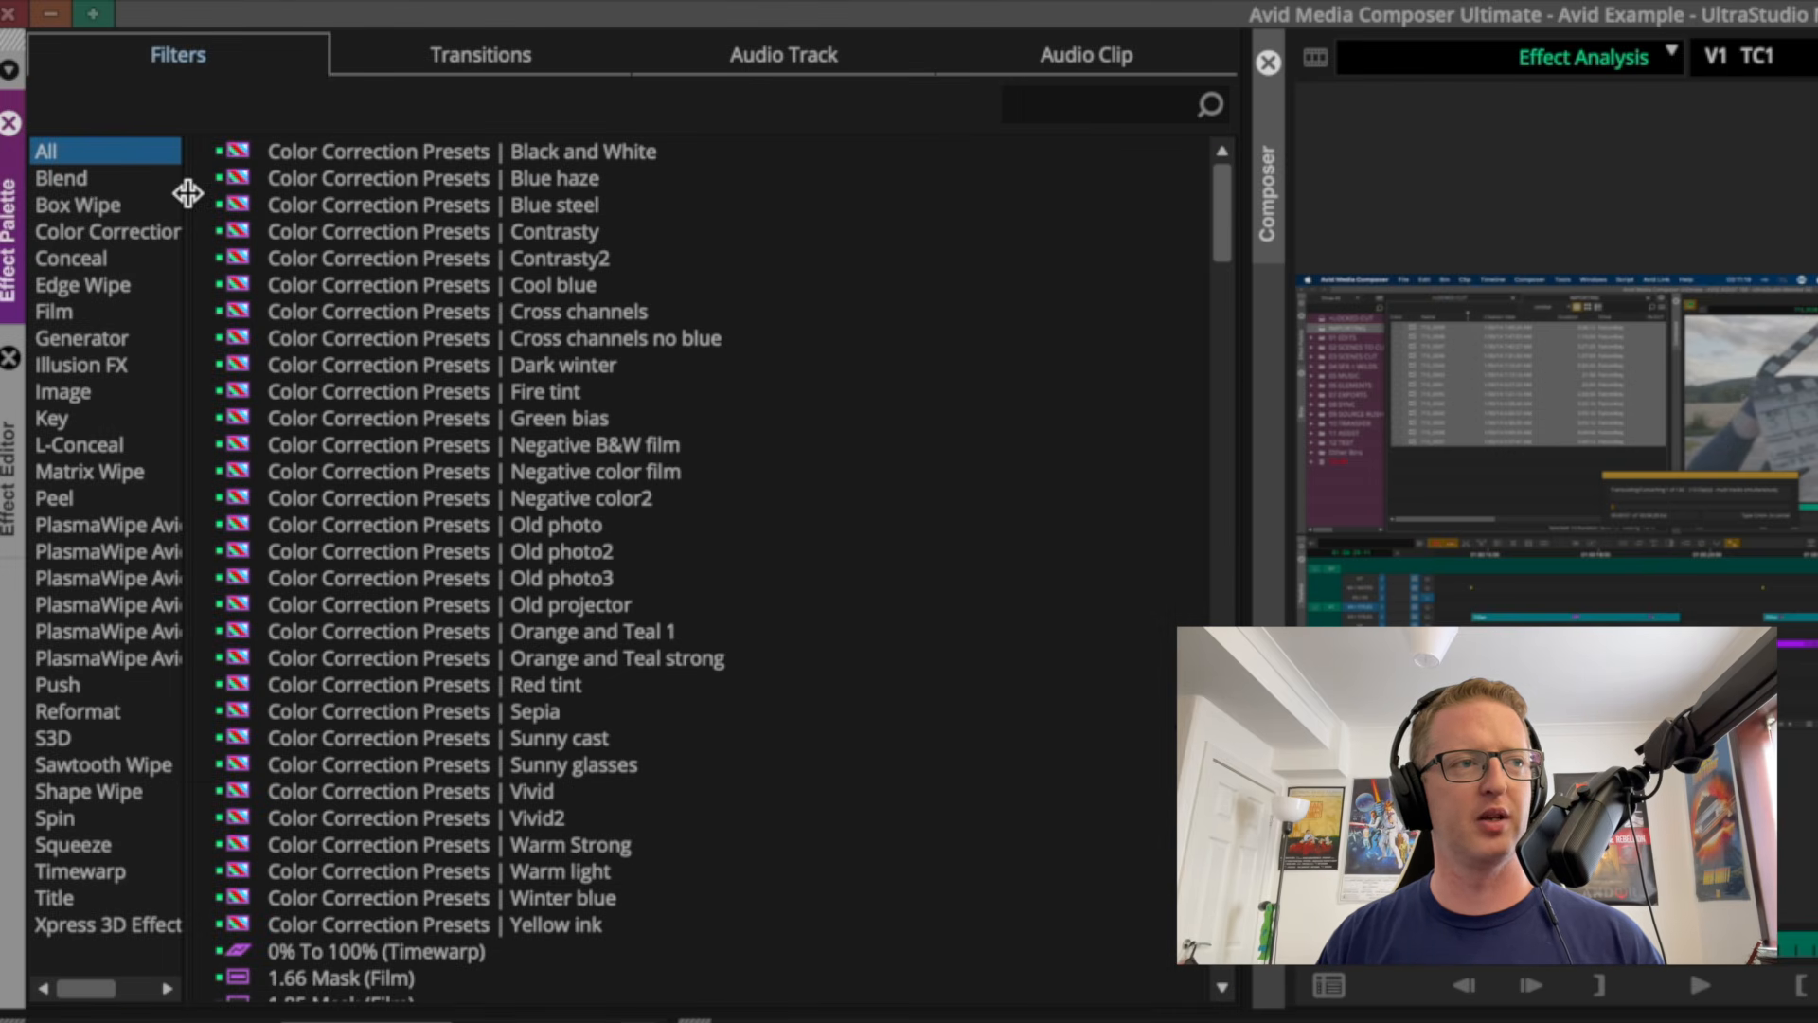
{"action": "left_click_drag", "start_coordinate": [182, 206], "coordinate": [706, 215]}
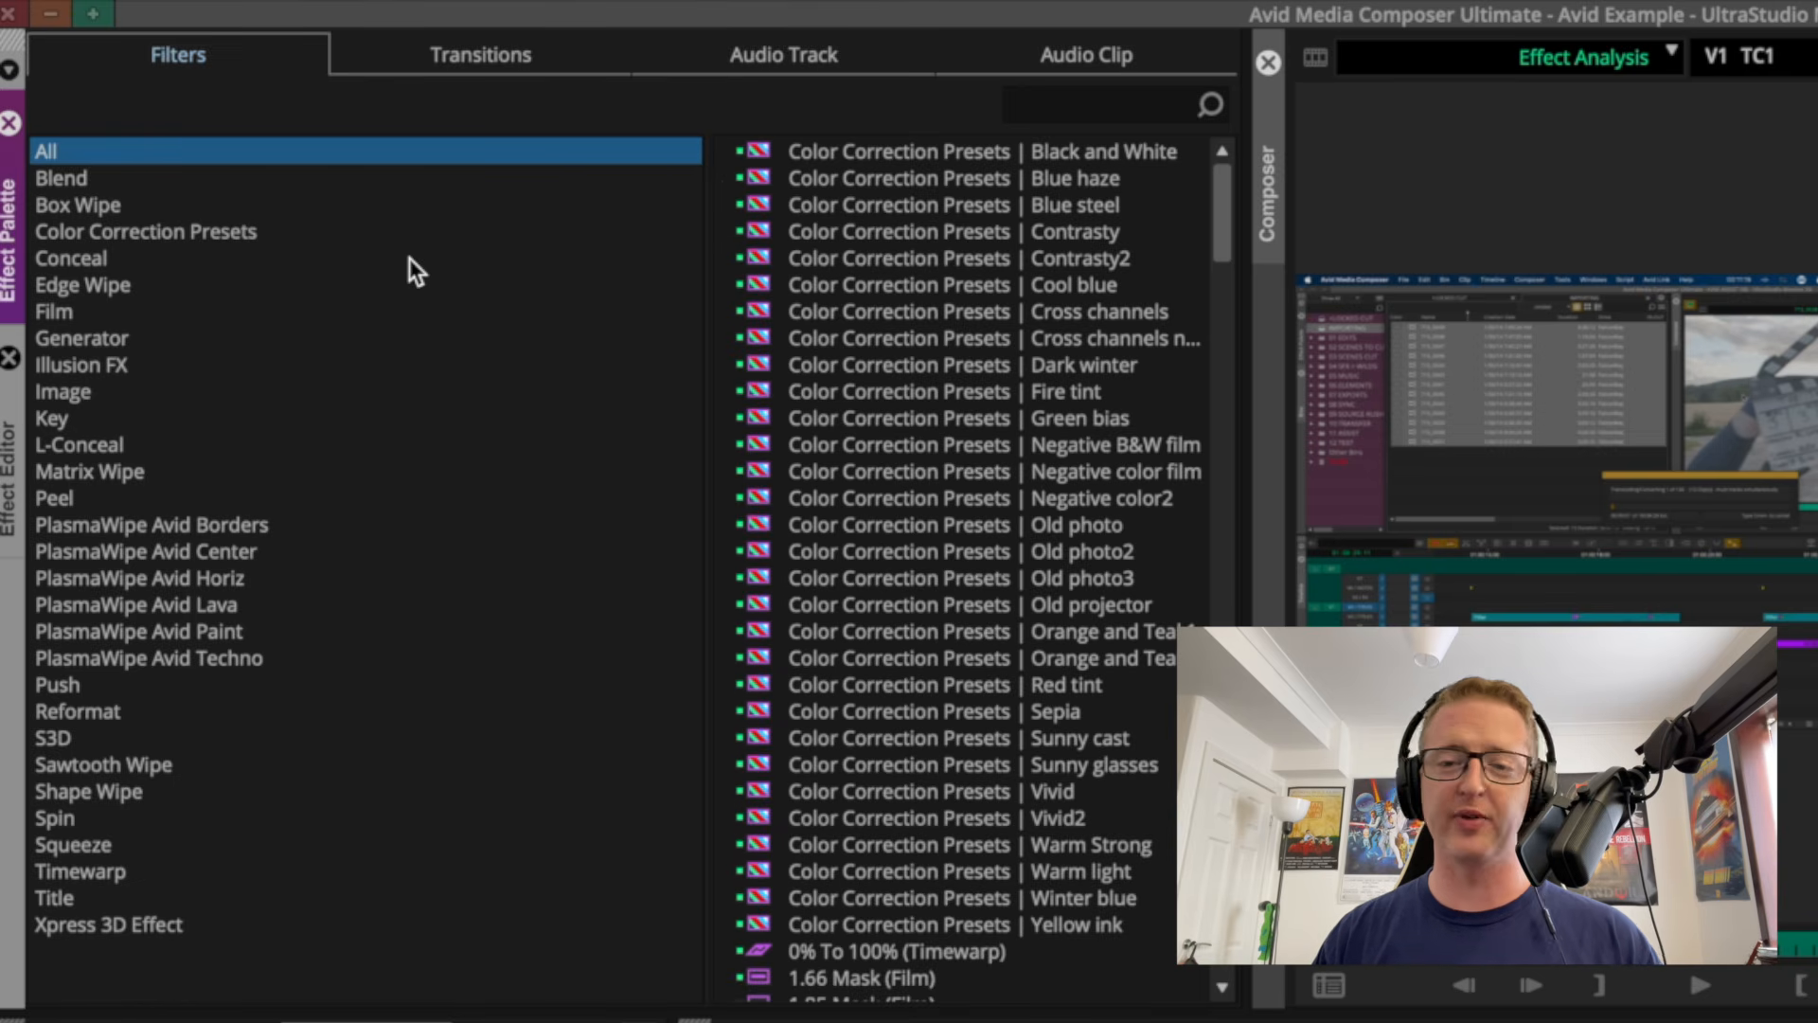
Examine filter categories such as Image, Matrix Wipe and Edge Wipe, plus the available transition, audio track and audio clip effects.
{"action": "left_click", "coordinate": [65, 389]}
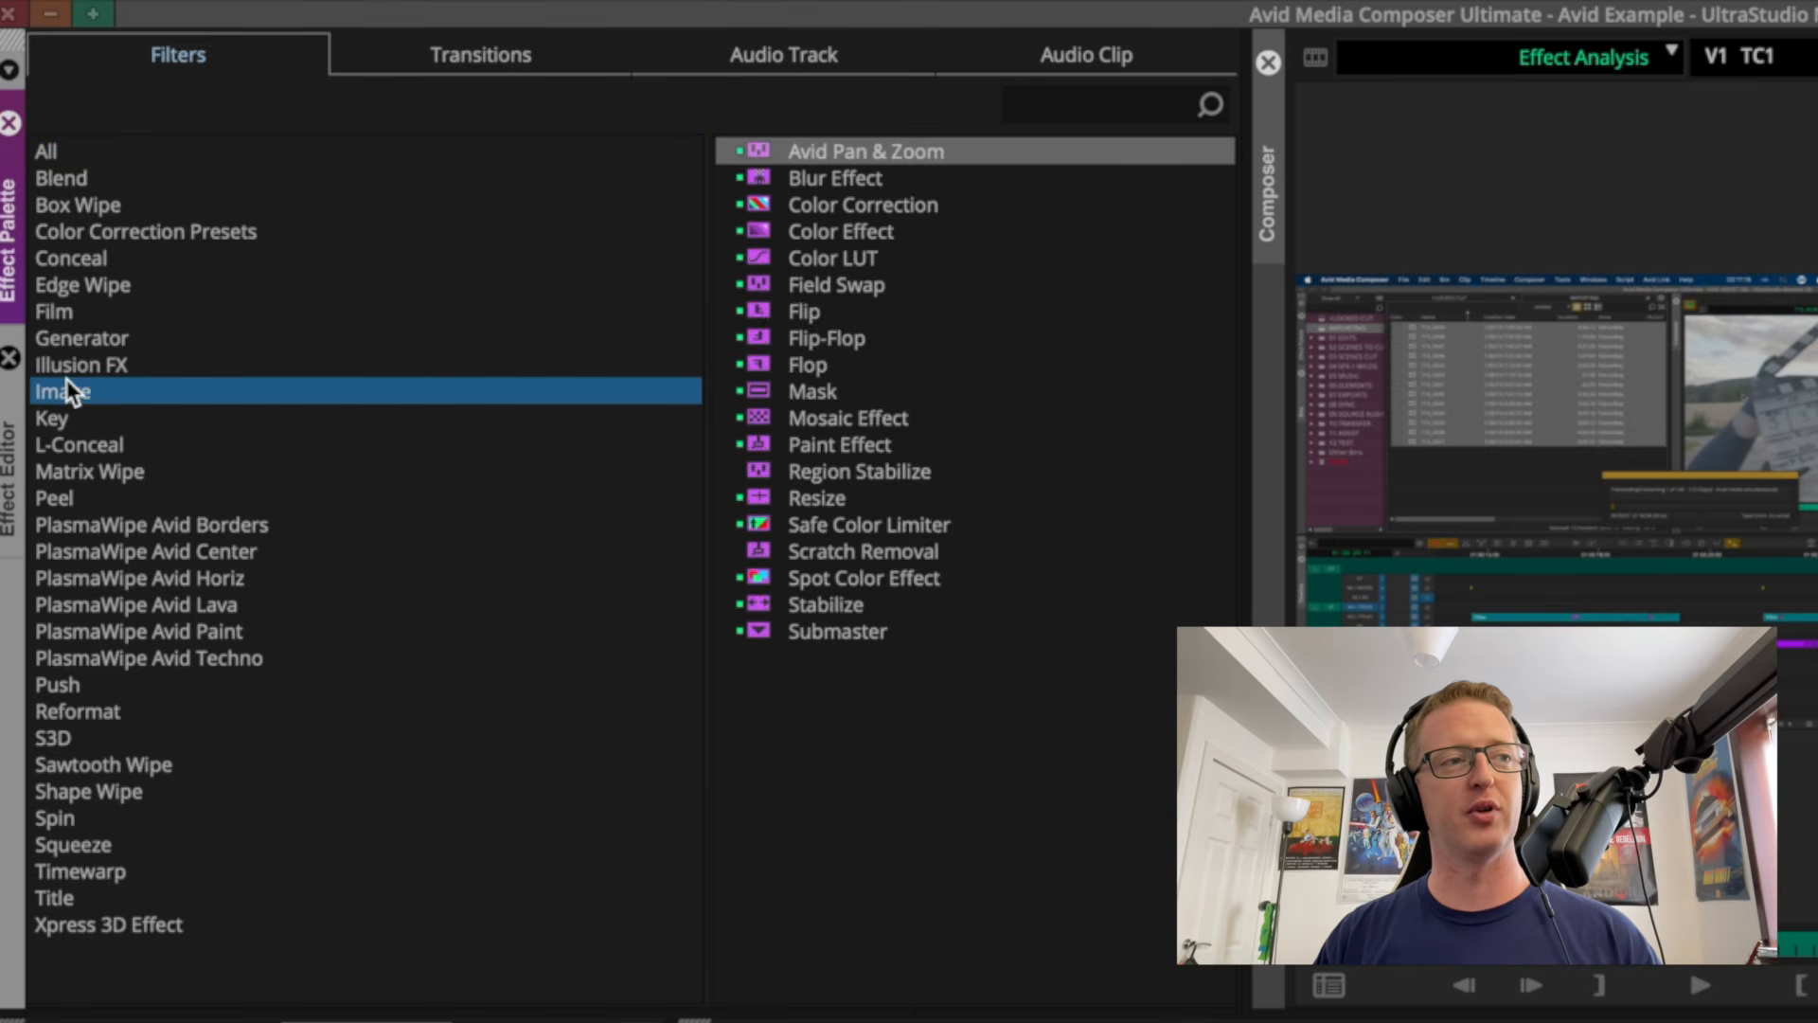
{"action": "left_click", "coordinate": [142, 498]}
{"action": "left_click", "coordinate": [151, 684]}
{"action": "left_click", "coordinate": [168, 820]}
{"action": "left_click", "coordinate": [209, 468]}
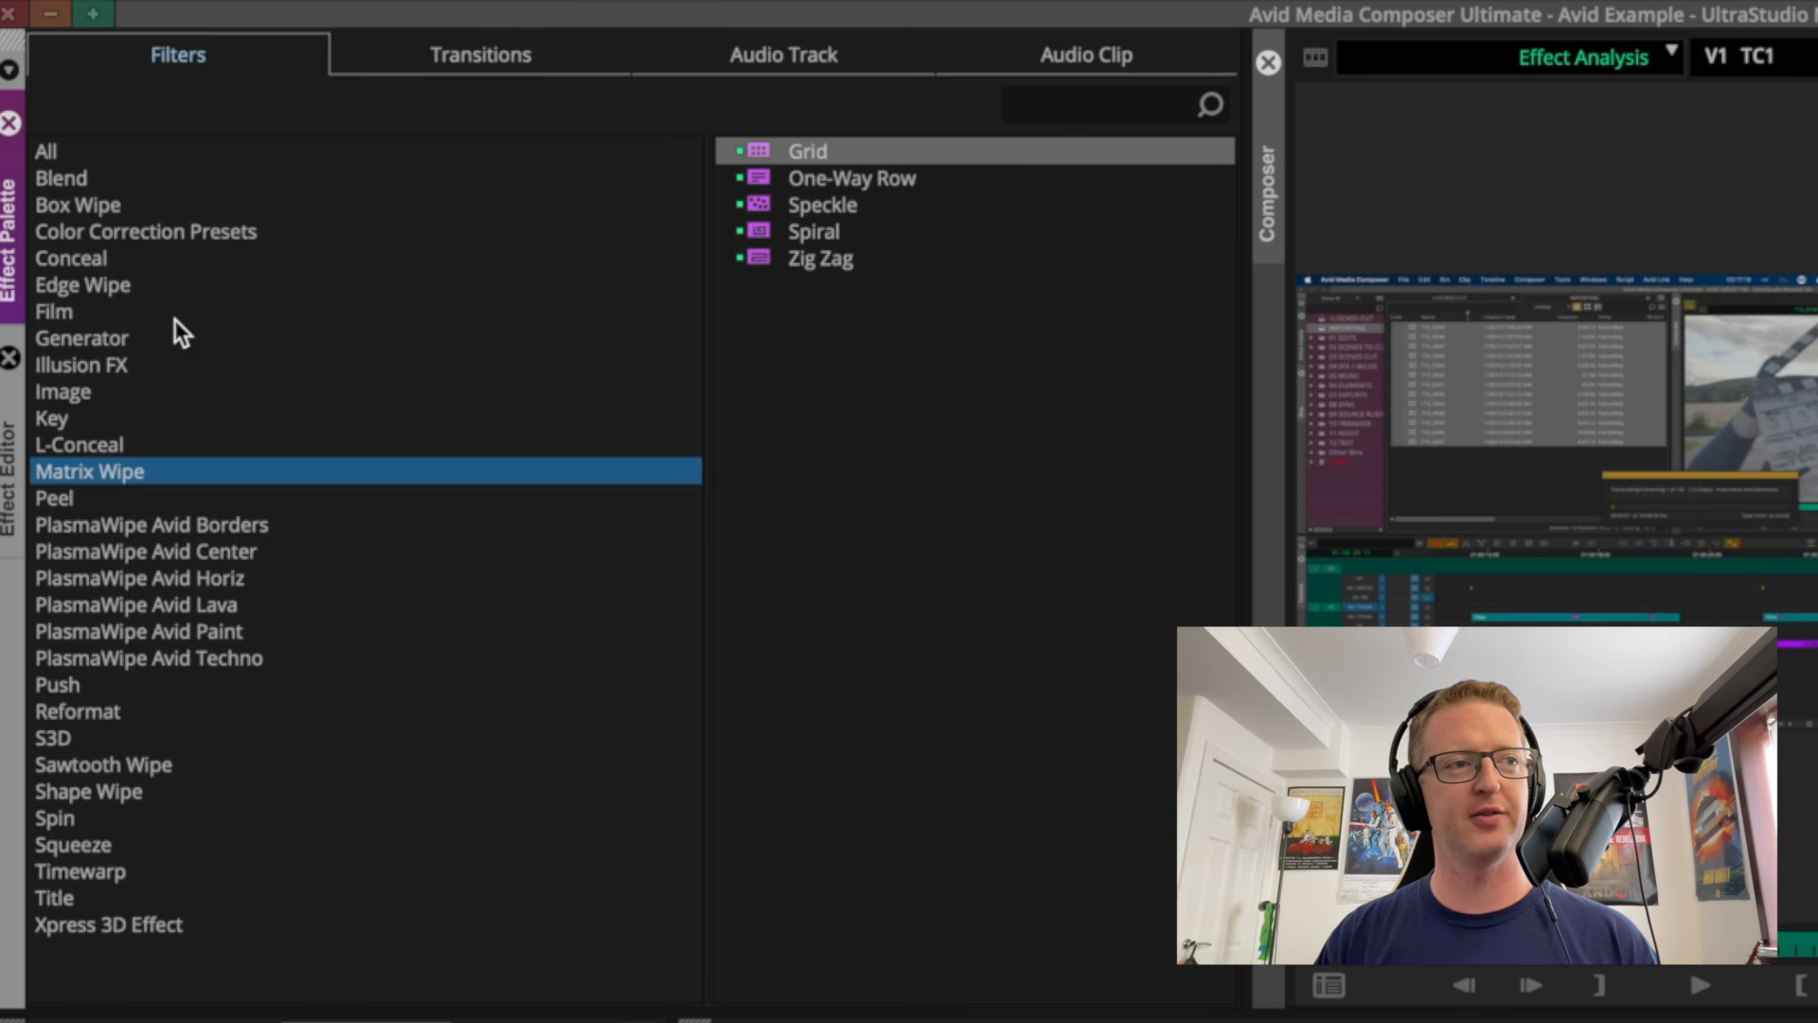
{"action": "left_click", "coordinate": [155, 287]}
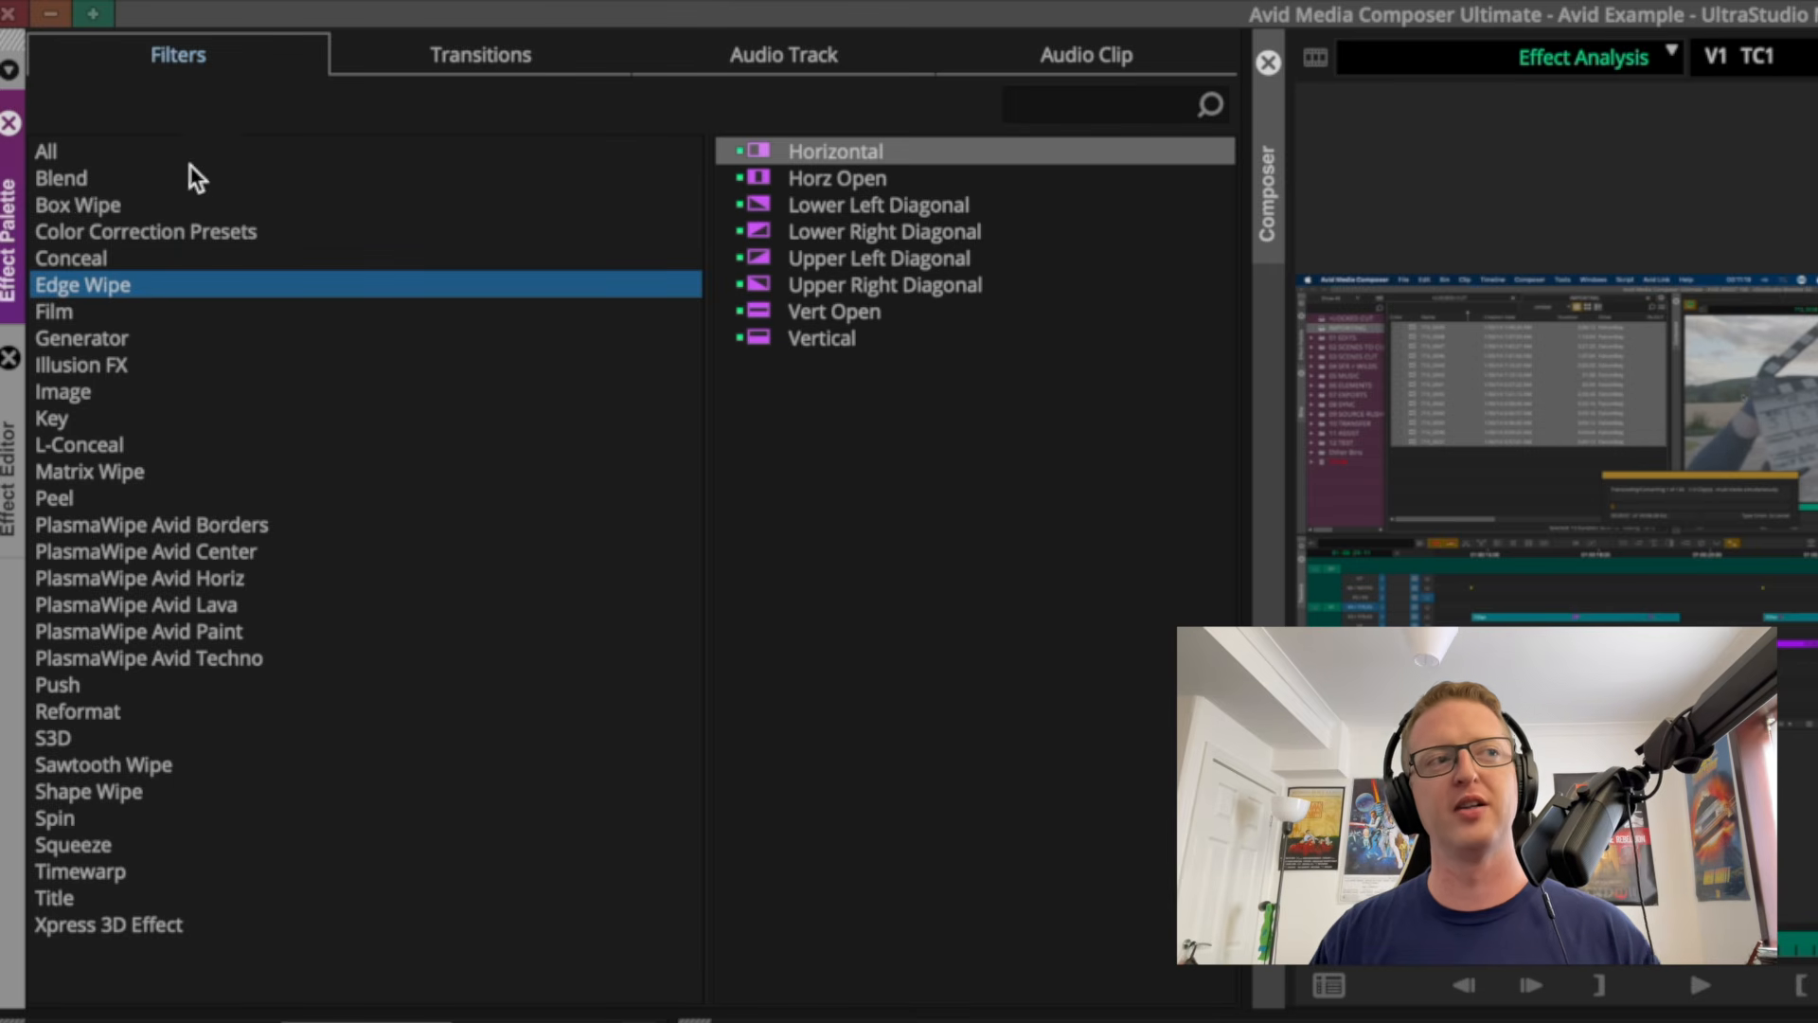
{"action": "left_click", "coordinate": [462, 57]}
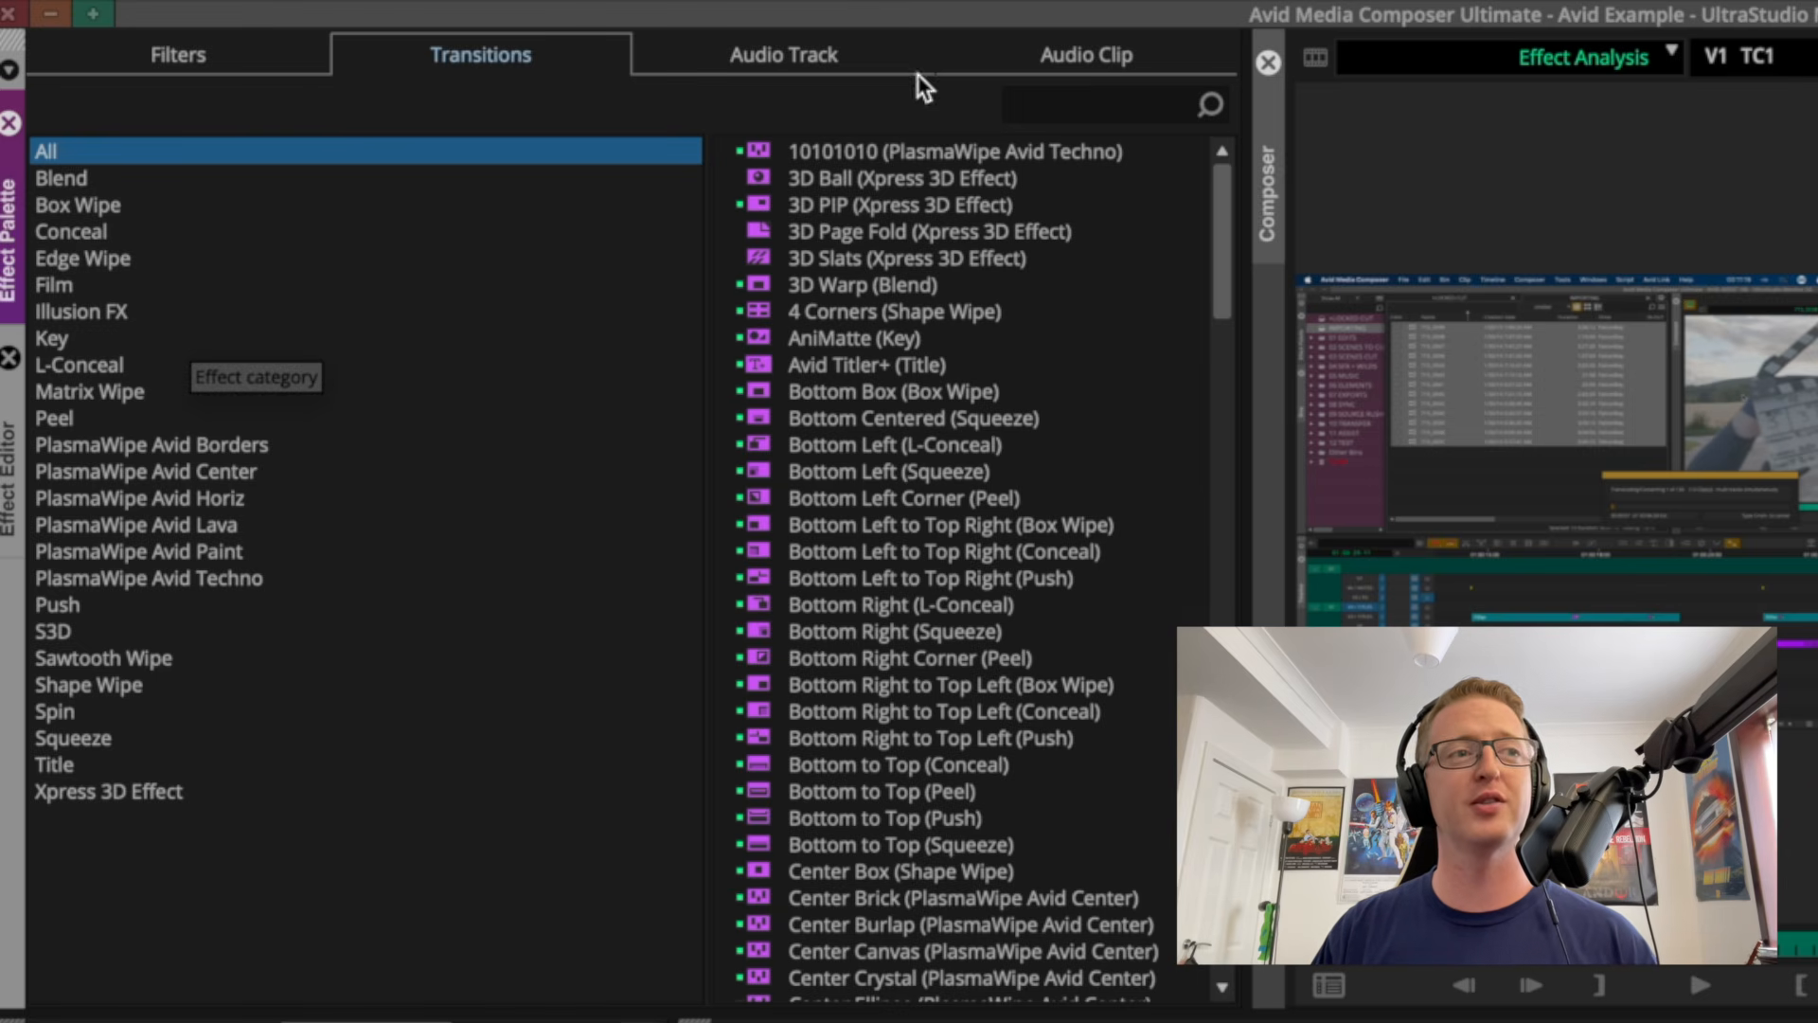
{"action": "left_click", "coordinate": [786, 43]}
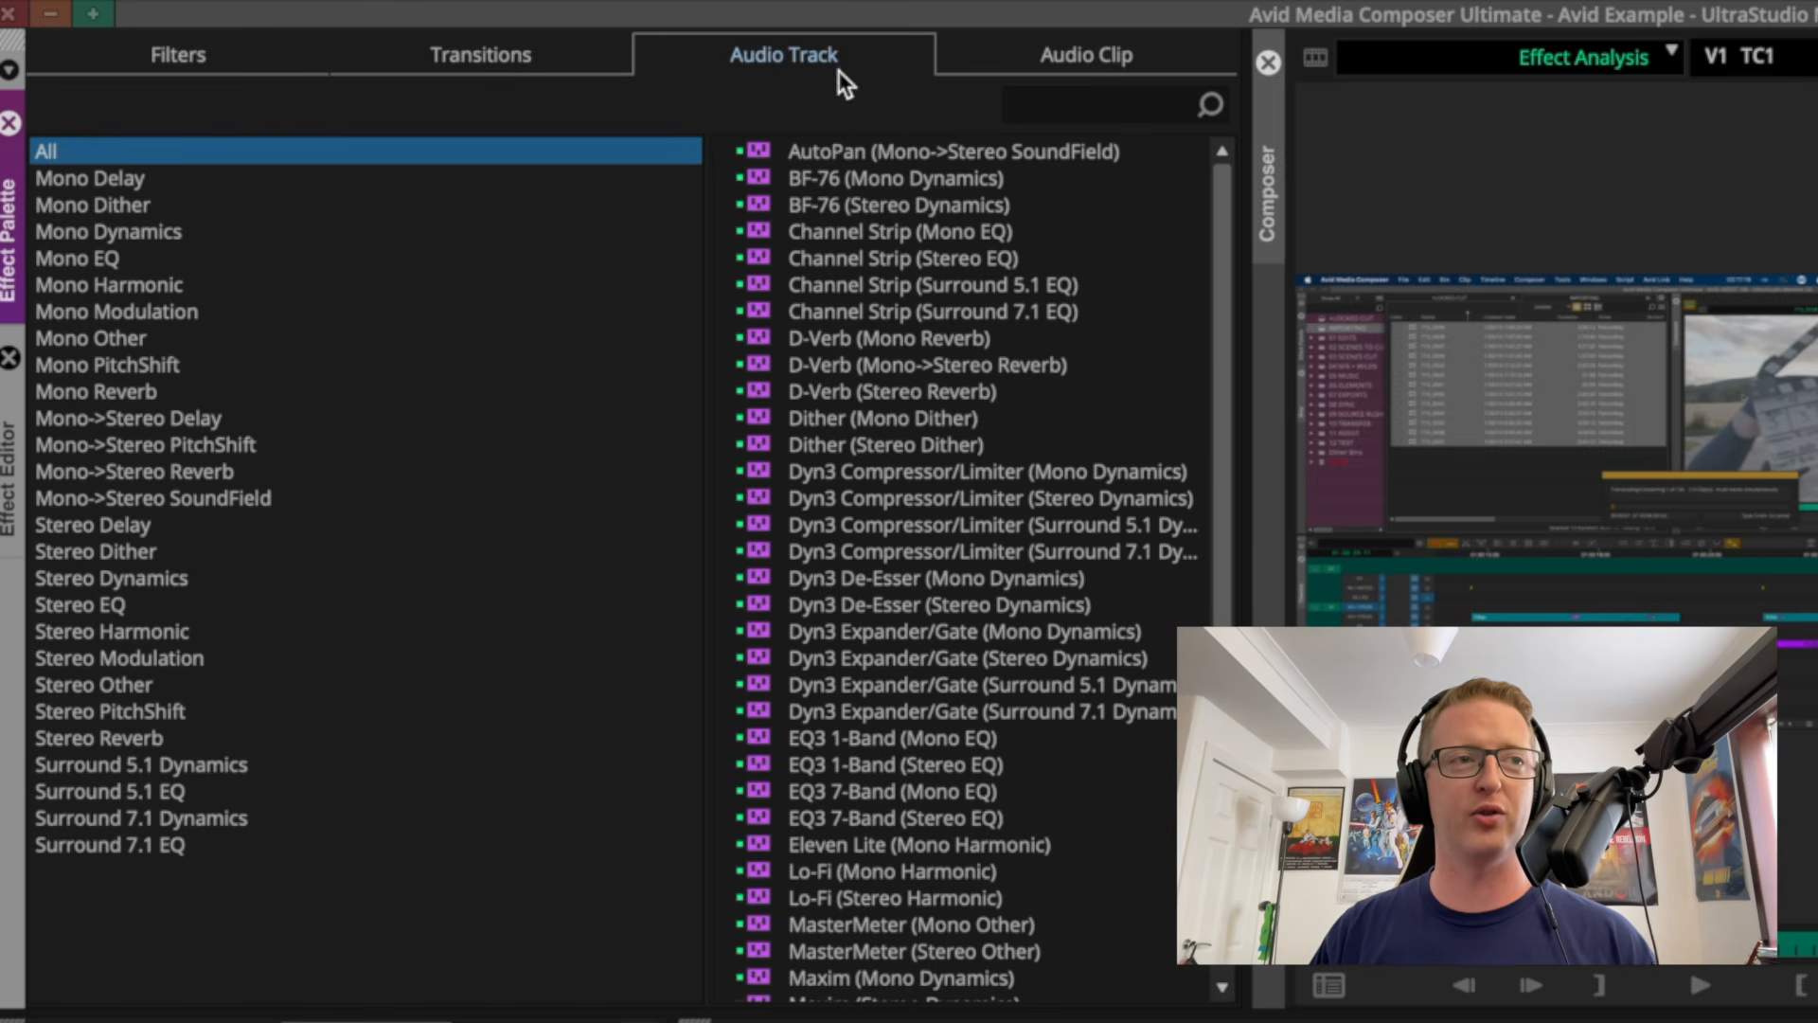
{"action": "left_click", "coordinate": [1056, 68]}
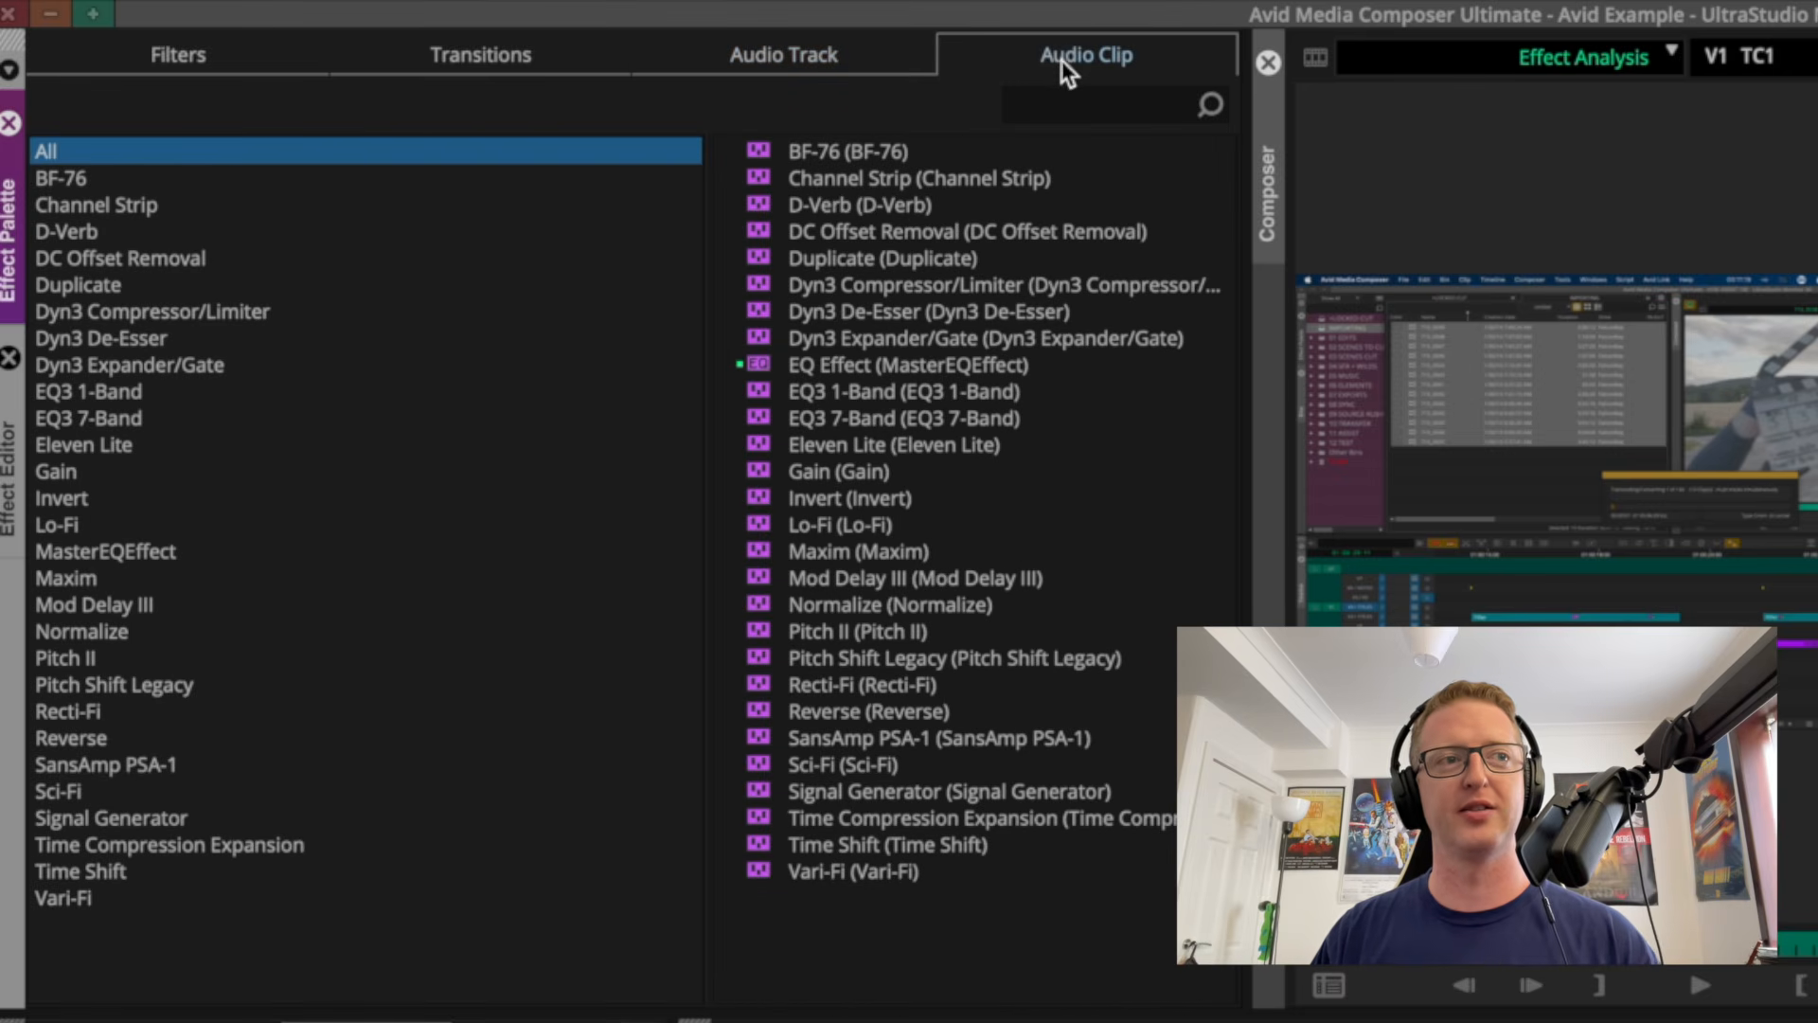
{"action": "left_click", "coordinate": [223, 51]}
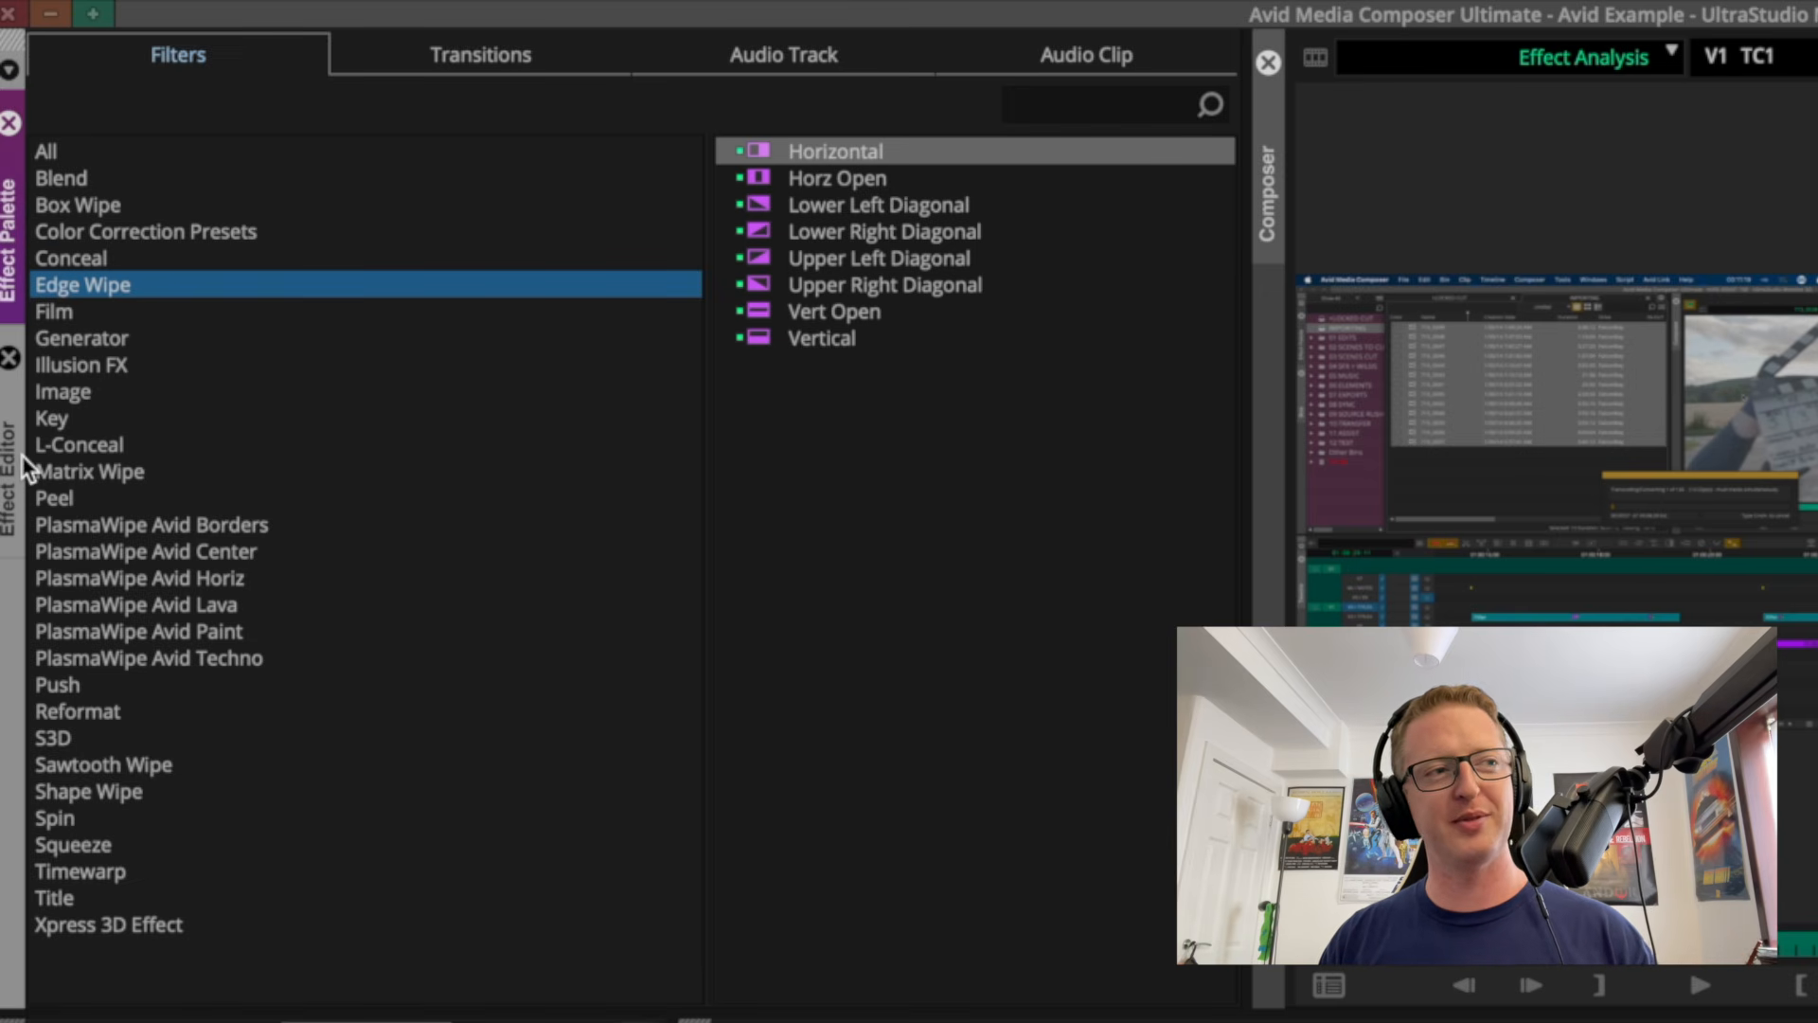
Apply the 3D Warp filter from the Blend category to the V1 clip in the sequence.
{"action": "left_click", "coordinate": [5, 495]}
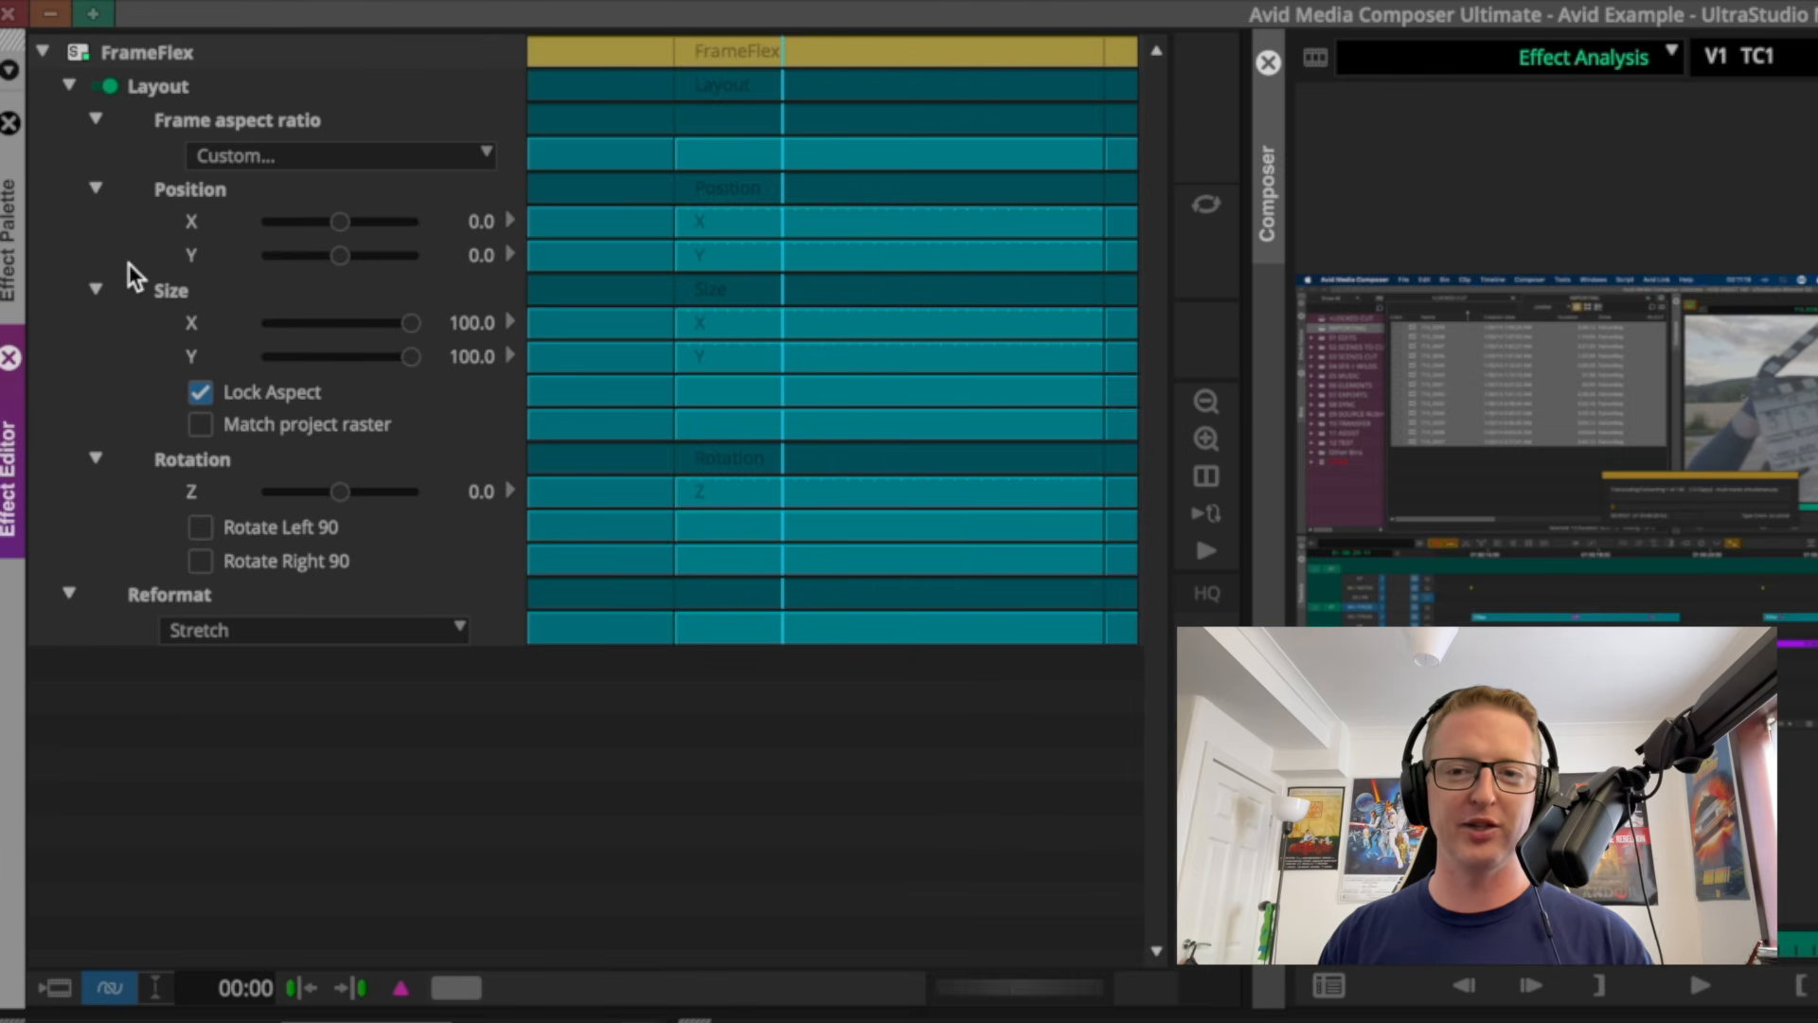
{"action": "left_click", "coordinate": [15, 233]}
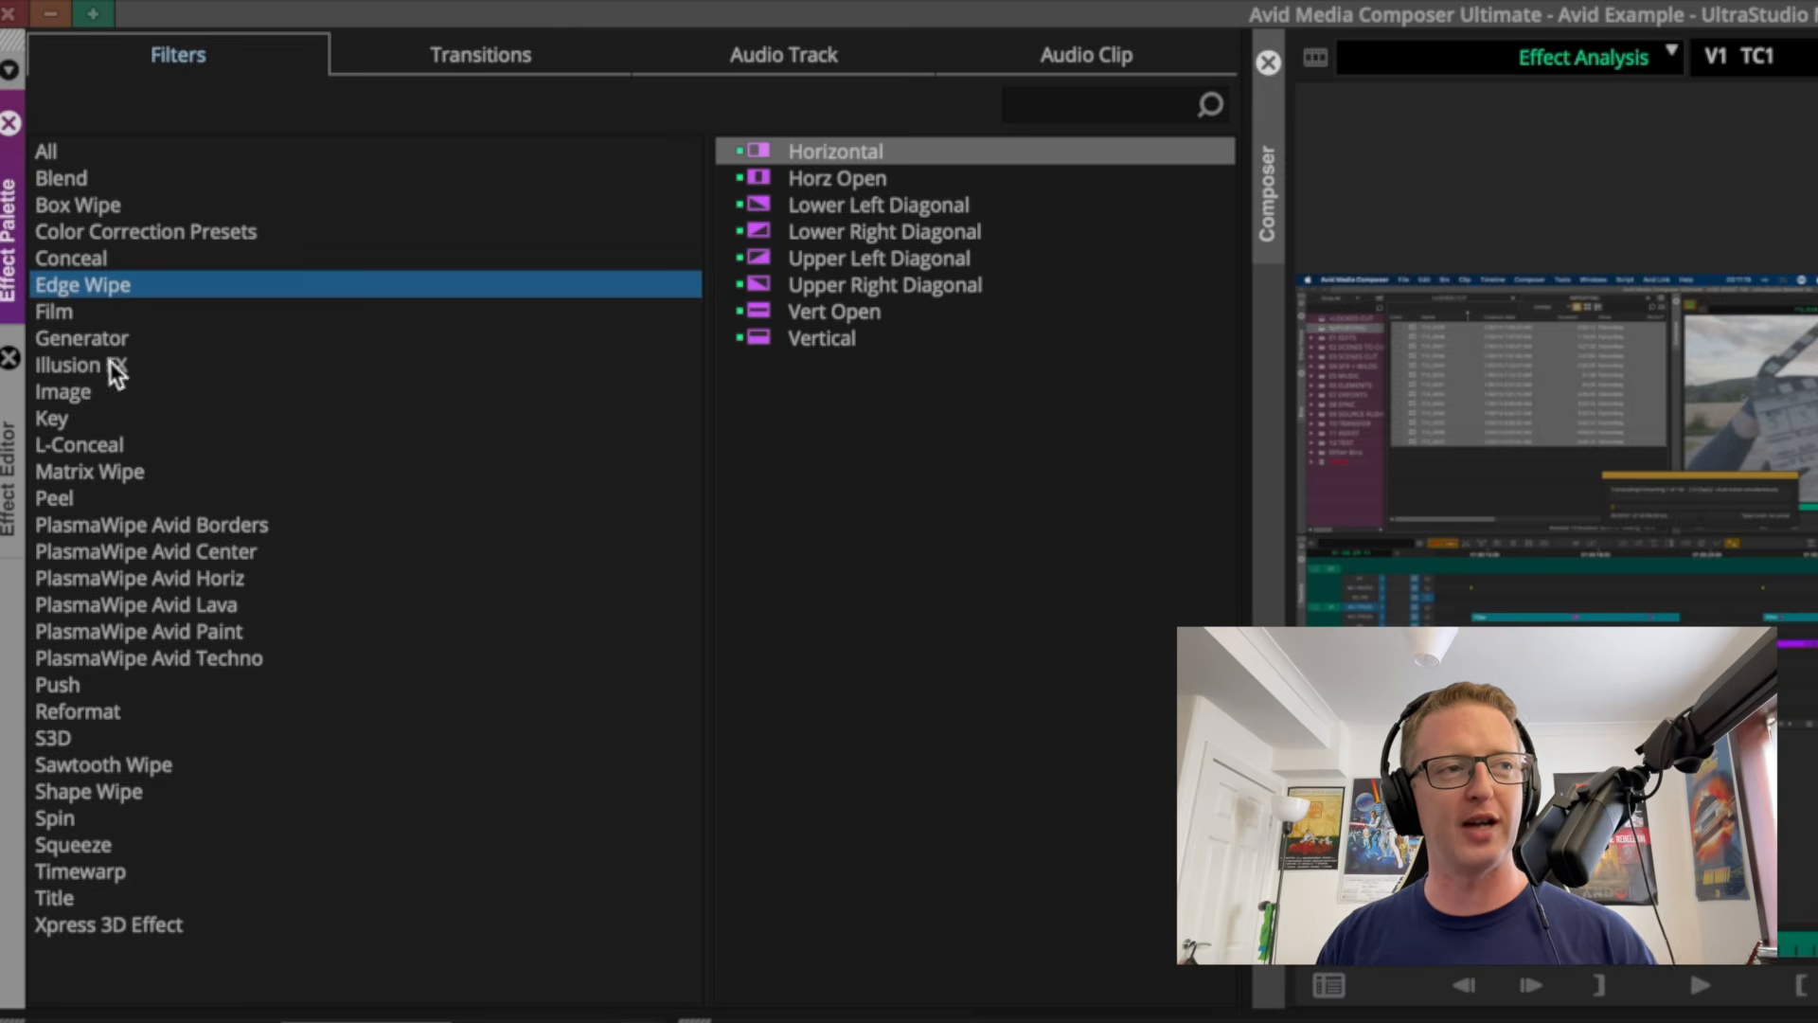
{"action": "left_click", "coordinate": [67, 178]}
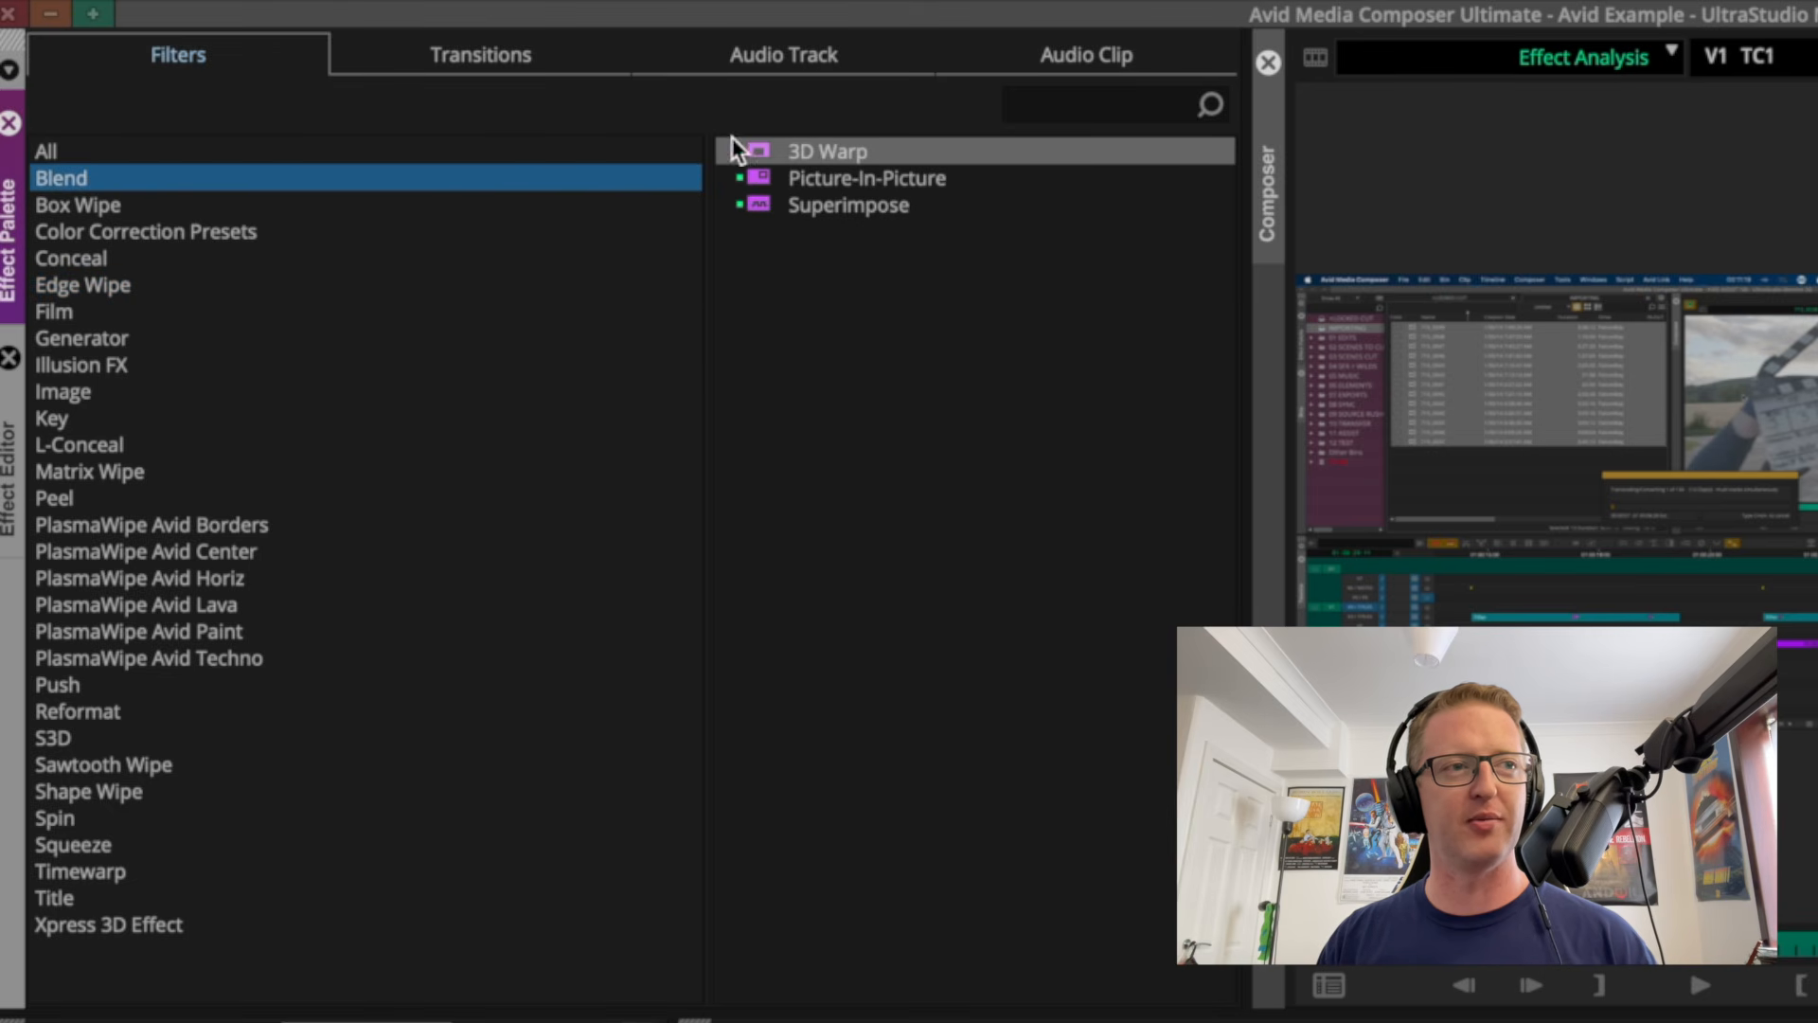
{"action": "left_click_drag", "start_coordinate": [758, 152], "coordinate": [1515, 852]}
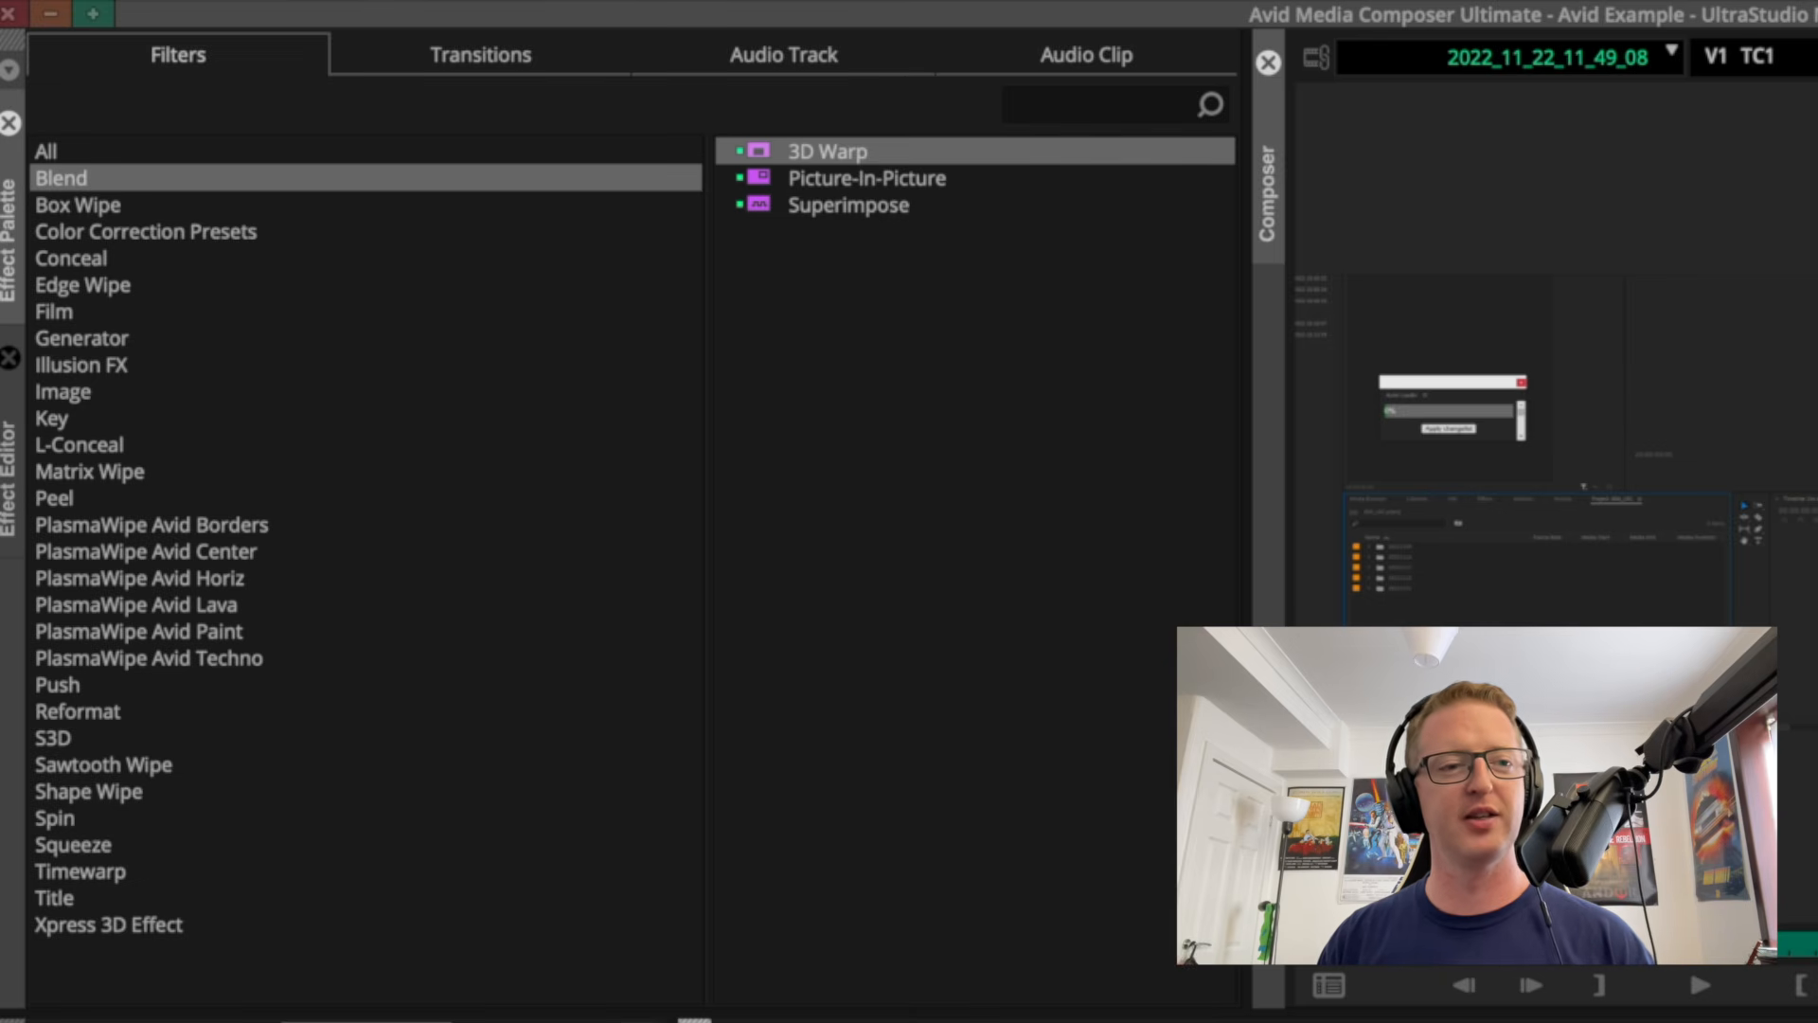
Inspect the 3D Warp's Target parameters in the Effect Editor and set its X and Y Scaling to 94.0.
{"action": "left_click", "coordinate": [11, 481]}
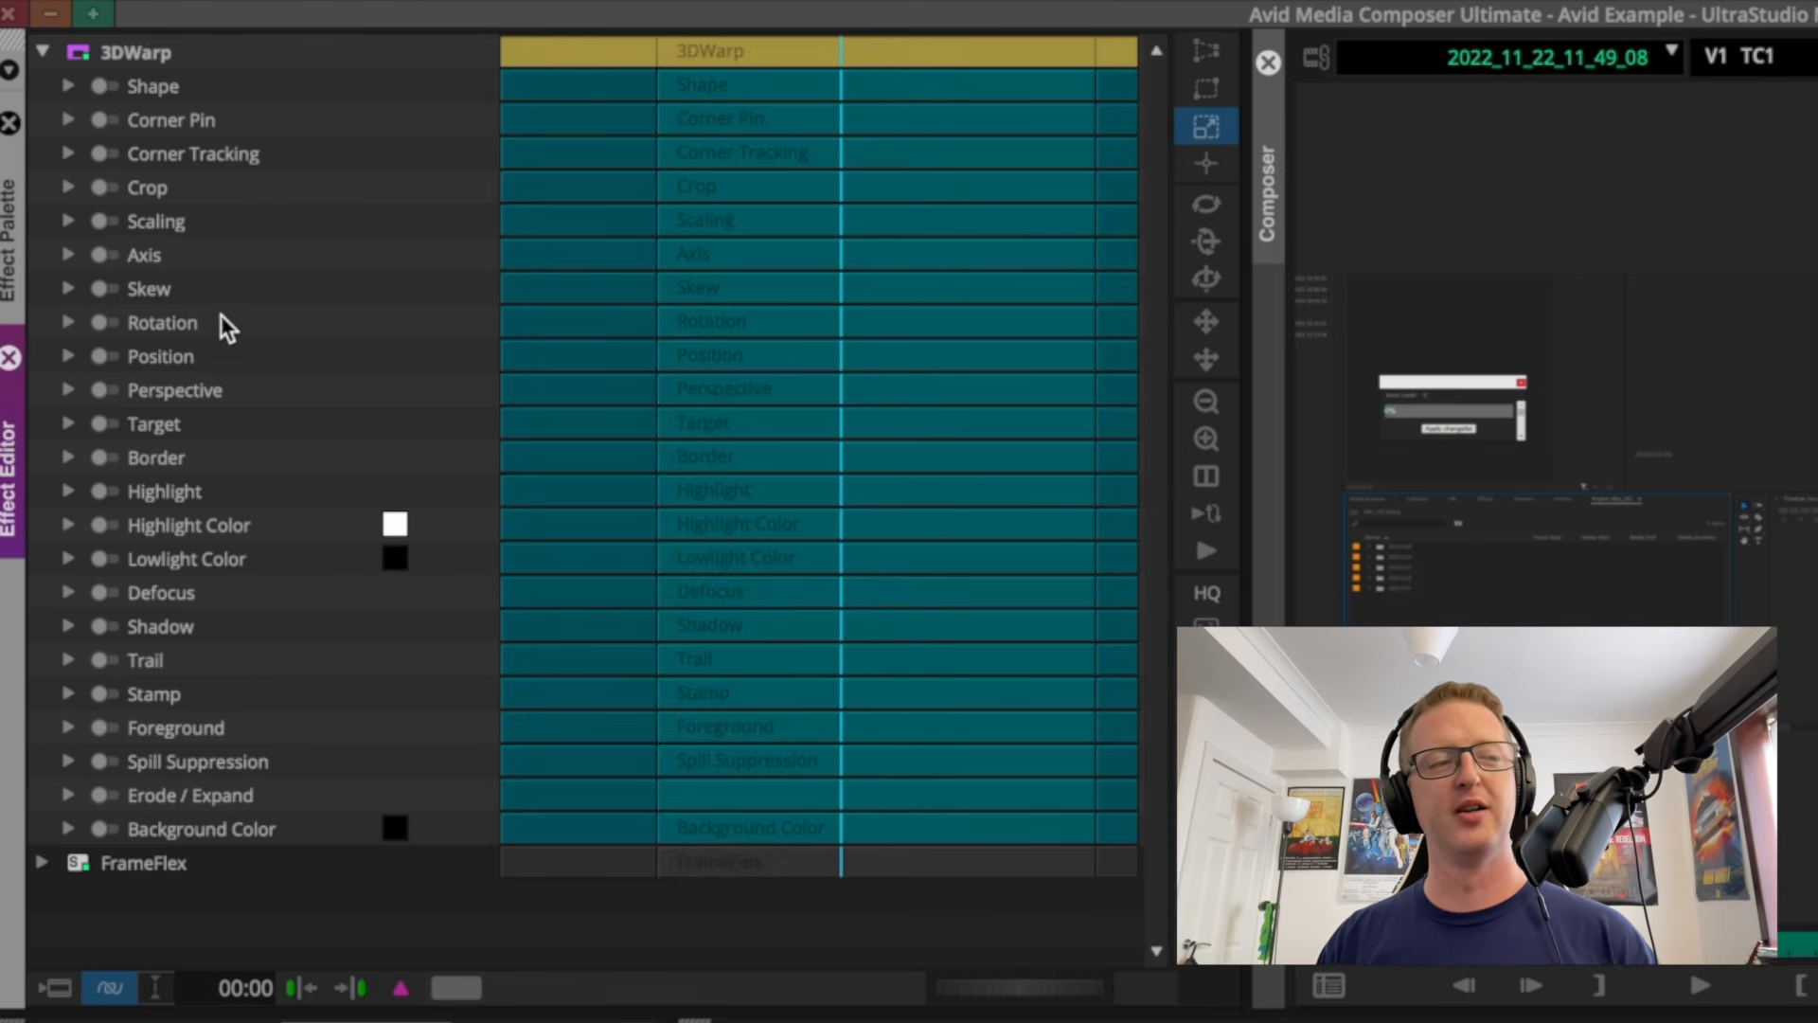
{"action": "left_click", "coordinate": [65, 422]}
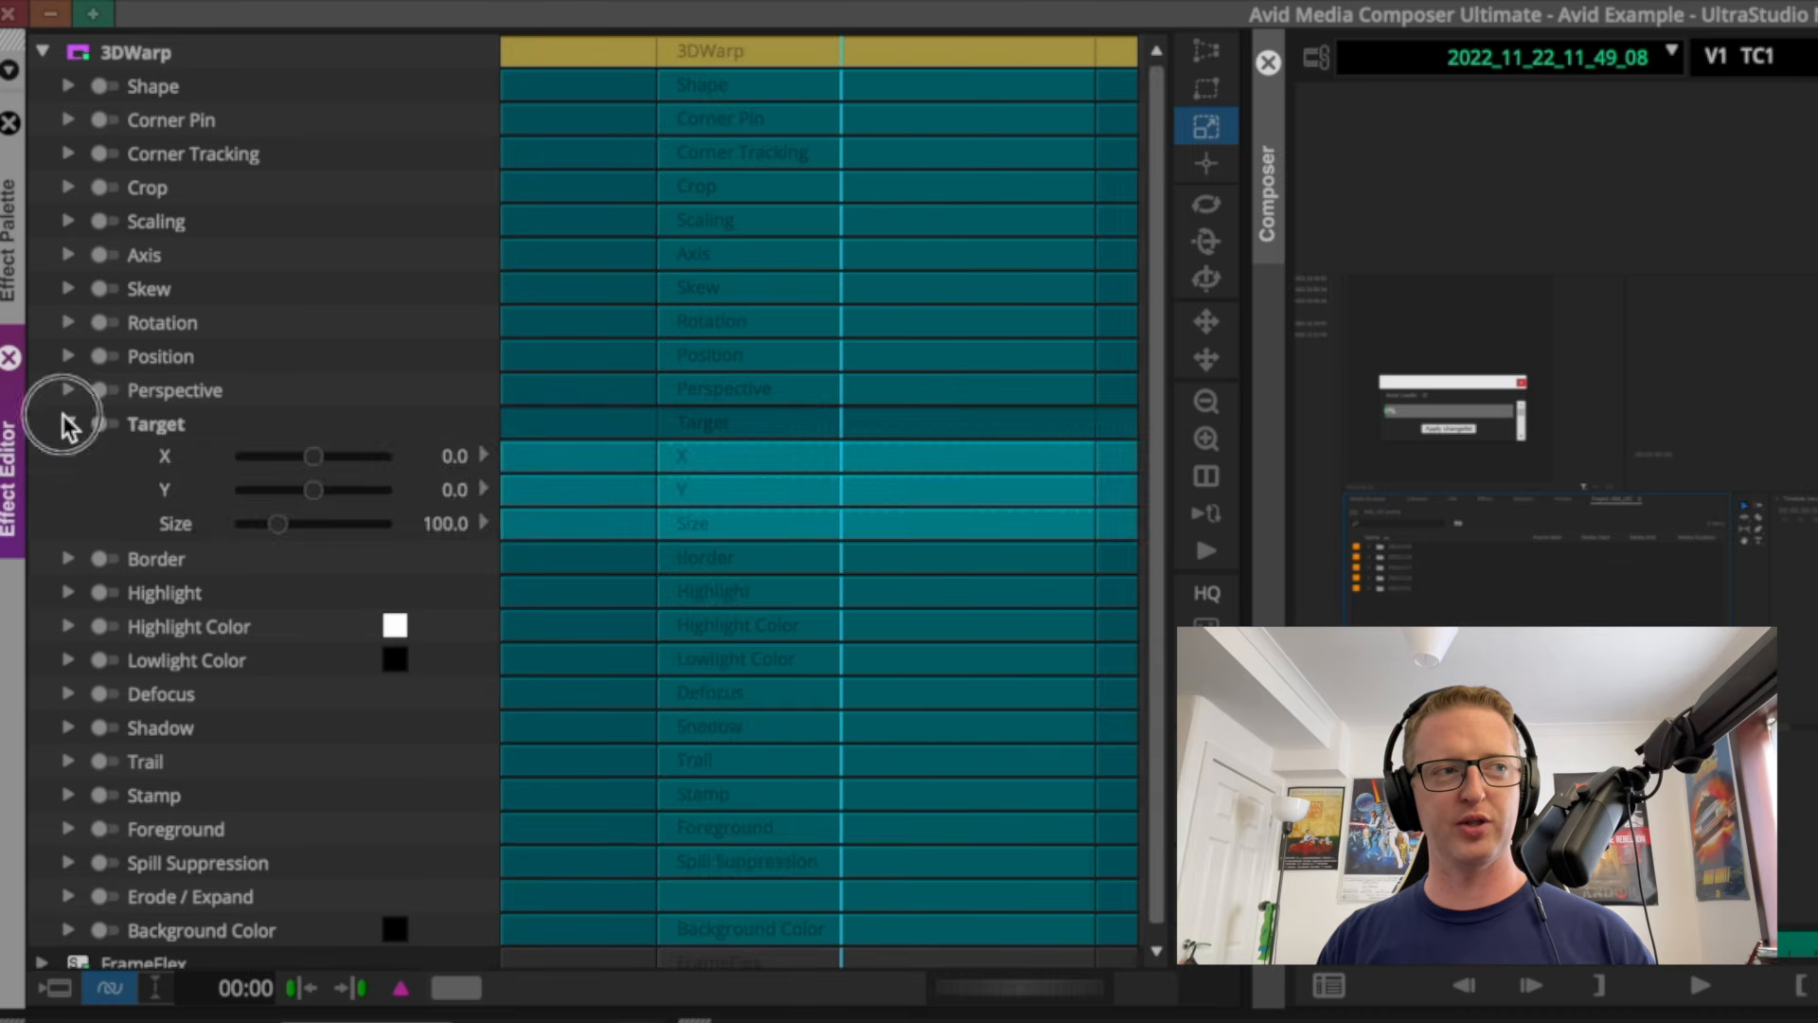
{"action": "left_click", "coordinate": [61, 418]}
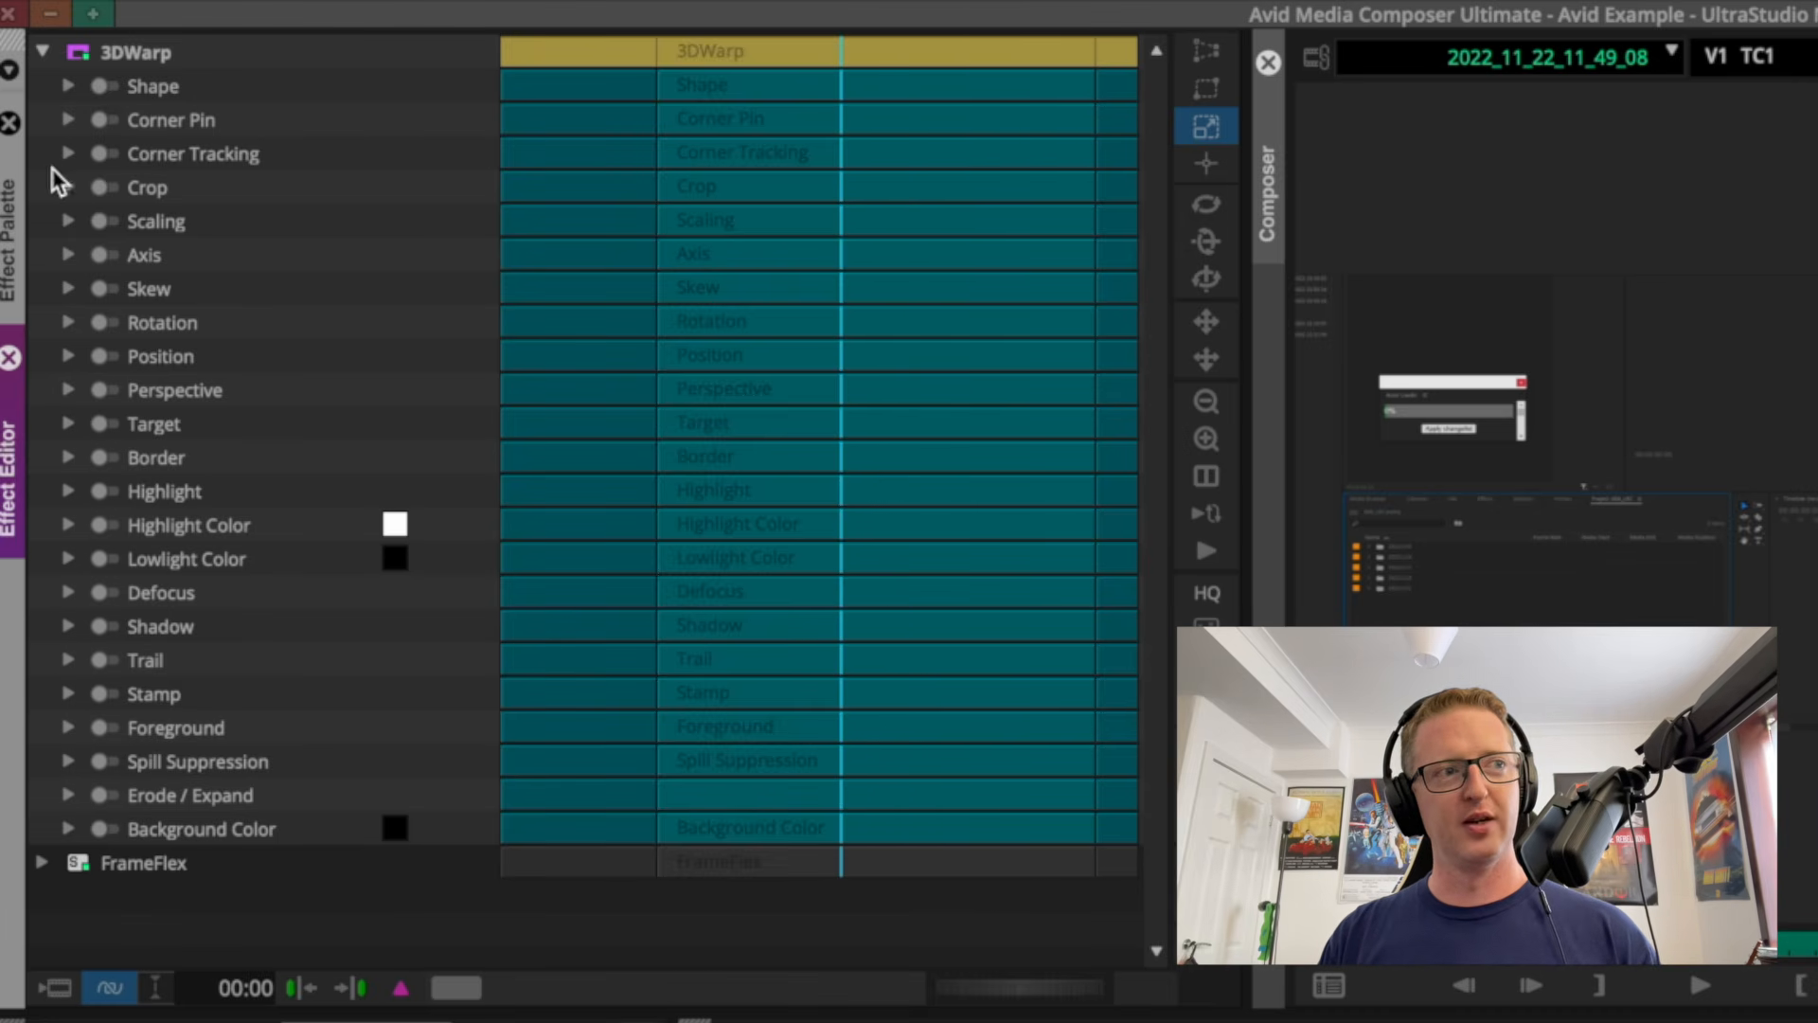
{"action": "left_click", "coordinate": [69, 220]}
{"action": "mouse_move", "coordinate": [275, 287]}
{"action": "left_mouse_down"}
{"action": "mouse_move", "coordinate": [357, 284]}
{"action": "mouse_move", "coordinate": [251, 316]}
{"action": "mouse_move", "coordinate": [296, 299]}
{"action": "mouse_move", "coordinate": [275, 307]}
{"action": "mouse_move", "coordinate": [273, 289]}
{"action": "left_mouse_up"}
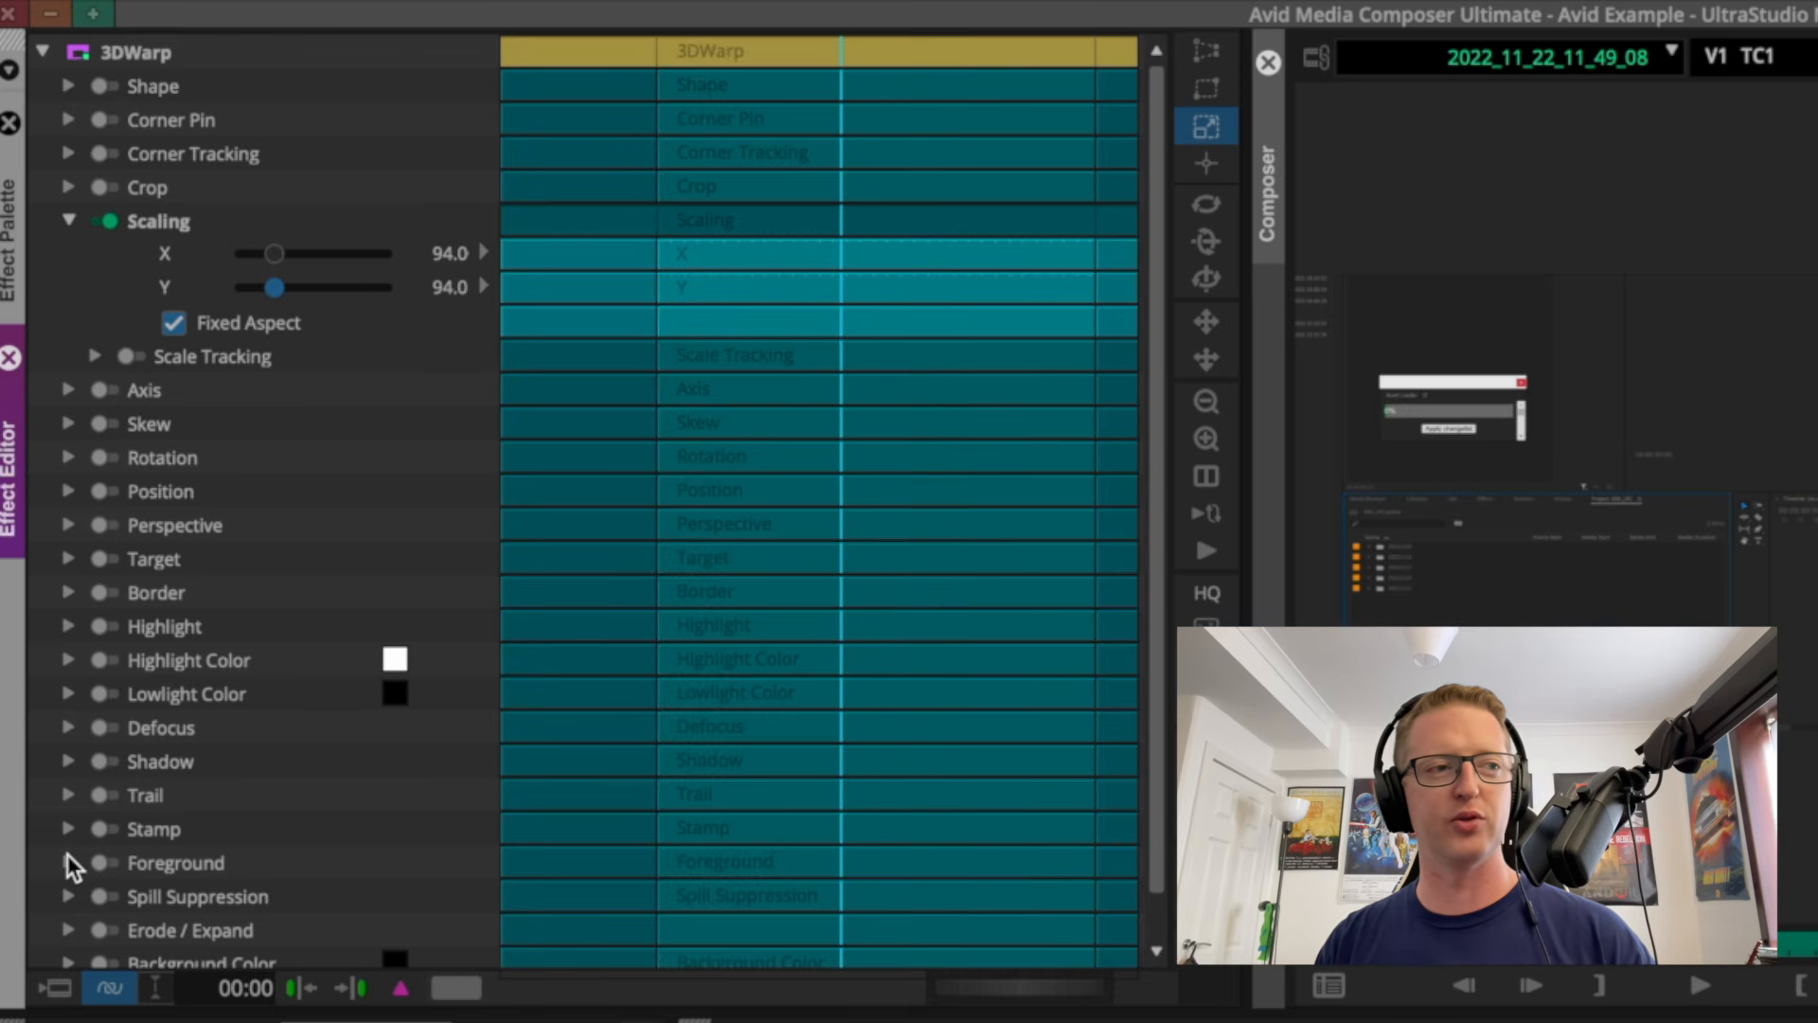
{"action": "scroll", "coordinate": [70, 858], "scroll_direction": "down", "scroll_amount": 1}
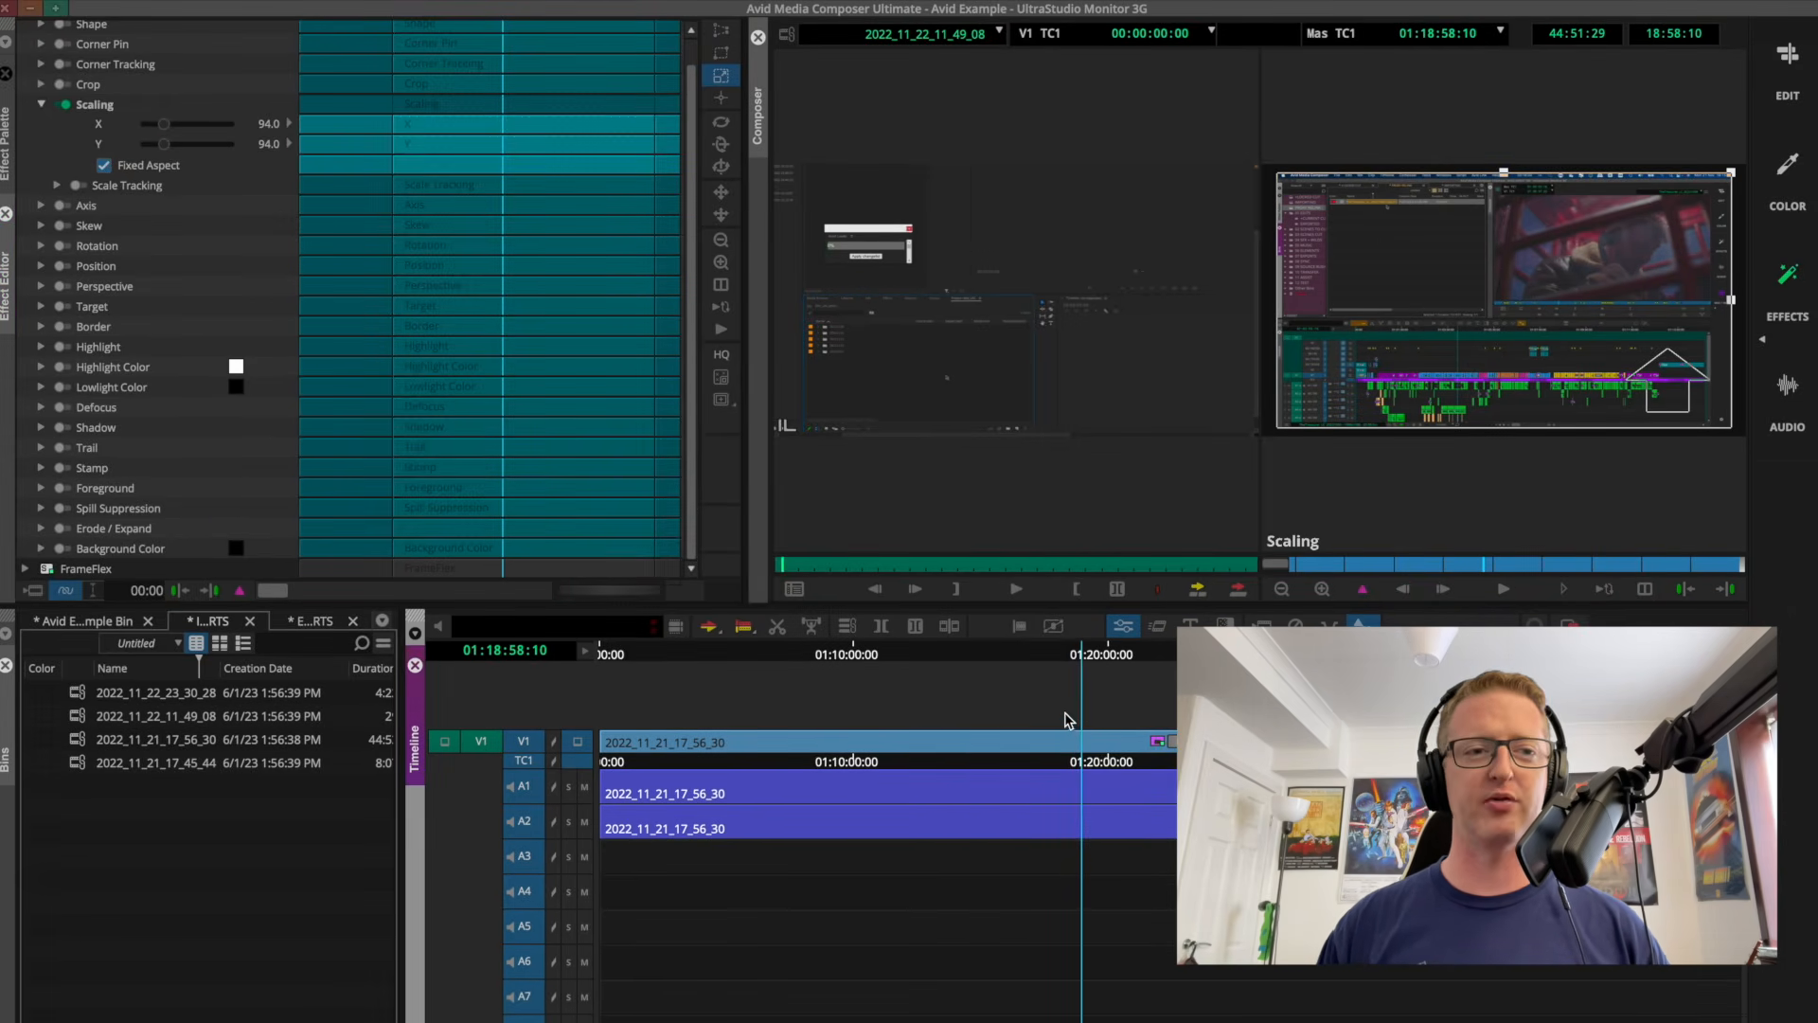
Switch to the Edit workspace and remove the 3D Warp effect from the V1 clip.
{"action": "left_click", "coordinate": [1788, 75]}
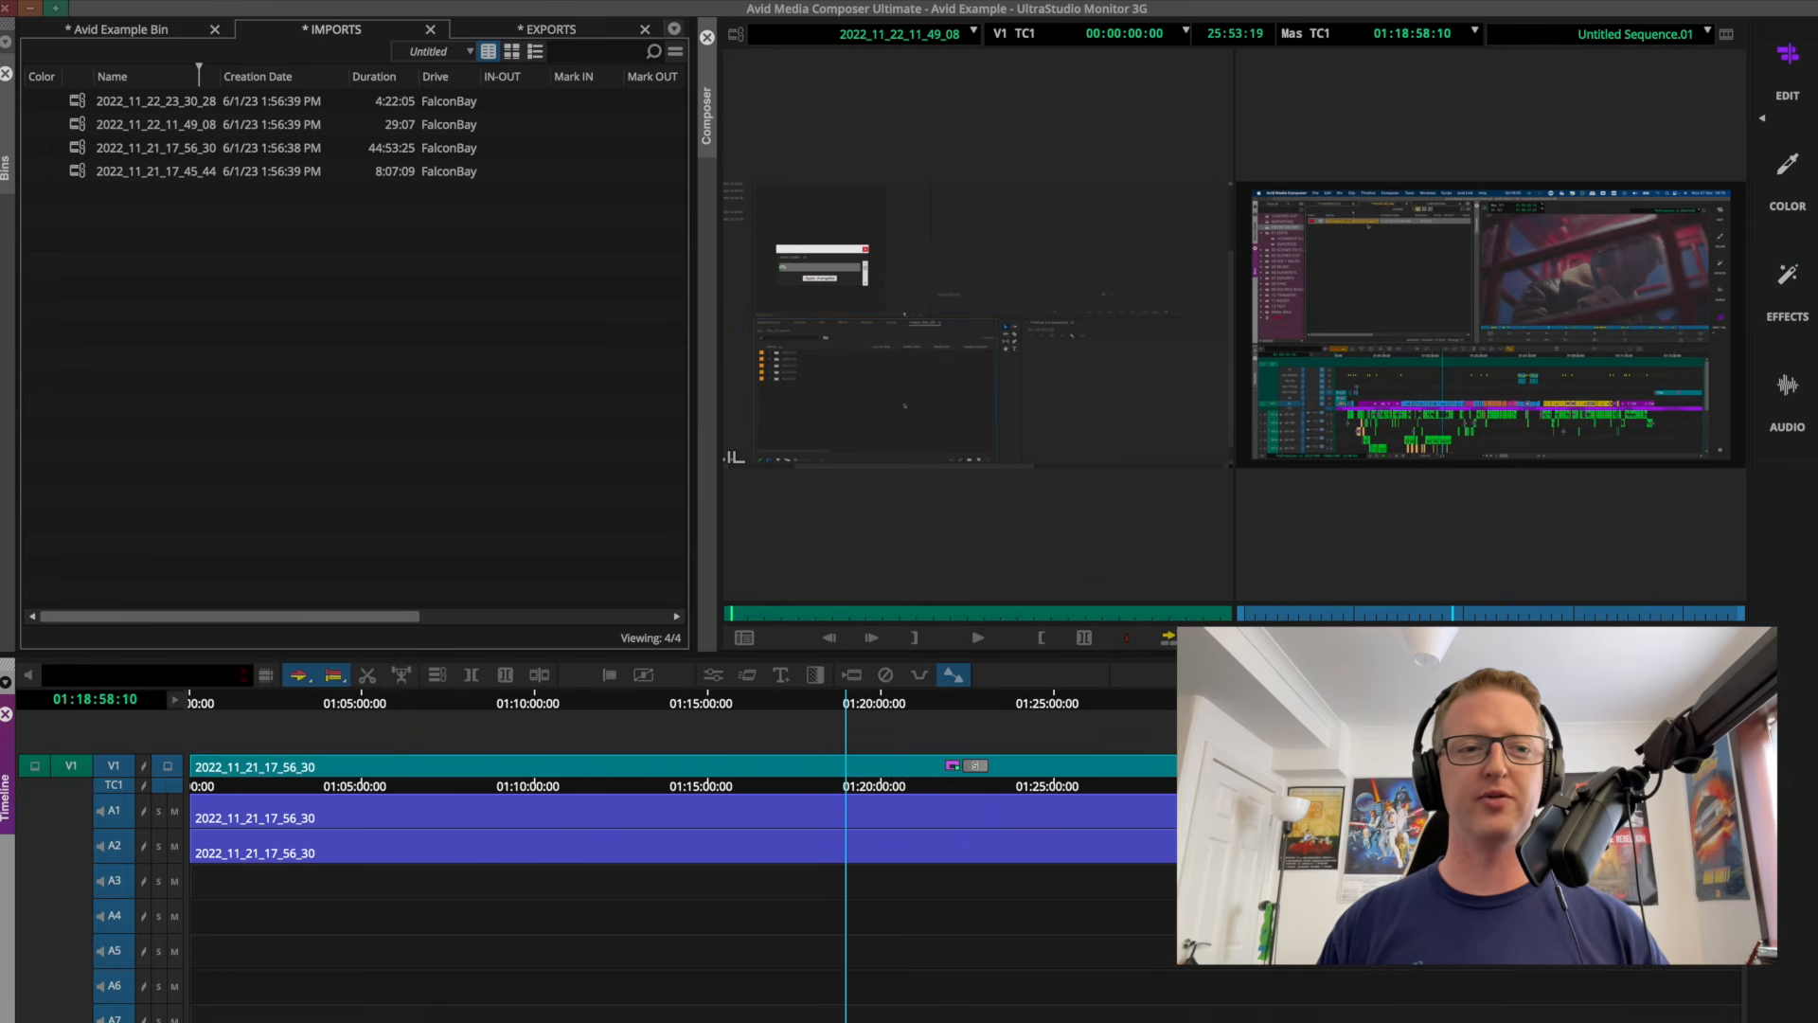
{"action": "left_click", "coordinate": [917, 765]}
{"action": "key", "text": "Delete"}
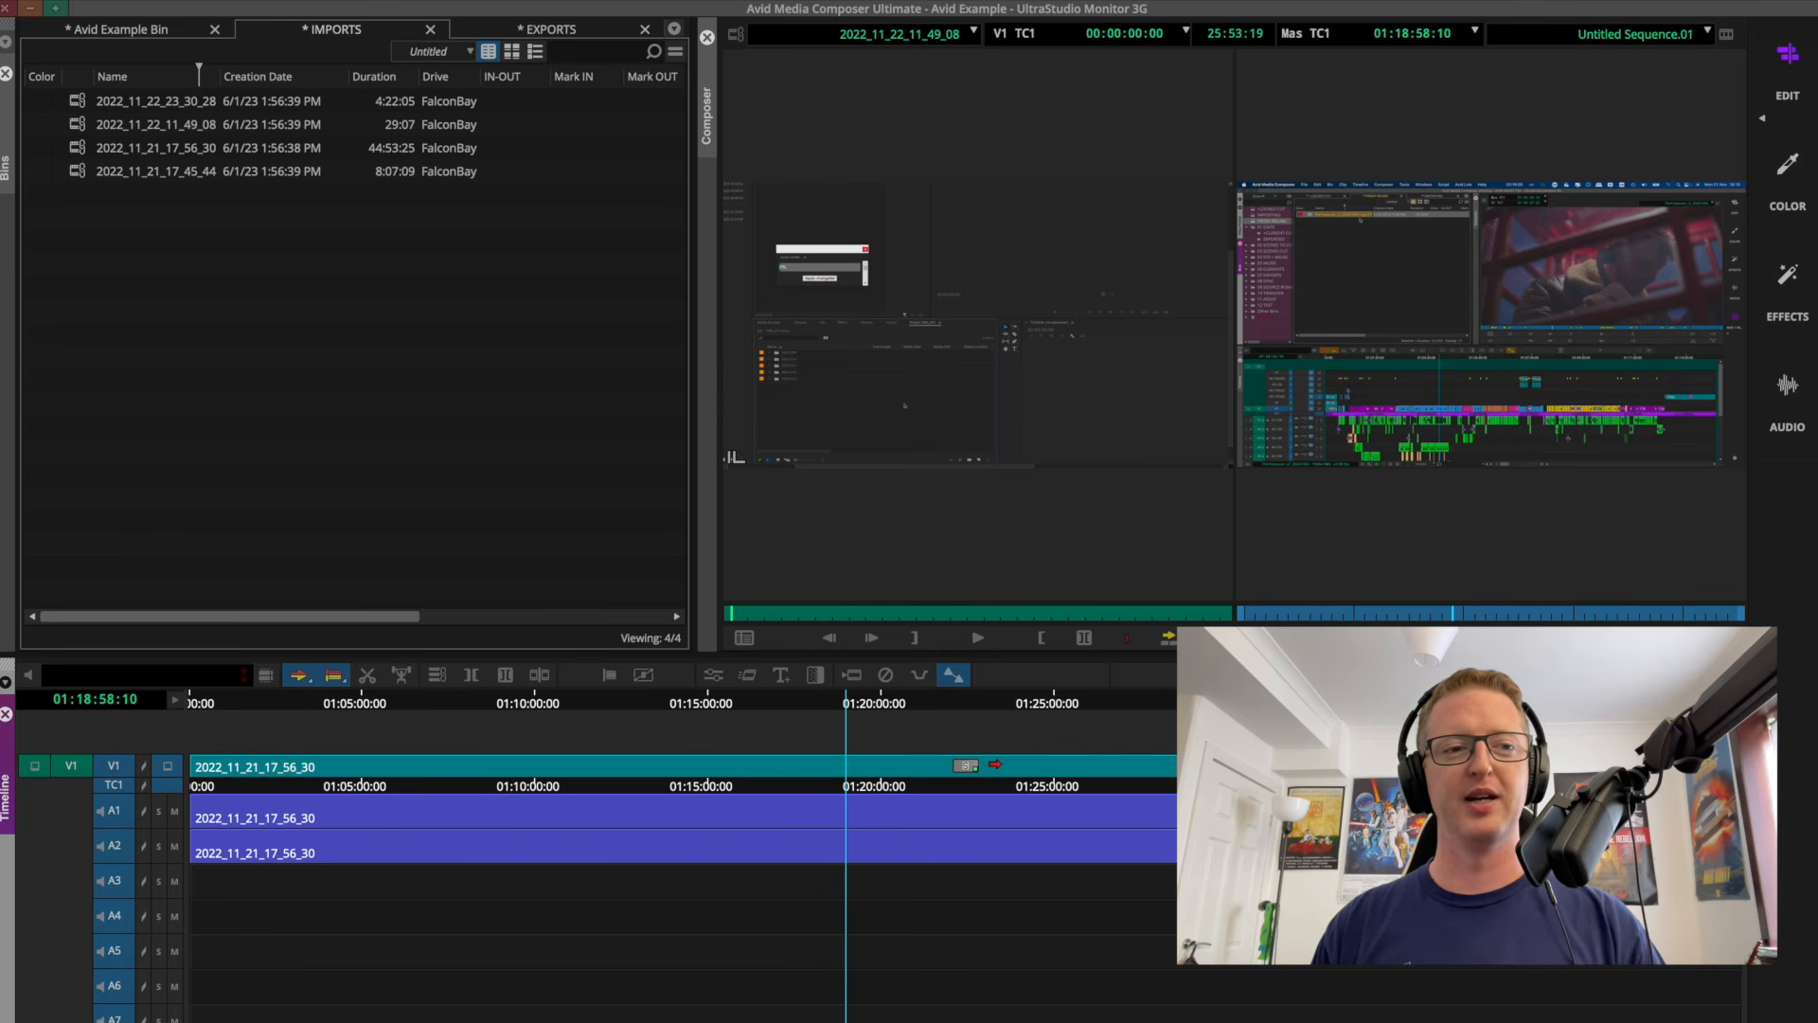
{"action": "left_click", "coordinate": [995, 765]}
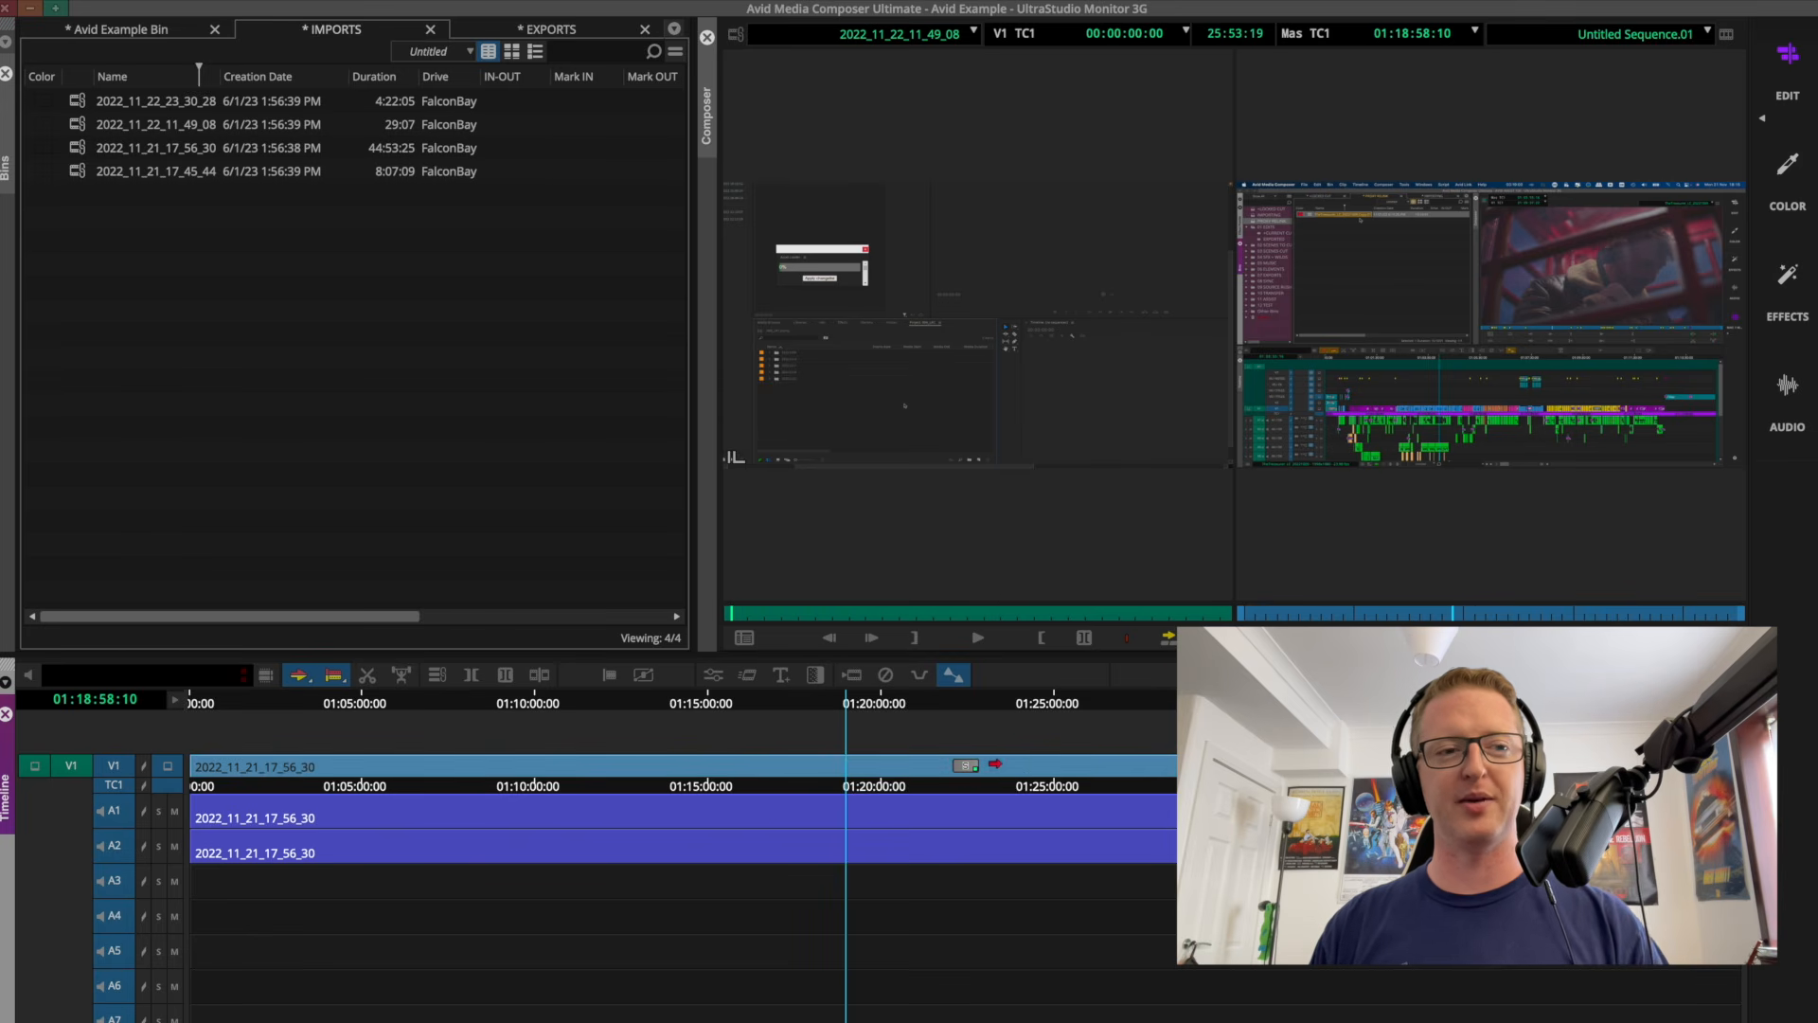
Return to the Effects workspace and examine the Timewarp filters in the Effect Palette, including 100% To 0%, Freeze Frame and Reverse Motion.
{"action": "left_click", "coordinate": [1806, 272]}
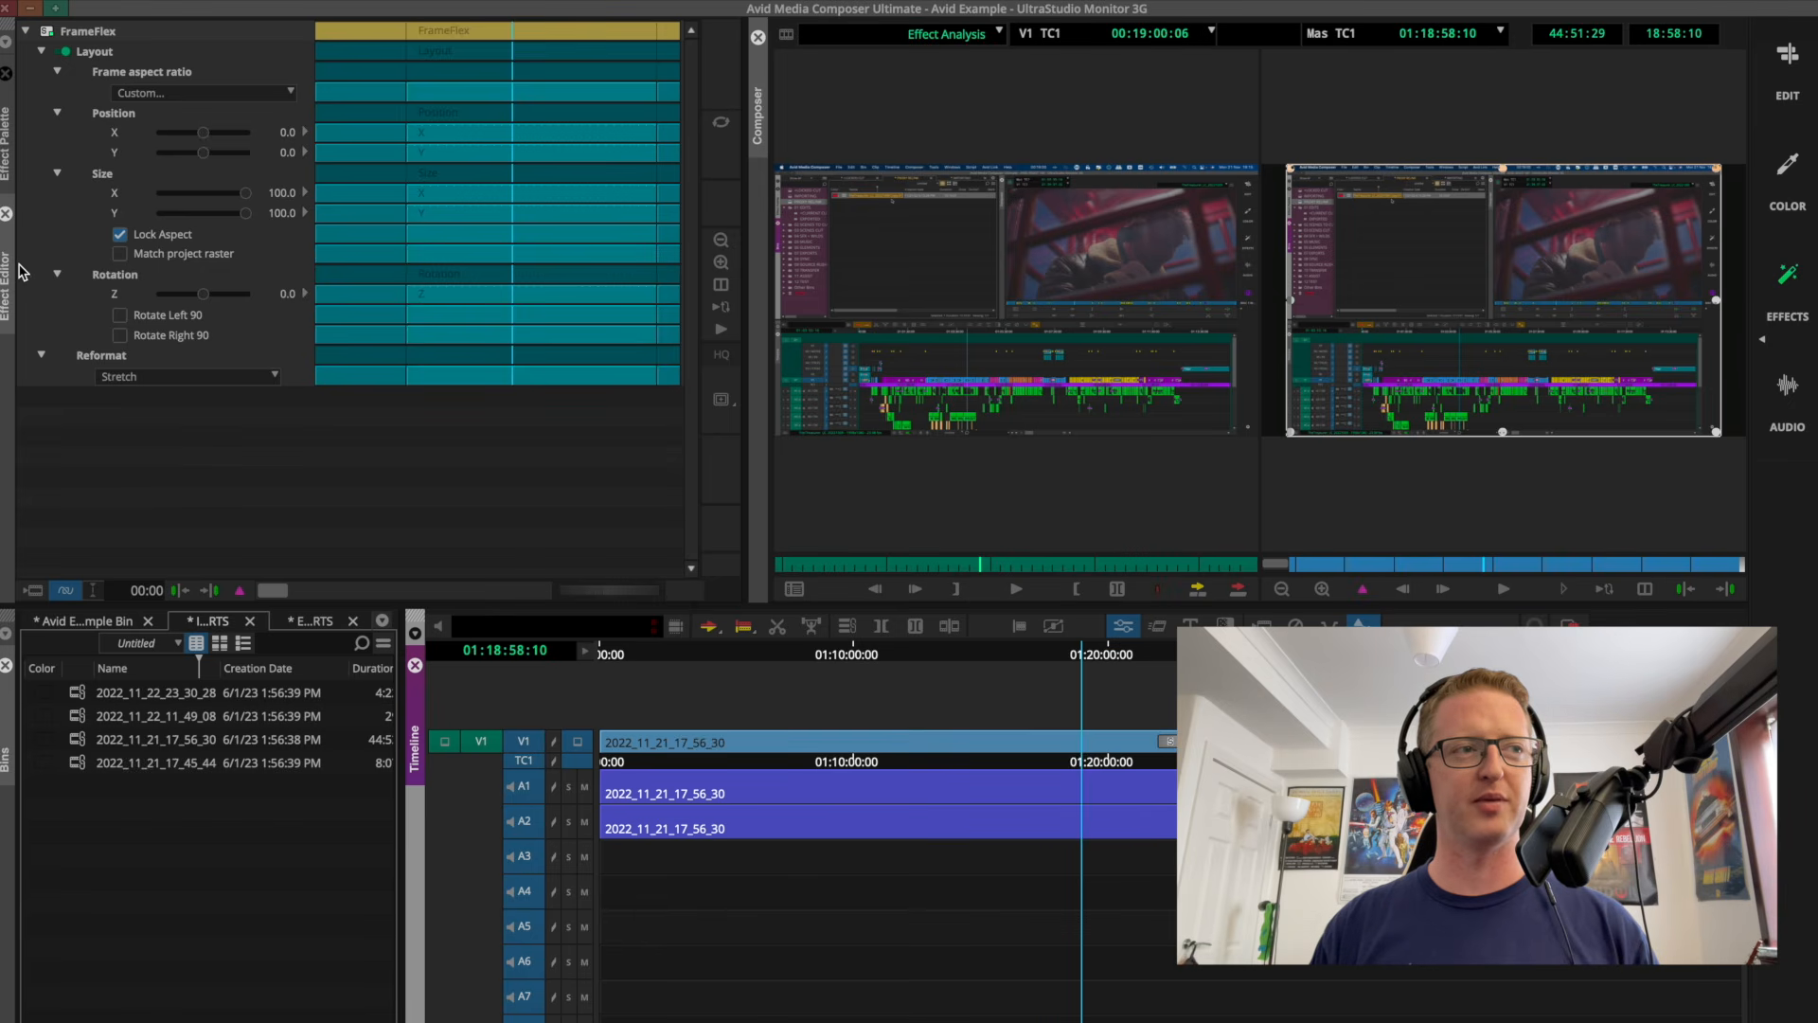
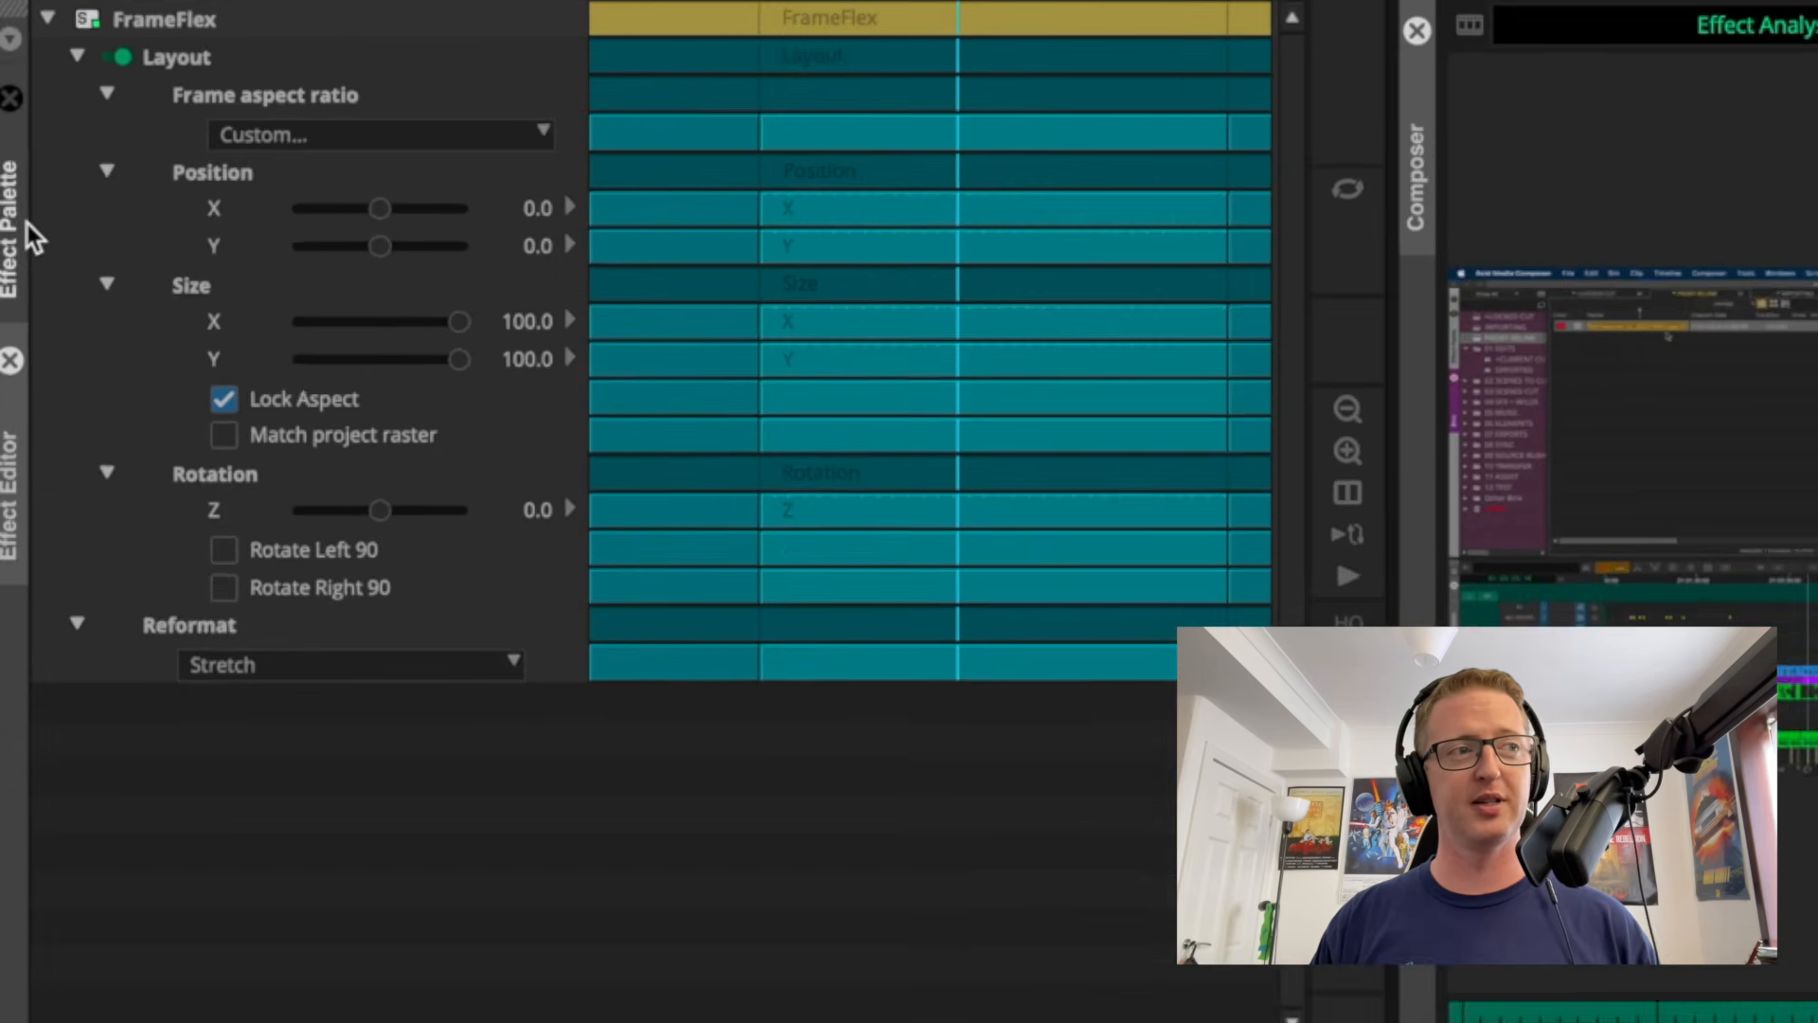
{"action": "left_click", "coordinate": [24, 230]}
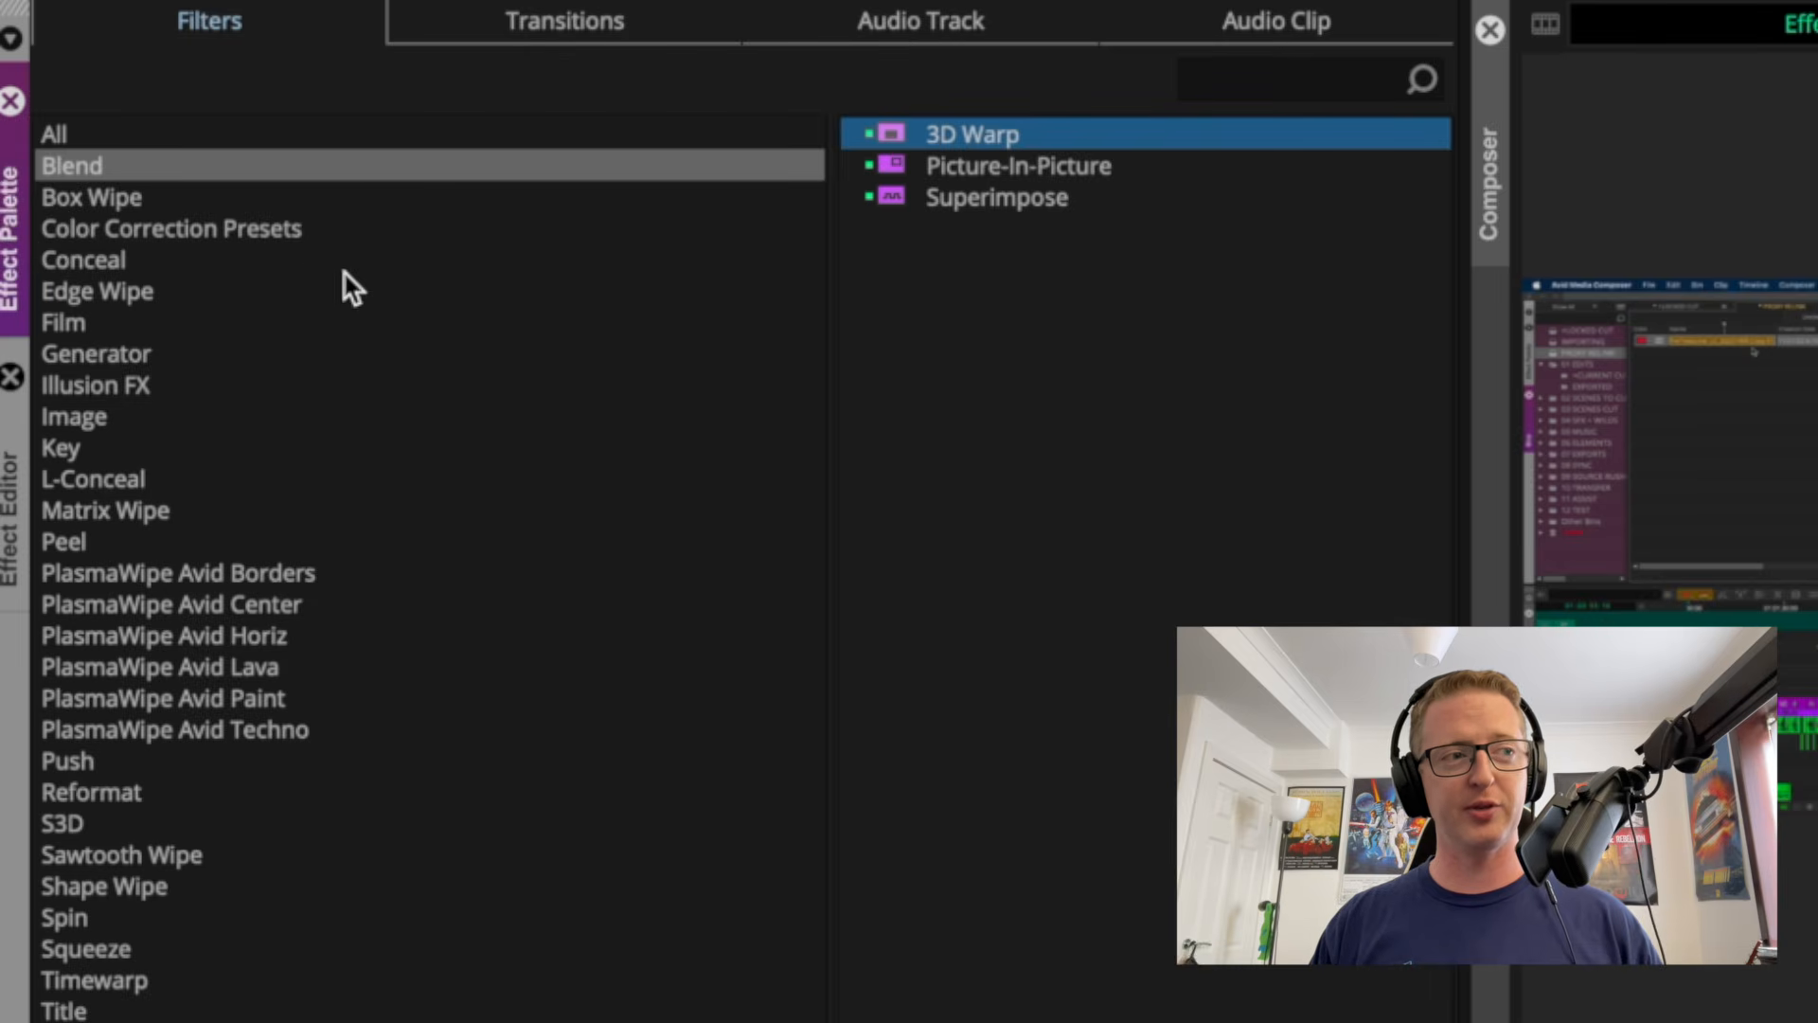
{"action": "left_click", "coordinate": [121, 981]}
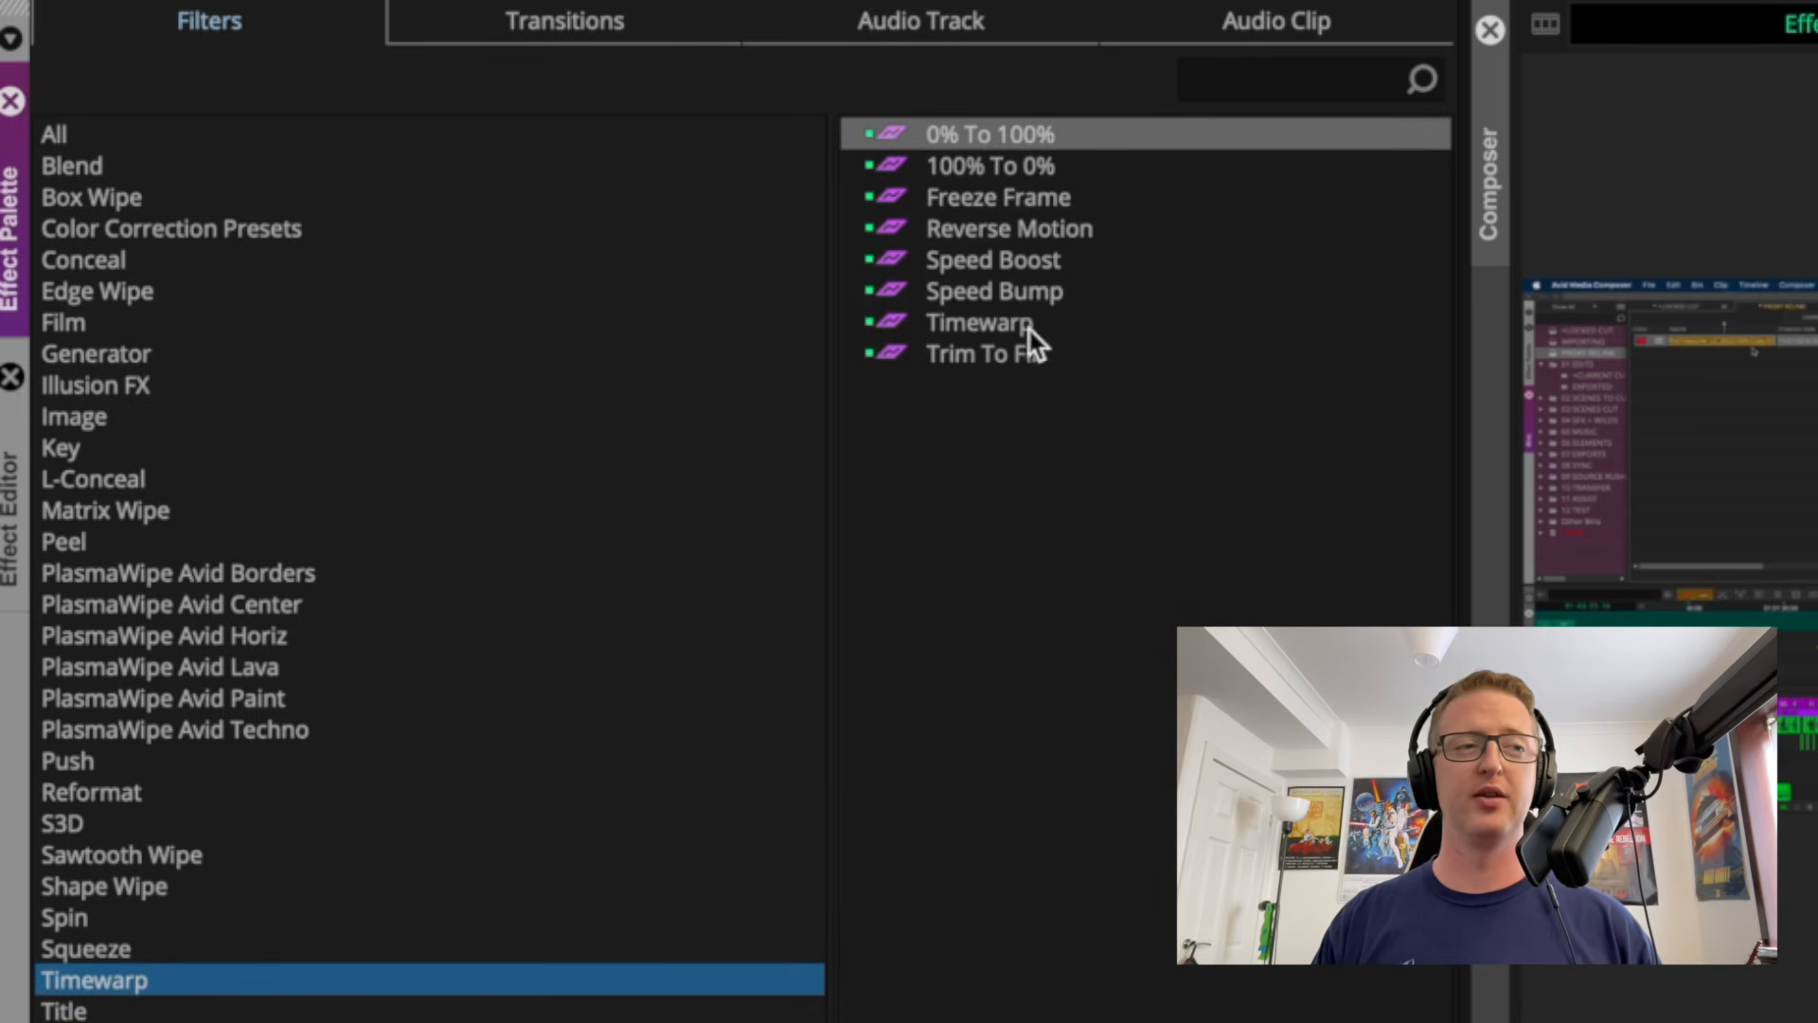
{"action": "left_click", "coordinate": [1002, 358]}
{"action": "left_click", "coordinate": [1041, 282]}
{"action": "left_click", "coordinate": [1059, 164]}
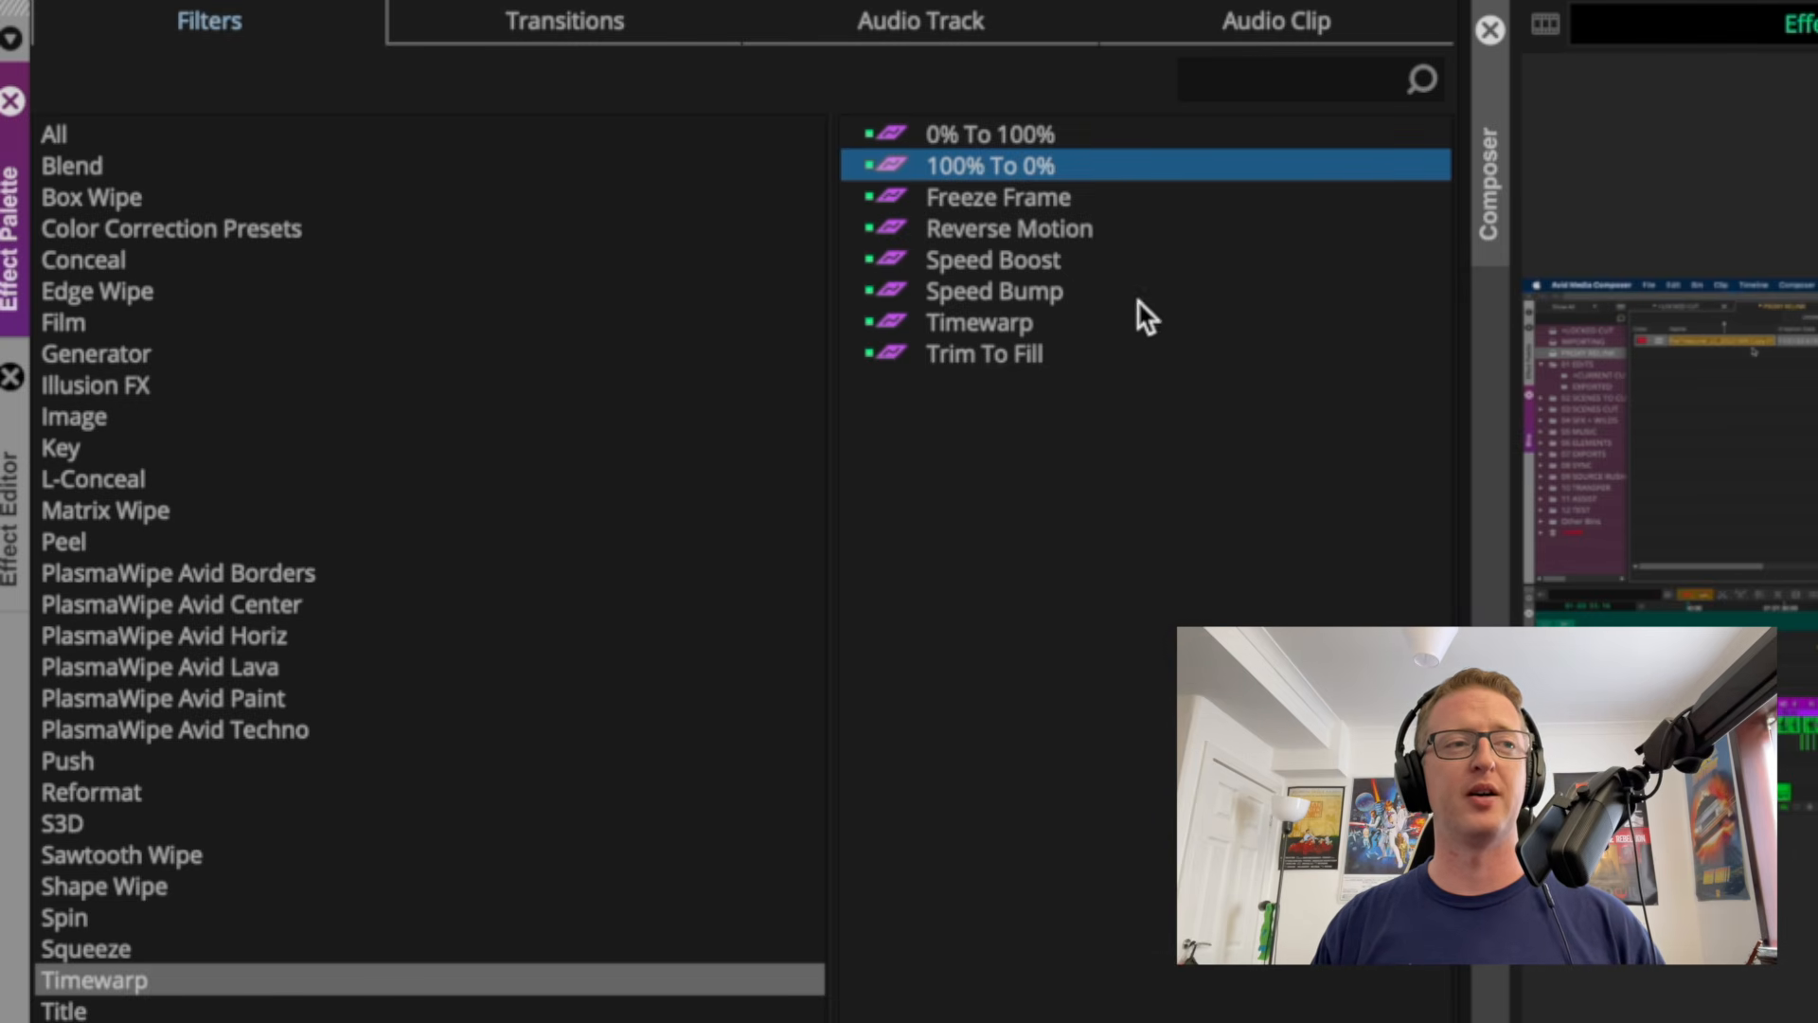
{"action": "left_click", "coordinate": [1057, 197]}
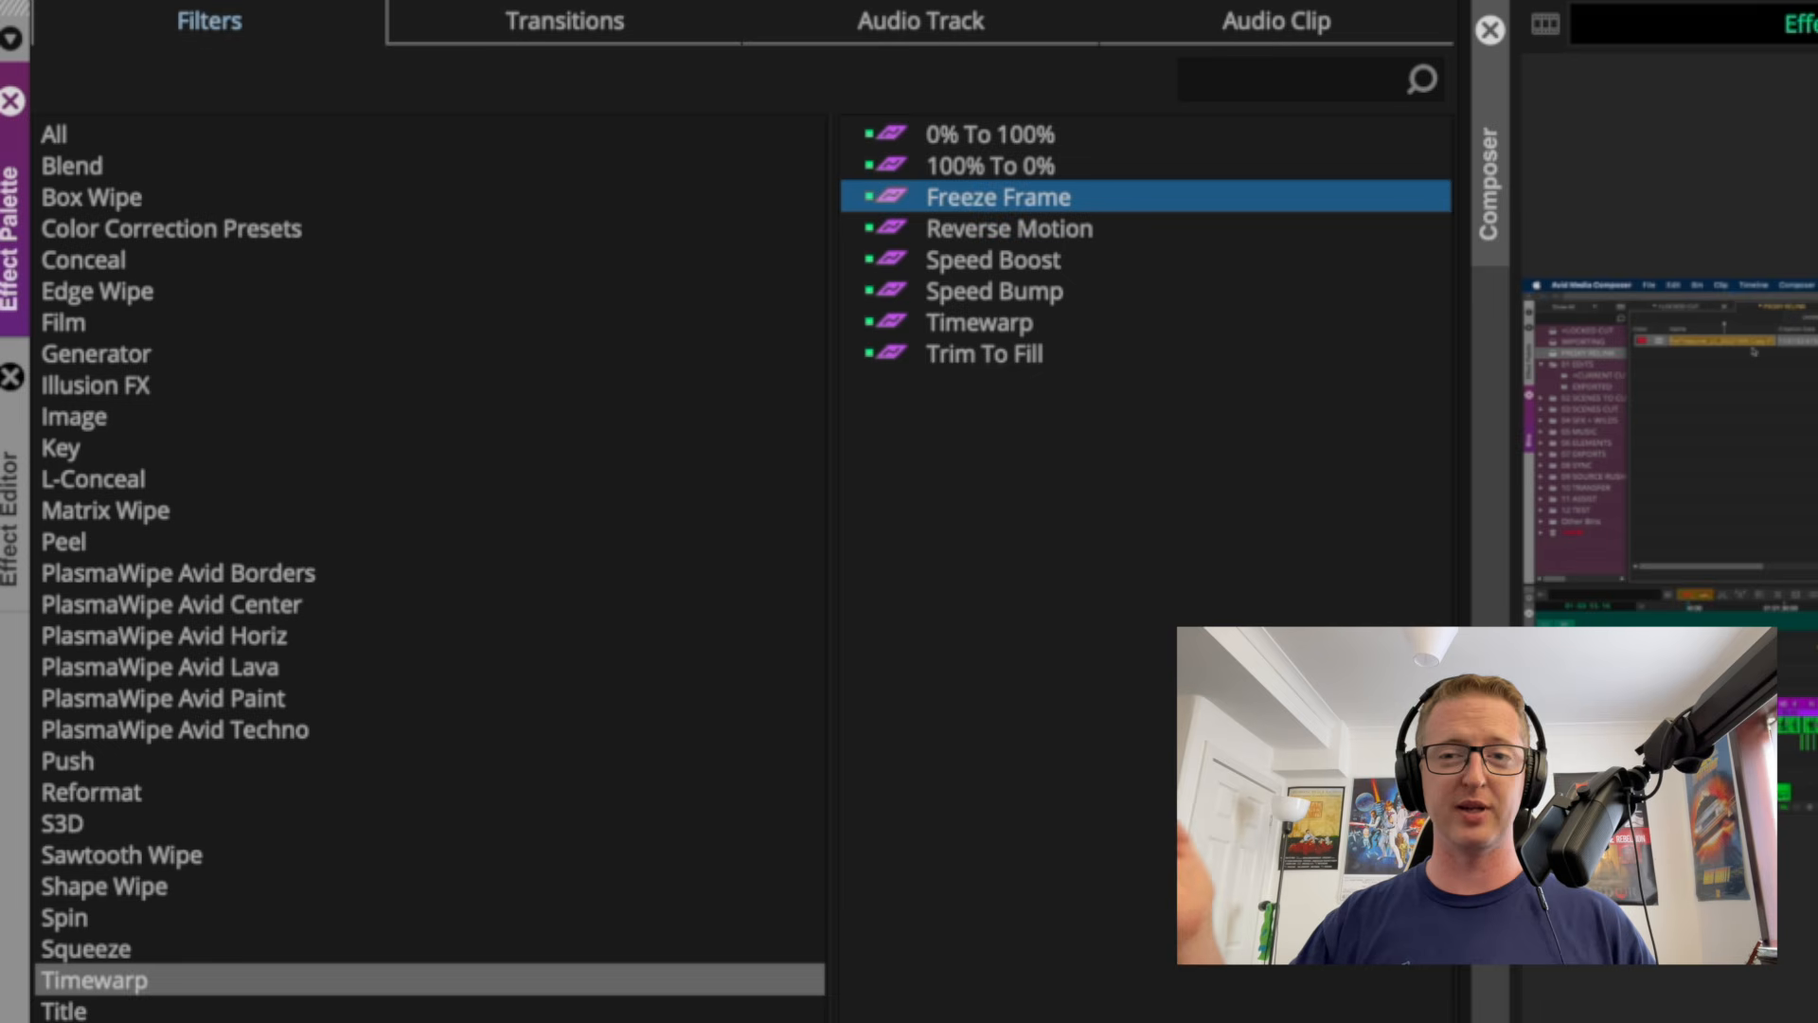
{"action": "left_click", "coordinate": [1047, 230]}
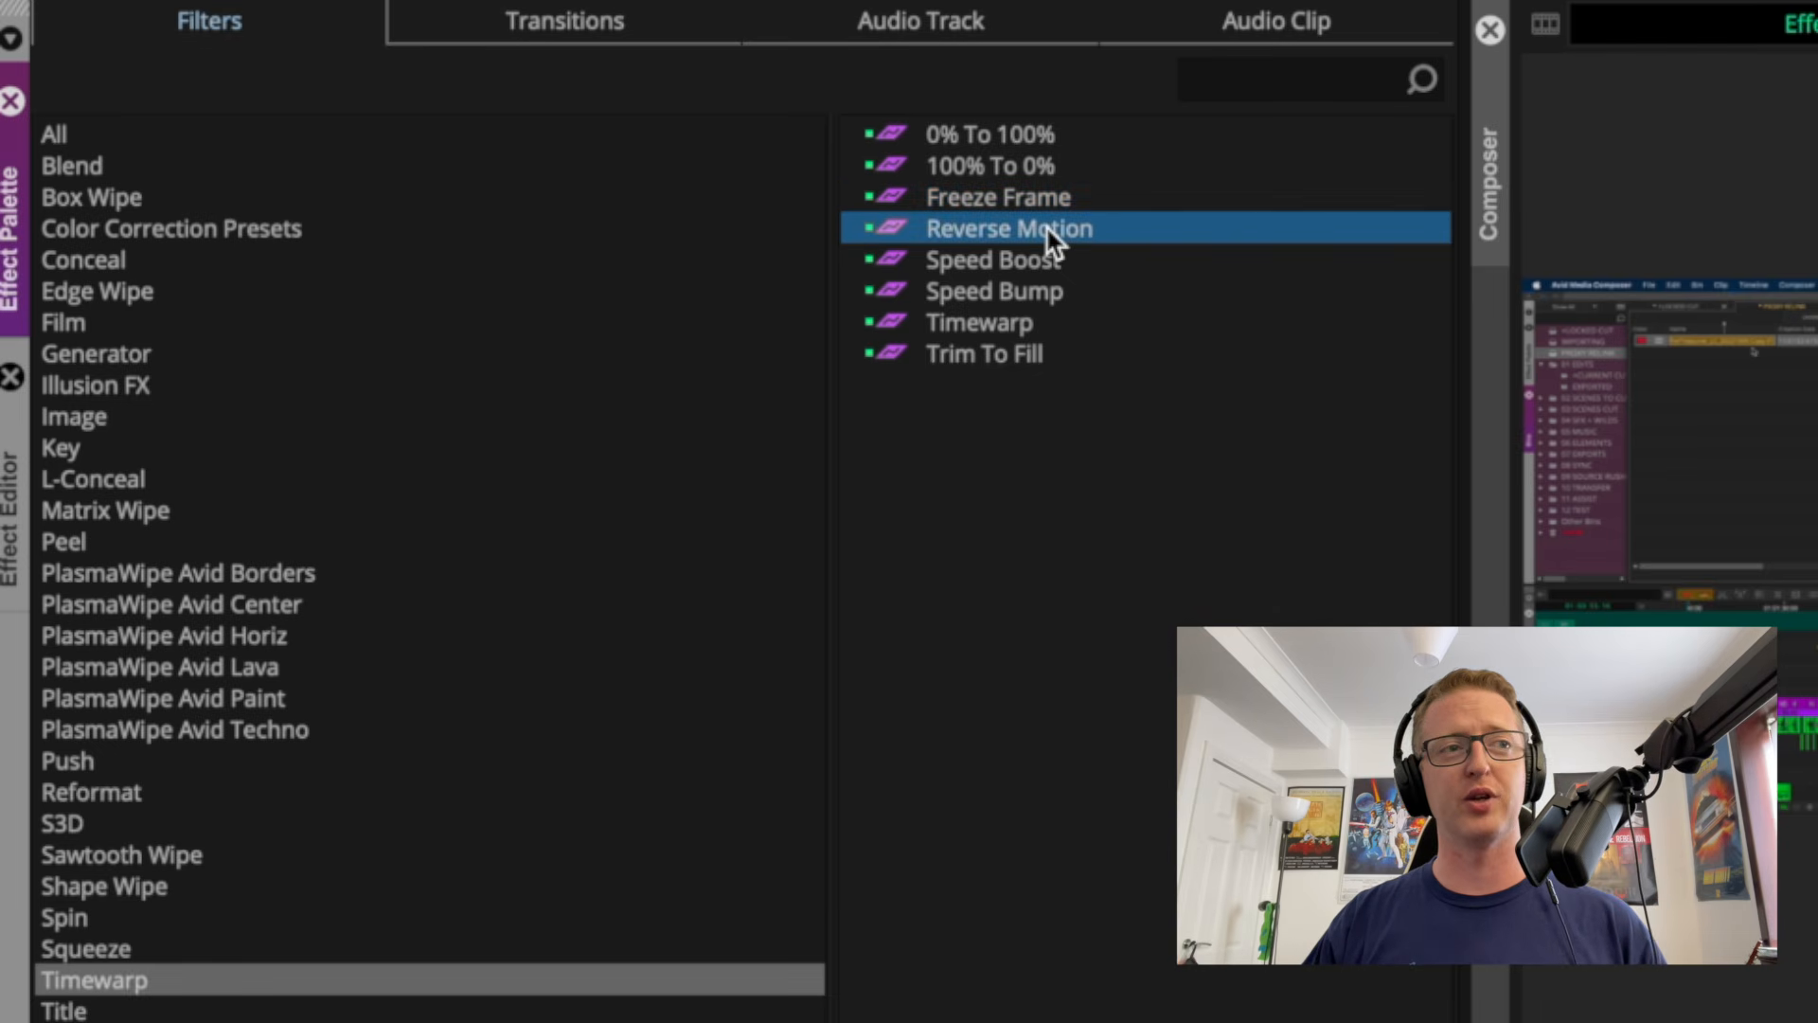
Apply the Trim To Fill timewarp effect to the V1 clip in the sequence.
{"action": "left_click", "coordinate": [1024, 358]}
{"action": "left_click_drag", "start_coordinate": [894, 348], "coordinate": [946, 1021]}
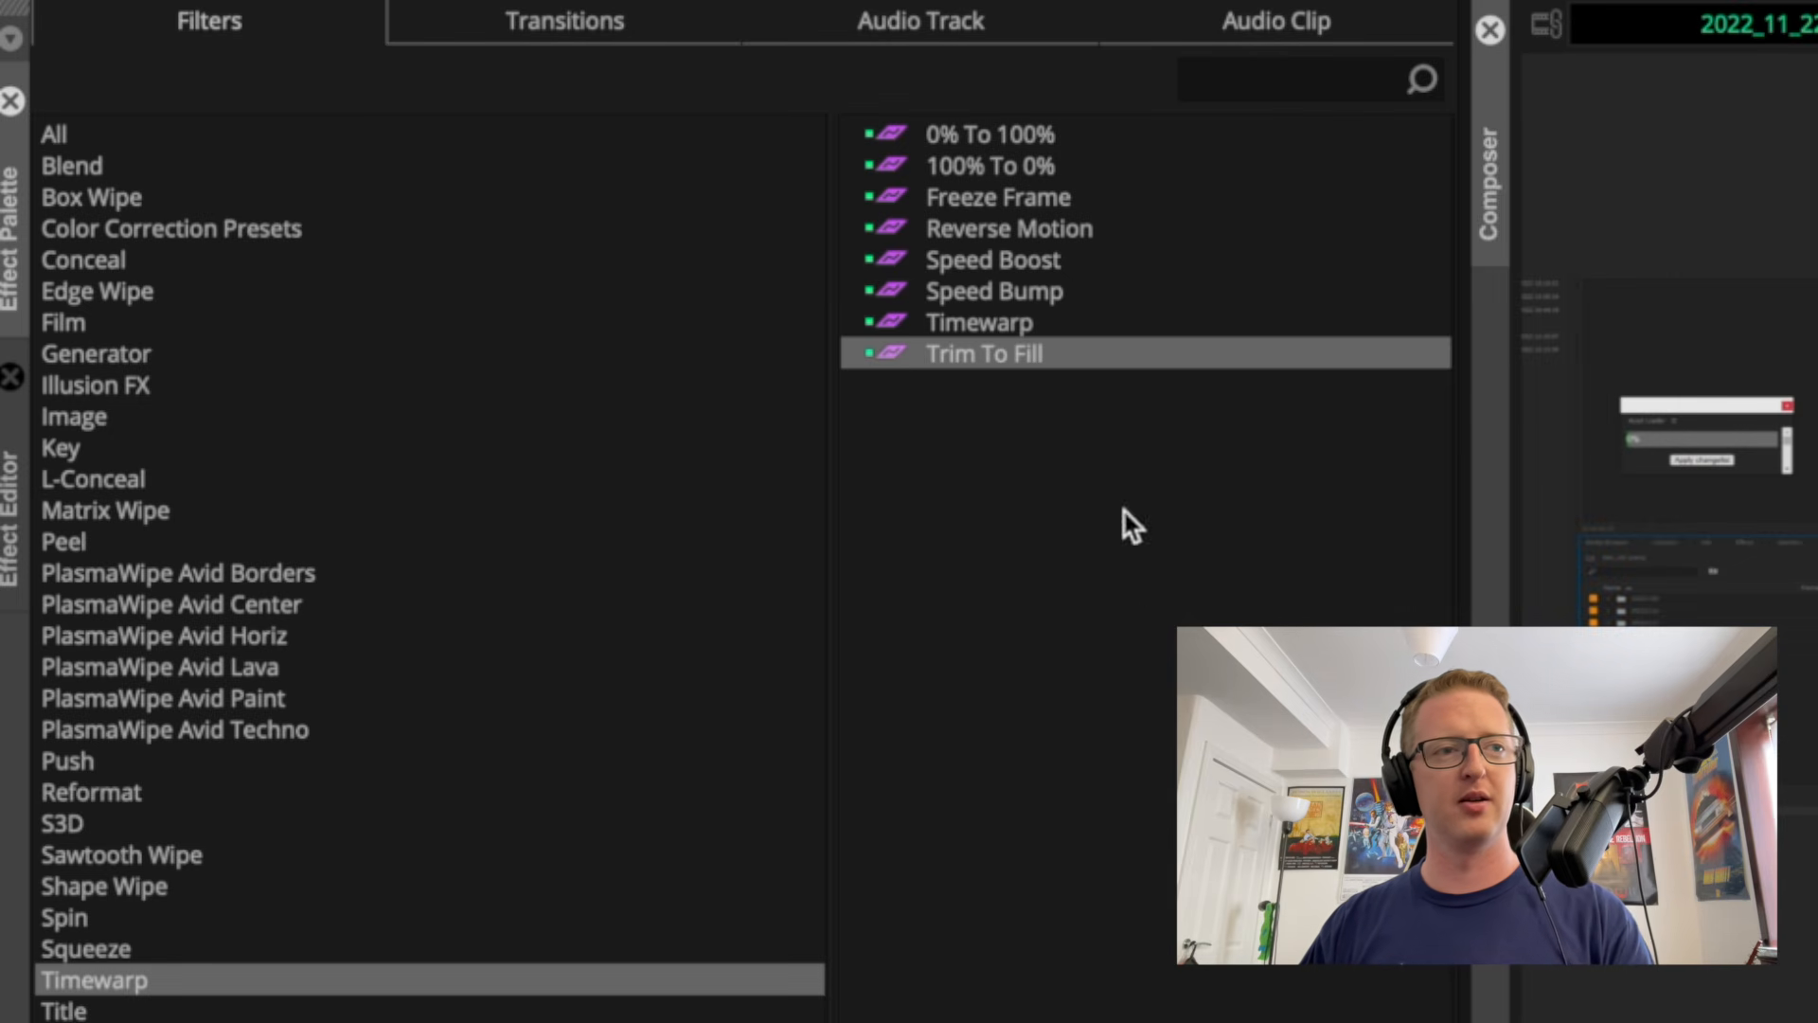
{"action": "left_click", "coordinate": [933, 320]}
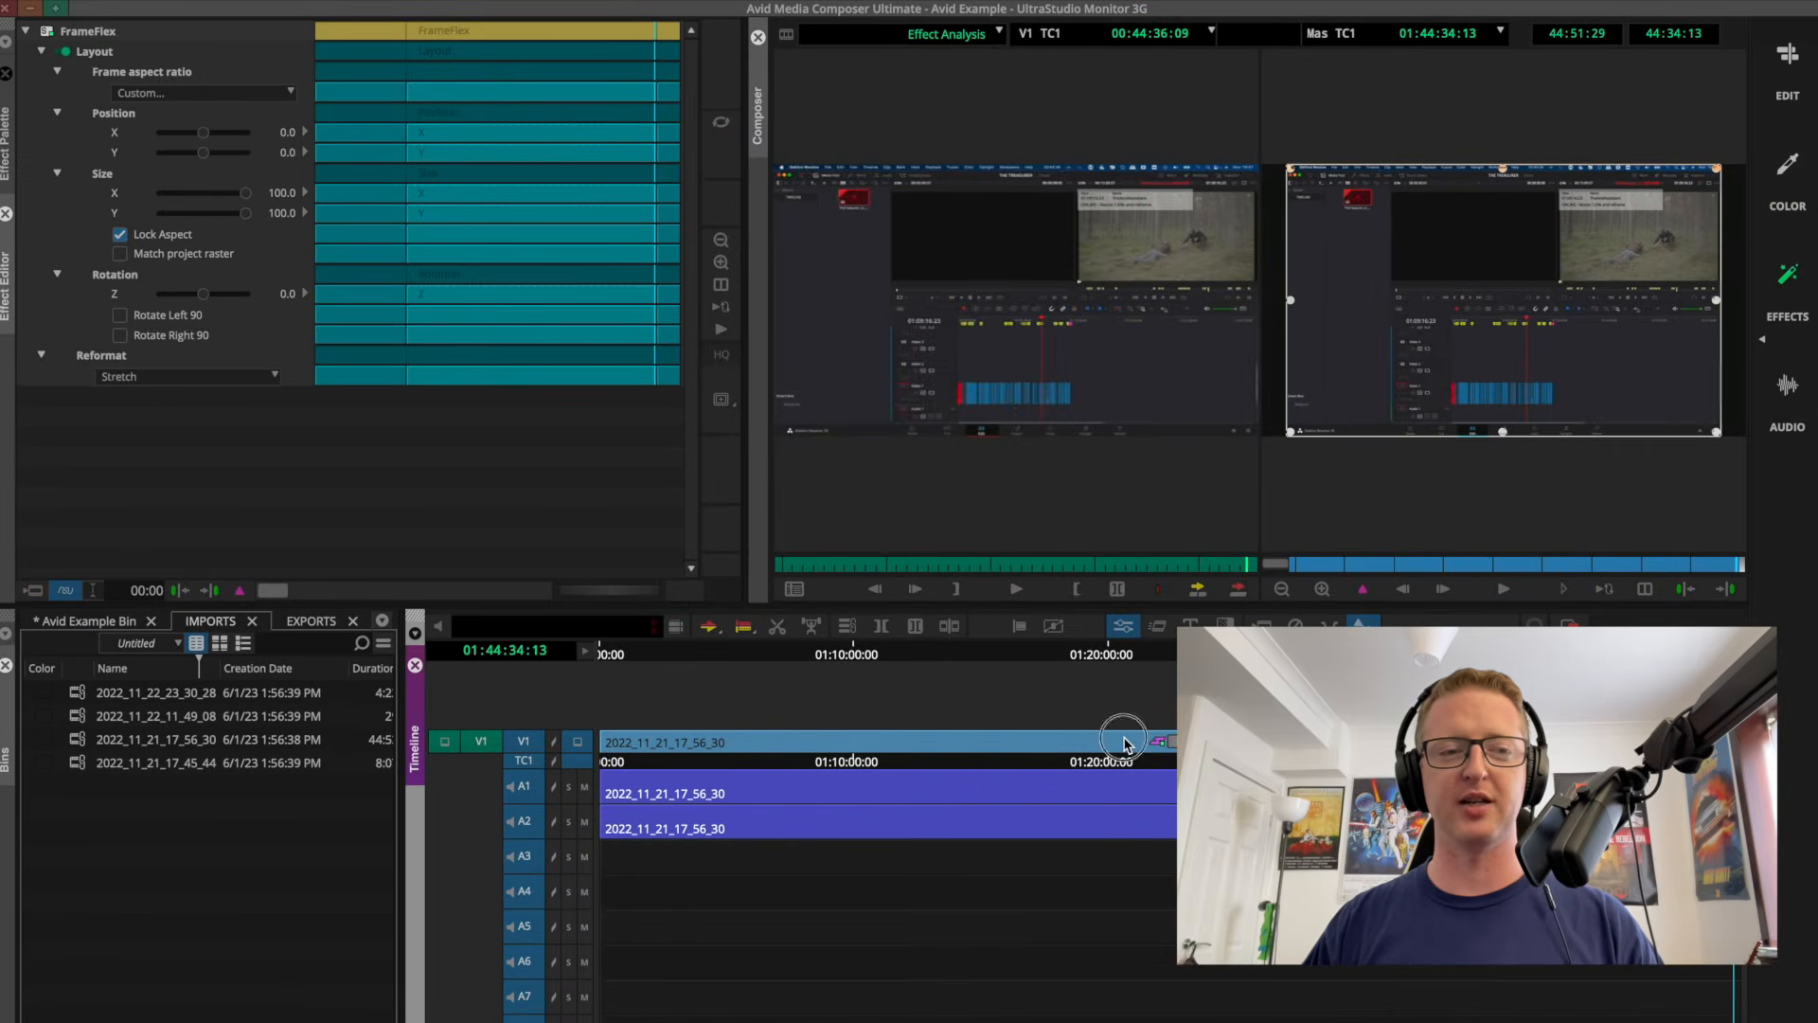
Open the Motion Effect Editor, dock it with the Effect Palette and Effect Editor, and save the current Effects workspace.
{"action": "left_click", "coordinate": [1125, 744]}
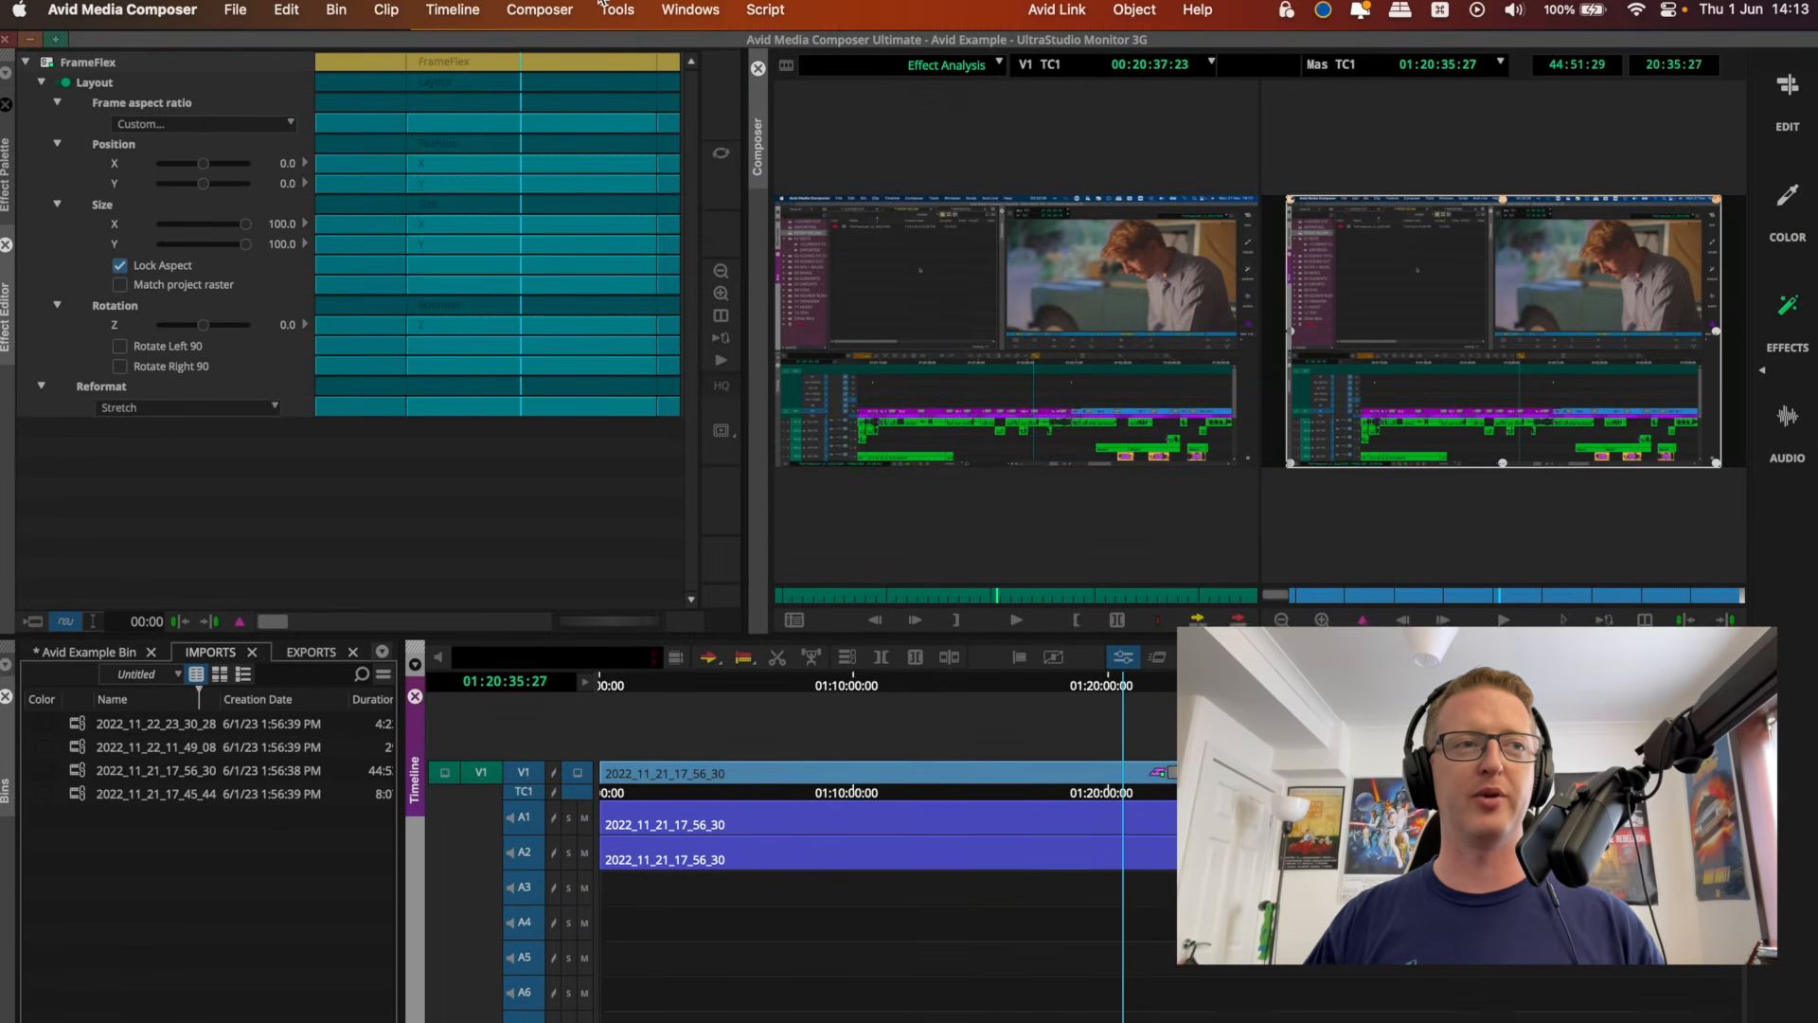
{"action": "left_click", "coordinate": [610, 21]}
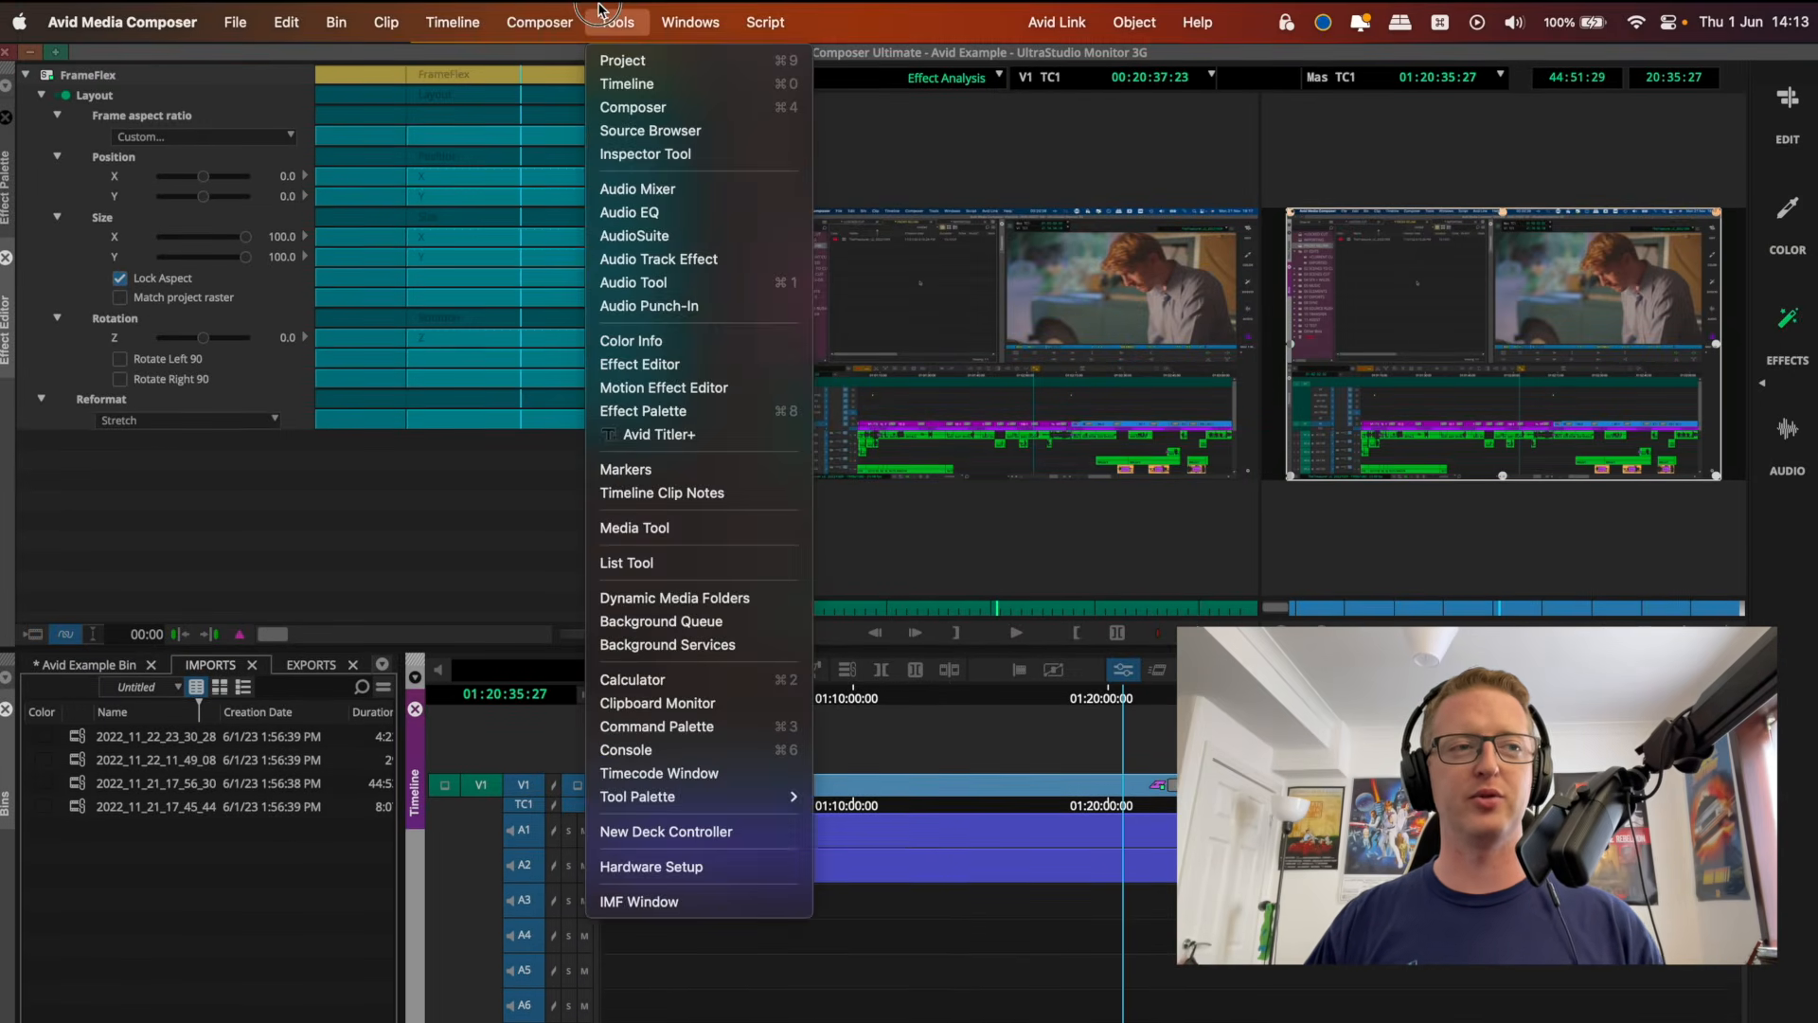
{"action": "left_click", "coordinate": [711, 389]}
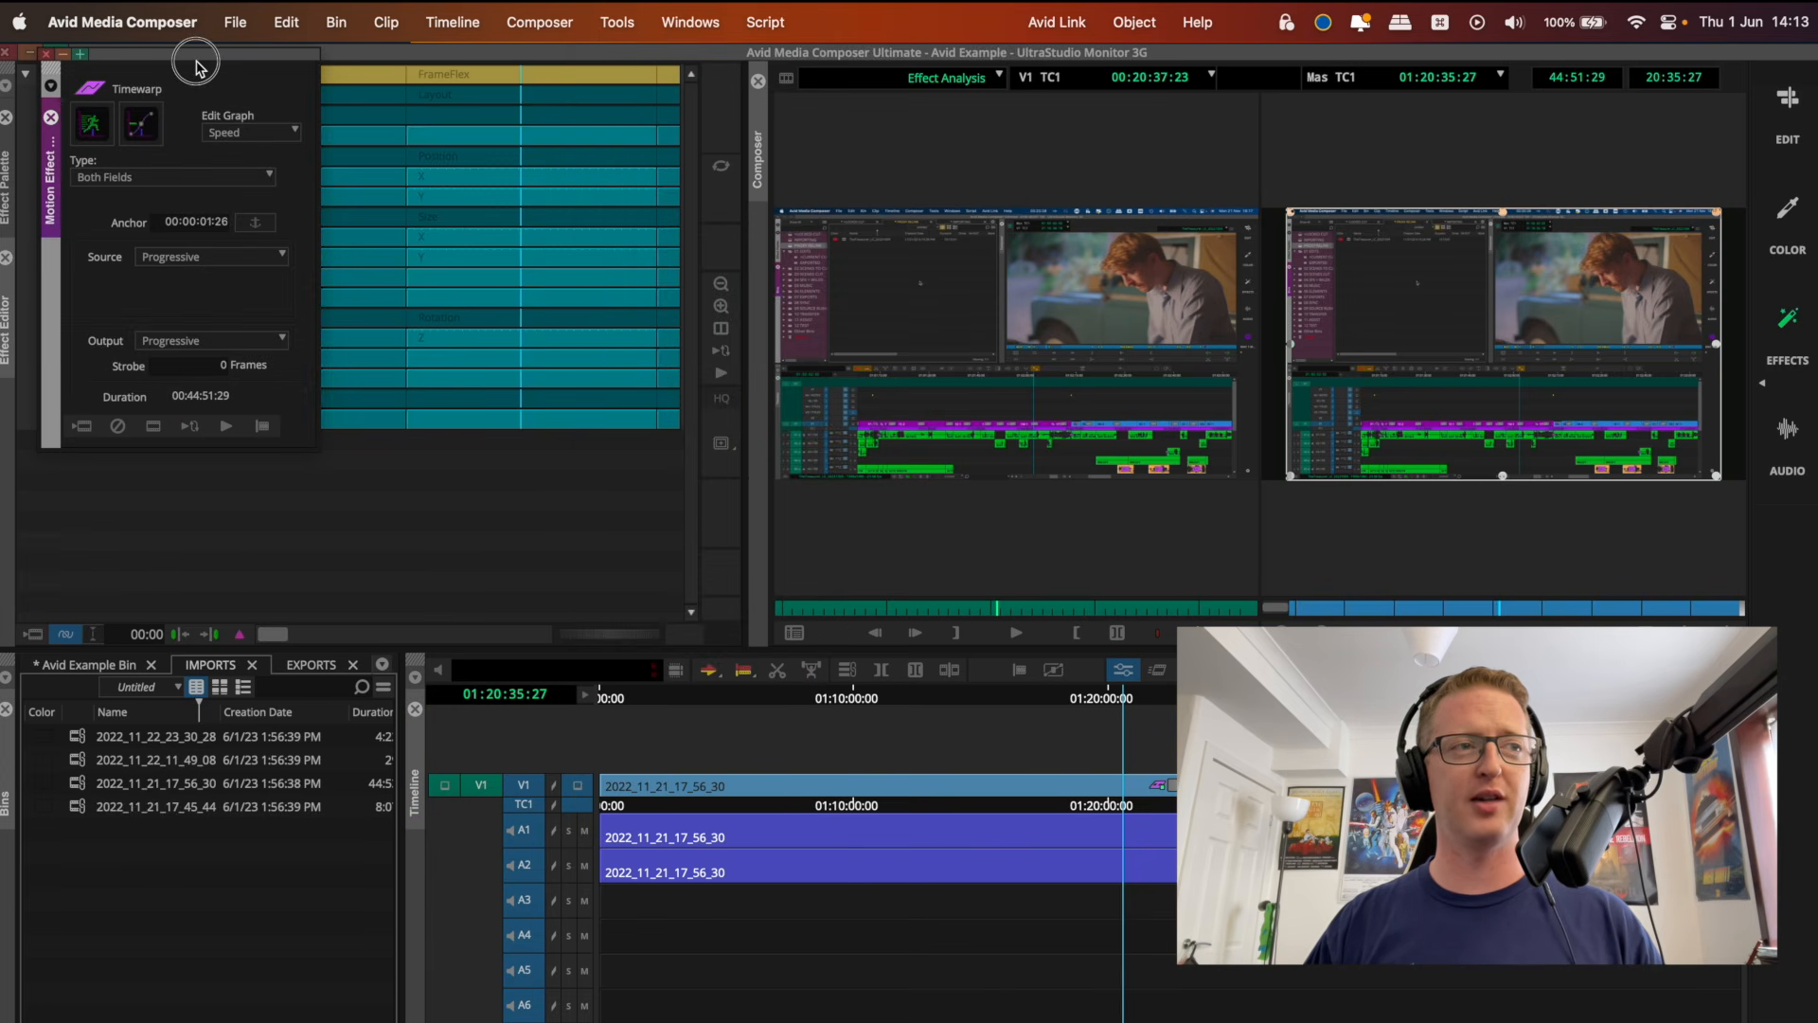
{"action": "left_click_drag", "start_coordinate": [210, 63], "coordinate": [873, 155]}
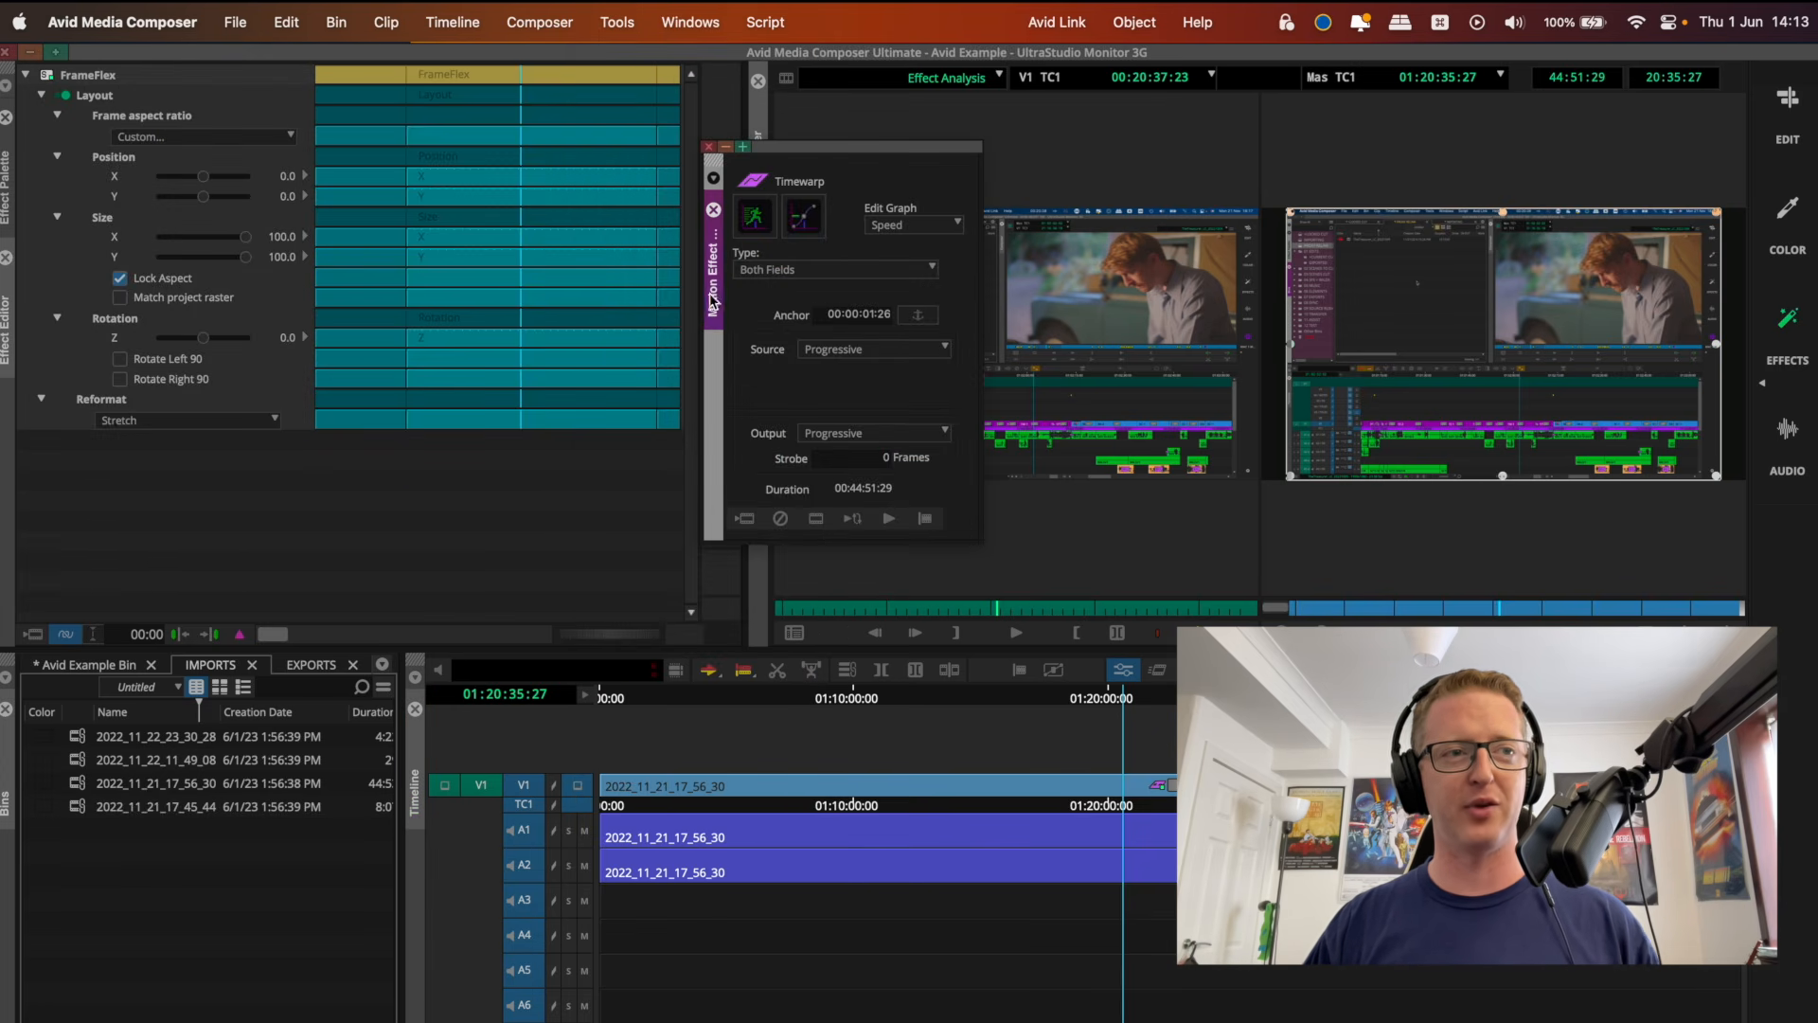
{"action": "left_click_drag", "start_coordinate": [714, 296], "coordinate": [62, 471]}
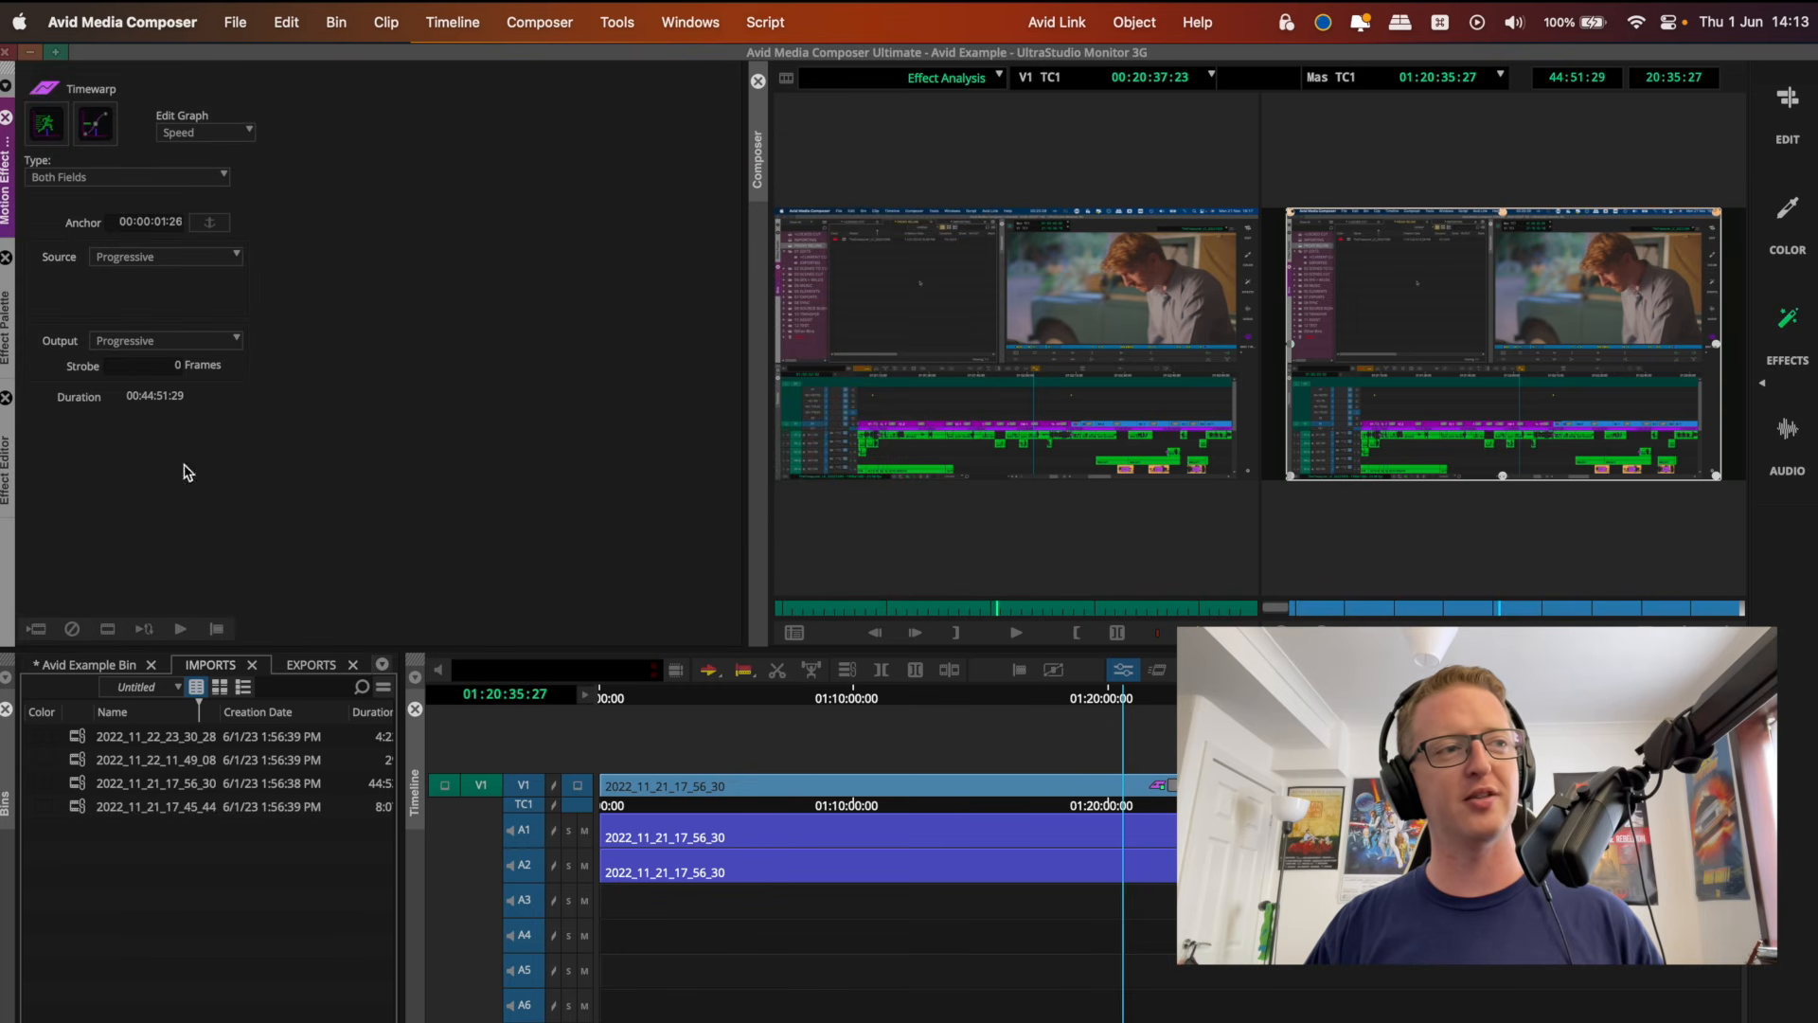
{"action": "right_click", "coordinate": [1759, 388]}
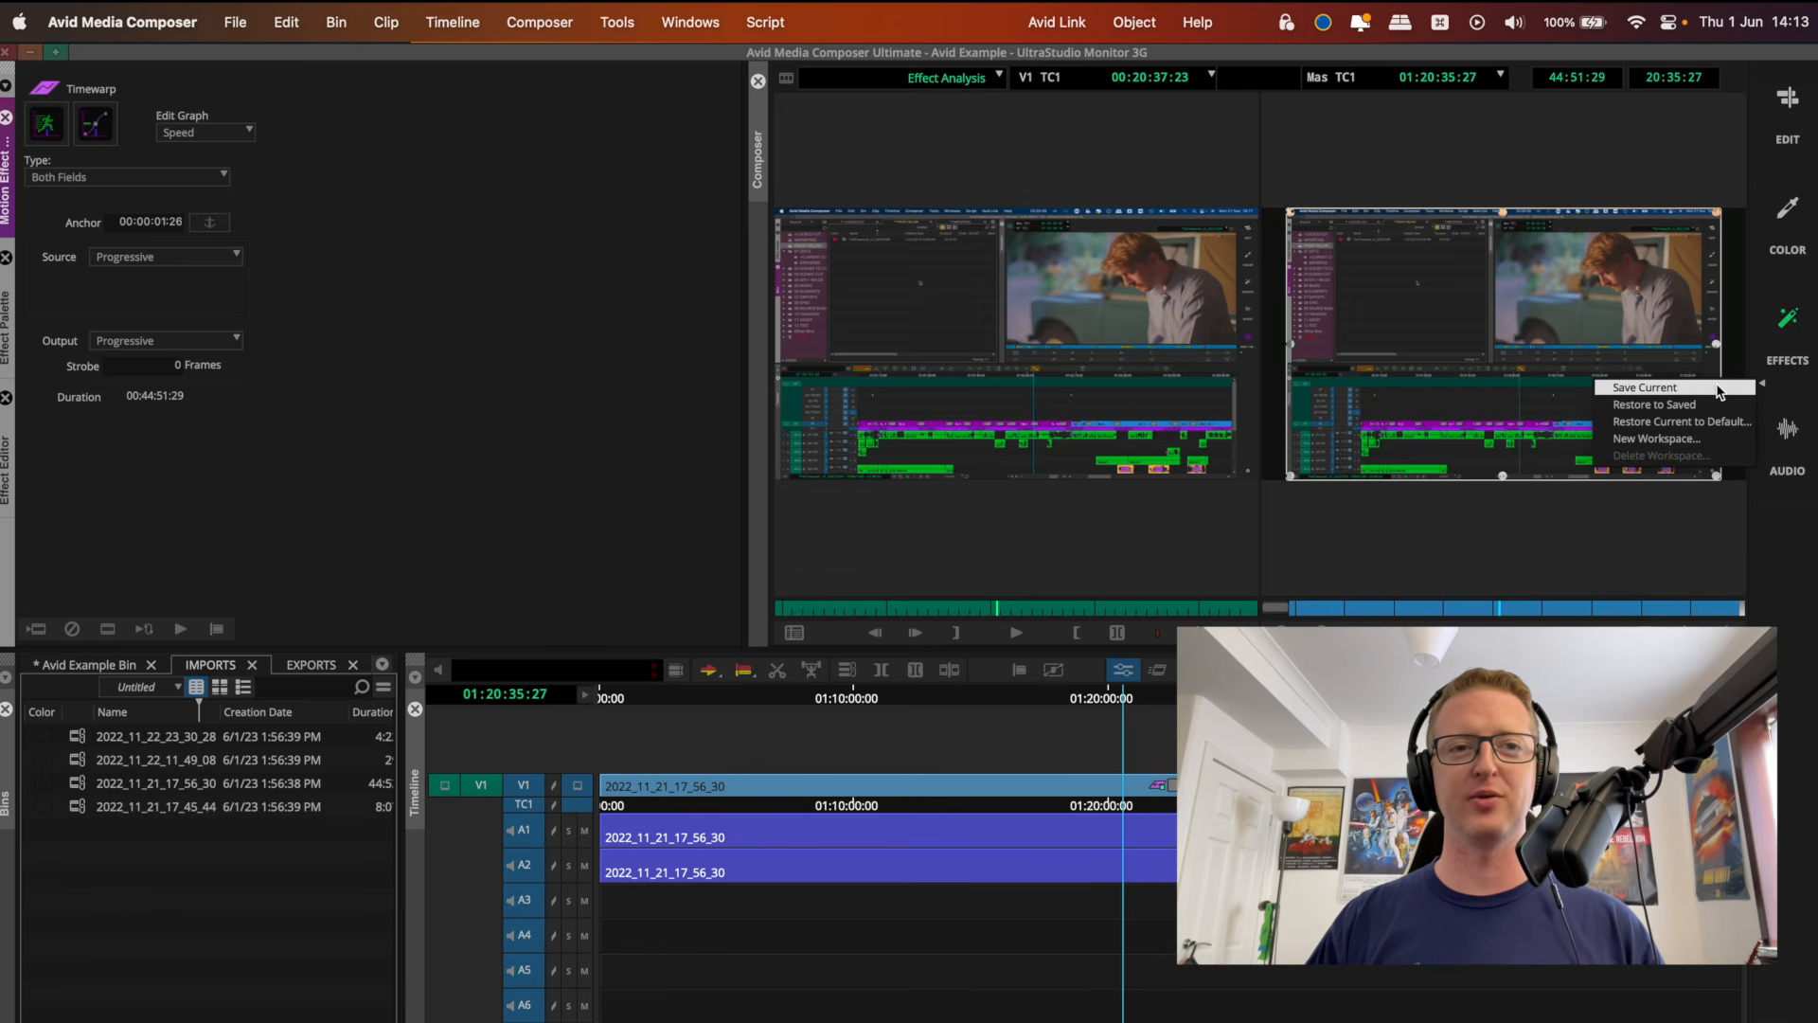
{"action": "left_click", "coordinate": [1720, 390]}
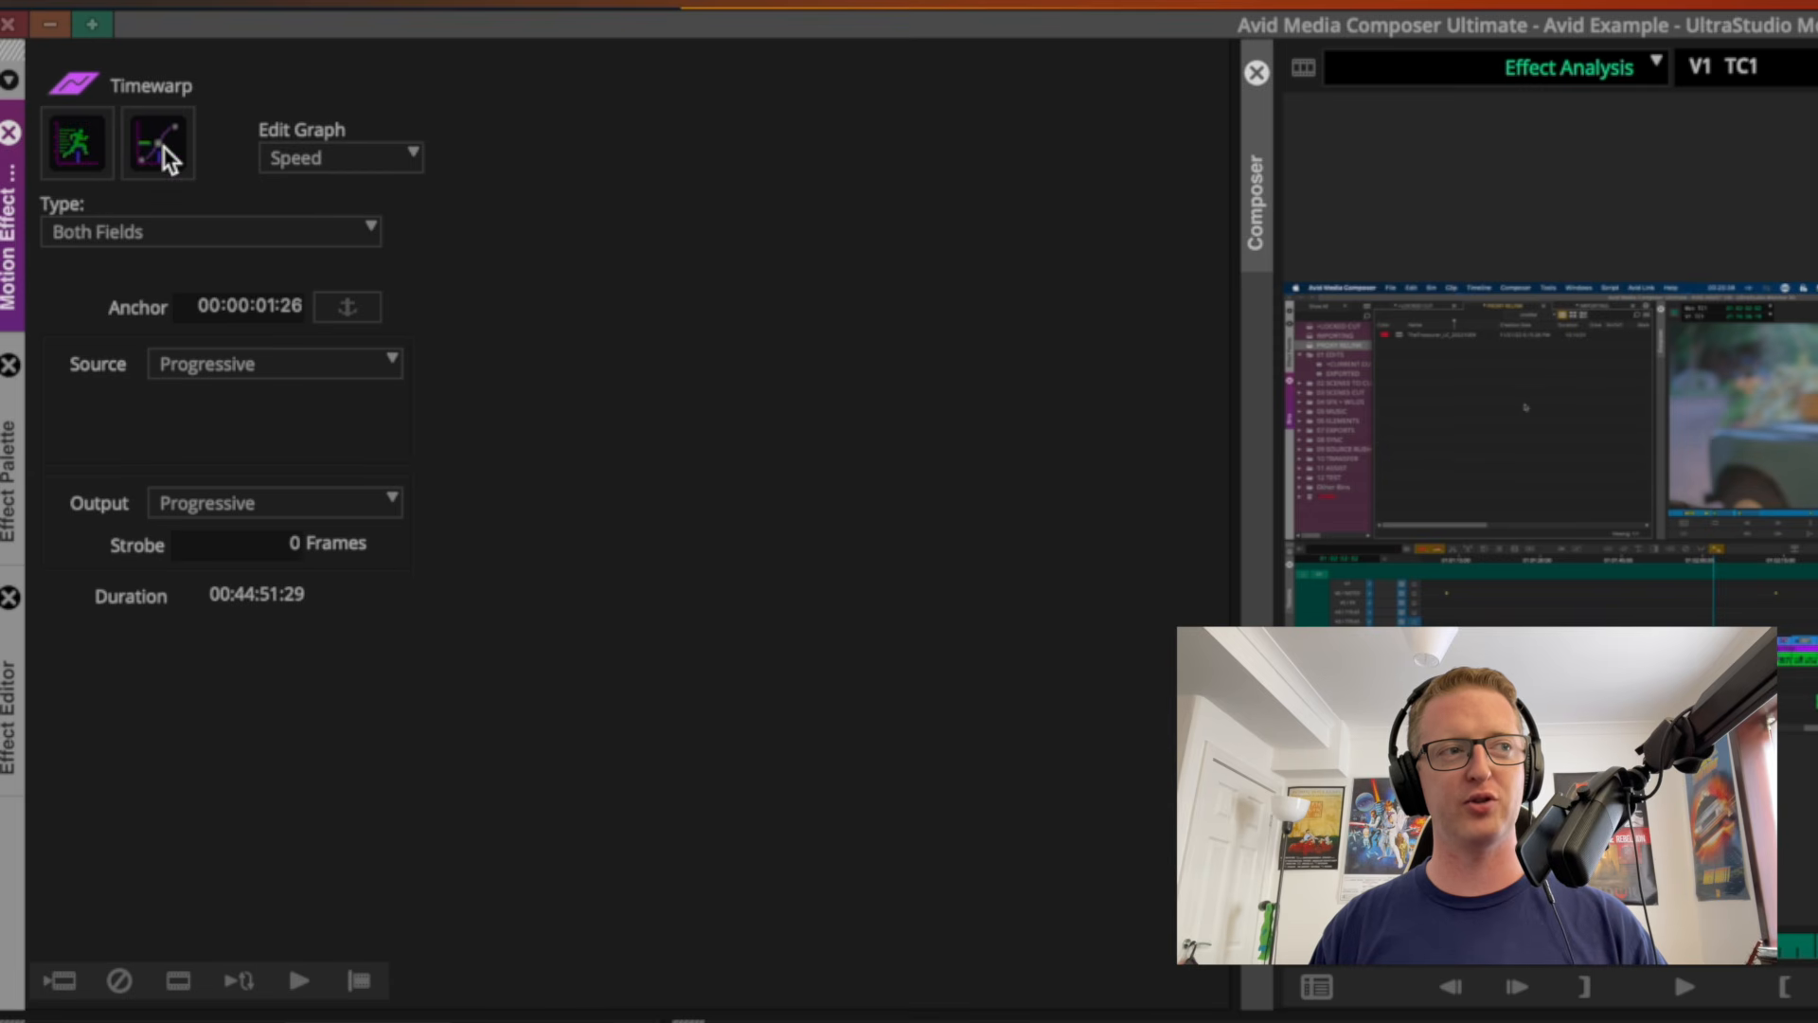
Open the Timewarp's speed graph, set the speed to 600% and view the sequence at about 01:05:10.
{"action": "left_click", "coordinate": [86, 163]}
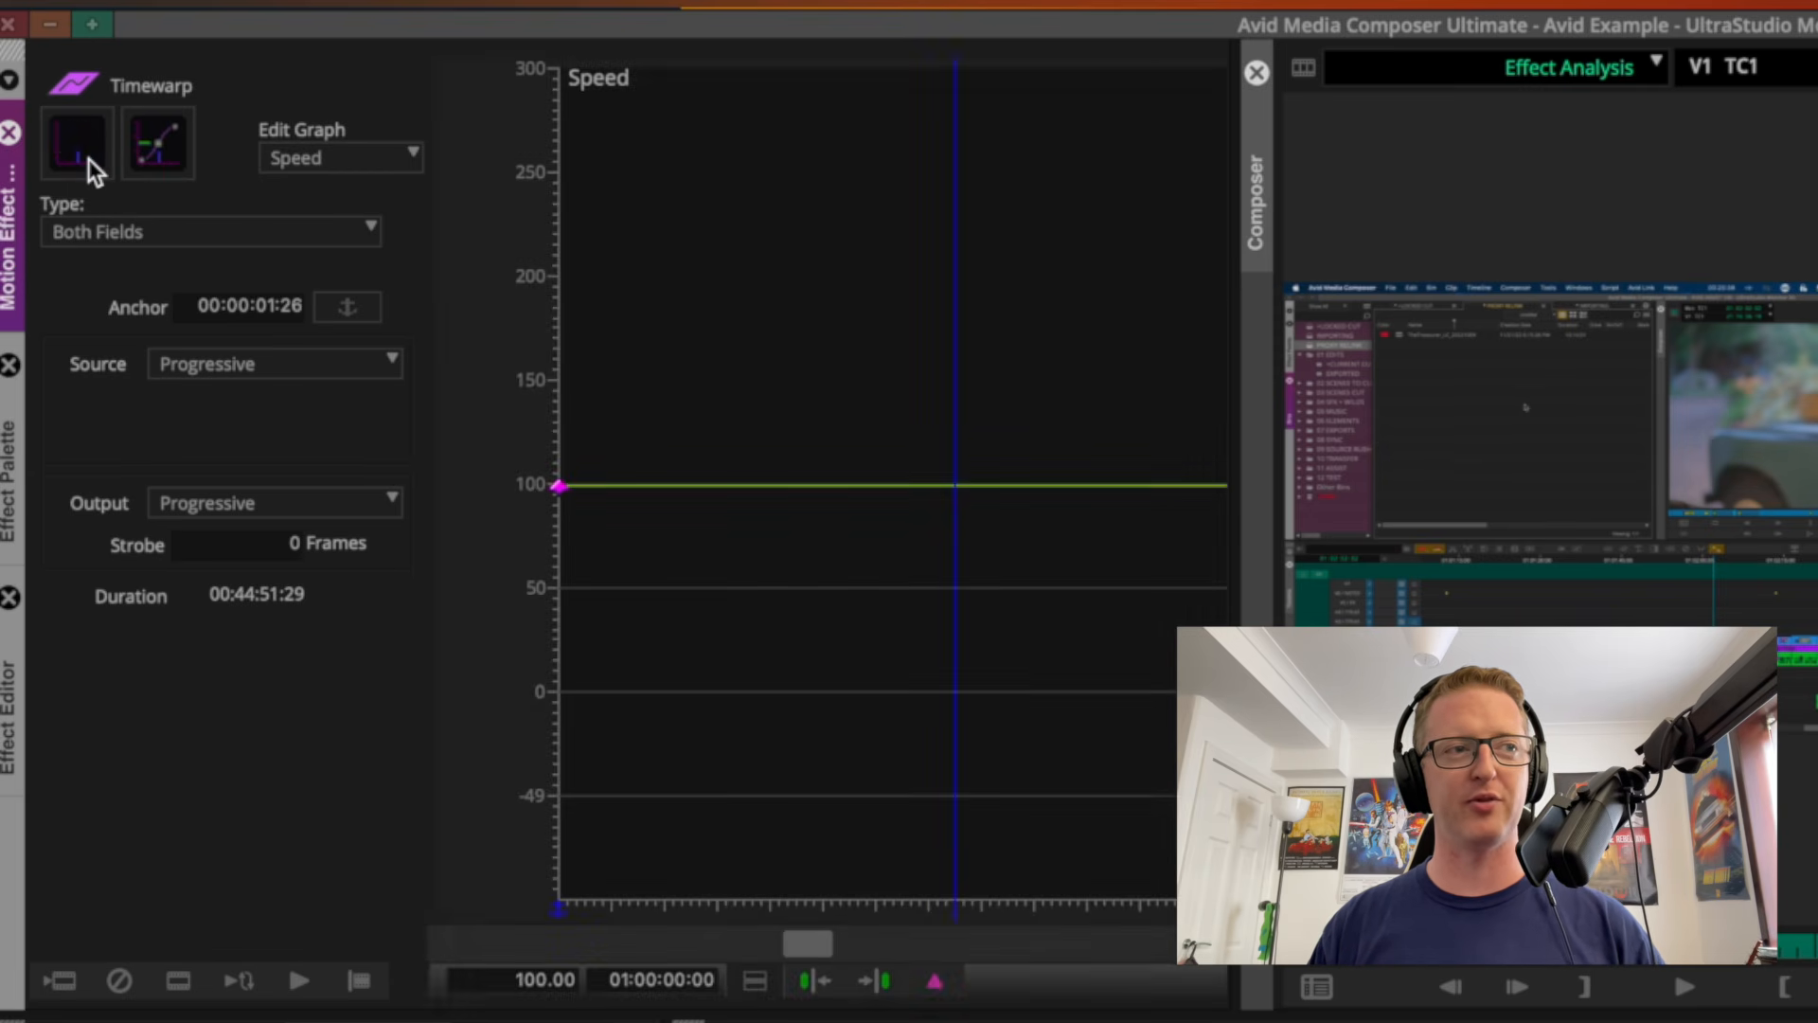
{"action": "left_click", "coordinate": [526, 979]}
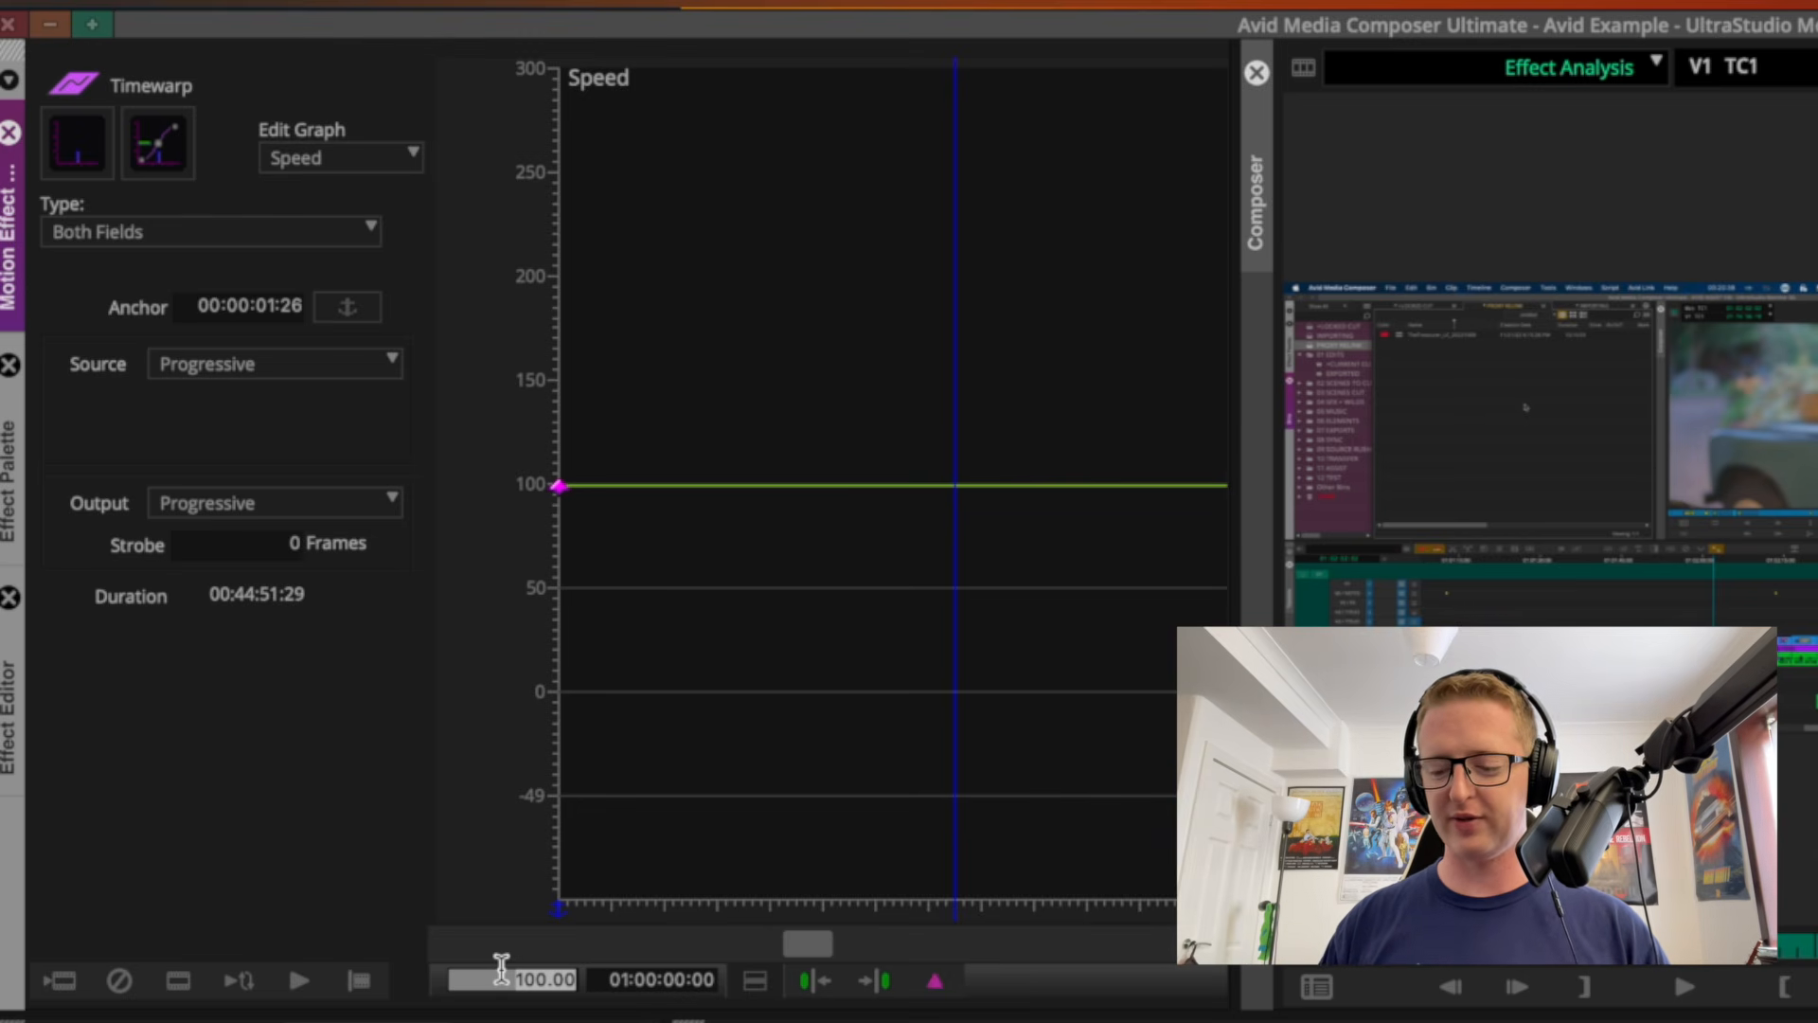
{"action": "type", "text": "600"}
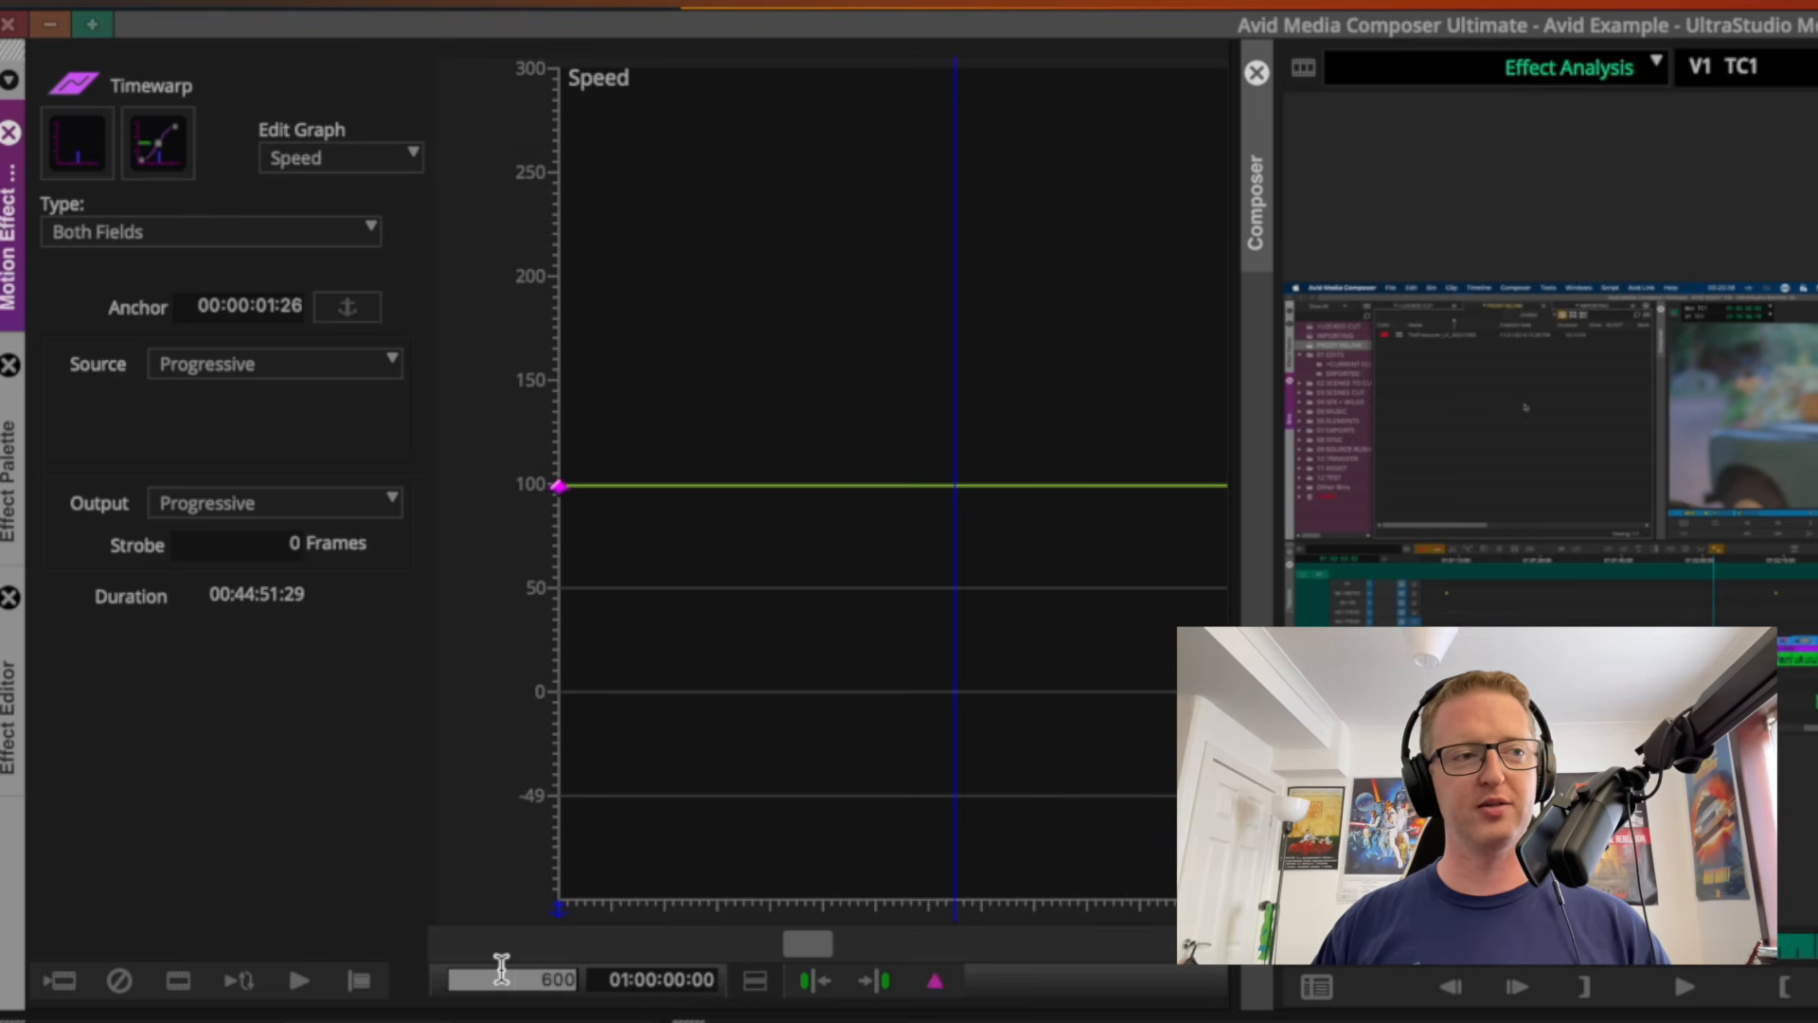
{"action": "key", "text": "Return"}
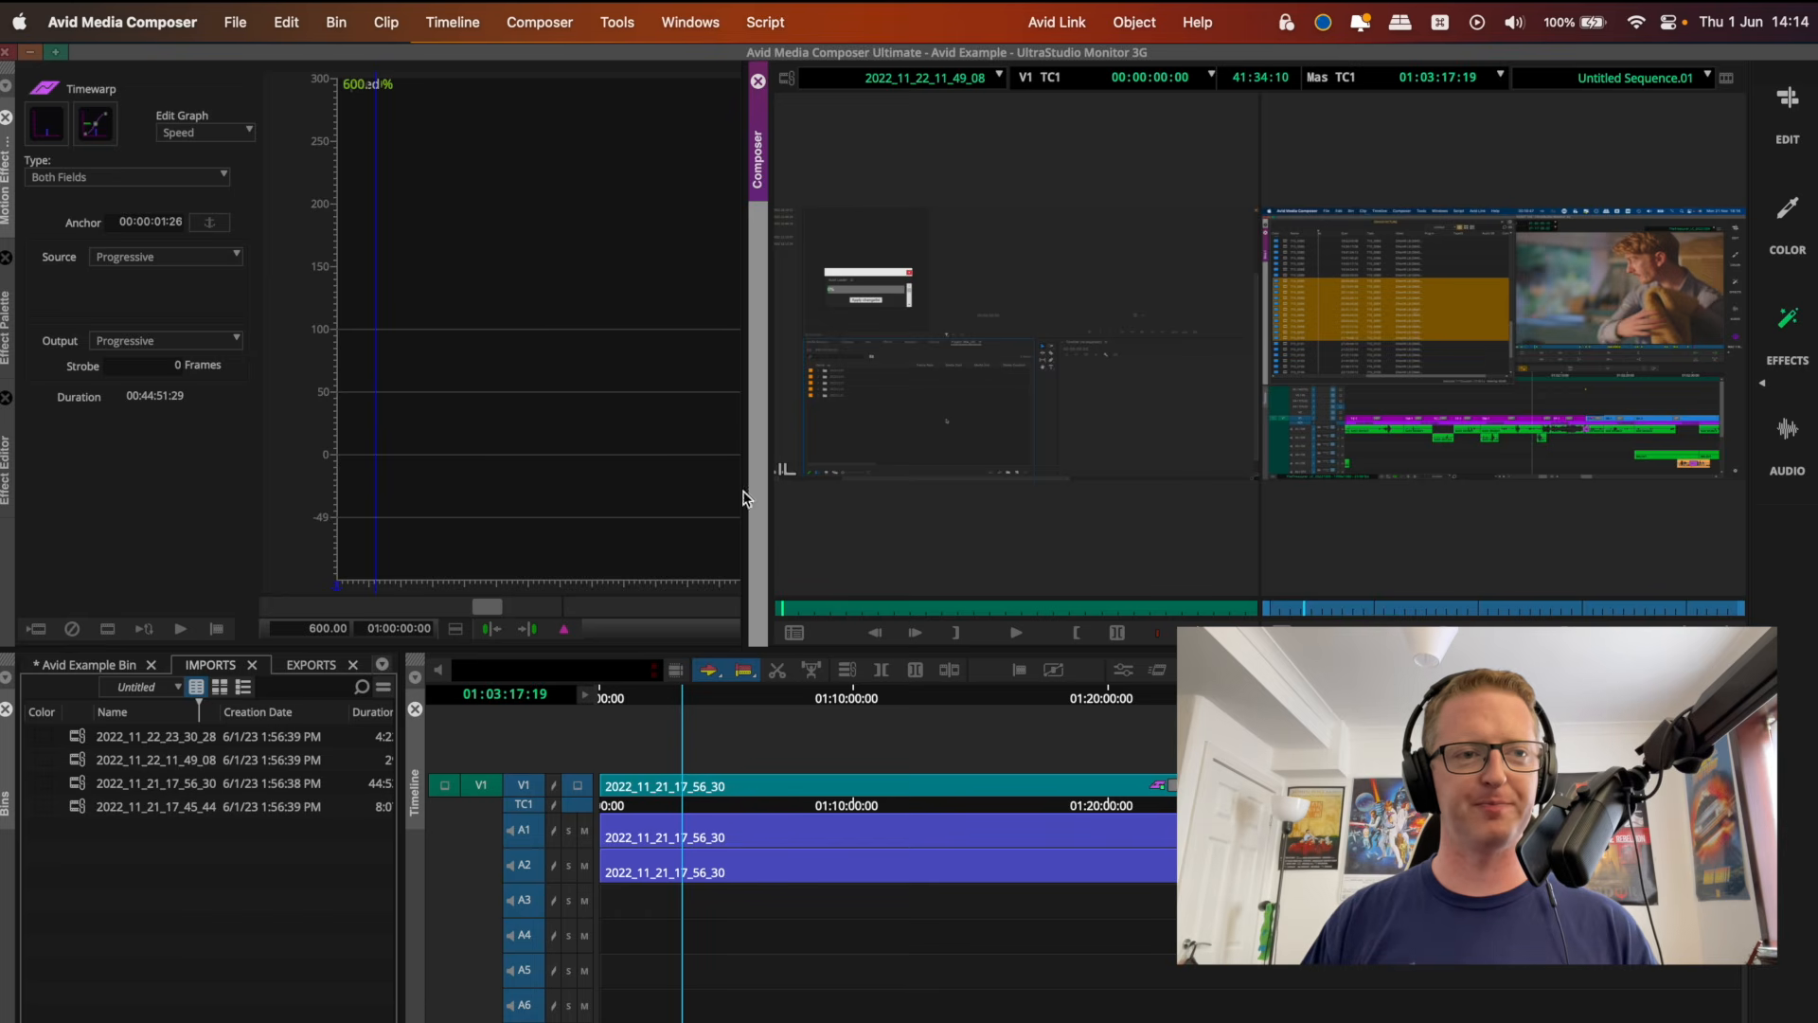
{"action": "left_click", "coordinate": [731, 717]}
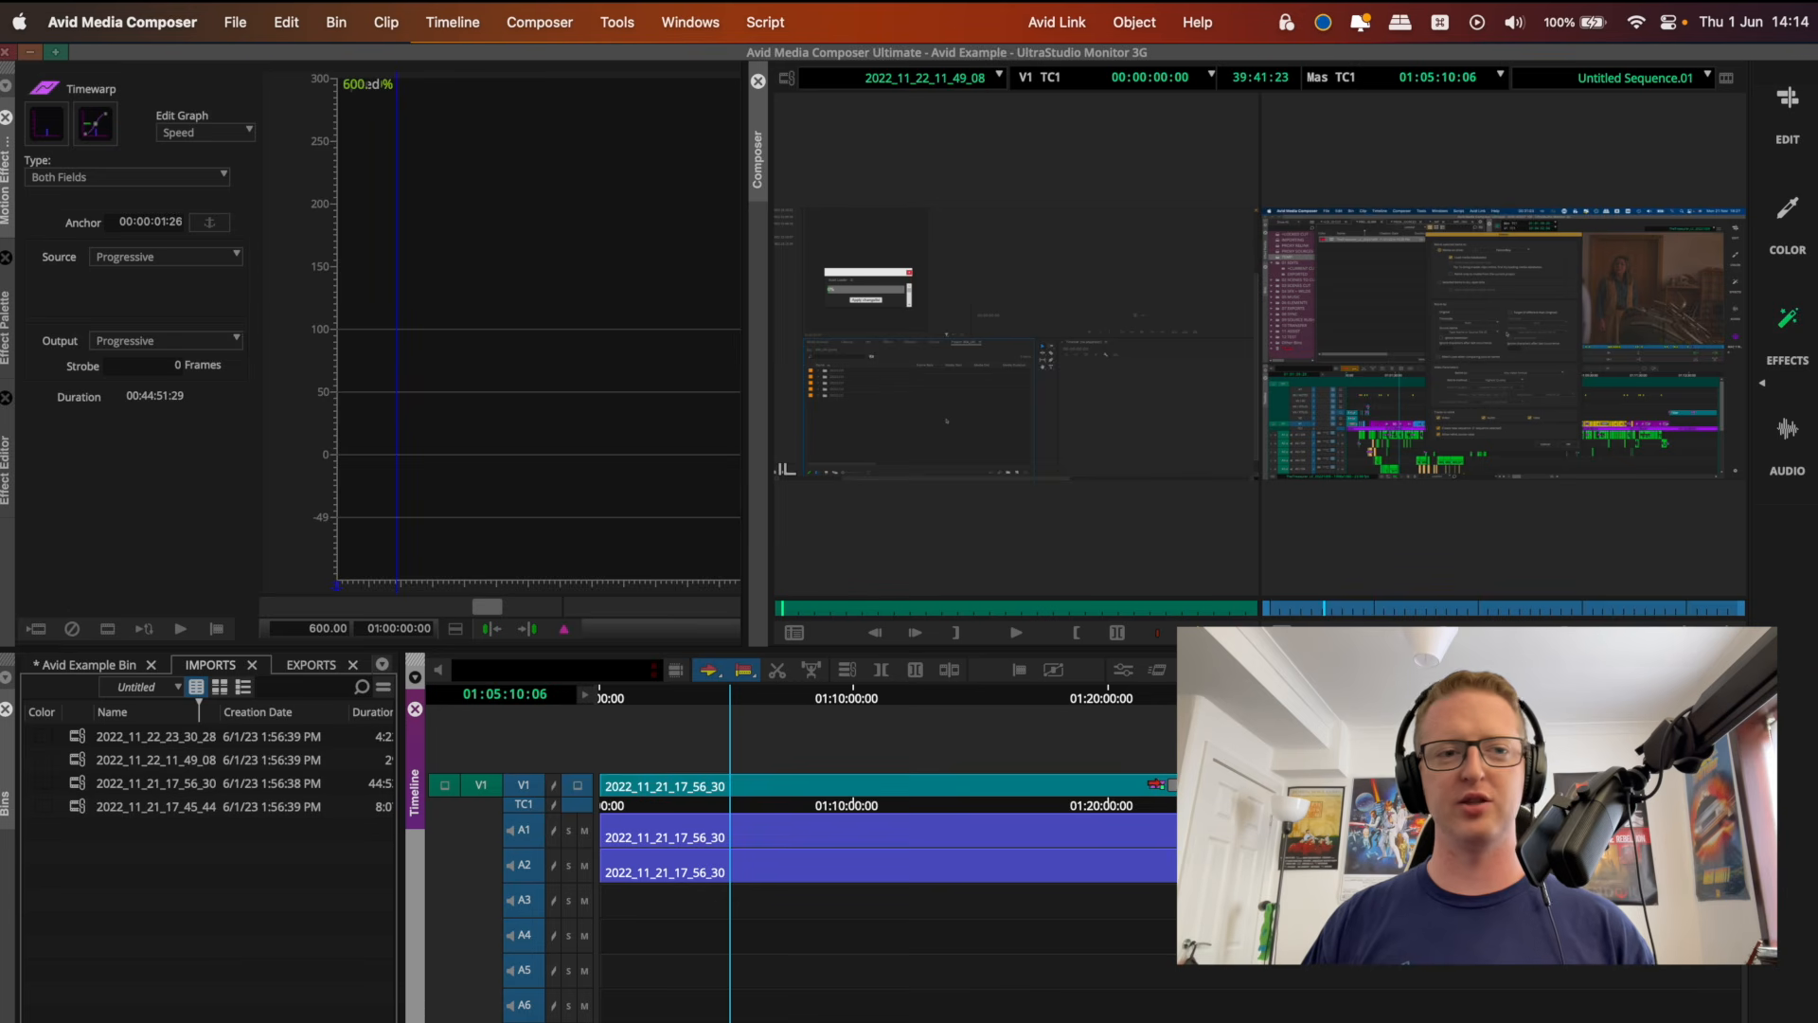
Select the Timewarp clip on V1 and set its speed back to 100%.
{"action": "left_click", "coordinate": [1155, 784]}
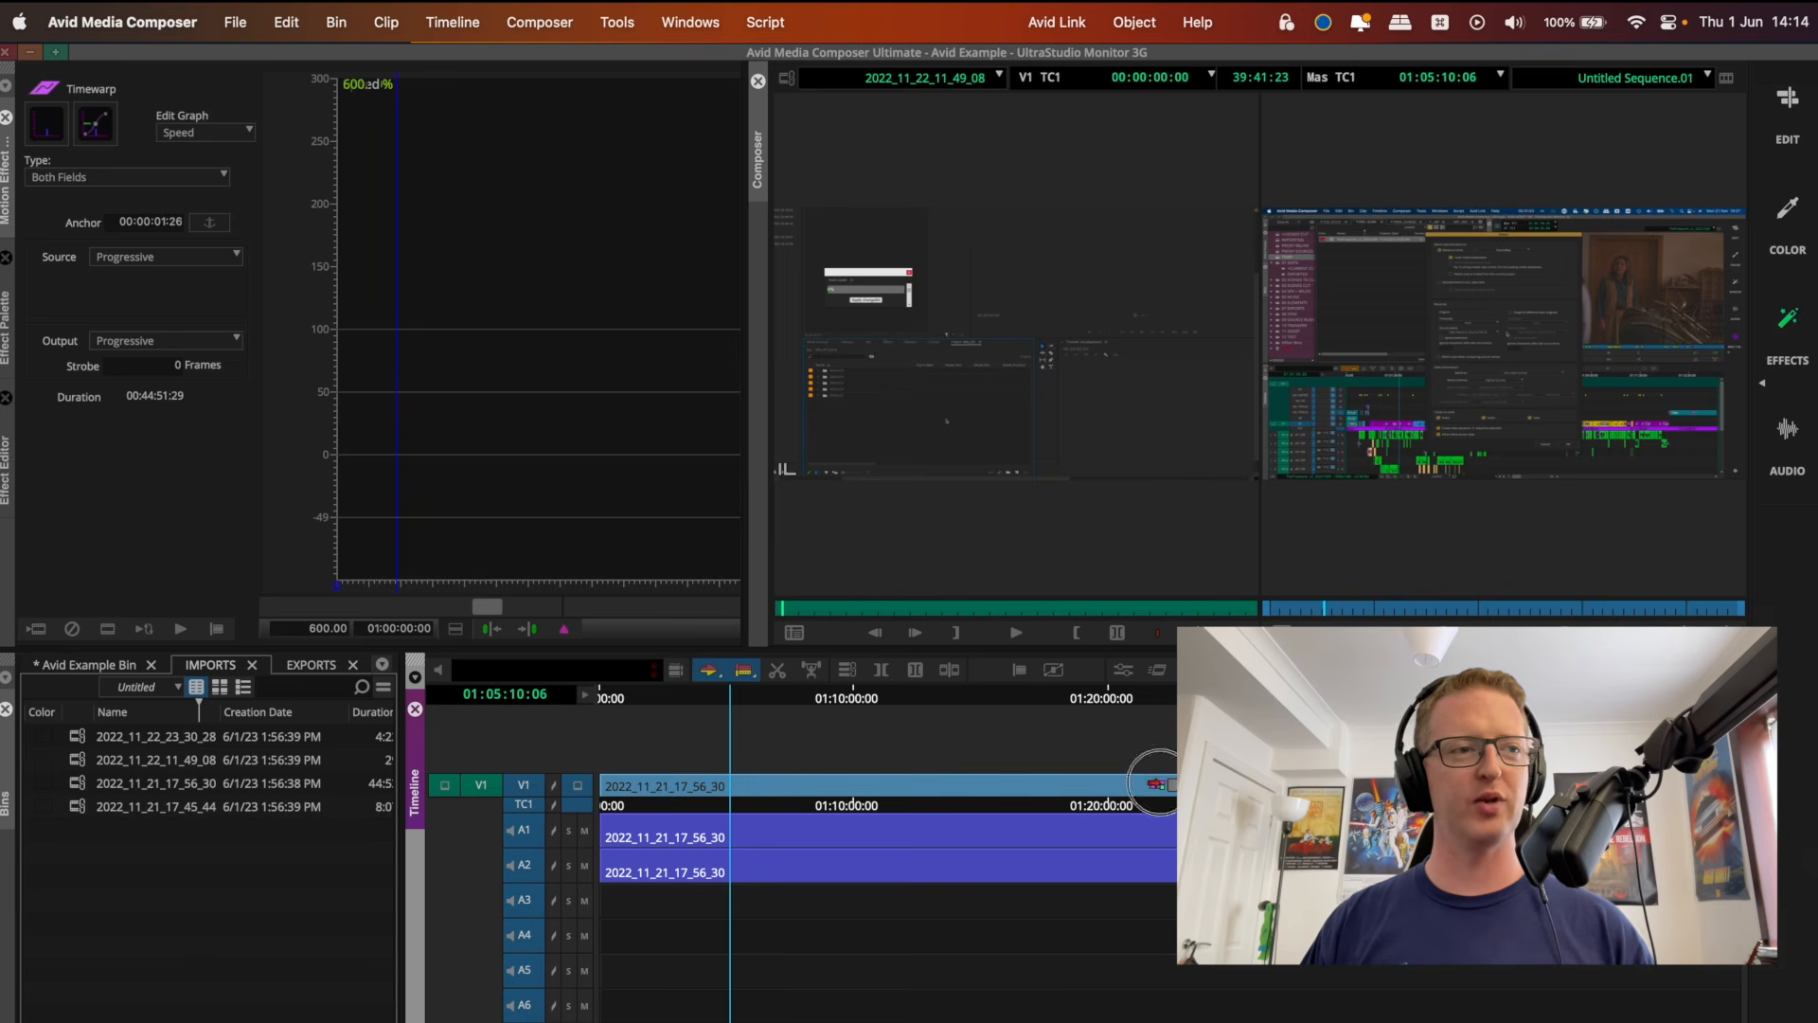
{"action": "left_click", "coordinate": [321, 629]}
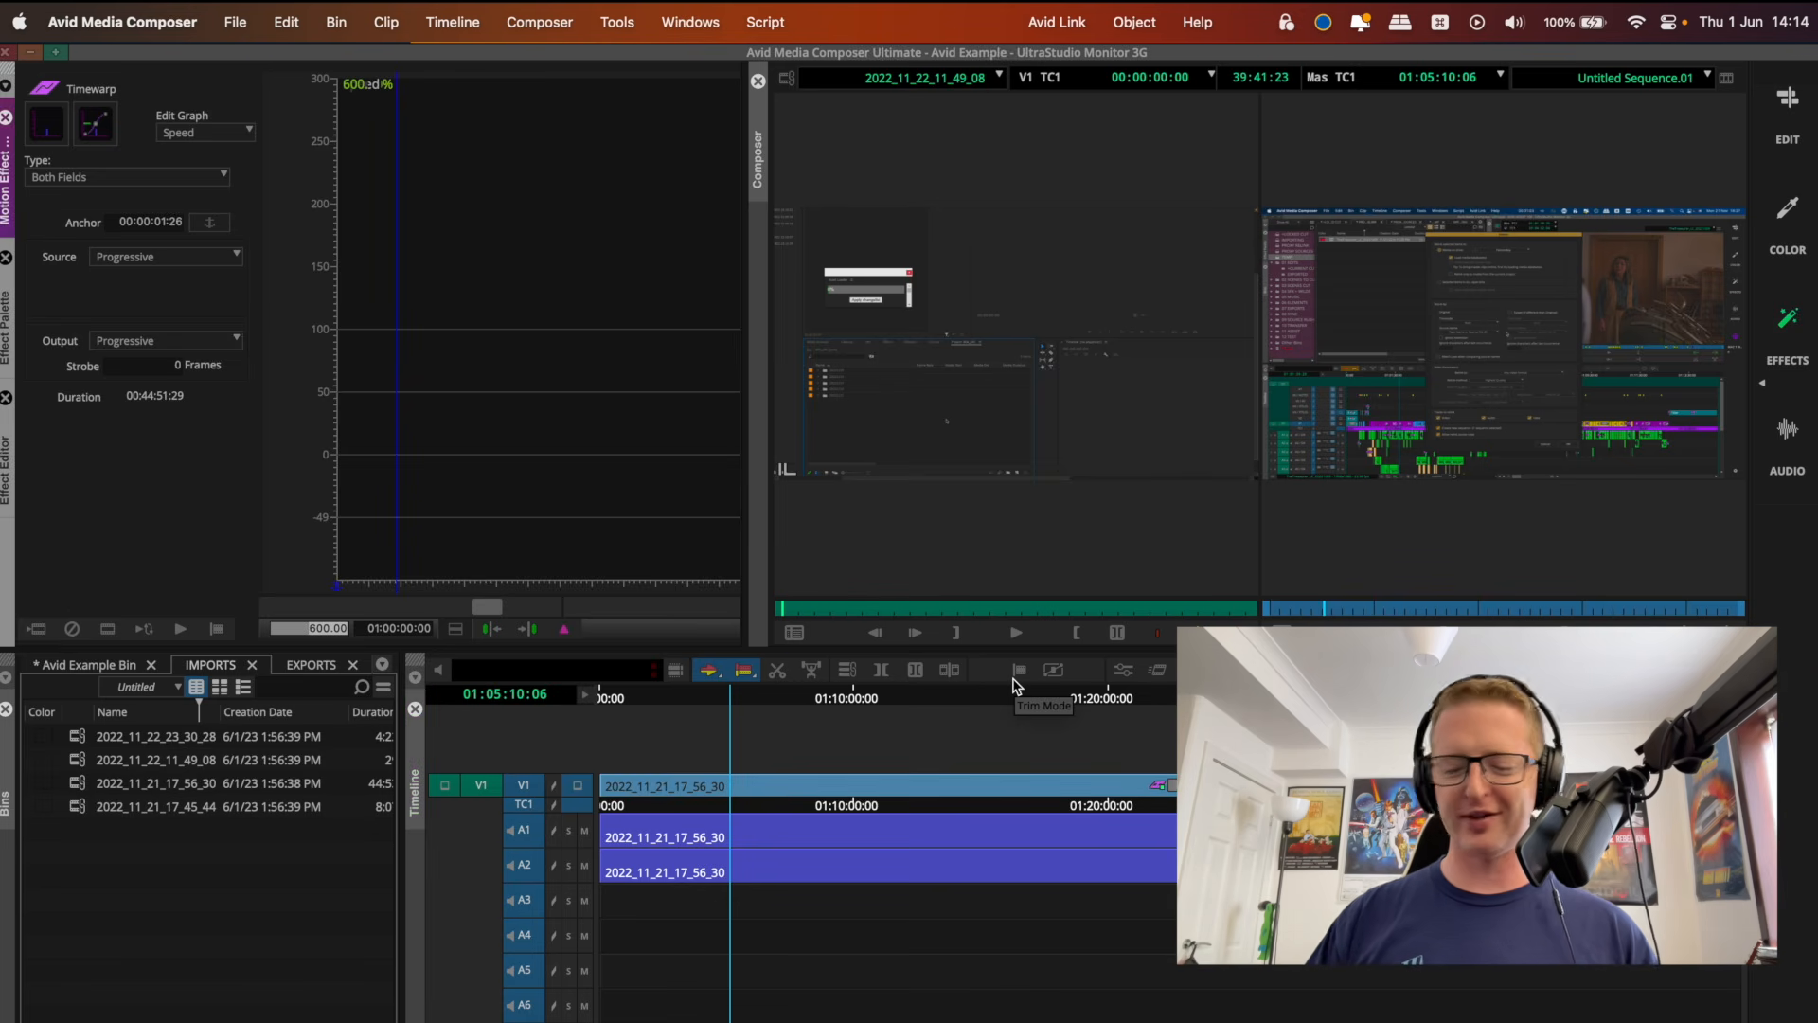
{"action": "type", "text": "100"}
{"action": "key", "text": "Return"}
Remove the Timewarp effect from the V1 clip and save the current Effects workspace.
{"action": "left_click", "coordinate": [985, 781]}
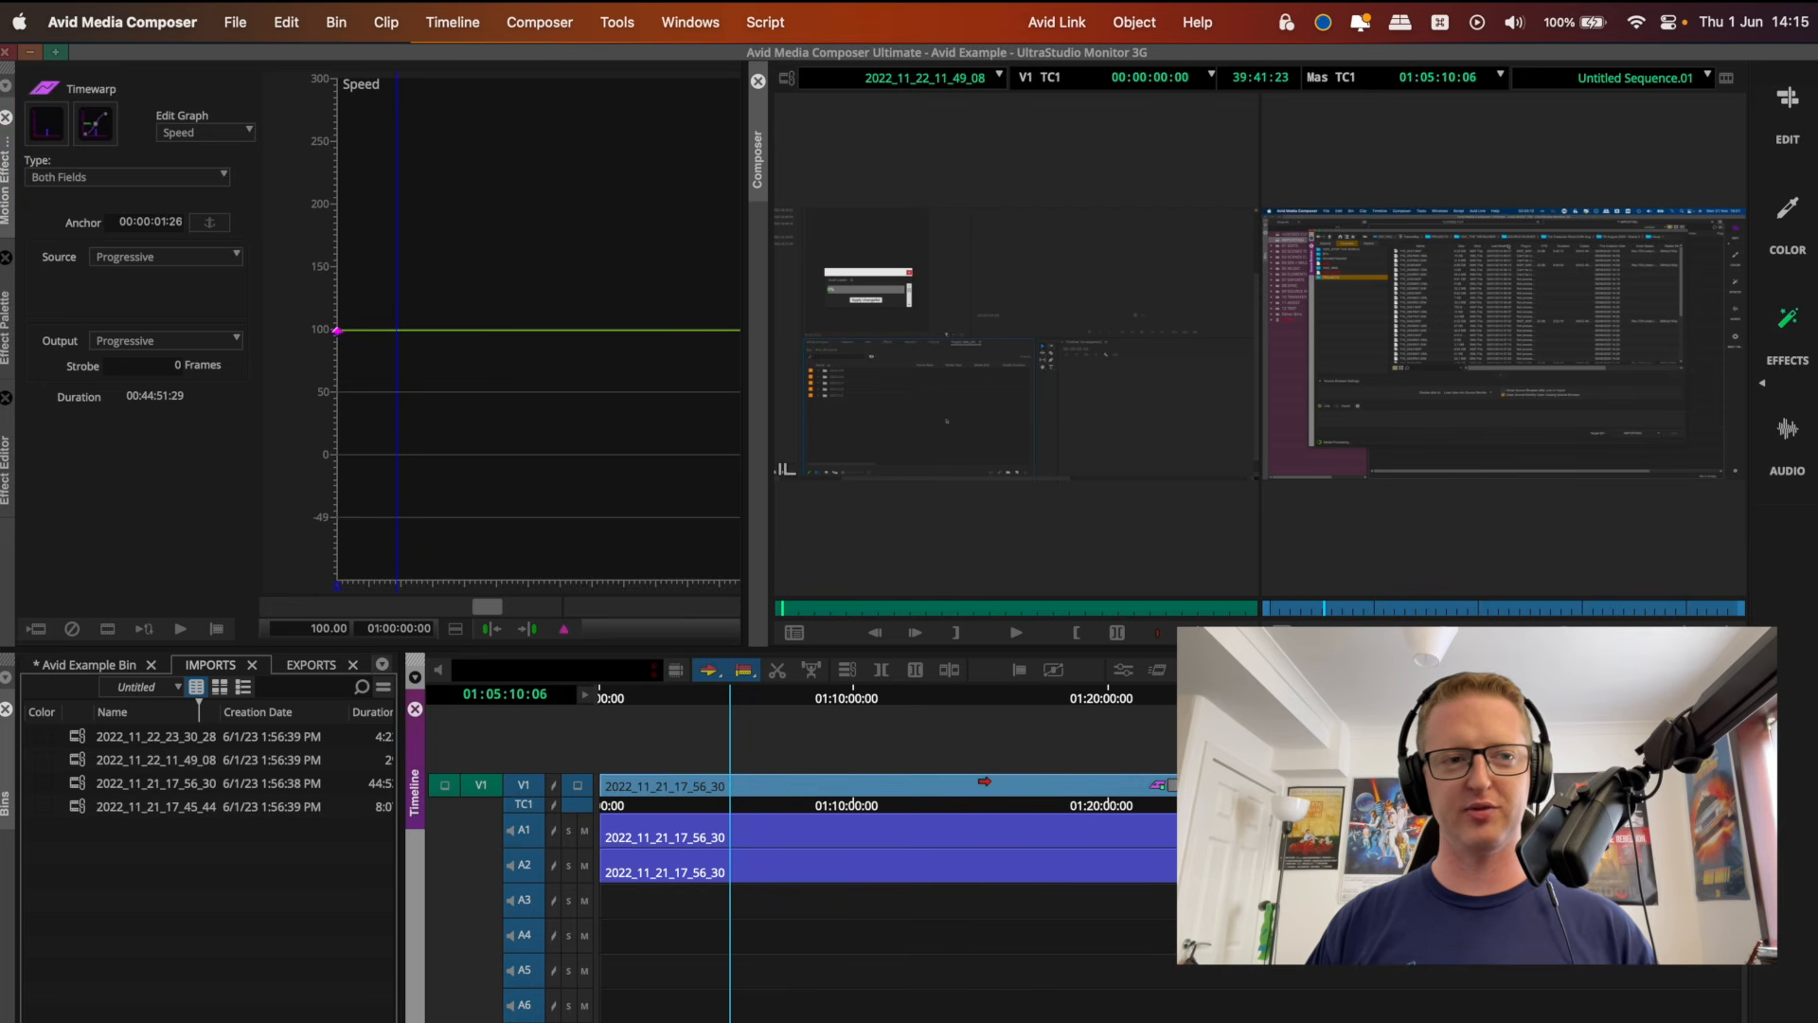
{"action": "left_click", "coordinate": [992, 755]}
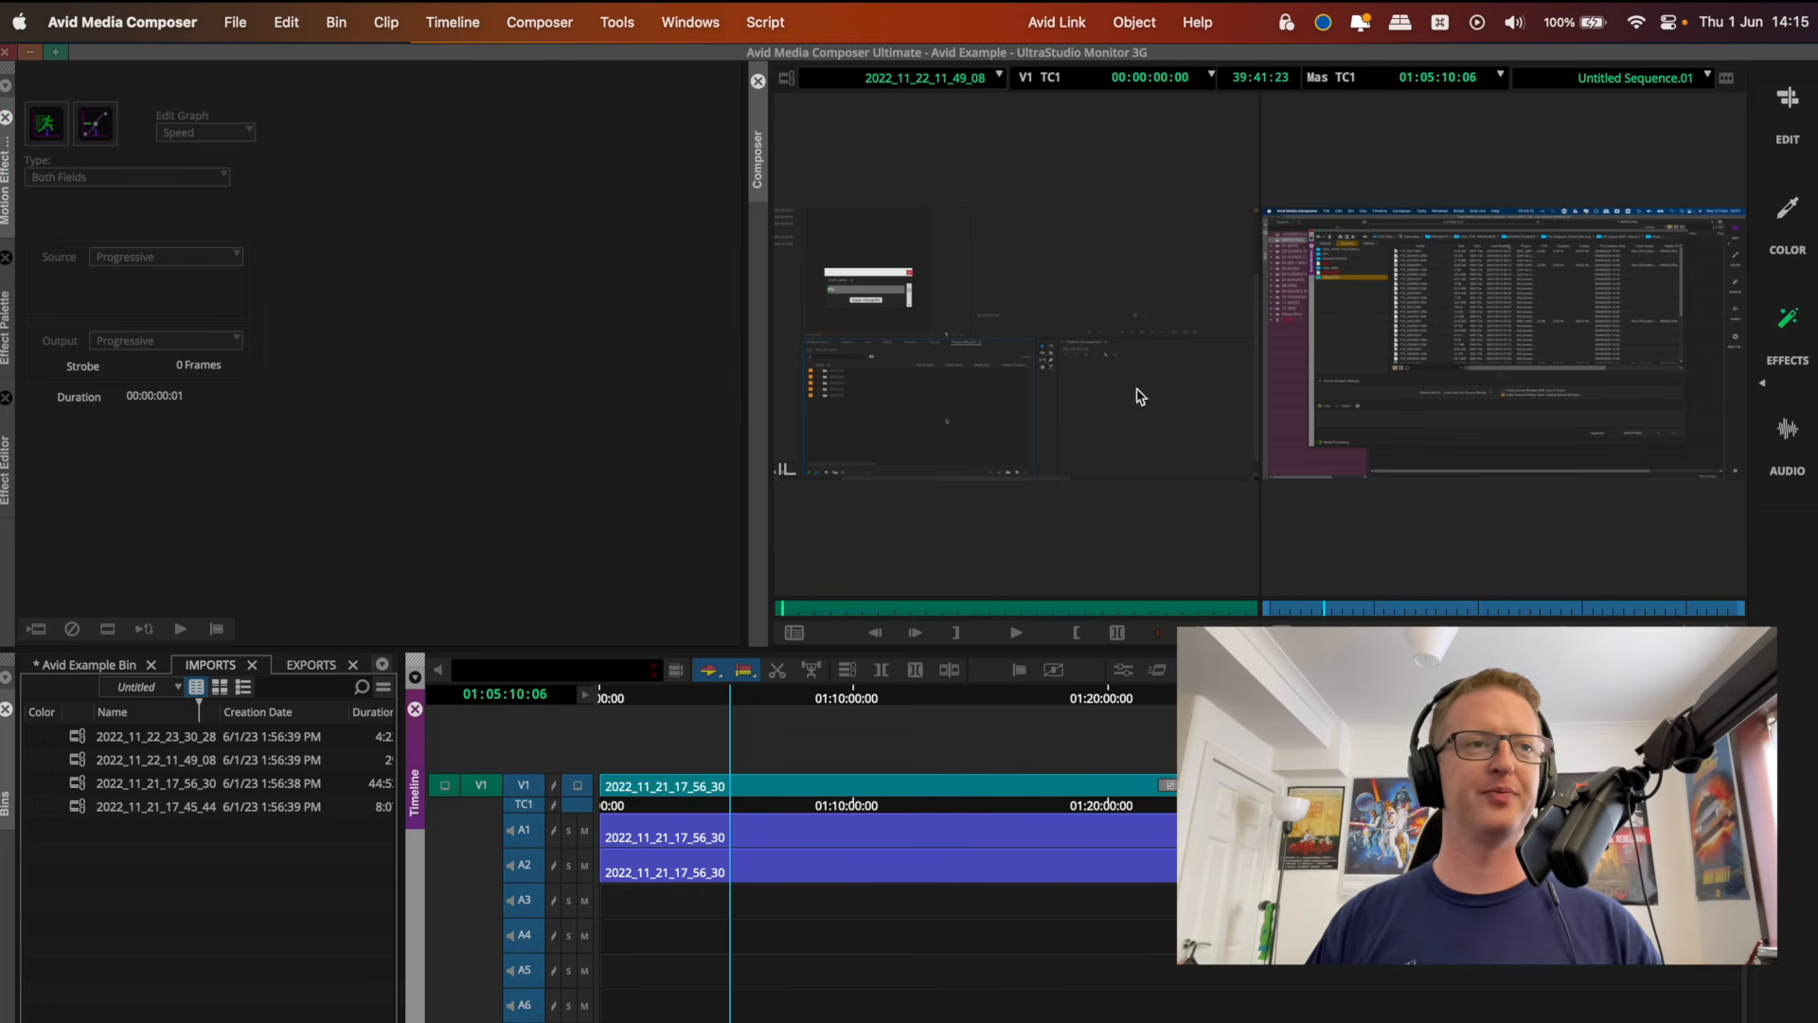
{"action": "left_click", "coordinate": [1764, 385]}
{"action": "left_click", "coordinate": [1750, 390]}
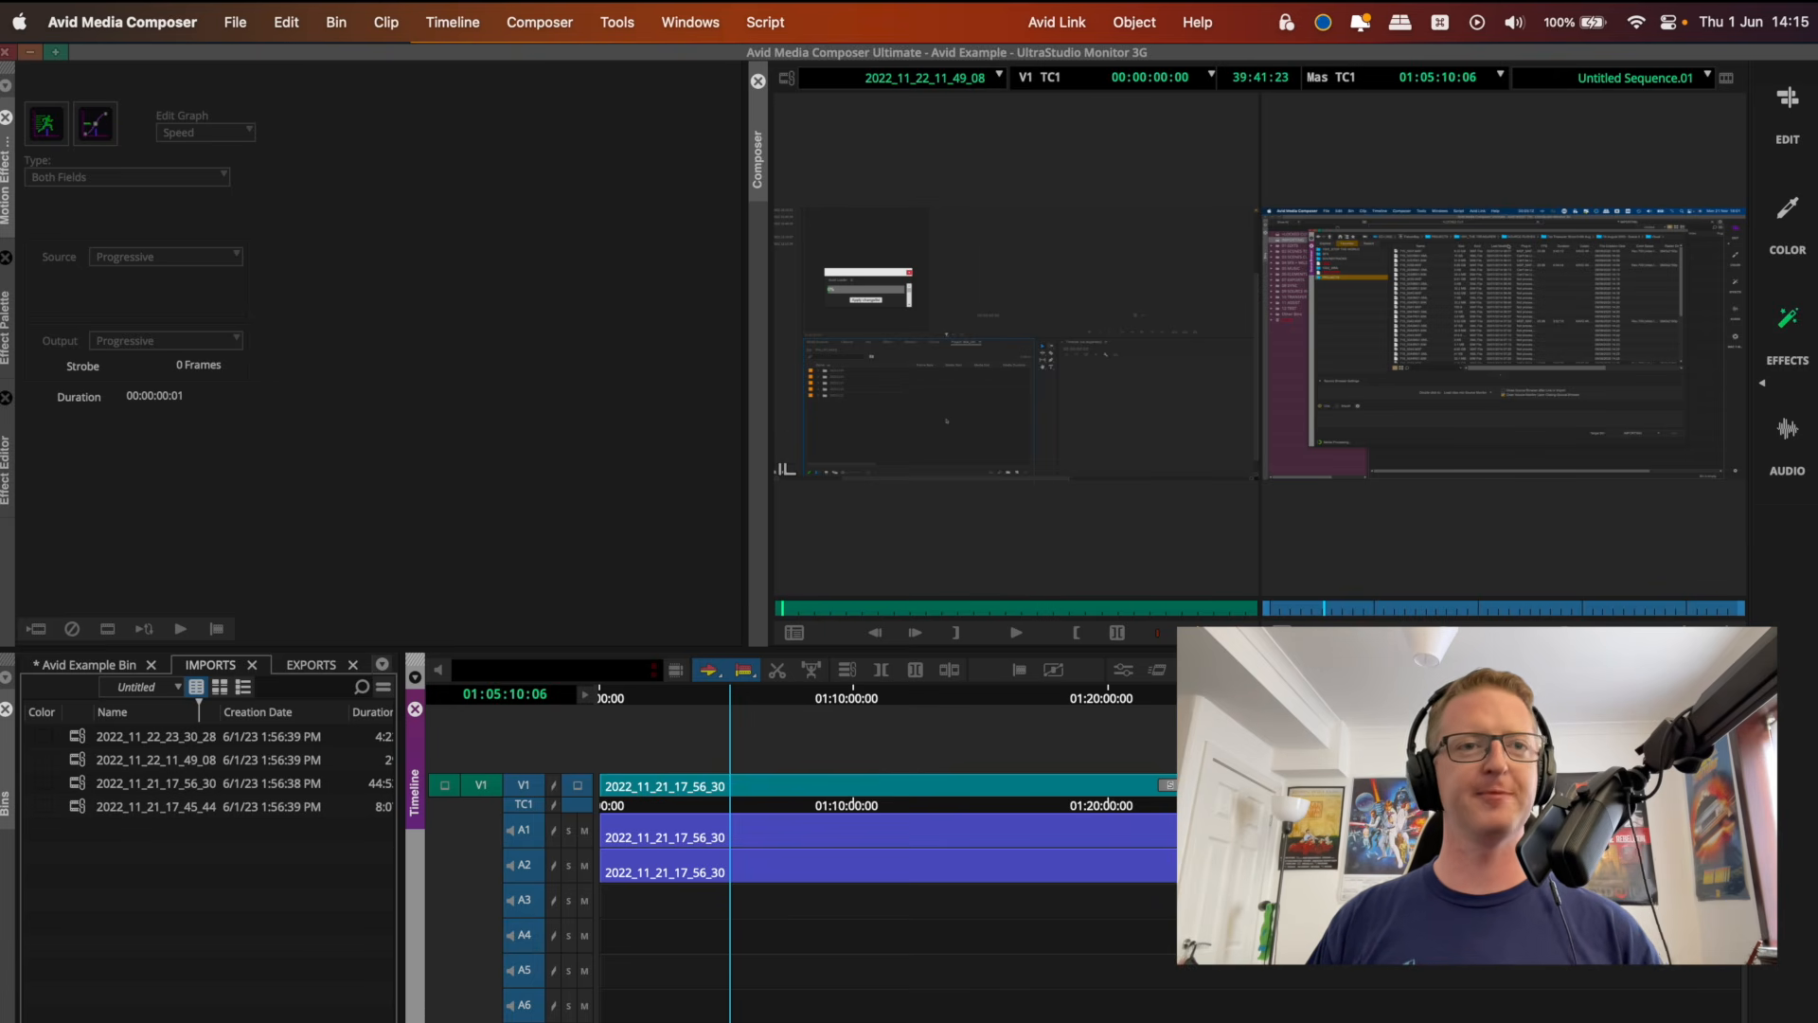
Switch to the Color workspace and scrub through the sequence below the Color Correction controls.
{"action": "left_click", "coordinate": [1790, 211]}
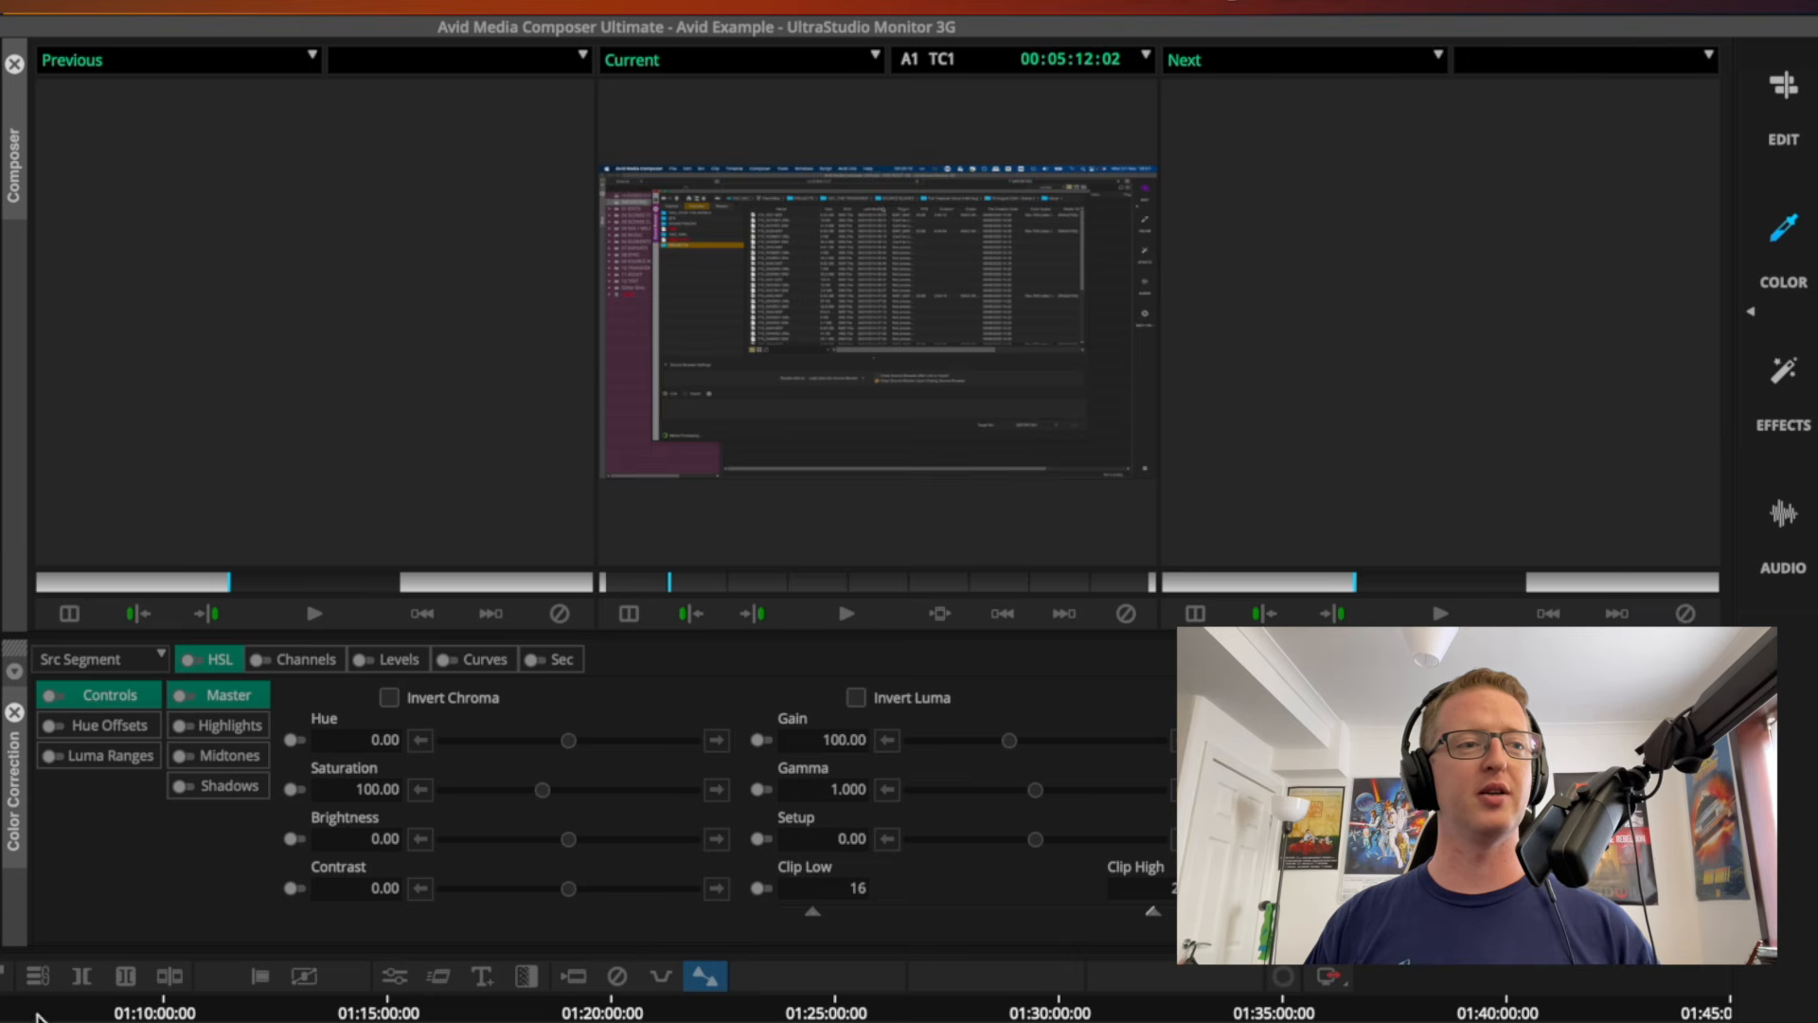
{"action": "left_click_drag", "start_coordinate": [50, 1013], "coordinate": [95, 1011]}
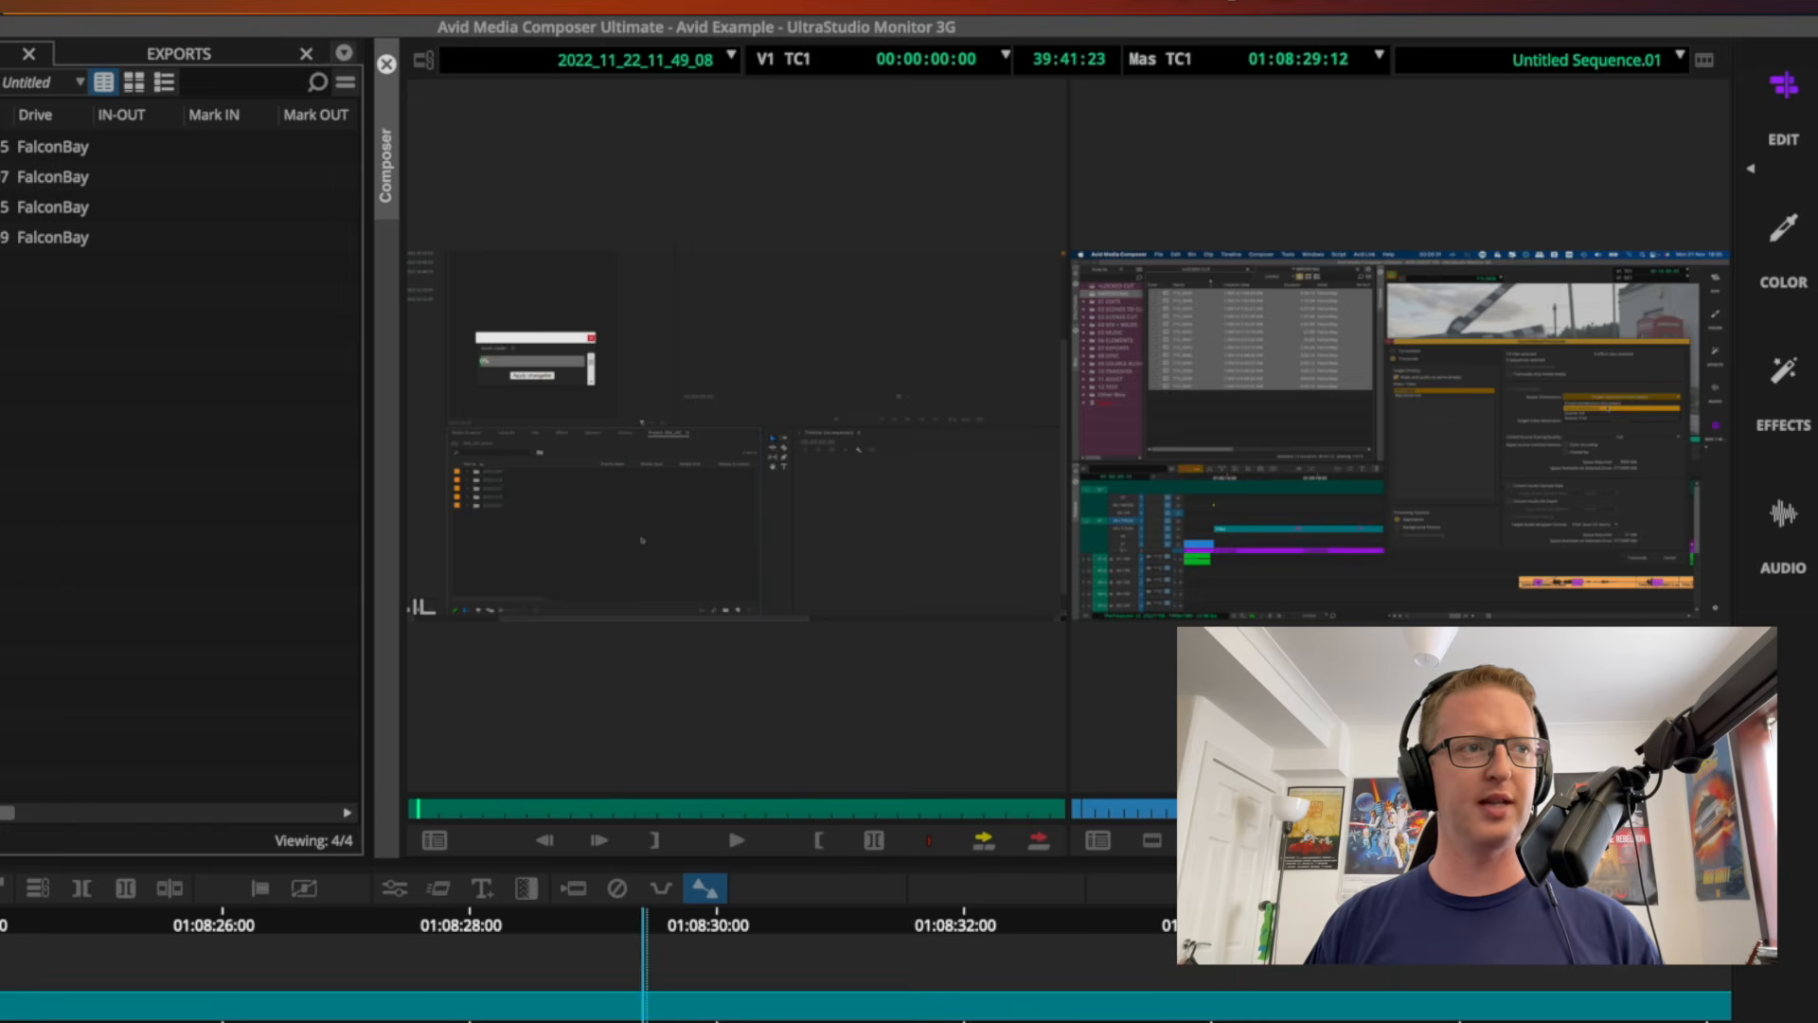
In the Edit workspace, load 2022_11_22_23_30_28 in the source monitor and move the sequence position to about 01:08:30.
{"action": "left_click", "coordinate": [43, 147]}
{"action": "left_click", "coordinate": [792, 918]}
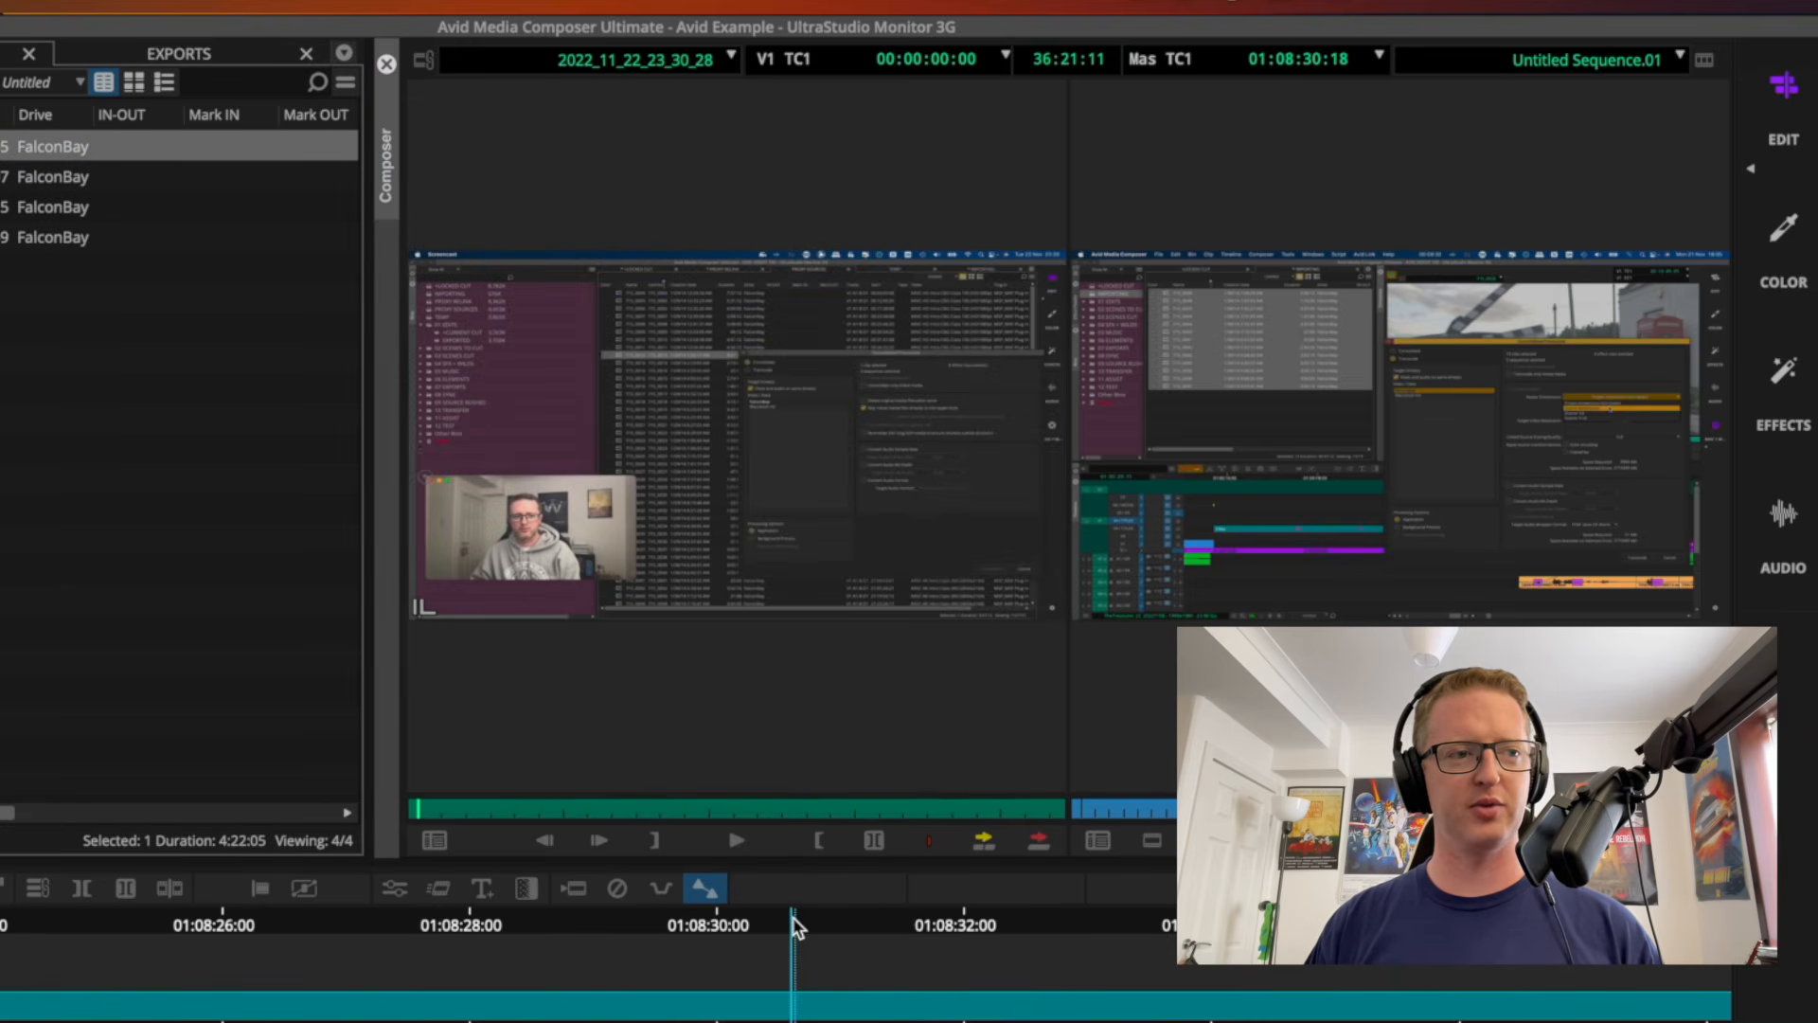
{"action": "key", "text": "space"}
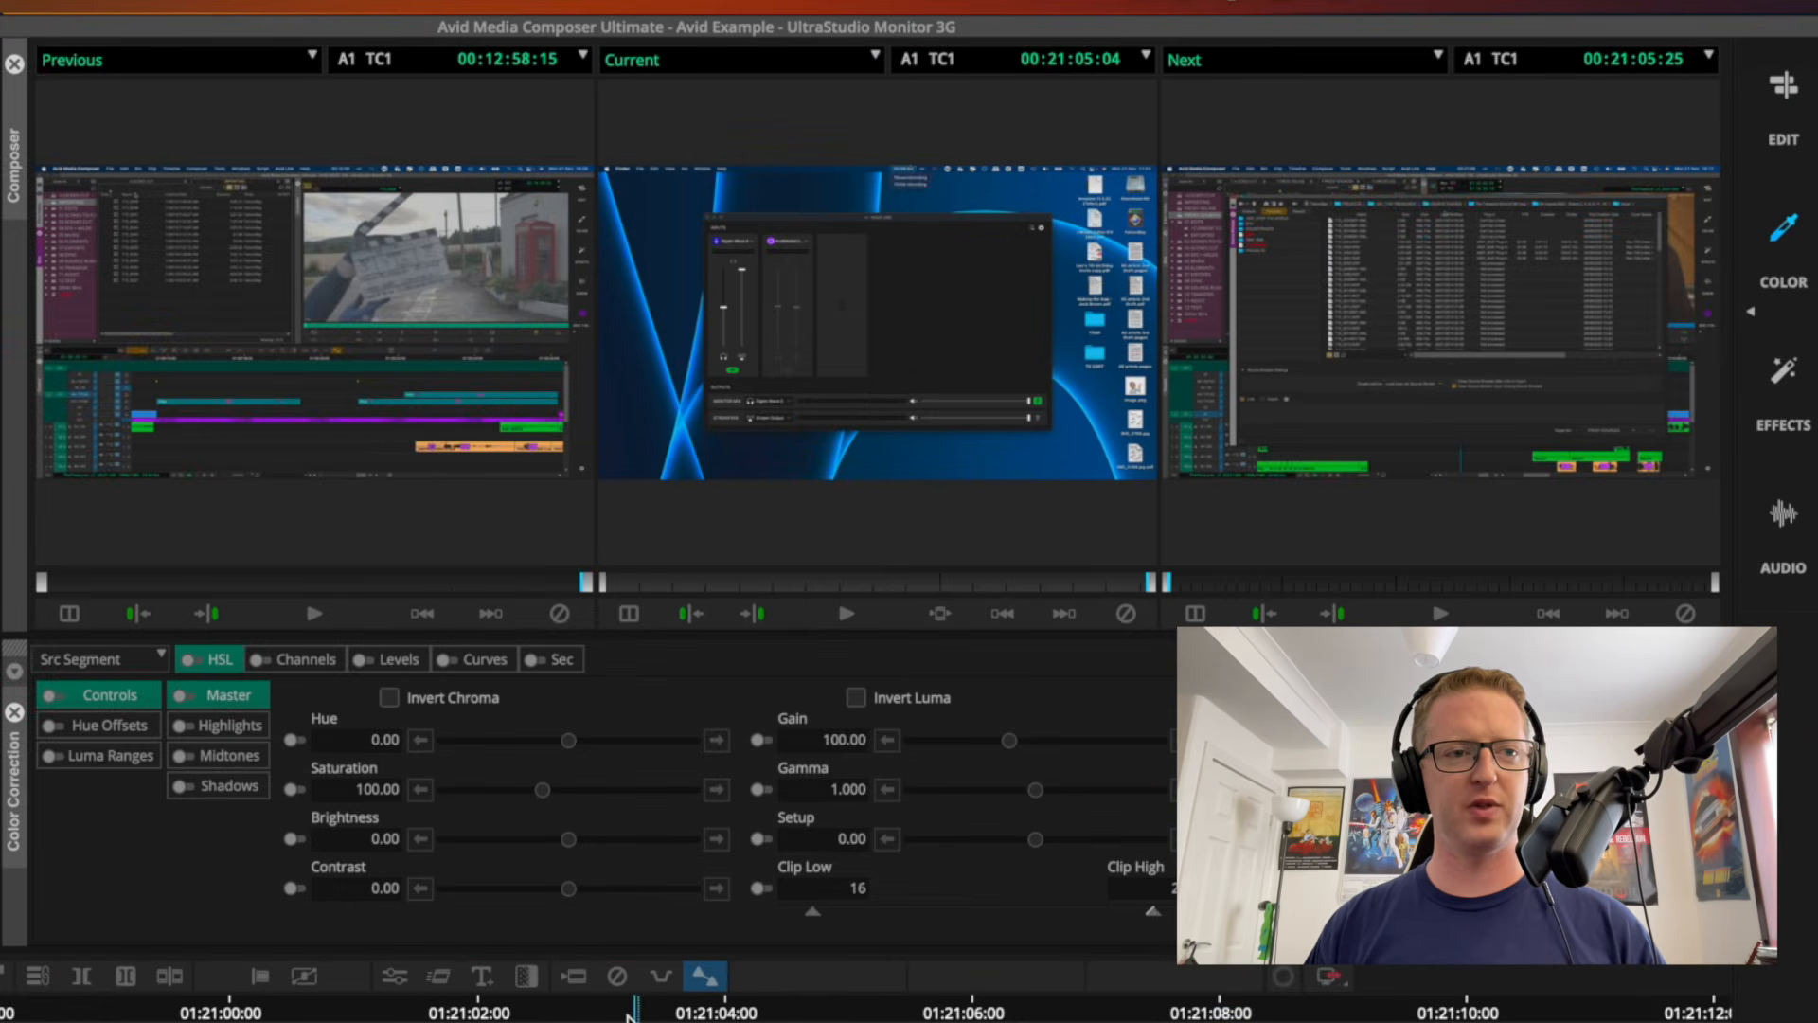
Examine the Previous, Current and Next monitors in the Color workspace with the sequence positioned near 01:21:02.
{"action": "left_click", "coordinate": [438, 1011]}
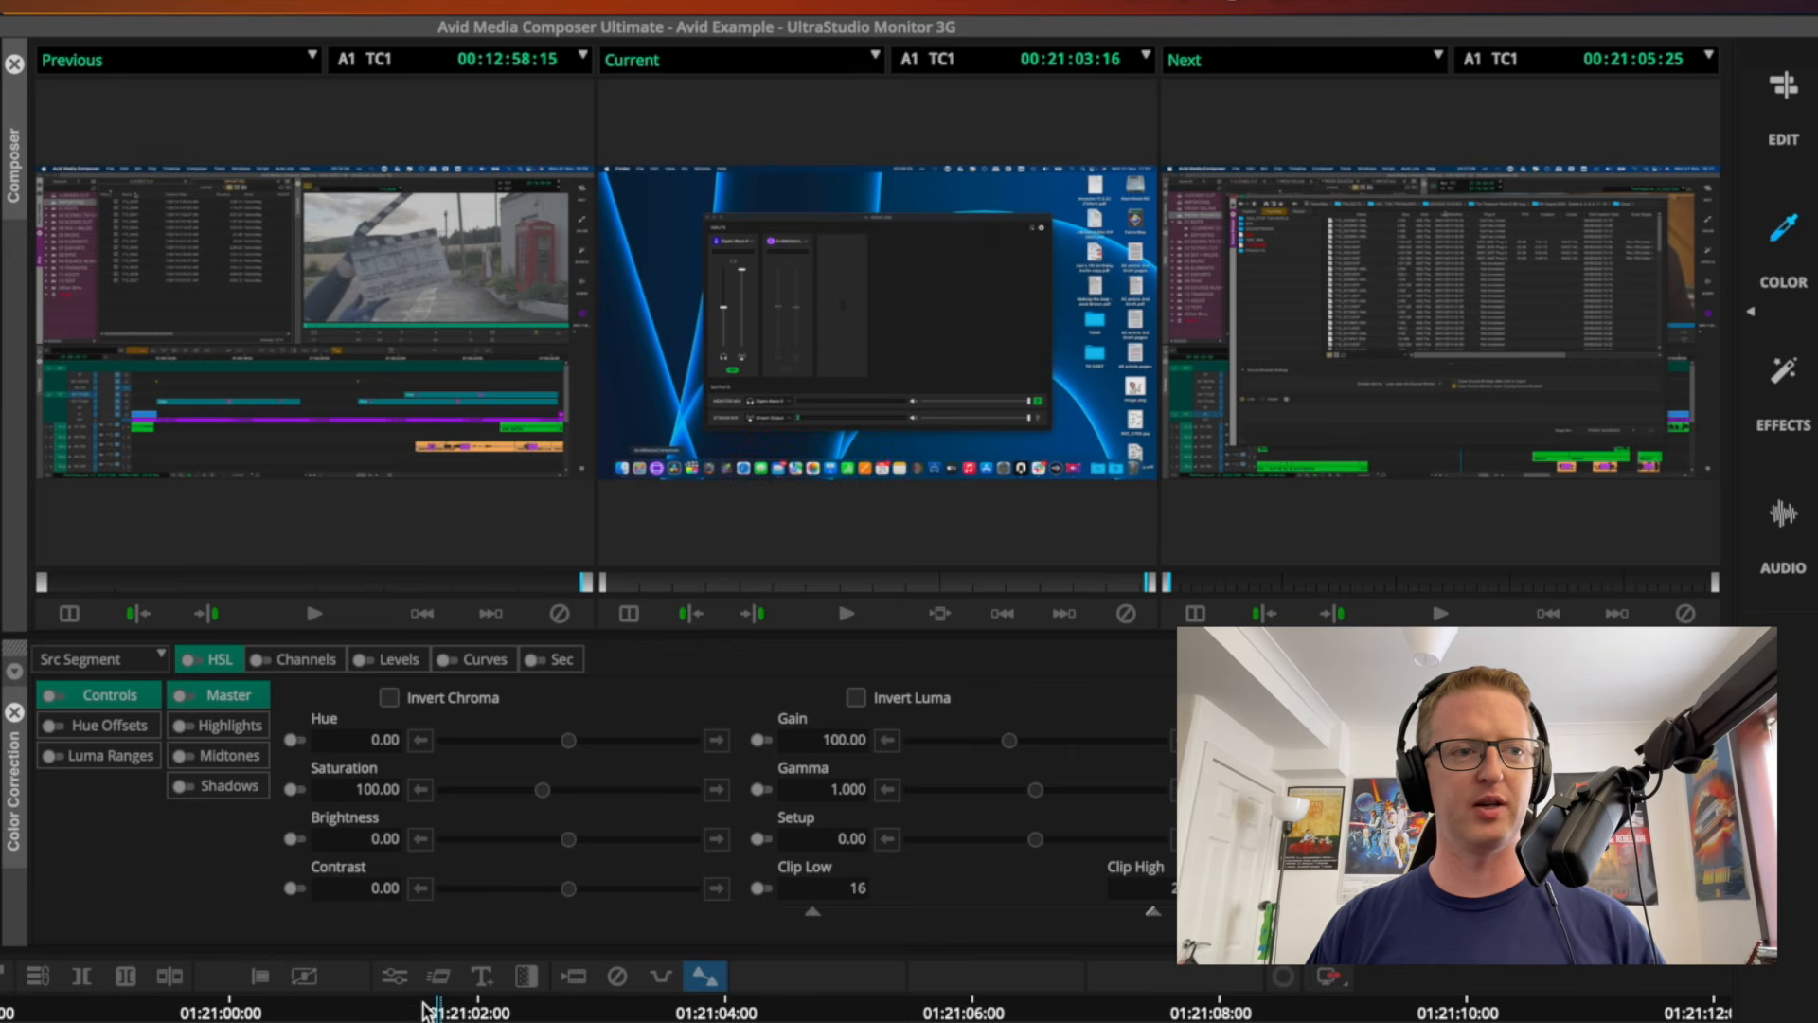
{"action": "left_click", "coordinate": [472, 1011]}
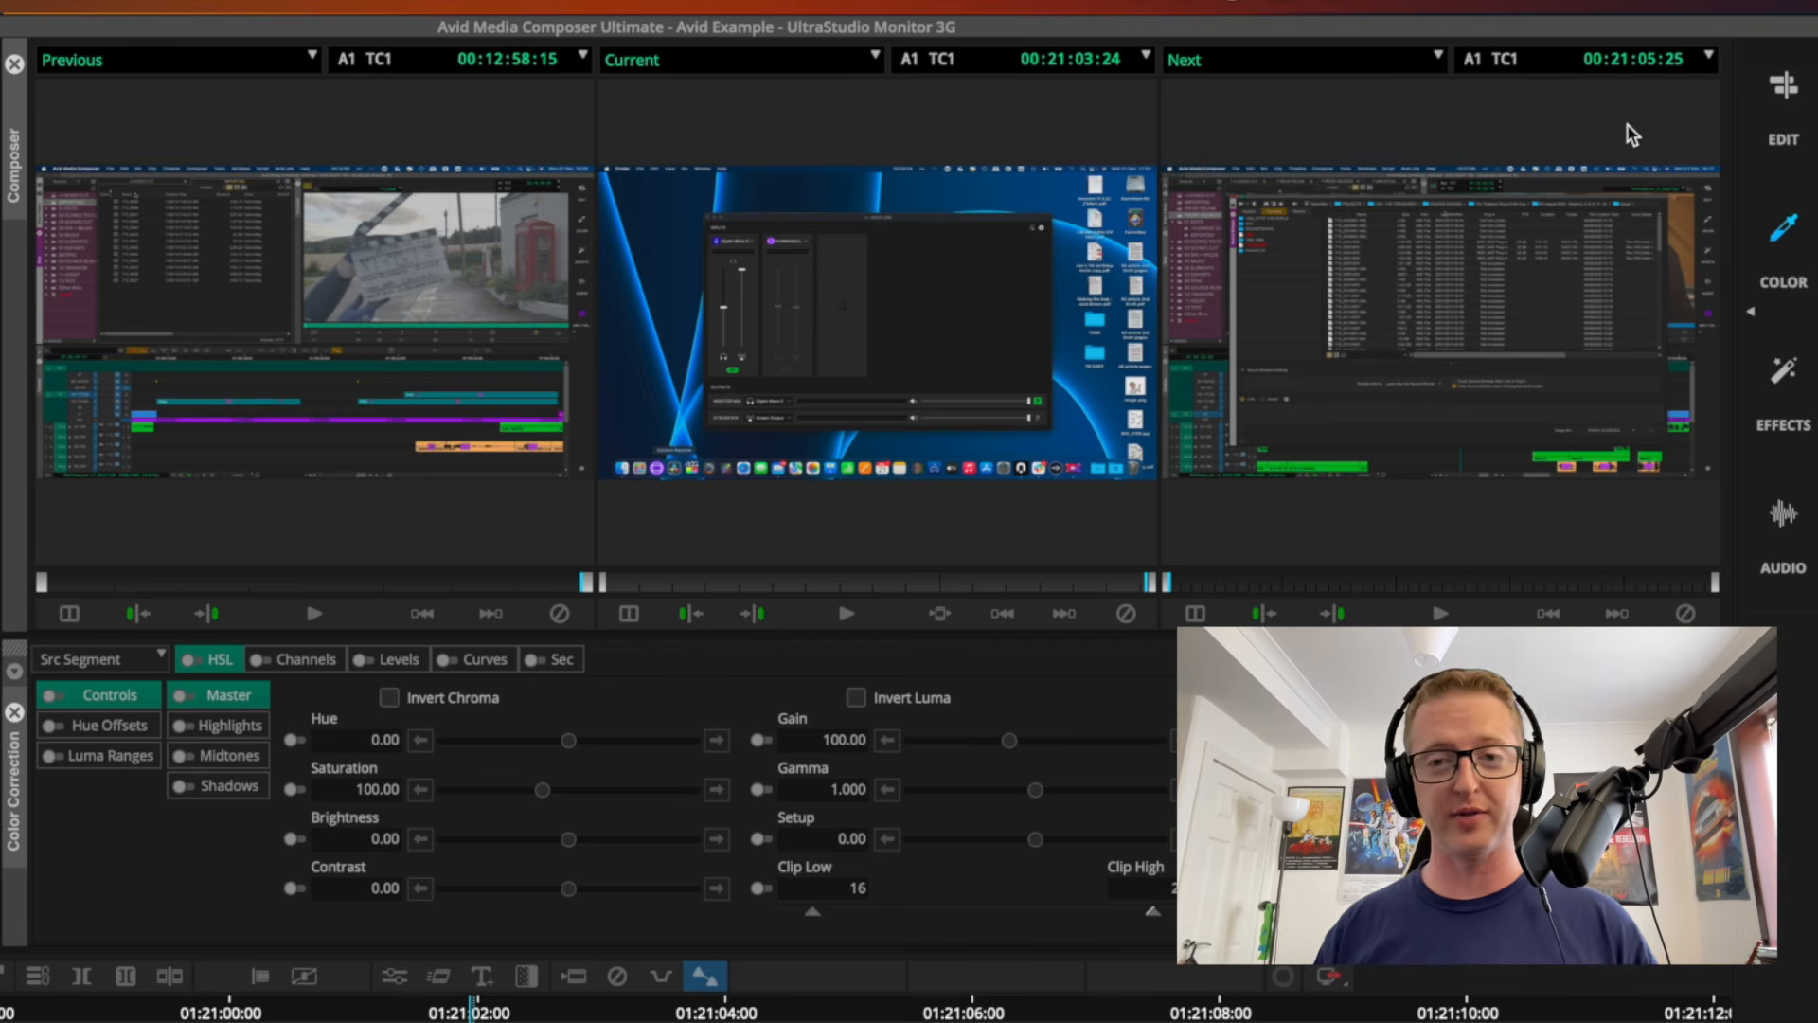
{"action": "left_click", "coordinate": [1406, 124]}
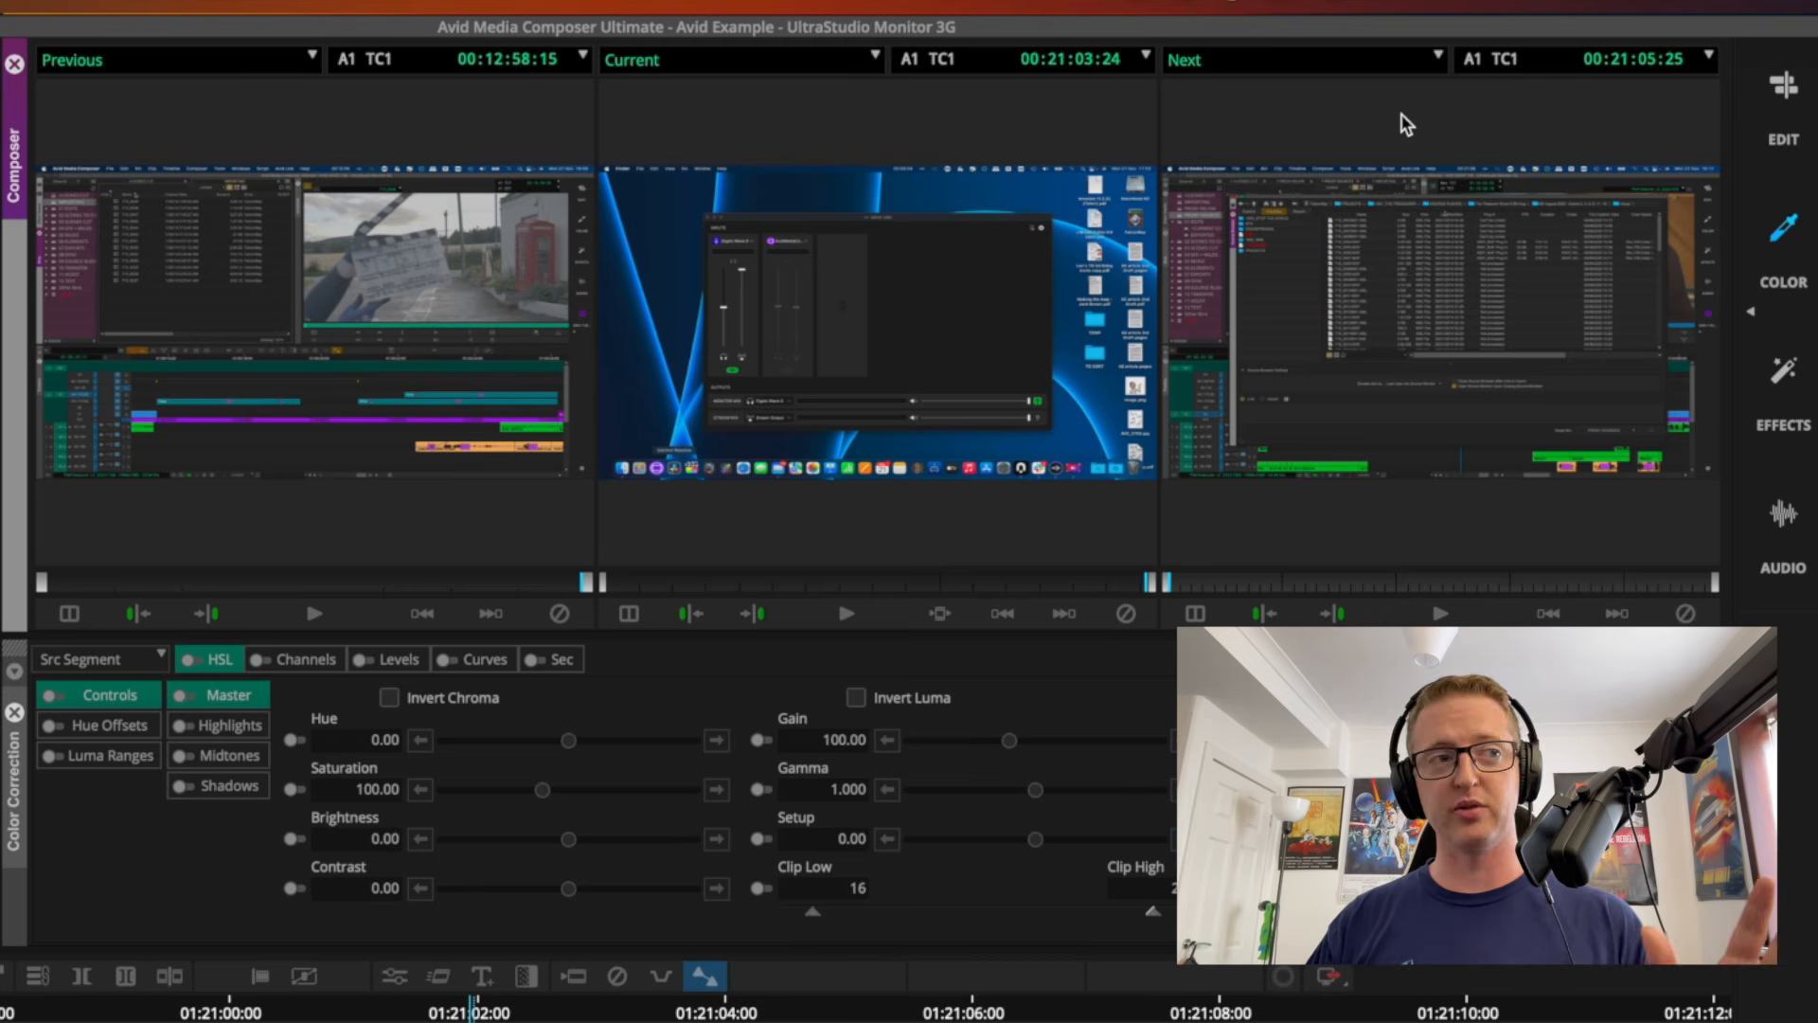
Show the RGB Histogram in place of the Next monitor and scrub to the shot of the person pouring a bottle.
{"action": "left_click", "coordinate": [1427, 57]}
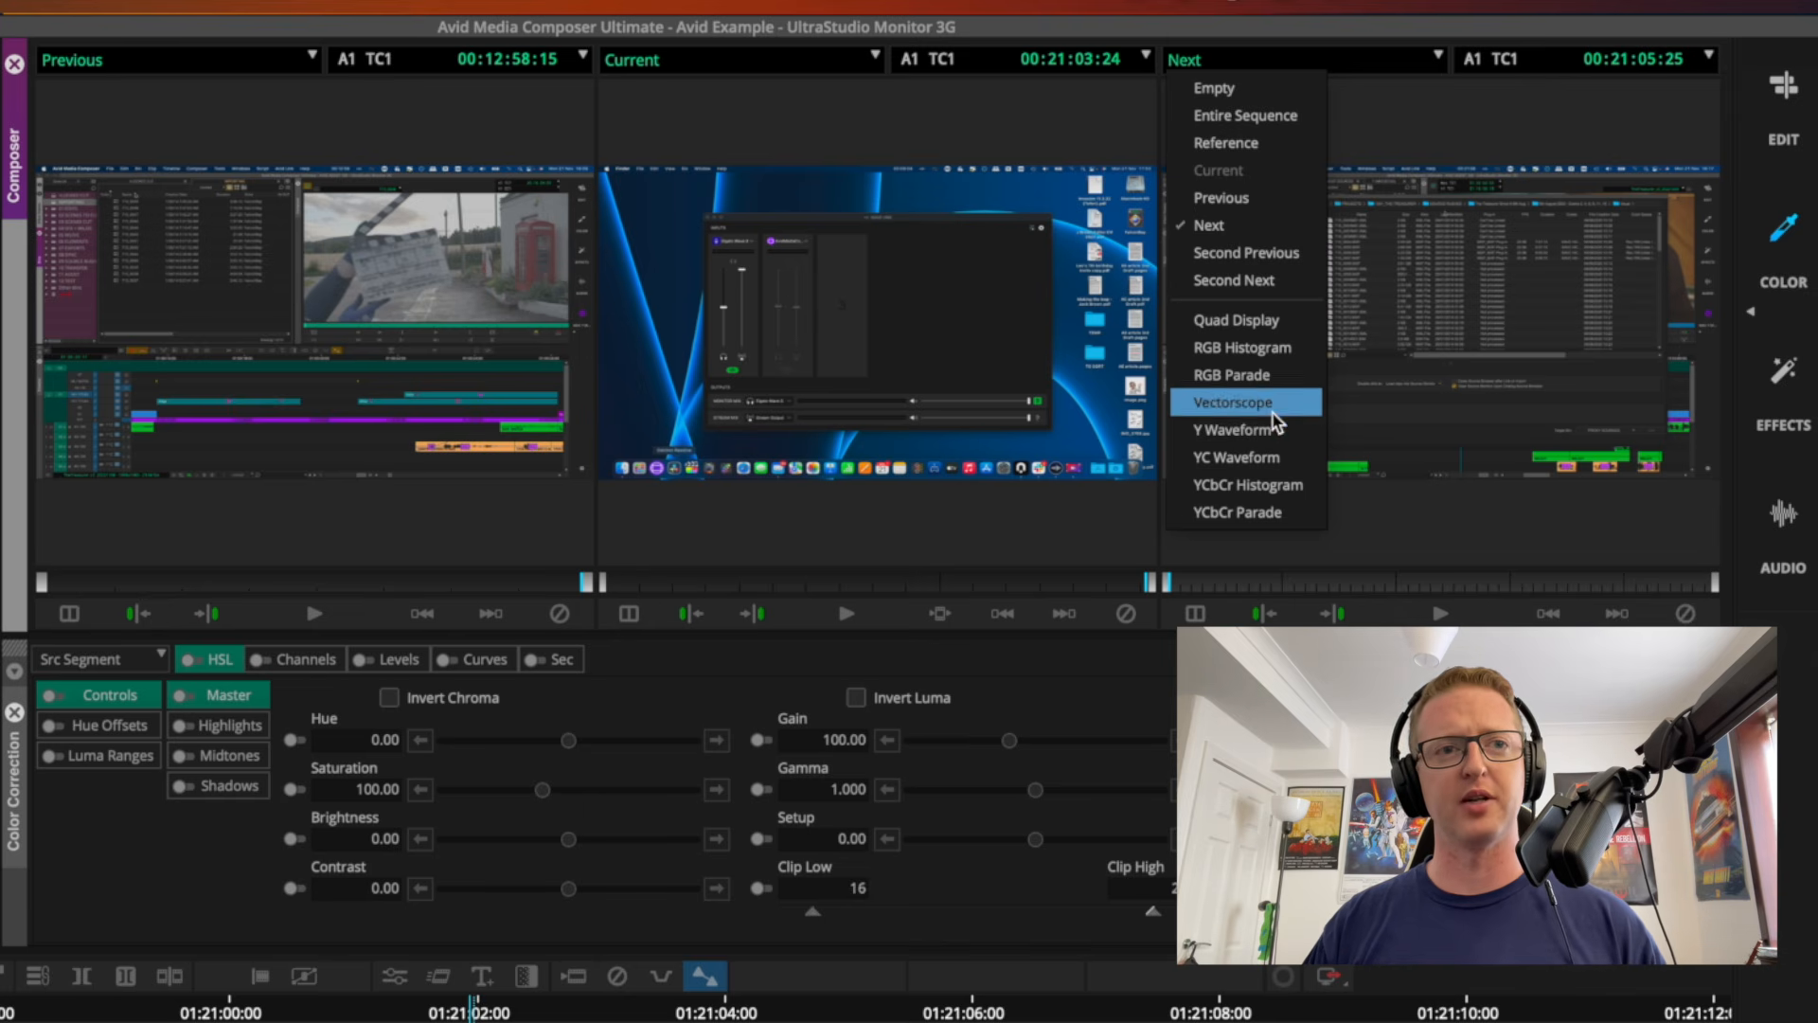
{"action": "left_click", "coordinate": [1283, 349]}
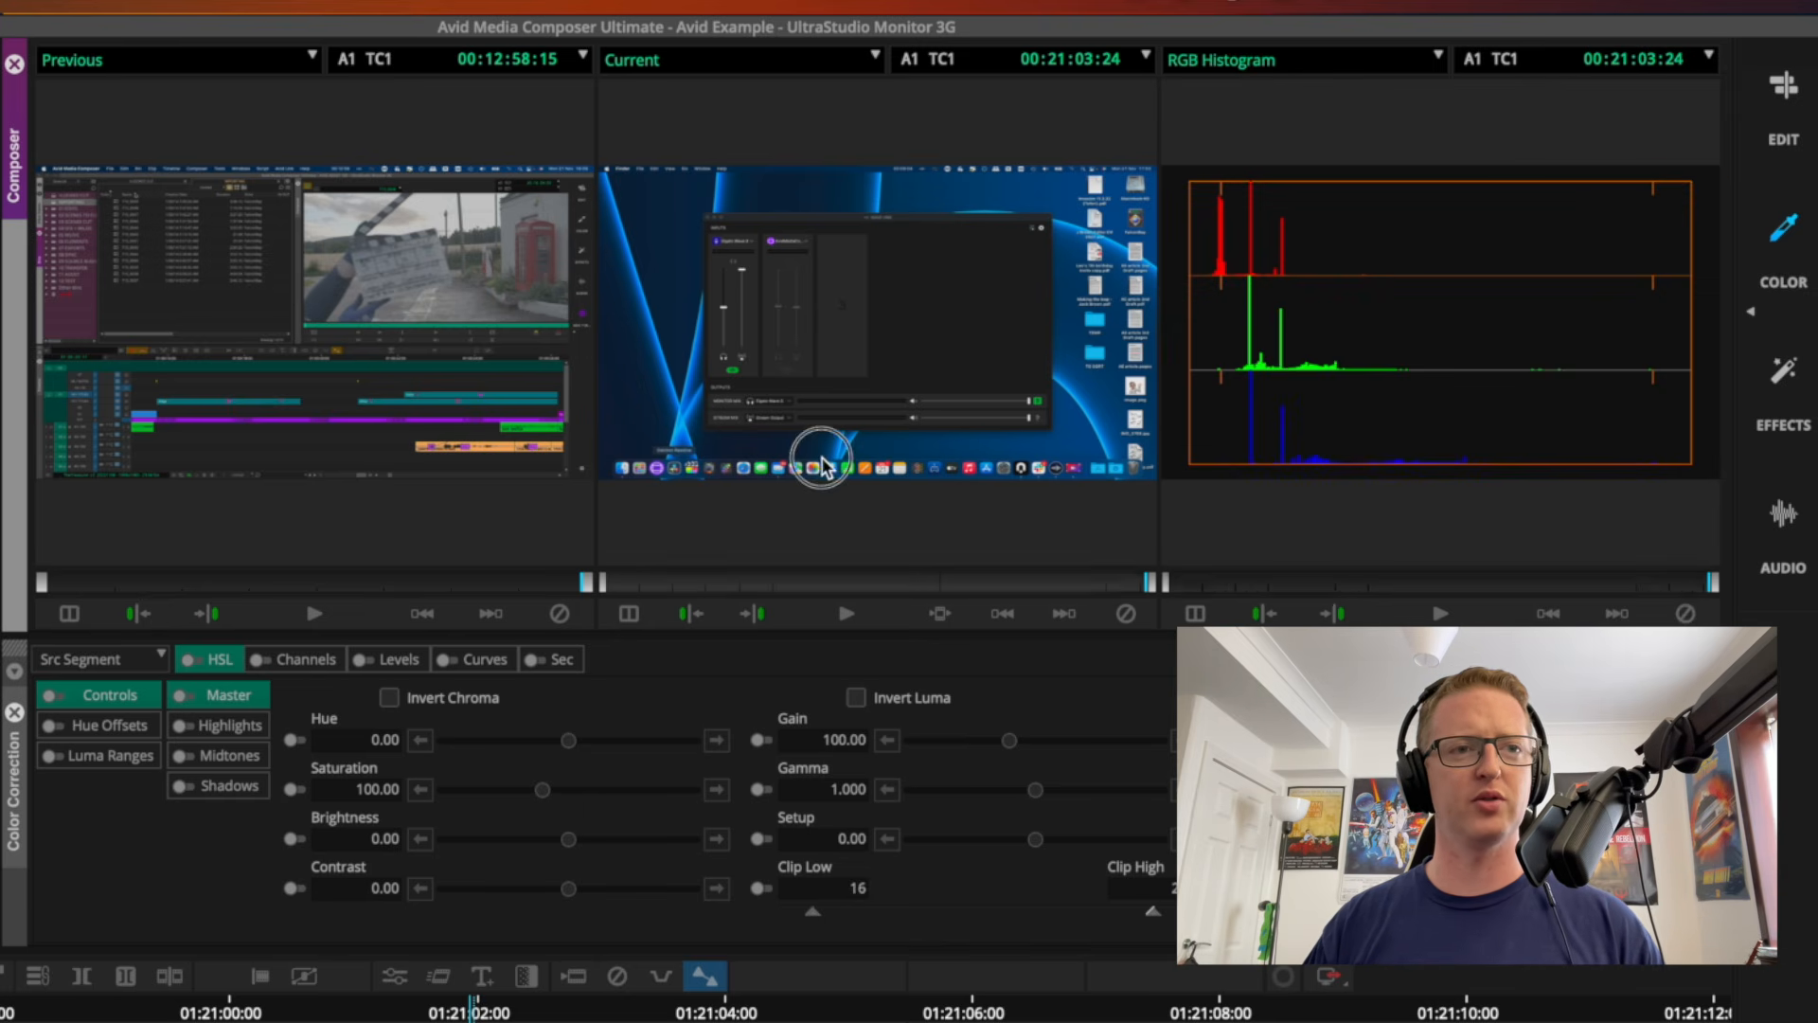
{"action": "left_click_drag", "start_coordinate": [565, 1007], "coordinate": [488, 1021]}
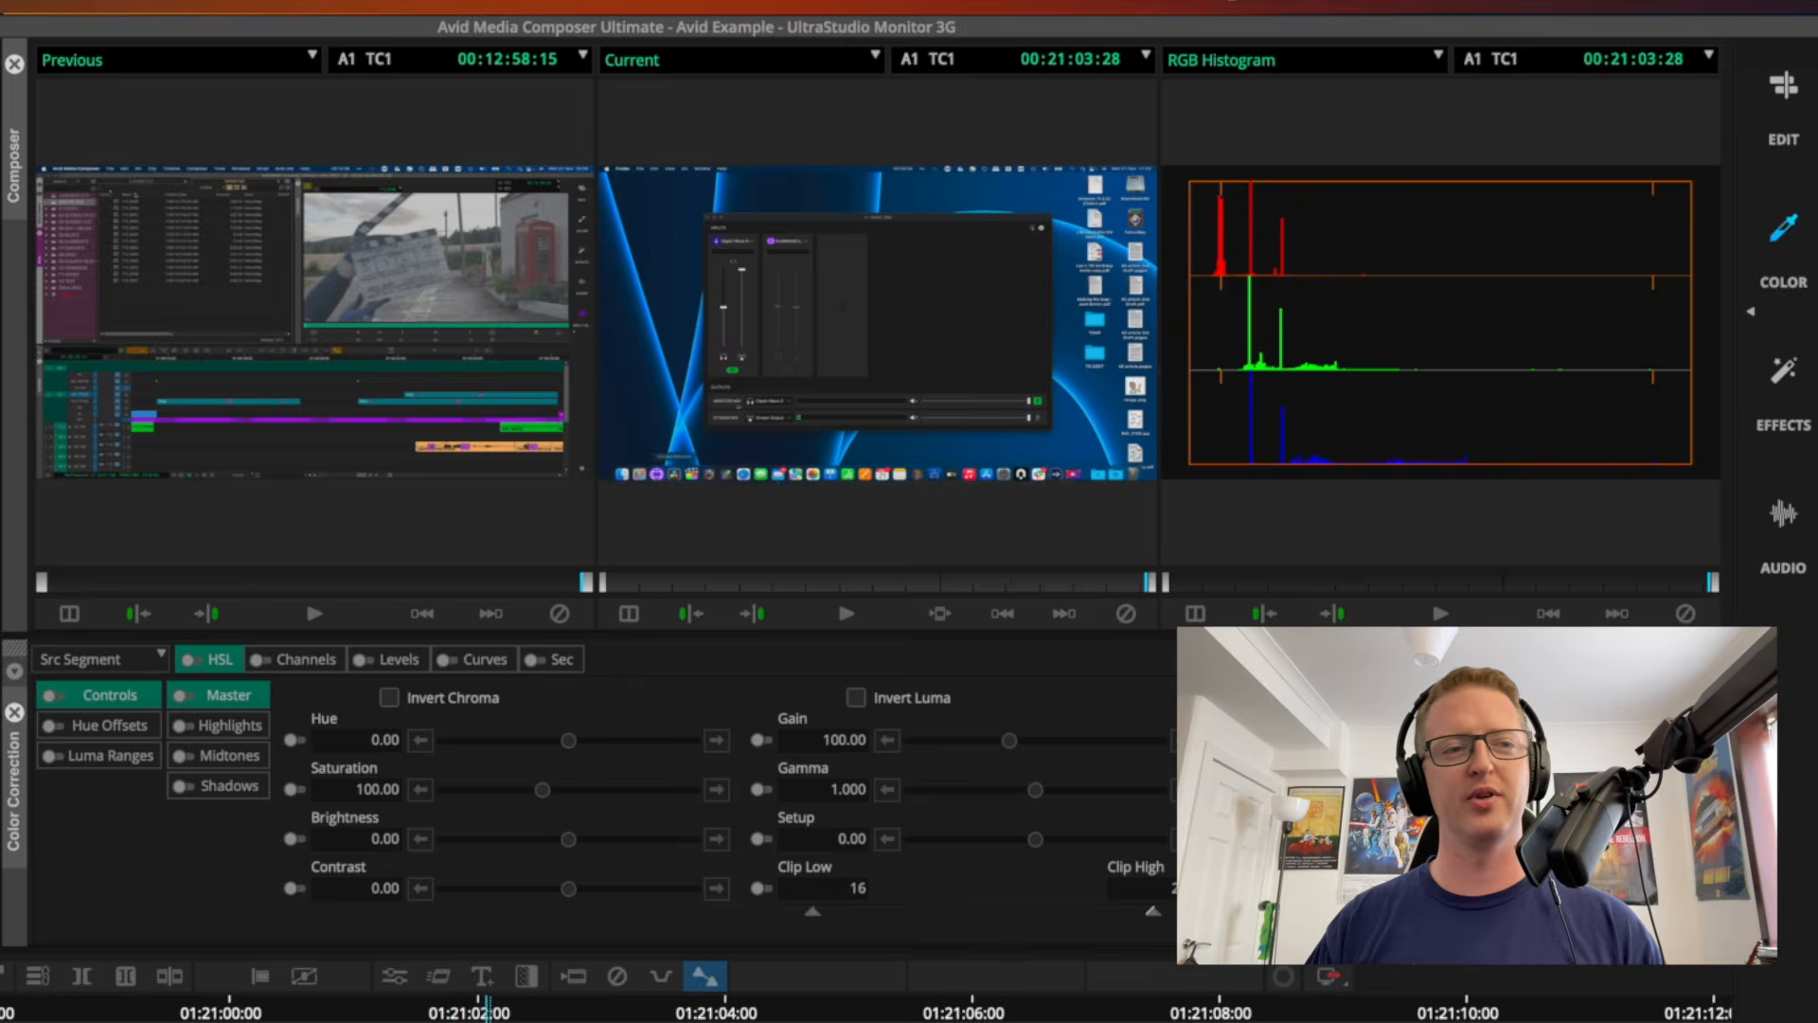
{"action": "left_click", "coordinate": [753, 606]}
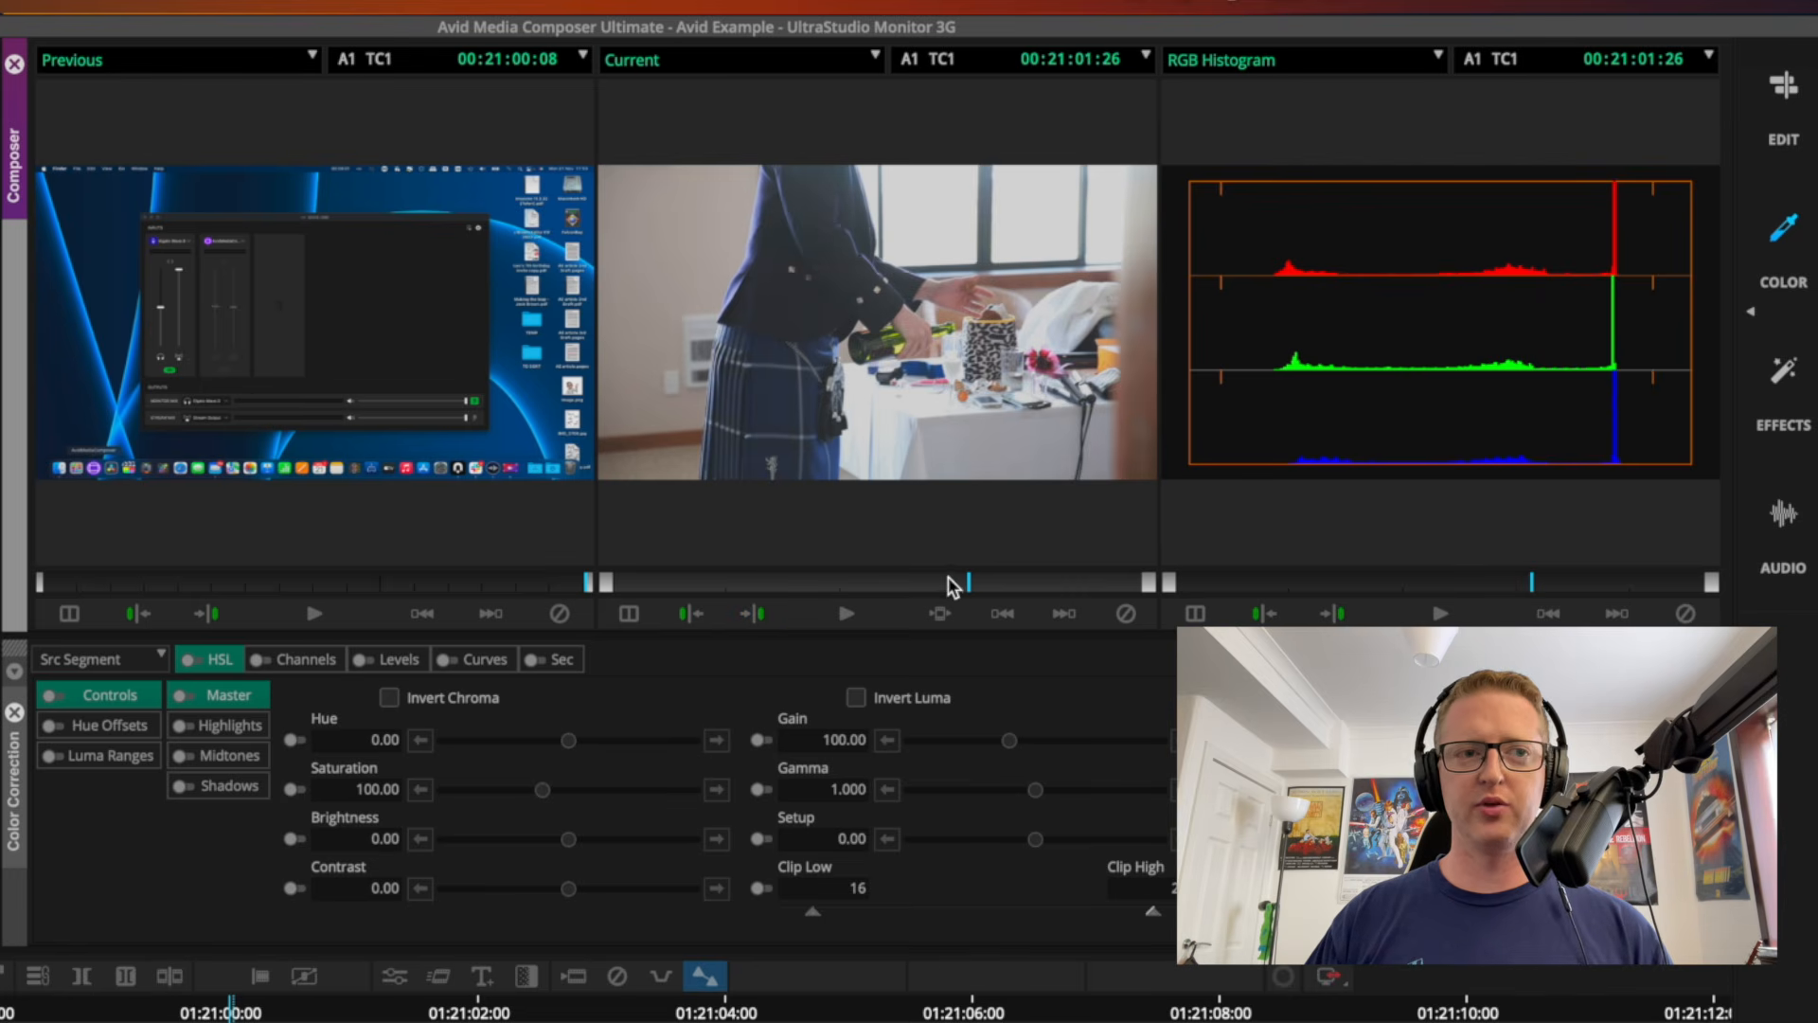
{"action": "left_click", "coordinate": [946, 580]}
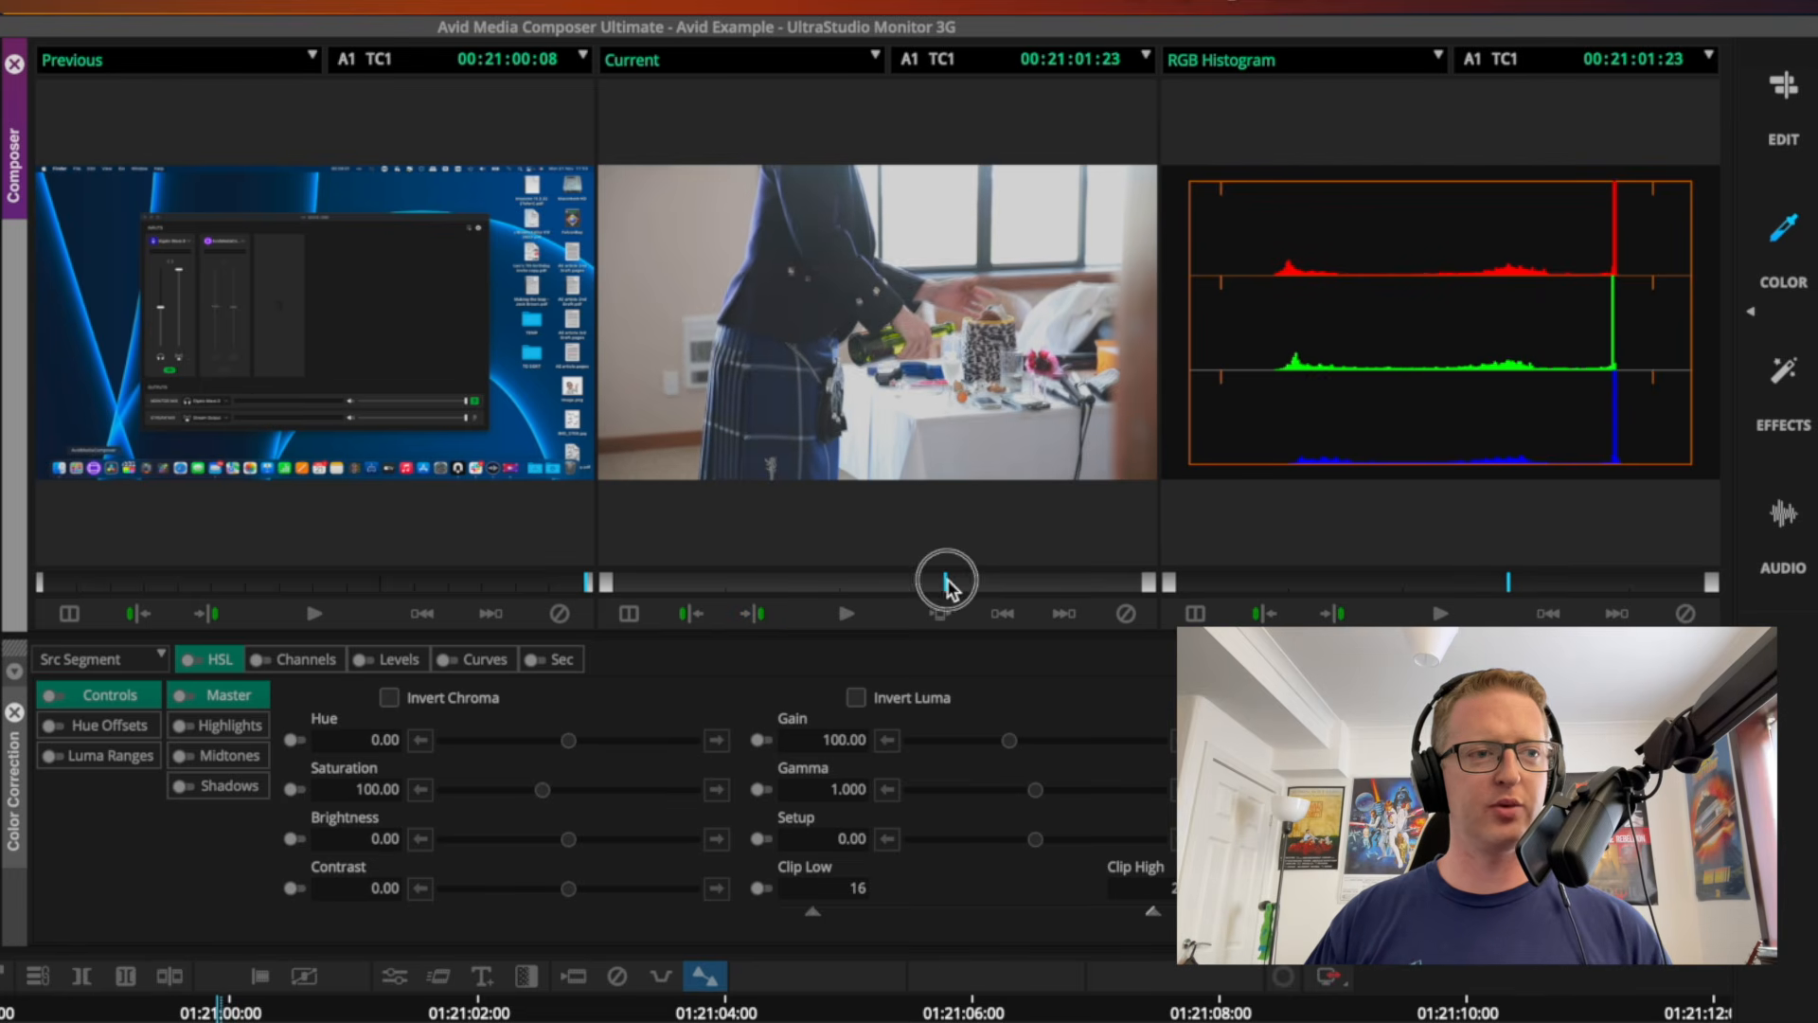
{"action": "left_click_drag", "start_coordinate": [946, 579], "coordinate": [953, 580]}
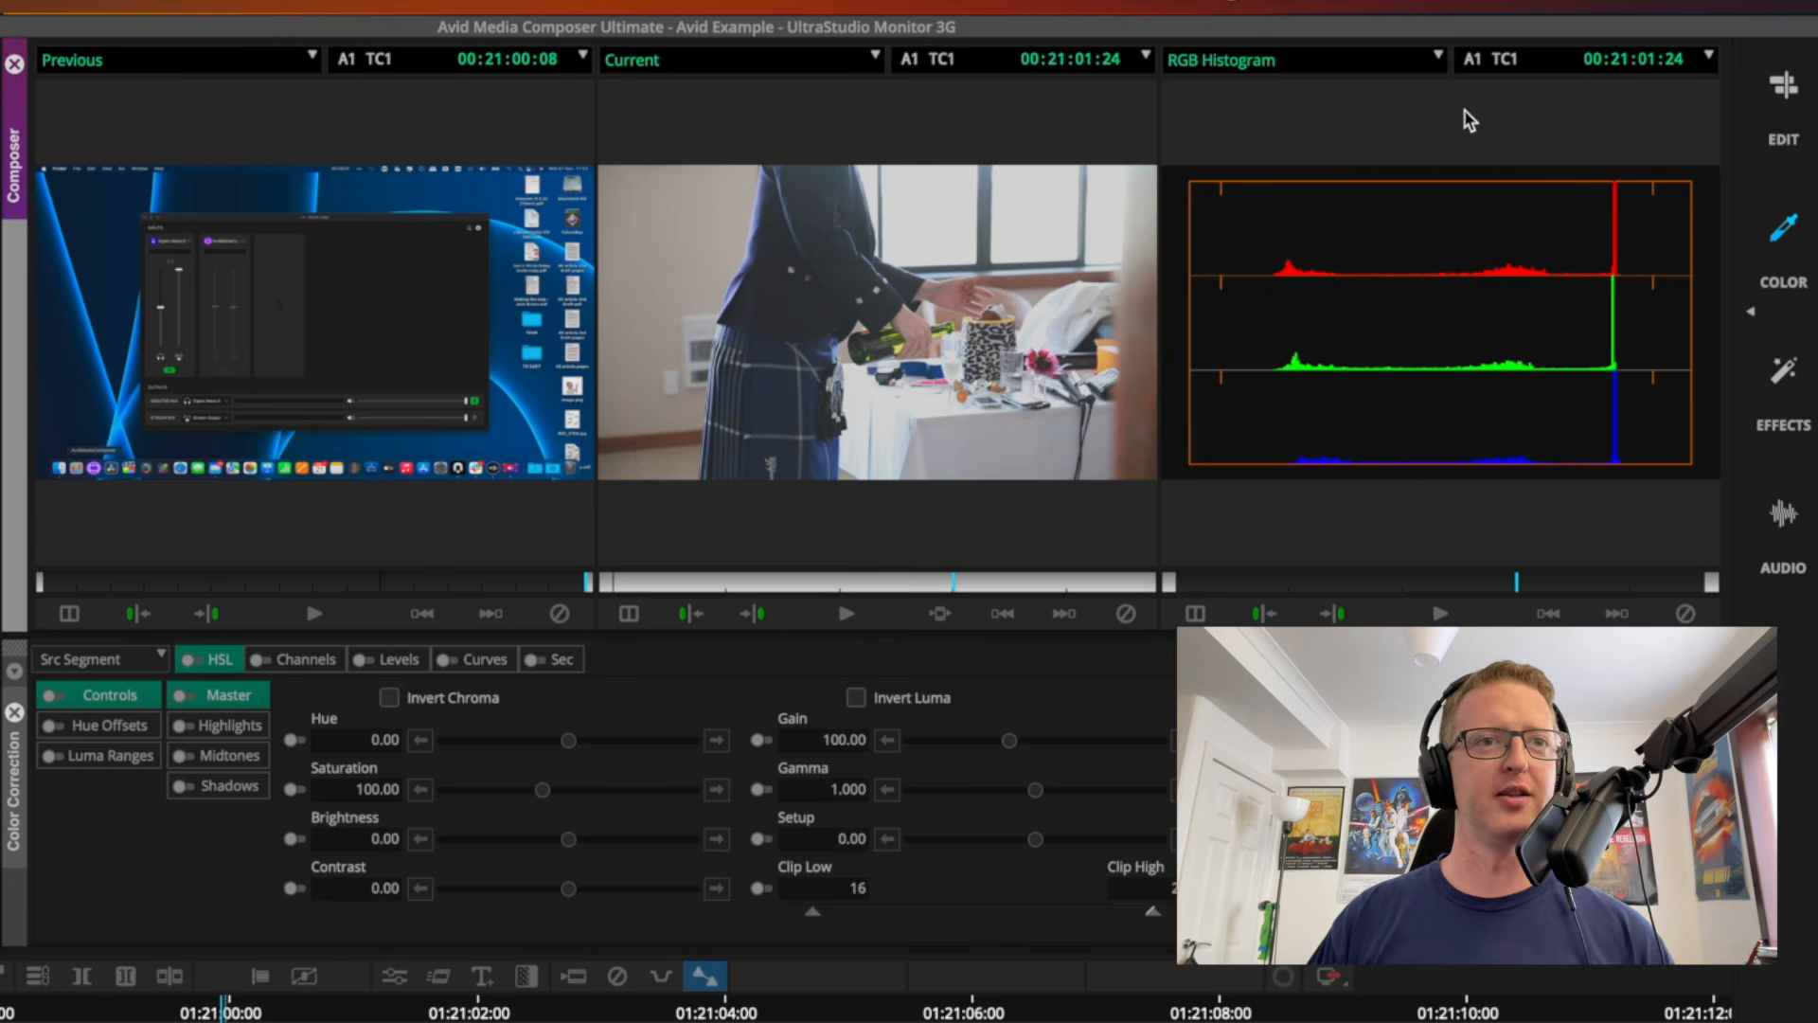
Replace the RGB Histogram with the RGB Parade scope and scrub the current shot to 00:21:02:01.
{"action": "left_click", "coordinate": [1438, 61]}
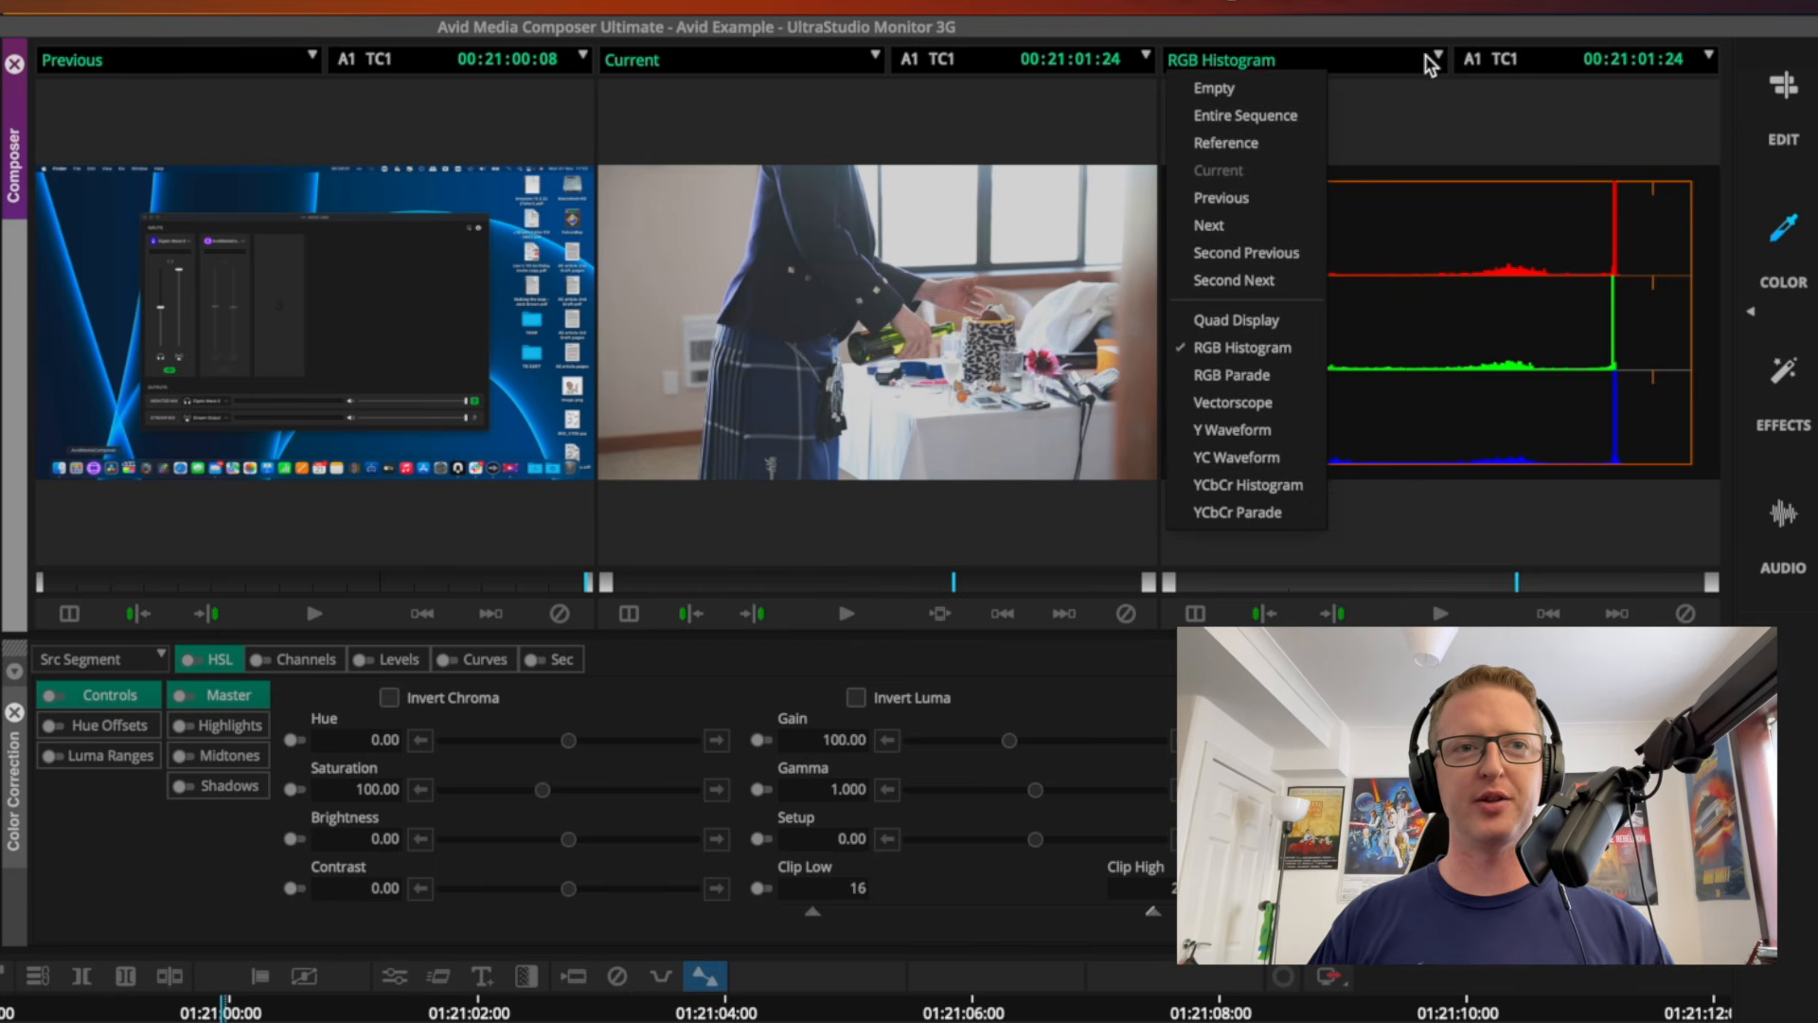
{"action": "left_click", "coordinate": [1278, 365]}
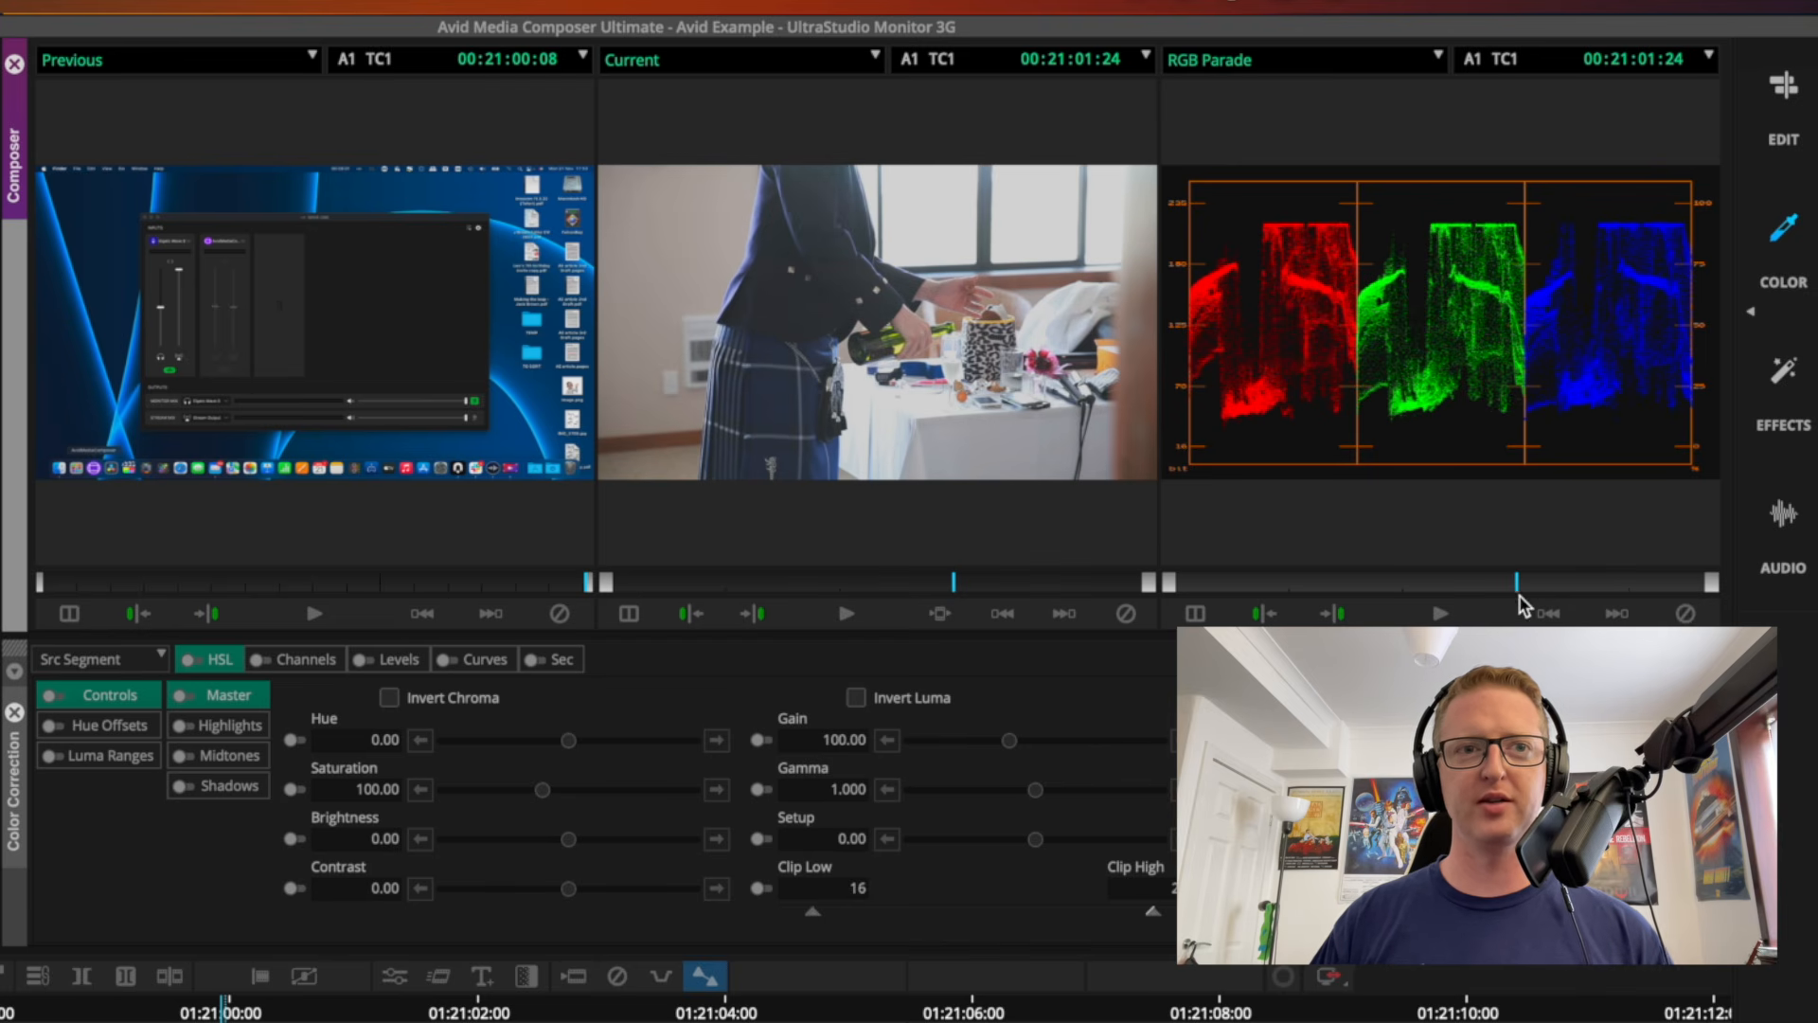
{"action": "mouse_move", "coordinate": [1508, 584]}
{"action": "left_mouse_down"}
{"action": "mouse_move", "coordinate": [1417, 596]}
{"action": "mouse_move", "coordinate": [1534, 580]}
{"action": "left_mouse_up"}
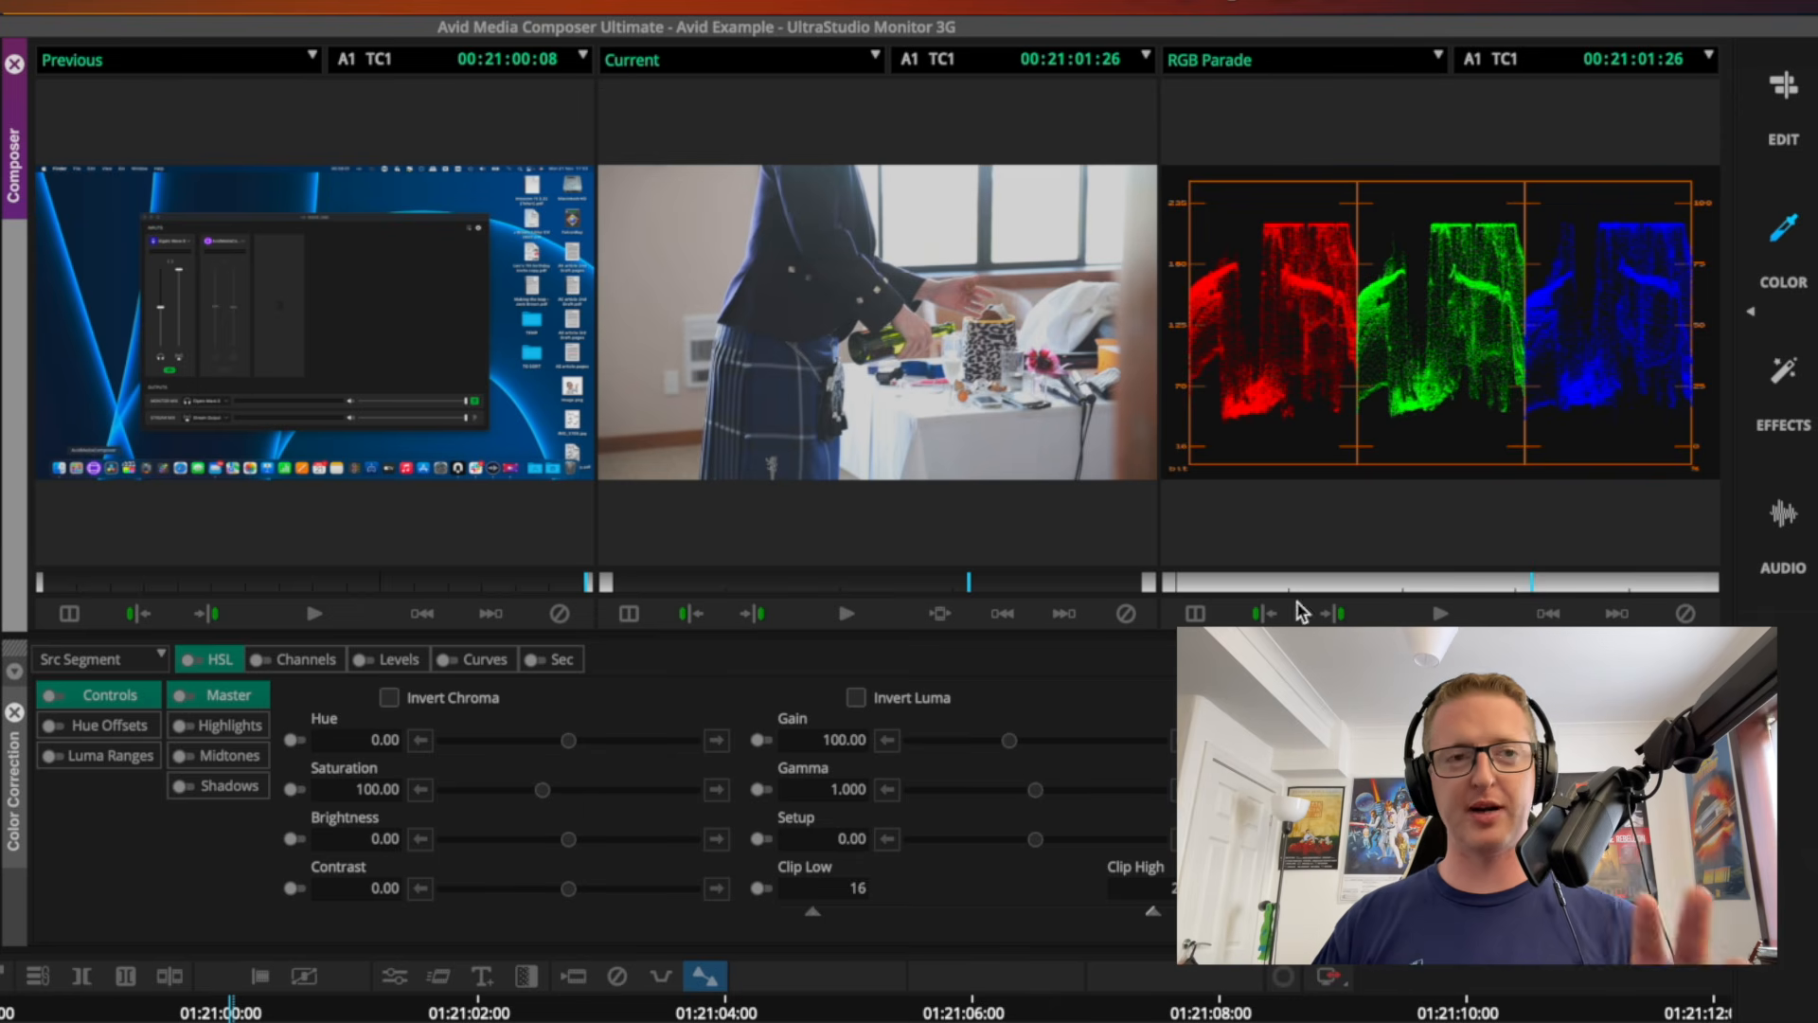
{"action": "mouse_move", "coordinate": [1534, 581]}
{"action": "left_mouse_down"}
{"action": "mouse_move", "coordinate": [1401, 580]}
{"action": "mouse_move", "coordinate": [1619, 572]}
{"action": "mouse_move", "coordinate": [1509, 580]}
{"action": "left_mouse_up"}
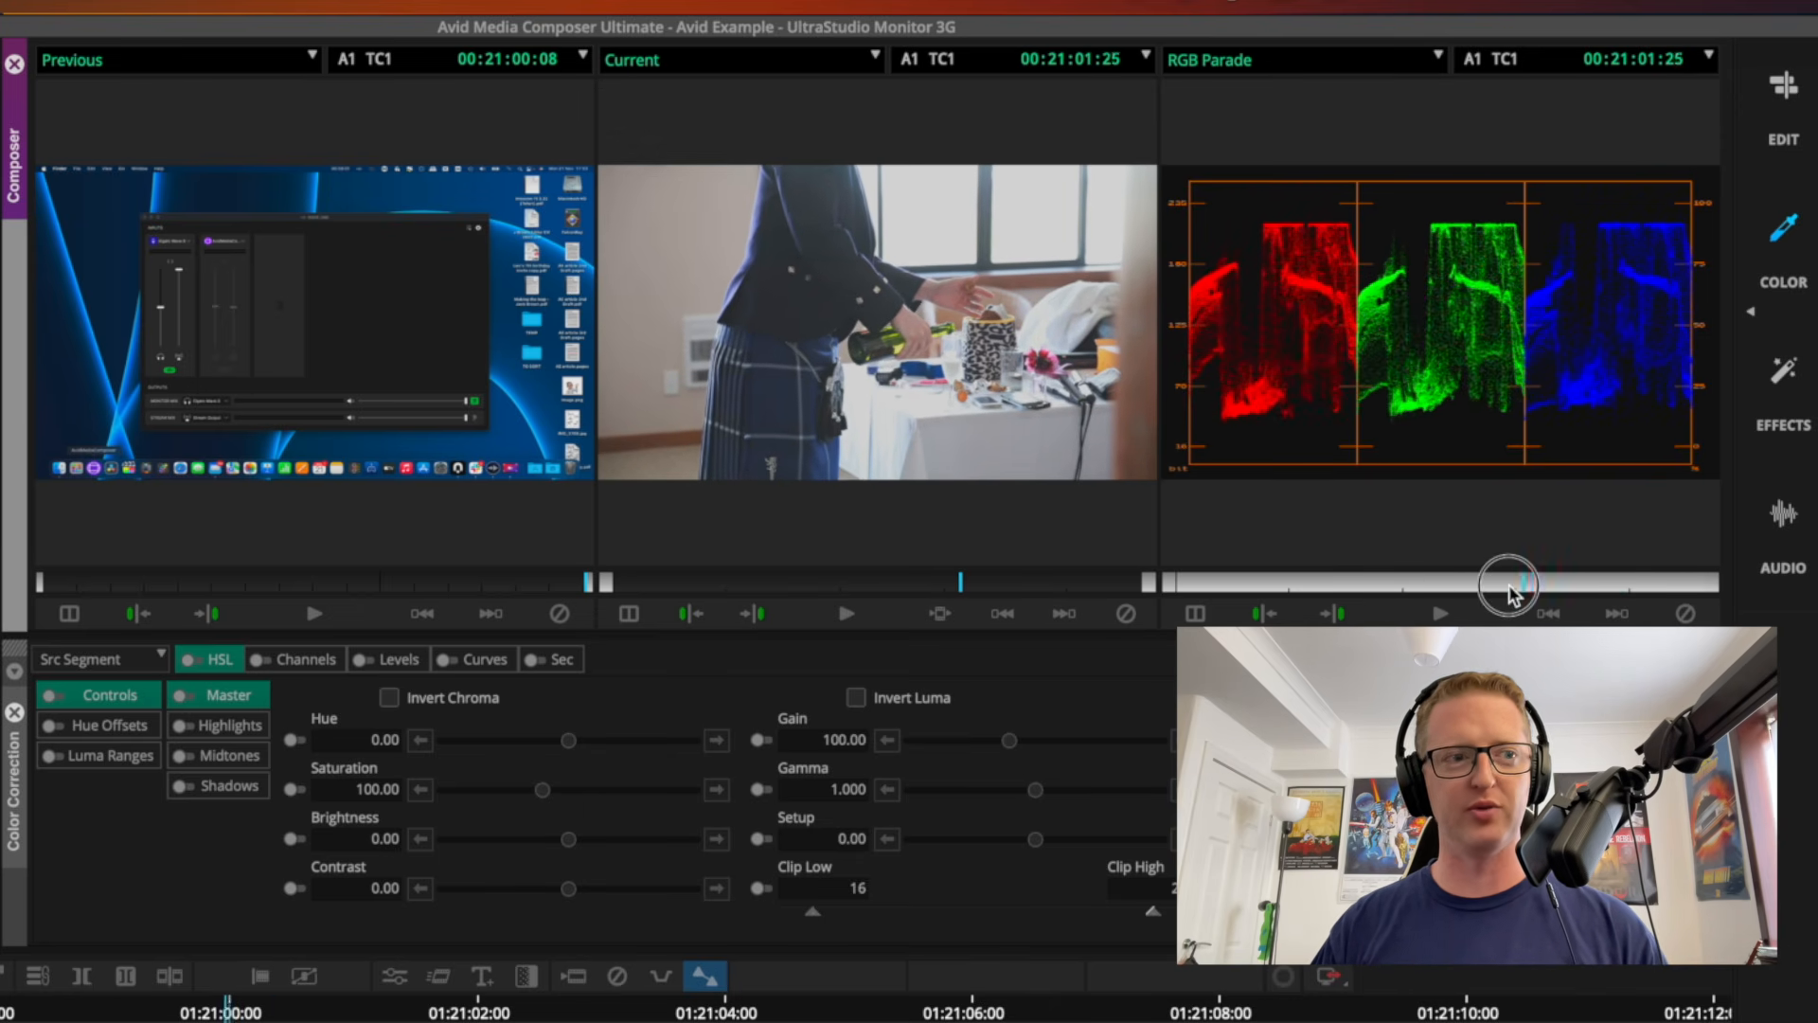
{"action": "left_click_drag", "start_coordinate": [816, 580], "coordinate": [1007, 588]}
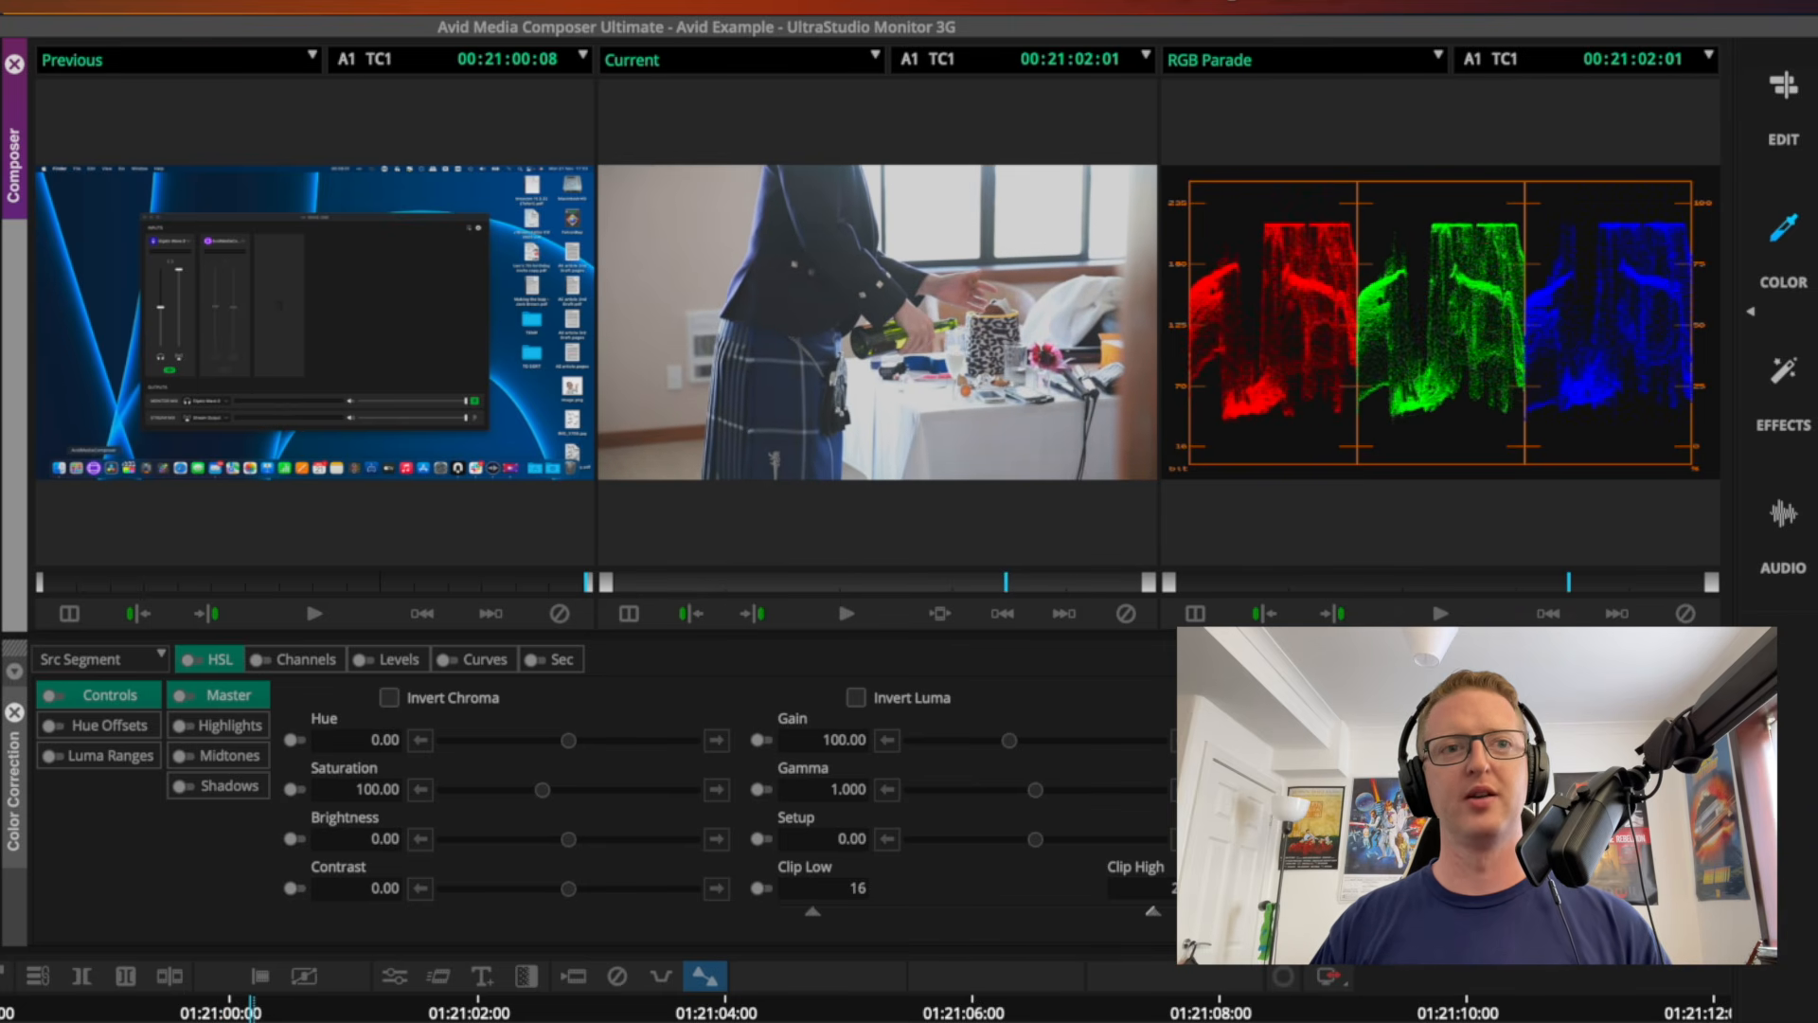
Replace the RGB Parade with the Vectorscope, and switch the same monitor to the Quad Display.
{"action": "left_click", "coordinate": [1419, 68]}
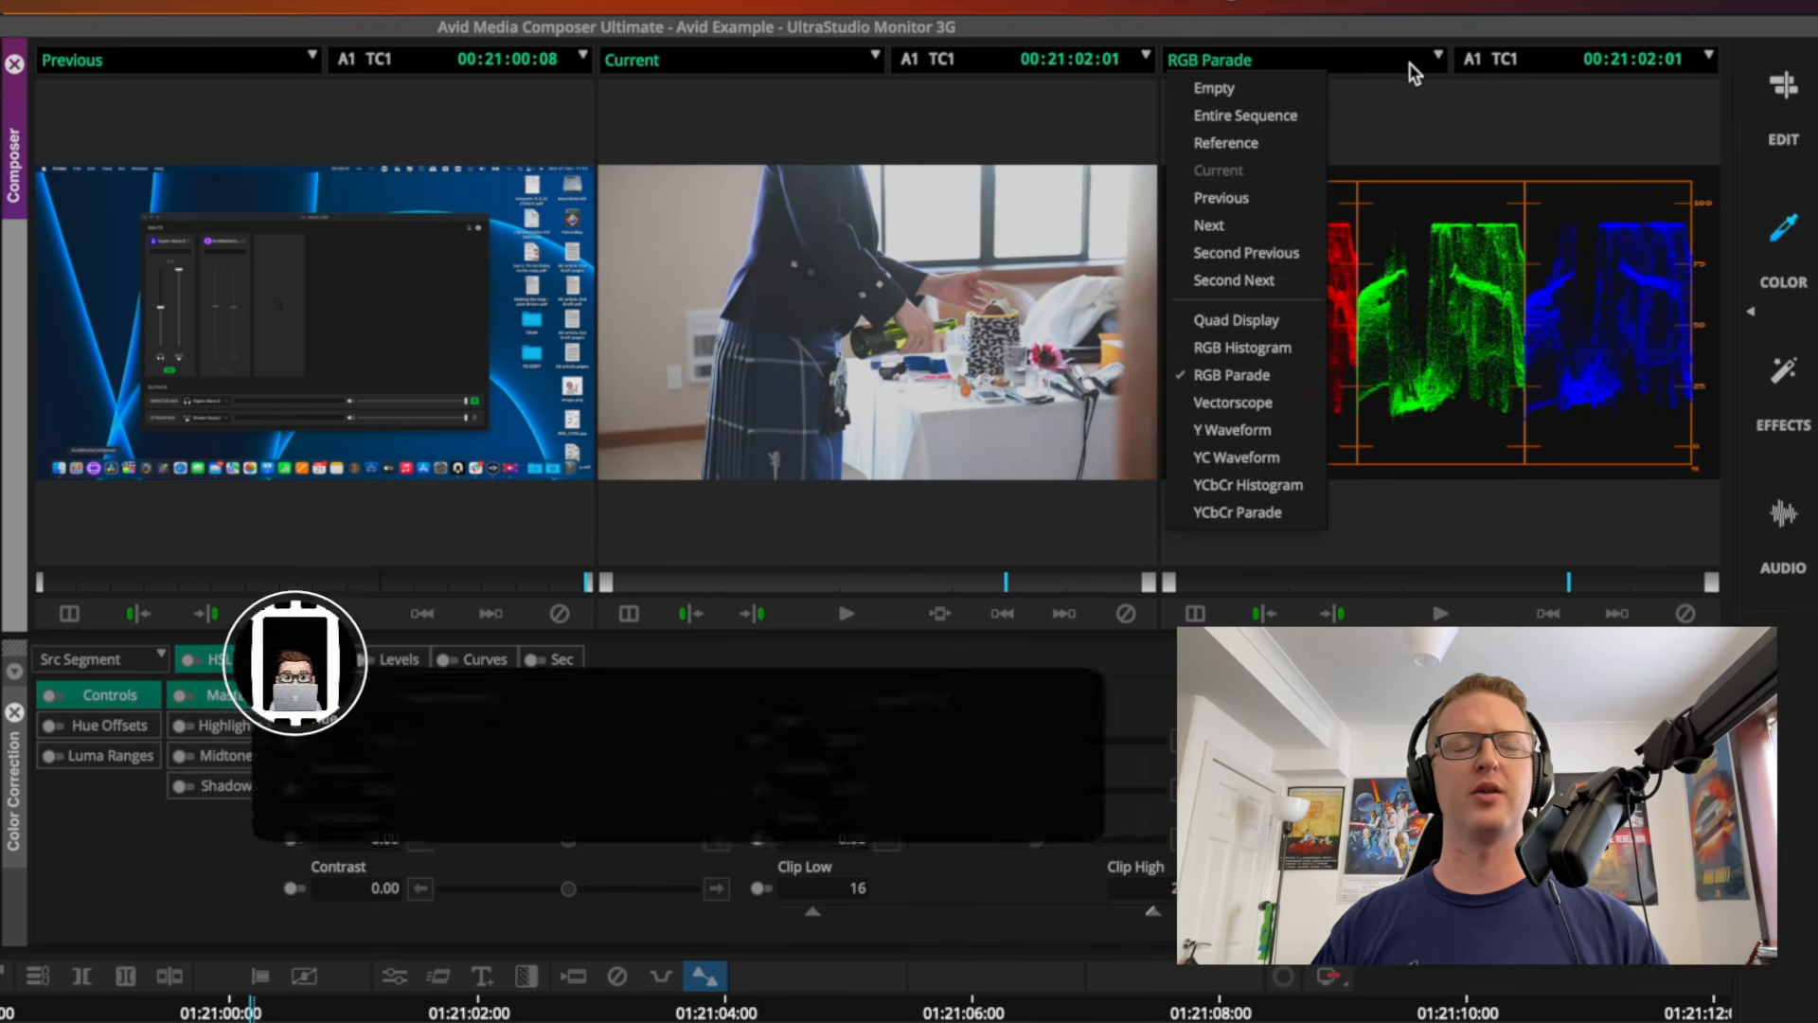
{"action": "left_click", "coordinate": [1240, 420]}
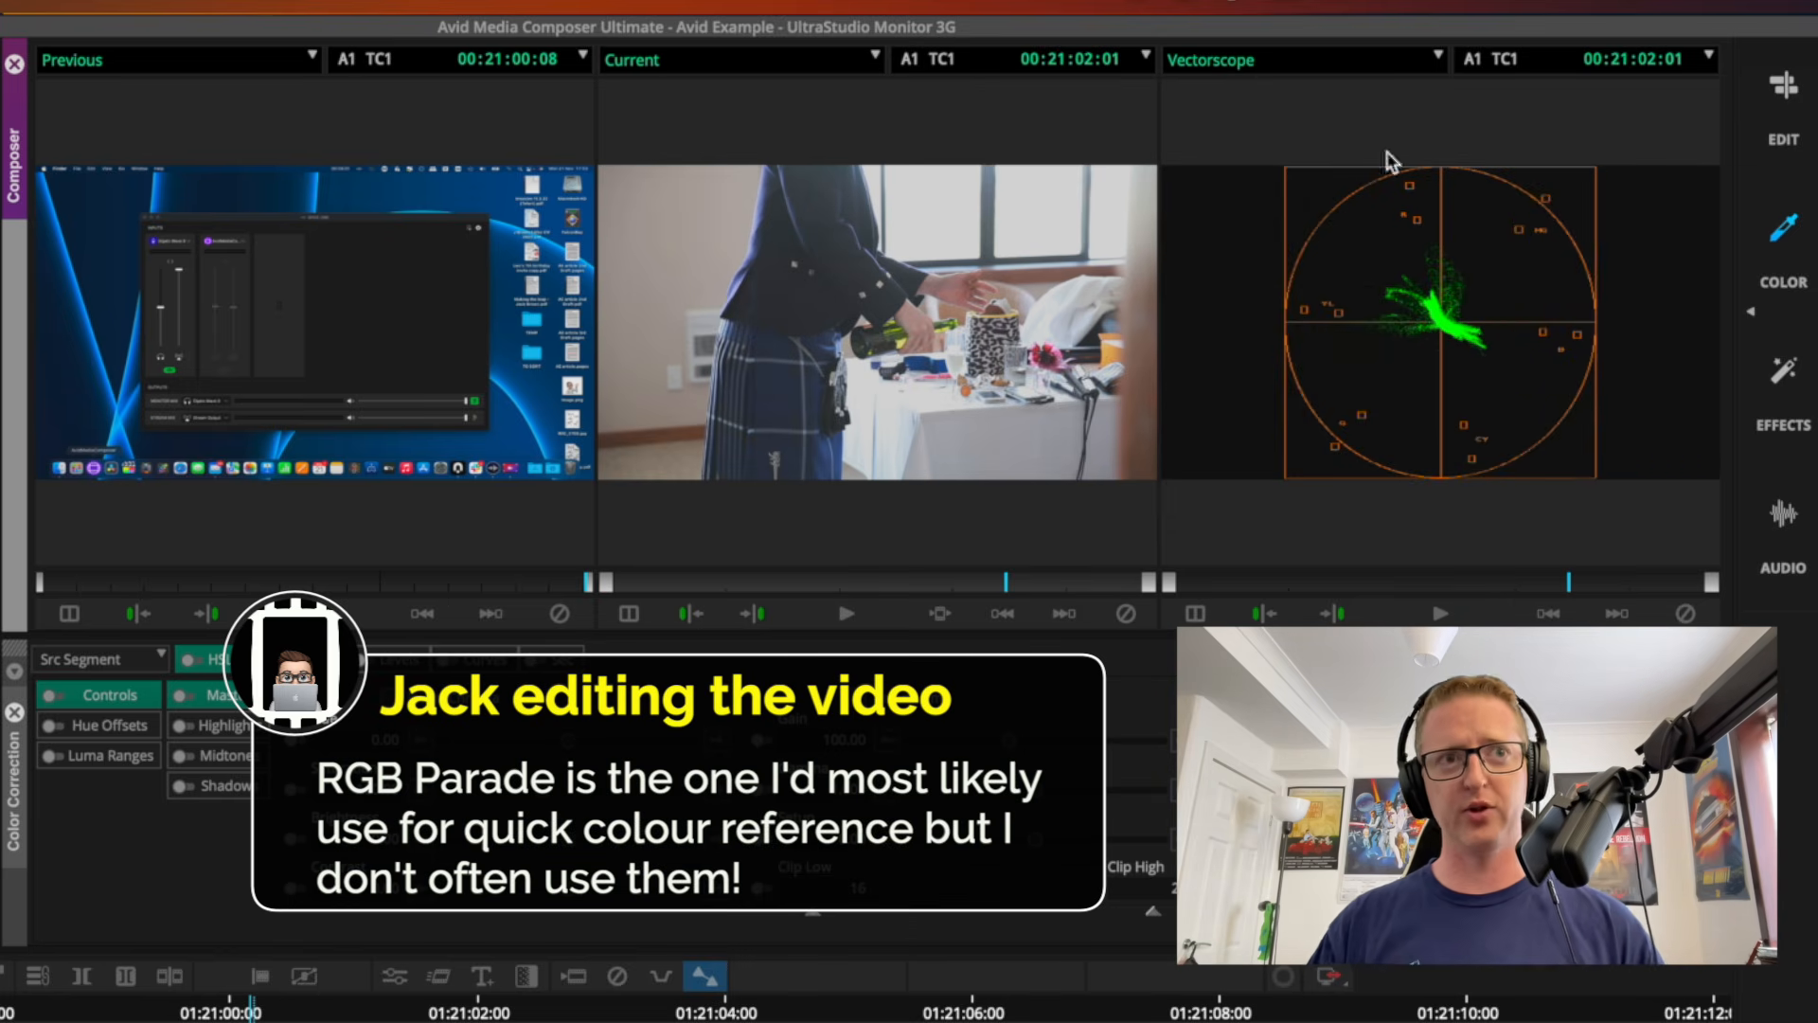
{"action": "left_click", "coordinate": [1438, 57]}
{"action": "left_click", "coordinate": [1320, 307]}
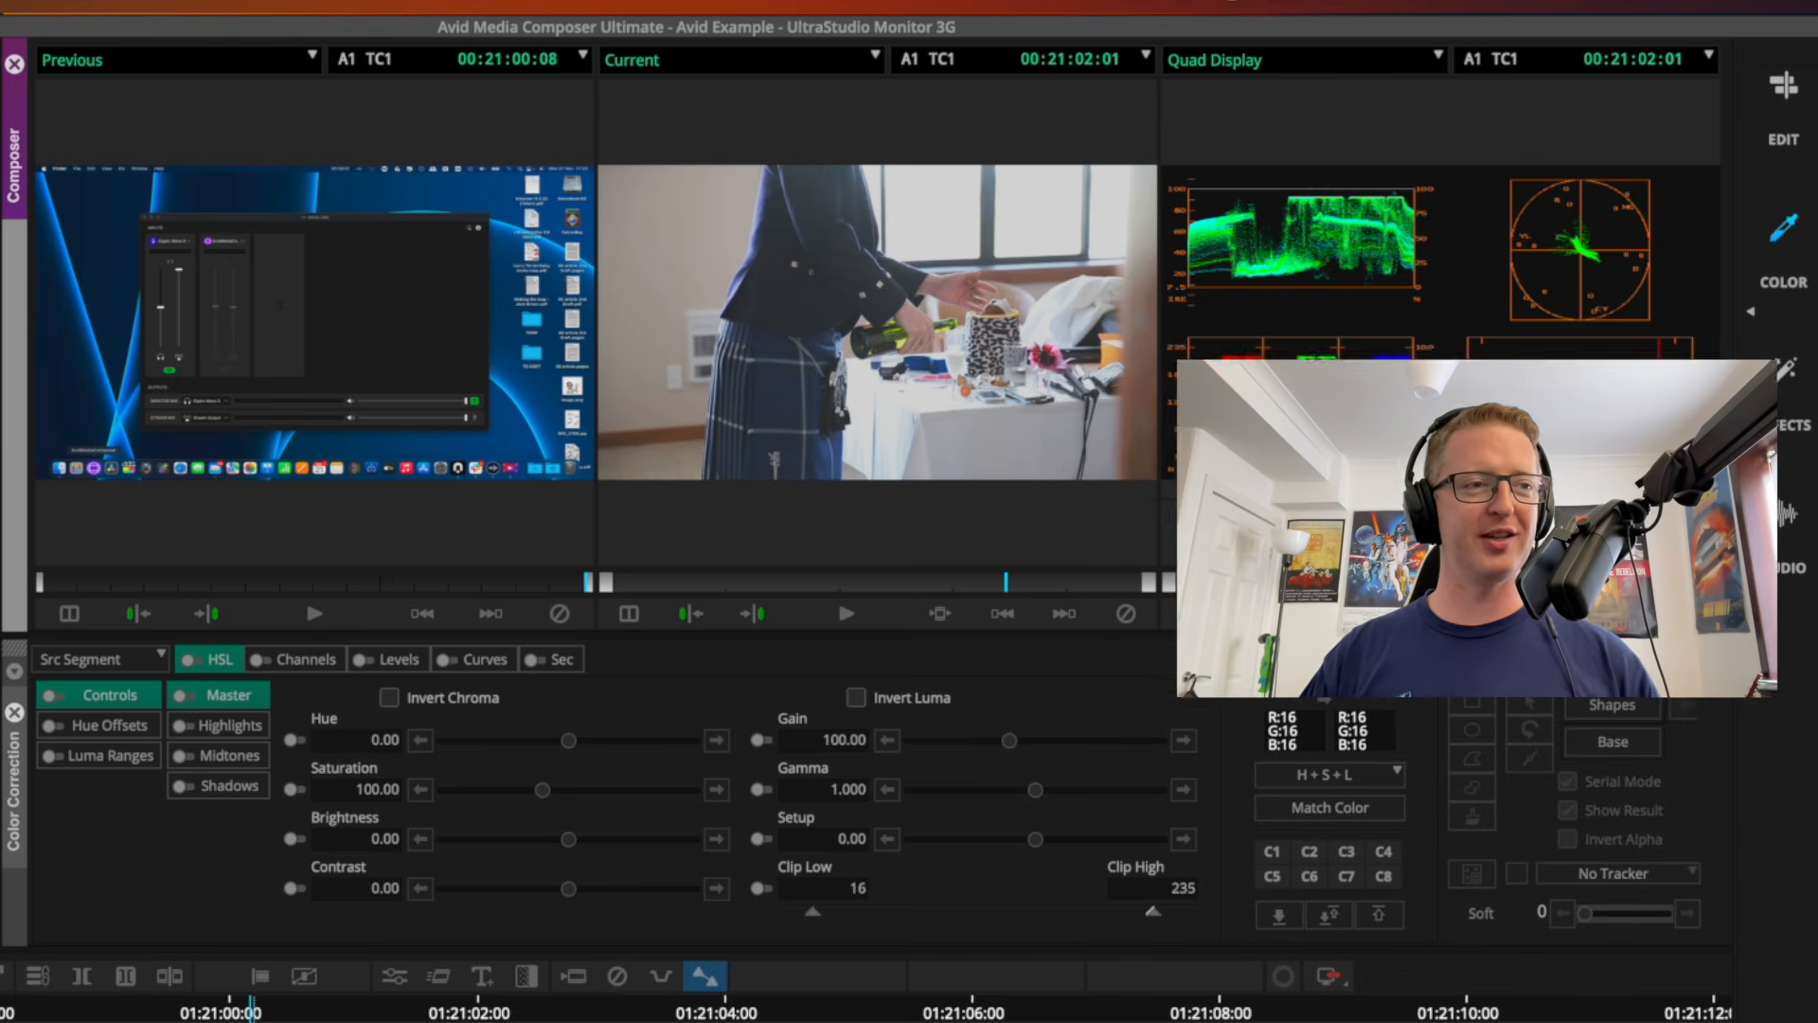
Look through the Channels, Levels, Curves and Sec color correction modes, returning to Curves.
{"action": "left_click", "coordinate": [16, 805]}
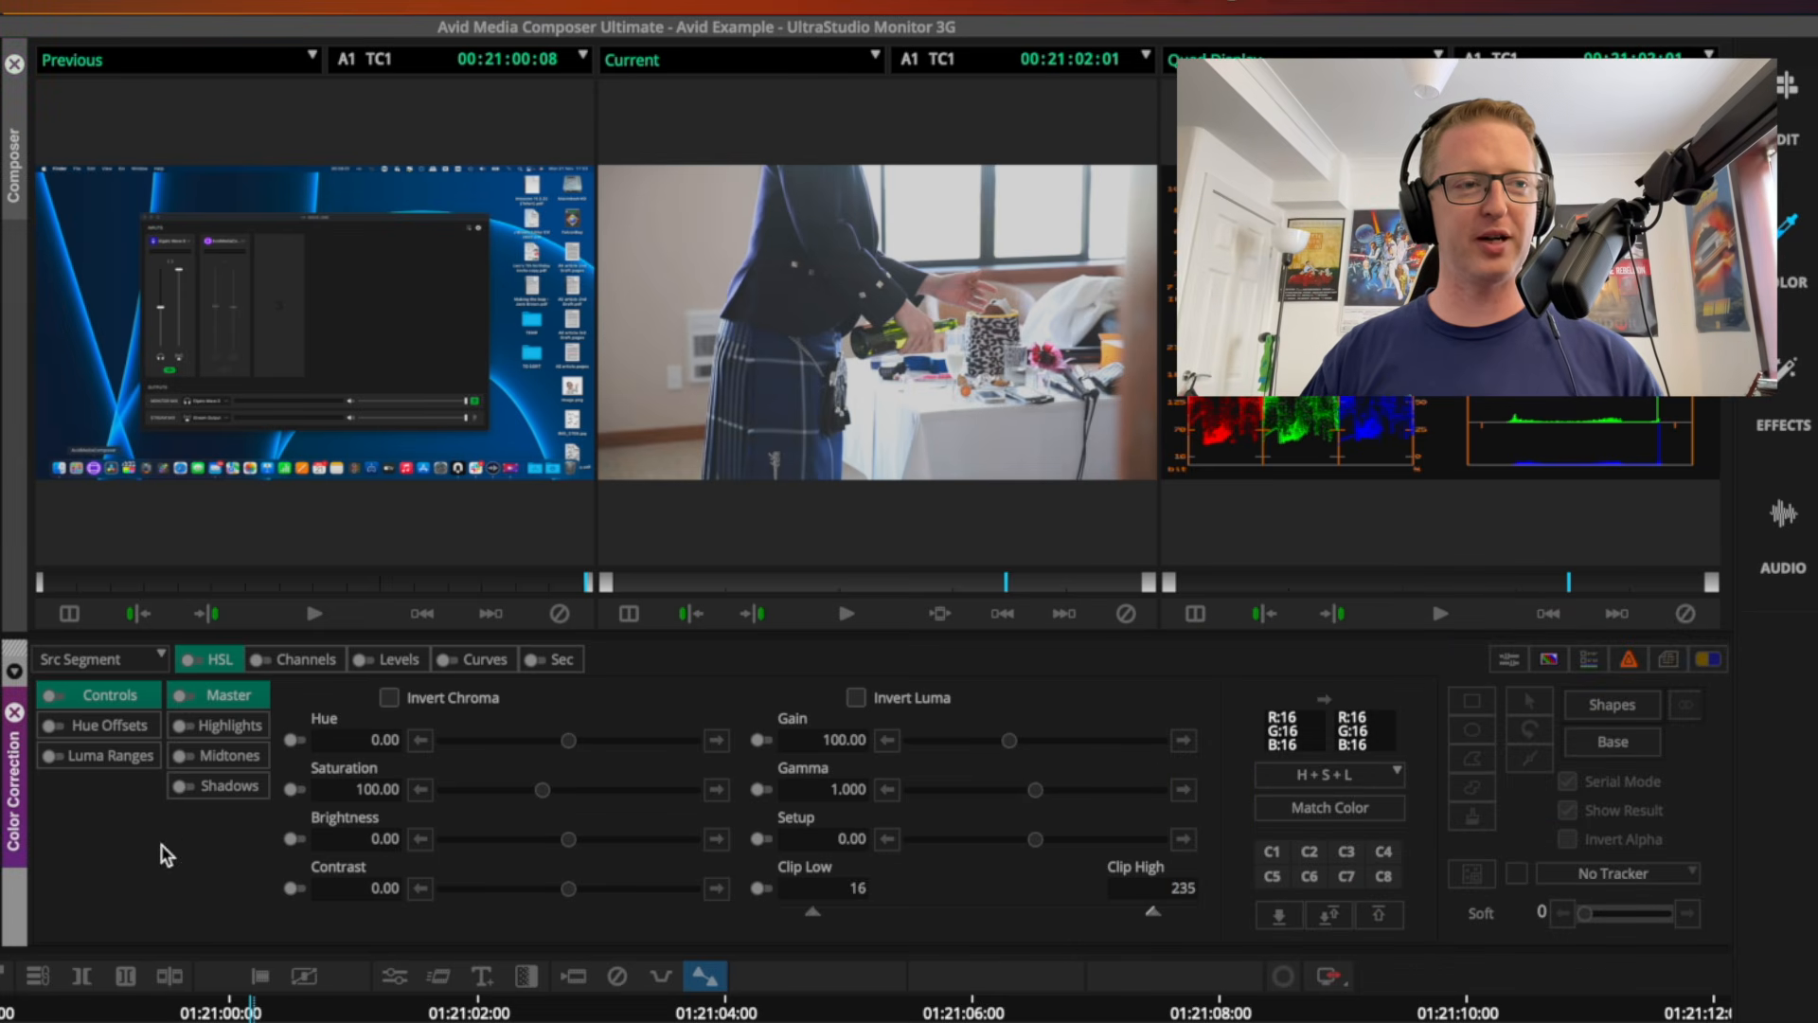
{"action": "left_click", "coordinate": [305, 668]}
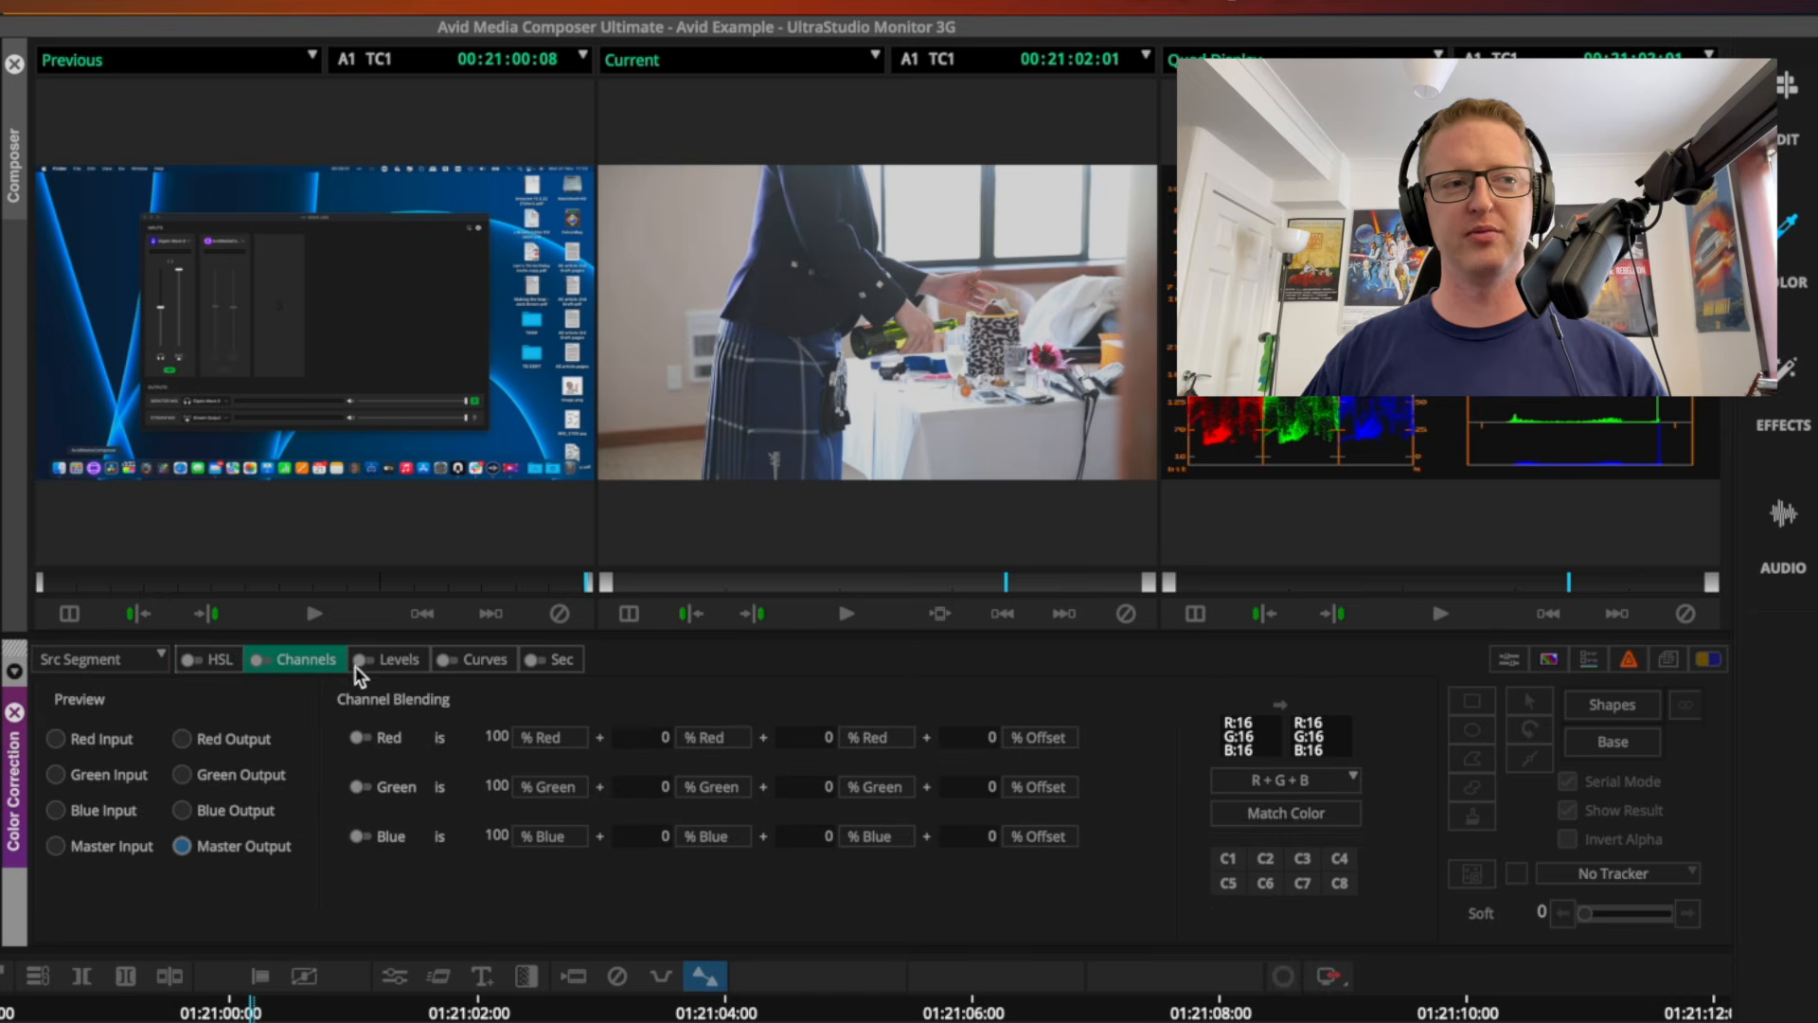
{"action": "left_click", "coordinate": [392, 662]}
{"action": "left_click", "coordinate": [481, 663]}
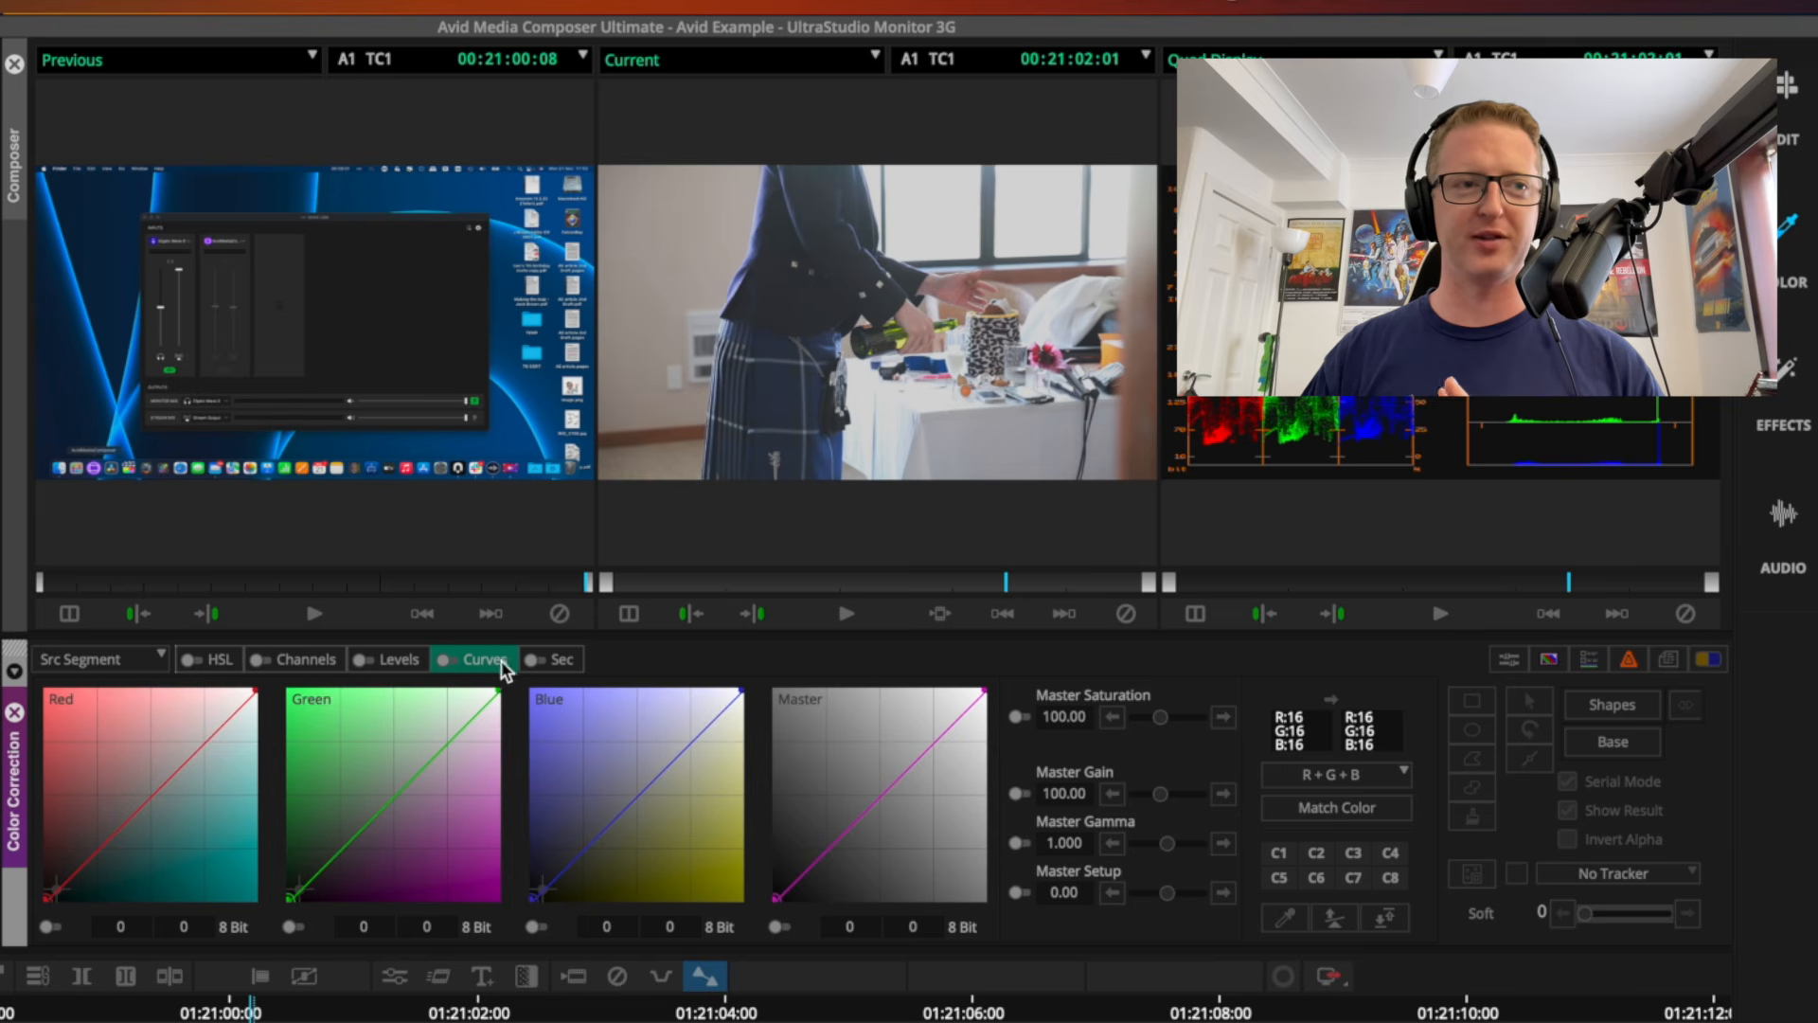
{"action": "left_click", "coordinate": [564, 663]}
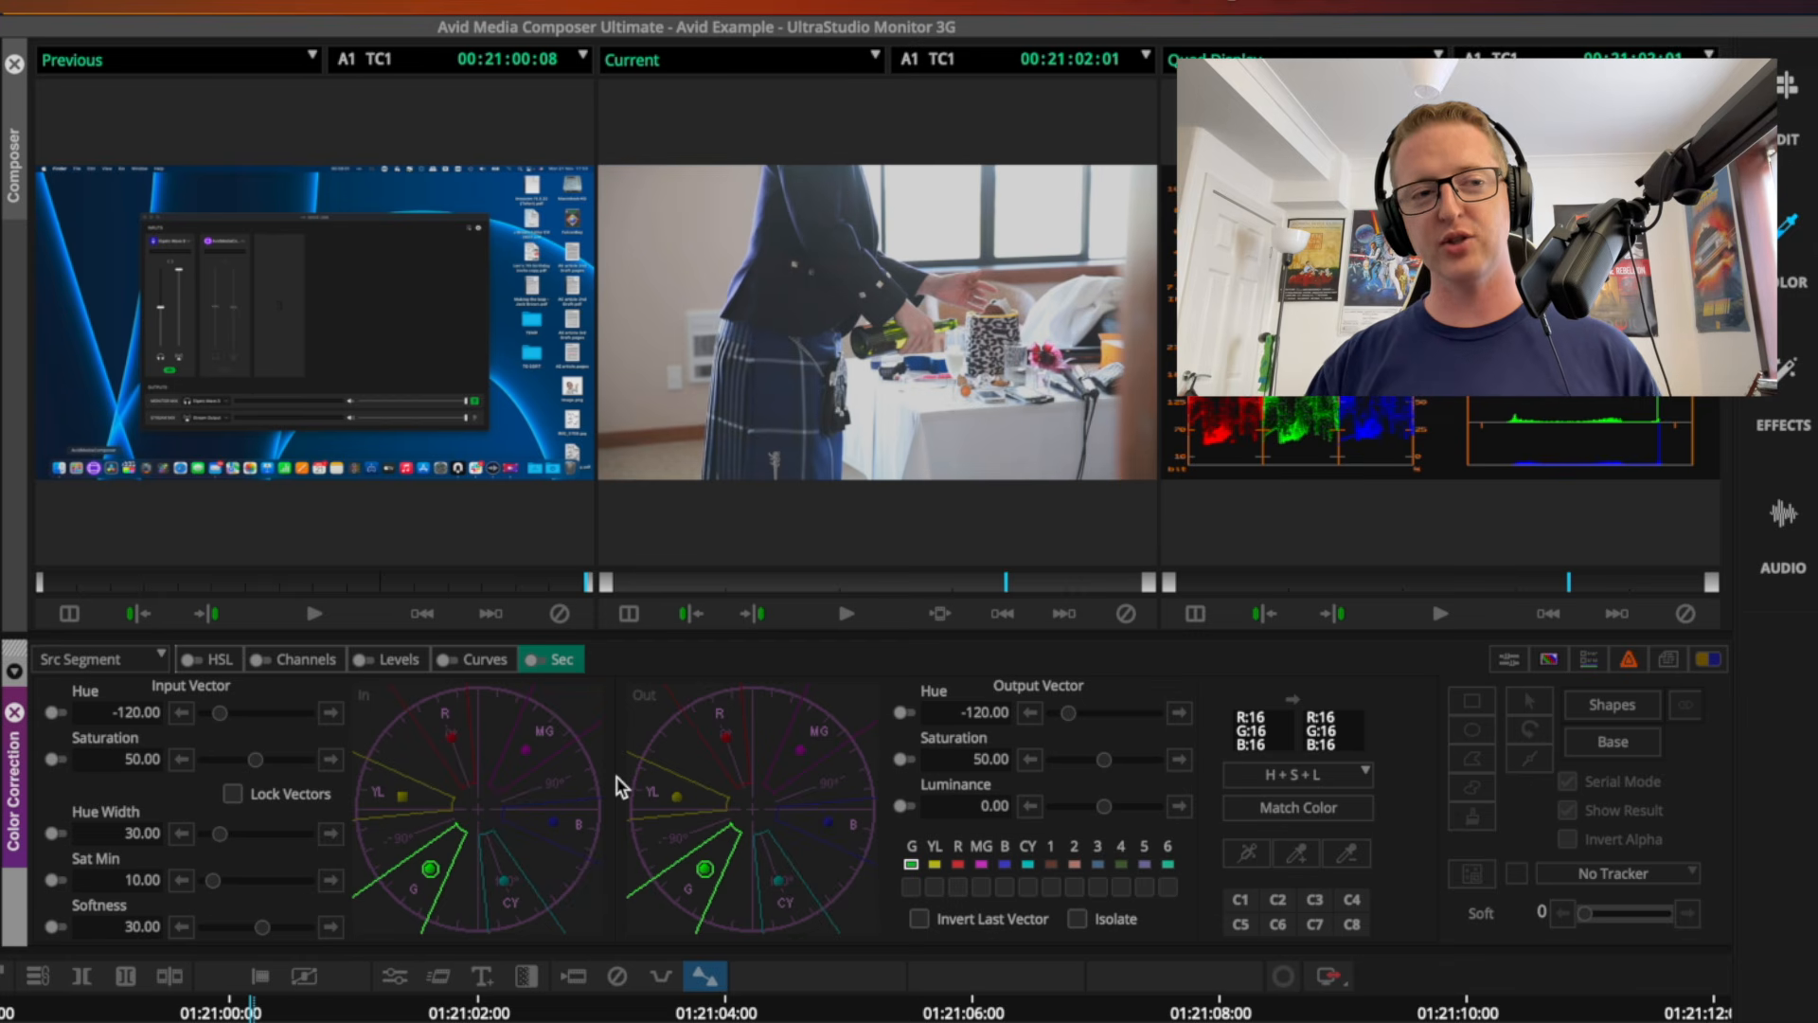
{"action": "left_click", "coordinate": [497, 663]}
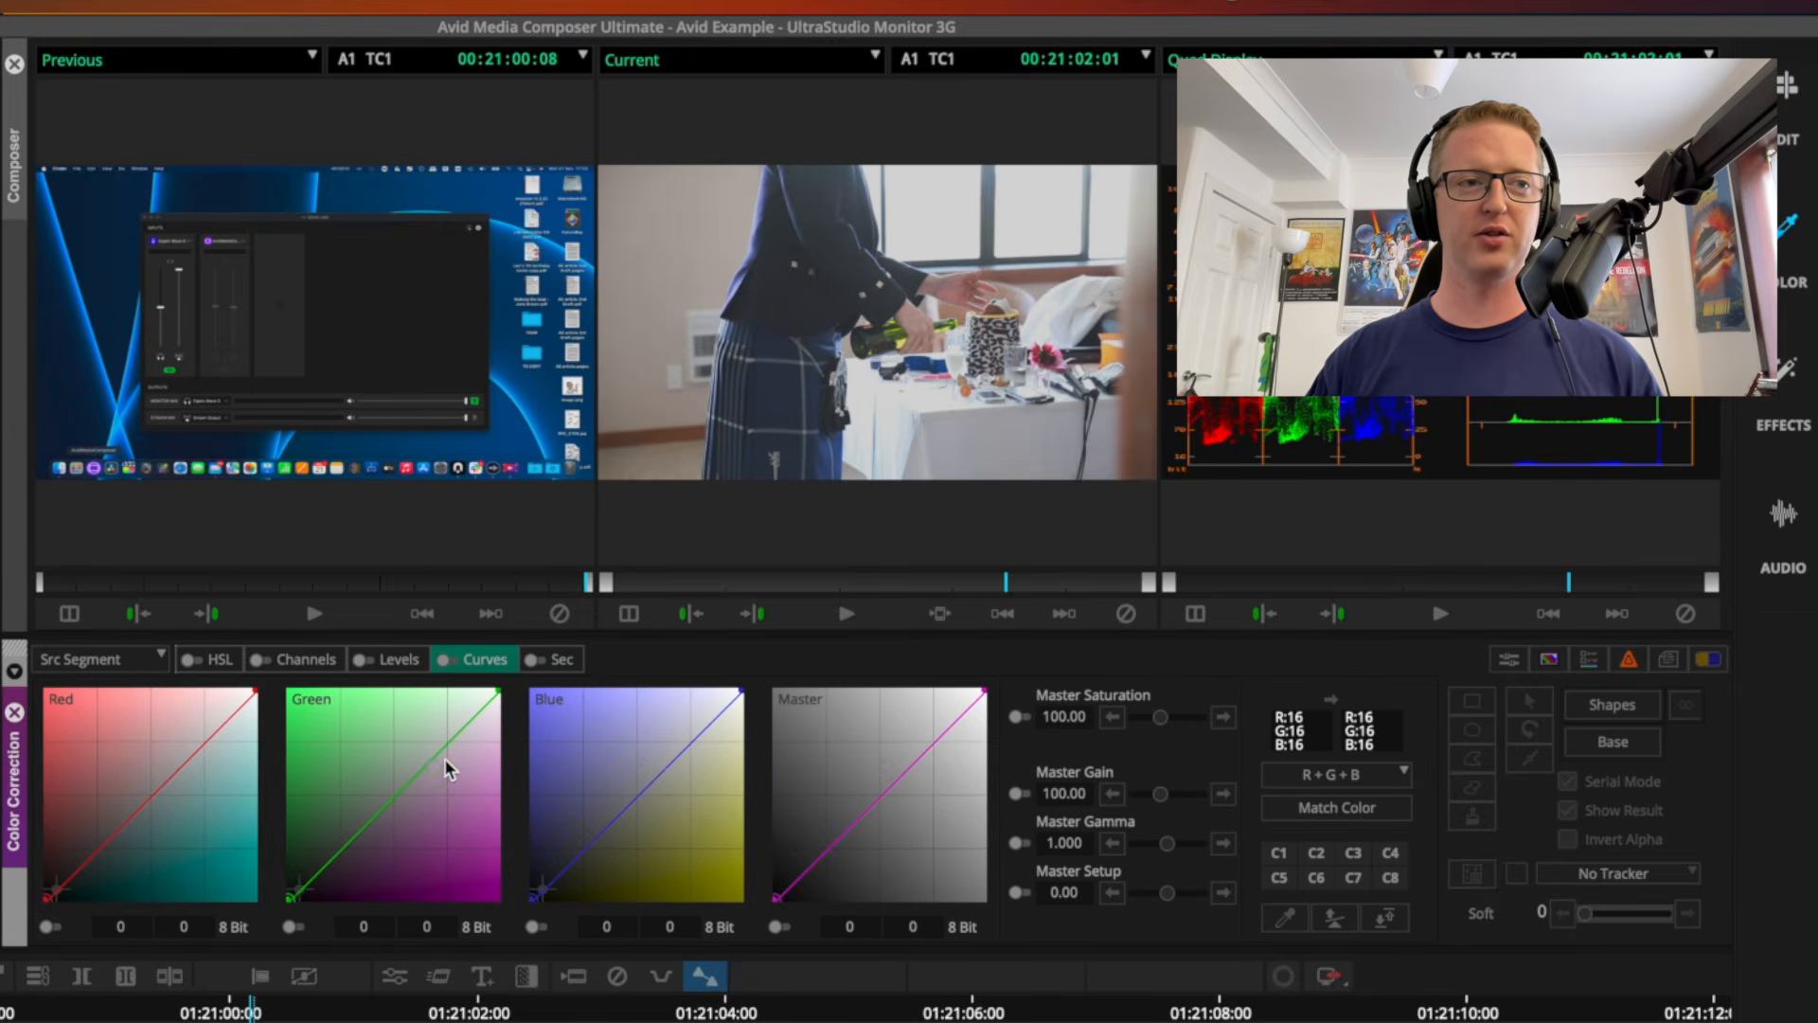
At sequence position 01:21:00:00, darken the shot by pulling a Master curve point to 177, 116, and try a Blue curve point, deleting it.
{"action": "left_click", "coordinate": [231, 1012]}
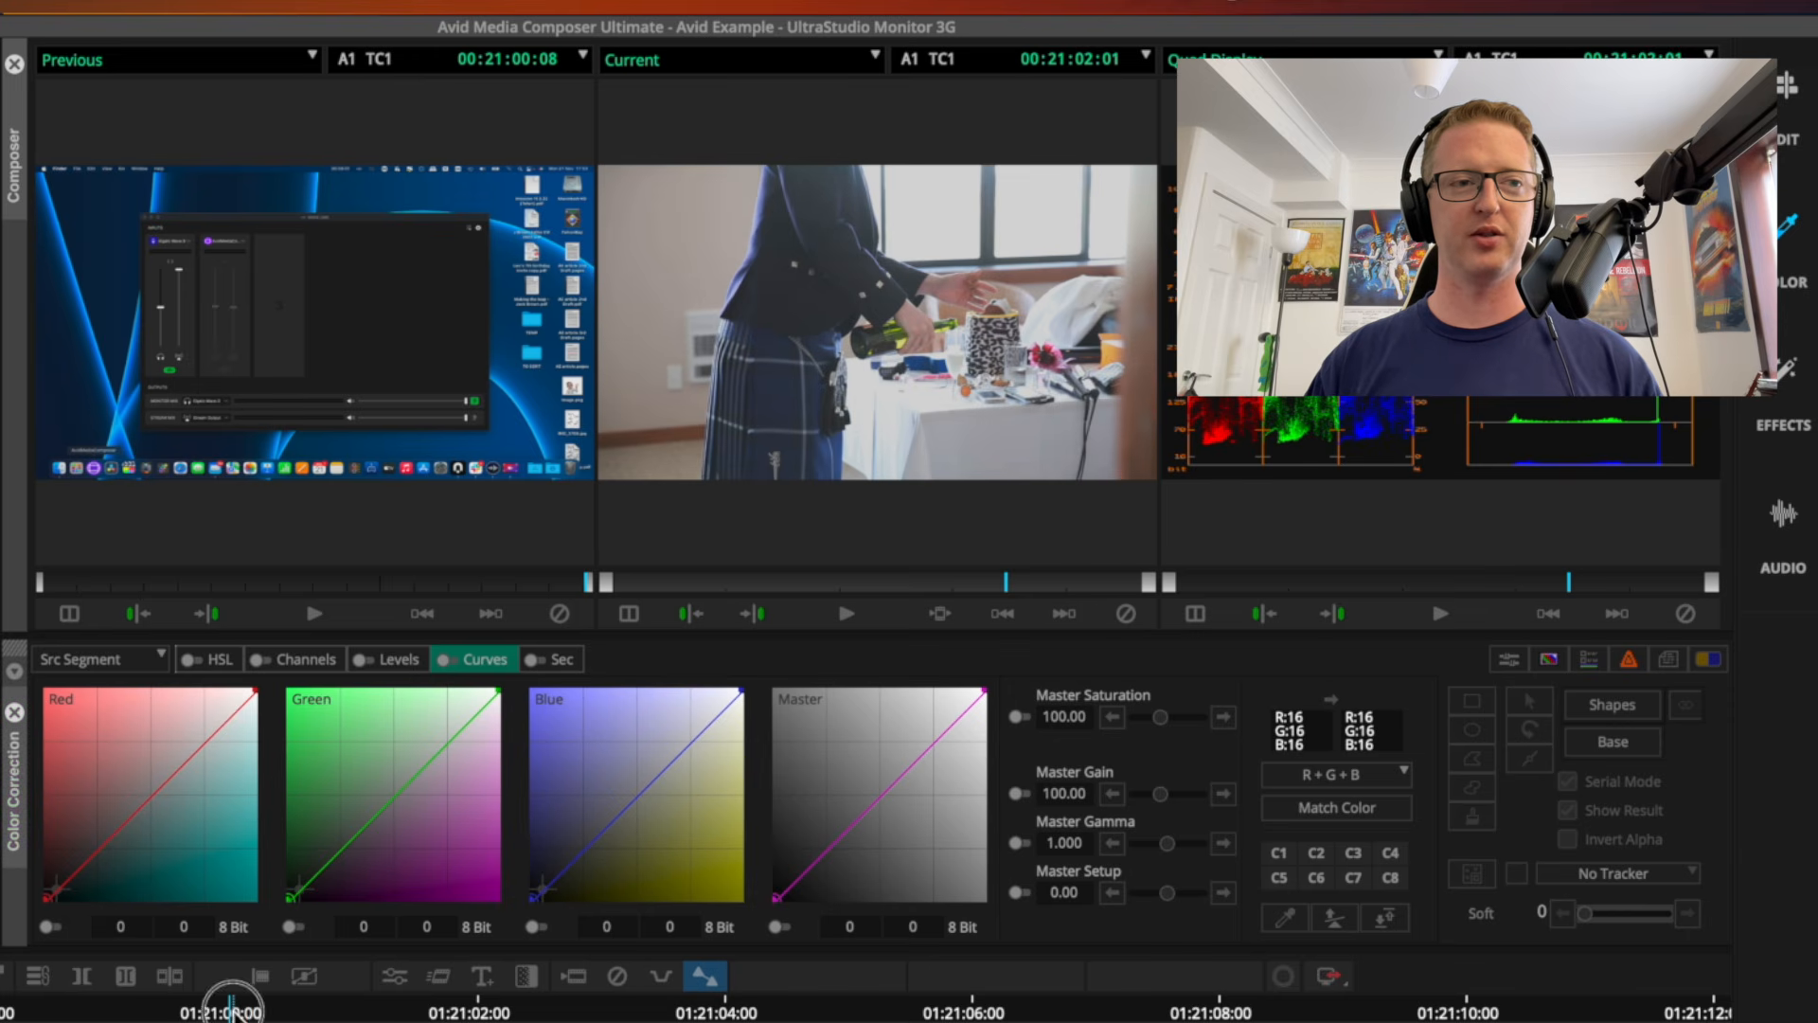
{"action": "mouse_move", "coordinate": [890, 791]}
{"action": "left_mouse_down"}
{"action": "mouse_move", "coordinate": [926, 824]}
{"action": "mouse_move", "coordinate": [861, 769]}
{"action": "mouse_move", "coordinate": [922, 804]}
{"action": "left_mouse_up"}
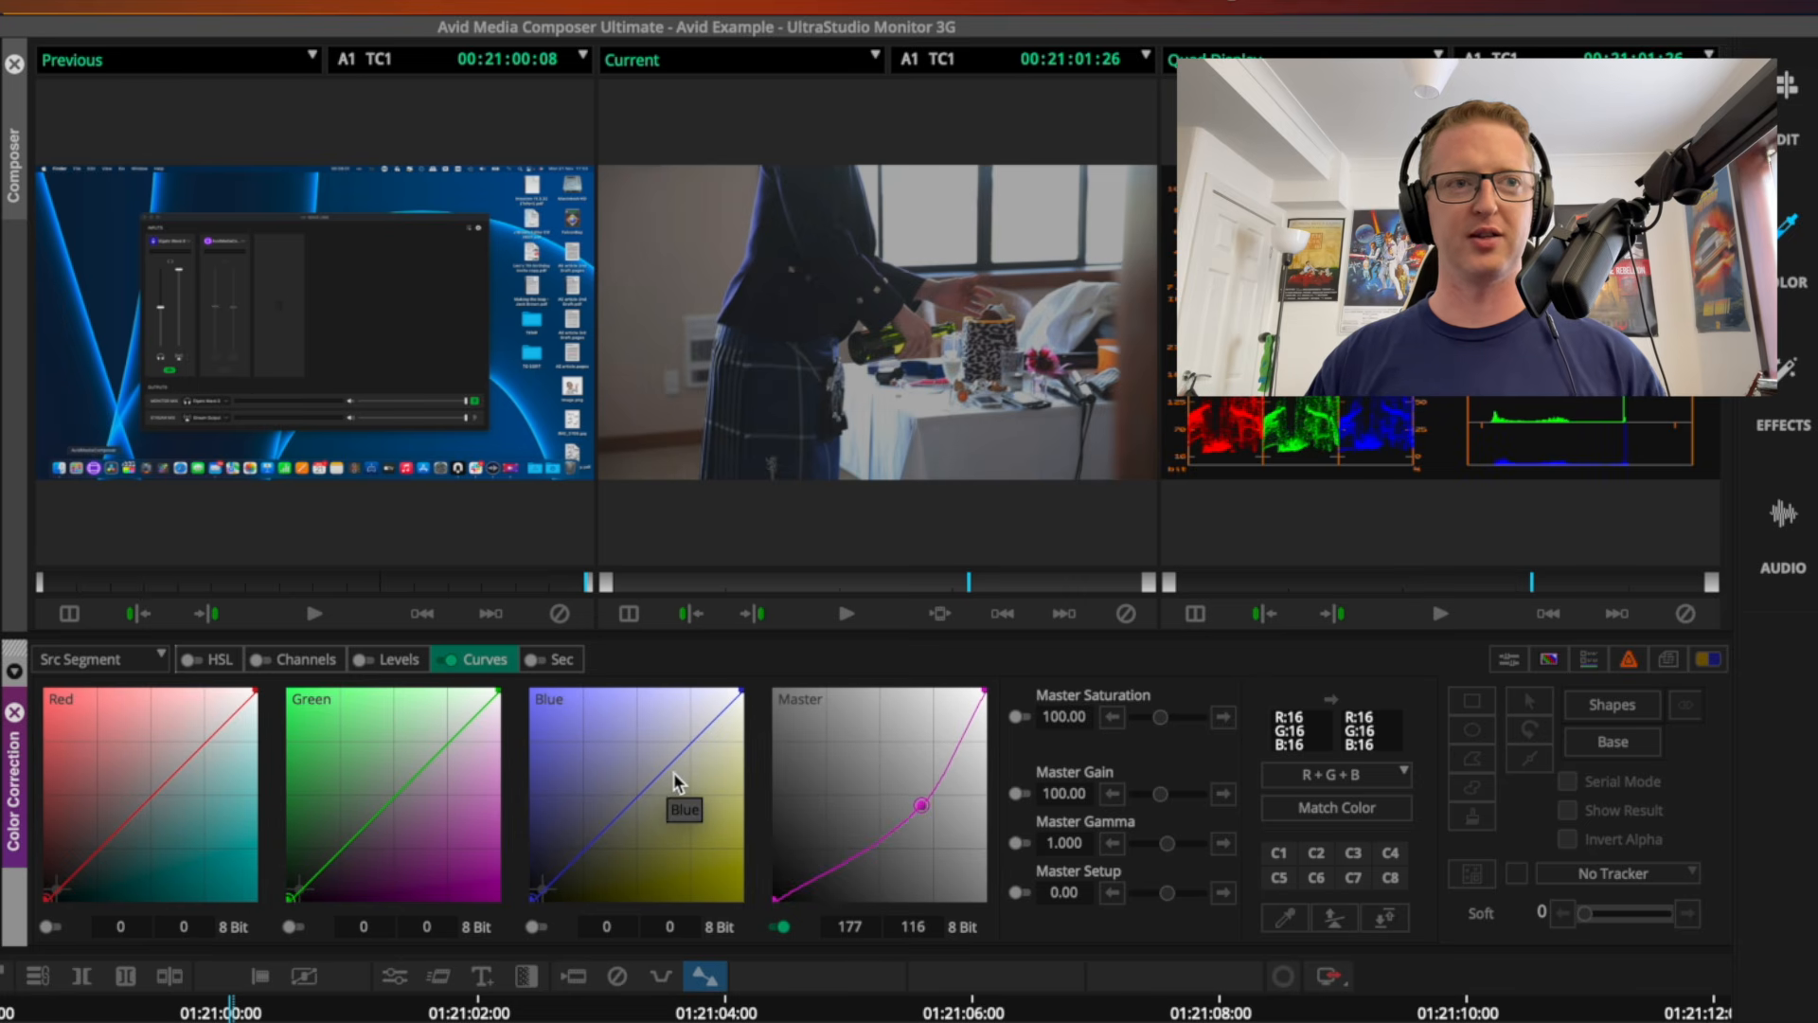
{"action": "mouse_move", "coordinate": [666, 782]}
{"action": "left_mouse_down"}
{"action": "mouse_move", "coordinate": [638, 749]}
{"action": "mouse_move", "coordinate": [660, 767]}
{"action": "left_mouse_up"}
{"action": "key", "text": "Delete"}
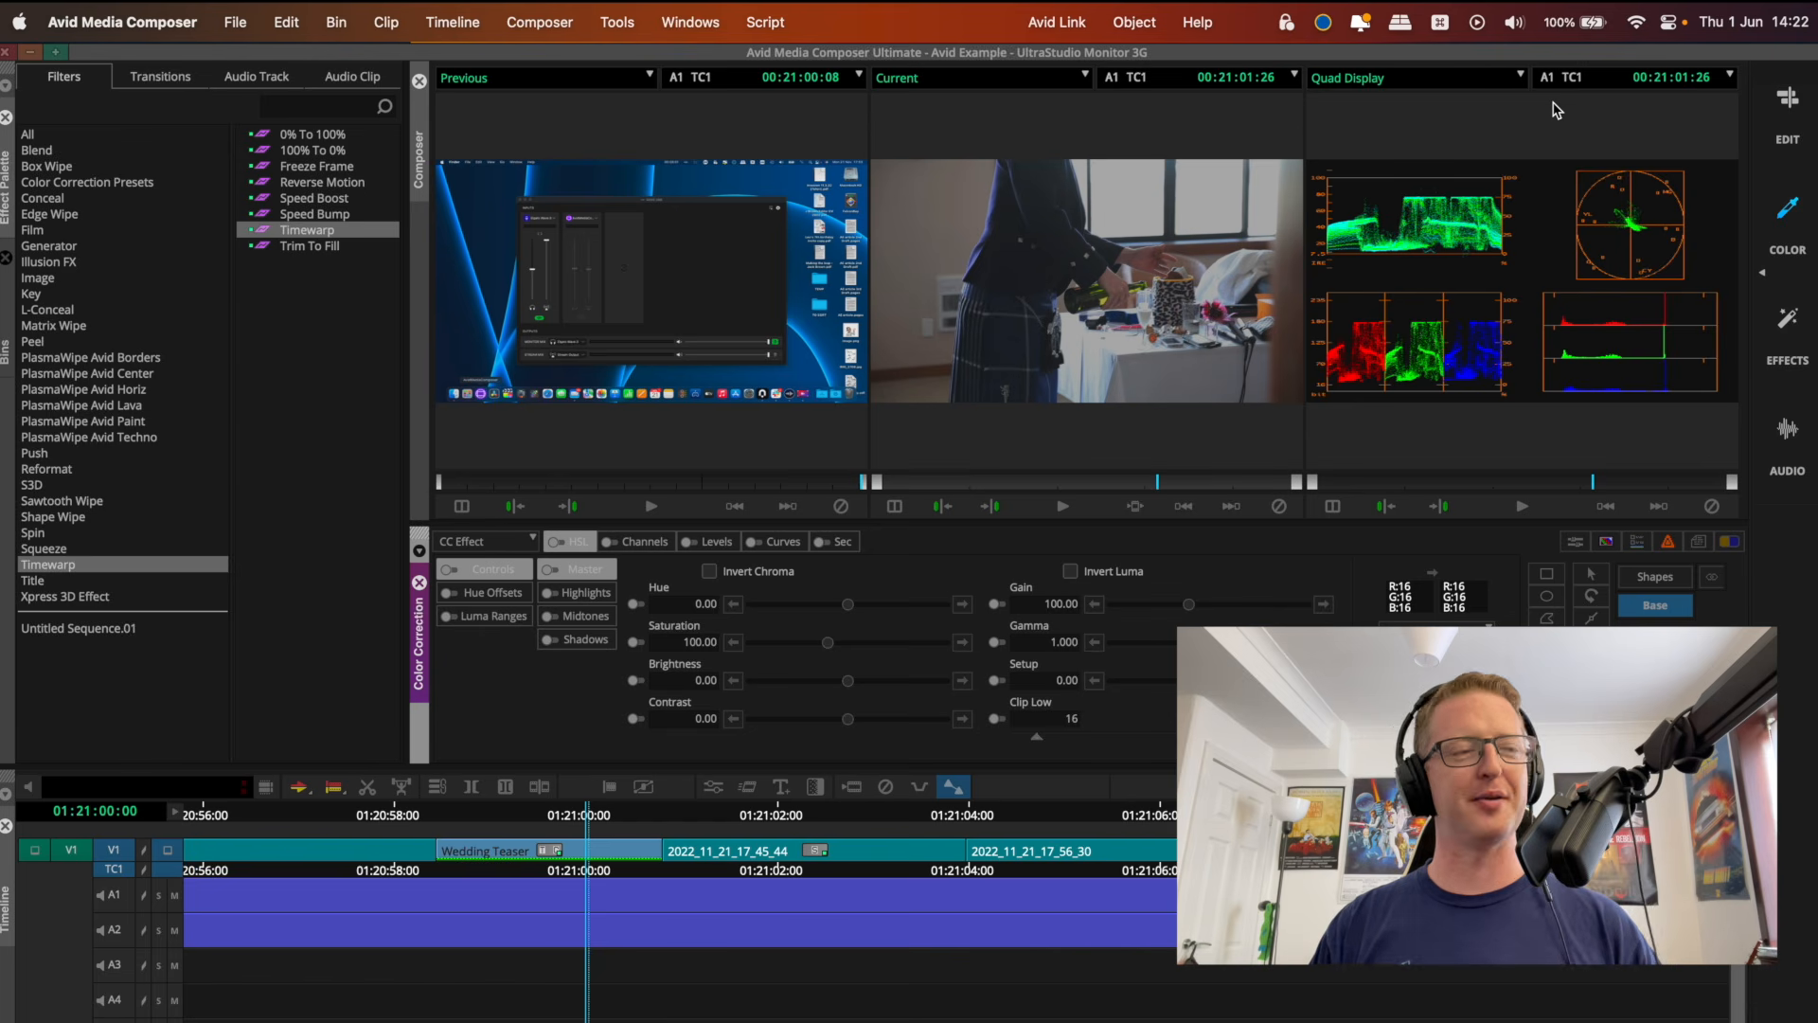
Return to the Edit workspace and create a new workspace from it named Avid Basics.
{"action": "left_click", "coordinate": [1788, 133]}
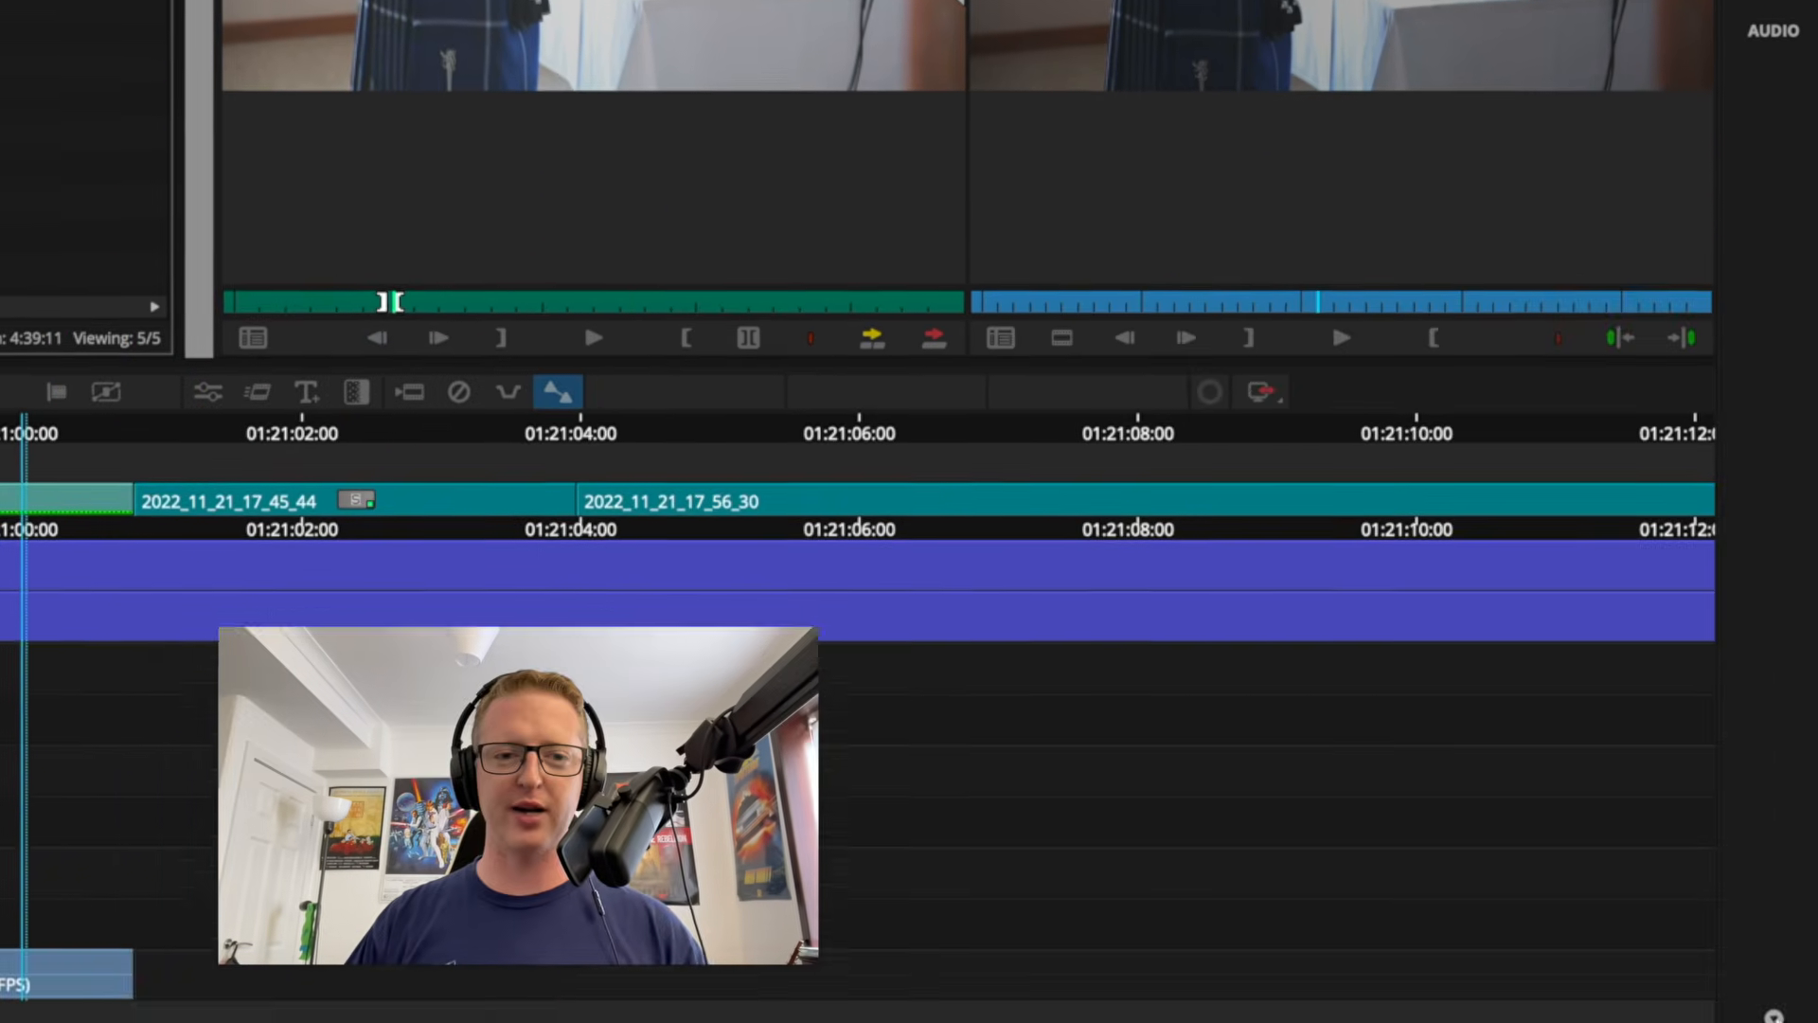
{"action": "left_click", "coordinate": [1773, 1016]}
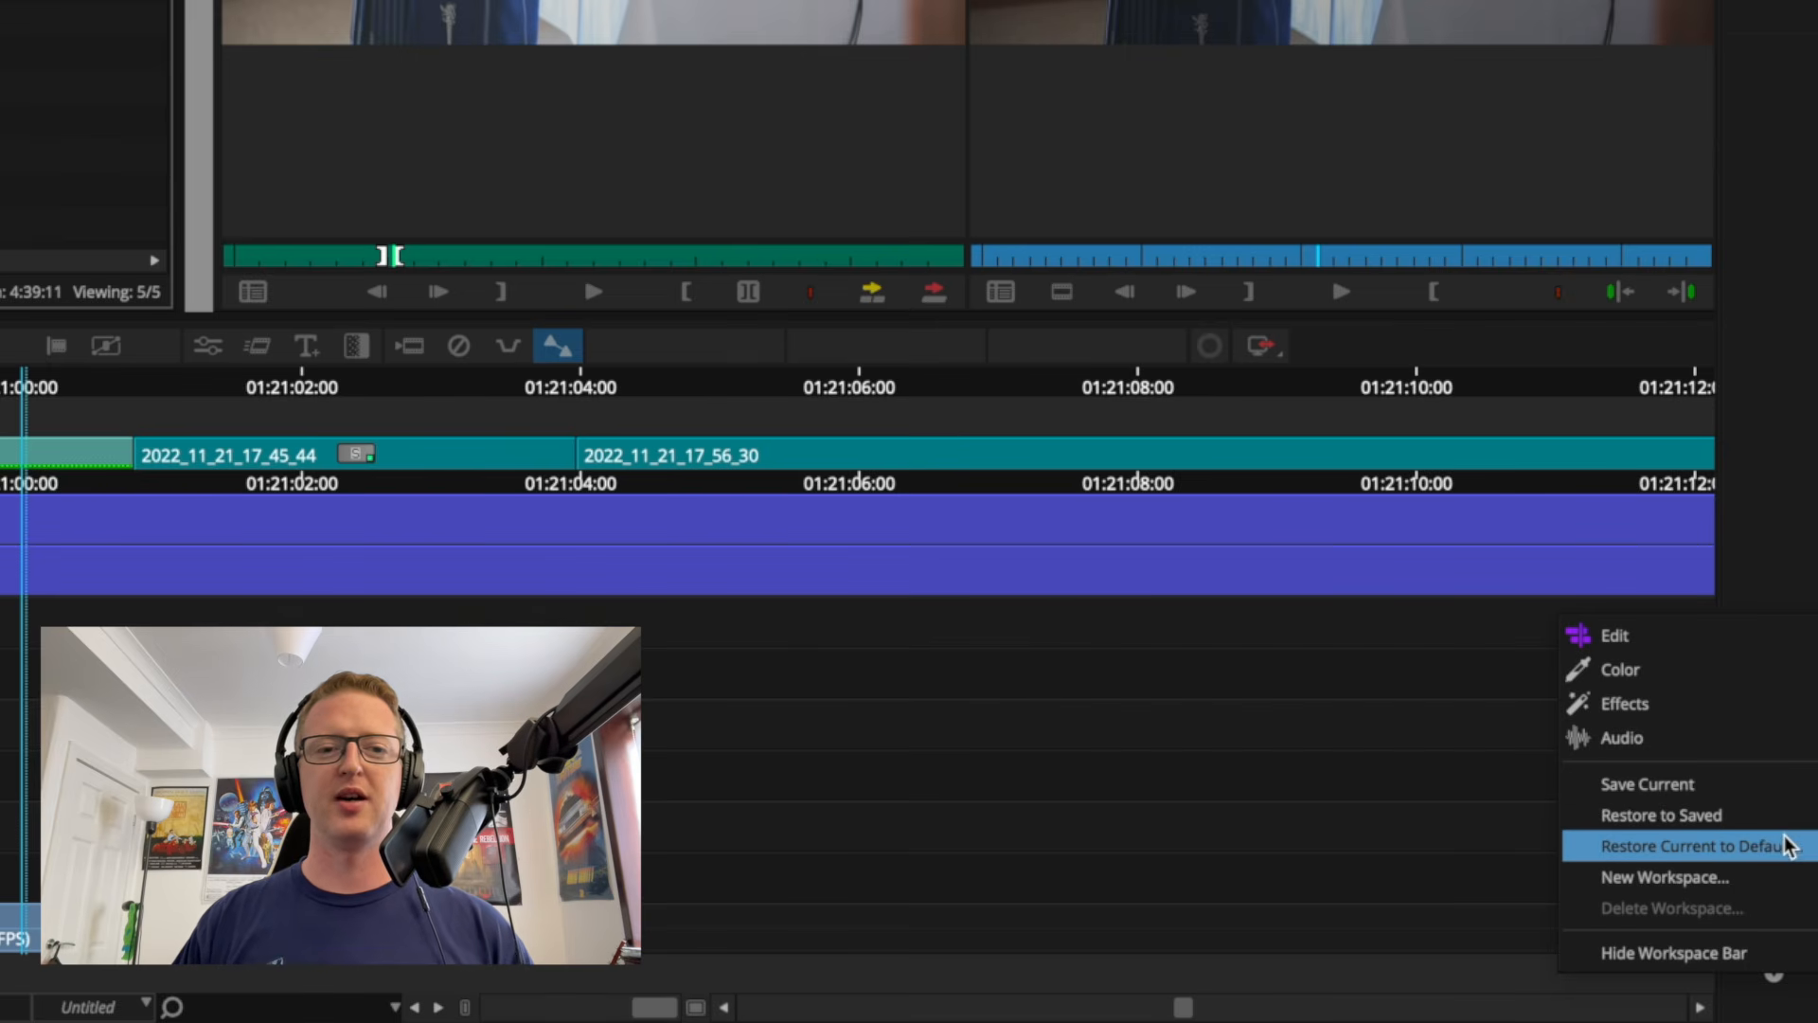
{"action": "left_click", "coordinate": [1782, 888]}
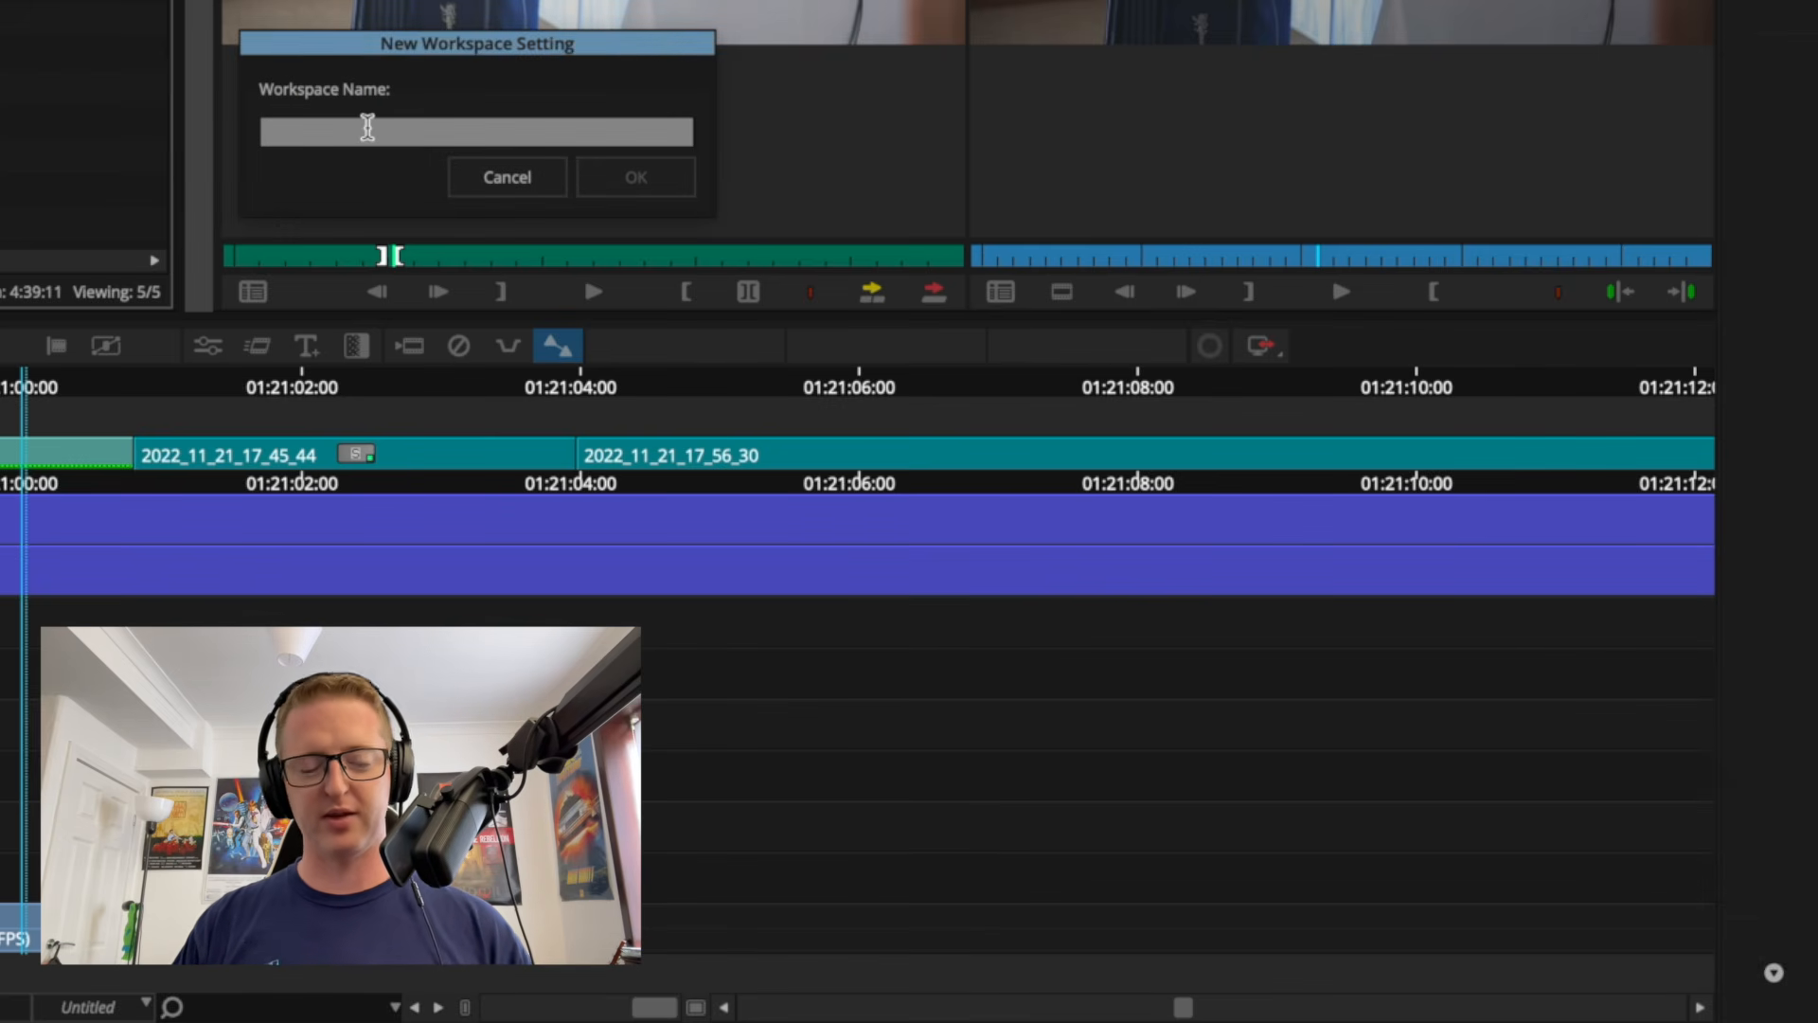
{"action": "type", "text": "Avid B"}
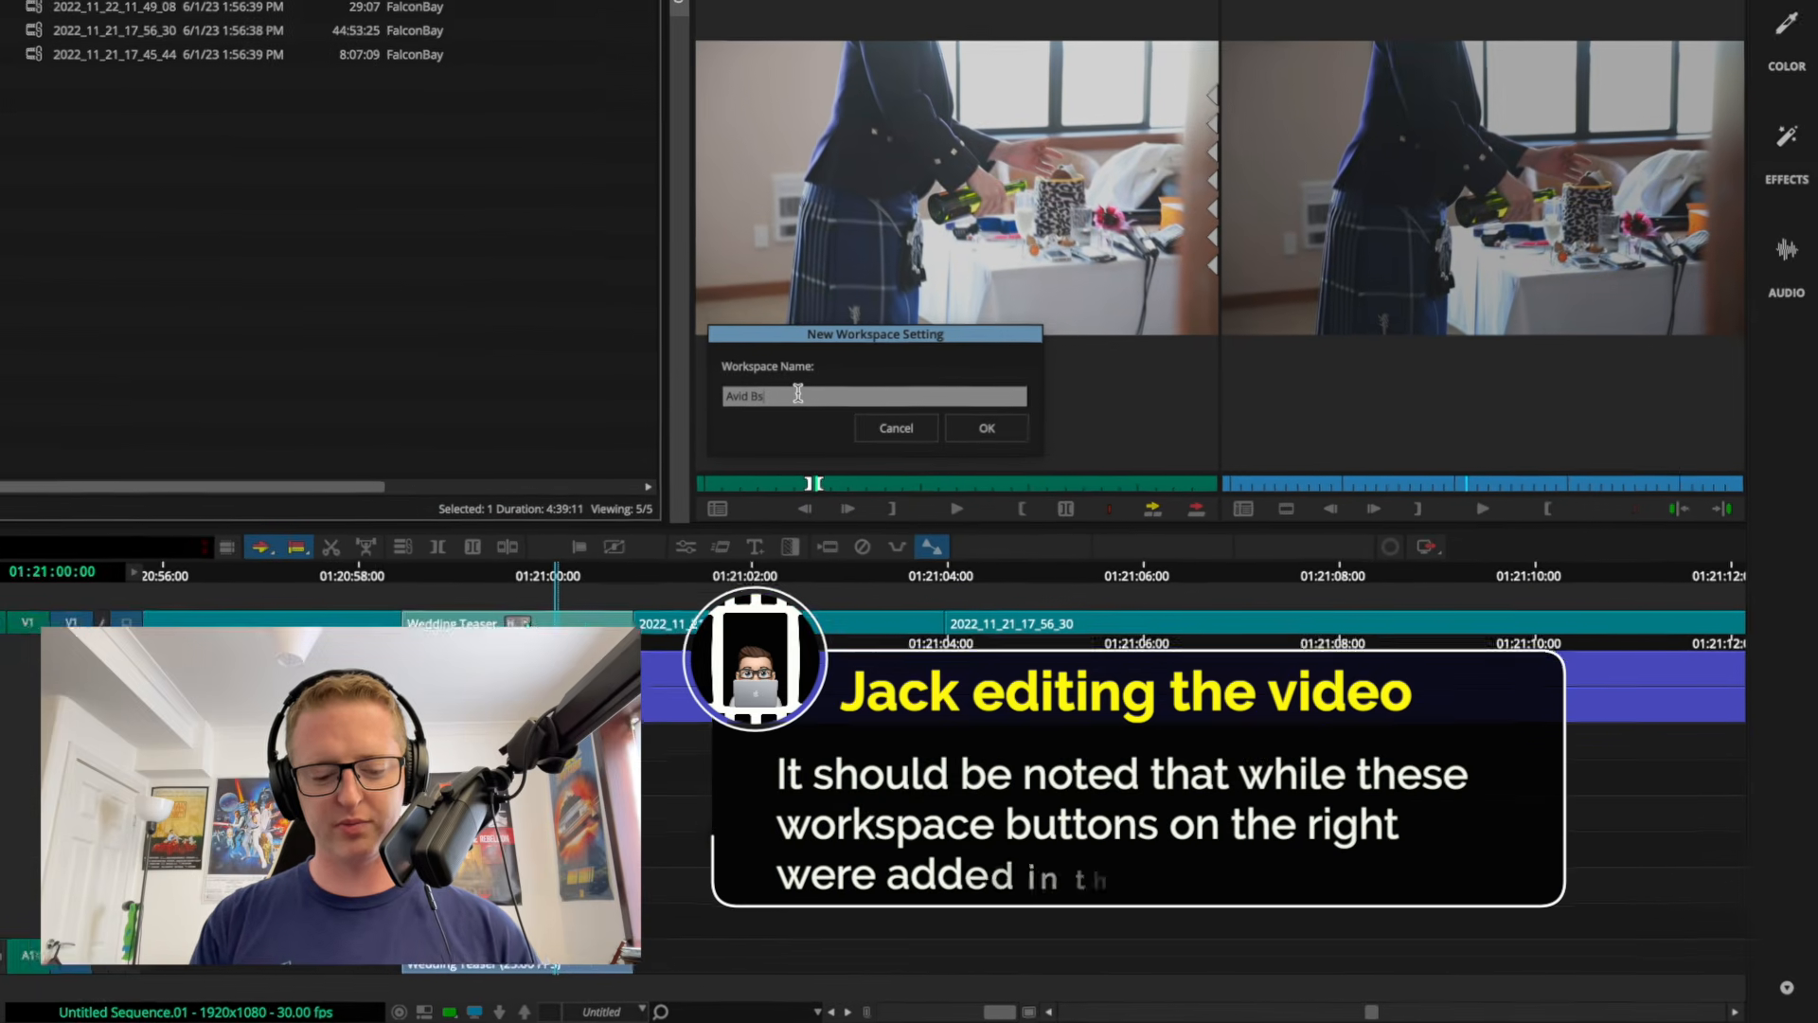
{"action": "type", "text": "as"}
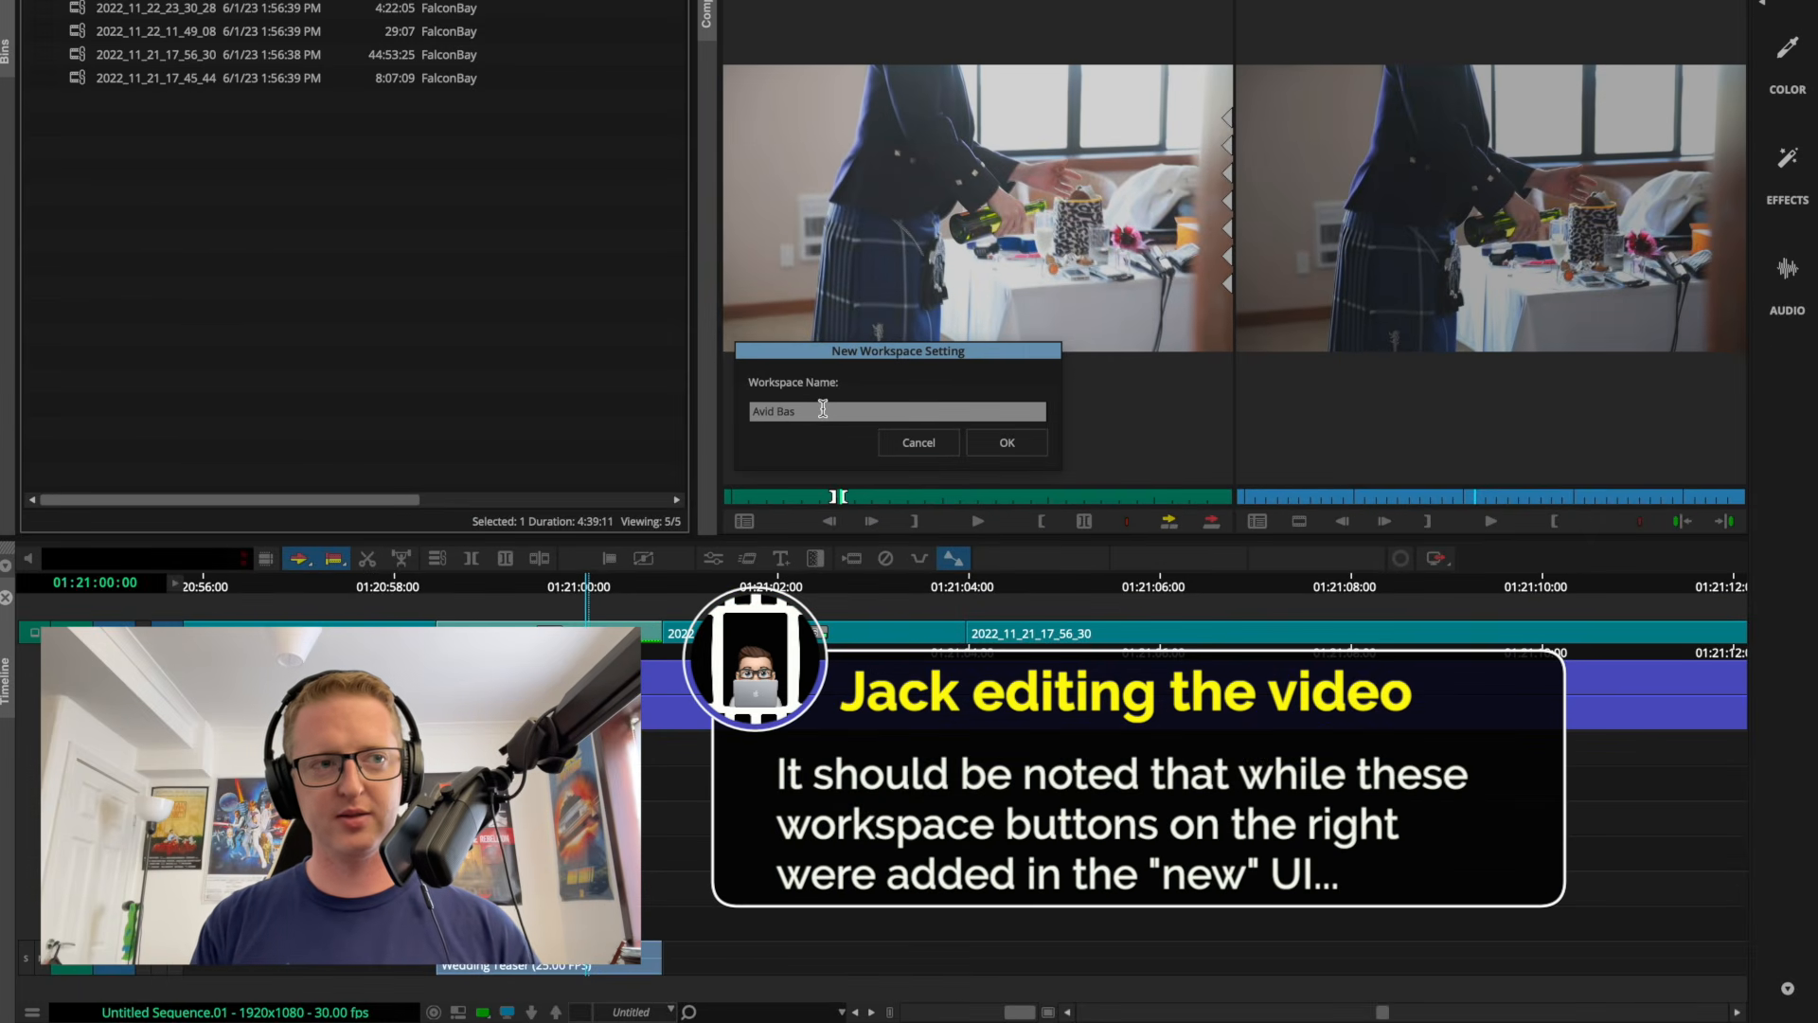
{"action": "type", "text": "ics"}
{"action": "left_click", "coordinate": [1008, 445]}
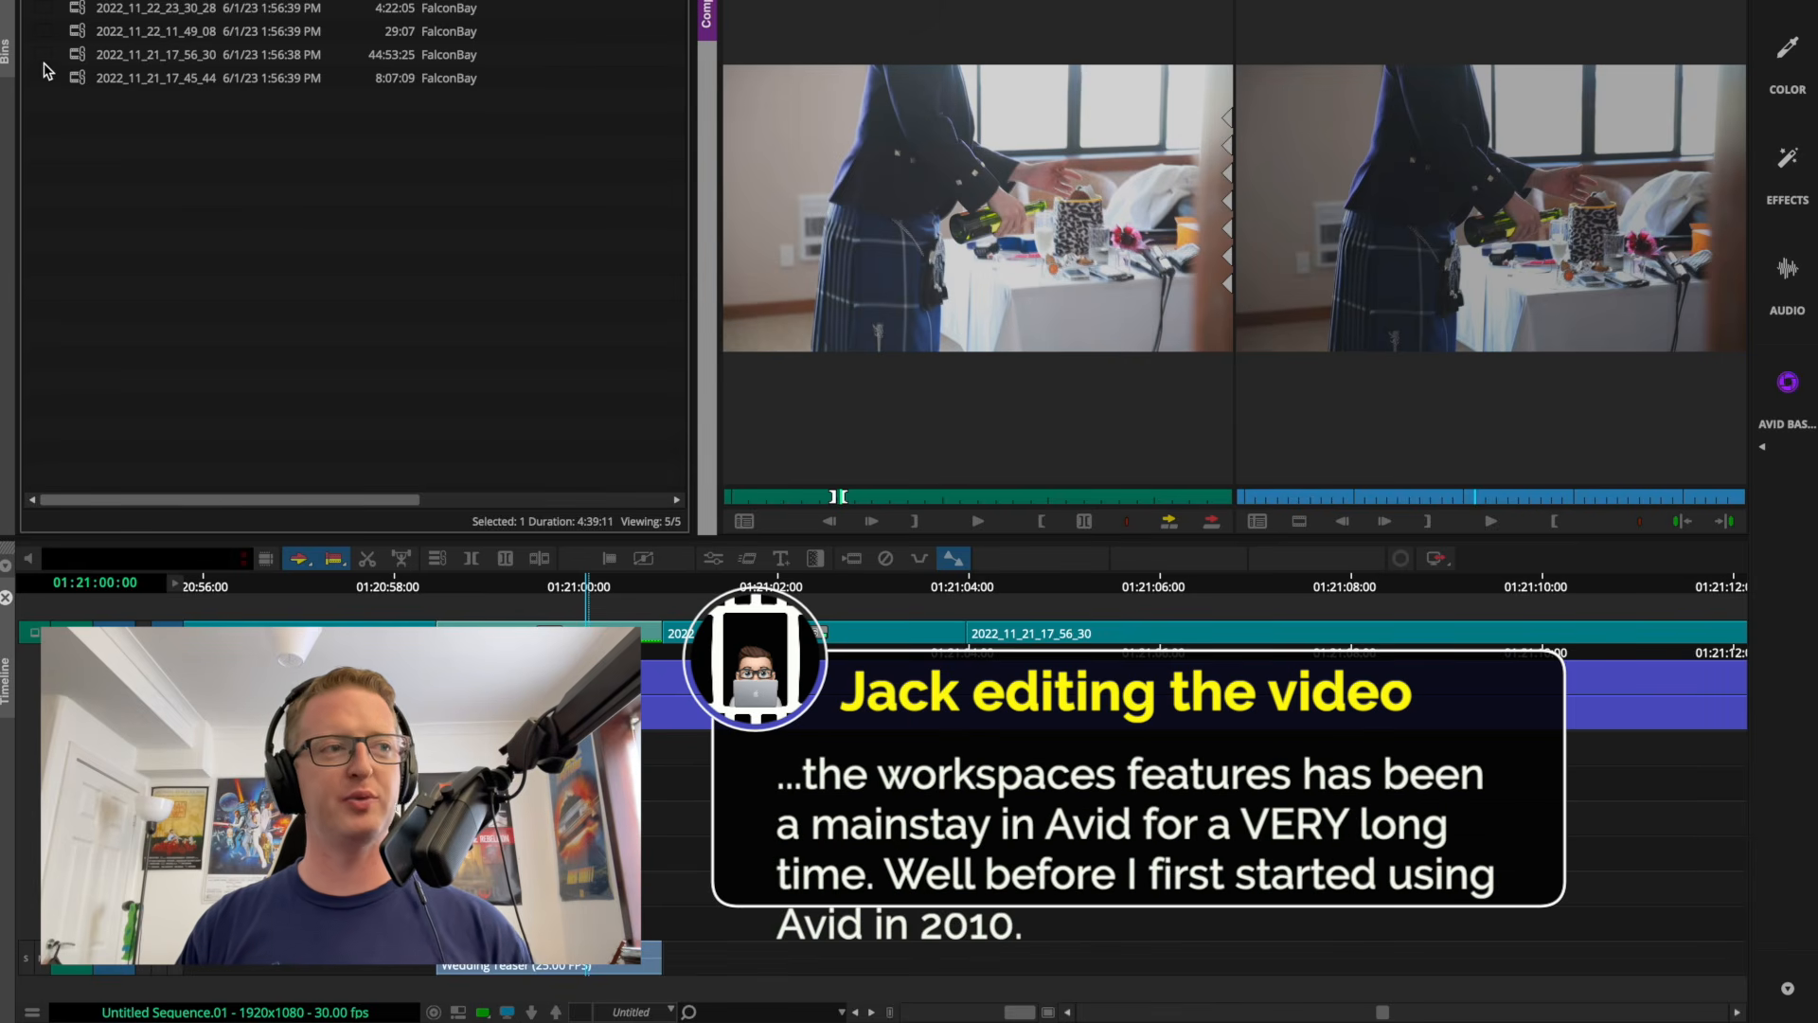
Dock the Bins and Composer together in one tabbed group and switch between them, ending on the Composer.
{"action": "left_click", "coordinate": [133, 161]}
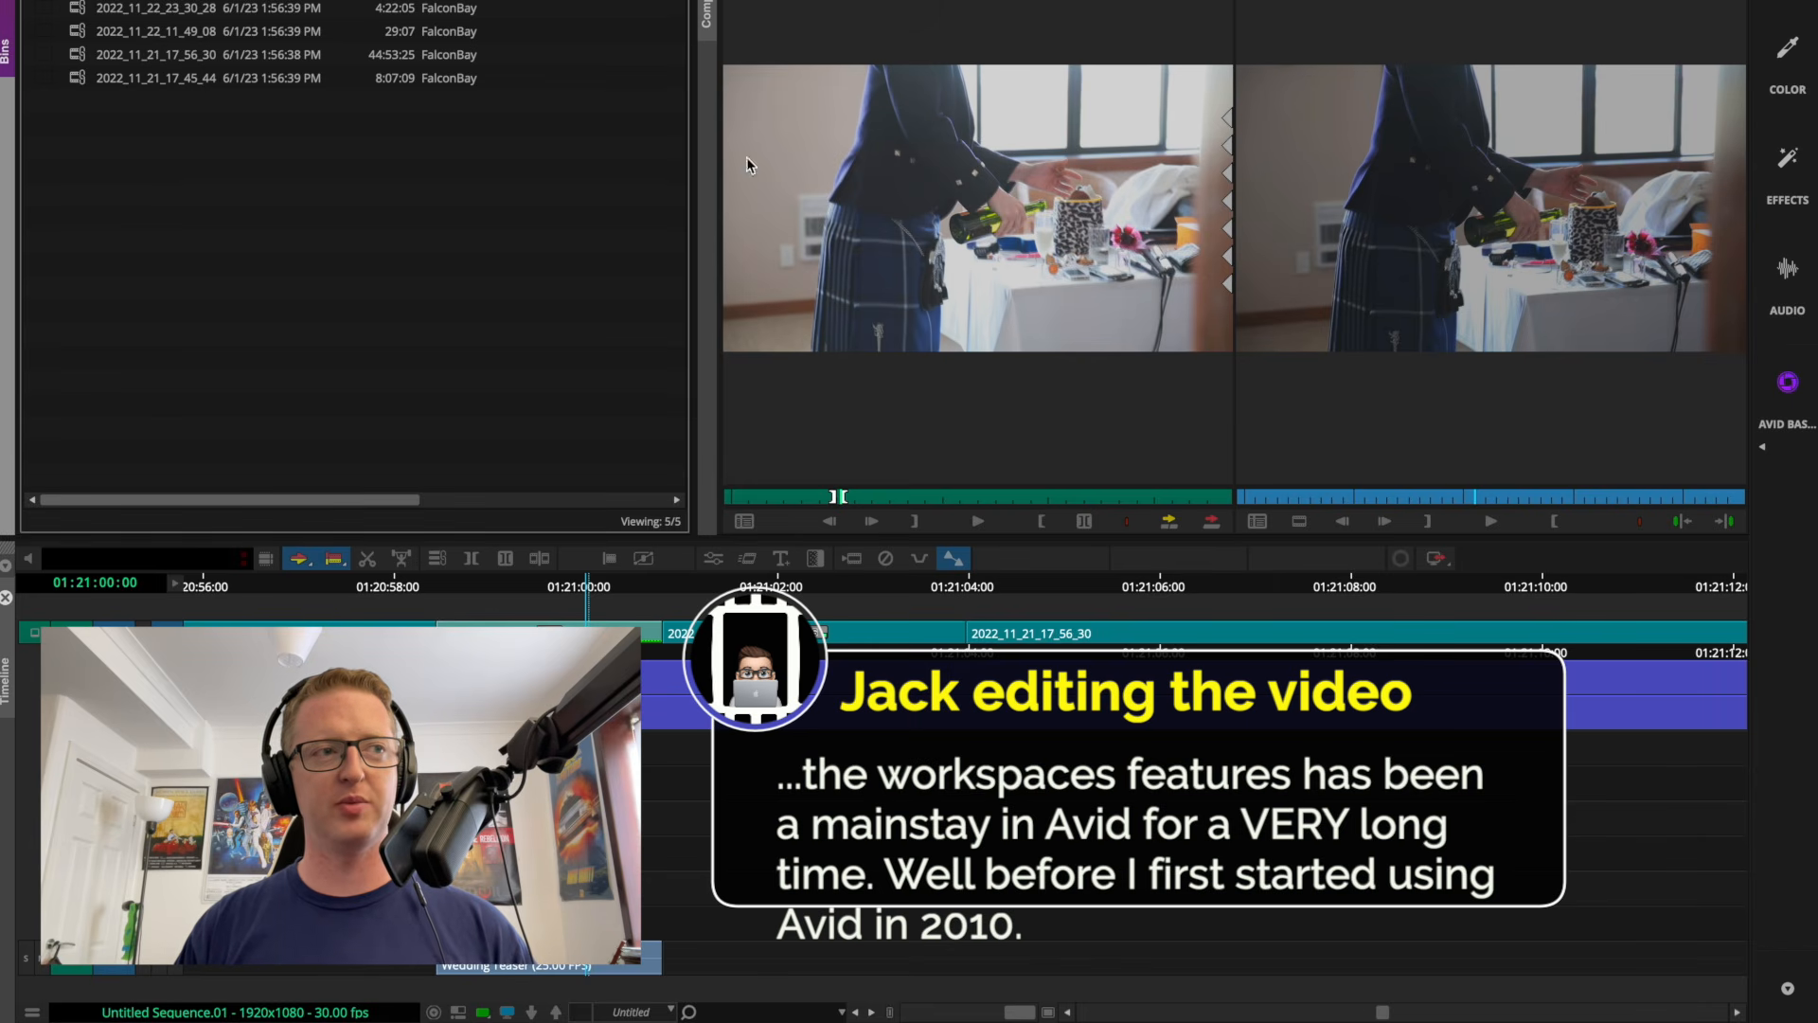
{"action": "left_click_drag", "start_coordinate": [7, 47], "coordinate": [705, 130]}
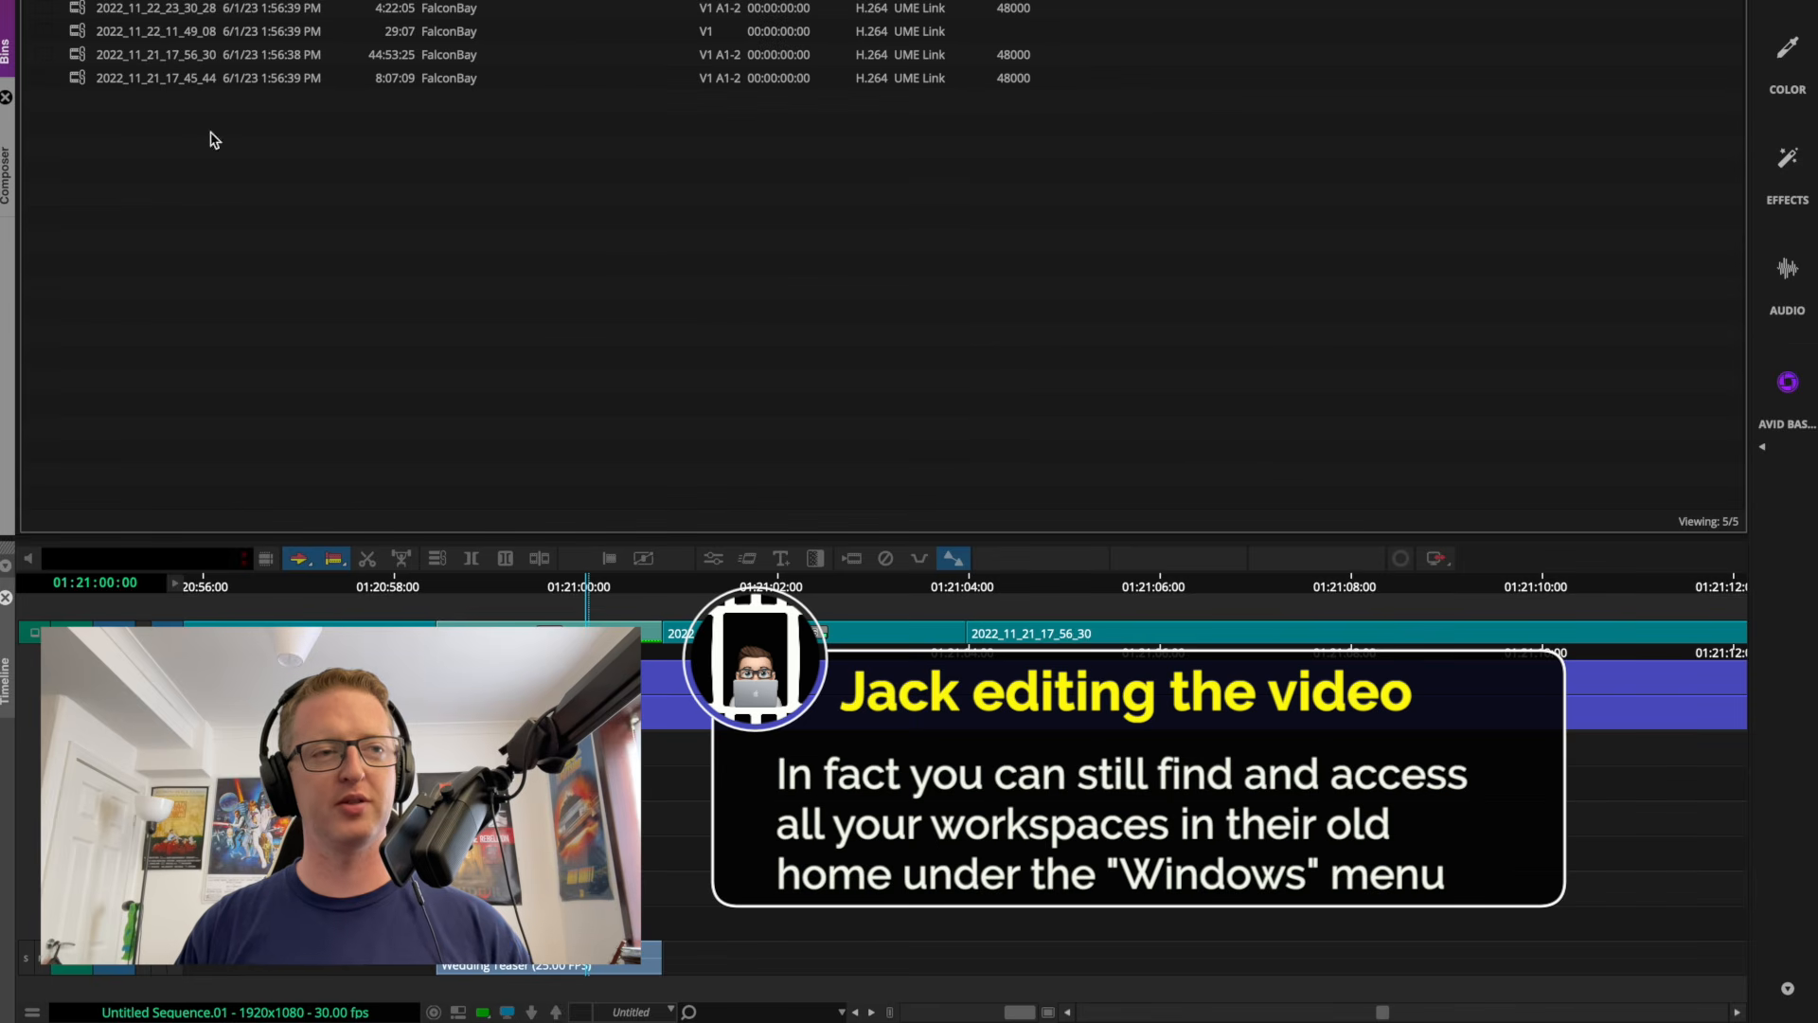
{"action": "left_click", "coordinate": [12, 178]}
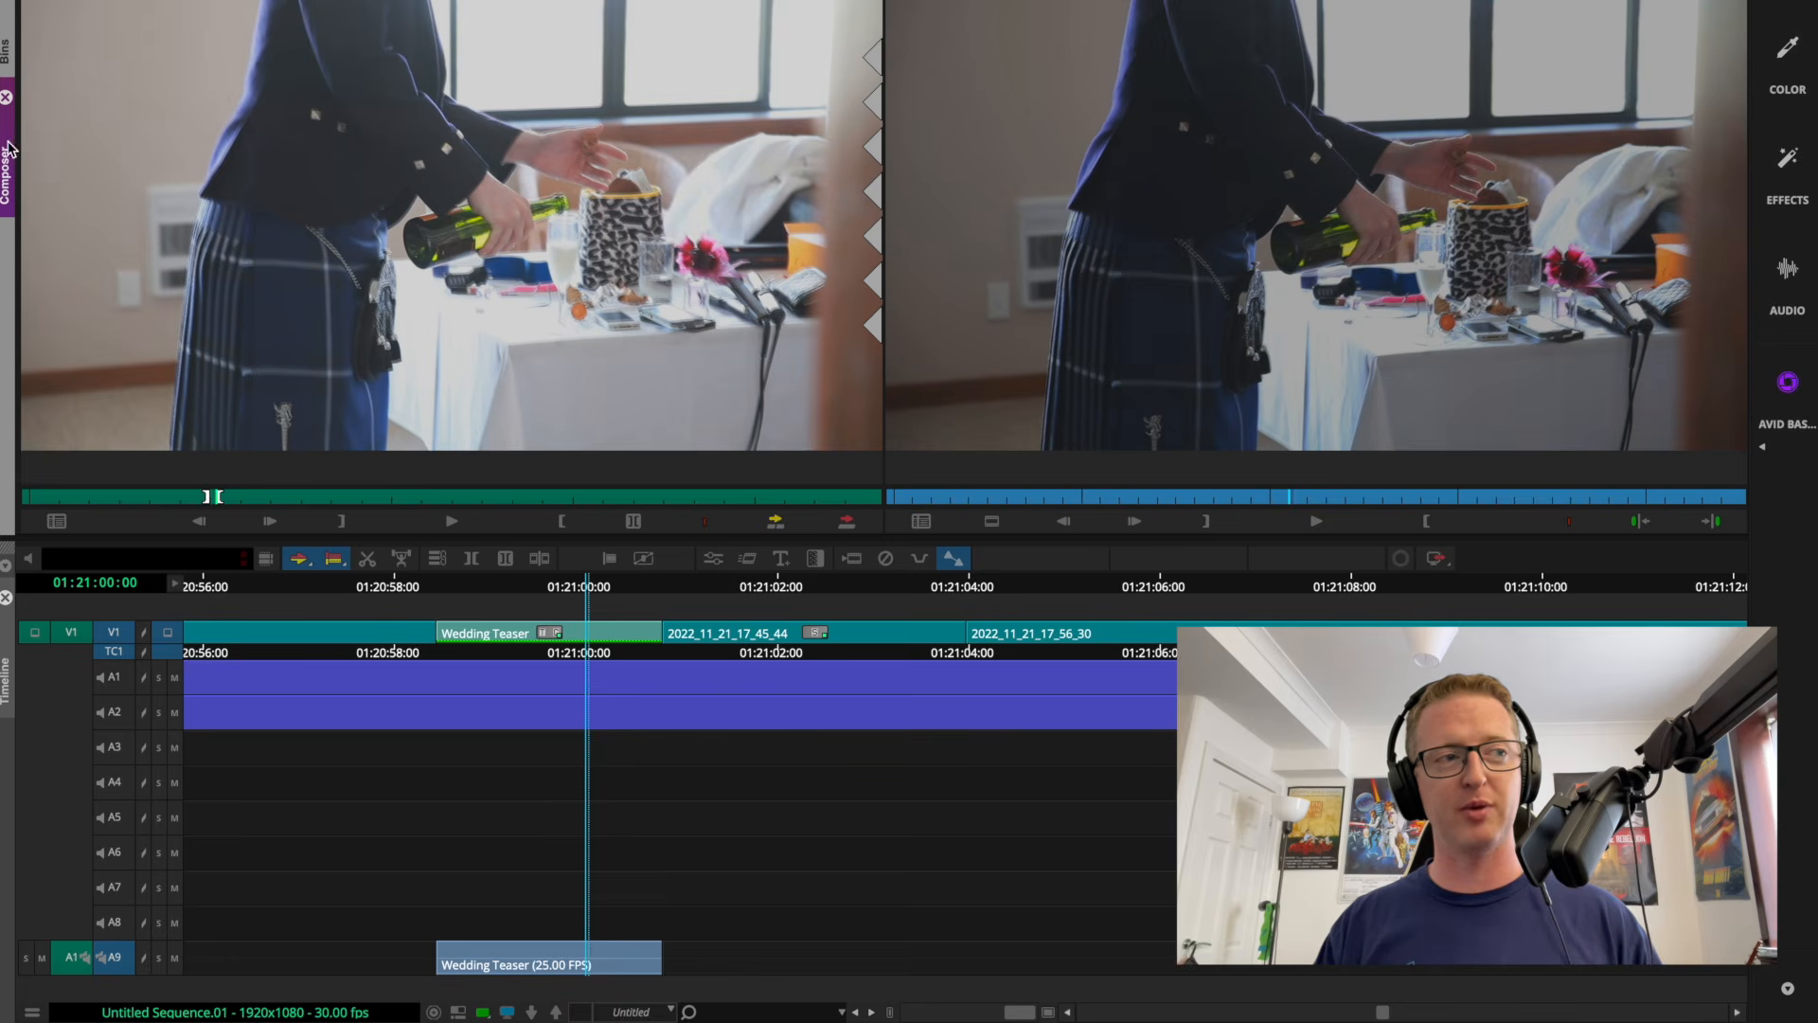
{"action": "left_click", "coordinate": [4, 43]}
{"action": "left_click", "coordinate": [5, 155]}
{"action": "left_click", "coordinate": [6, 43]}
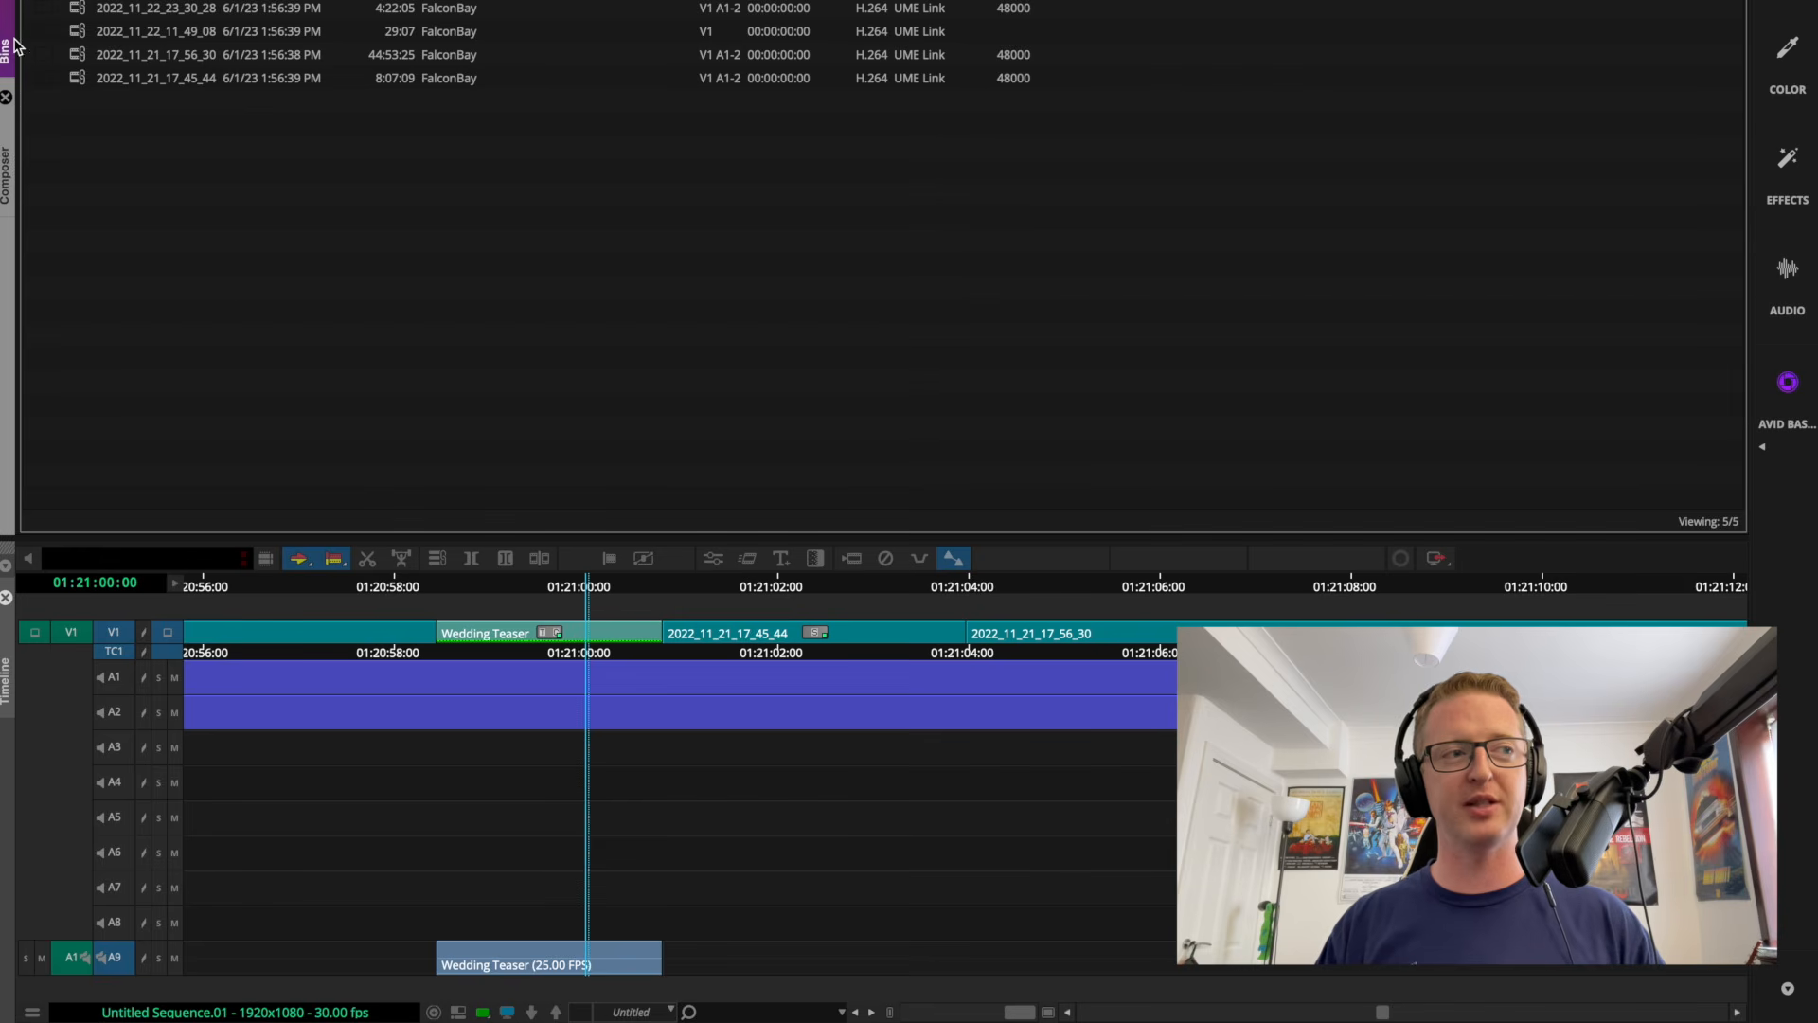
{"action": "left_click", "coordinate": [9, 168]}
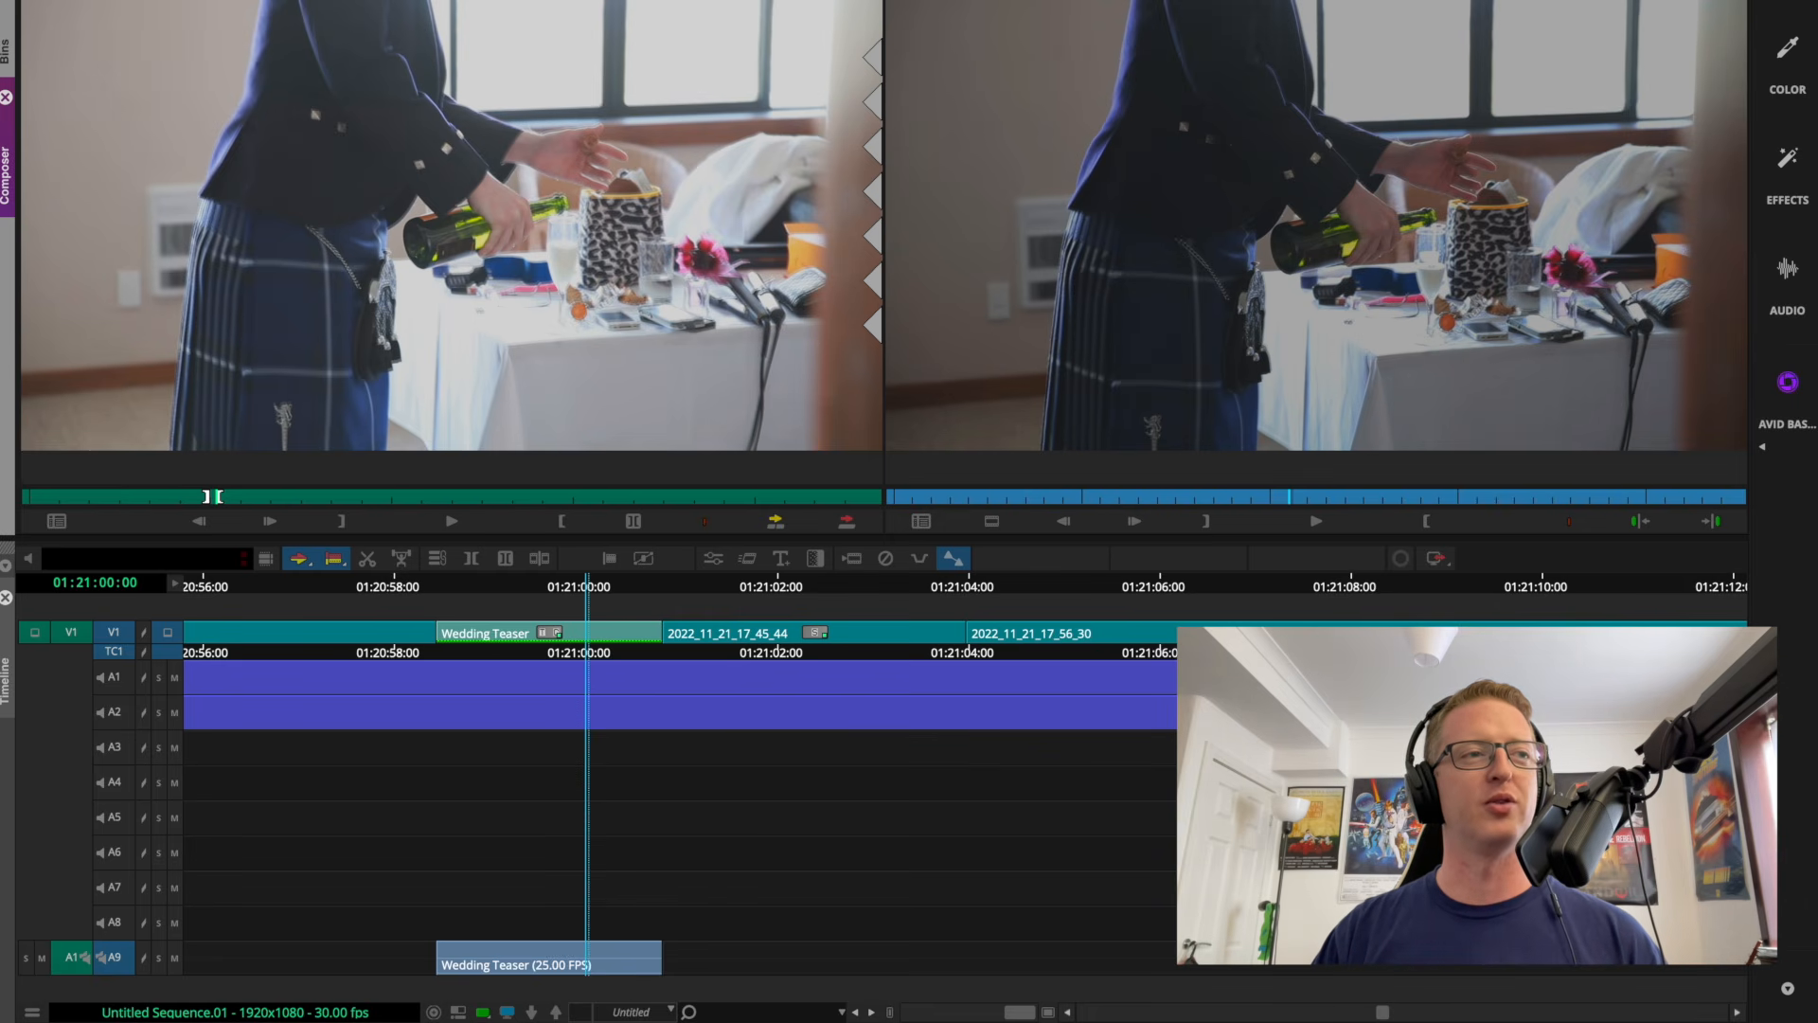
Open the Settings window, move it clear of the timeline and enlarge it.
{"action": "left_click", "coordinate": [235, 18]}
{"action": "left_click", "coordinate": [367, 463]}
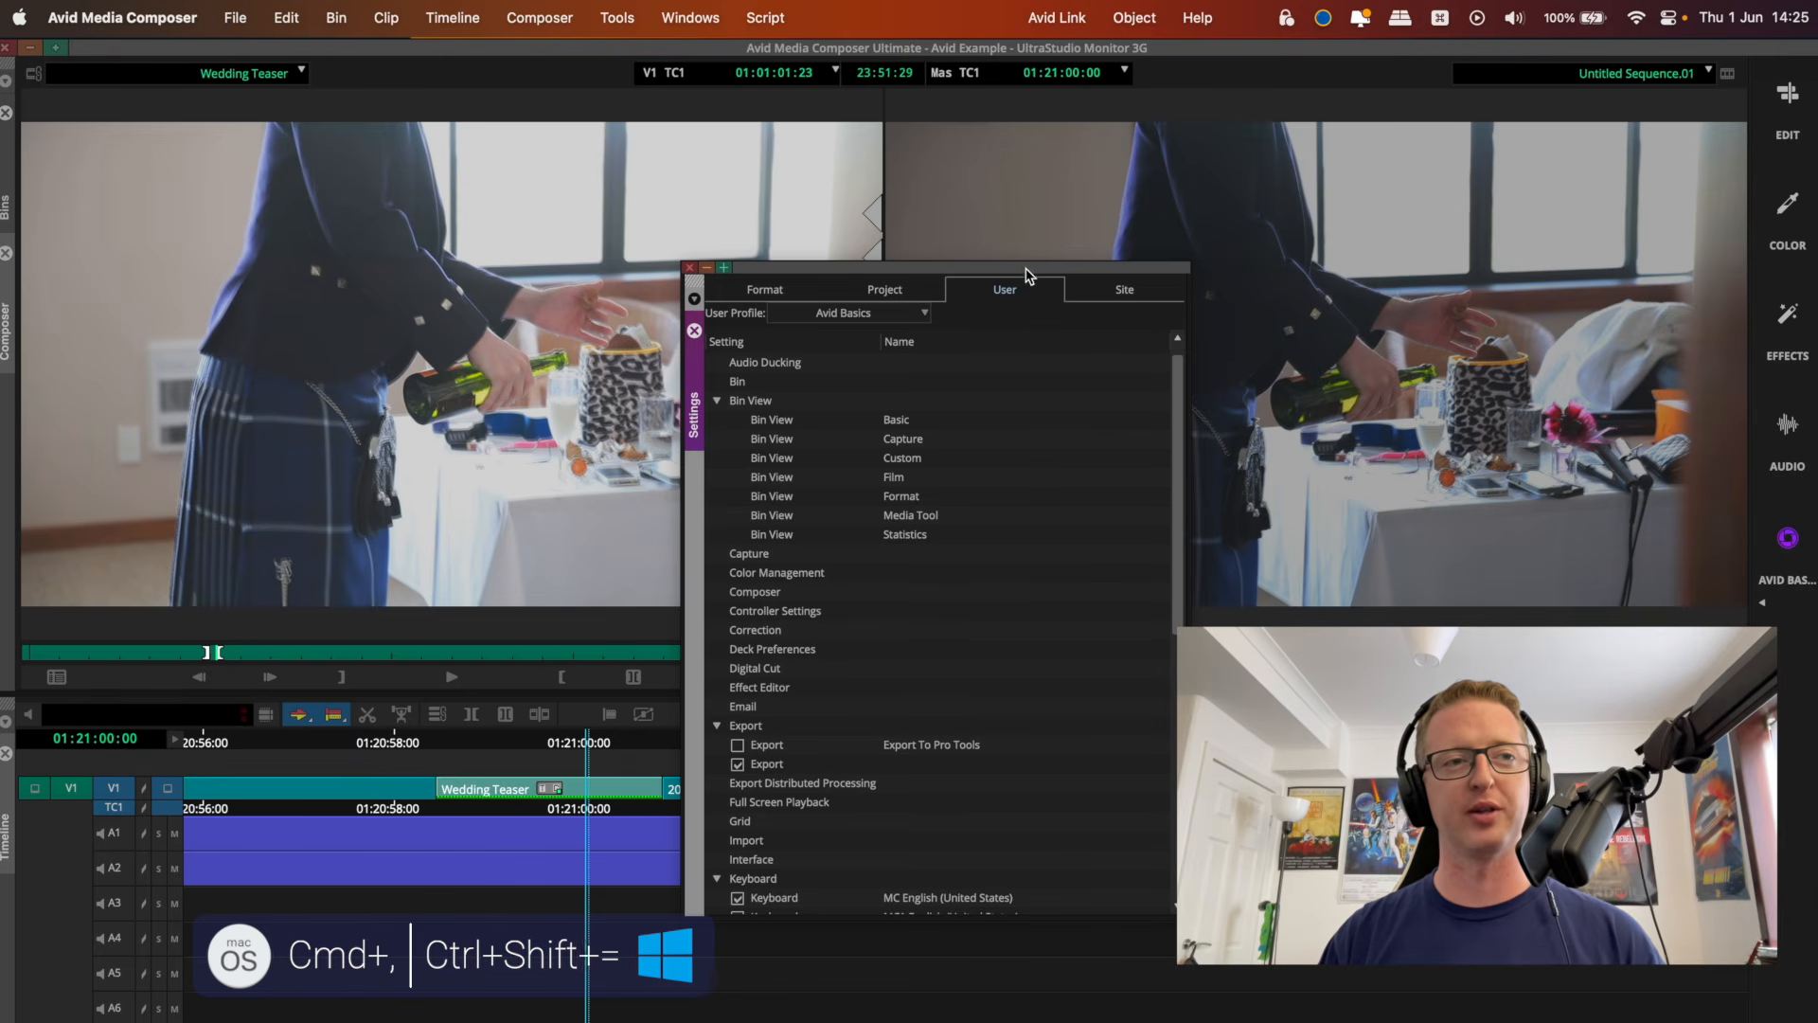
{"action": "left_click_drag", "start_coordinate": [1025, 268], "coordinate": [842, 111]}
{"action": "left_click_drag", "start_coordinate": [1005, 755], "coordinate": [1251, 950]}
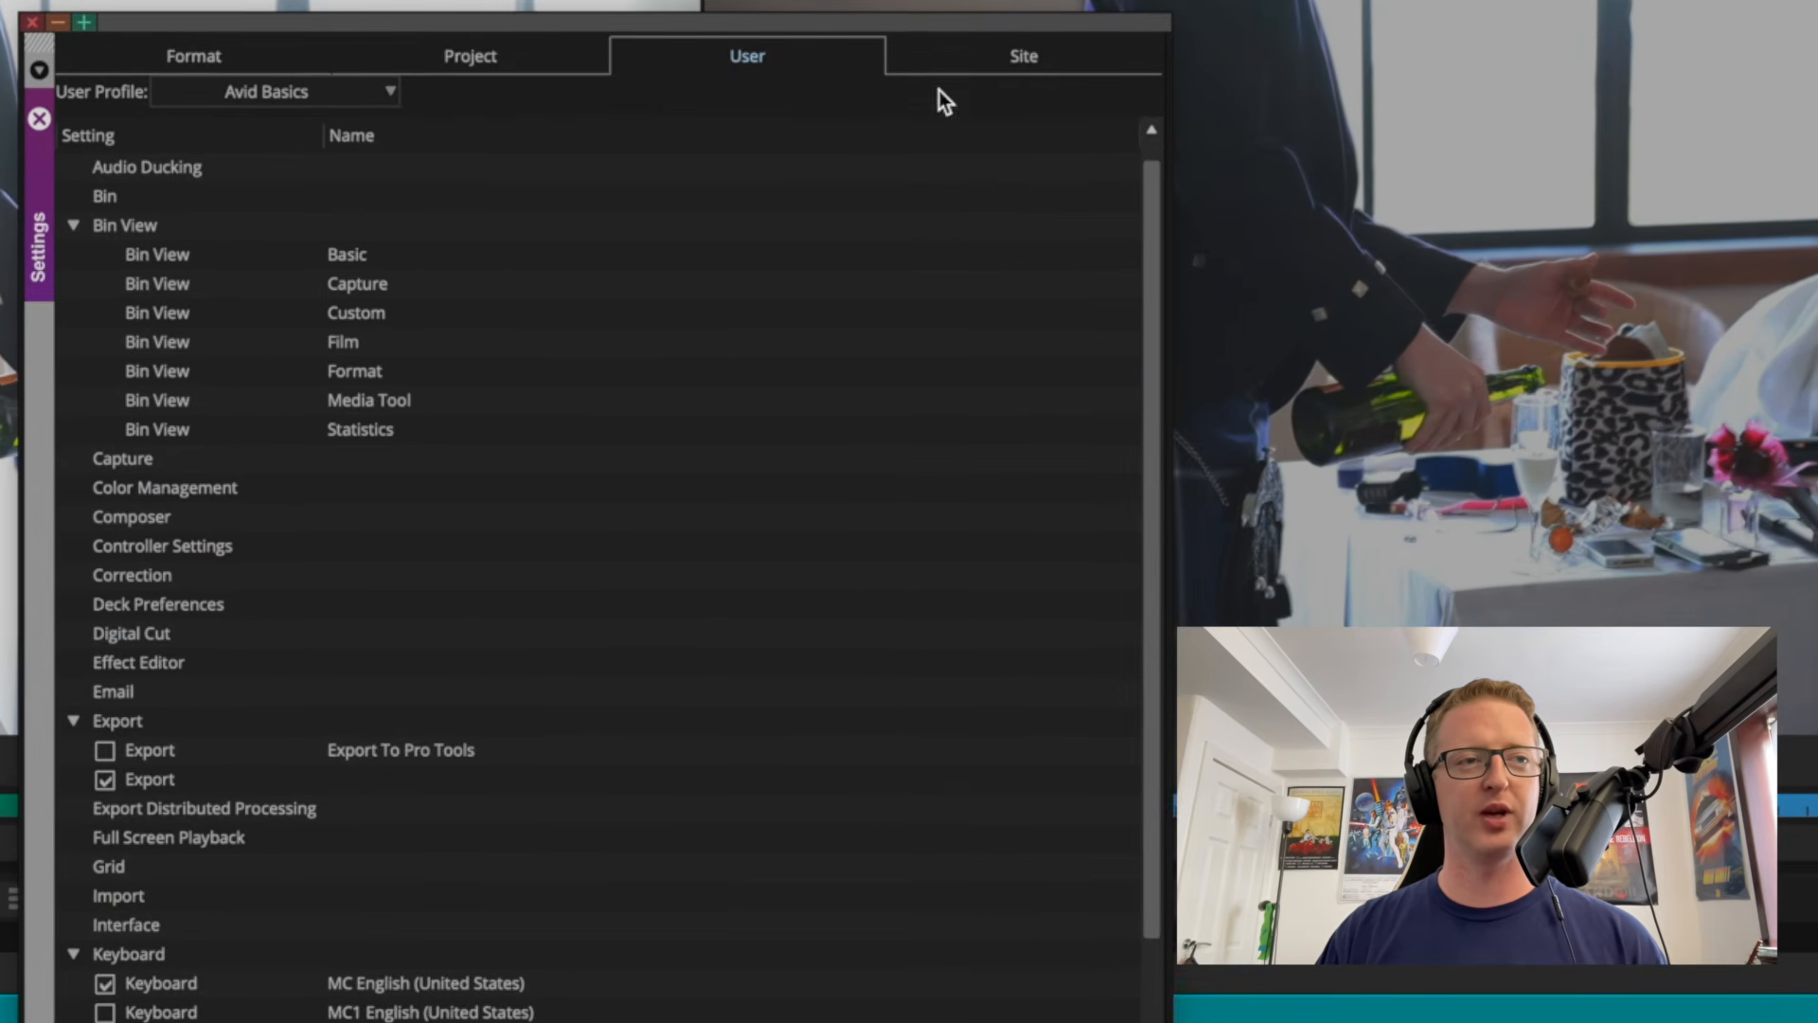
Examine the Format, Project, User and Site categories of settings.
{"action": "left_click", "coordinate": [197, 57]}
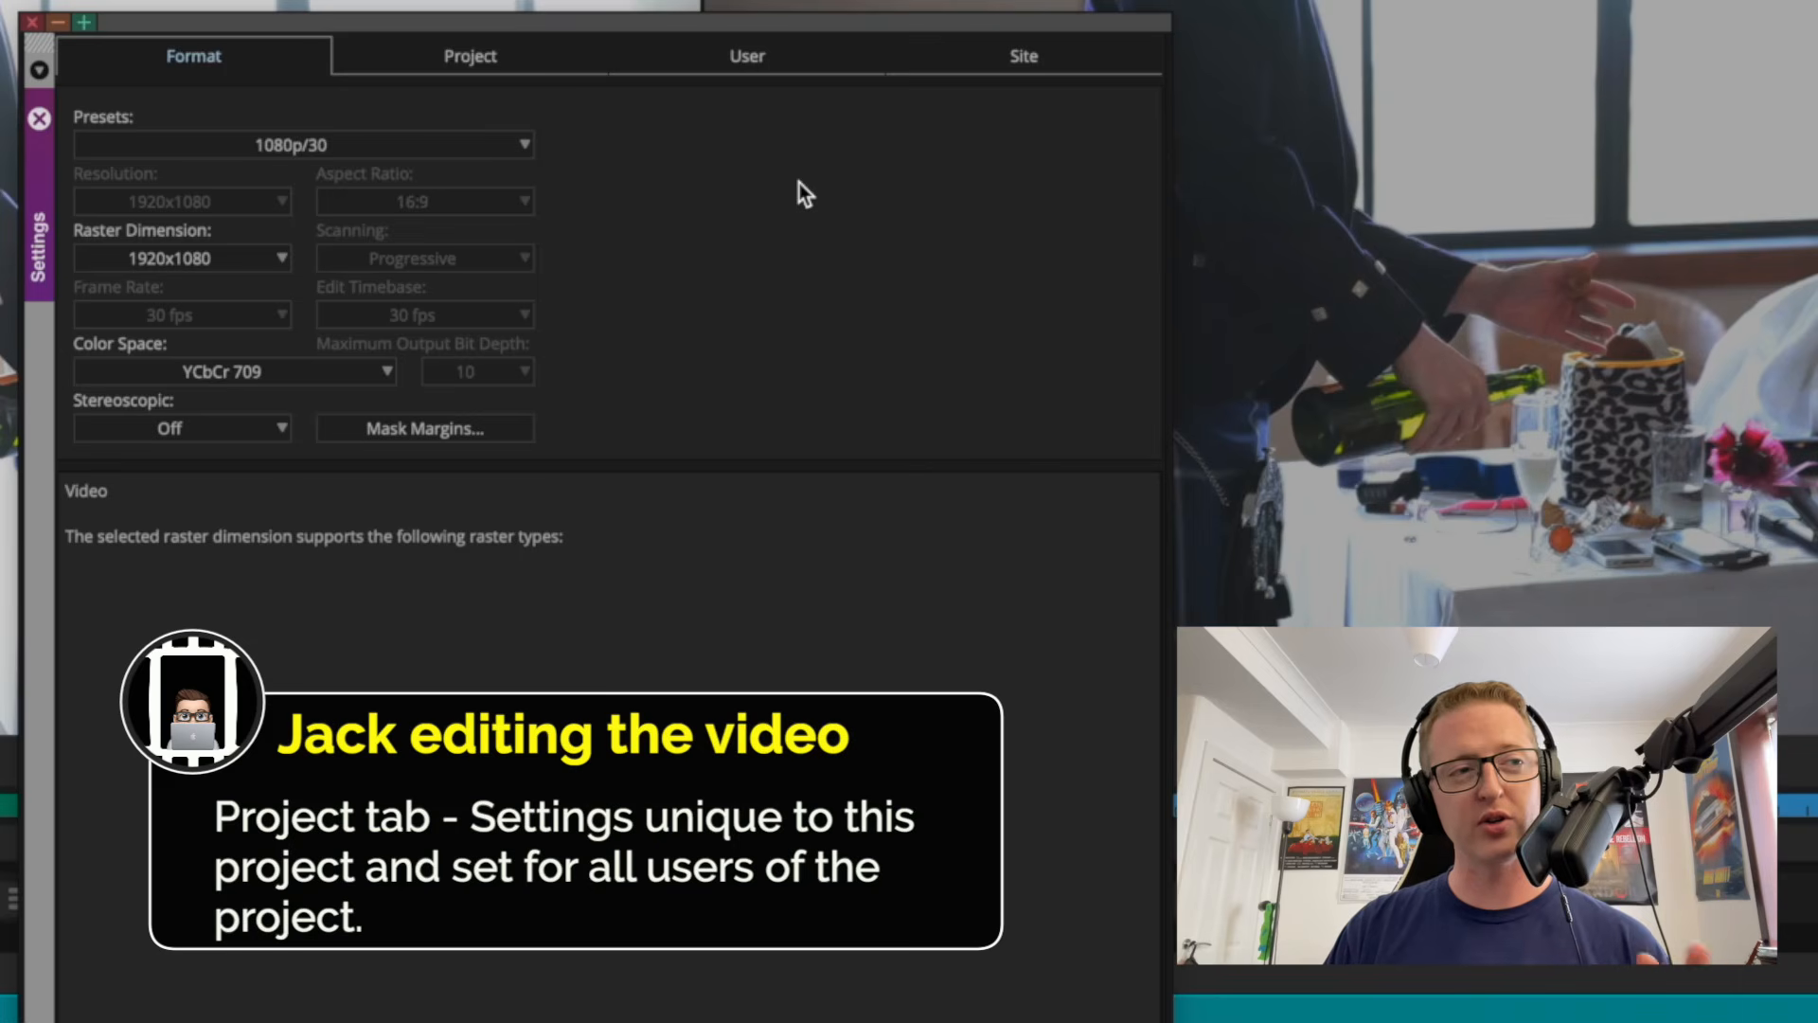
{"action": "left_click", "coordinate": [496, 59]}
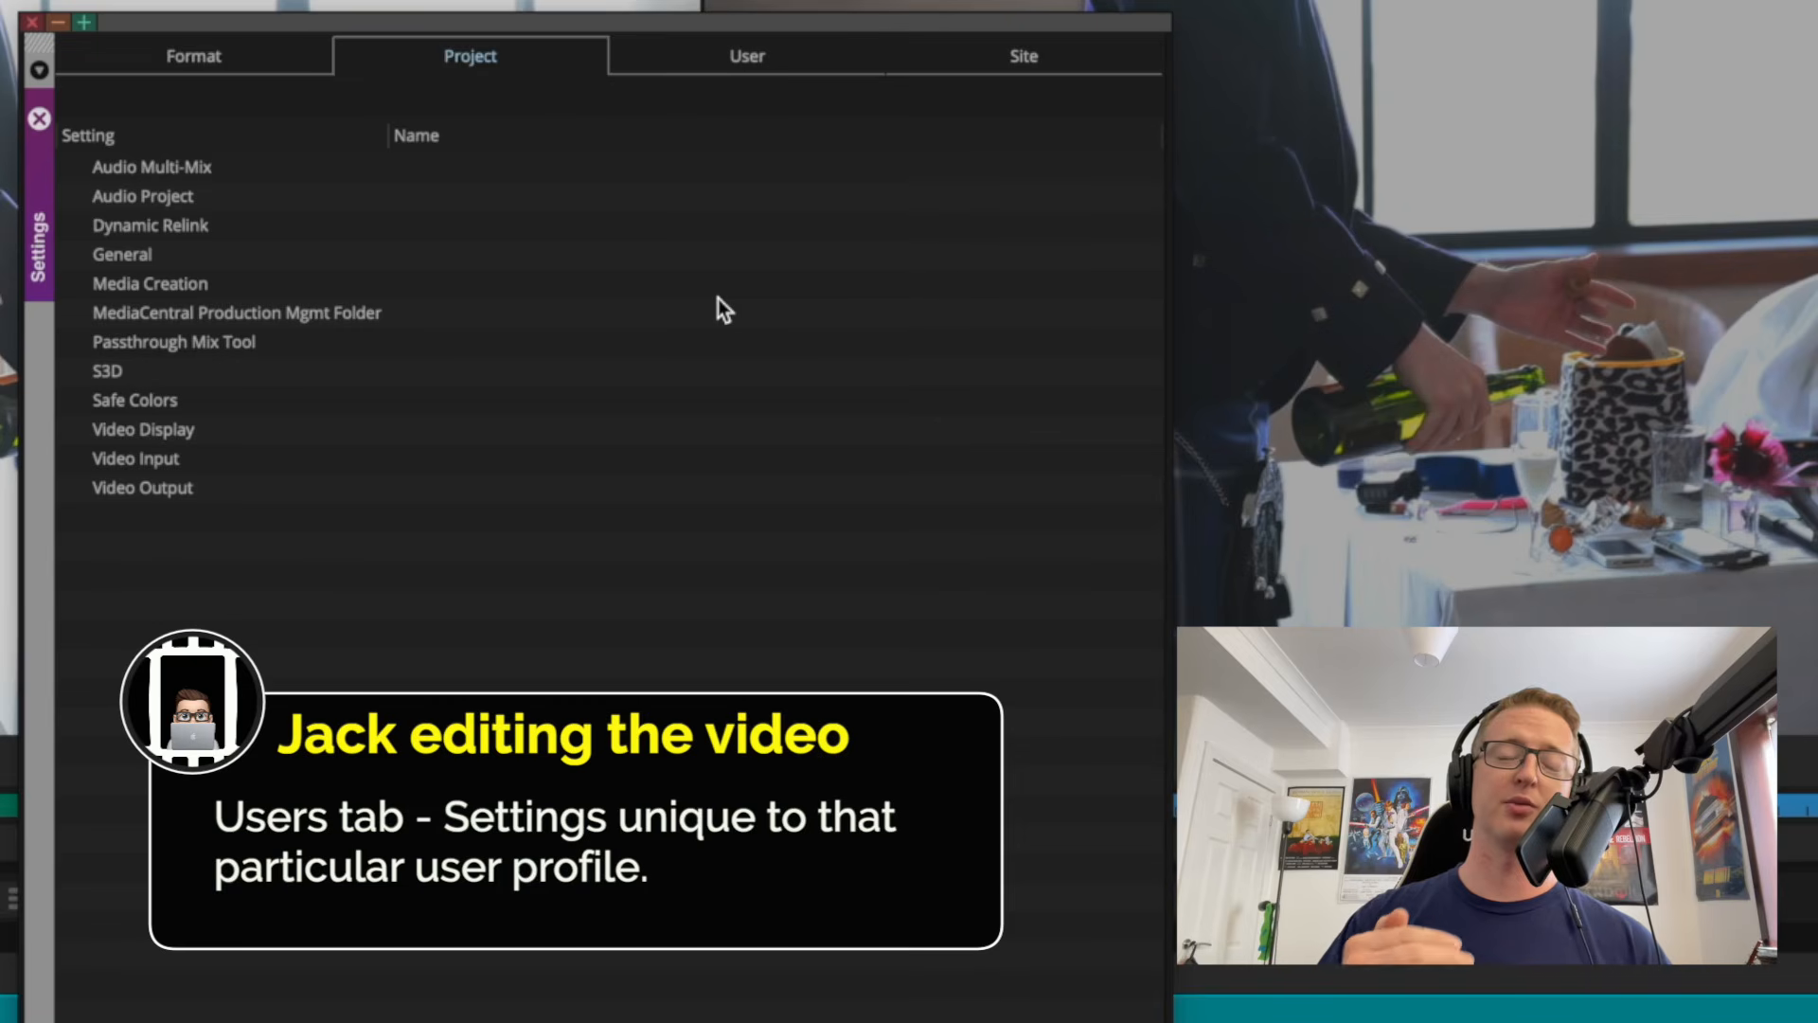
{"action": "left_click", "coordinate": [755, 57]}
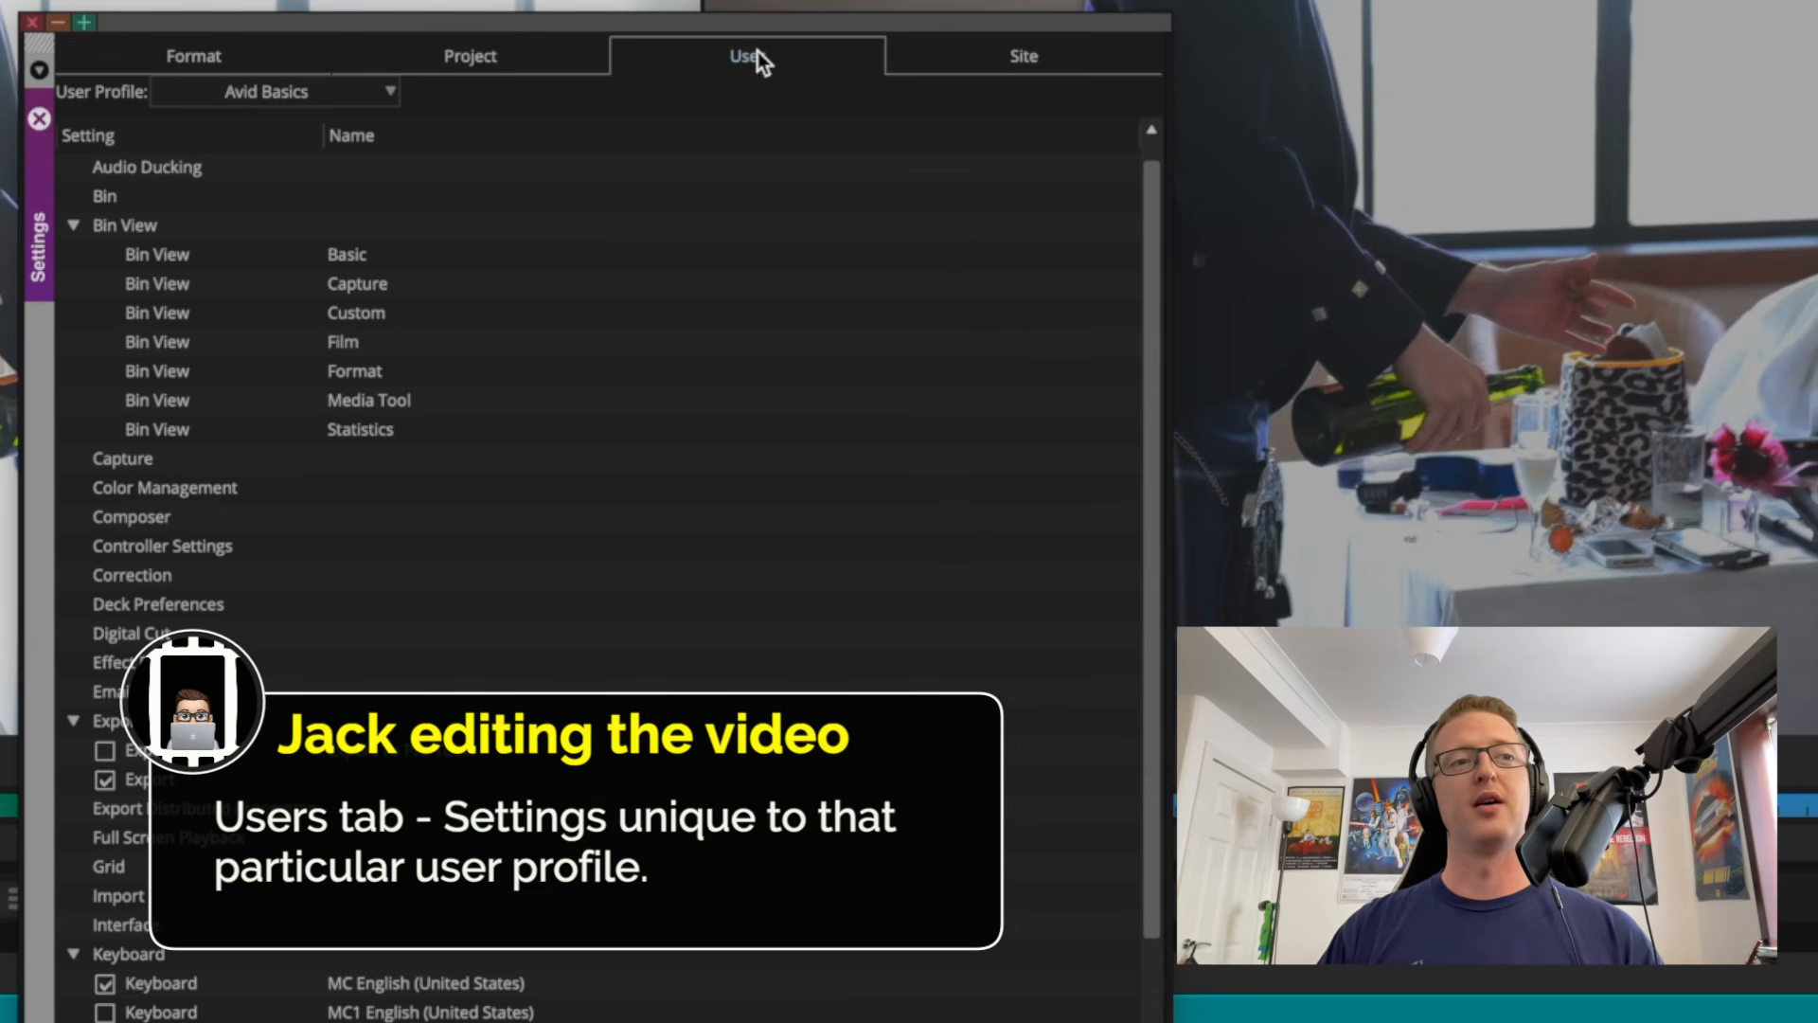
{"action": "left_click", "coordinate": [1078, 65]}
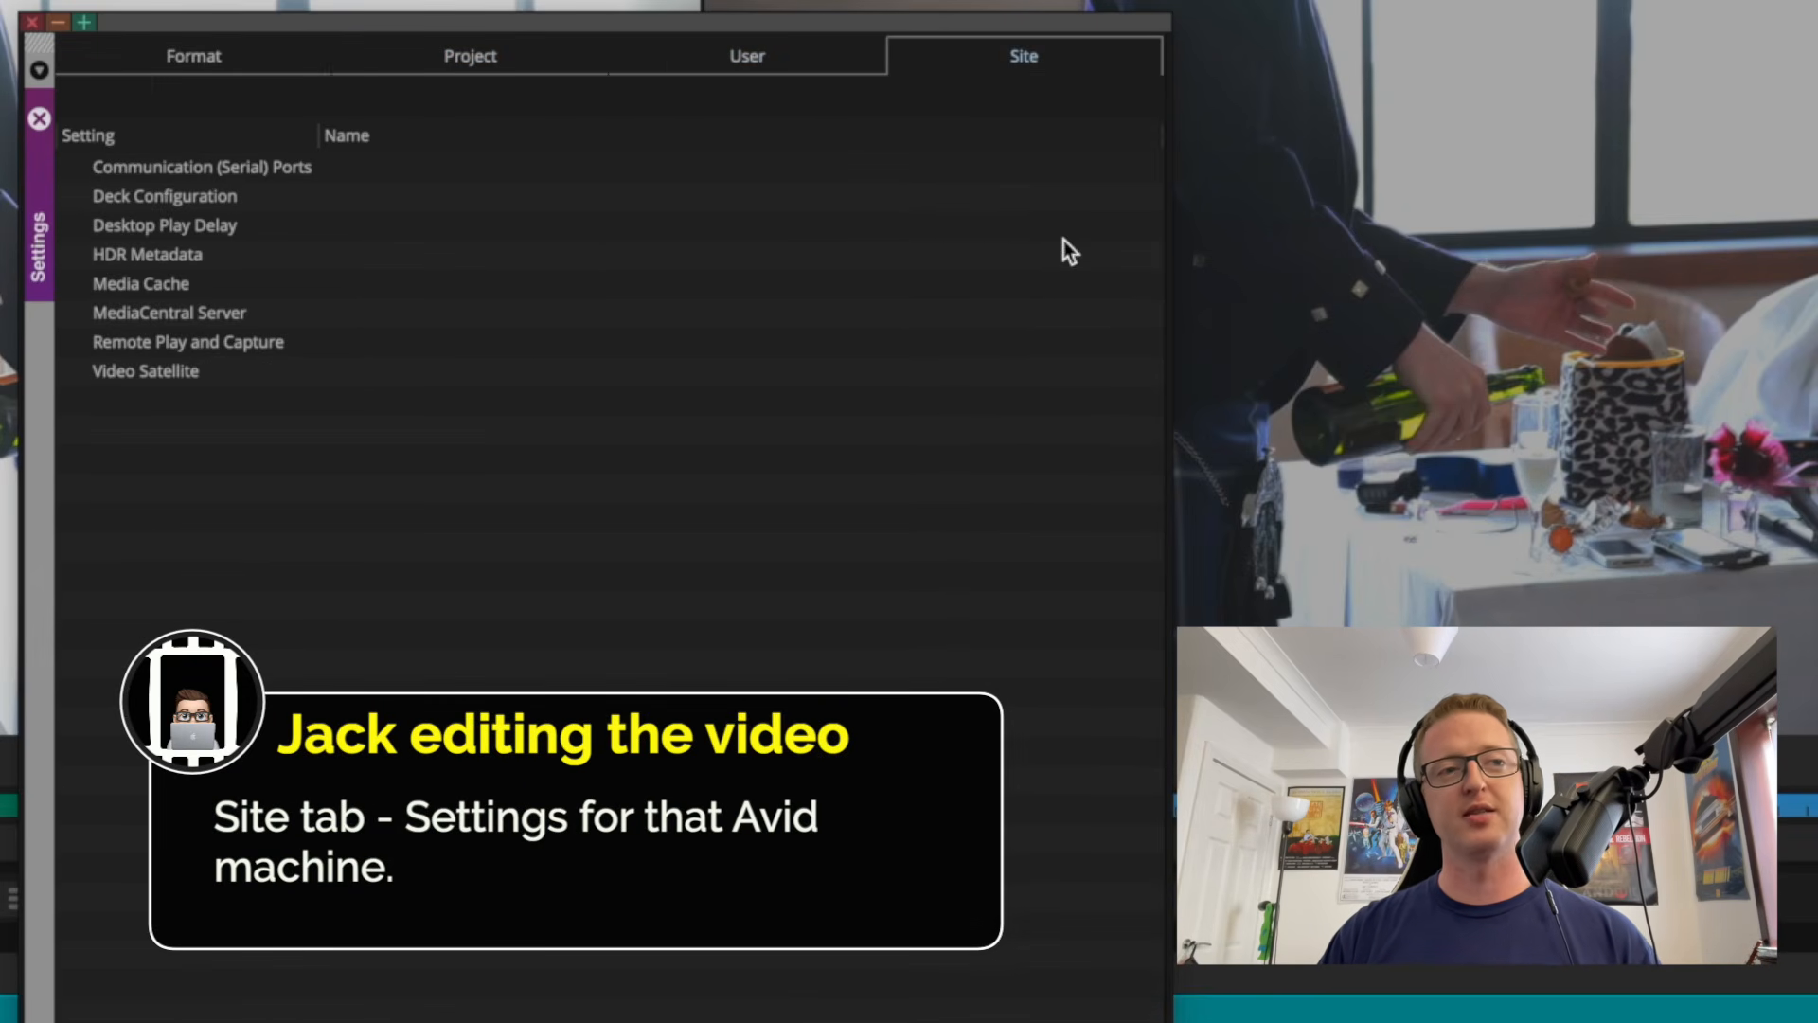
Open the Media Creation settings from the Project settings and reposition the dialog.
{"action": "left_click", "coordinate": [485, 48]}
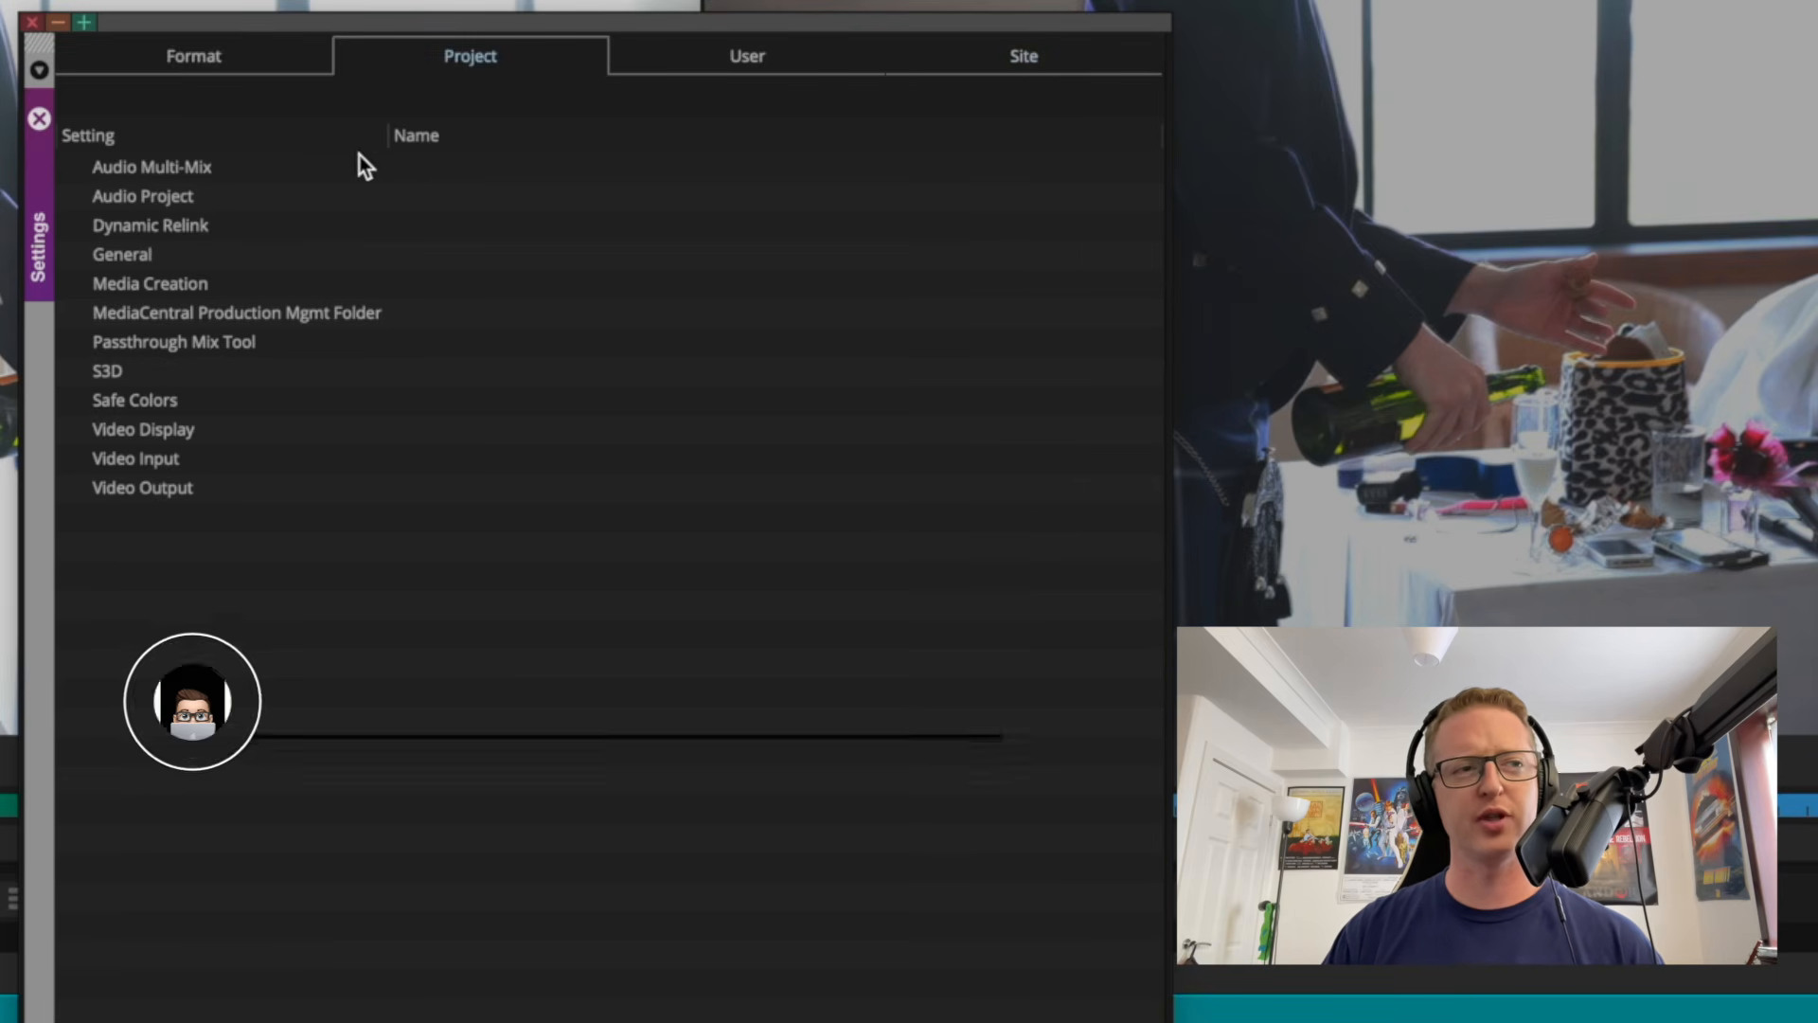
{"action": "double_click", "coordinate": [247, 282]}
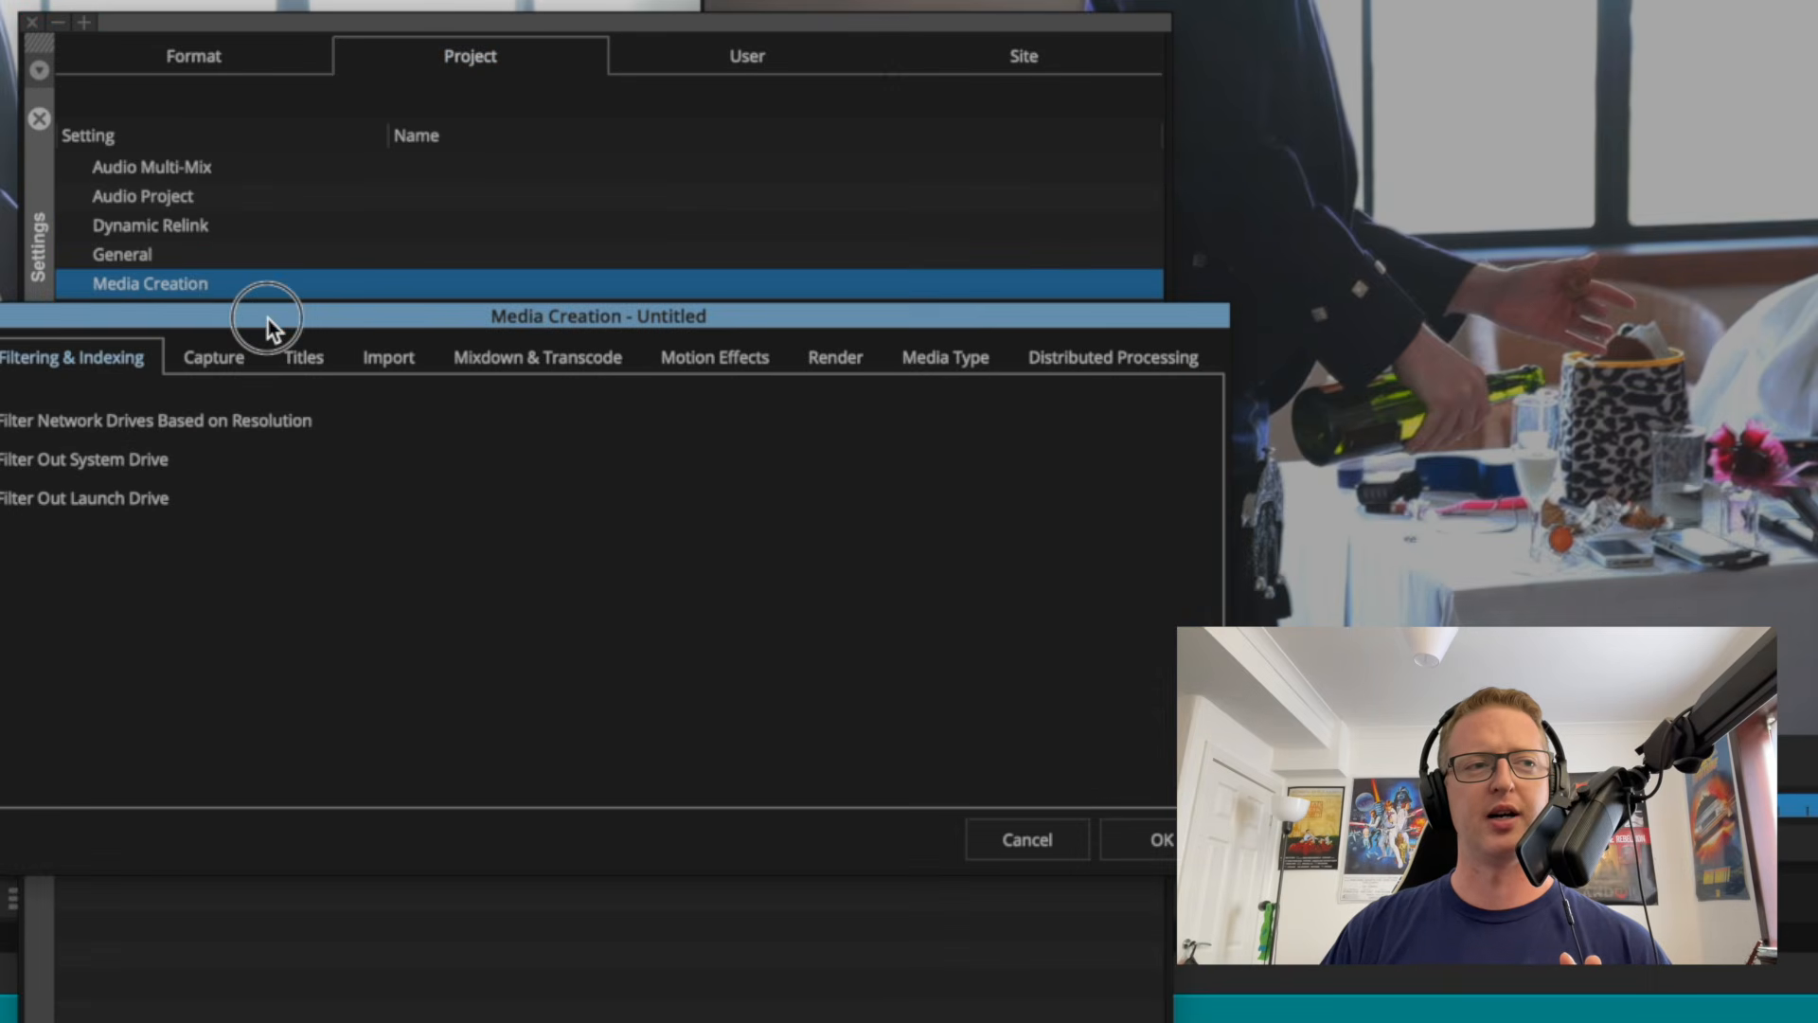
{"action": "left_click_drag", "start_coordinate": [269, 318], "coordinate": [269, 432]}
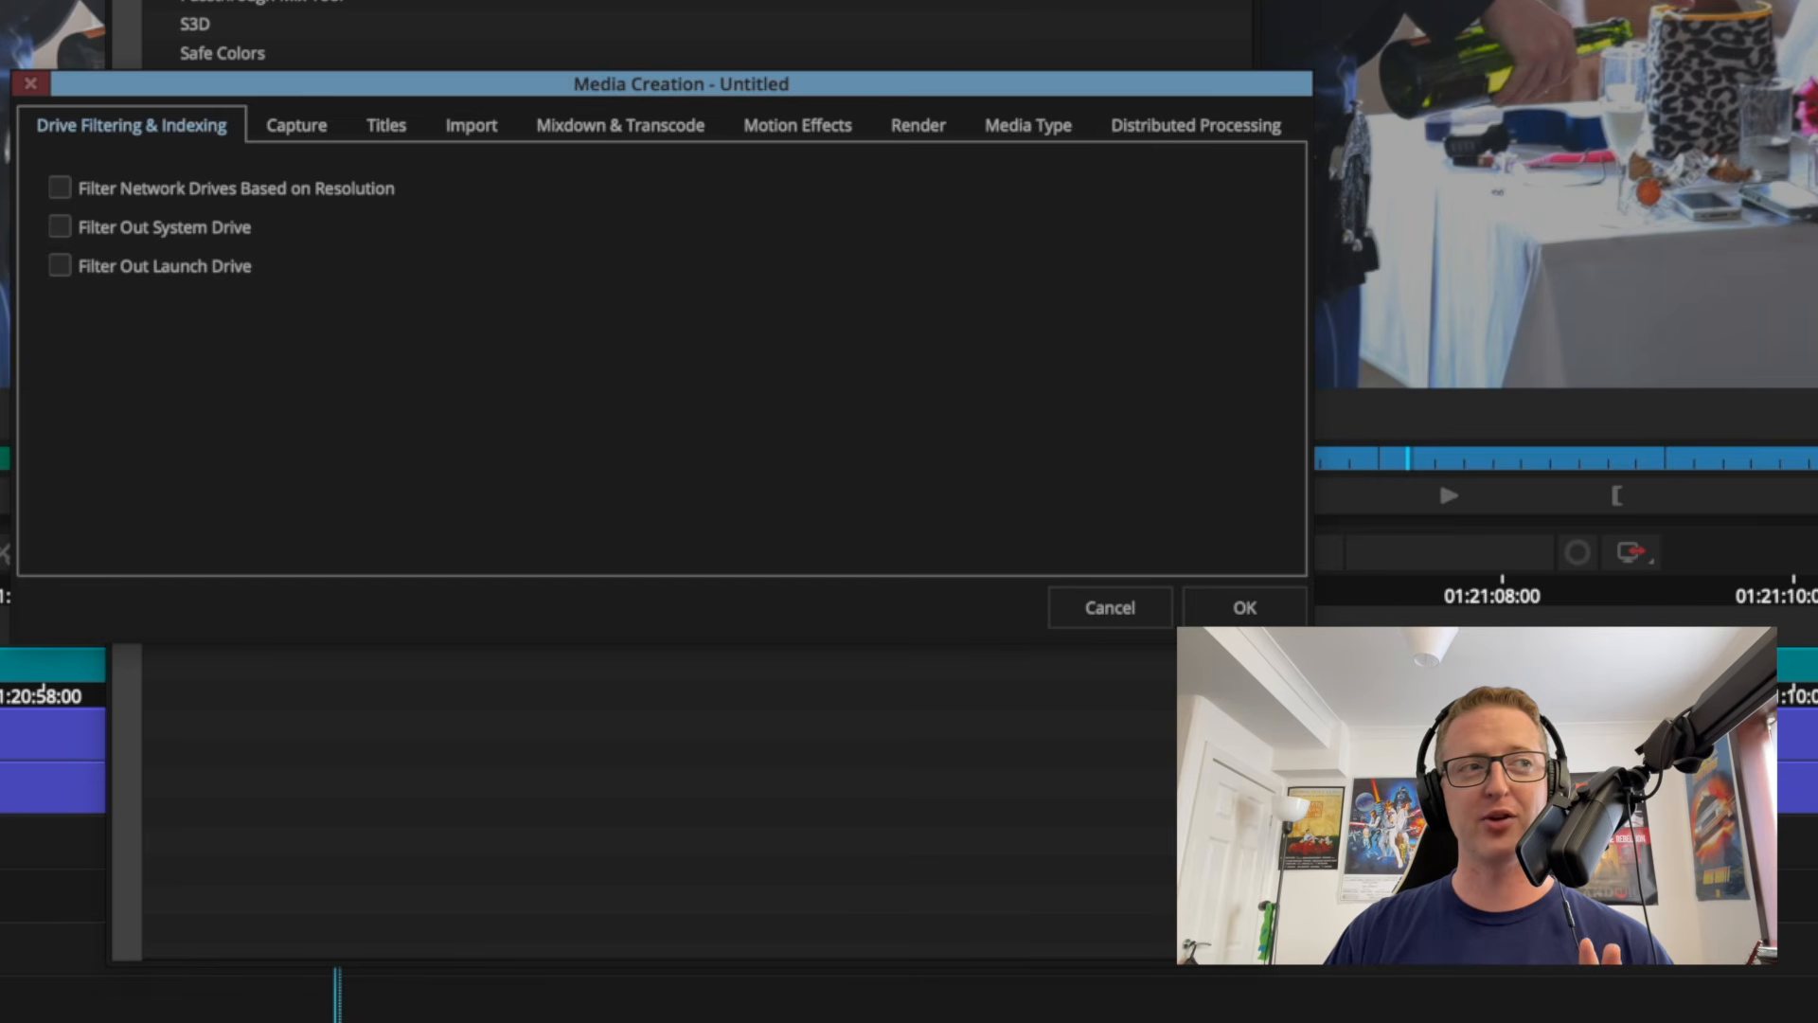
{"action": "left_click", "coordinate": [2, 2]}
{"action": "mouse_move", "coordinate": [4, 29]}
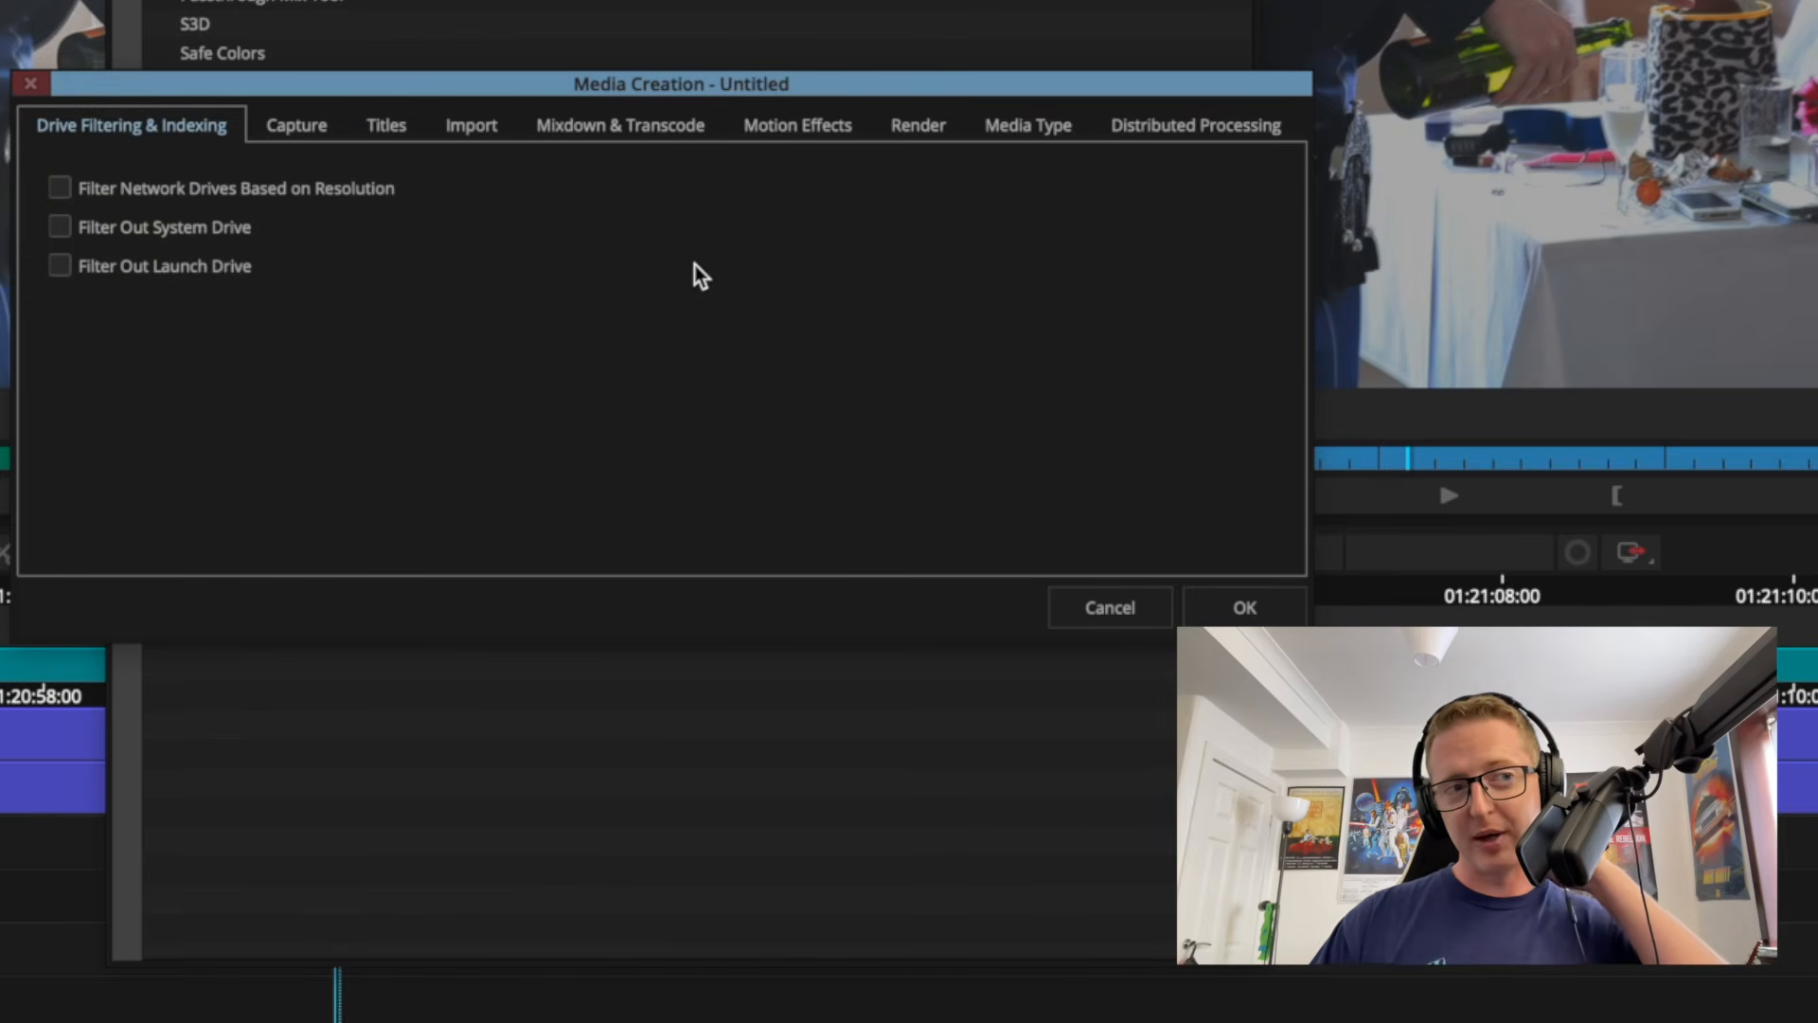
Set the Mixdown & Transcode video resolution to DNxHD LB and apply it to all media creation categories.
{"action": "left_click", "coordinate": [294, 129]}
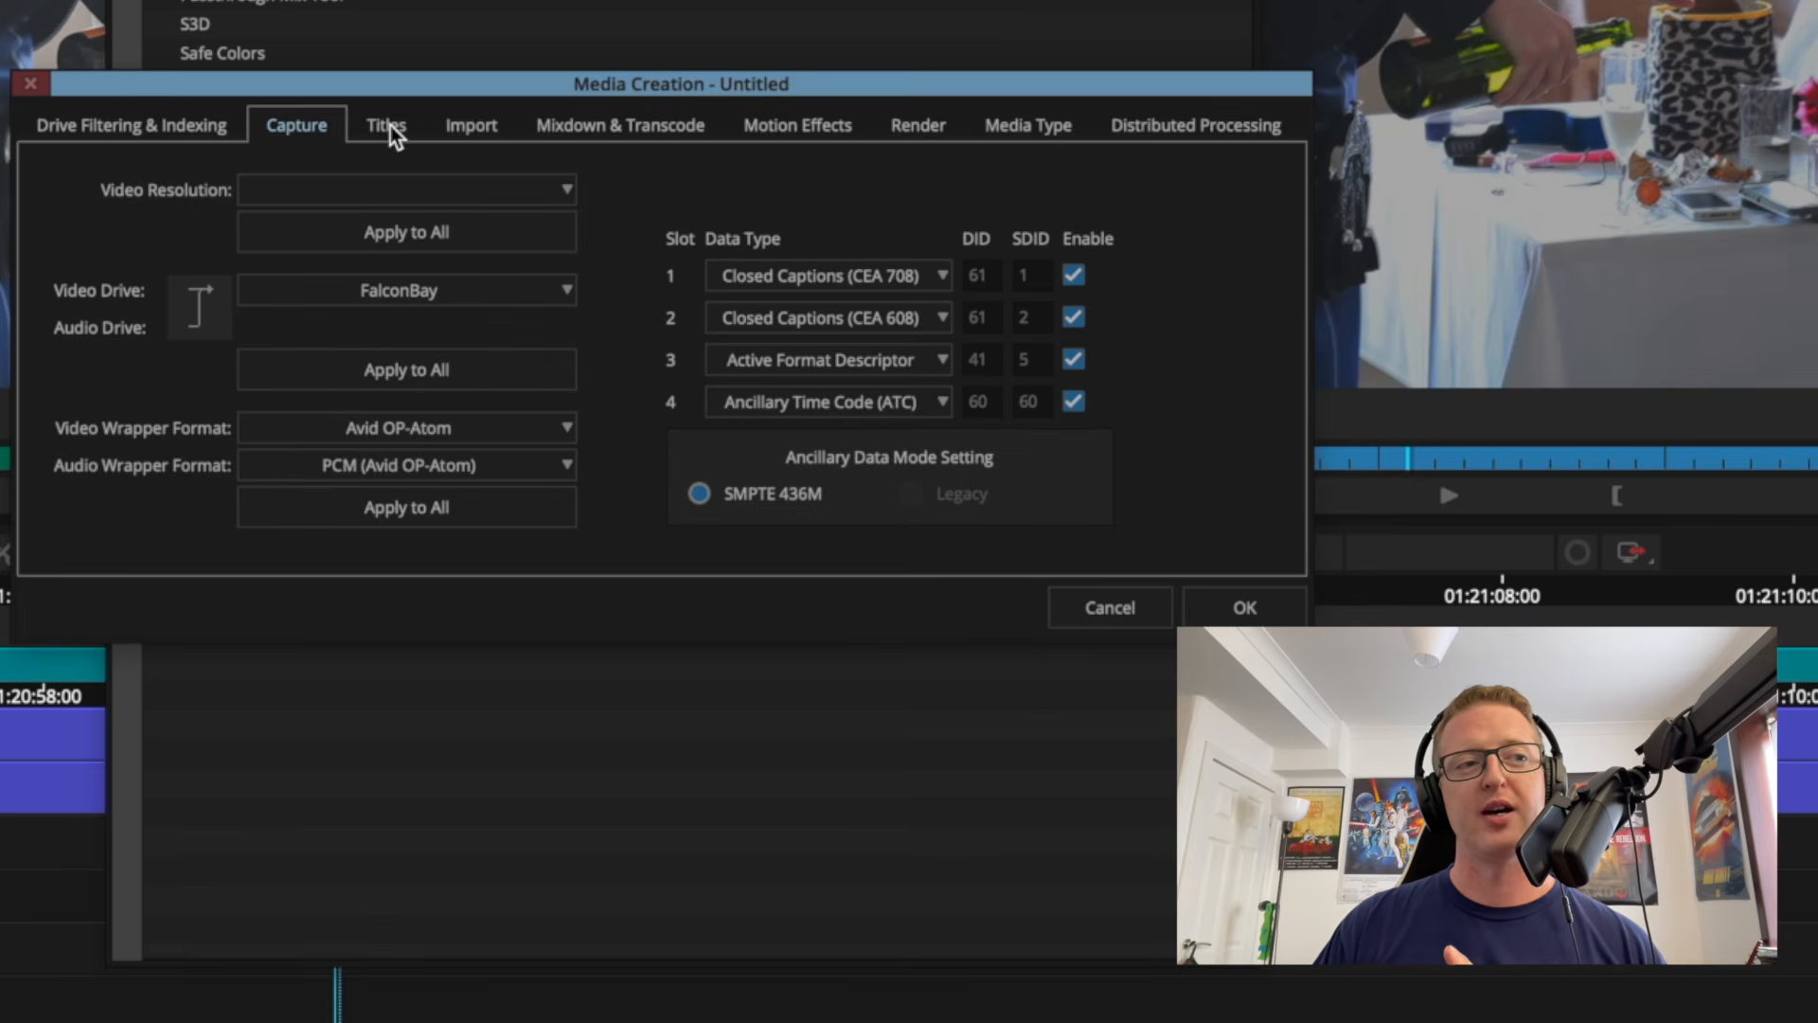
{"action": "left_click", "coordinate": [390, 130]}
{"action": "left_click", "coordinate": [476, 128]}
{"action": "left_click", "coordinate": [598, 132]}
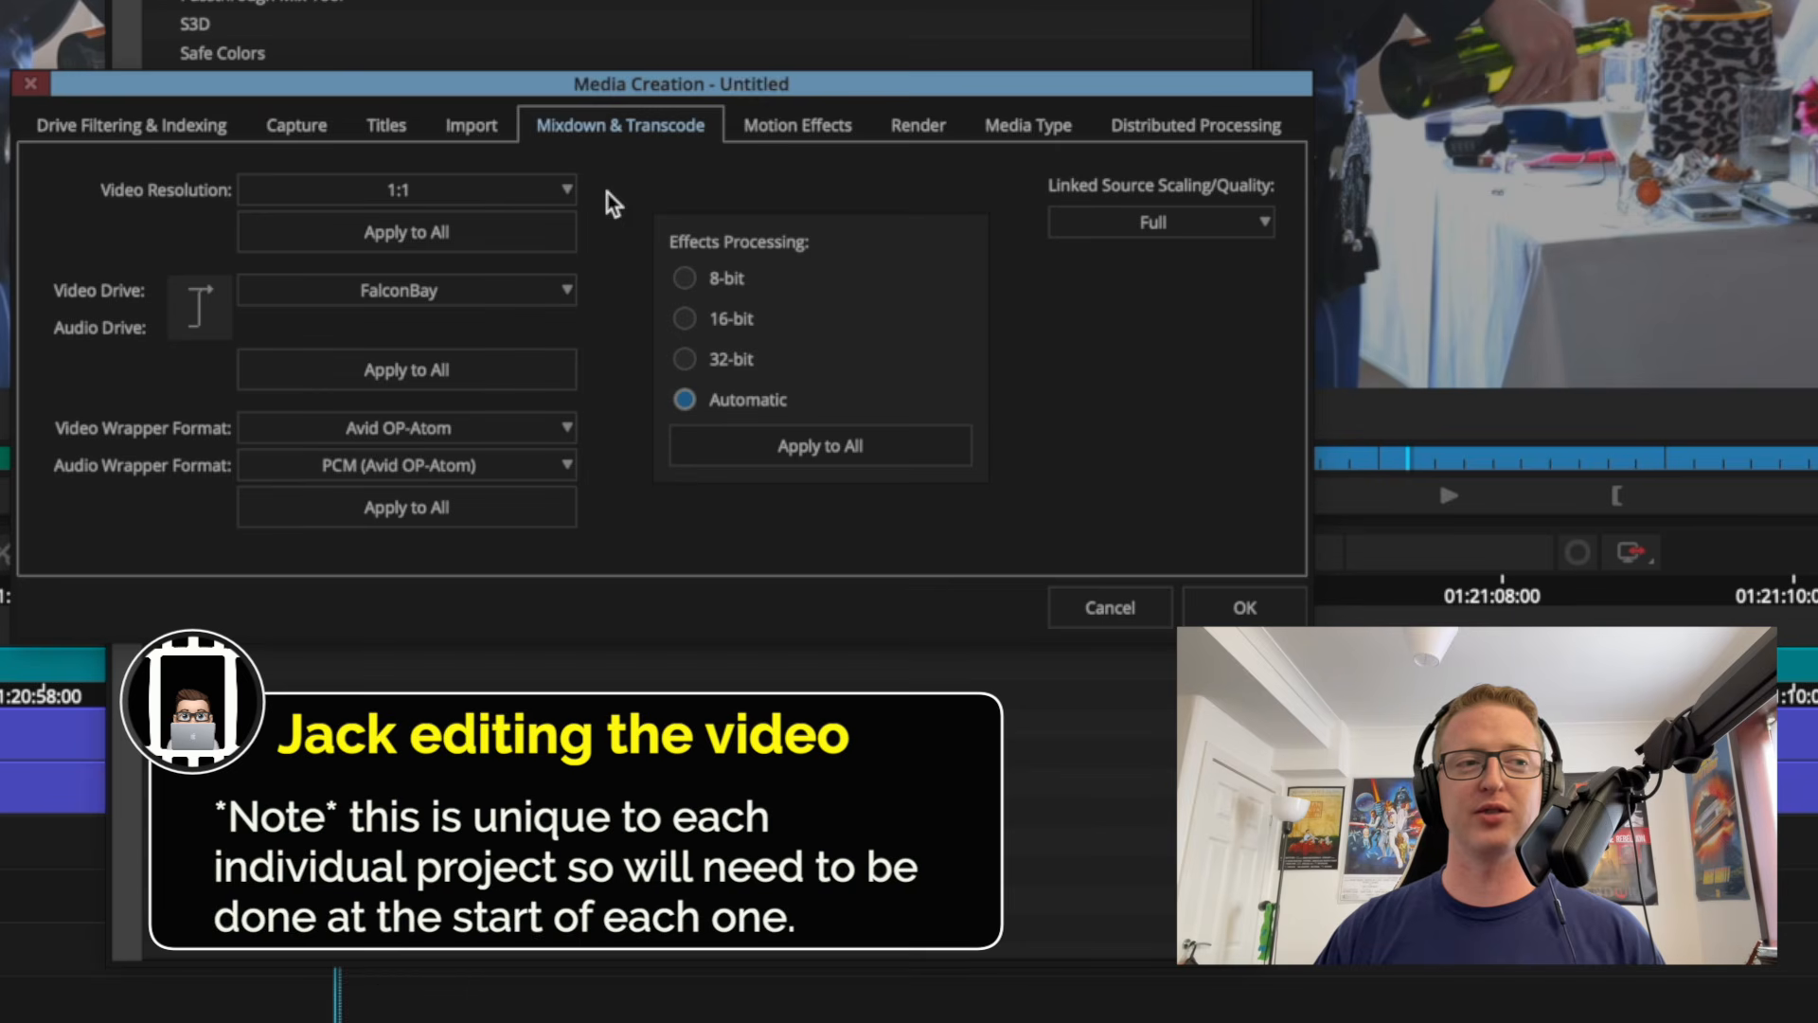
{"action": "left_click", "coordinate": [511, 187]}
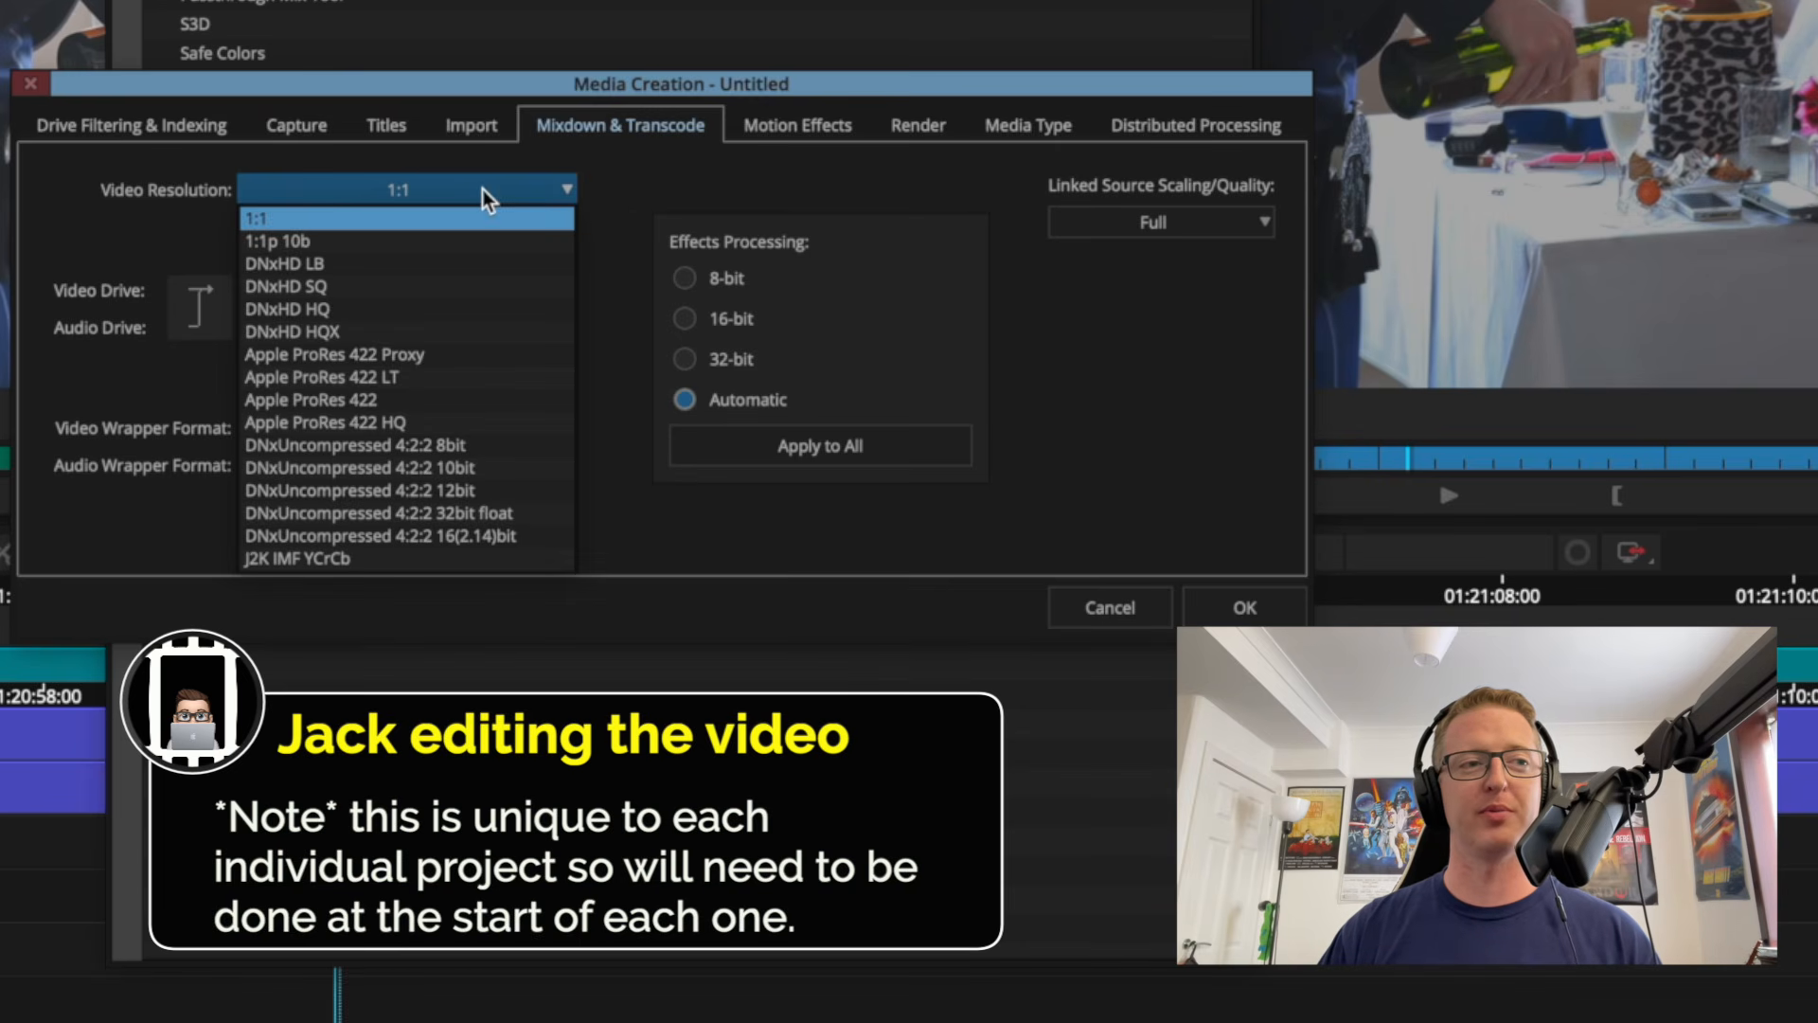
{"action": "left_click", "coordinate": [413, 263]}
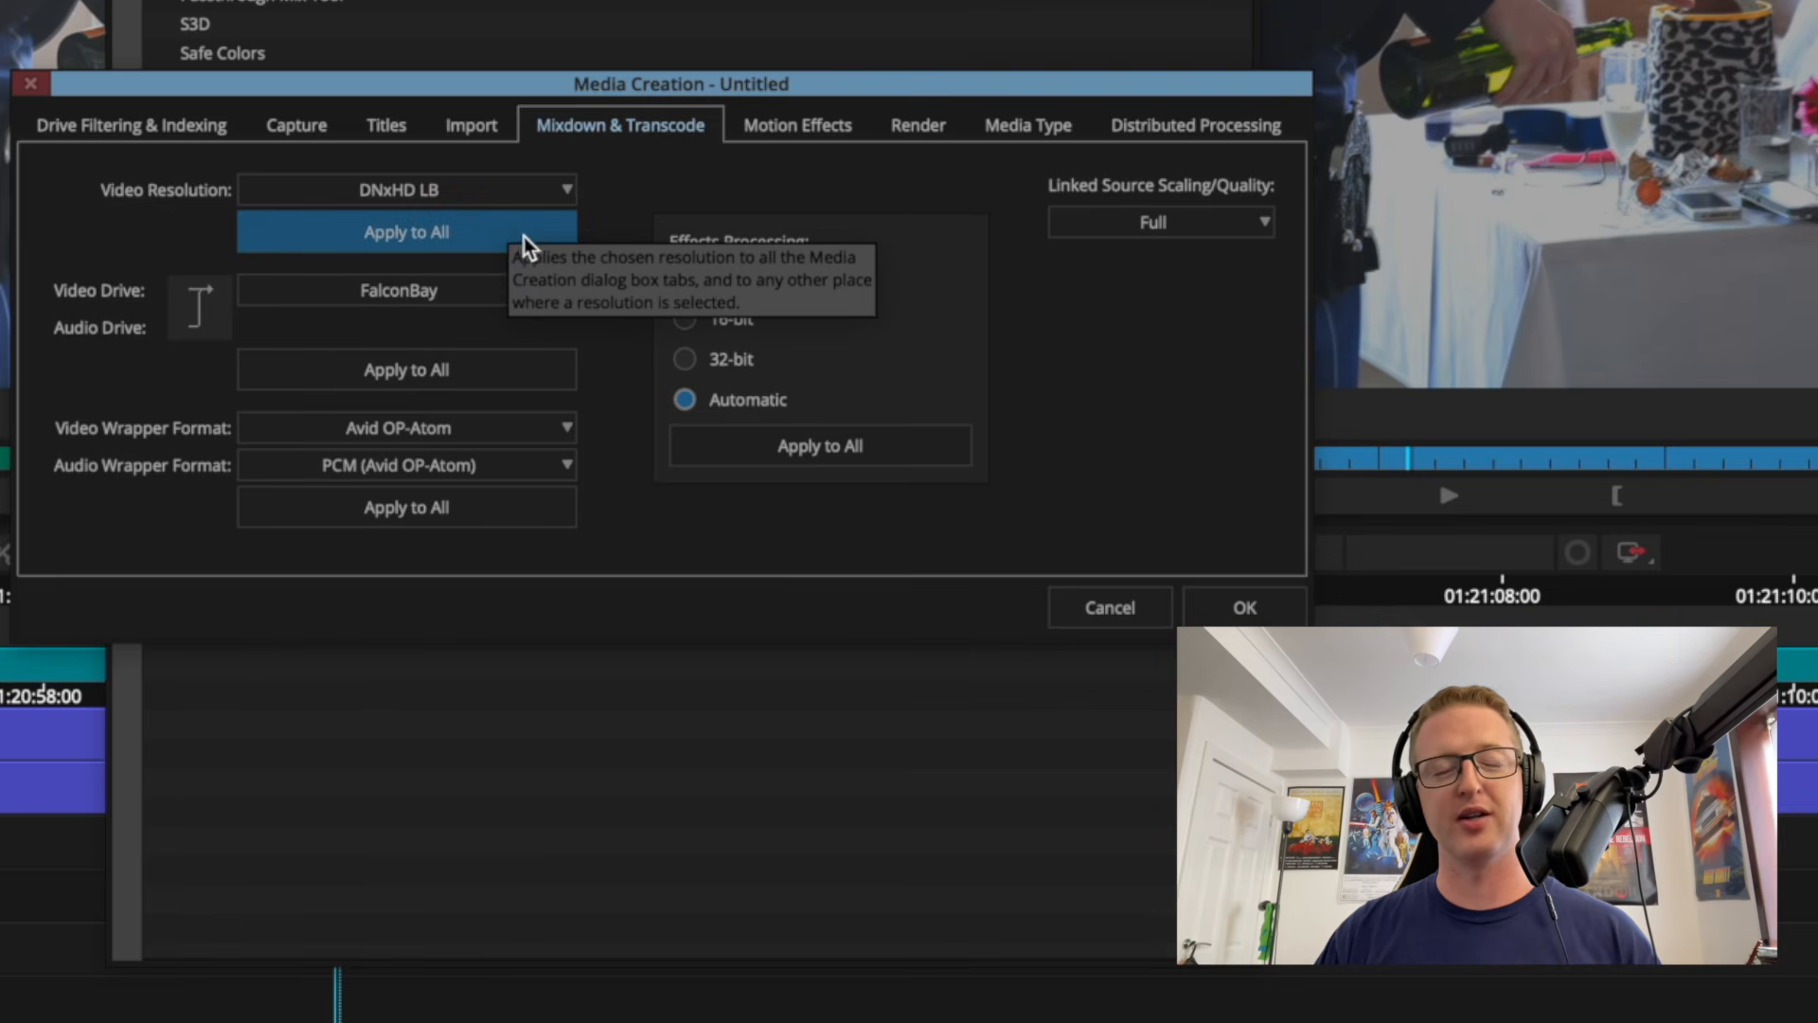
{"action": "left_click", "coordinate": [414, 248]}
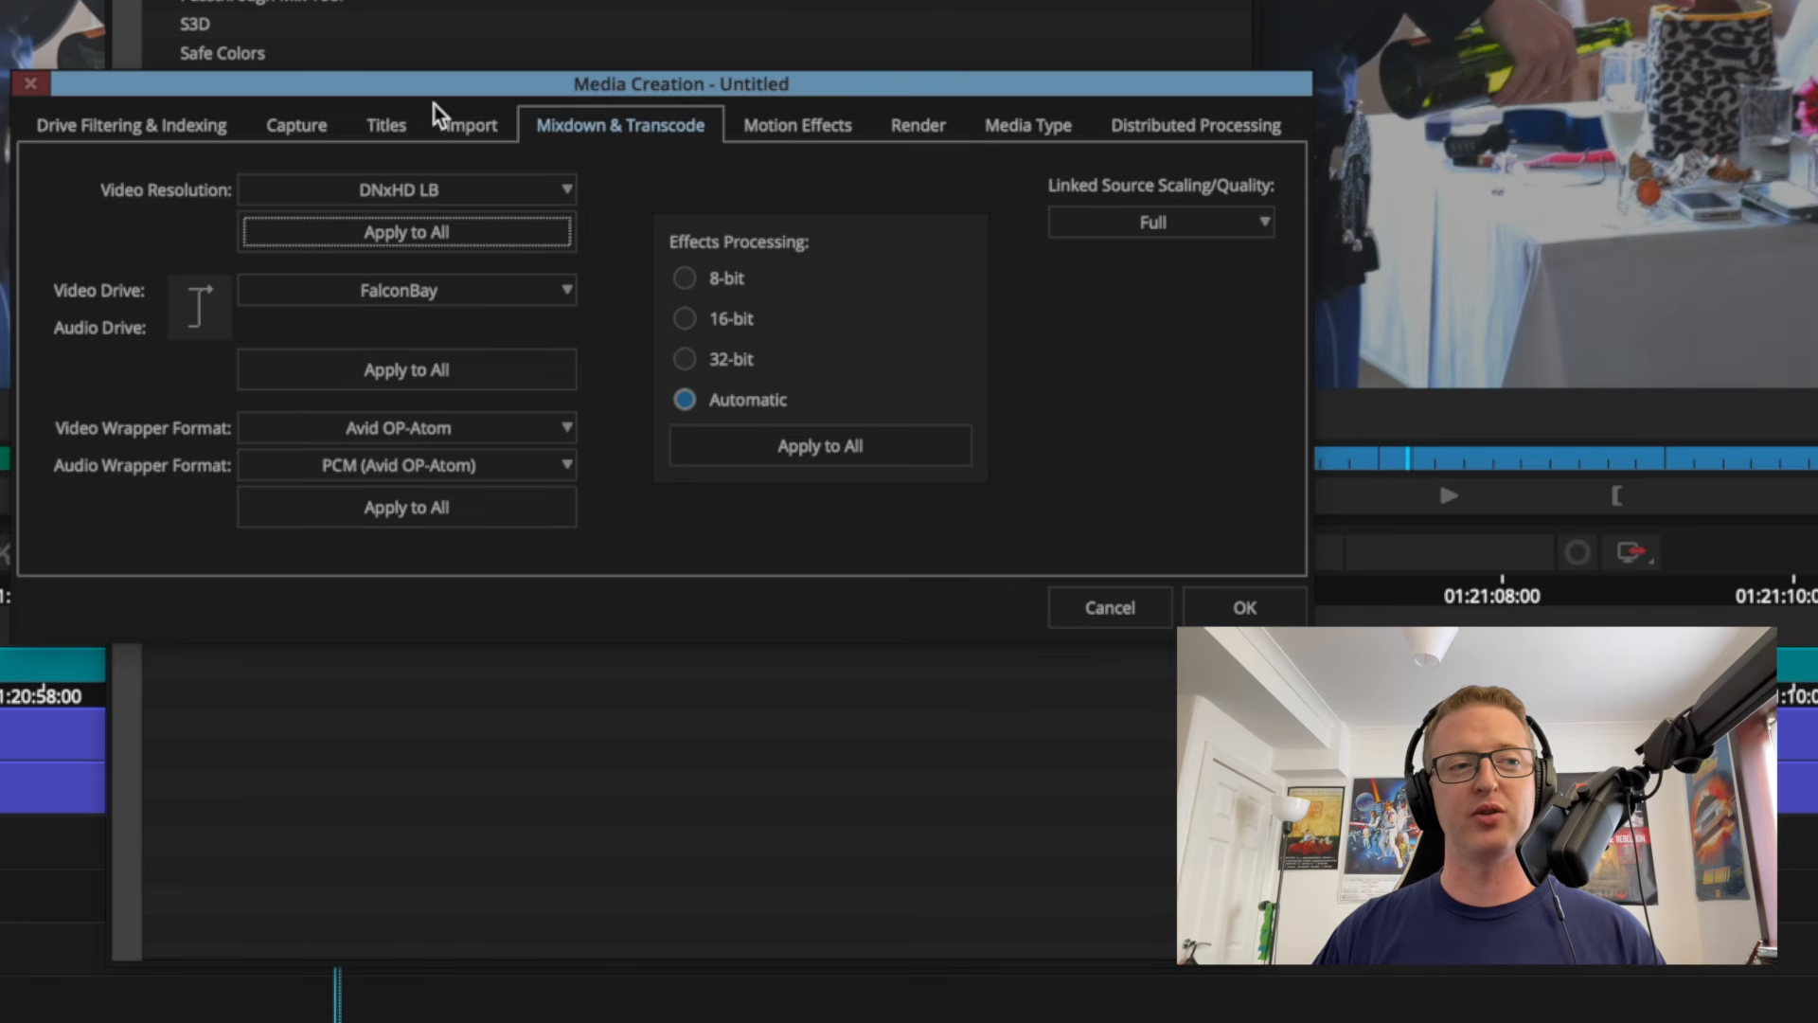
Check the video resolution across the other media creation categories, including Titles, Motion Effects and Render, and accept the Media Creation settings.
{"action": "left_click", "coordinate": [471, 123]}
{"action": "left_click", "coordinate": [381, 128]}
{"action": "left_click", "coordinate": [311, 133]}
{"action": "left_click", "coordinate": [413, 131]}
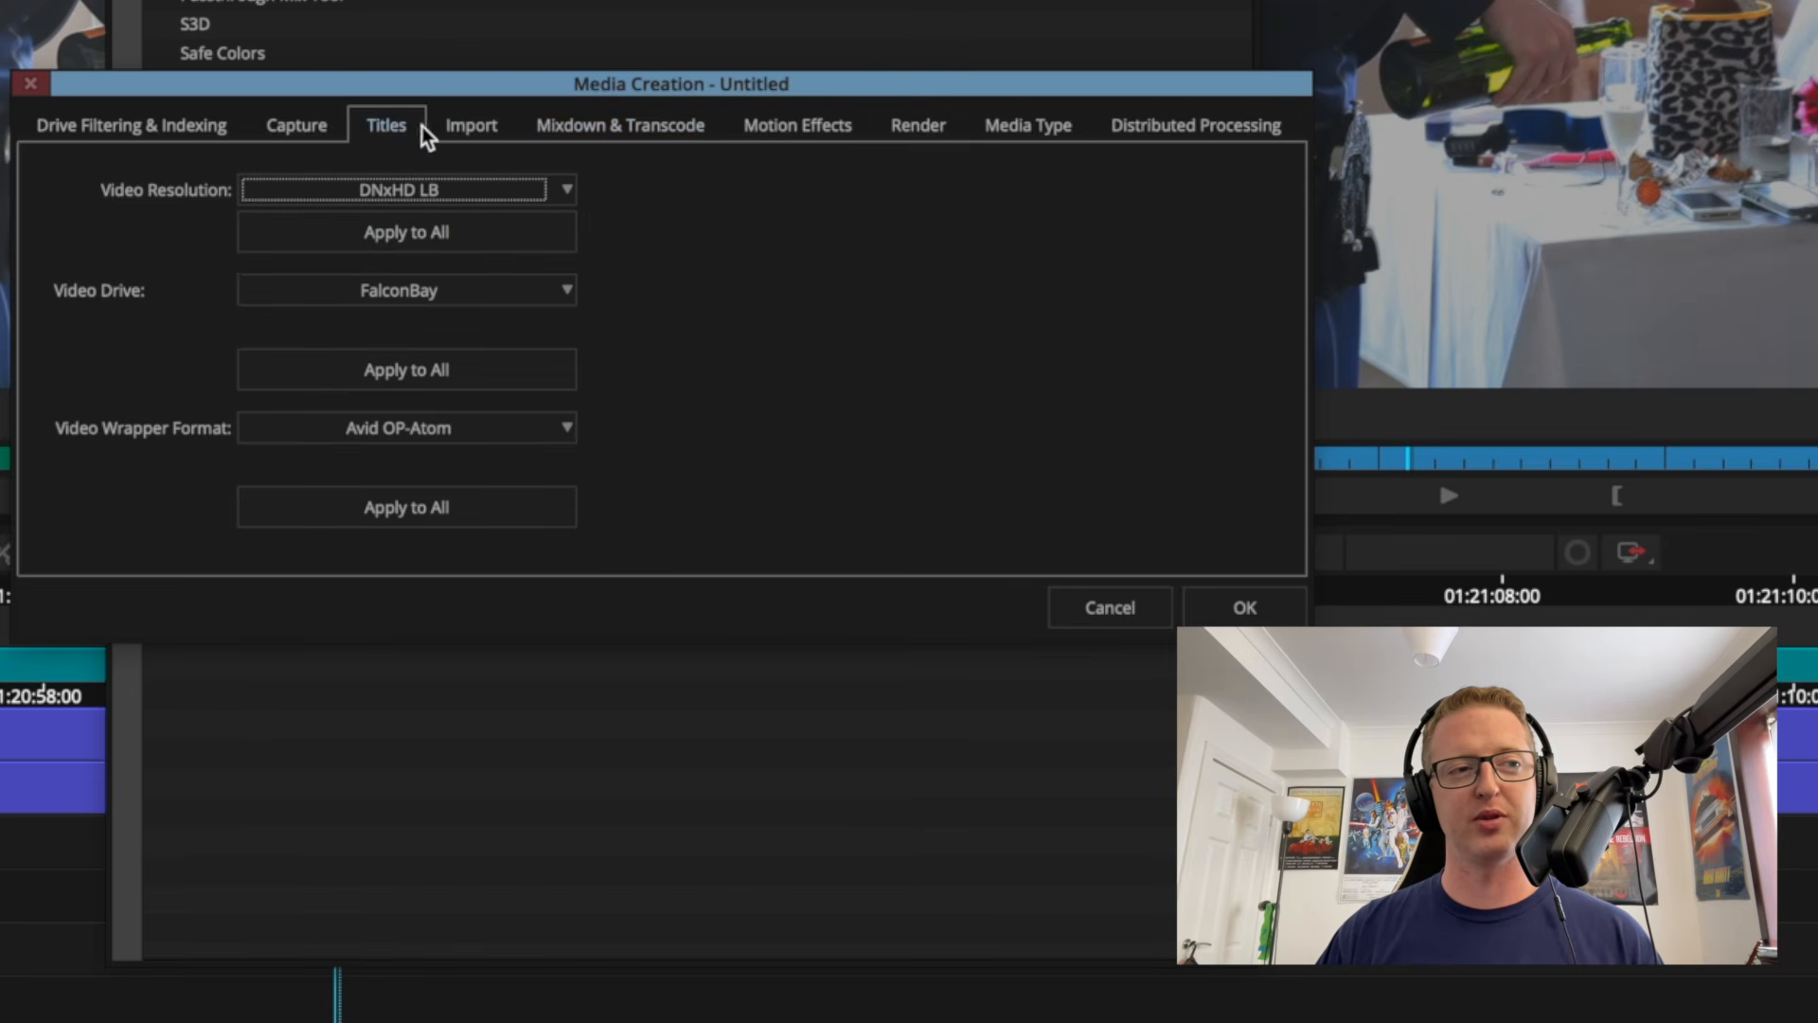
{"action": "left_click", "coordinate": [708, 137]}
{"action": "left_click", "coordinate": [781, 133]}
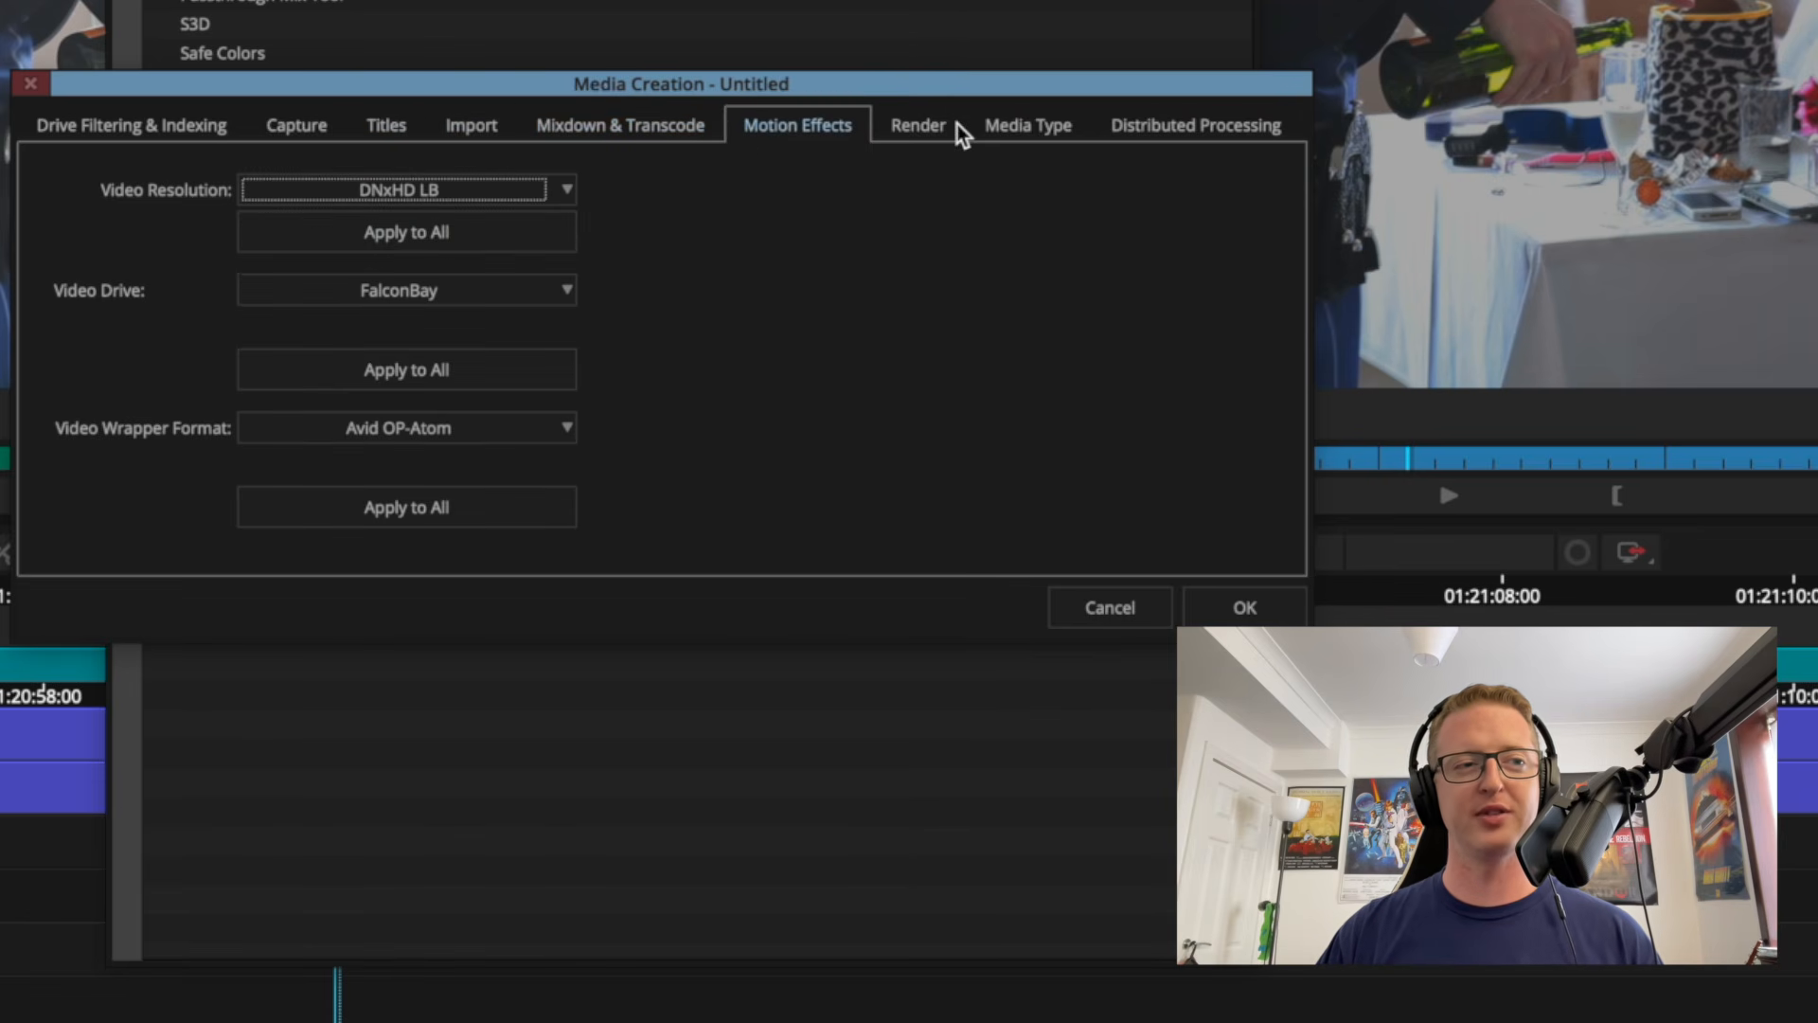
{"action": "left_click", "coordinate": [961, 133]}
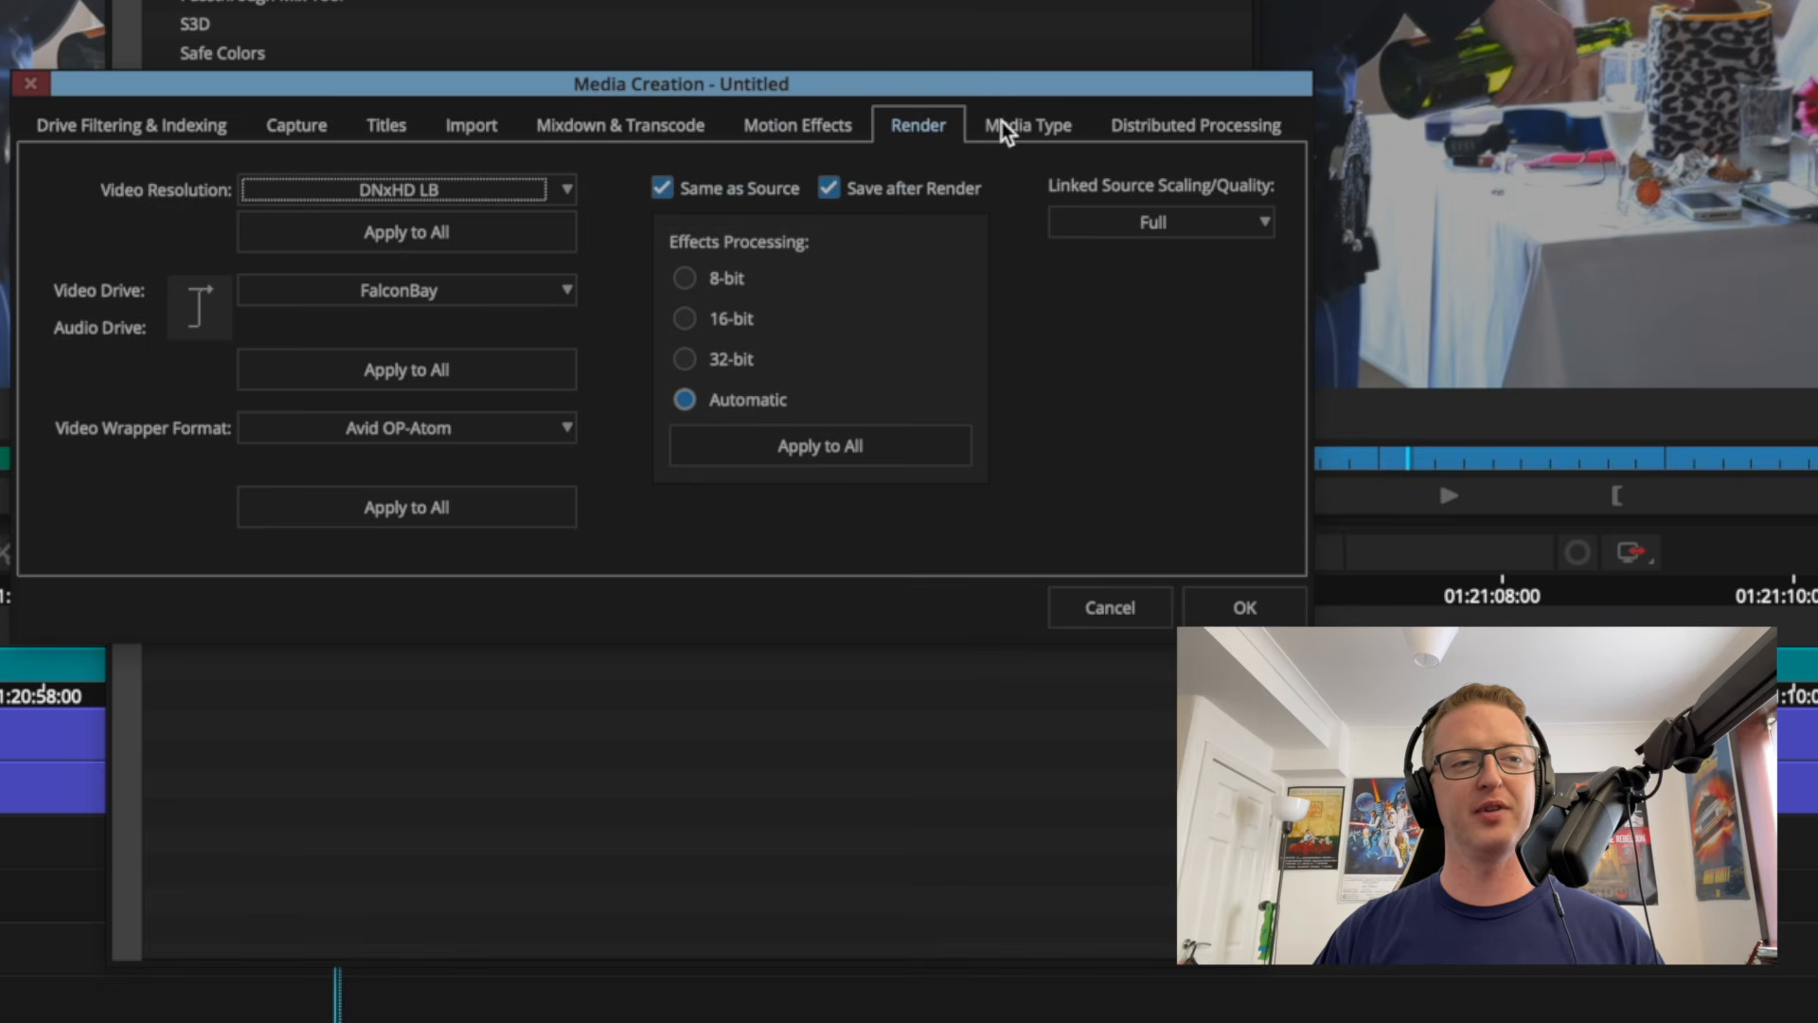
{"action": "left_click", "coordinate": [1031, 127]}
{"action": "left_click", "coordinate": [930, 129]}
{"action": "left_click", "coordinate": [1051, 133]}
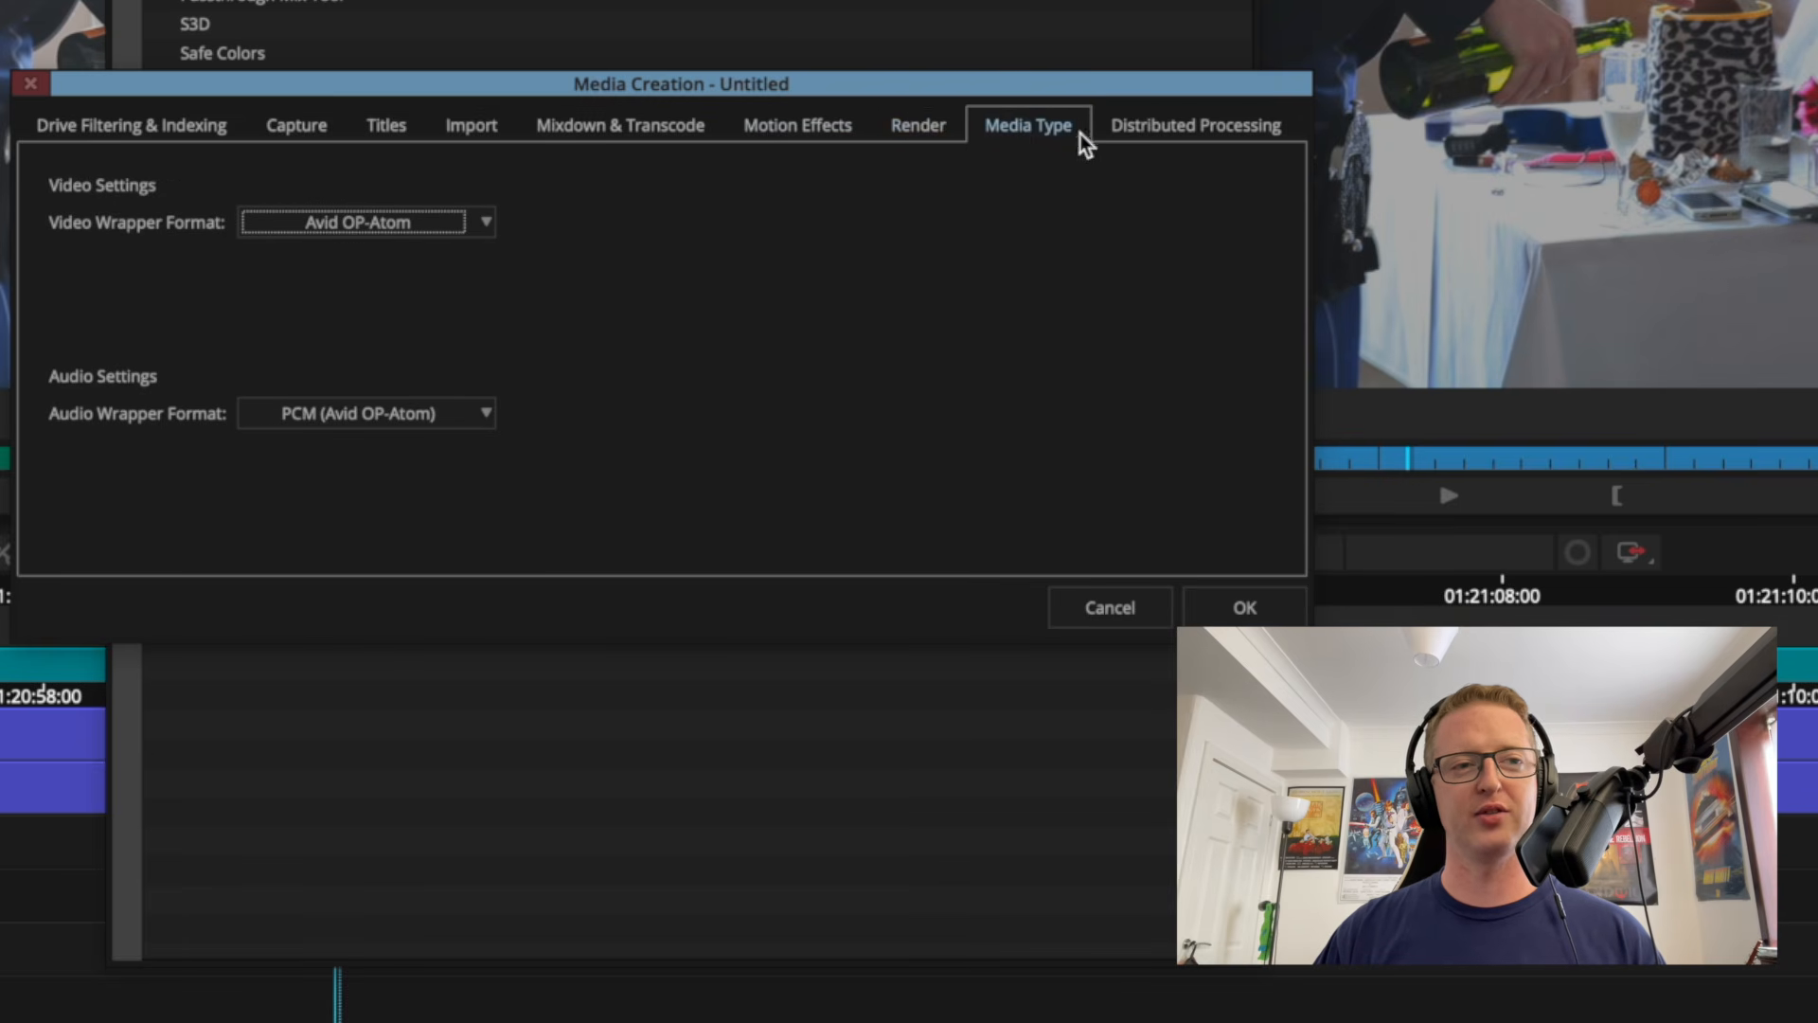
{"action": "left_click", "coordinate": [1227, 613]}
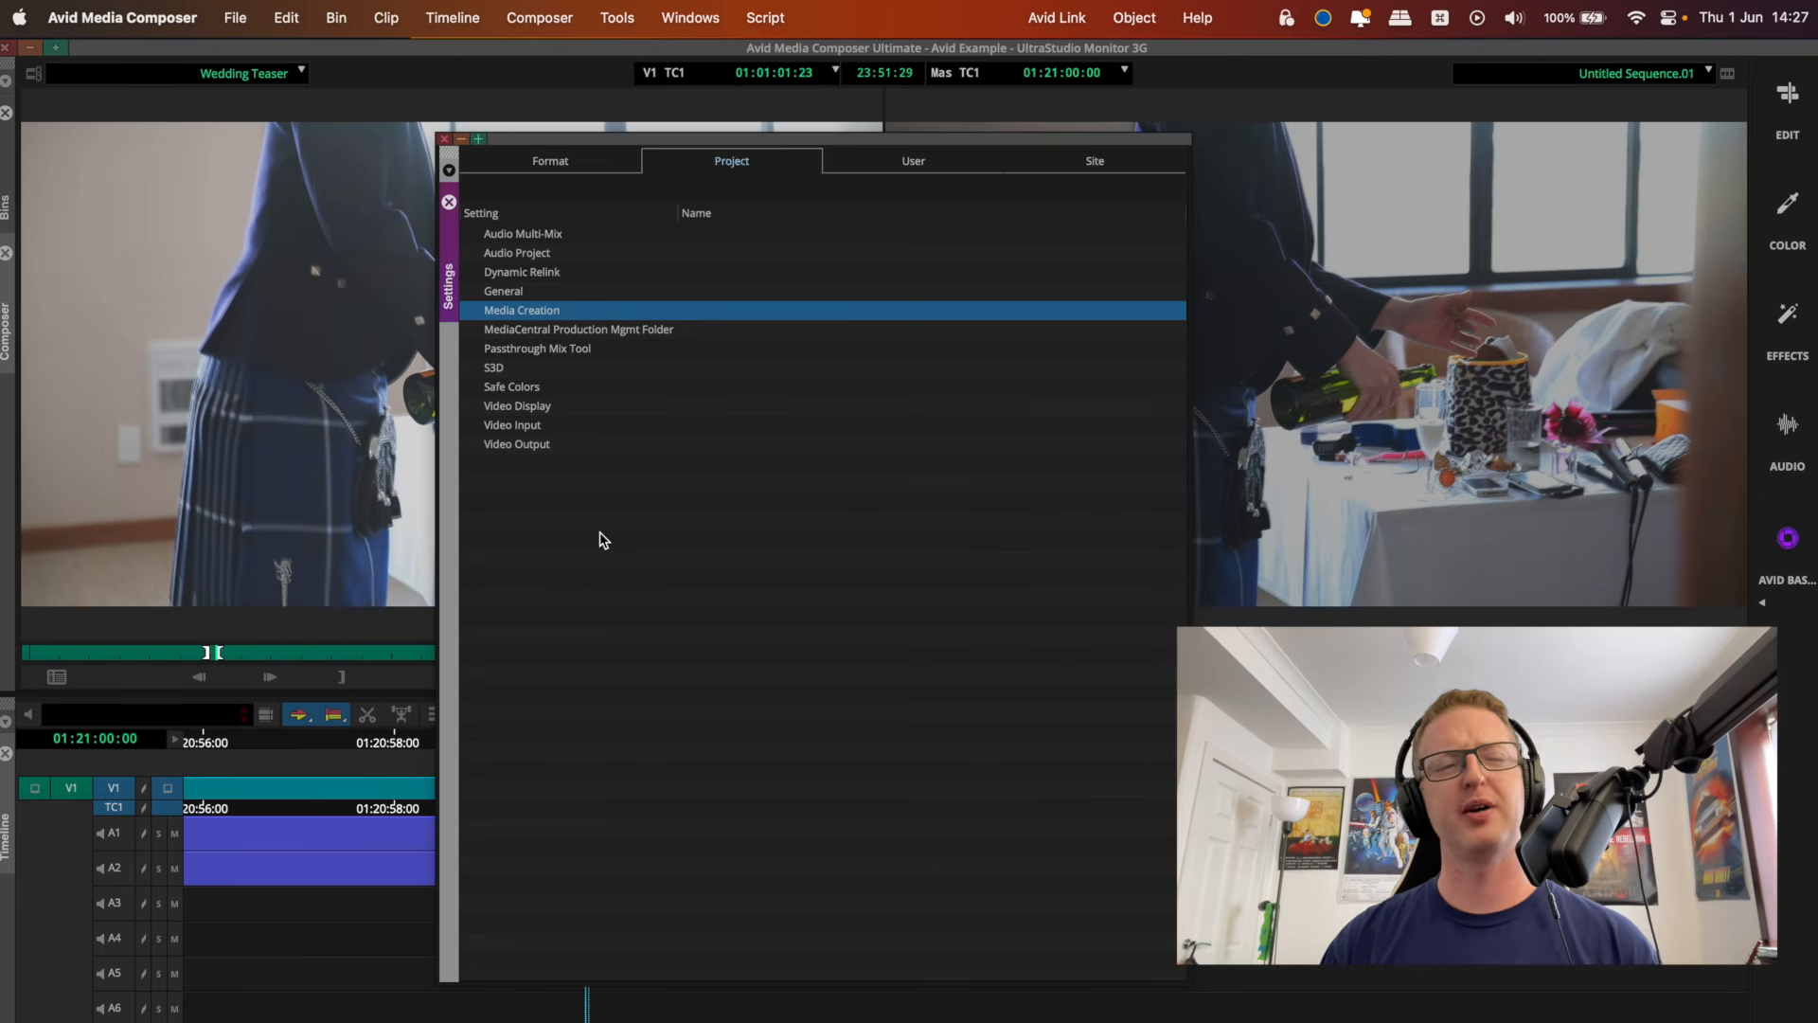
Set Force Auto-Save to 8 minutes in the user's Bin settings and accept the change.
{"action": "left_click", "coordinate": [944, 167]}
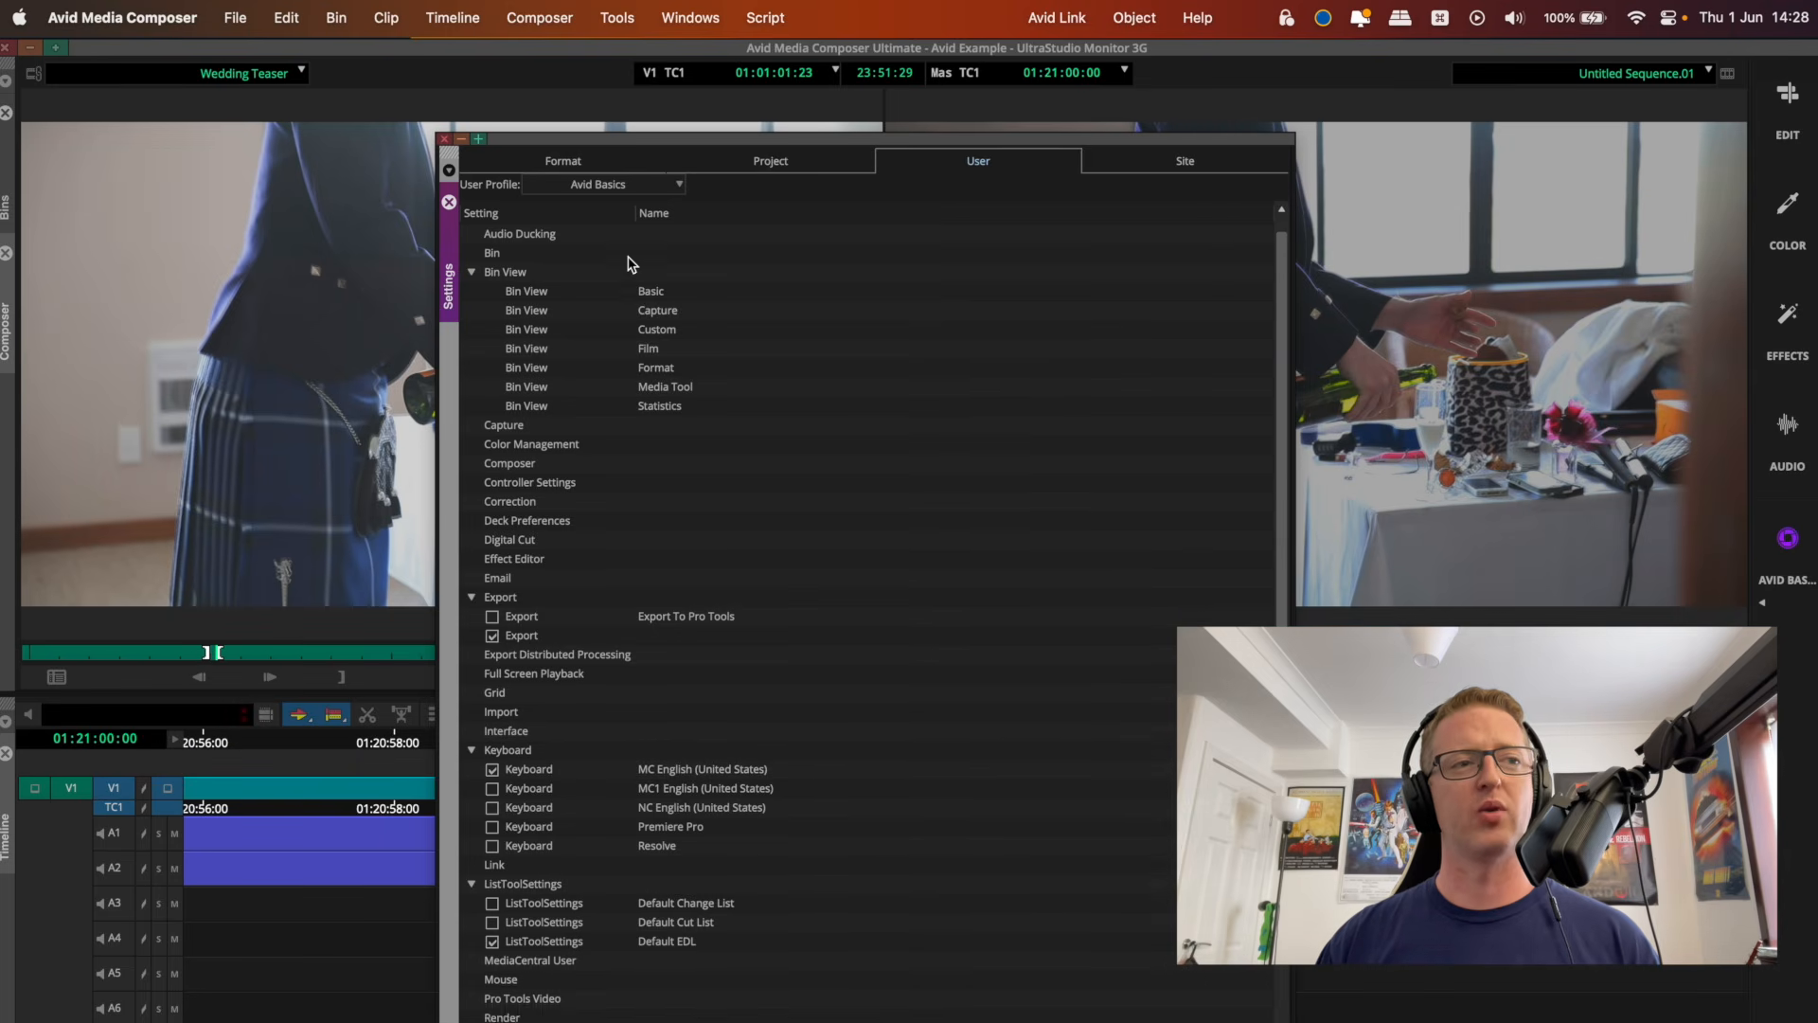
{"action": "scroll", "coordinate": [625, 270], "scroll_direction": "up", "scroll_amount": 1}
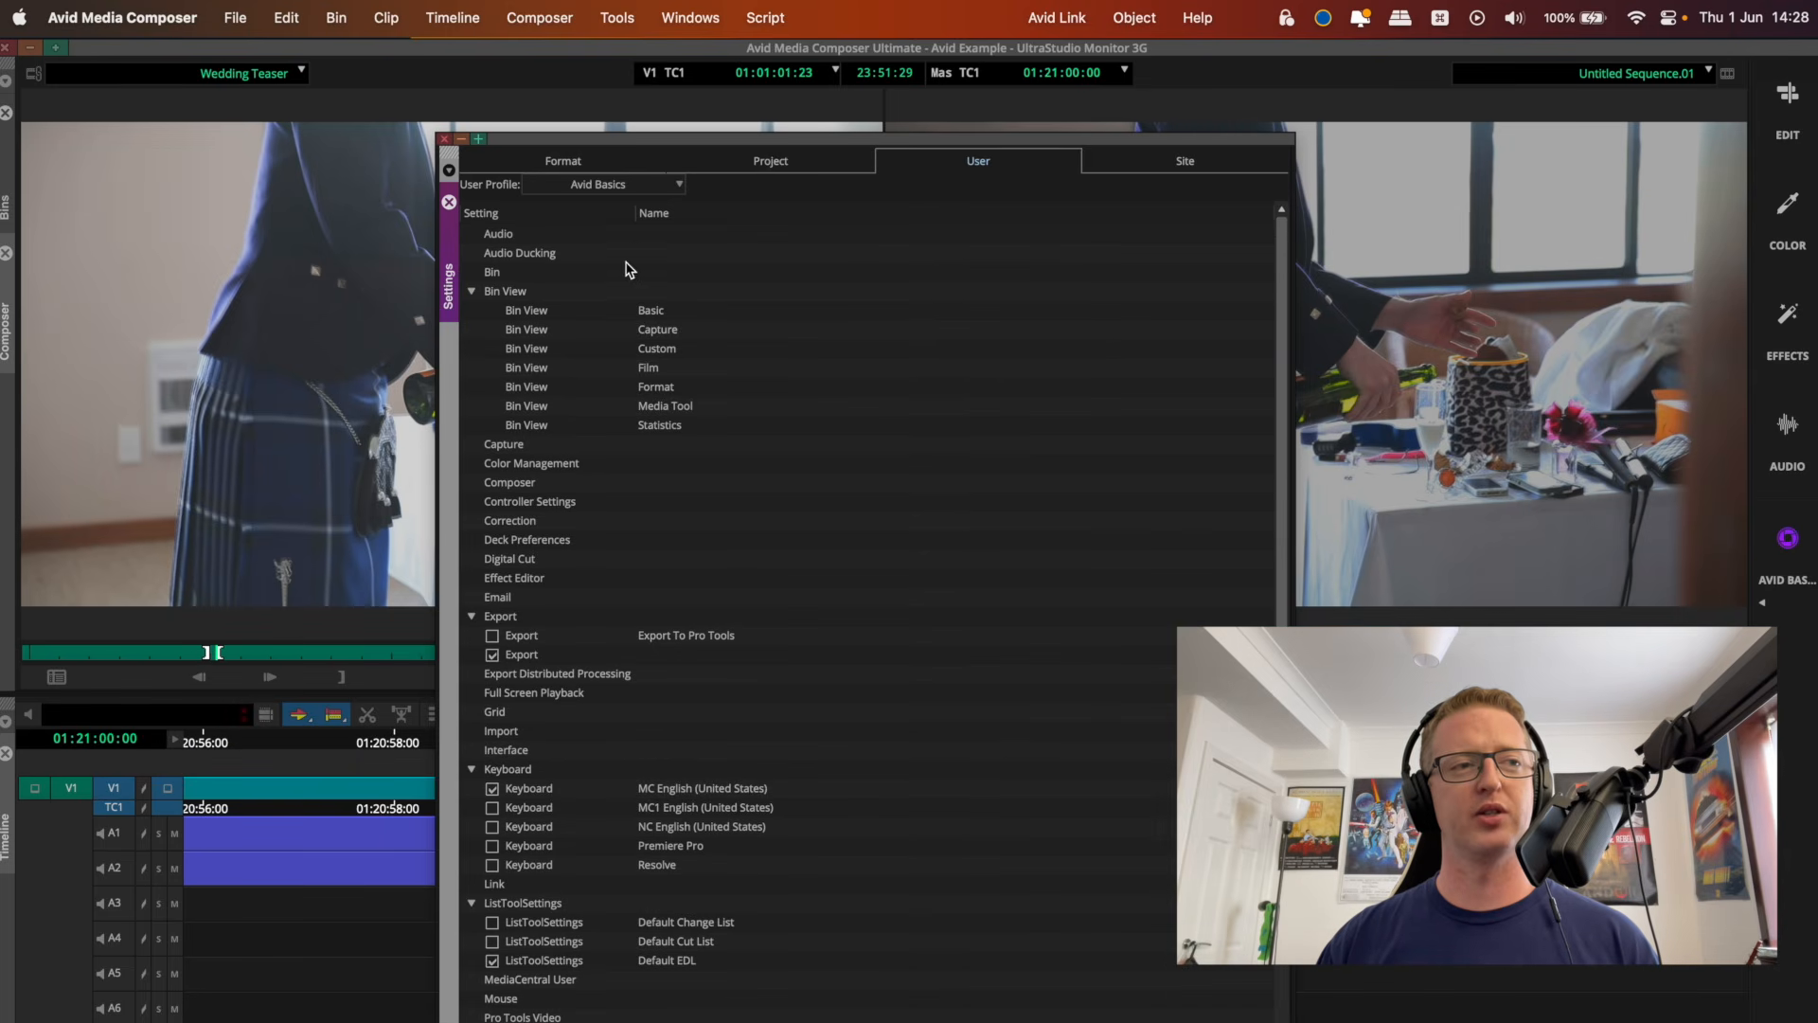
{"action": "double_click", "coordinate": [549, 274]}
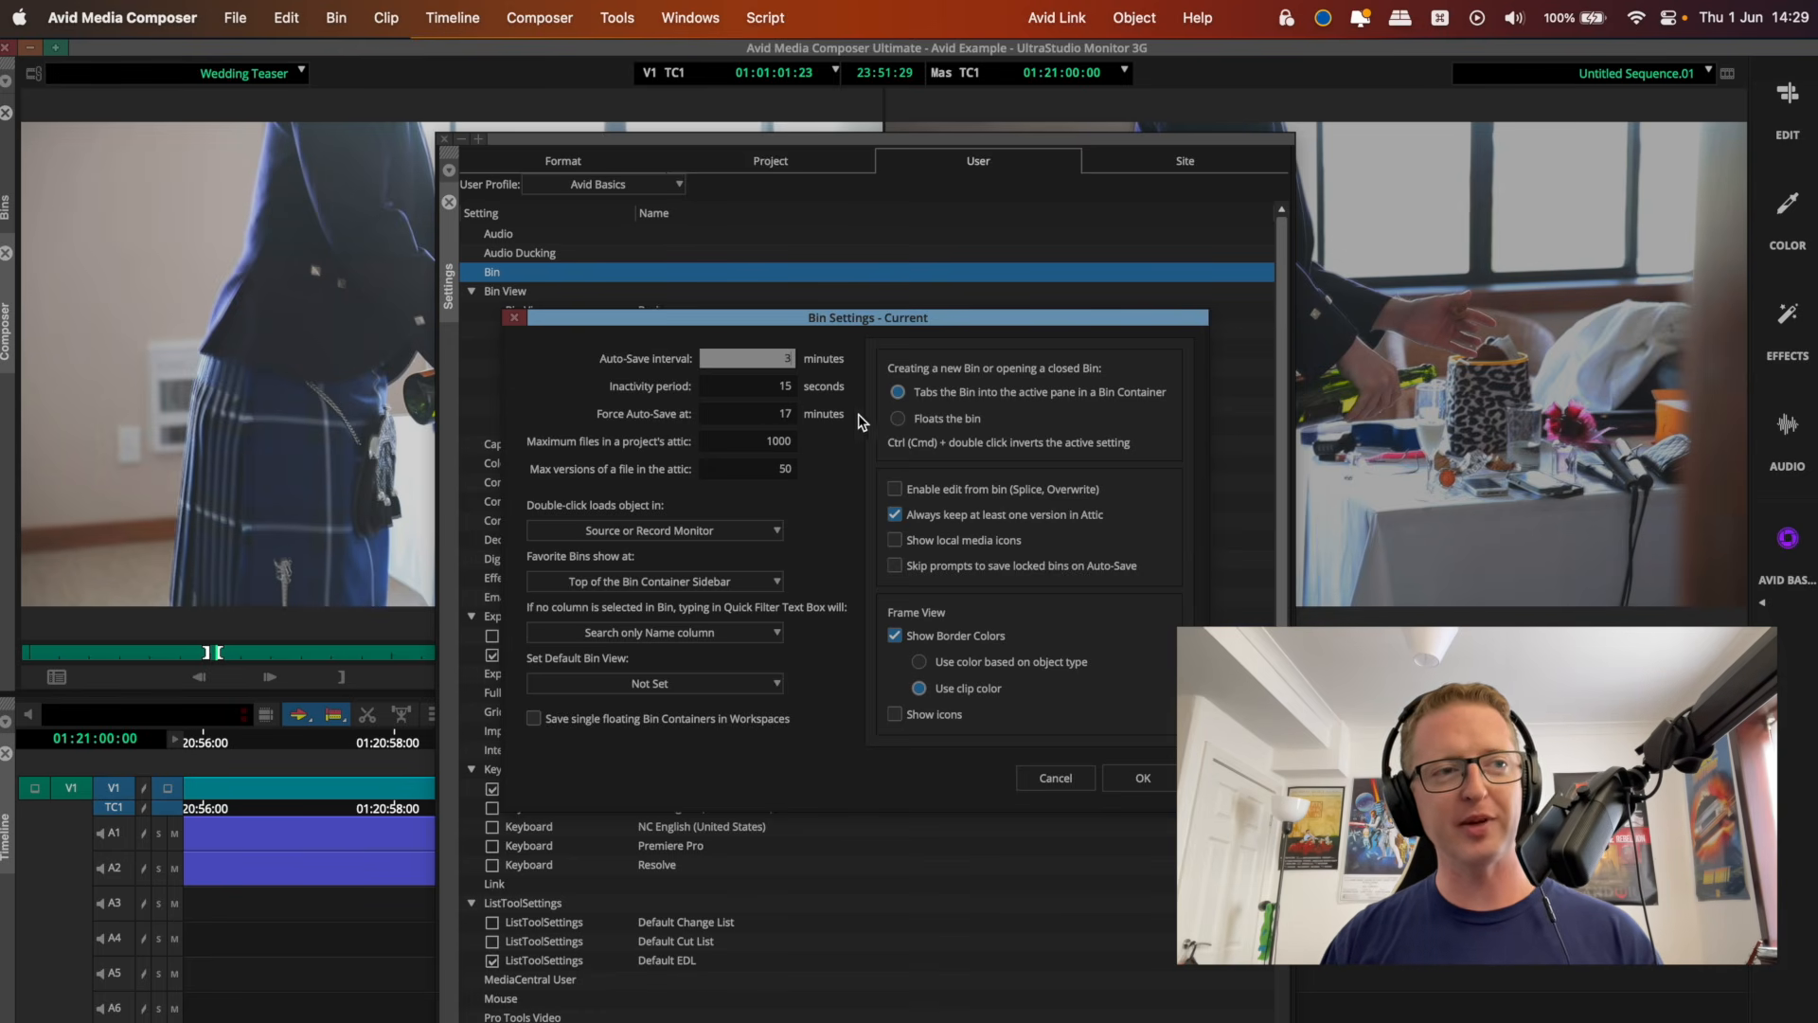
{"action": "left_click", "coordinate": [771, 414]}
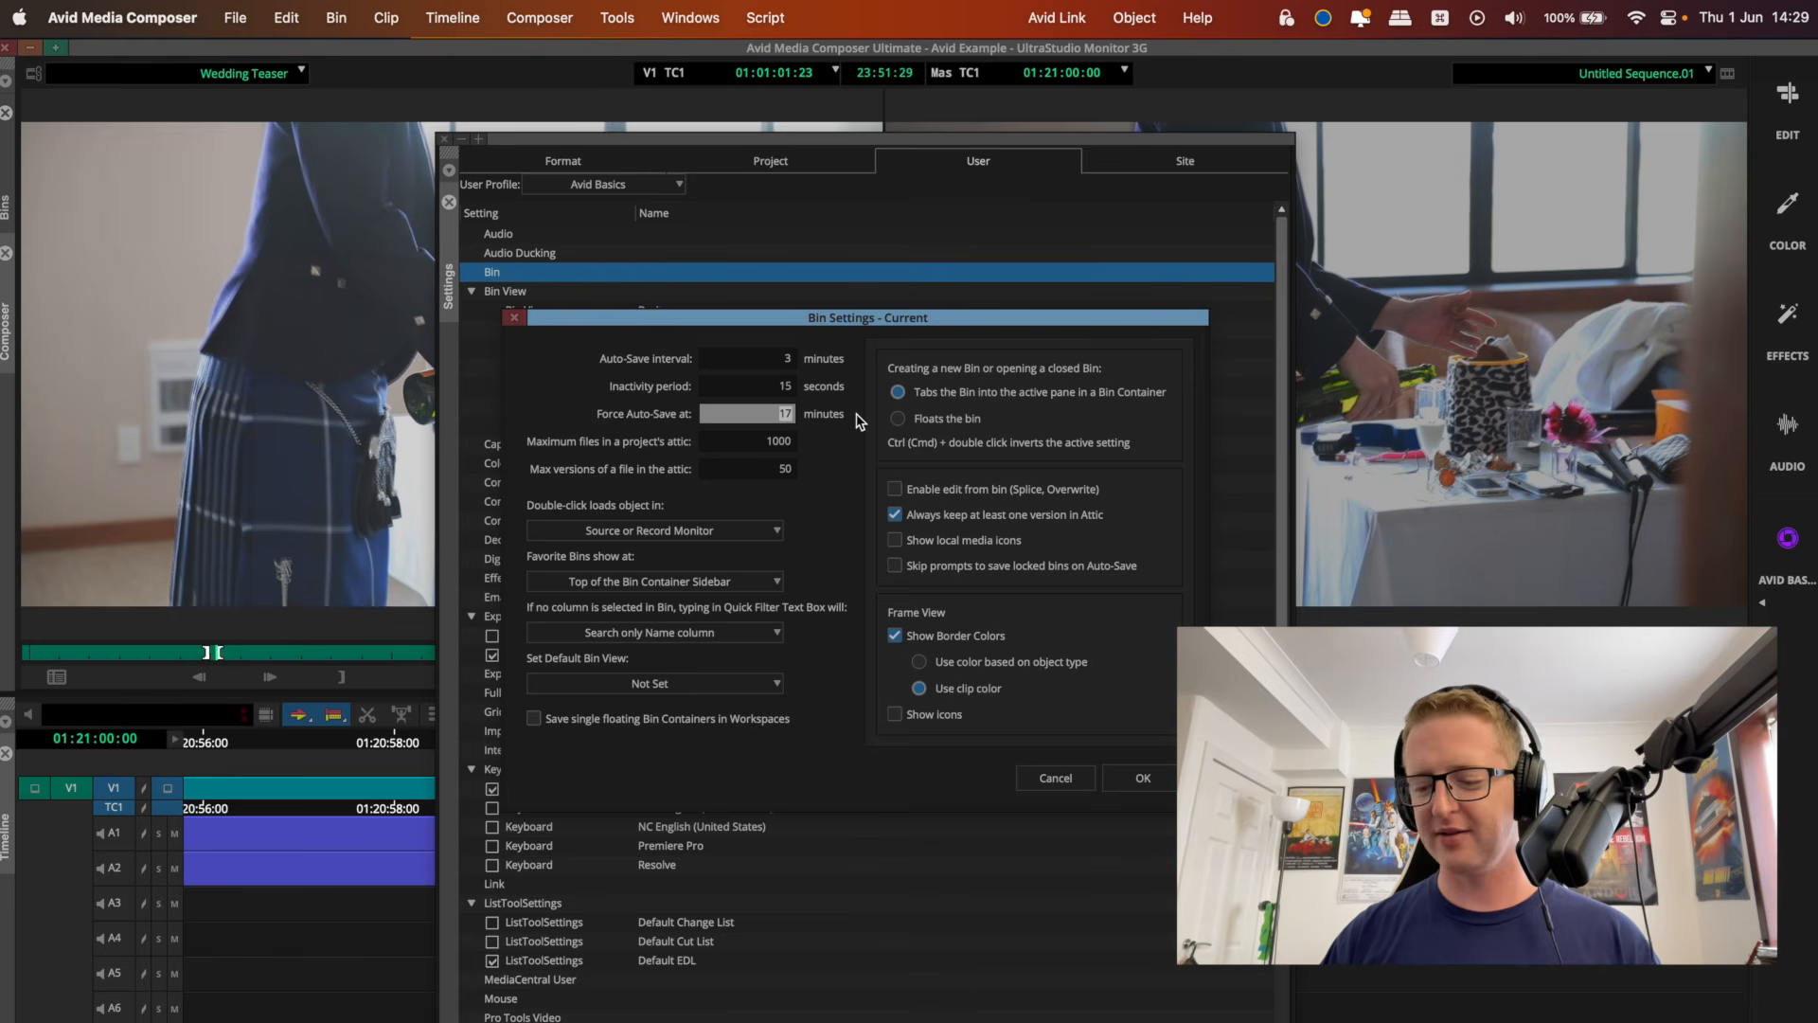
{"action": "left_click", "coordinate": [765, 383]}
{"action": "mouse_move", "coordinate": [933, 392]}
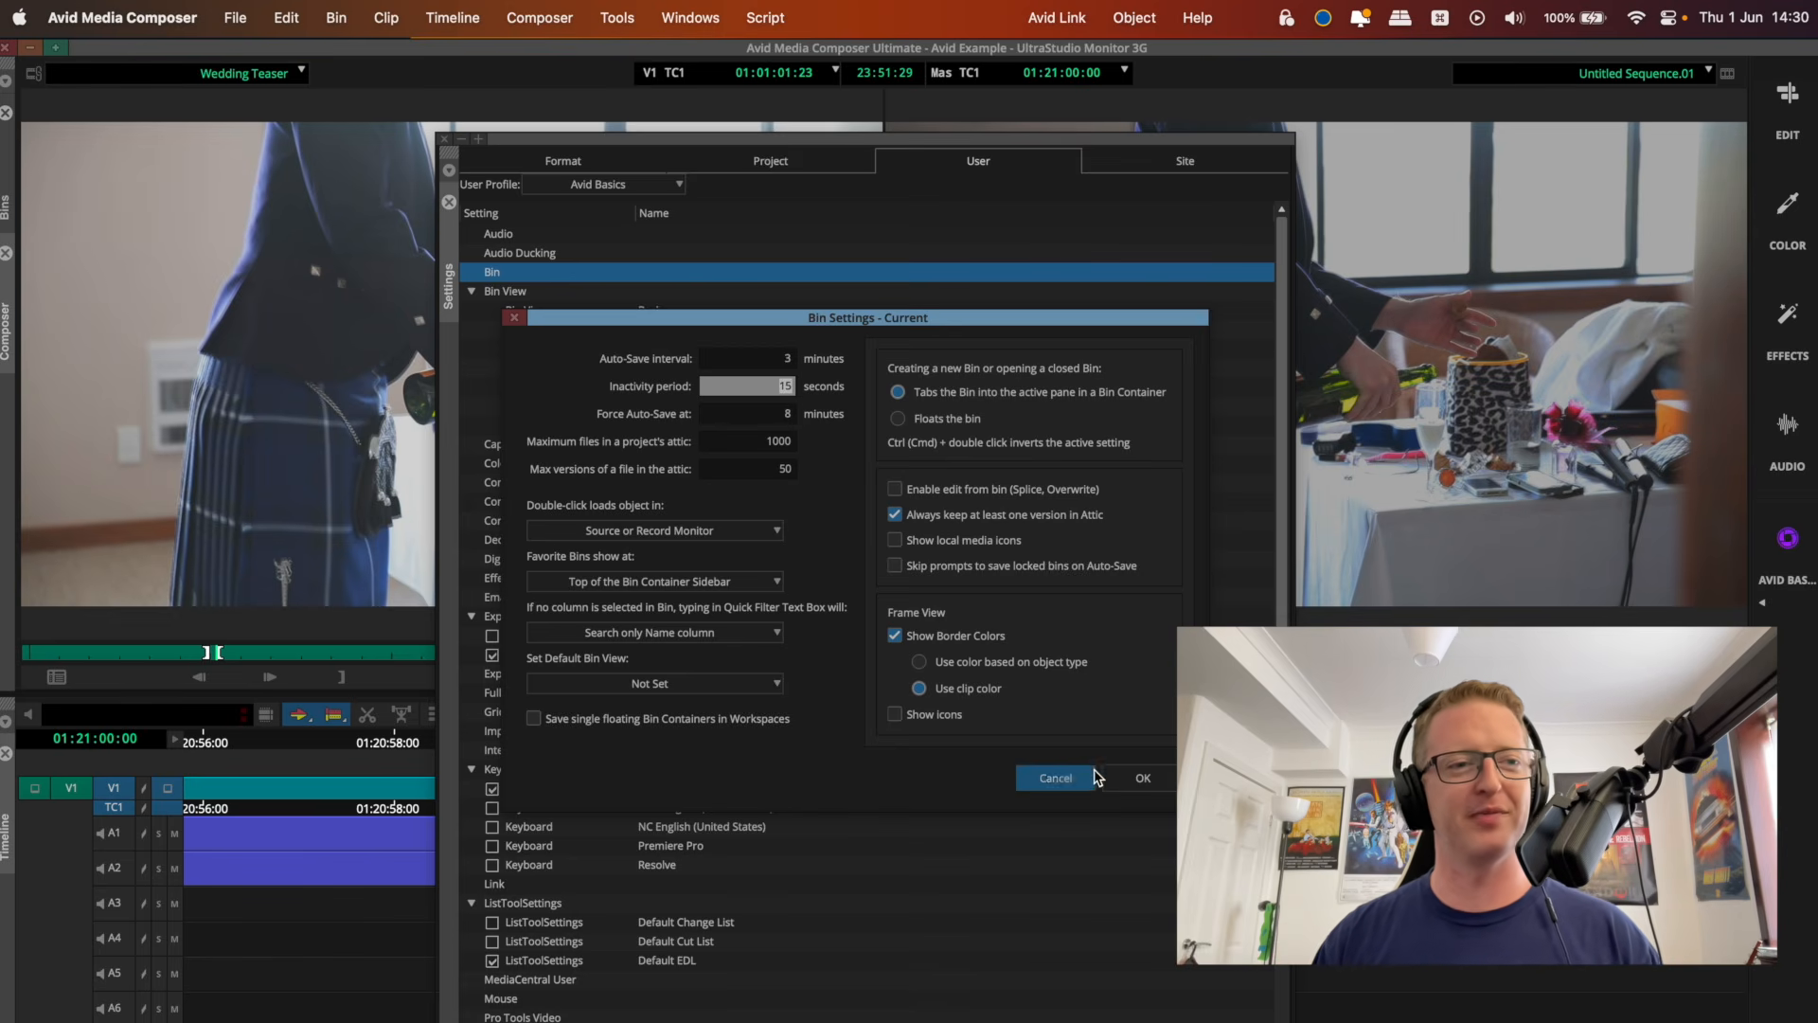
{"action": "left_click", "coordinate": [1142, 777]}
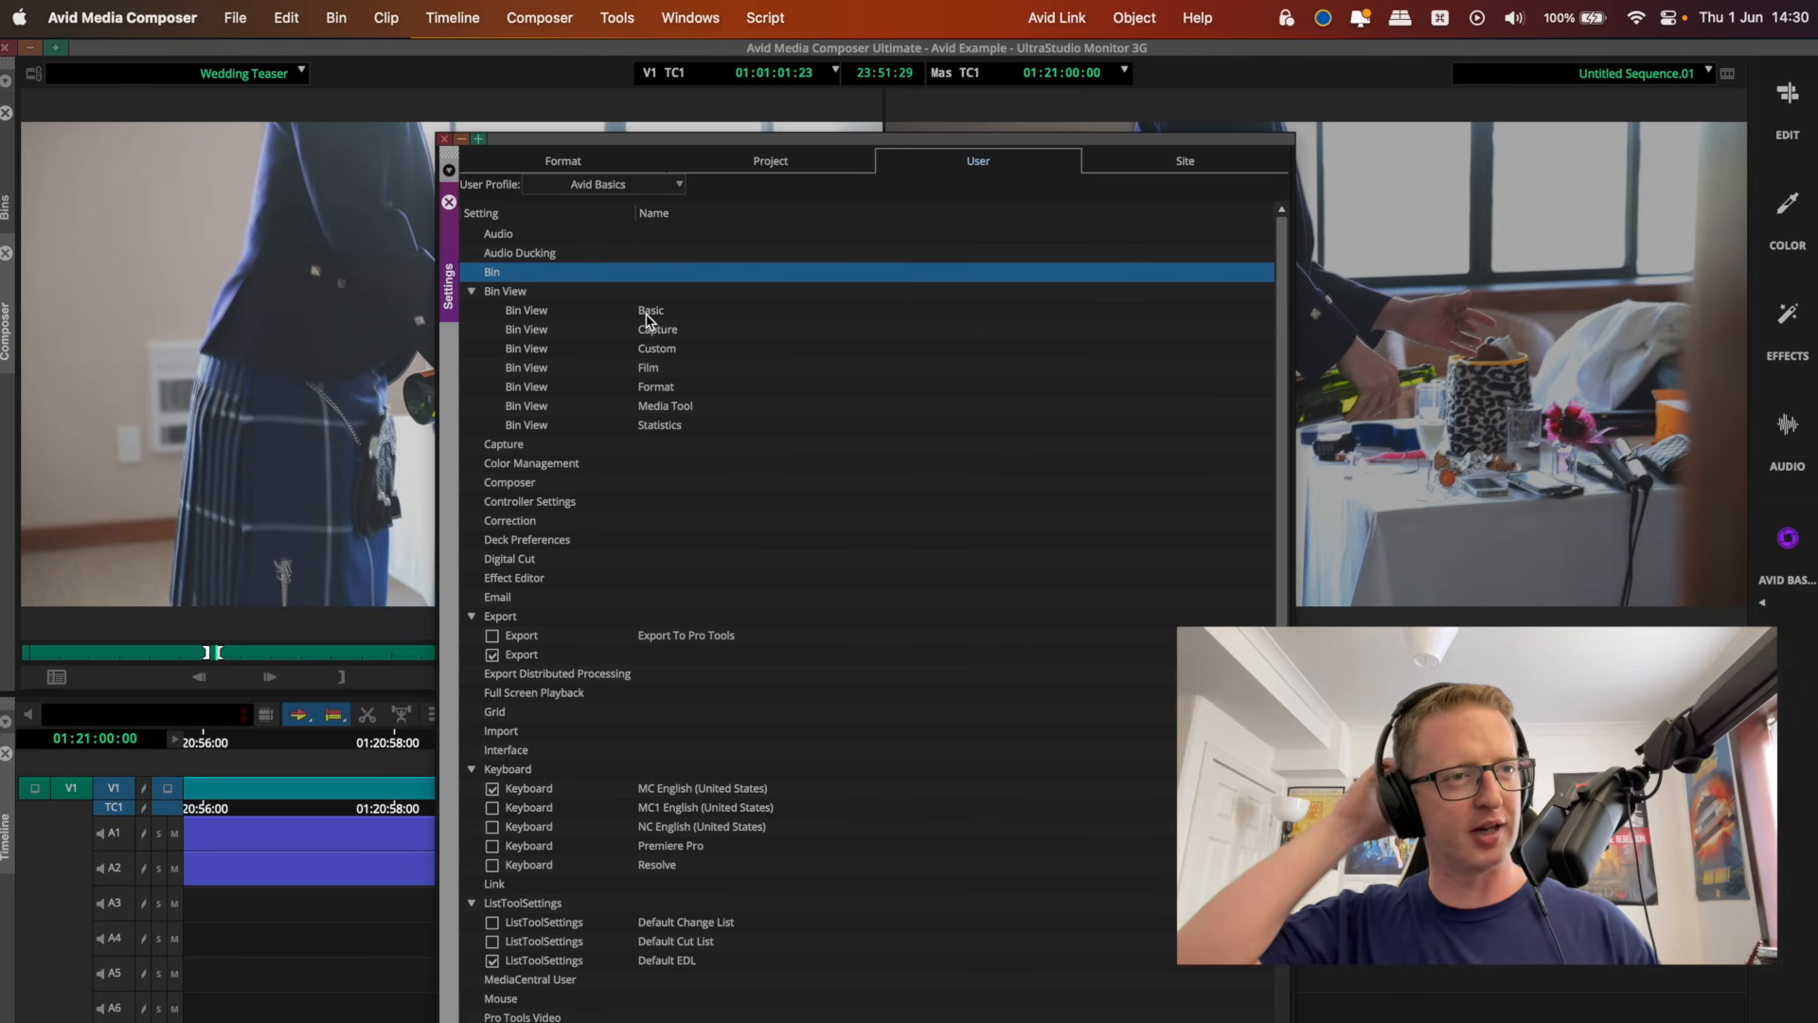
Bring up the Bins in place of the Composer and move the Settings window down clear of the bin contents.
{"action": "left_click_drag", "start_coordinate": [625, 139], "coordinate": [1037, 138]}
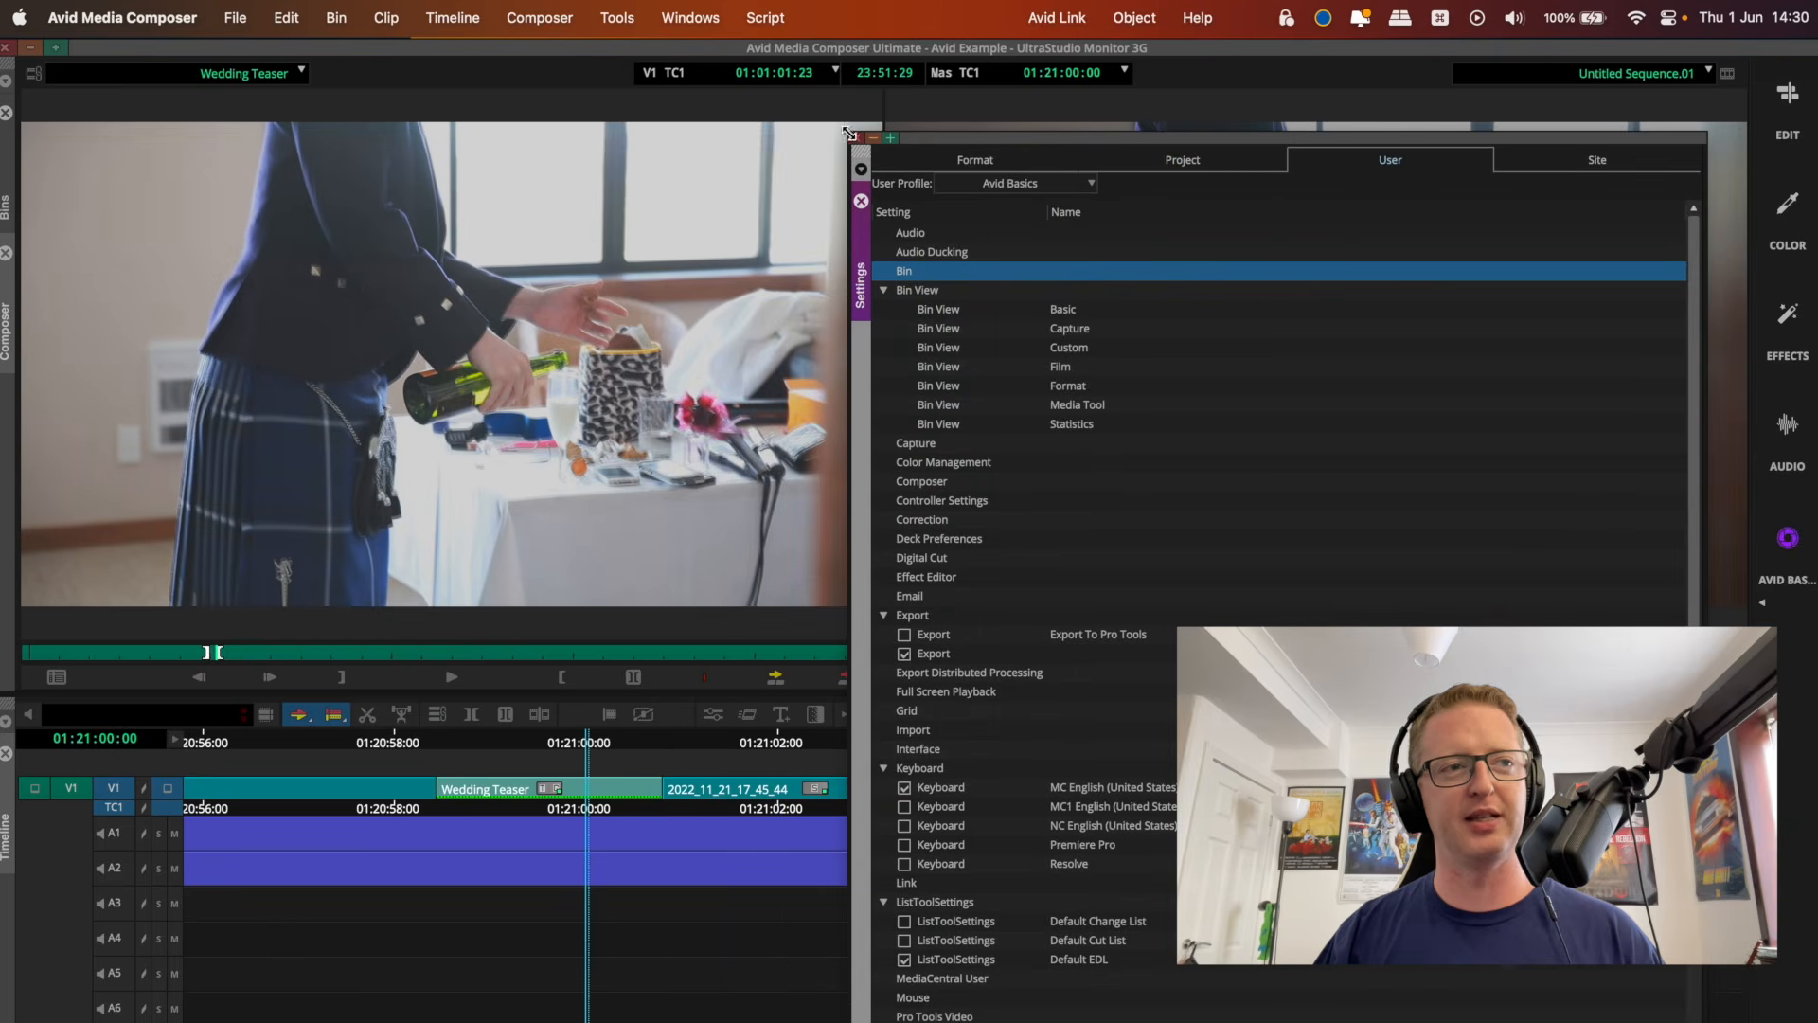
{"action": "left_click", "coordinate": [8, 206]}
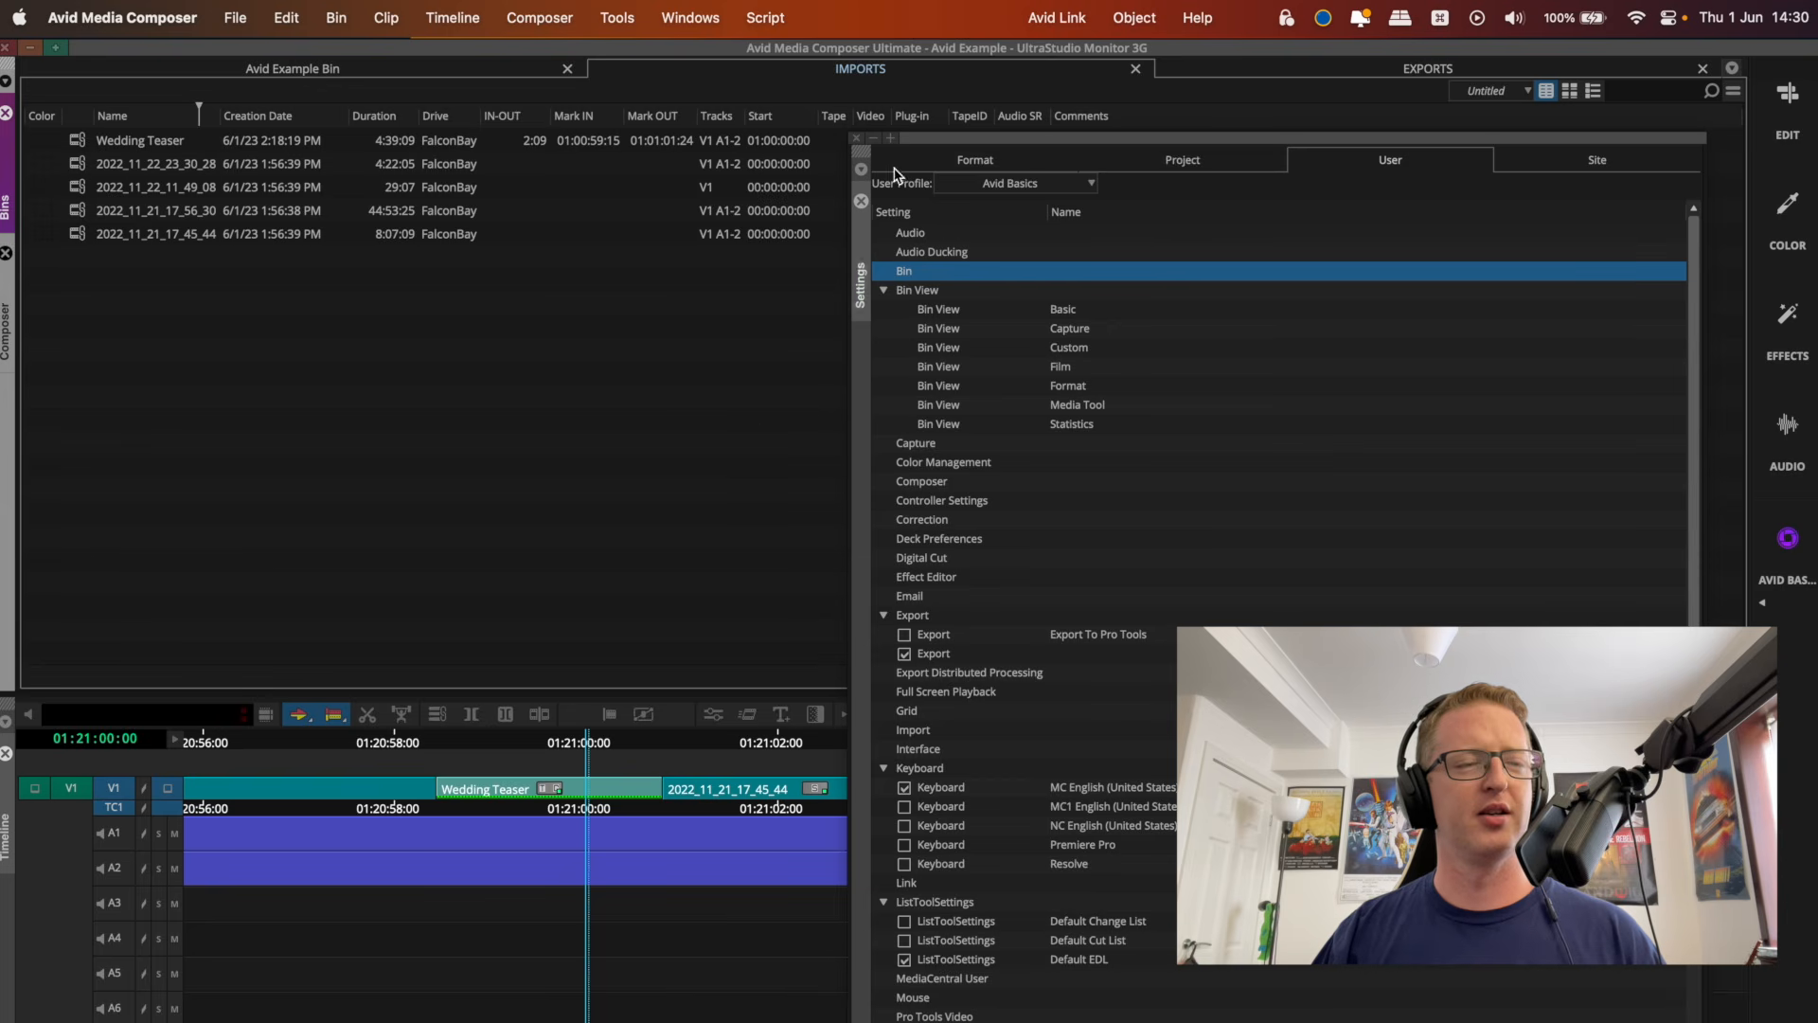
{"action": "left_click", "coordinate": [979, 199]}
{"action": "left_click_drag", "start_coordinate": [1051, 139], "coordinate": [1117, 646]}
View the IMPORTS bin in Frame view with enlarged thumbnails and in Script view, ending in Text view.
{"action": "left_click", "coordinate": [1568, 91]}
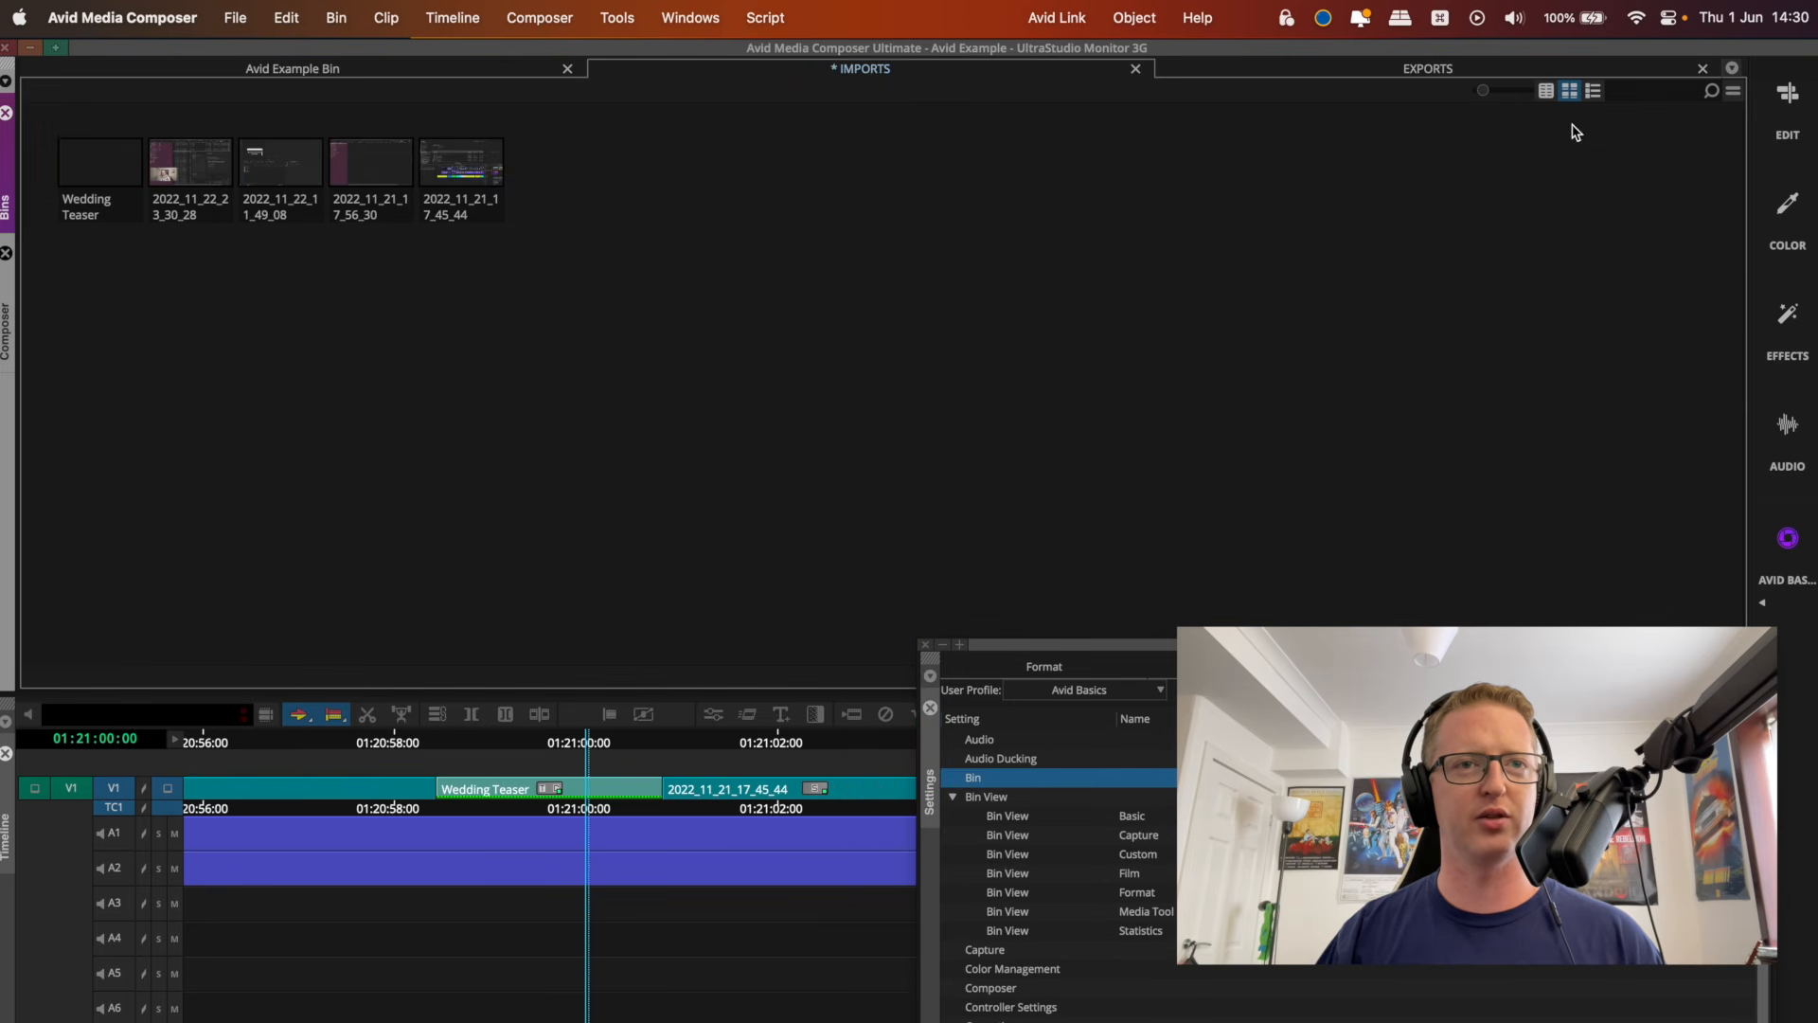
{"action": "left_click_drag", "start_coordinate": [1484, 91], "coordinate": [1542, 86]}
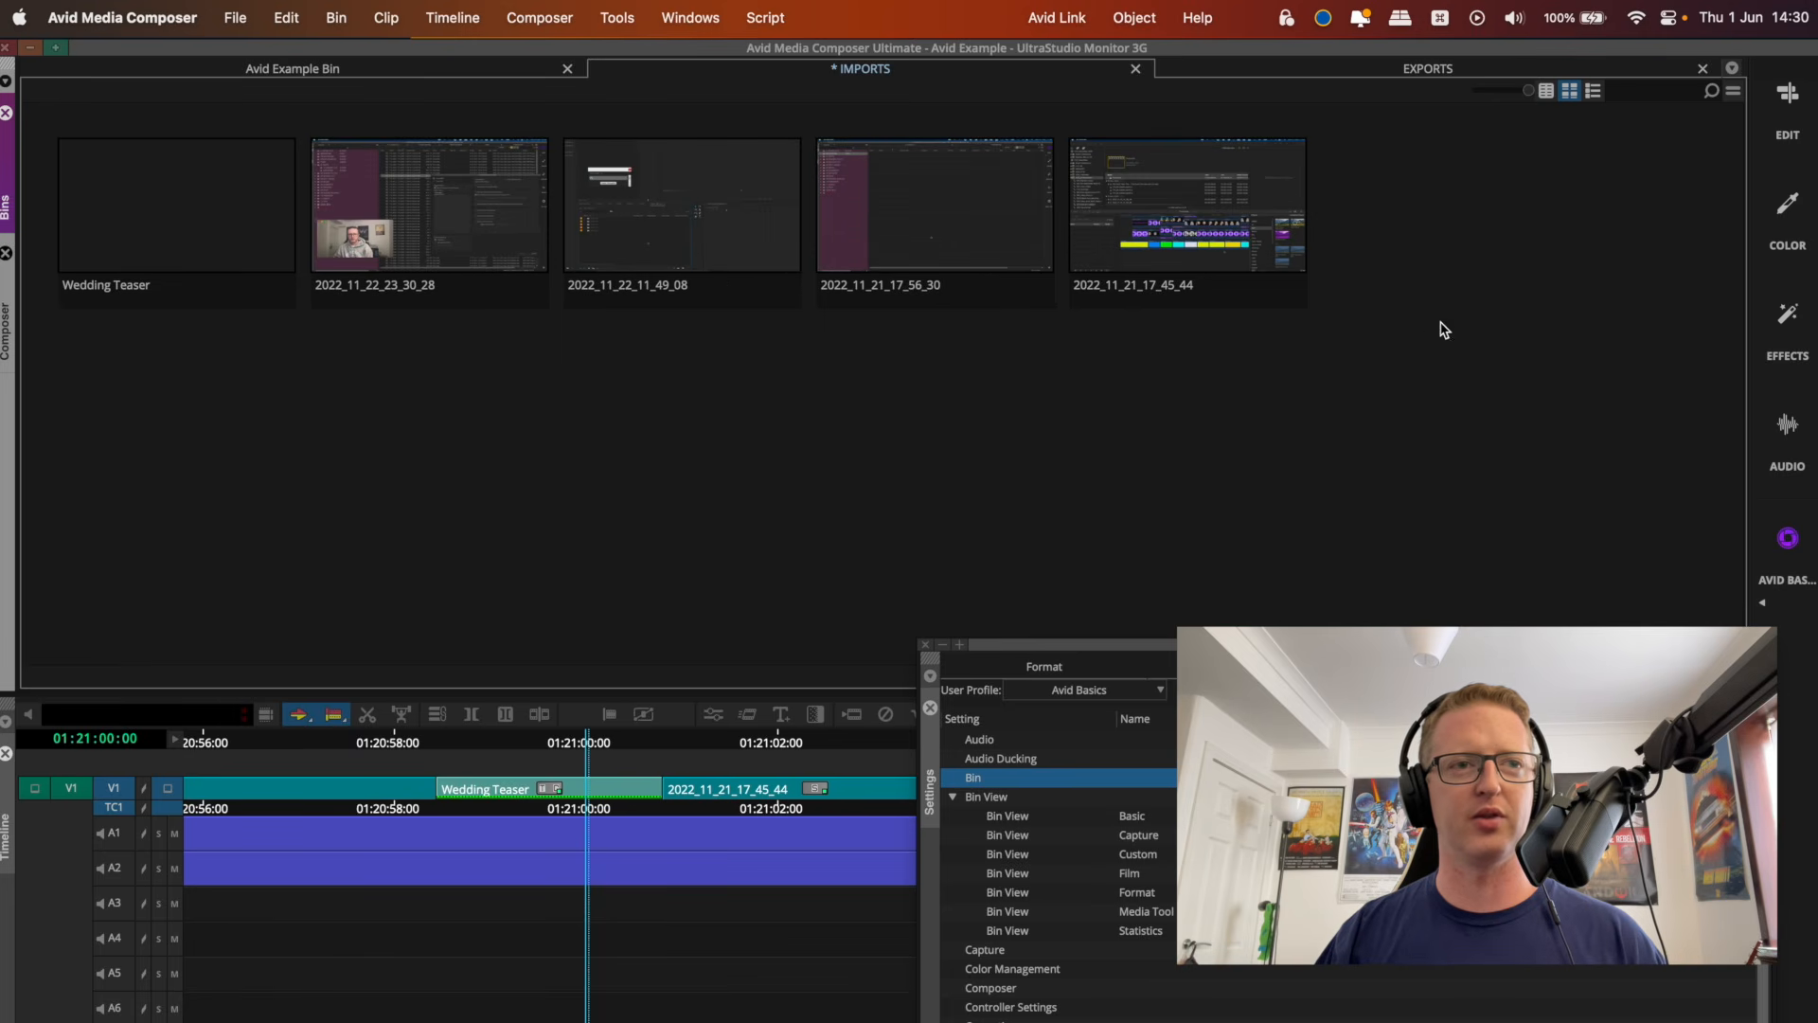
{"action": "left_click", "coordinate": [1594, 92]}
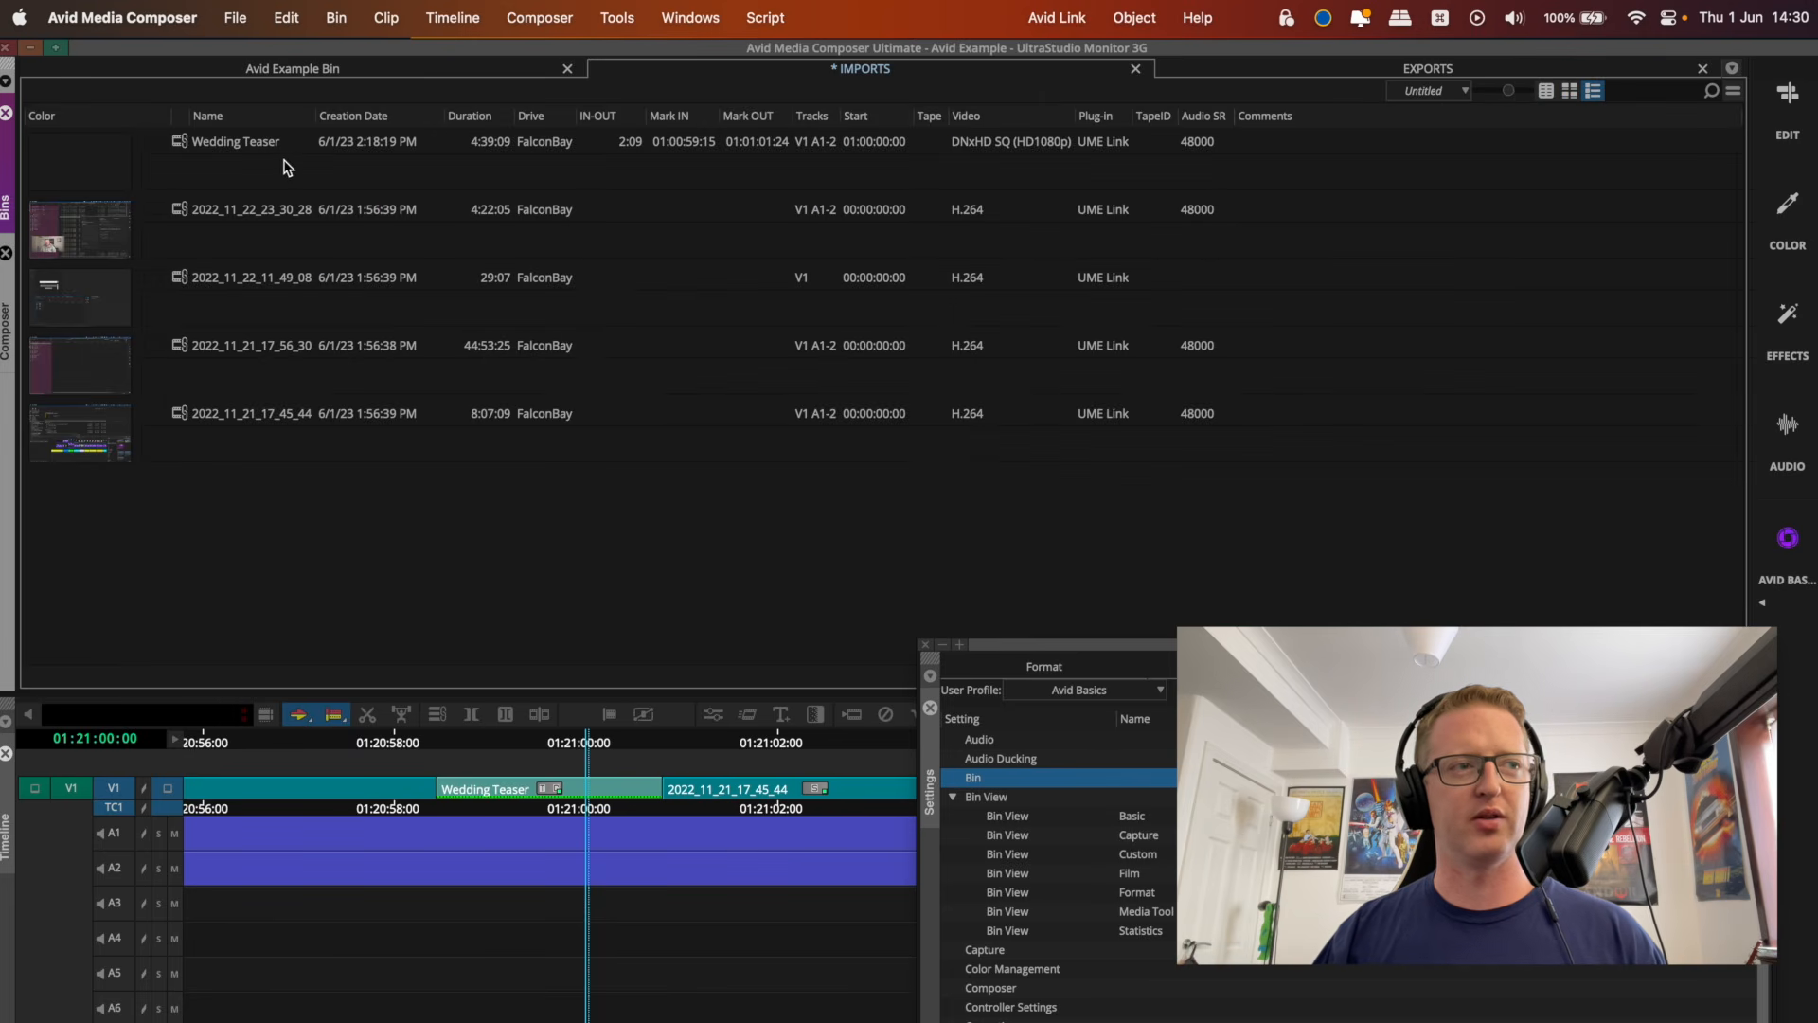
{"action": "left_click", "coordinate": [267, 174]}
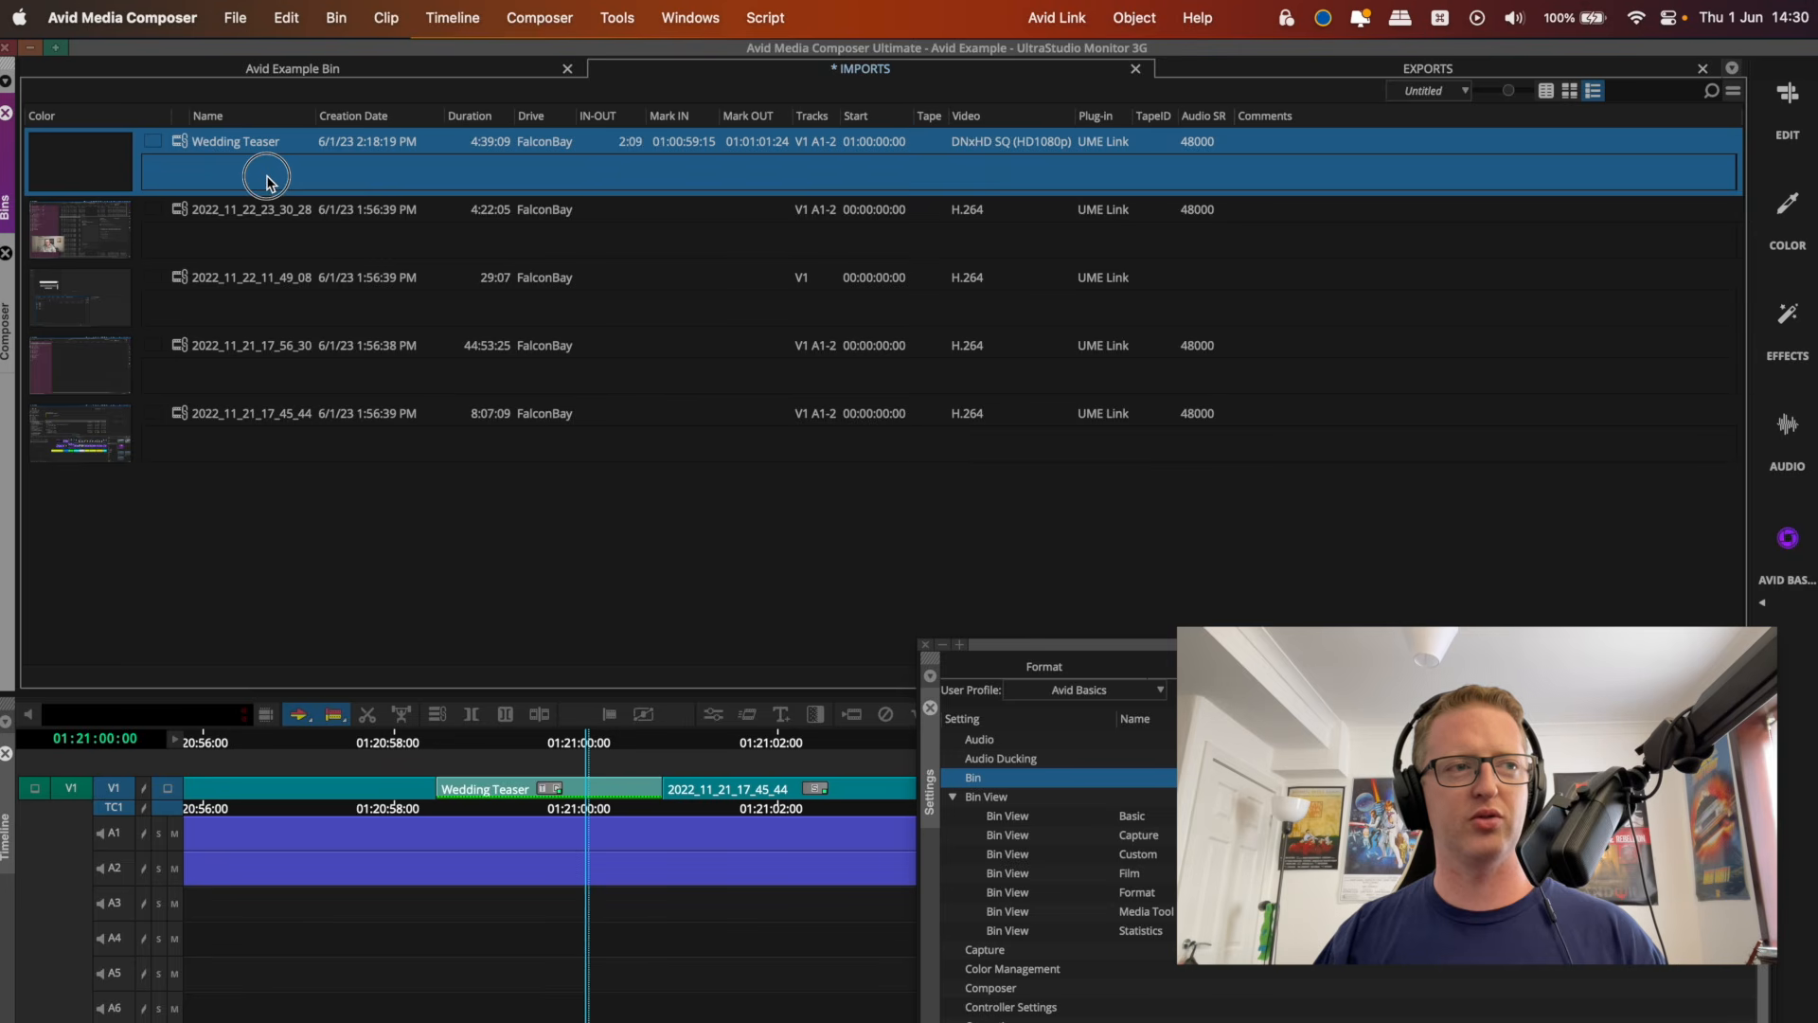
{"action": "left_click", "coordinate": [1546, 91]}
{"action": "left_click", "coordinate": [365, 462]}
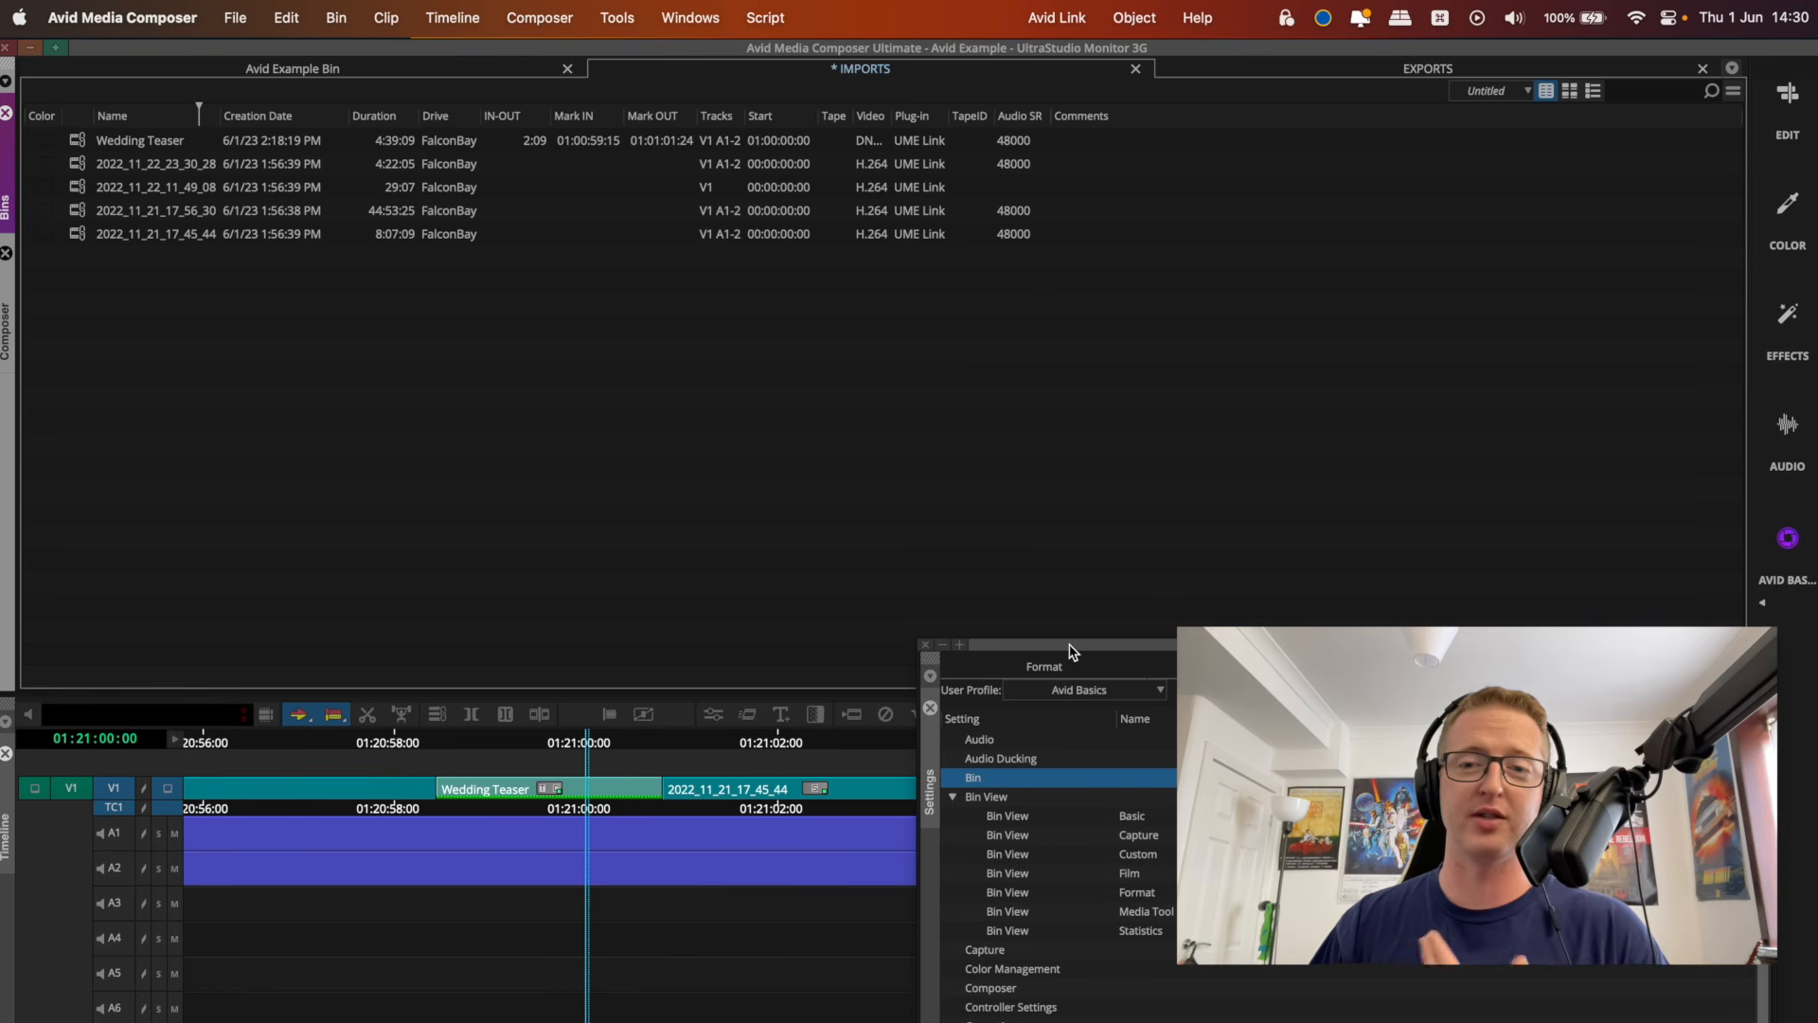
Move the Settings window back up, collapse the Bin View group, and examine the Email settings before closing them.
{"action": "left_click_drag", "start_coordinate": [1073, 651], "coordinate": [817, 150]}
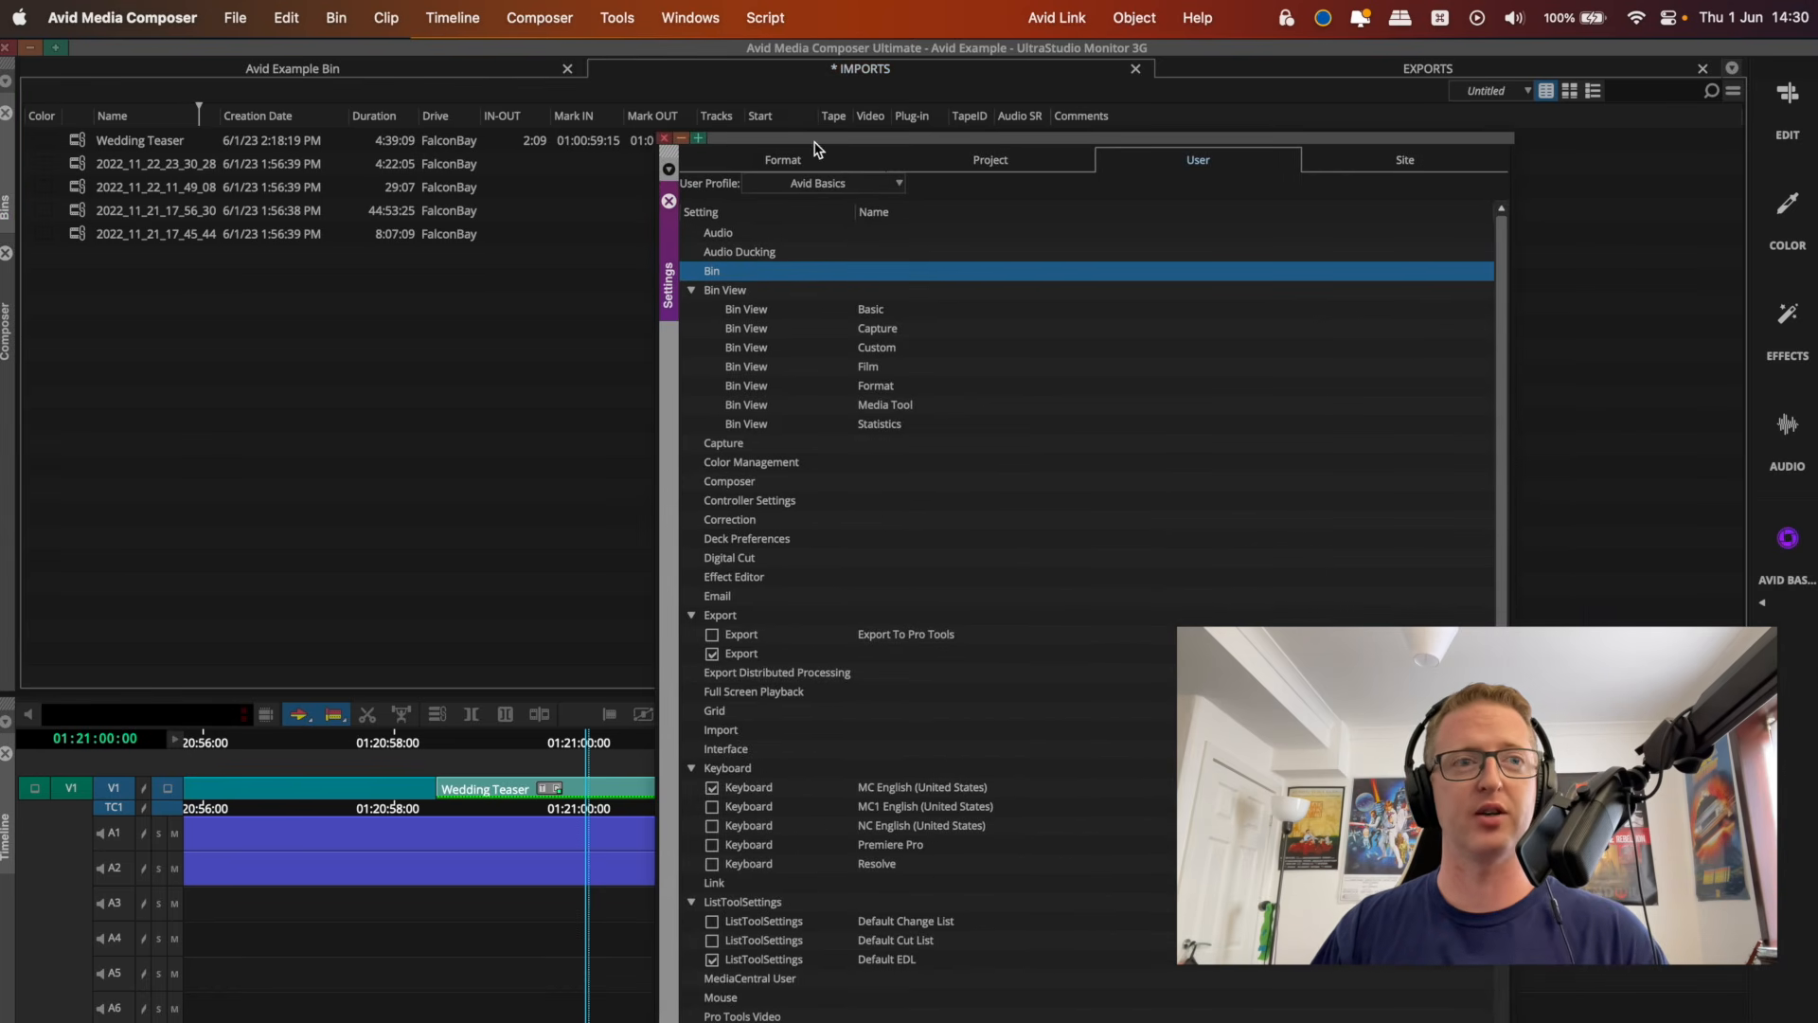
{"action": "left_click", "coordinate": [759, 251]}
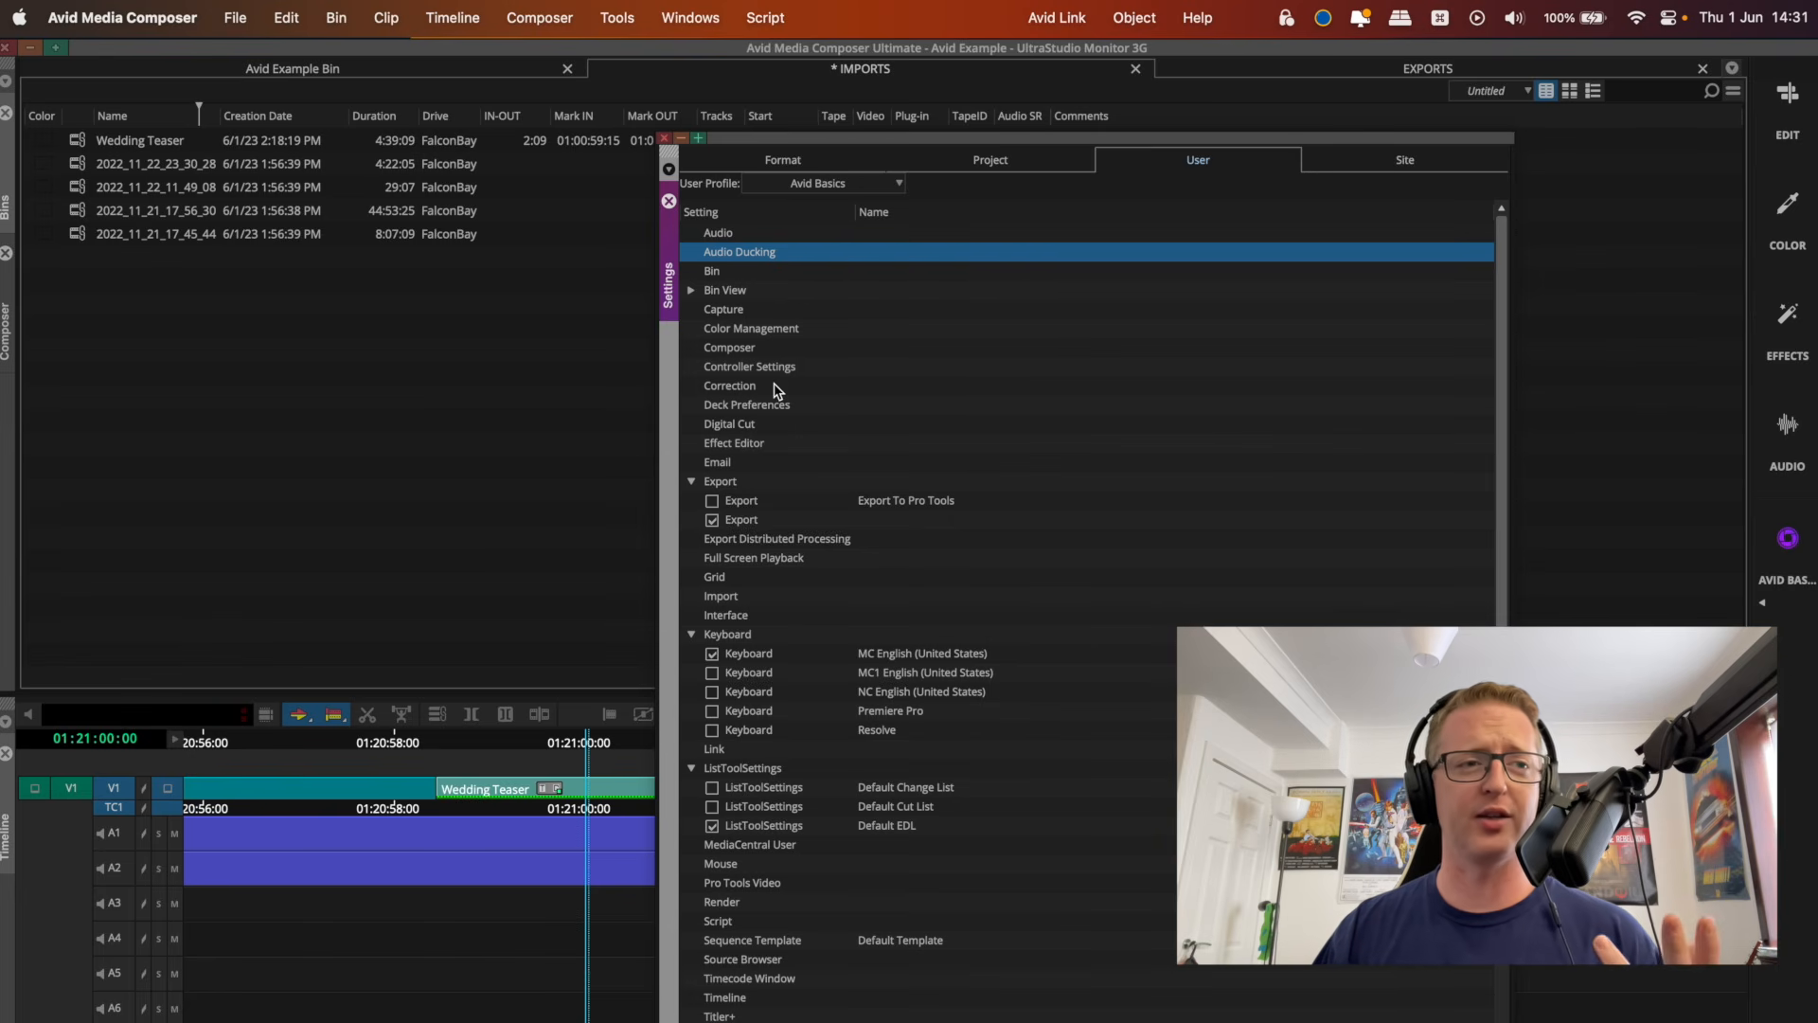
{"action": "left_click", "coordinate": [782, 350]}
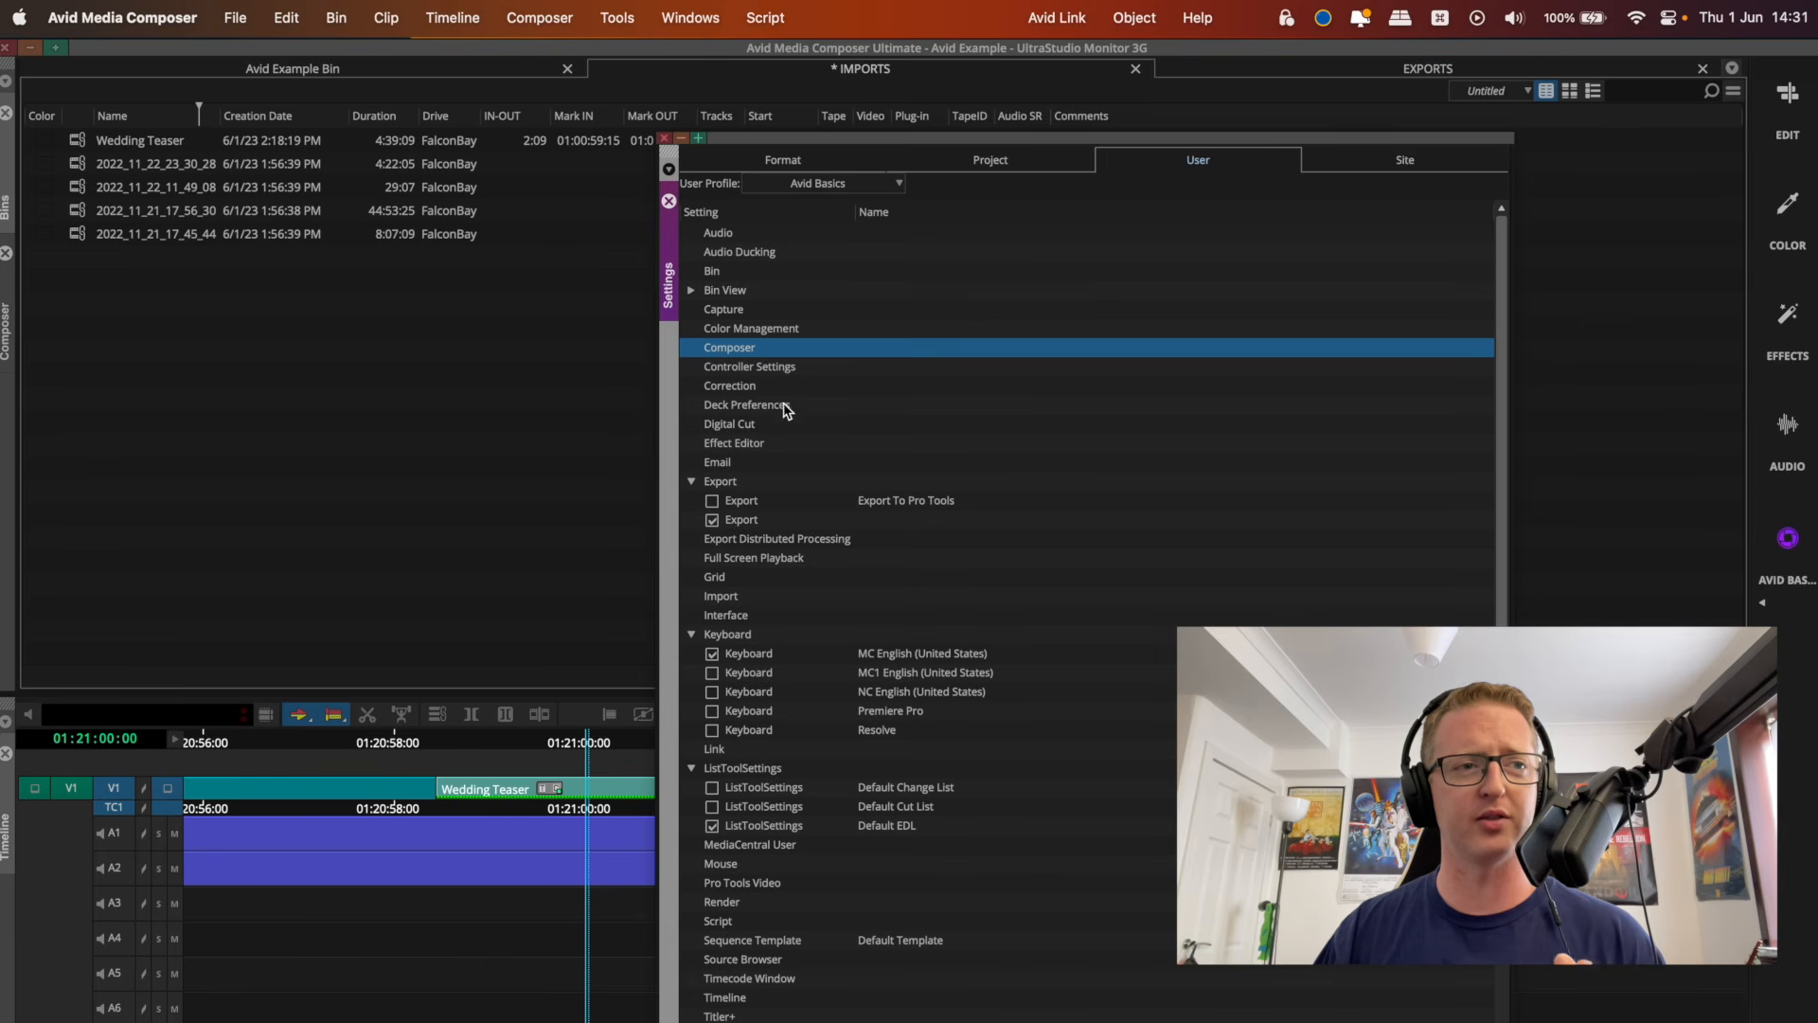
{"action": "left_click", "coordinate": [753, 464]}
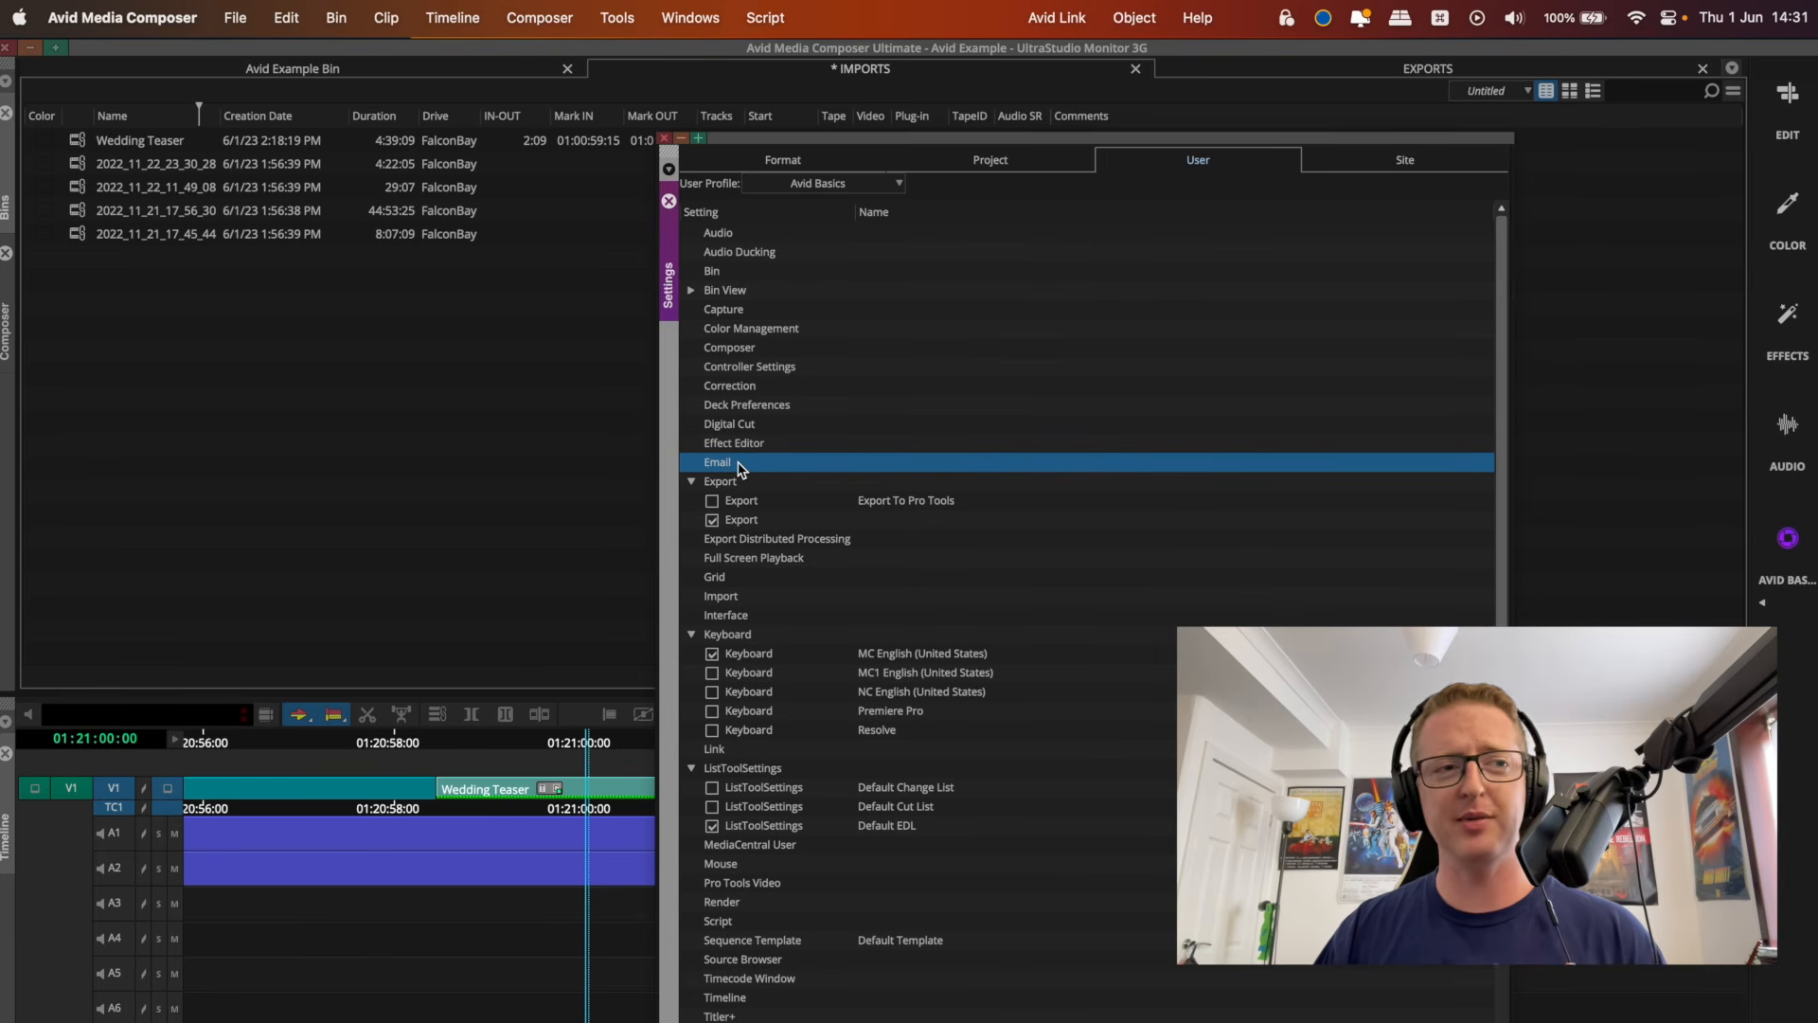
{"action": "double_click", "coordinate": [738, 463]}
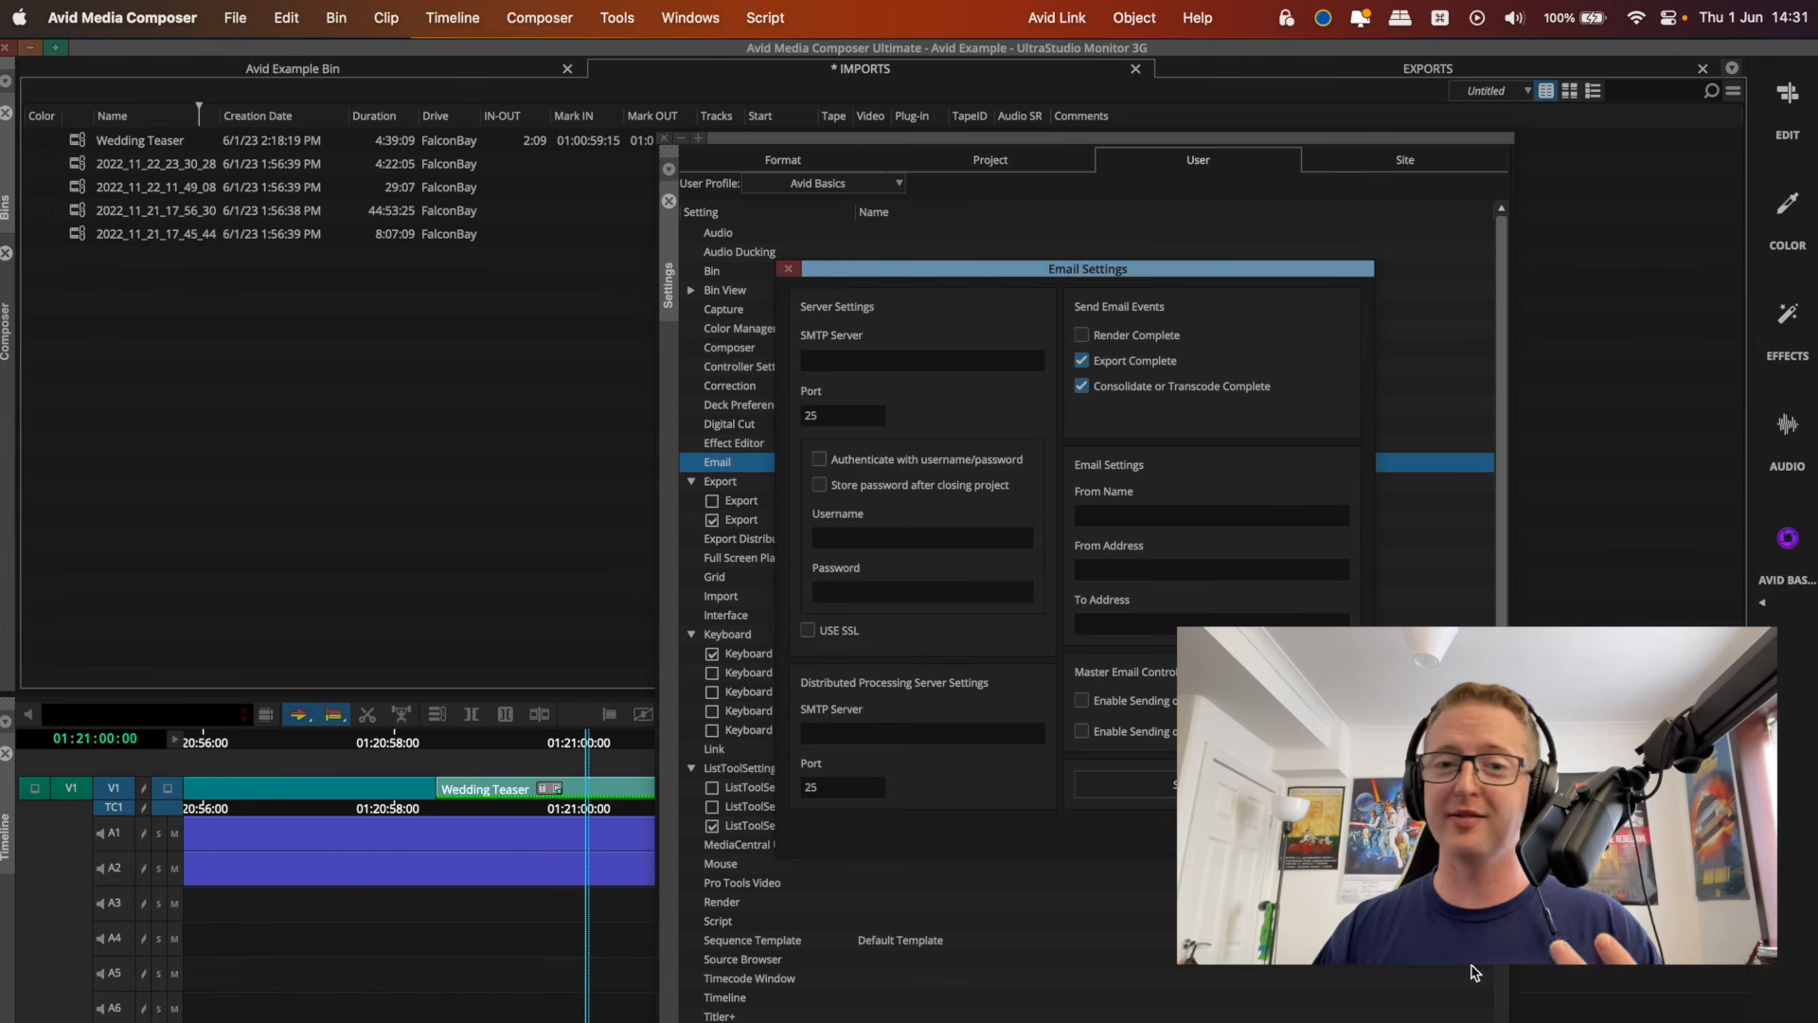
{"action": "left_click", "coordinate": [1318, 834]}
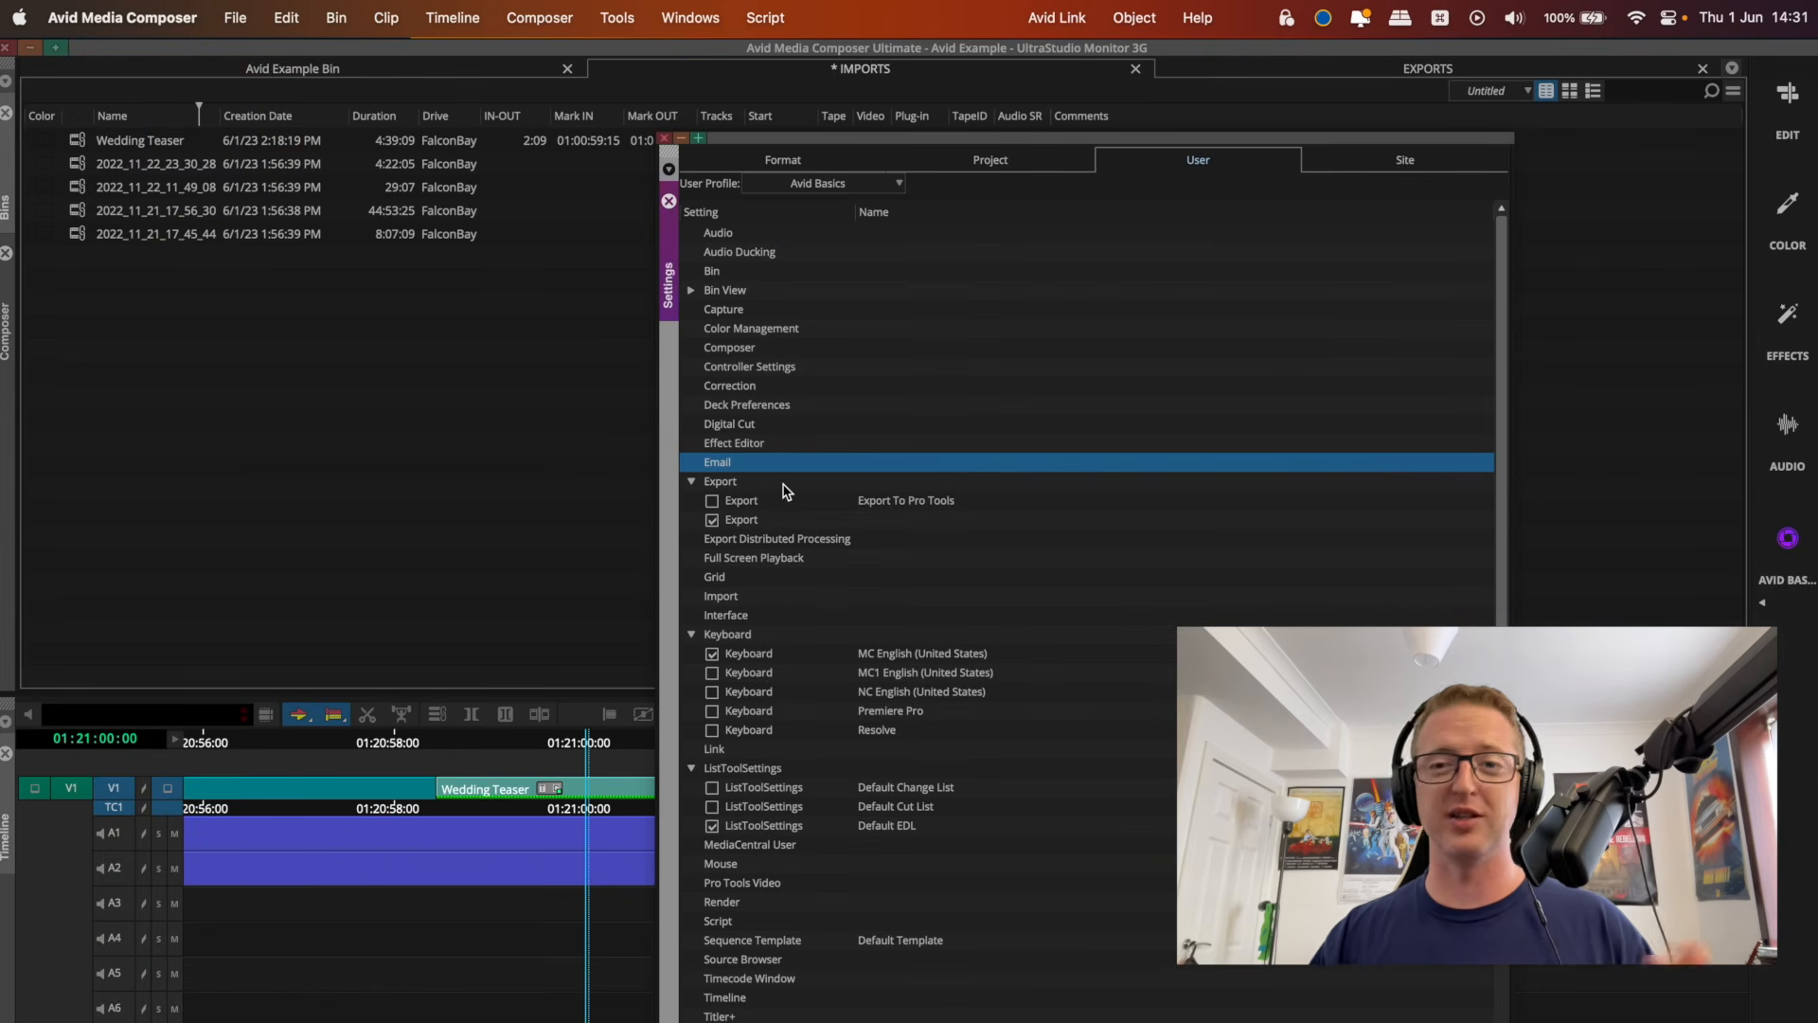
Collapse the Export group in the user settings and open the Interface settings.
{"action": "left_click", "coordinate": [818, 556]}
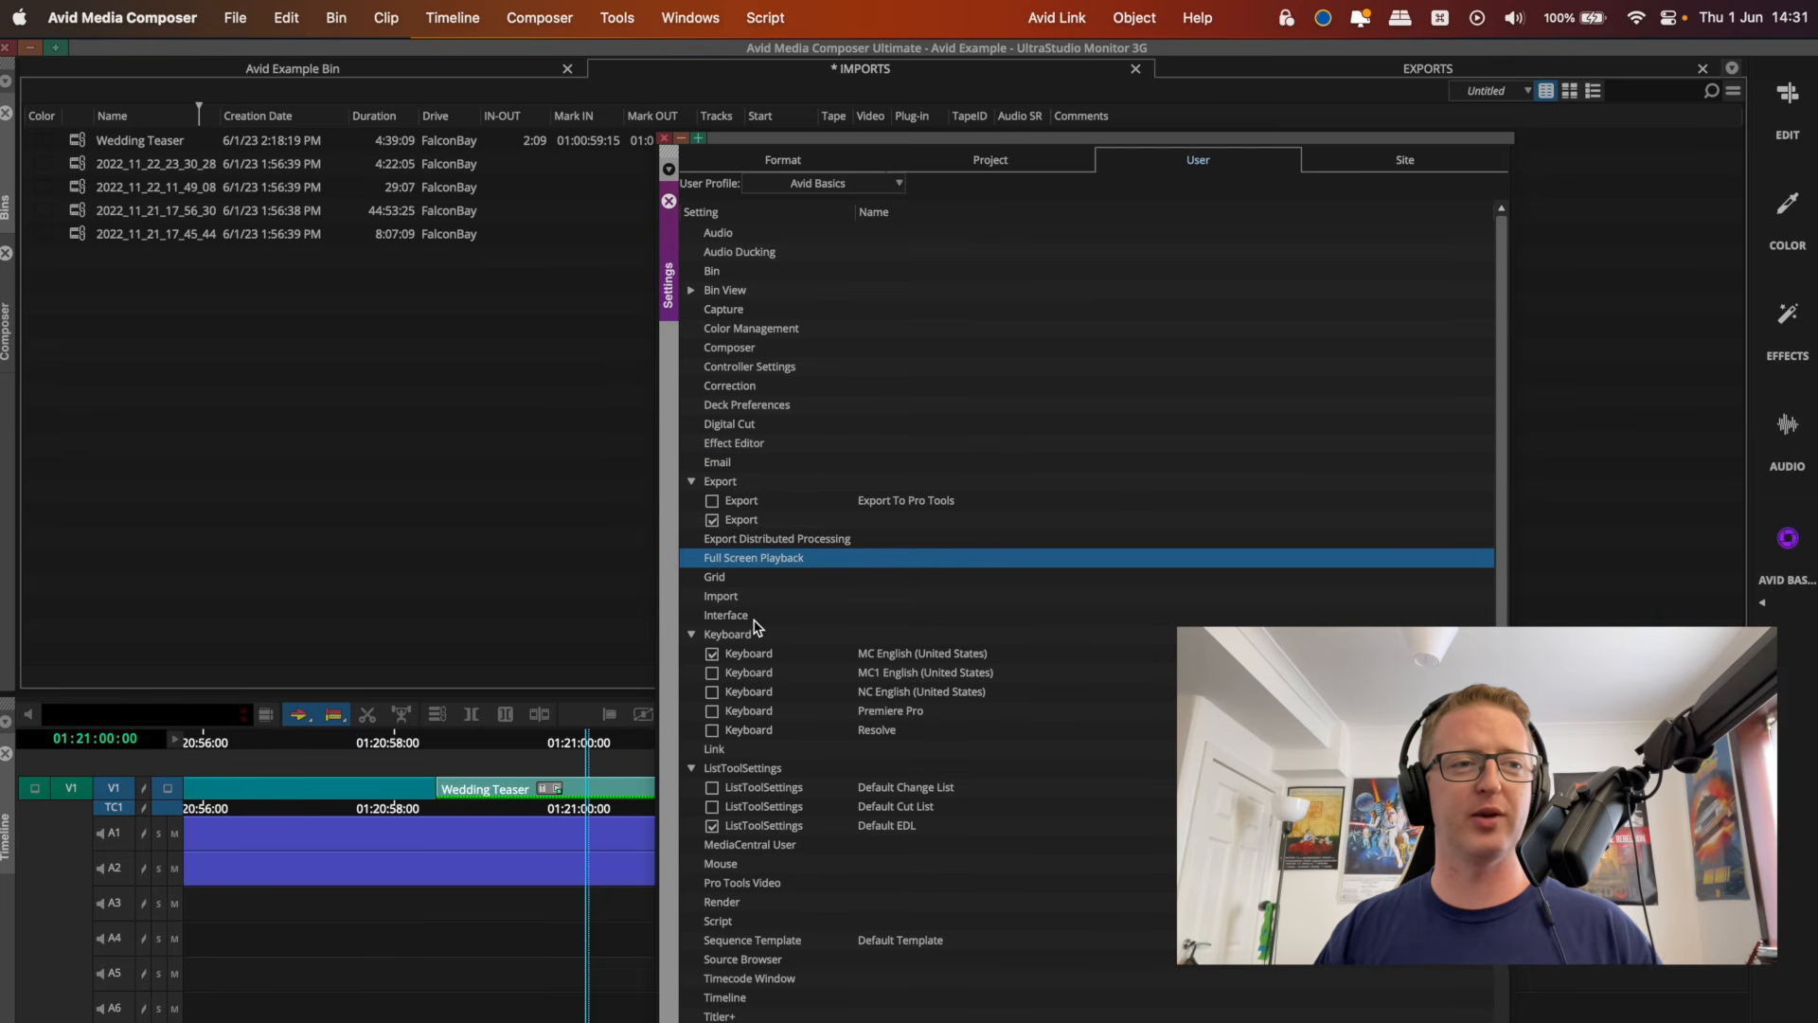
{"action": "left_click", "coordinate": [779, 522]}
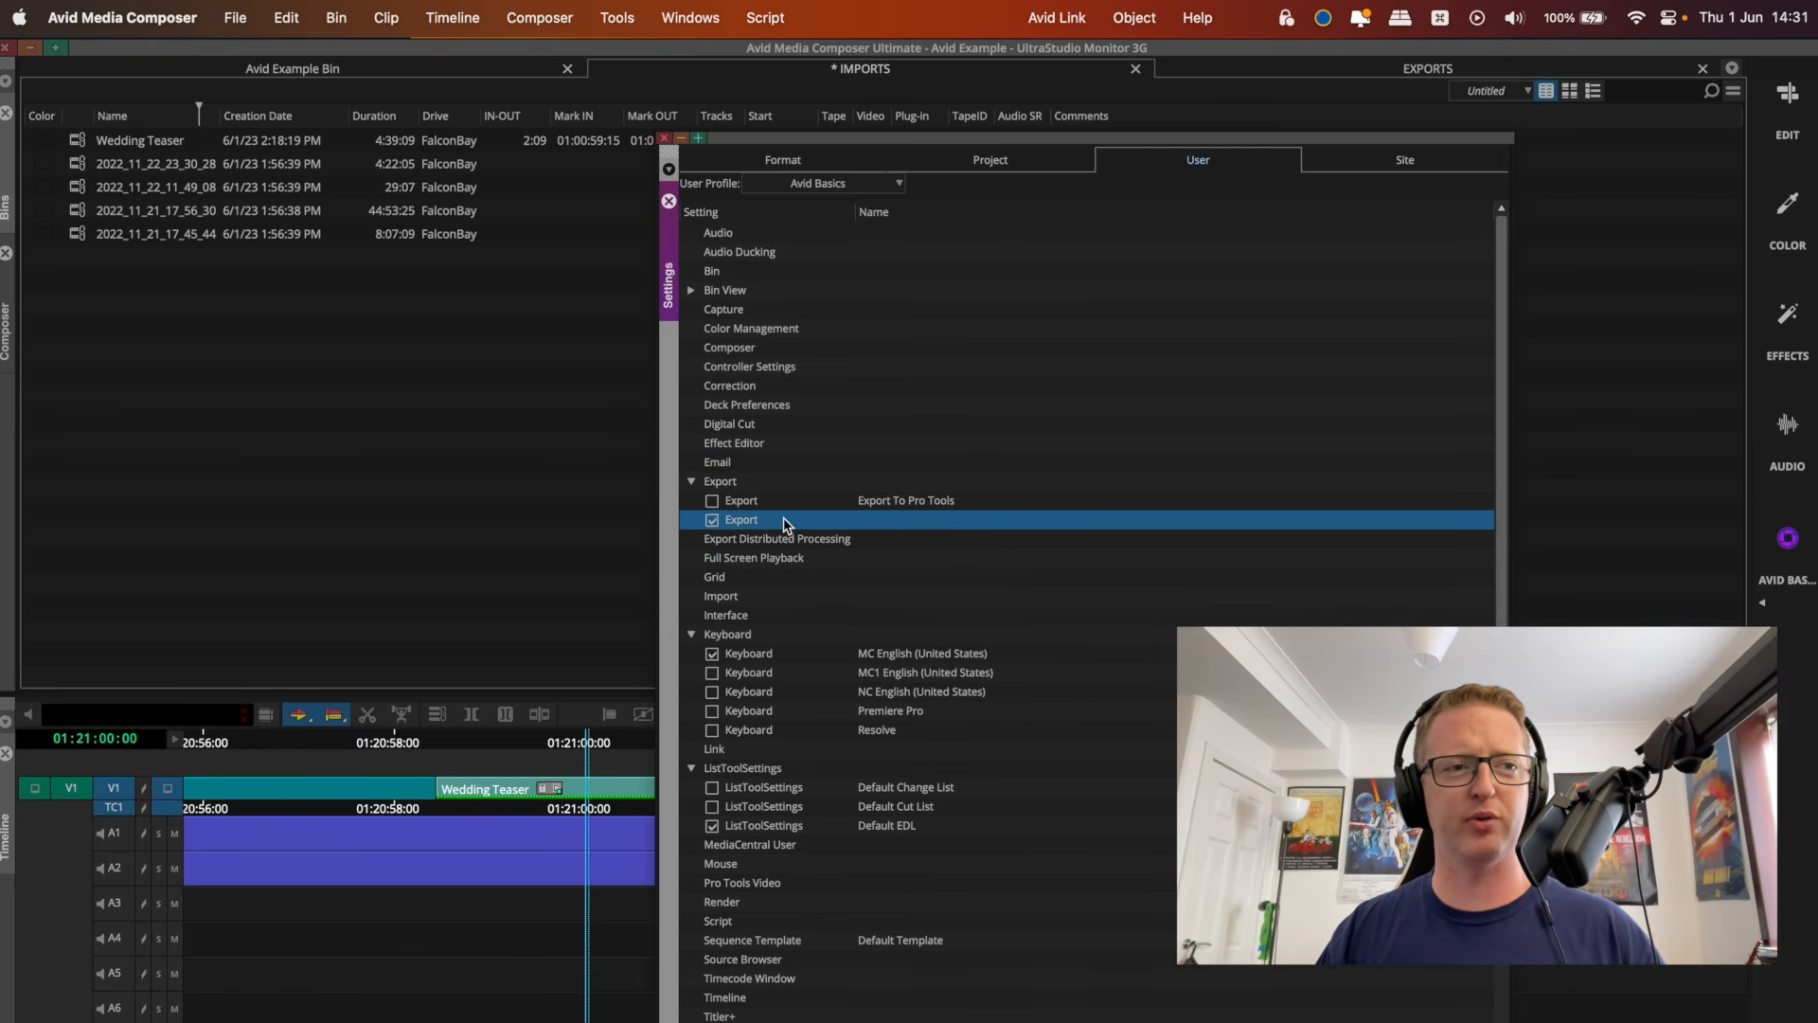
{"action": "left_click", "coordinate": [691, 481]}
{"action": "double_click", "coordinate": [761, 579]}
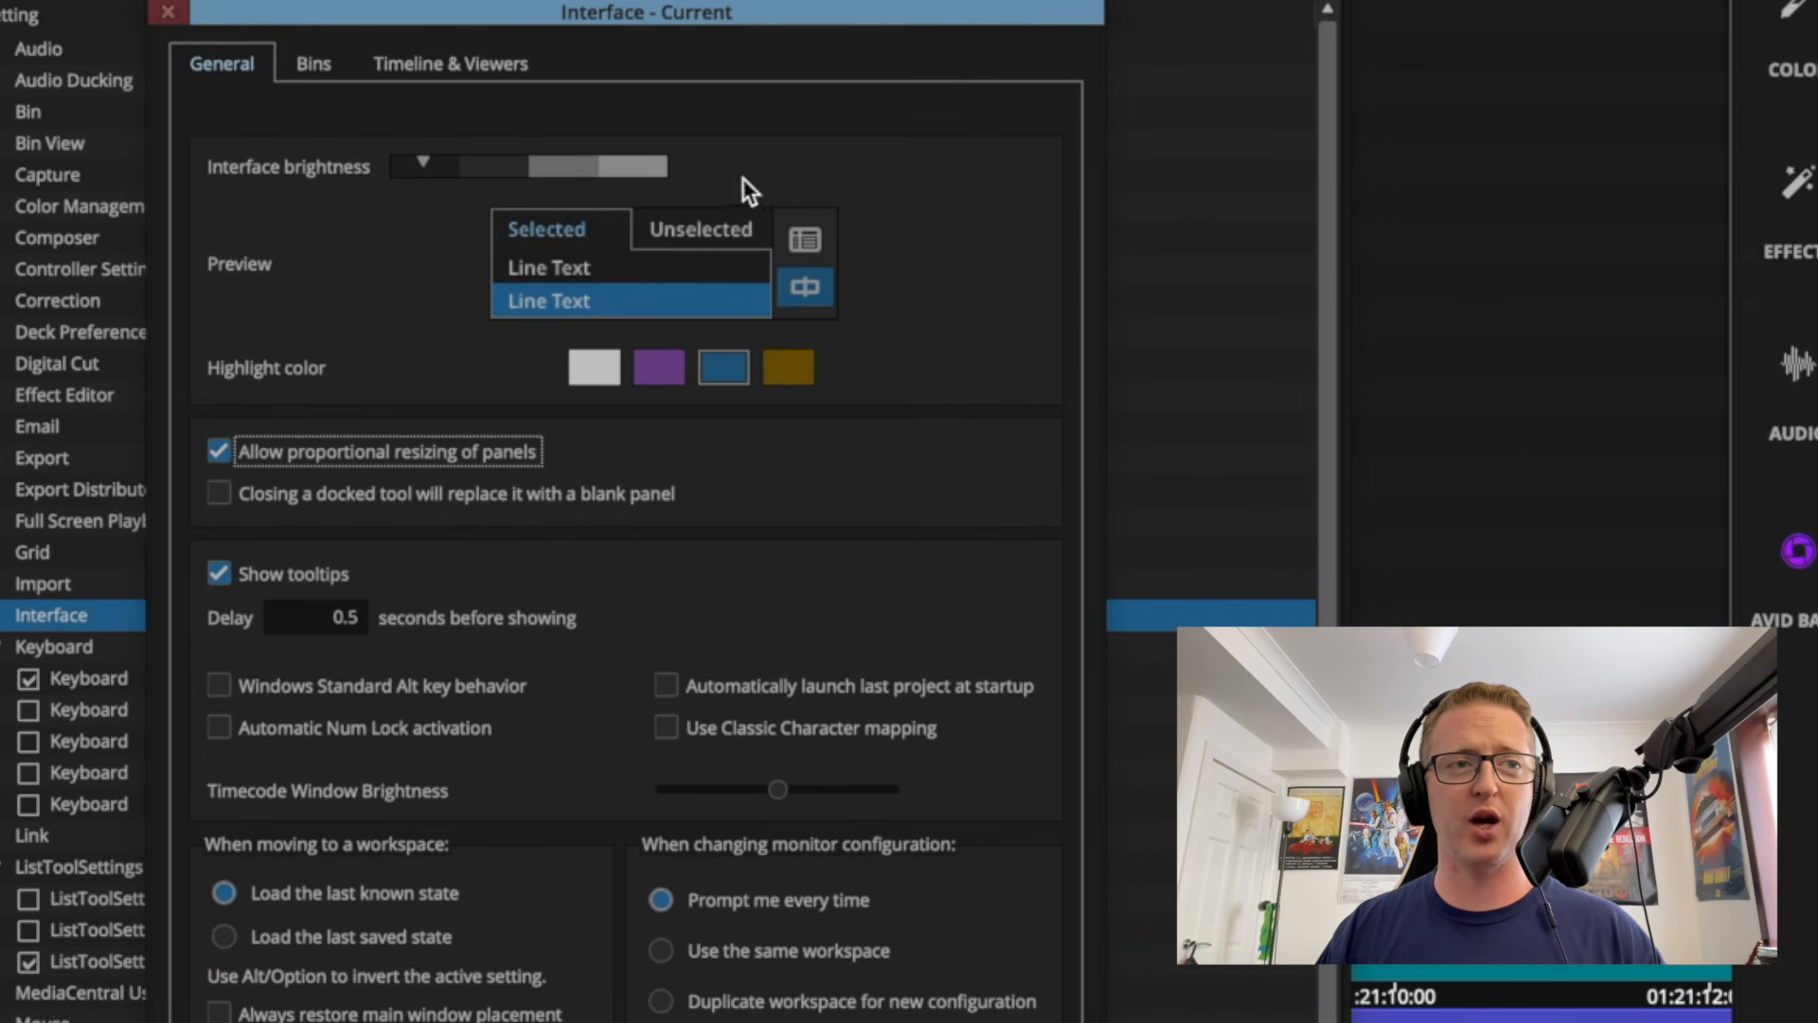
Try different interface brightness levels, including the lightest, and settle on the second-darkest level.
{"action": "left_click_drag", "start_coordinate": [509, 173], "coordinate": [623, 166]}
{"action": "left_click", "coordinate": [503, 159]}
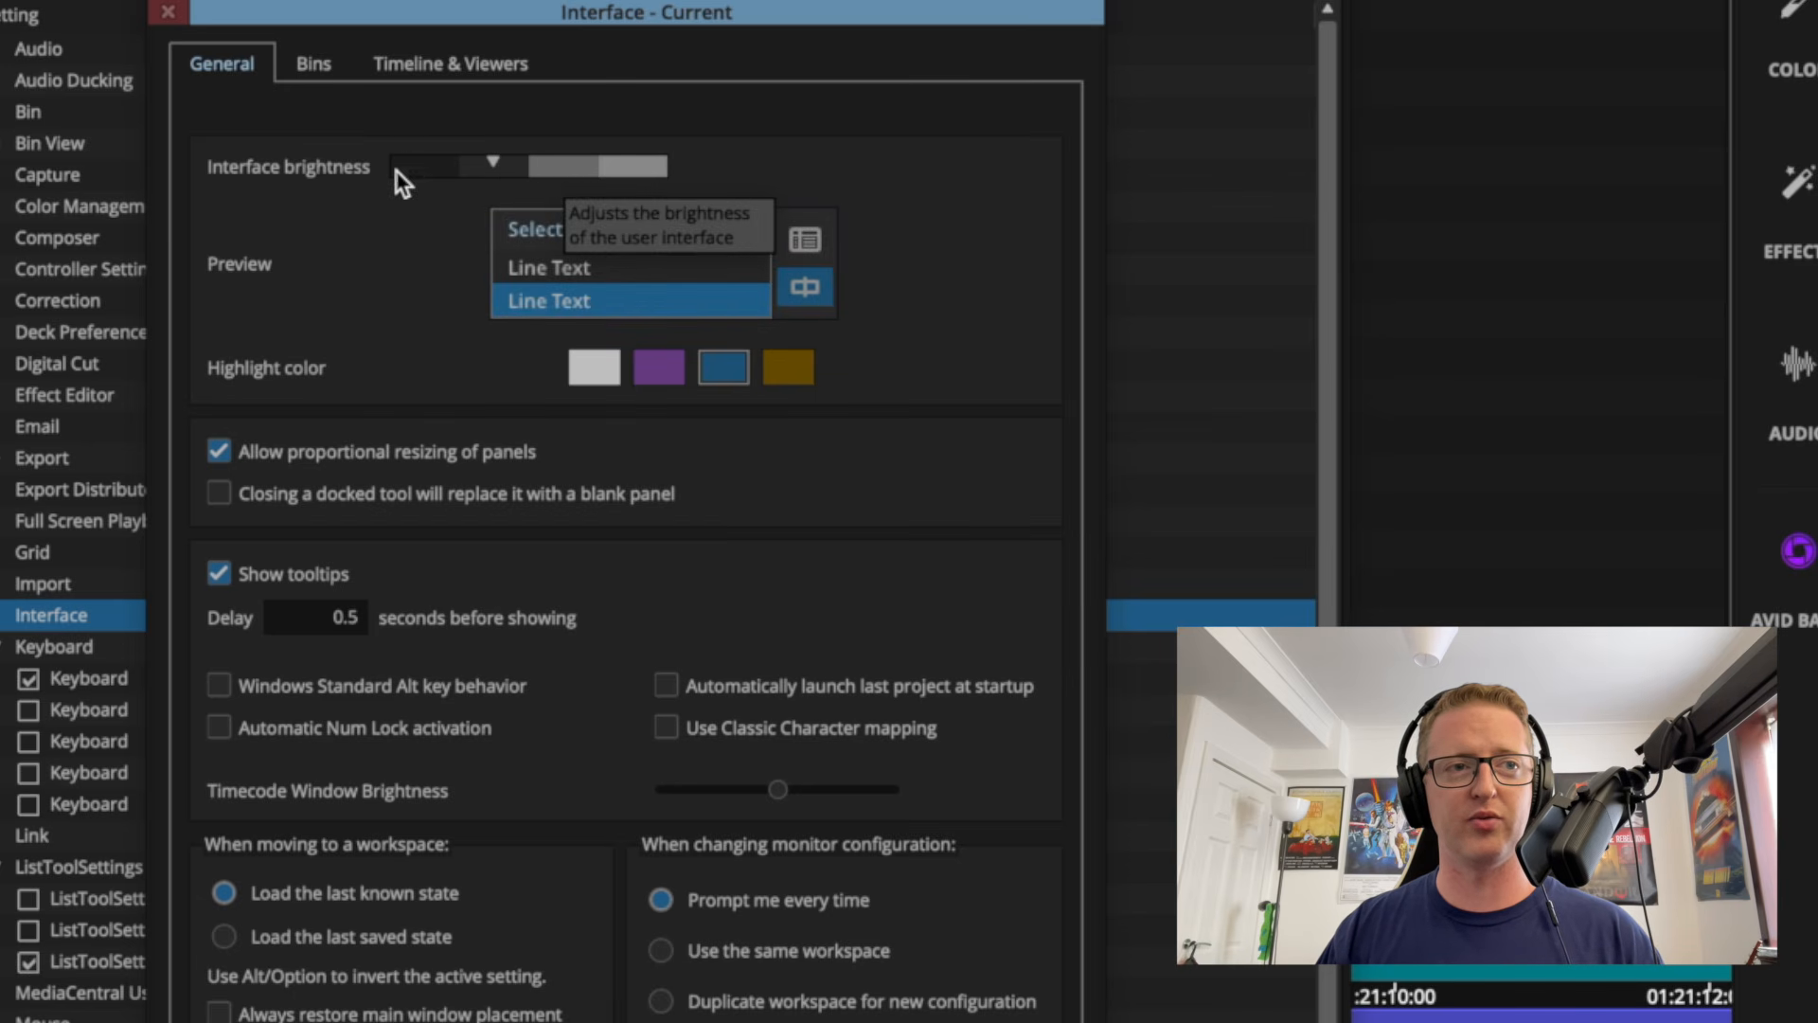
{"action": "left_click", "coordinate": [639, 169]}
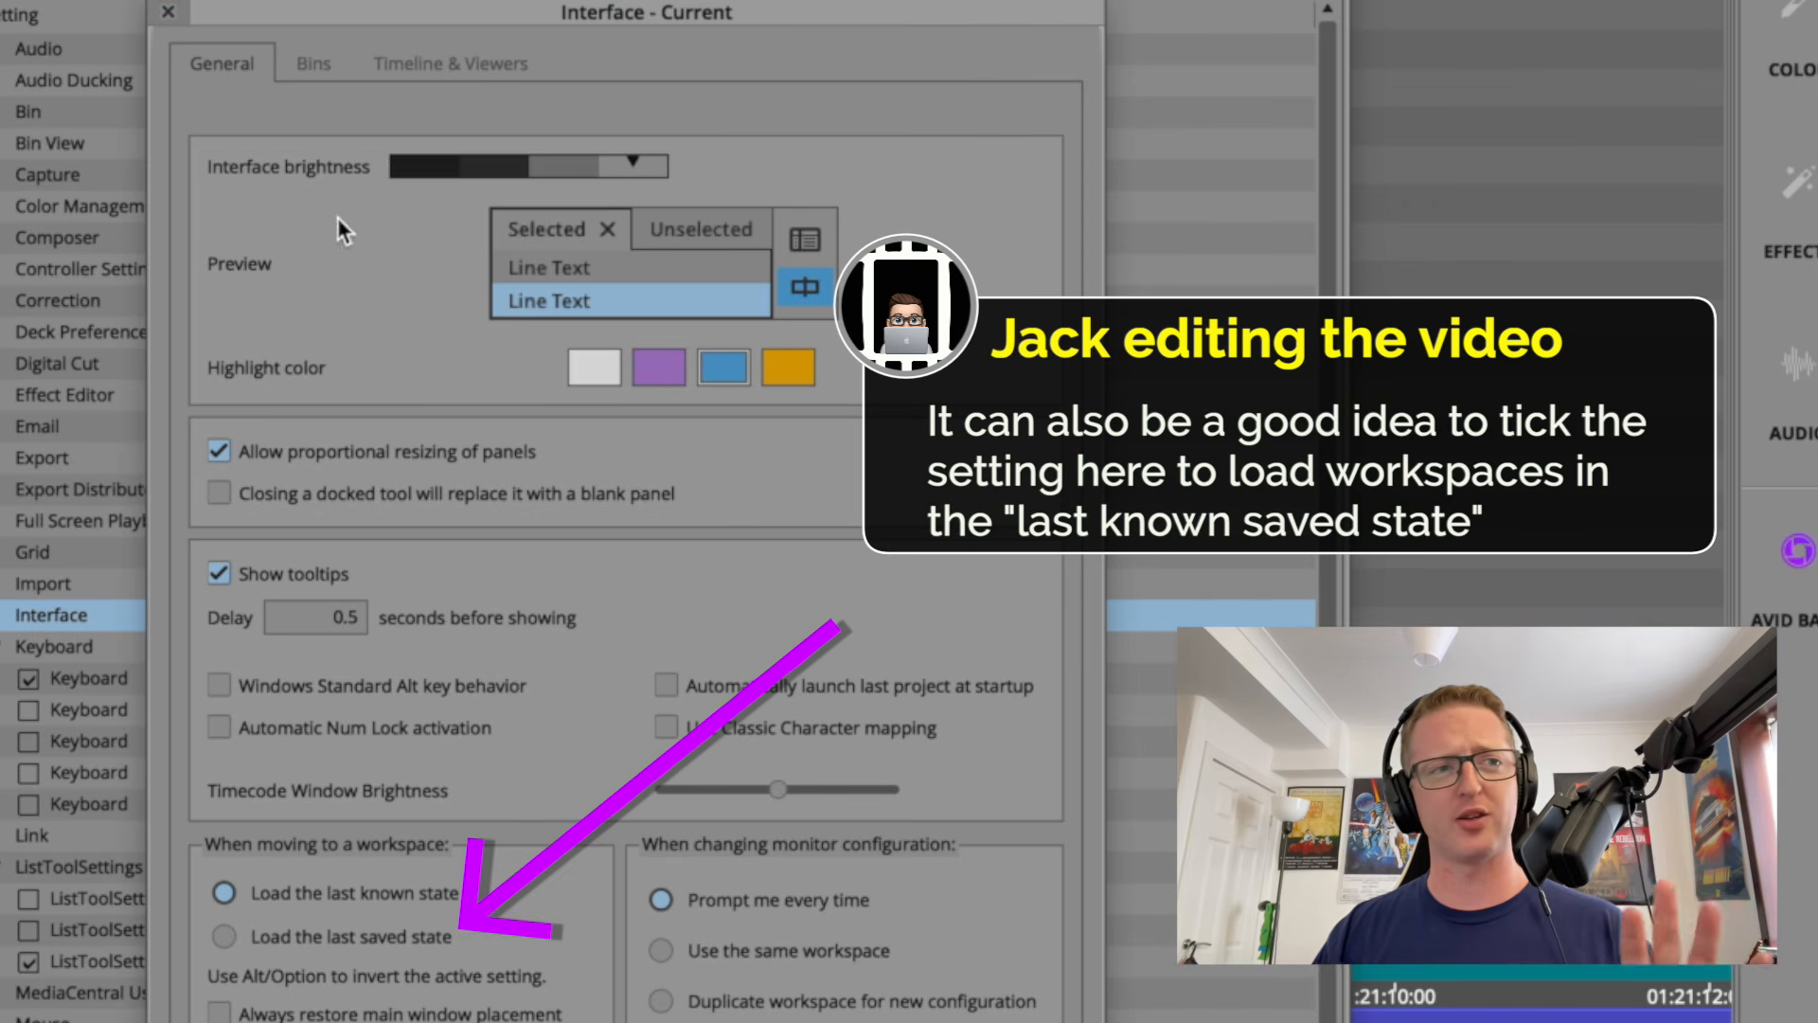
{"action": "left_click", "coordinate": [498, 166]}
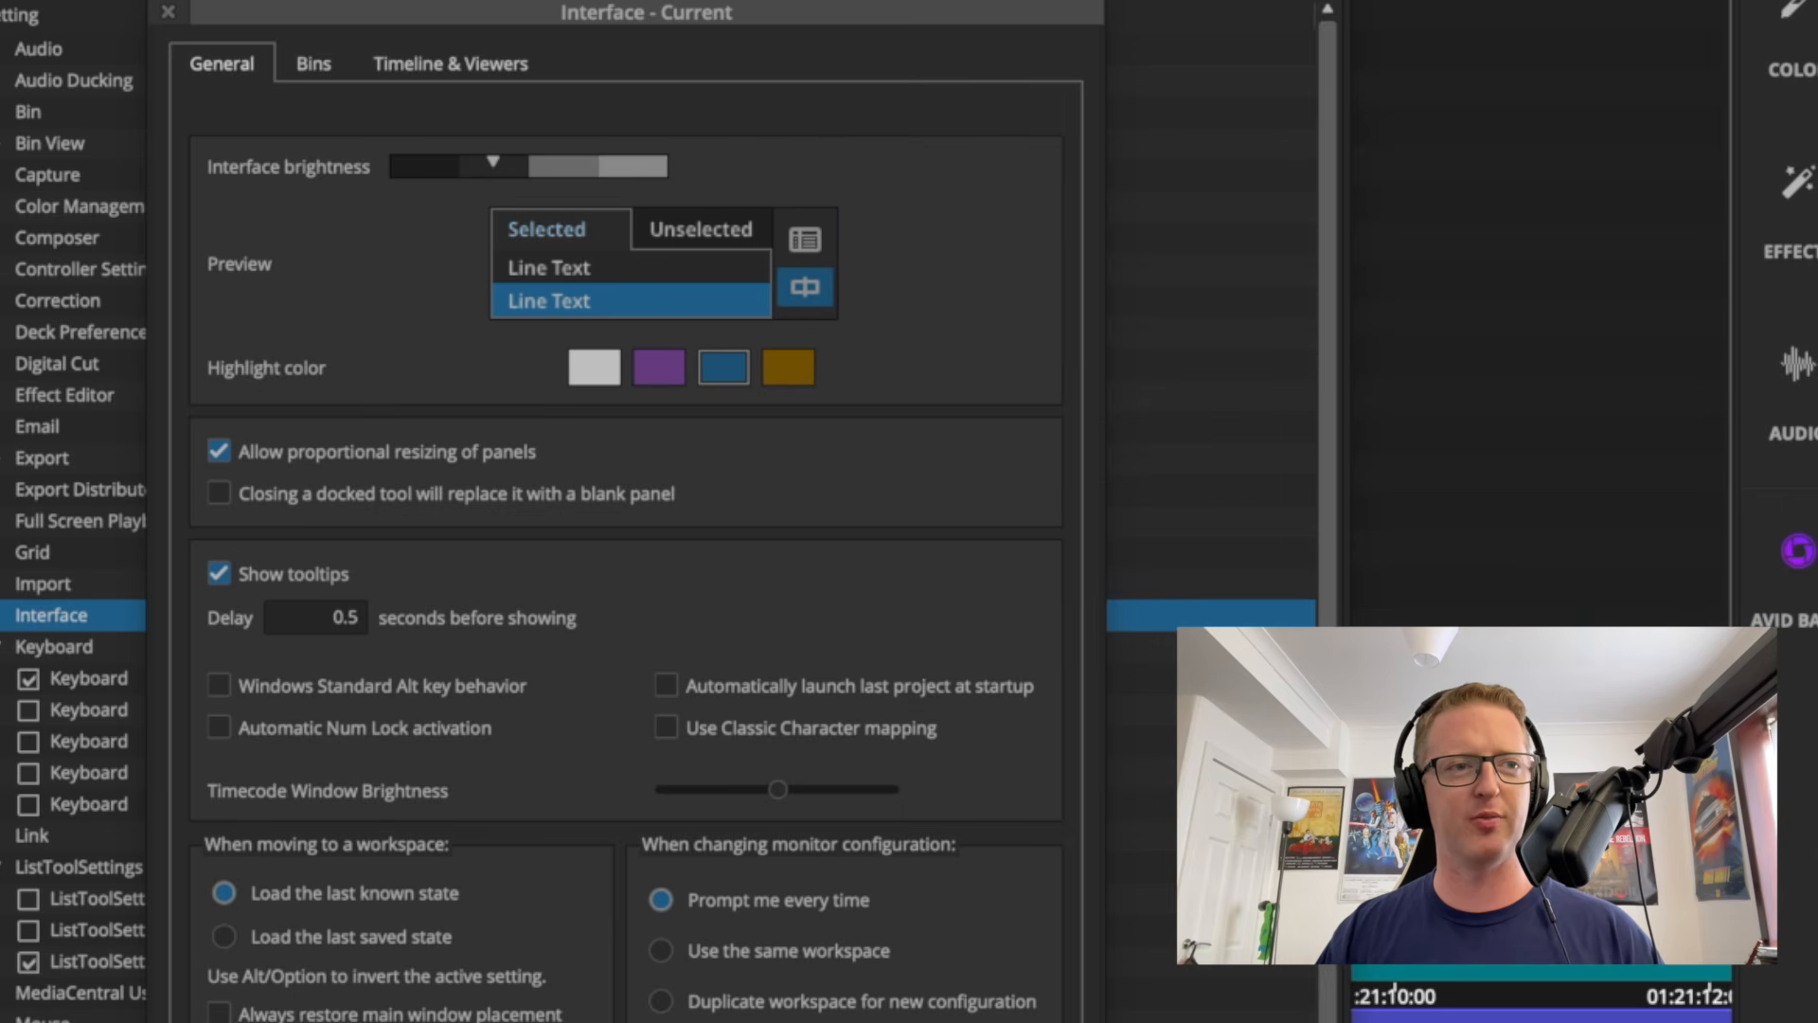
Set the interface highlight color to orange, apply it, and reopen the Interface settings.
{"action": "left_click", "coordinate": [795, 367]}
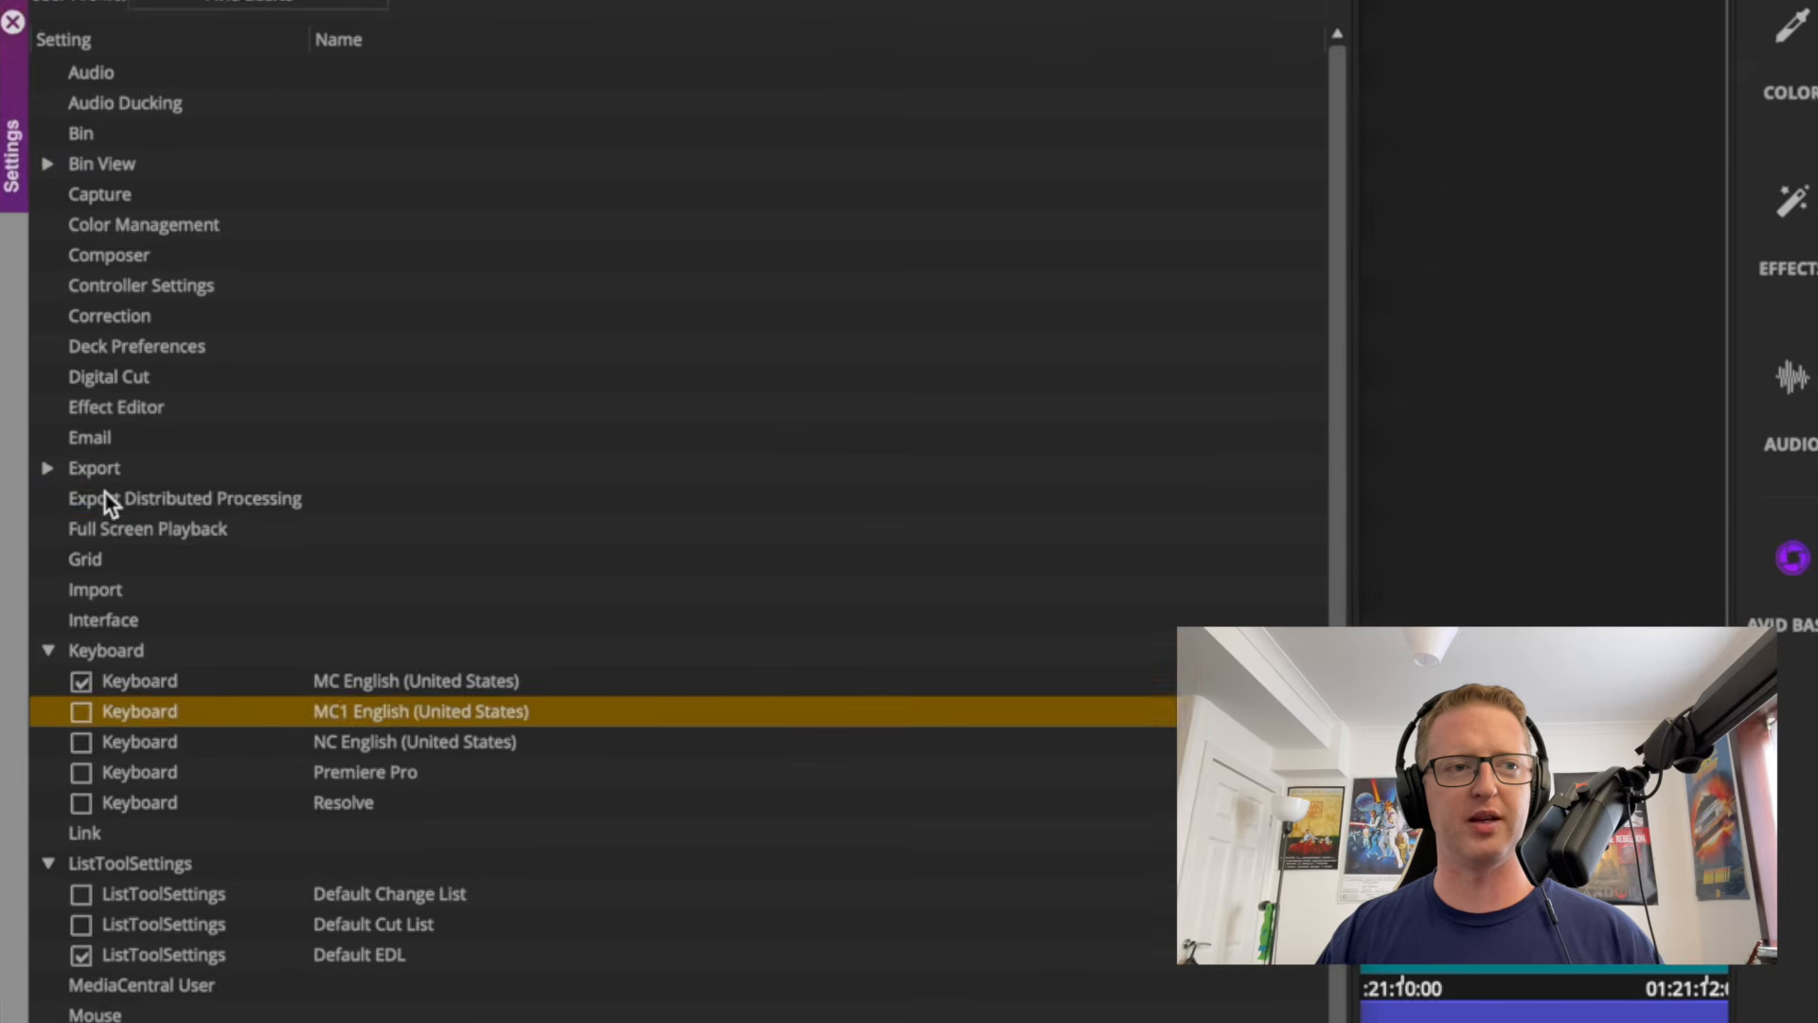
{"action": "left_click", "coordinate": [81, 490]}
{"action": "double_click", "coordinate": [75, 615]}
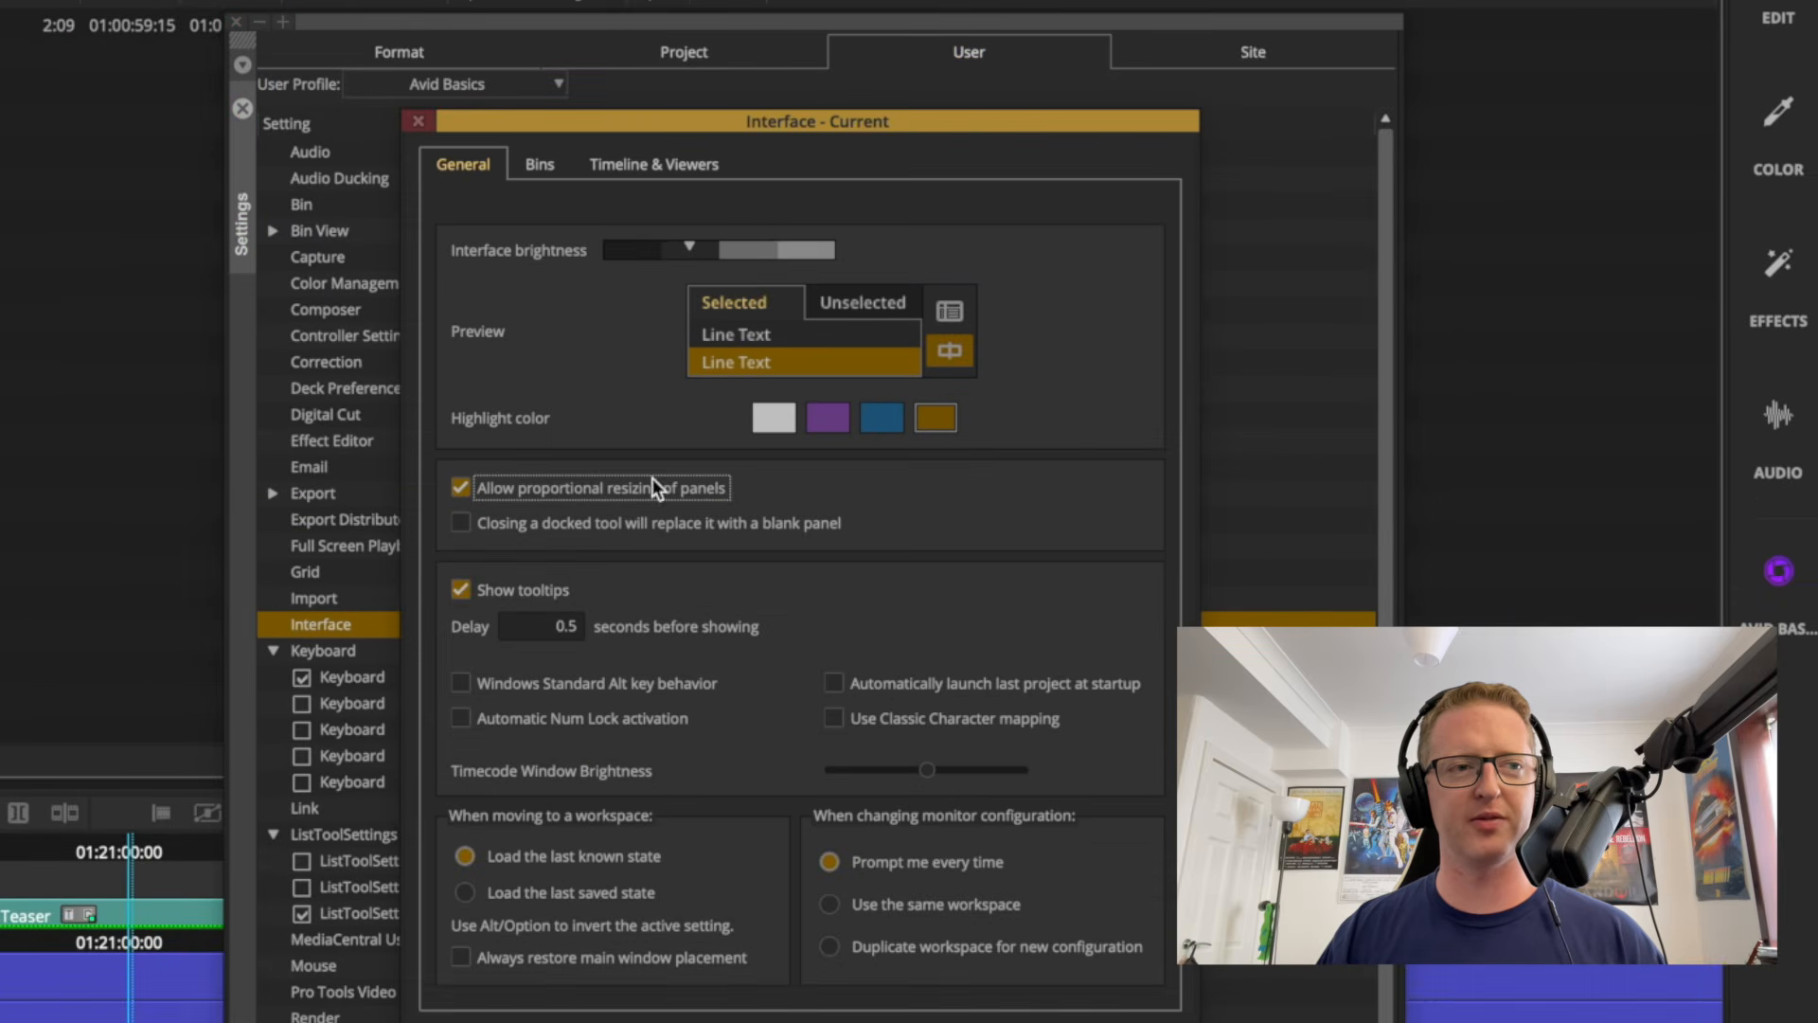
Examine the Bins, General, and Timeline & Viewers options in the Interface settings.
{"action": "left_click", "coordinate": [535, 164]}
{"action": "left_click", "coordinate": [651, 163]}
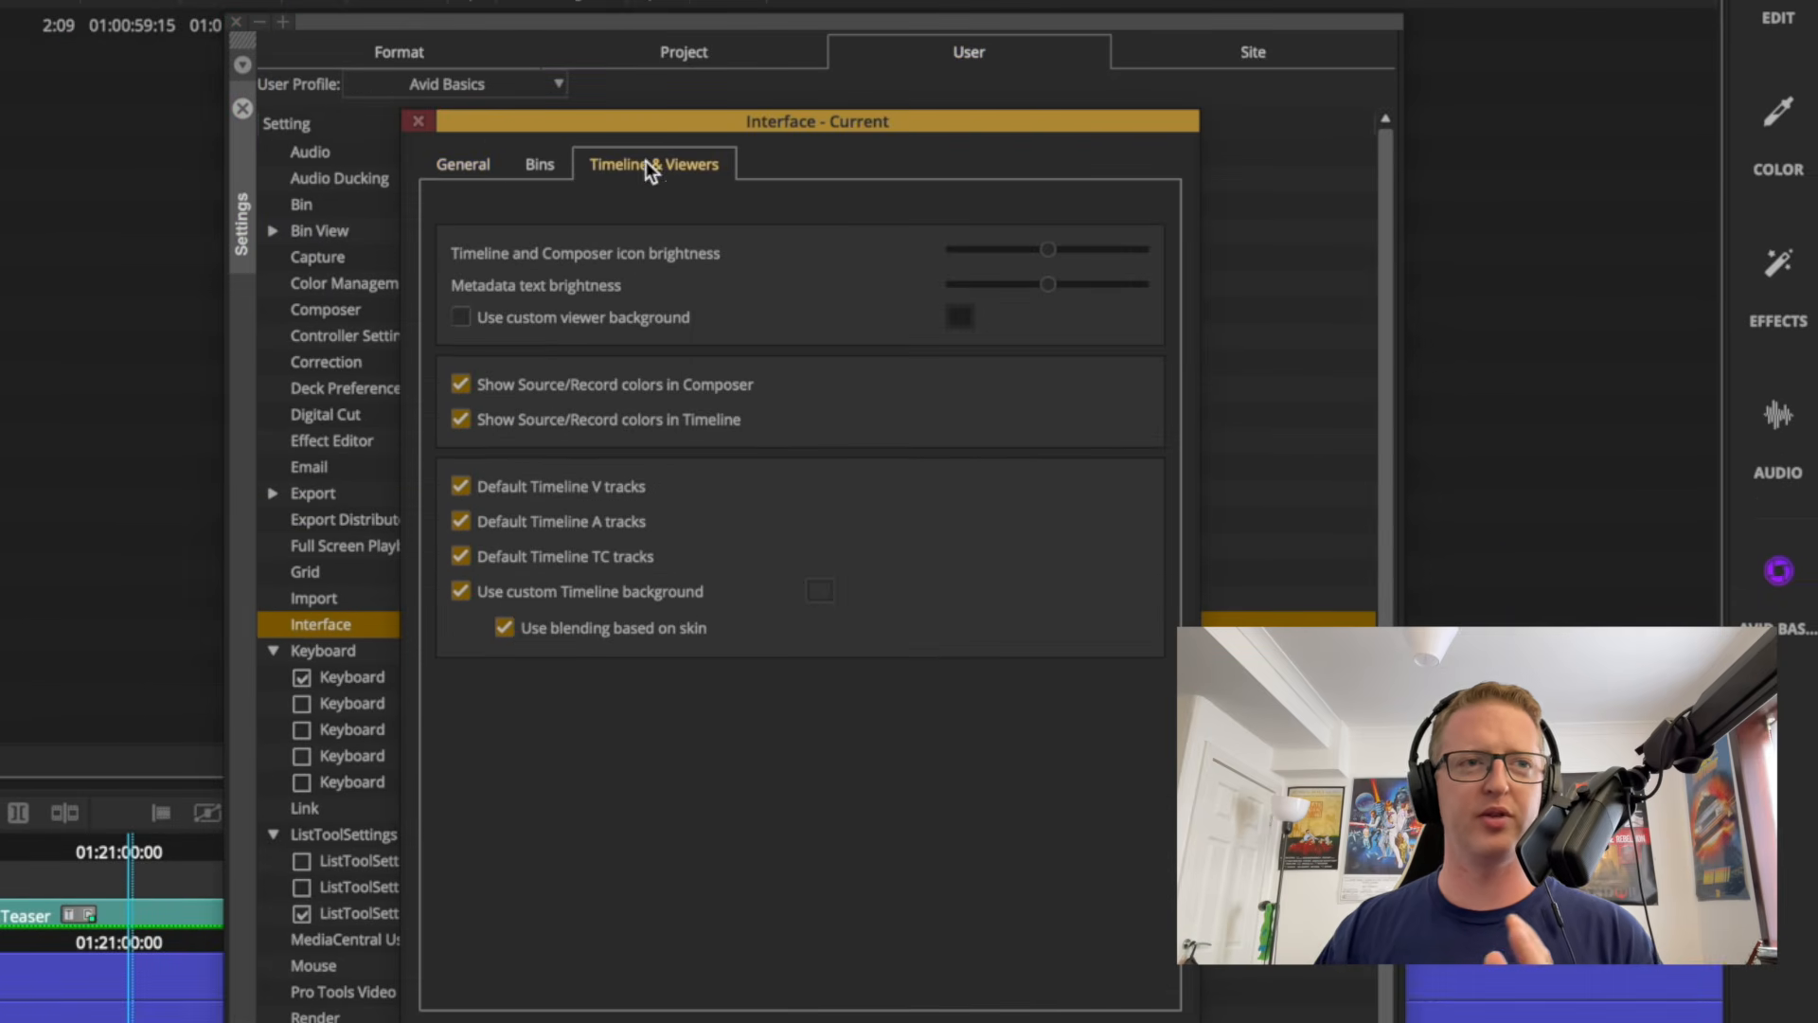
{"action": "left_click", "coordinate": [448, 161]}
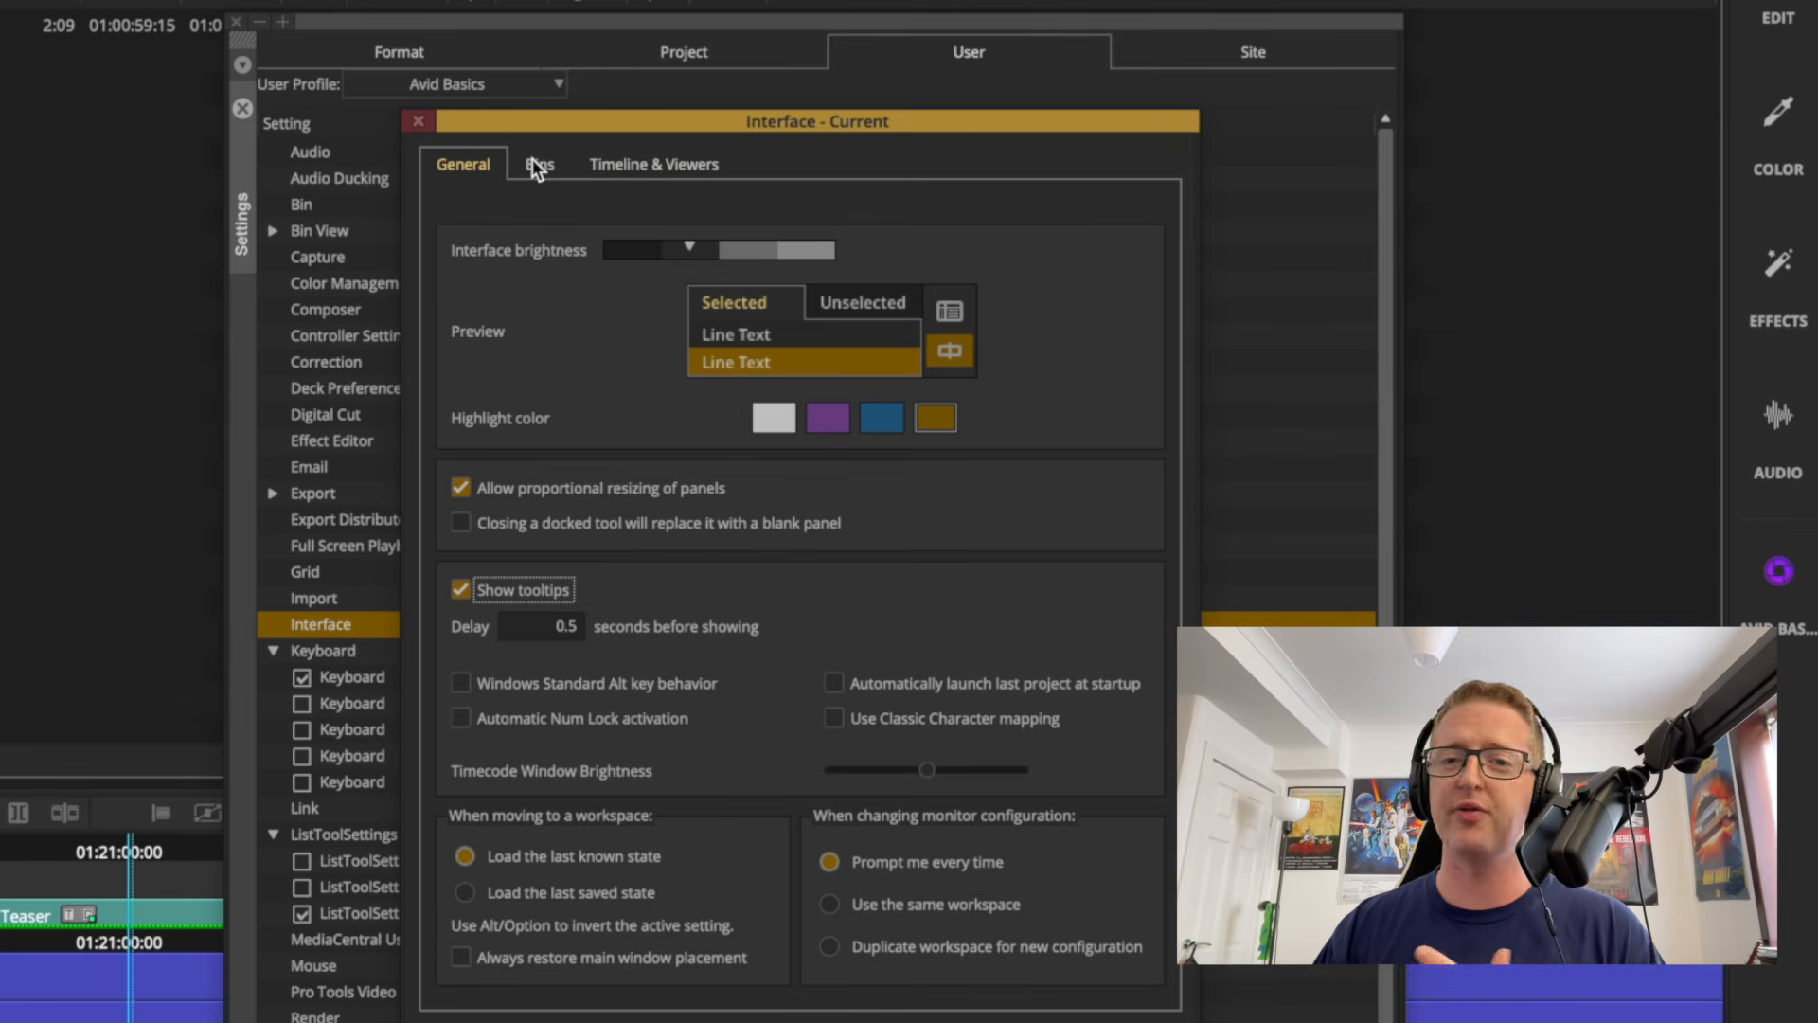
{"action": "left_click", "coordinate": [530, 161]}
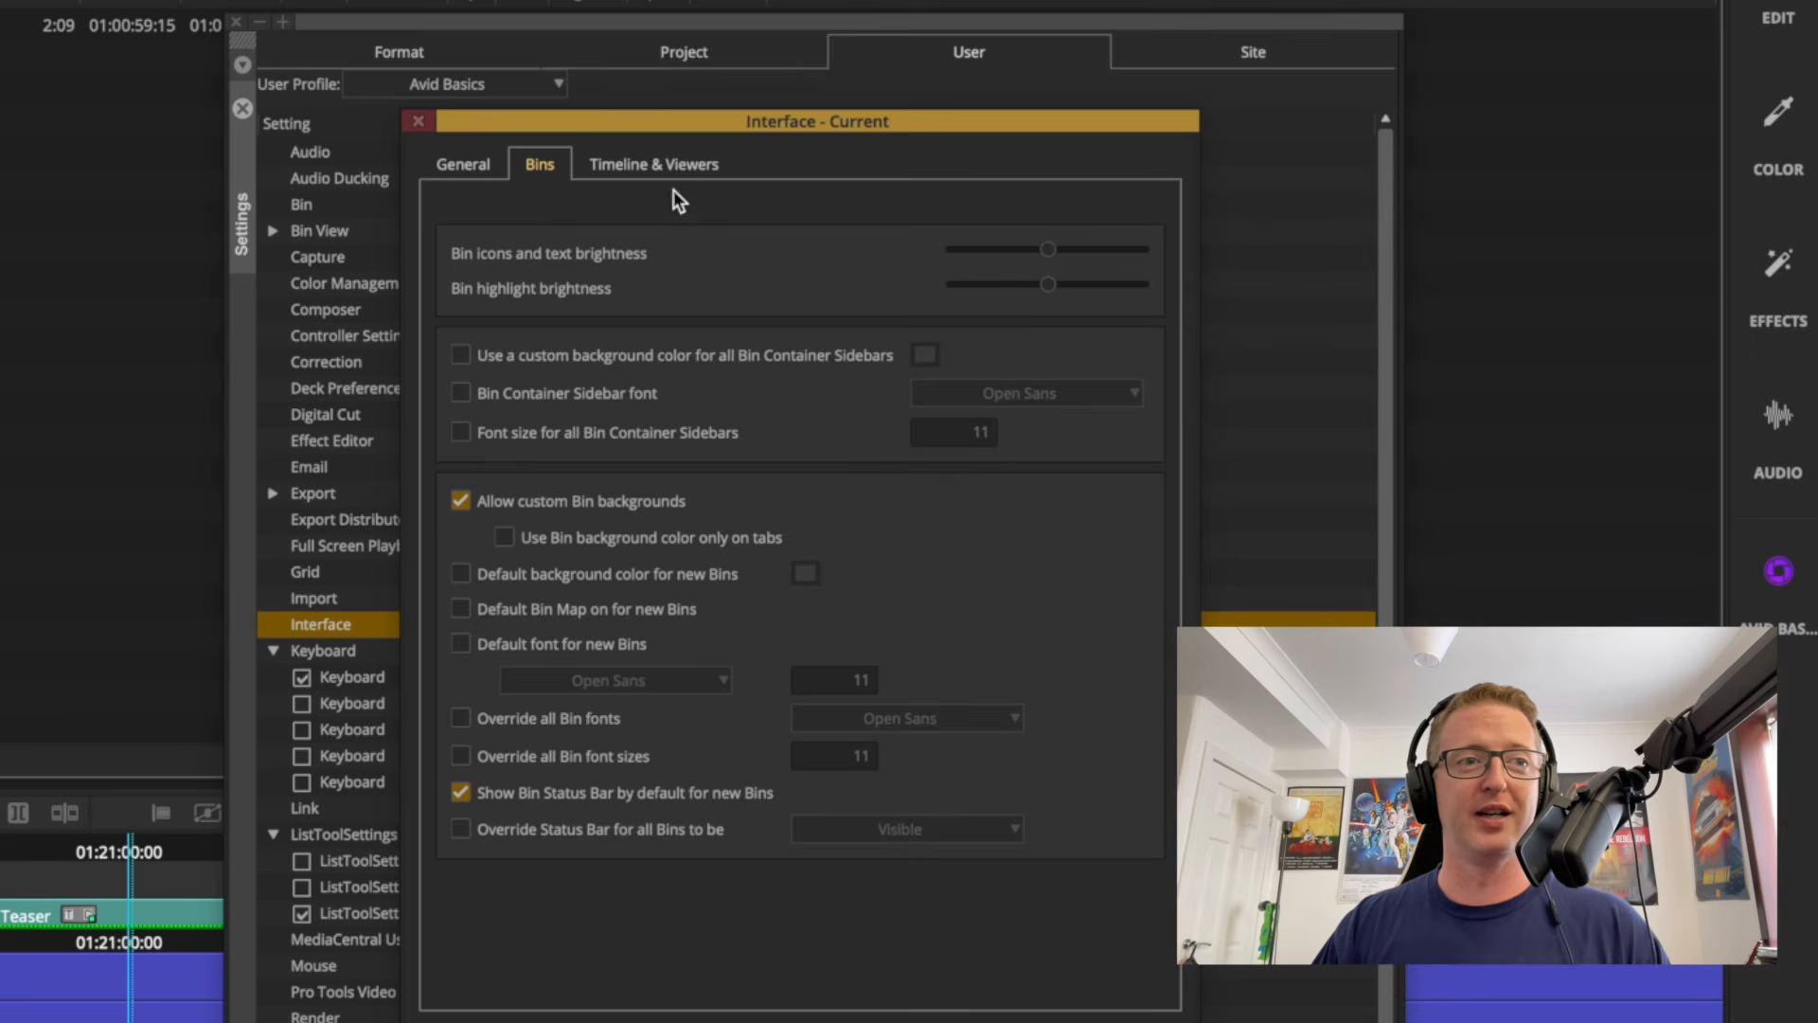
{"action": "left_click", "coordinate": [657, 169]}
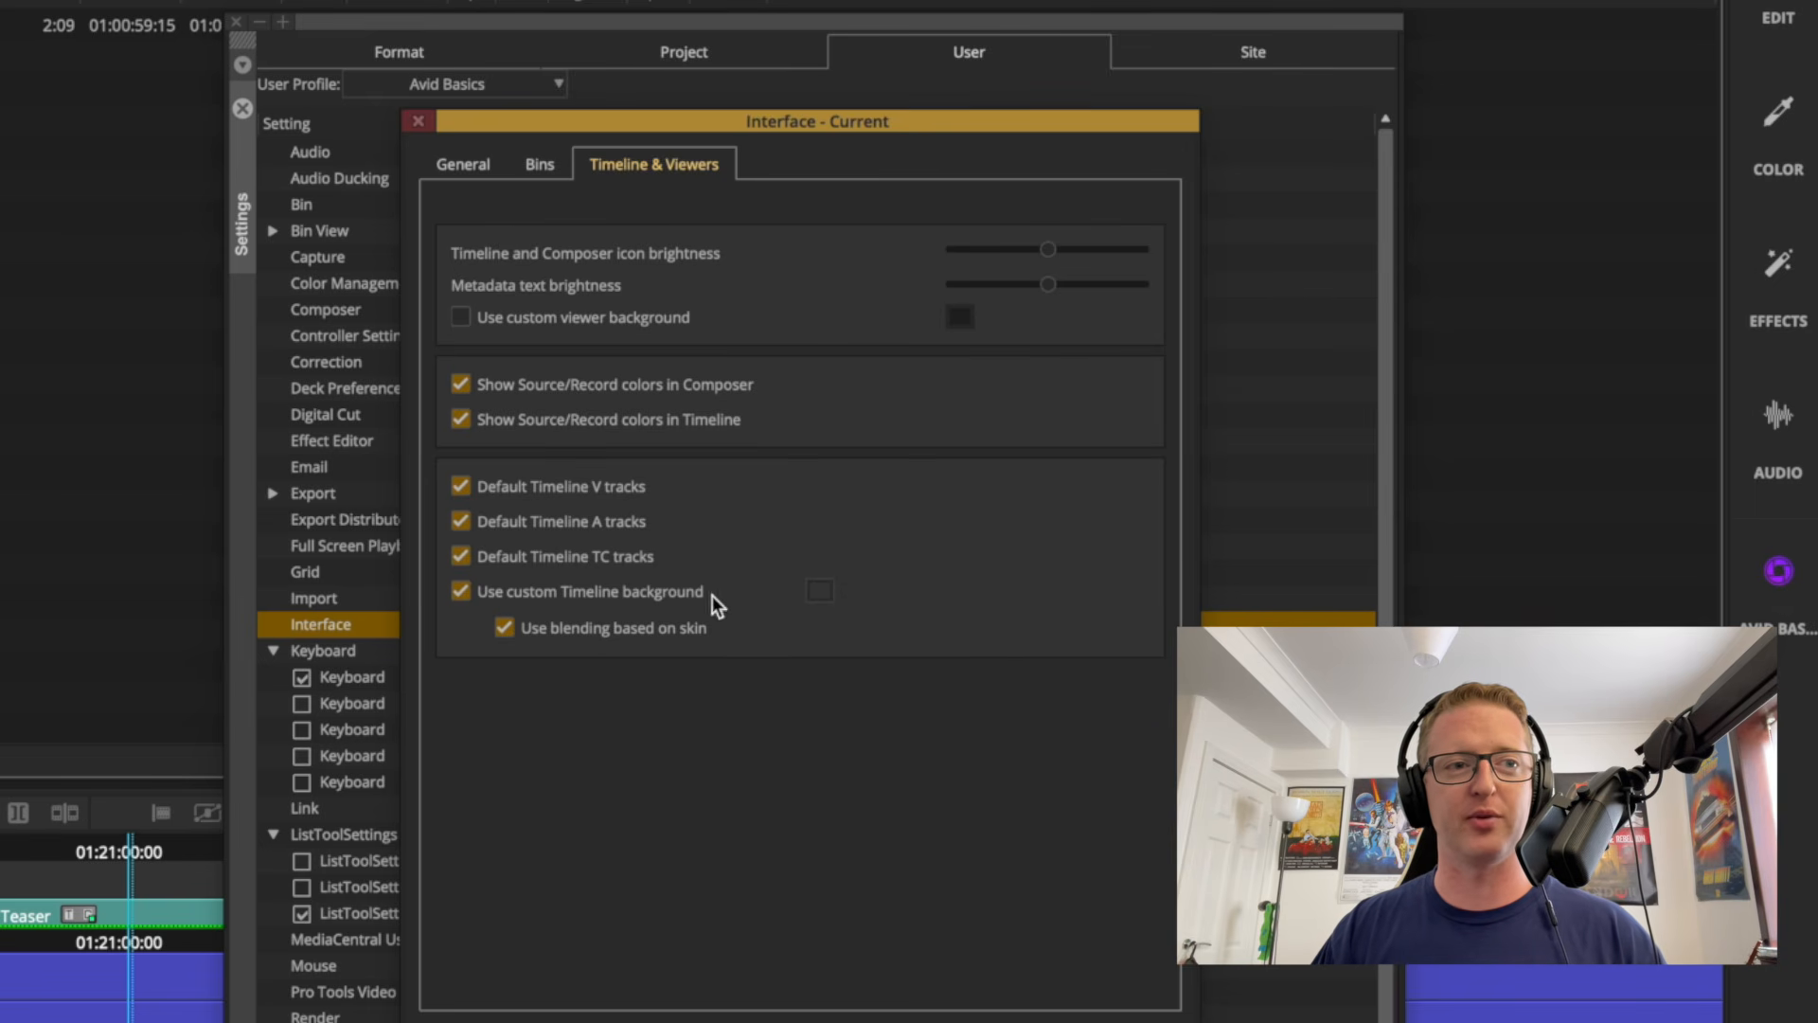
Set the custom Timeline background color to purple and apply the Interface settings.
{"action": "left_click", "coordinate": [821, 592]}
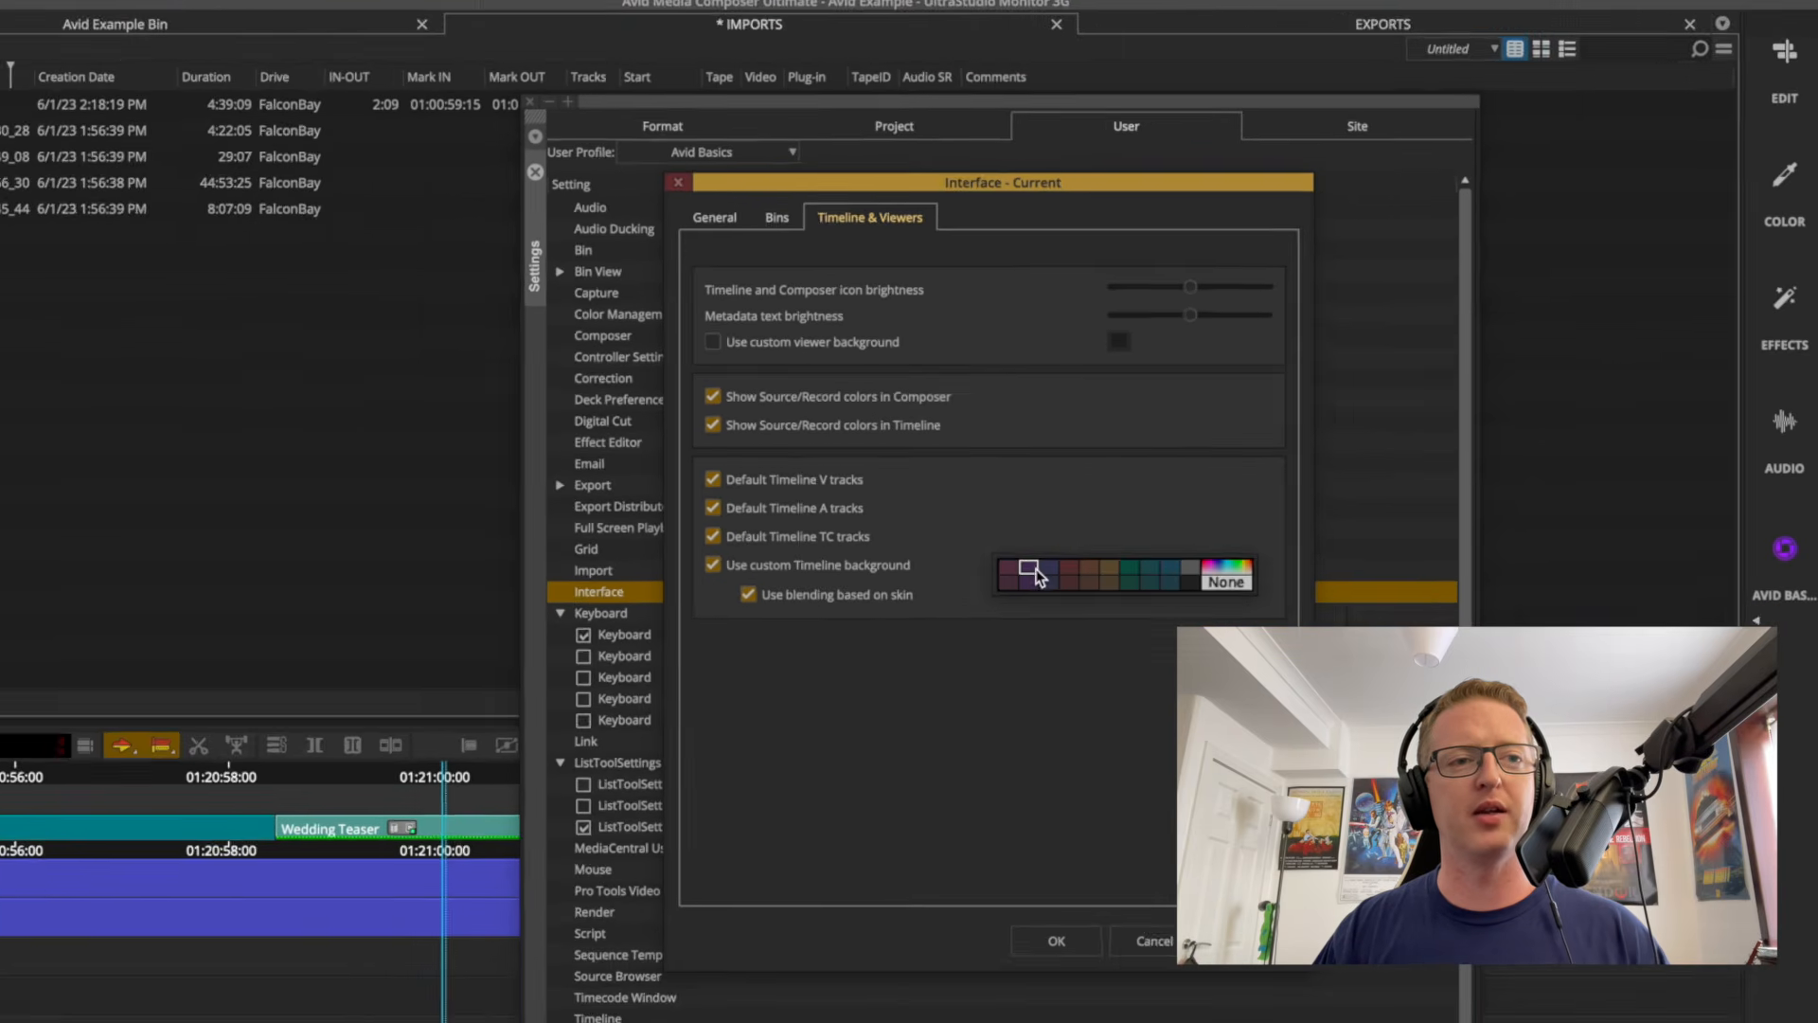
{"action": "left_click", "coordinate": [849, 596]}
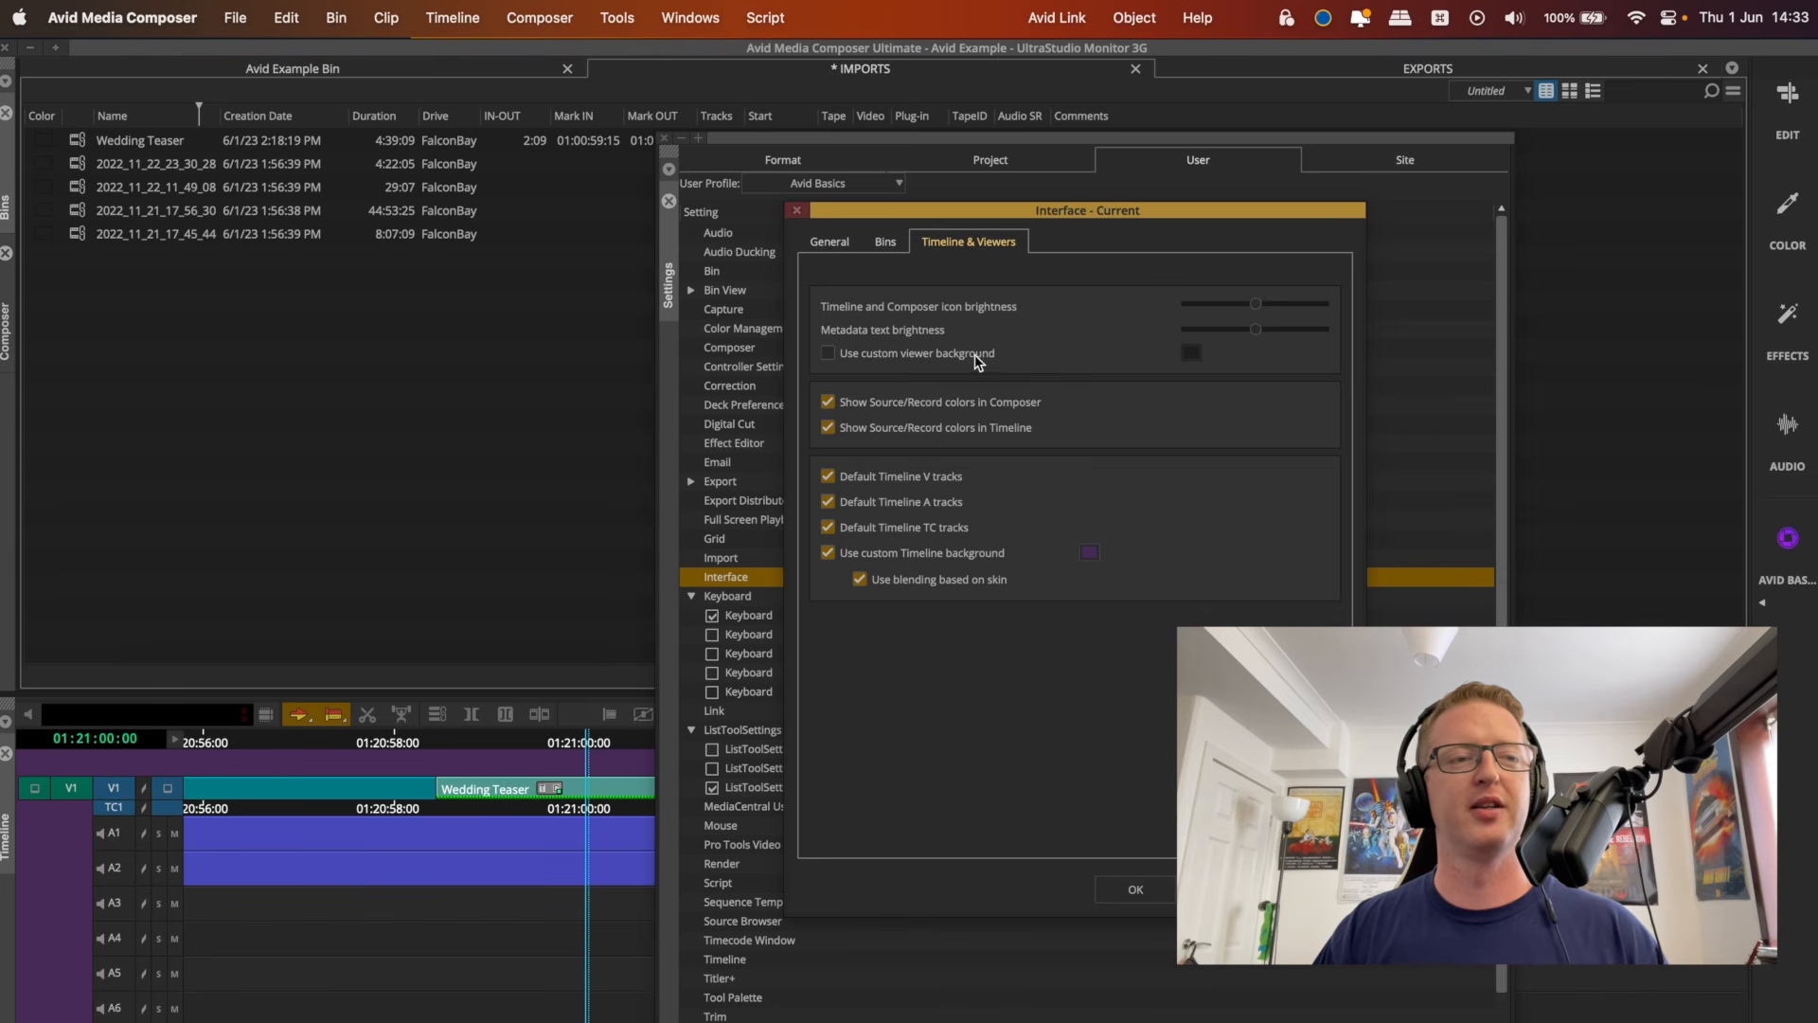
{"action": "left_click", "coordinate": [837, 244]}
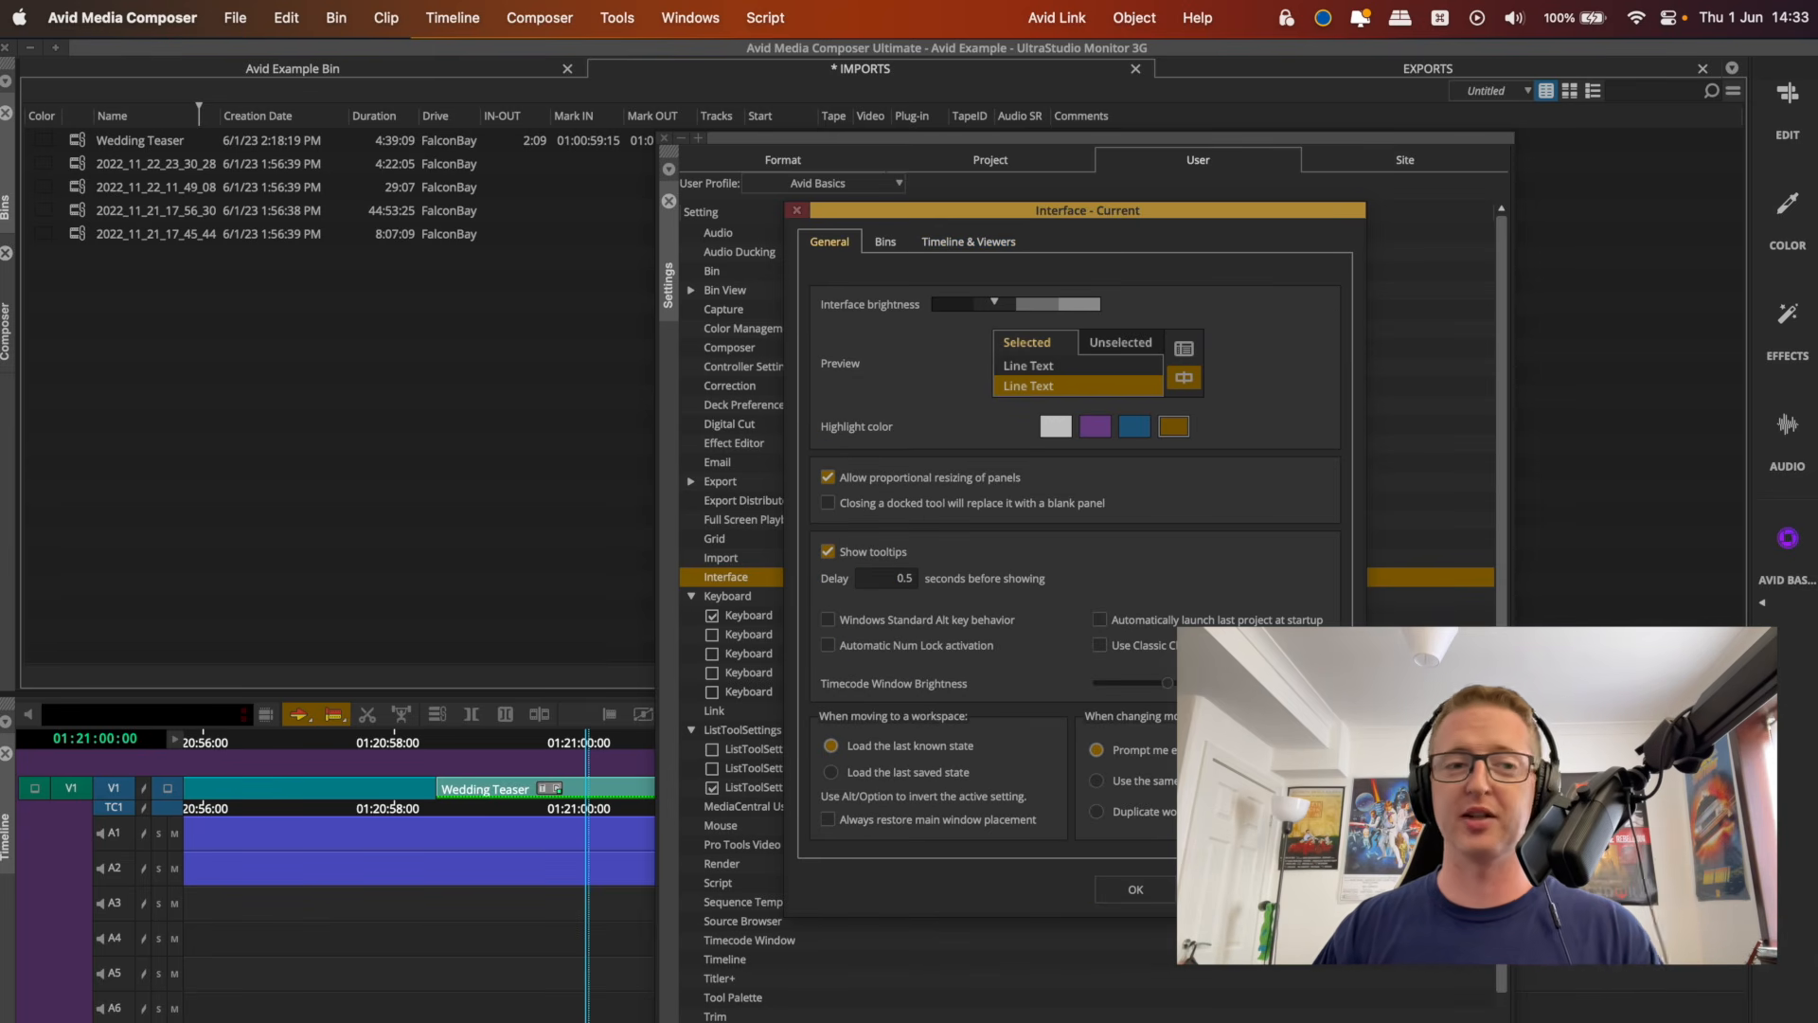
{"action": "left_click", "coordinate": [1135, 890]}
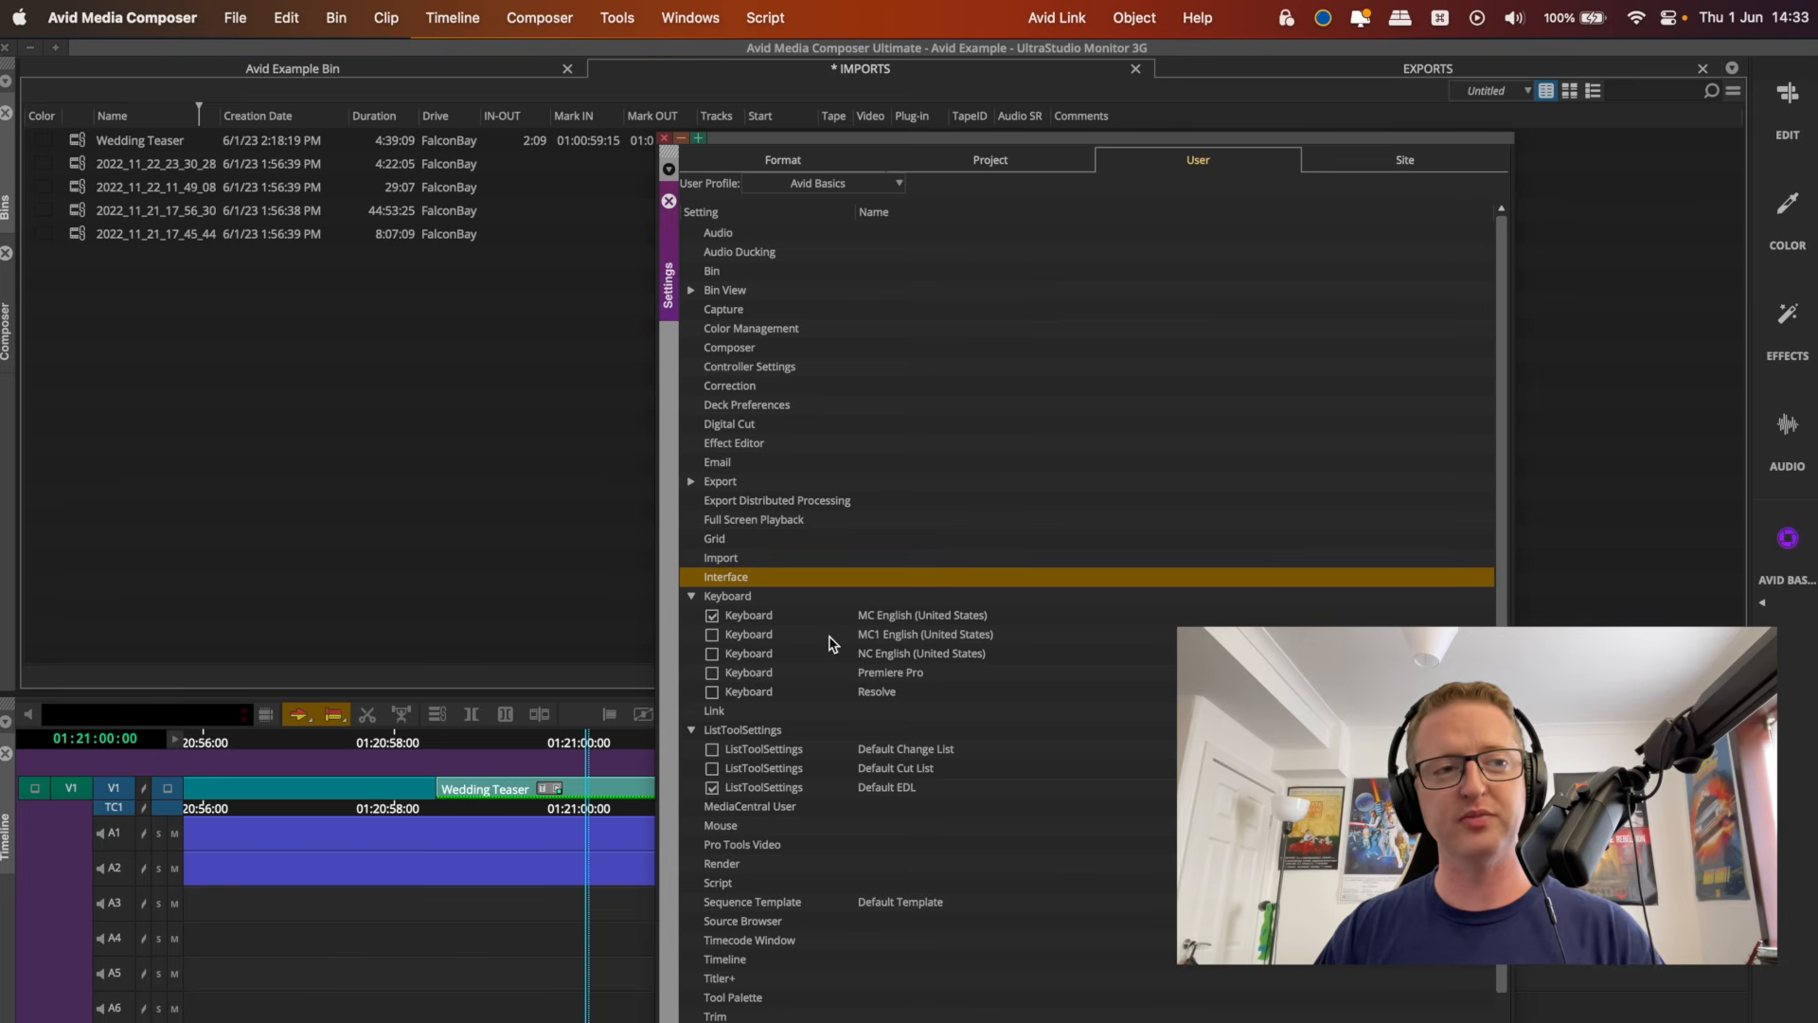
Collapse the ListToolSettings group in the user settings list.
{"action": "scroll", "coordinate": [856, 708], "scroll_direction": "down", "scroll_amount": 4}
{"action": "left_click", "coordinate": [694, 957]}
{"action": "left_click", "coordinate": [691, 730]}
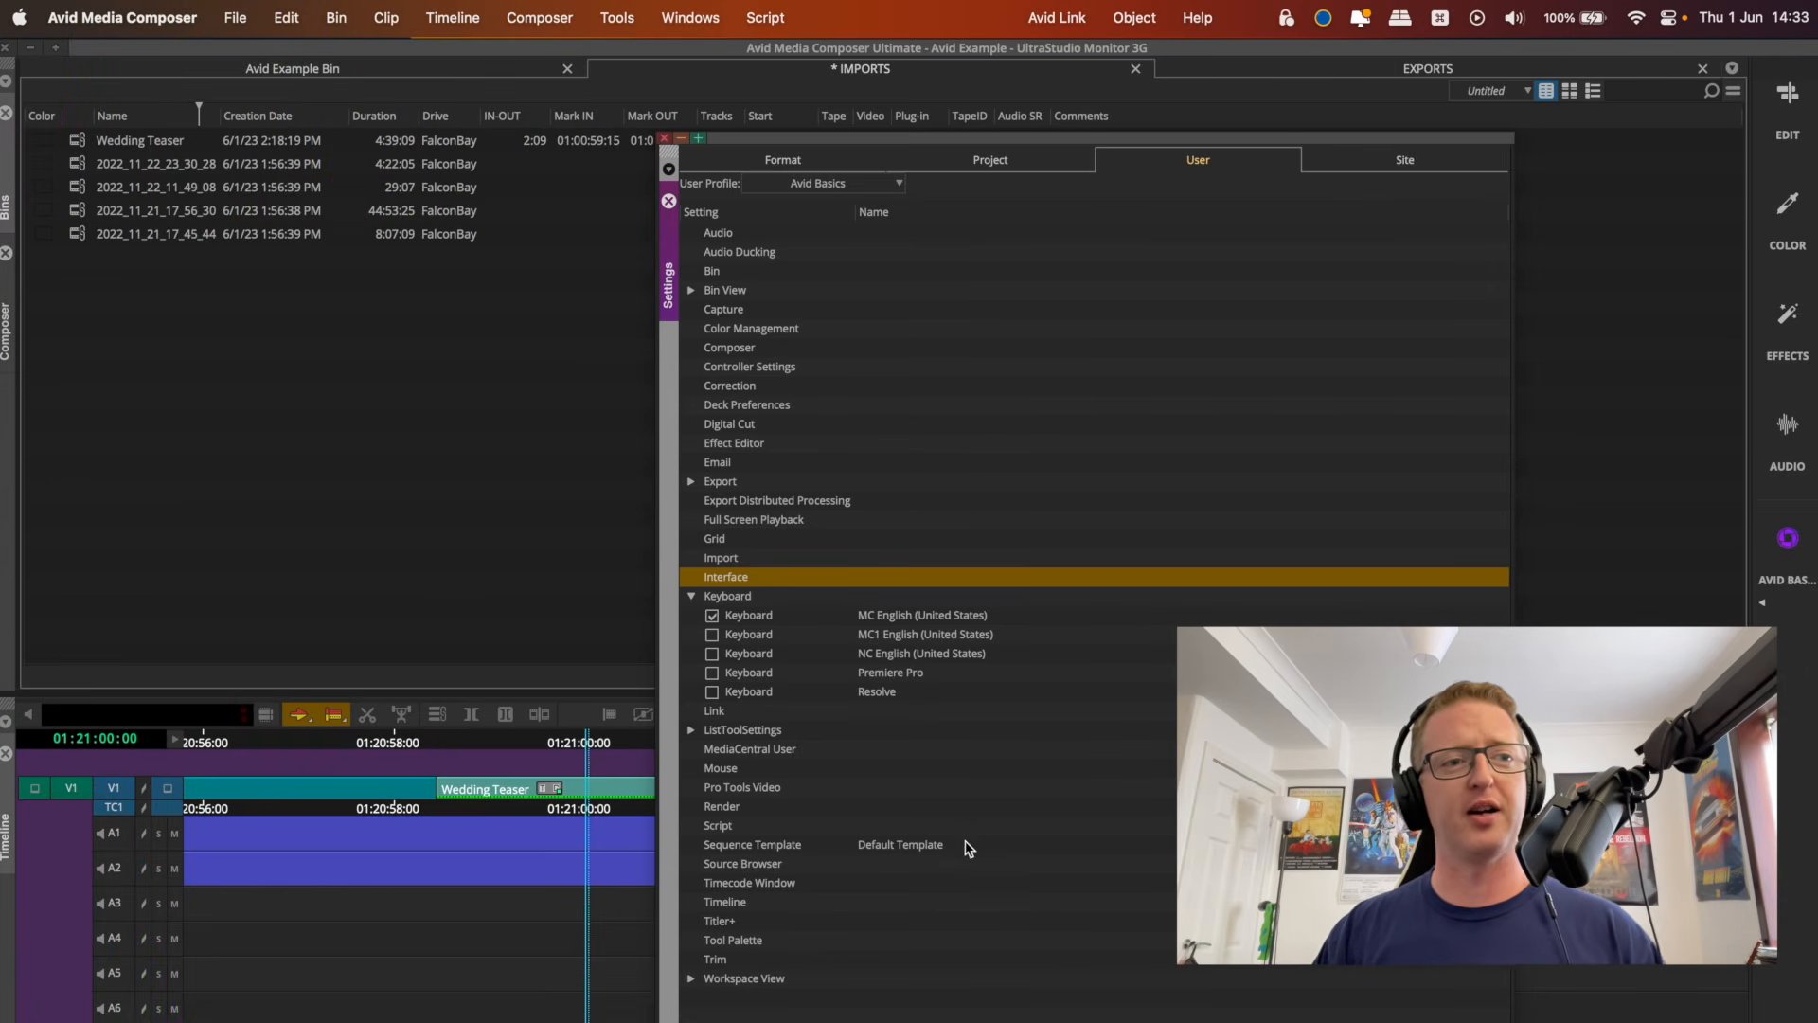
Look through the available keyboard settings, from MC English to Premiere Pro and Resolve, ending on MC English (United States).
{"action": "left_click", "coordinate": [769, 615]}
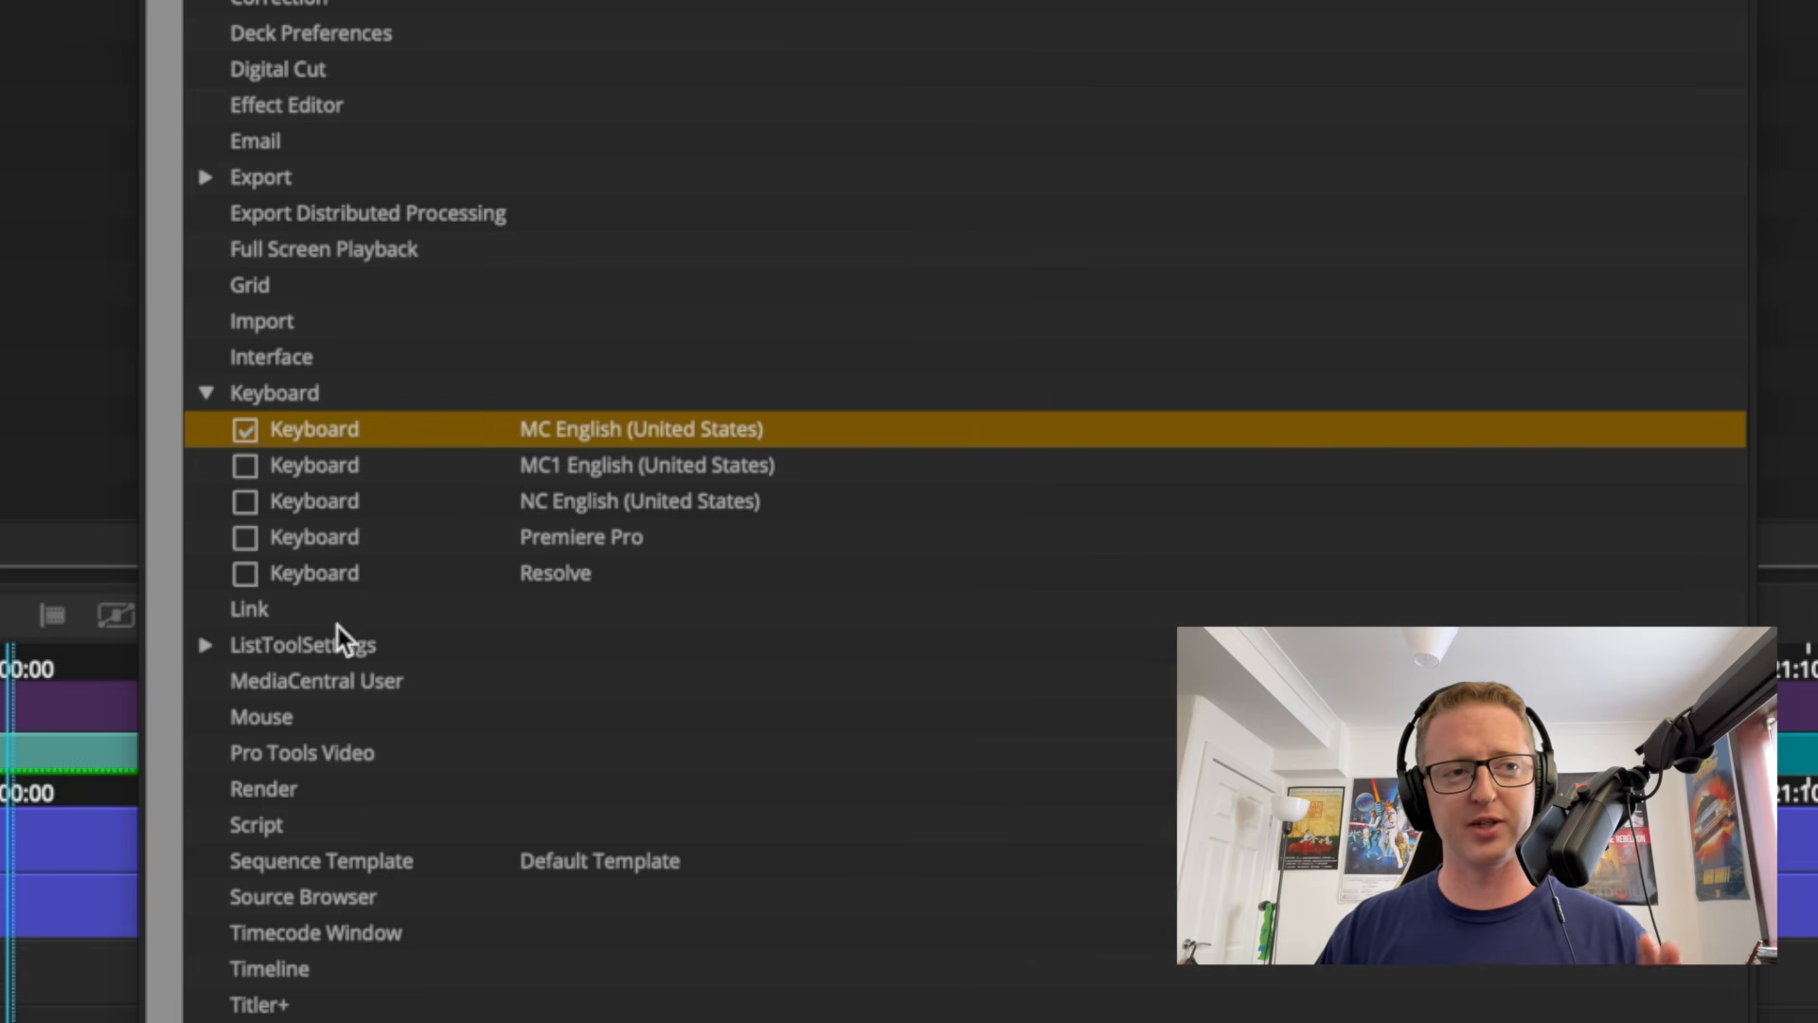
{"action": "left_click", "coordinate": [485, 497]}
{"action": "left_click", "coordinate": [495, 464]}
{"action": "left_click", "coordinate": [494, 431]}
{"action": "left_click", "coordinate": [506, 502]}
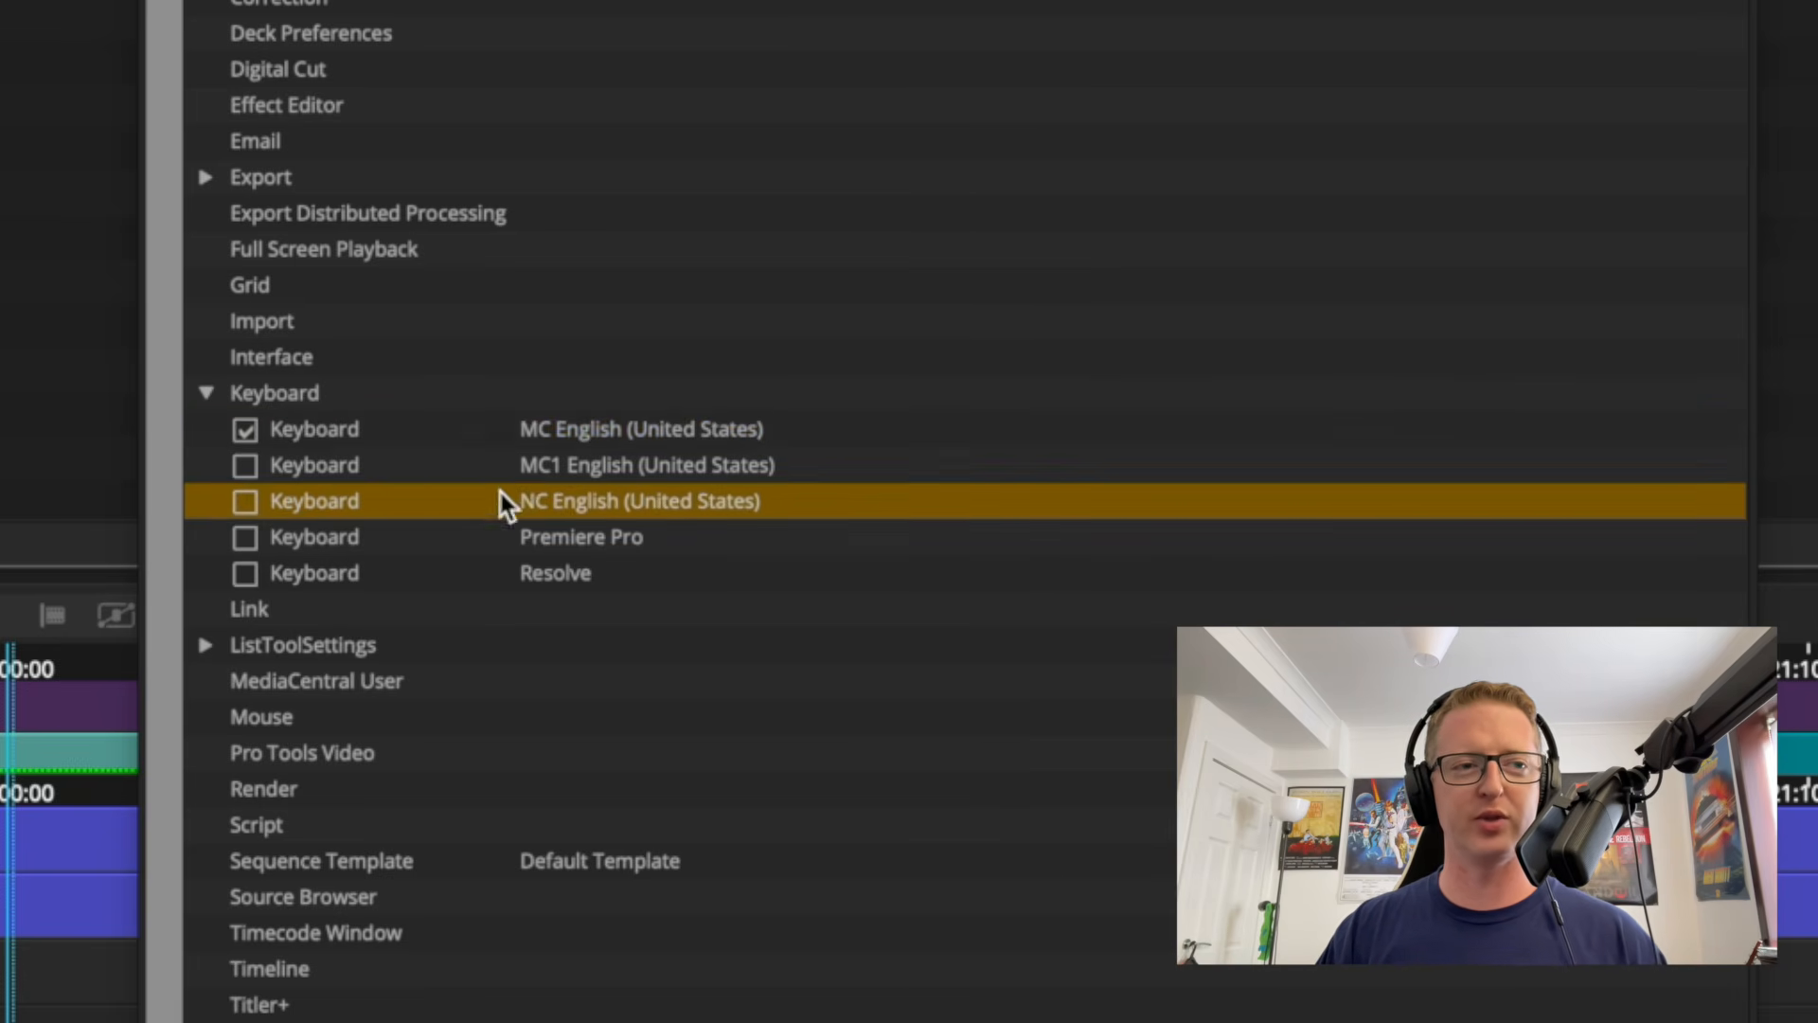
{"action": "left_click", "coordinate": [509, 466]}
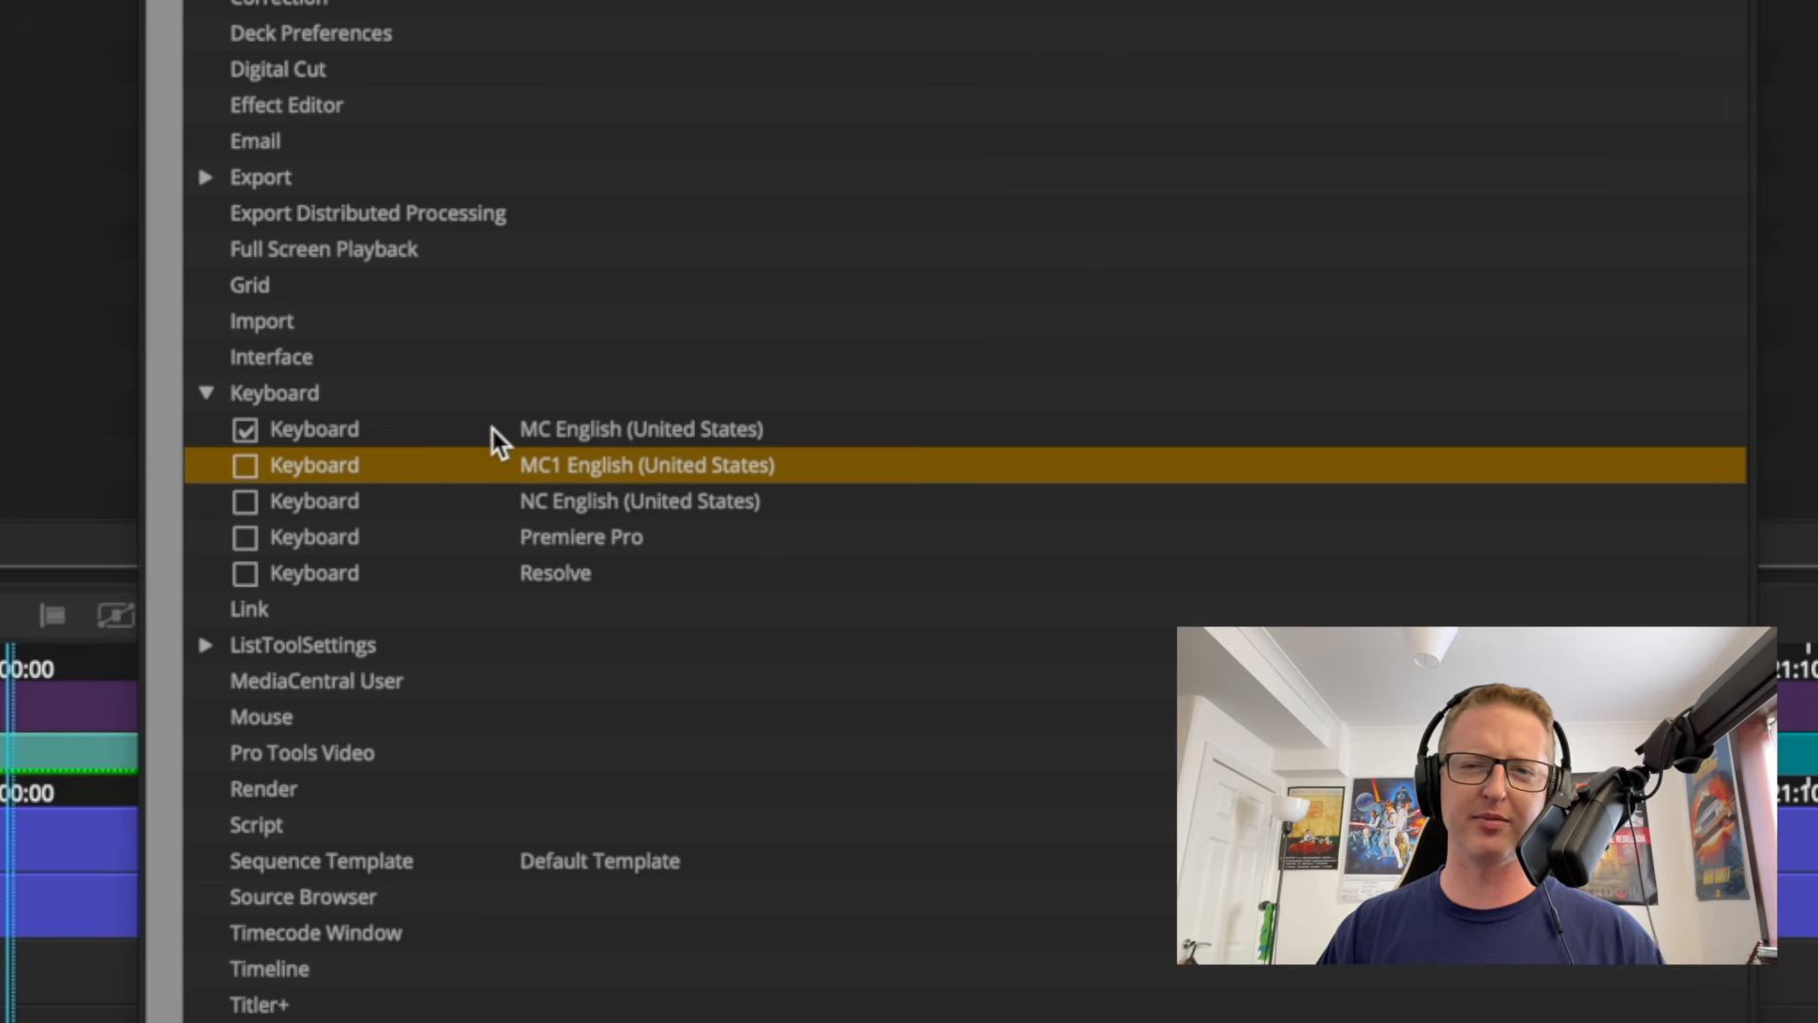
{"action": "left_click", "coordinate": [478, 431]}
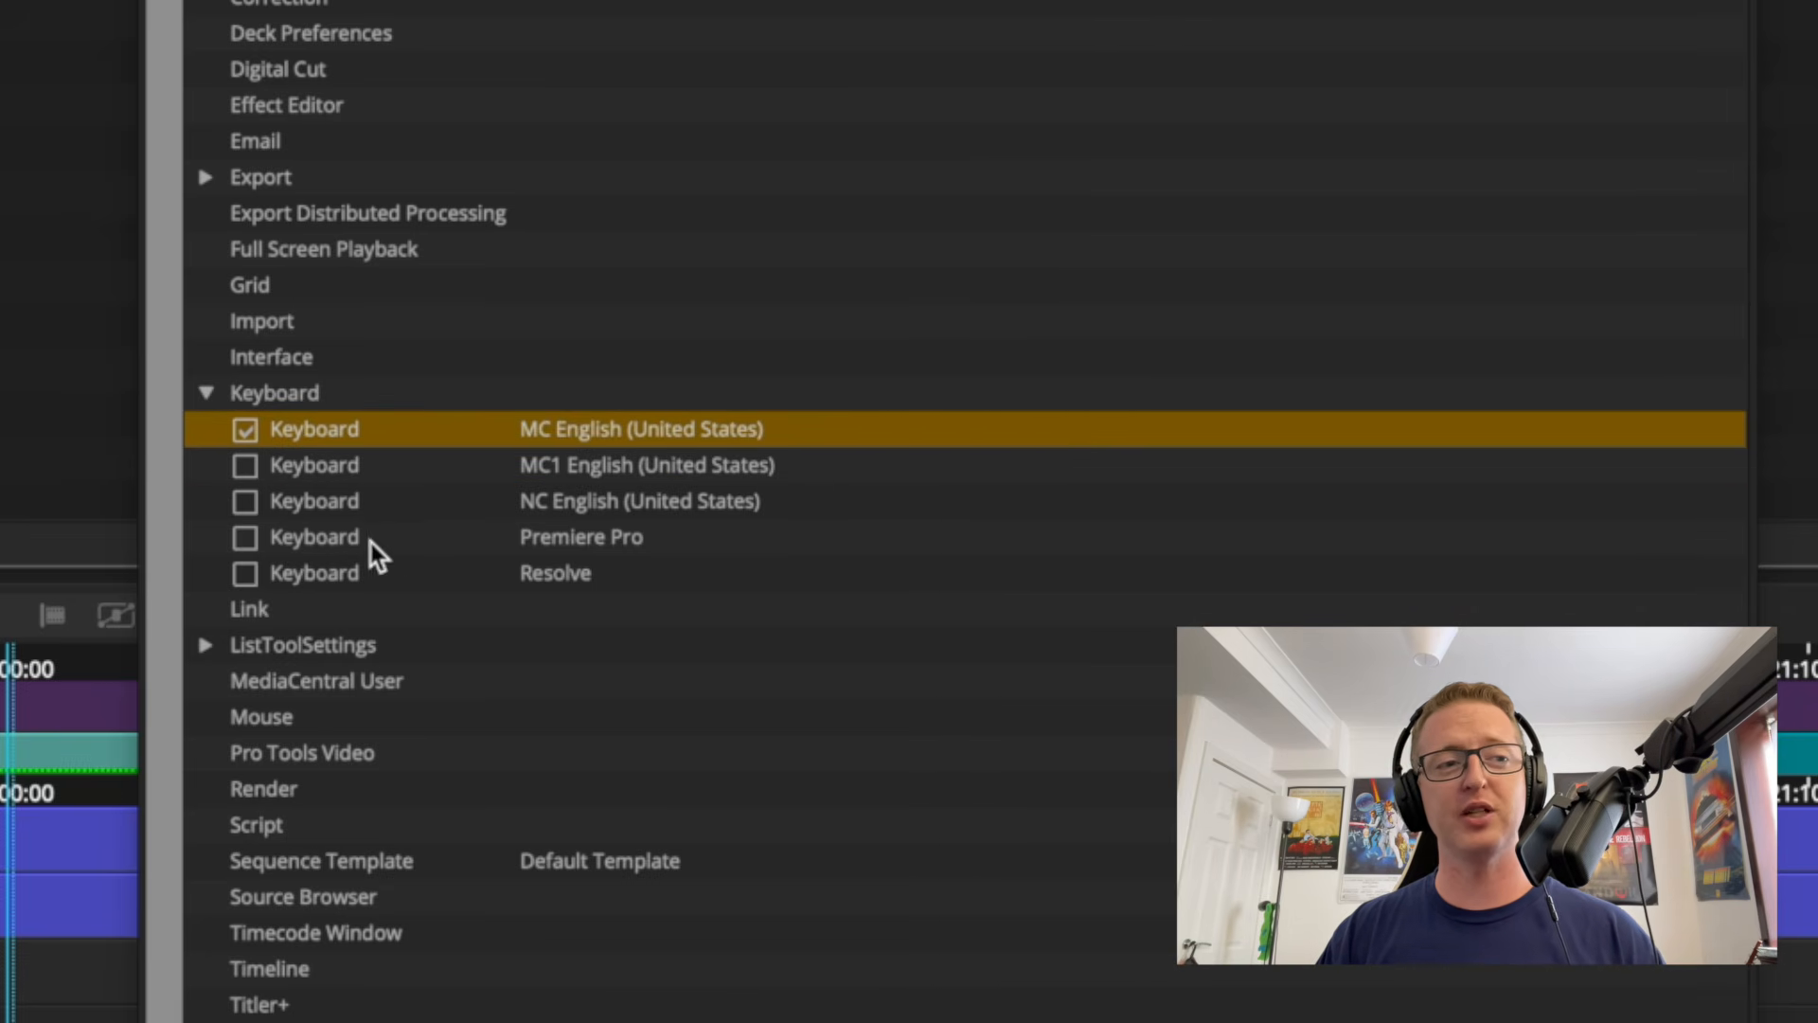
{"action": "left_click", "coordinate": [471, 541]}
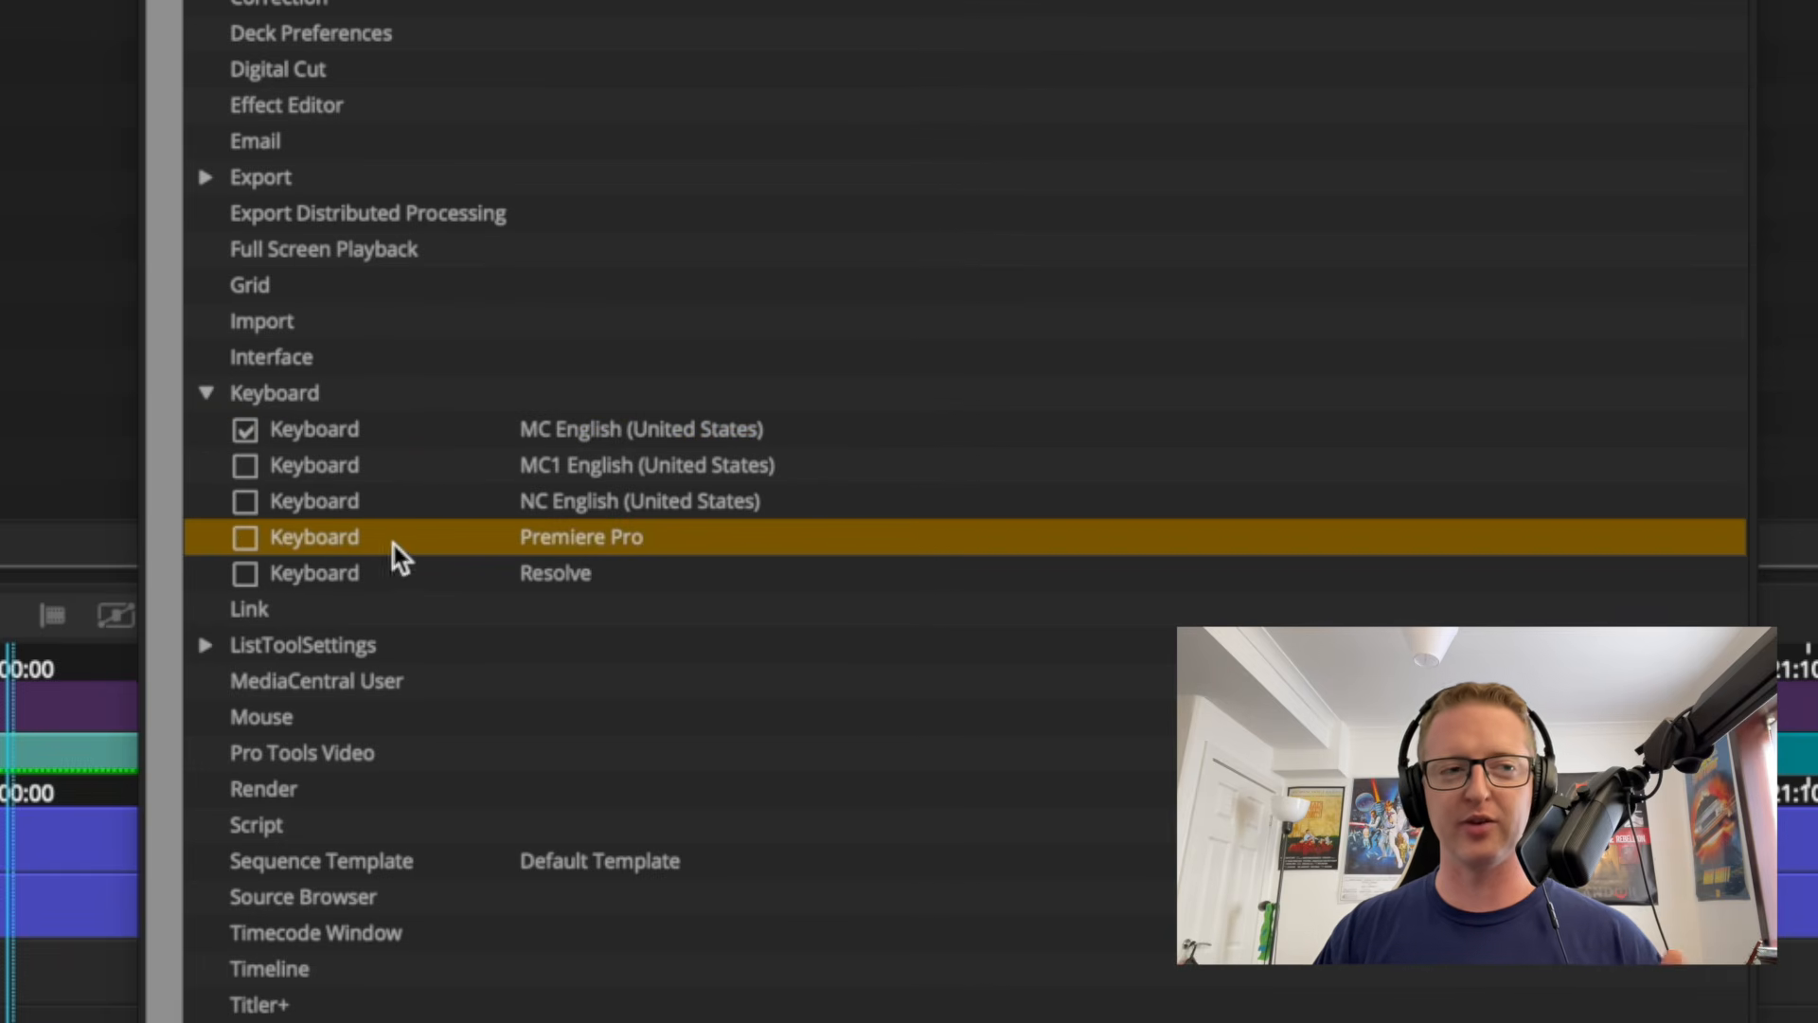
{"action": "left_click", "coordinate": [417, 572]}
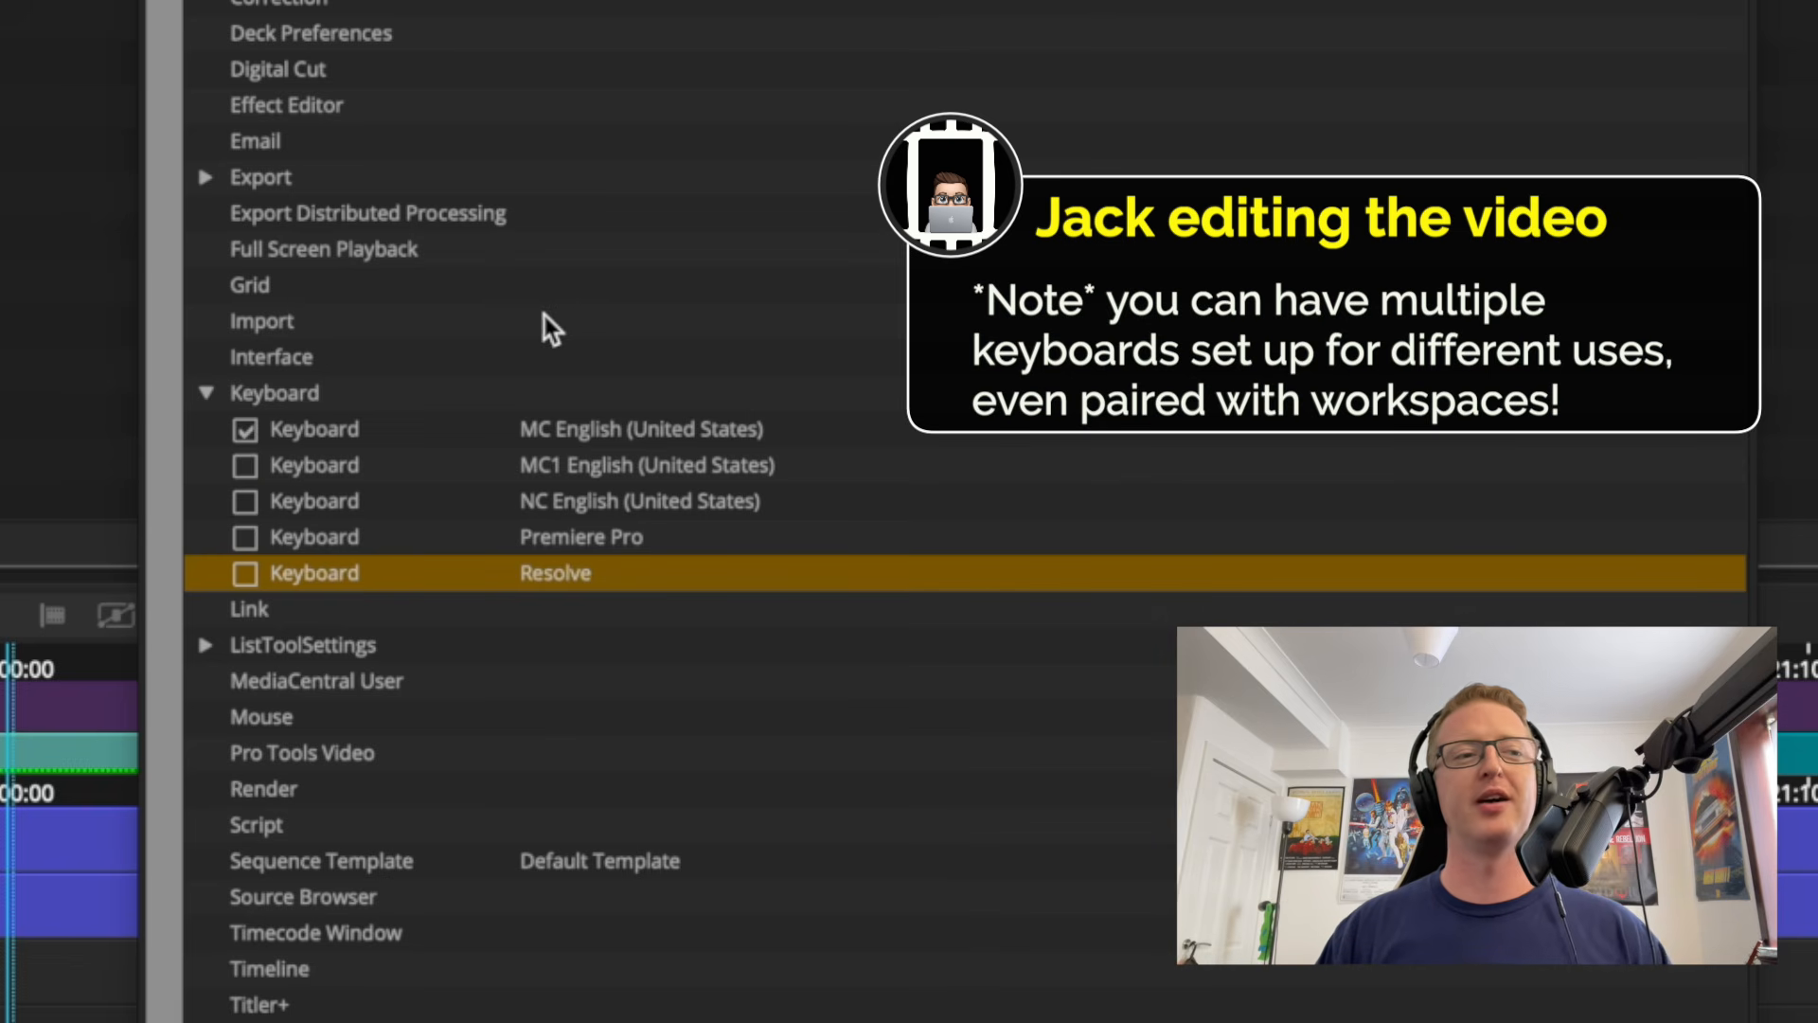
{"action": "left_click", "coordinate": [446, 428]}
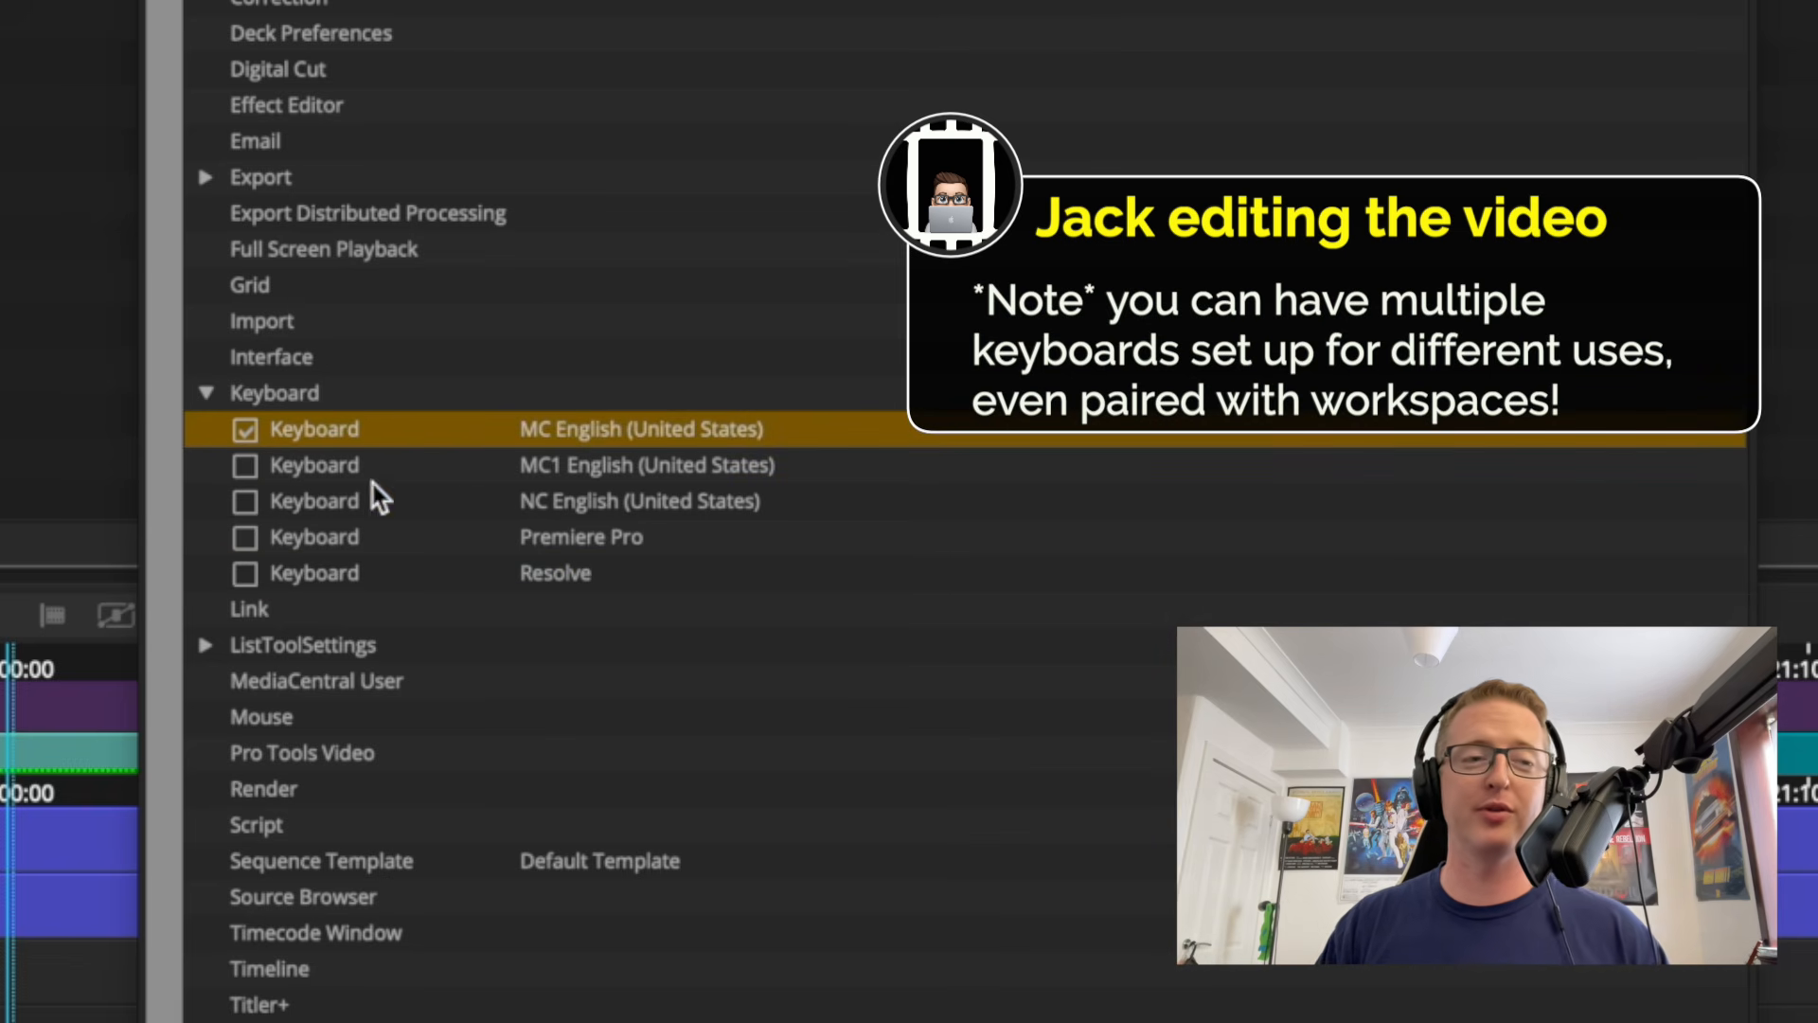
Open the MC English (United States) keyboard layout and move its window down over the settings list.
{"action": "double_click", "coordinate": [381, 439]}
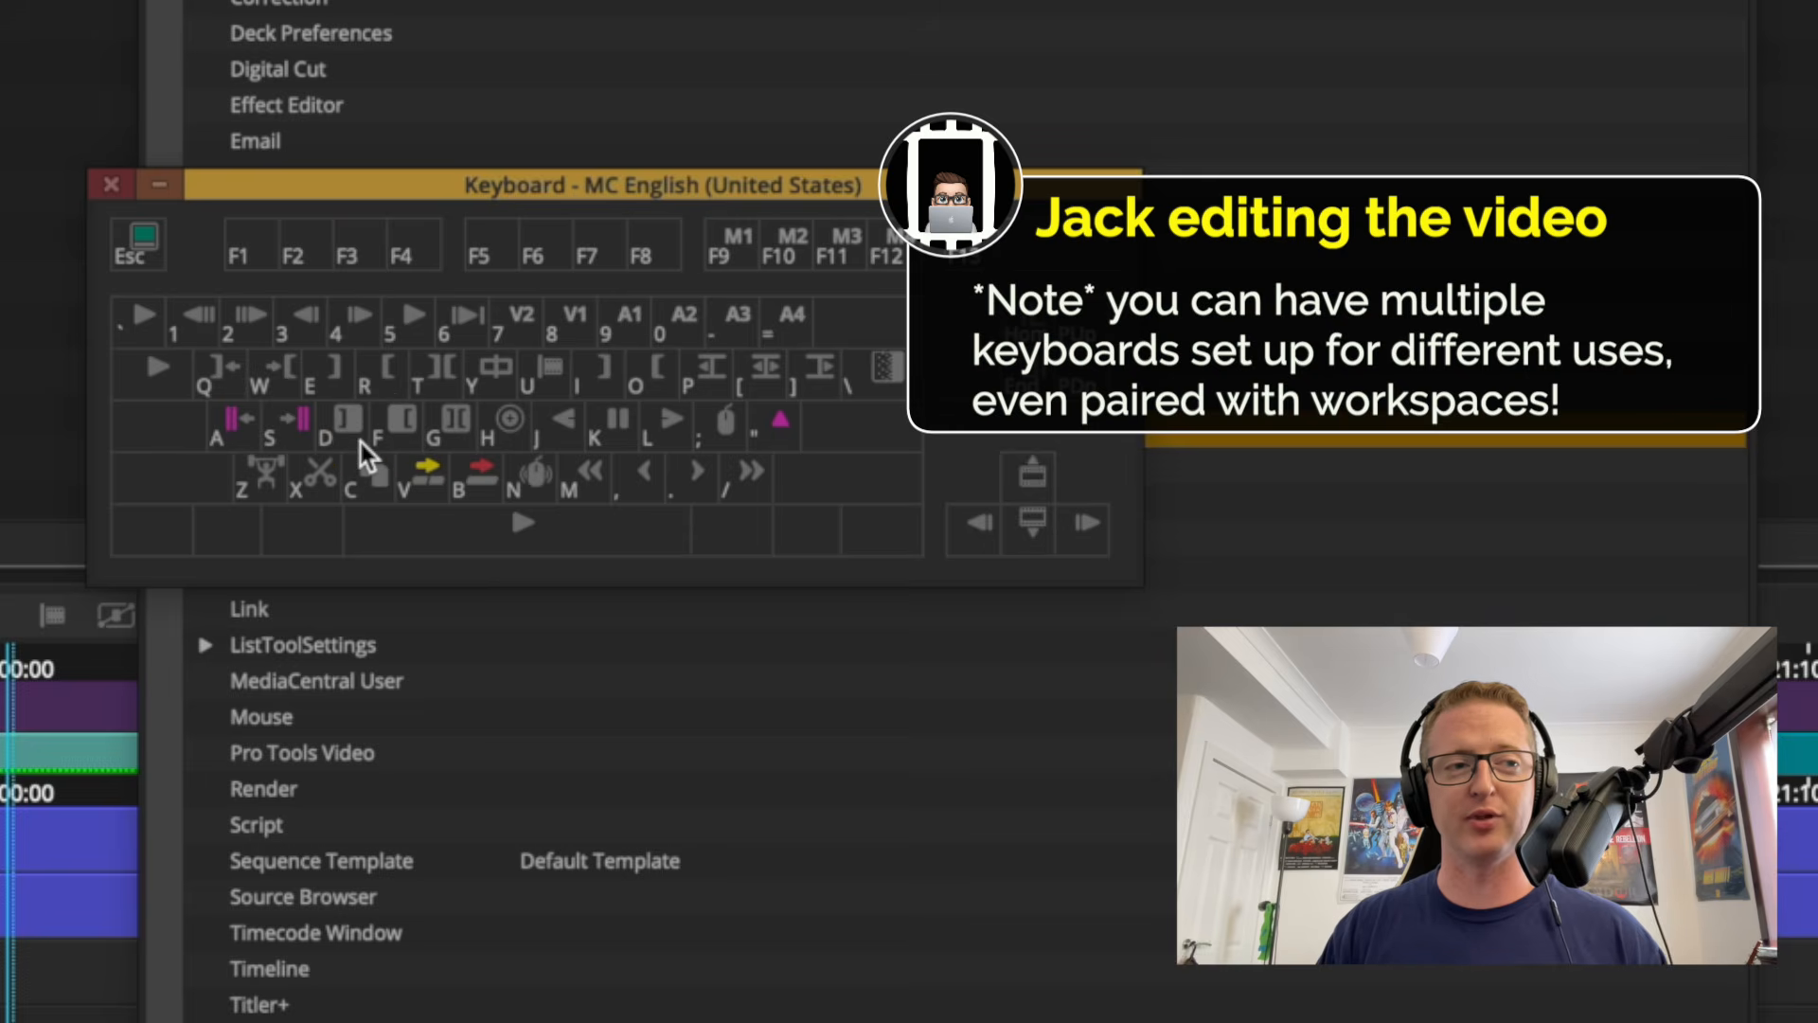
{"action": "left_click", "coordinate": [801, 188]}
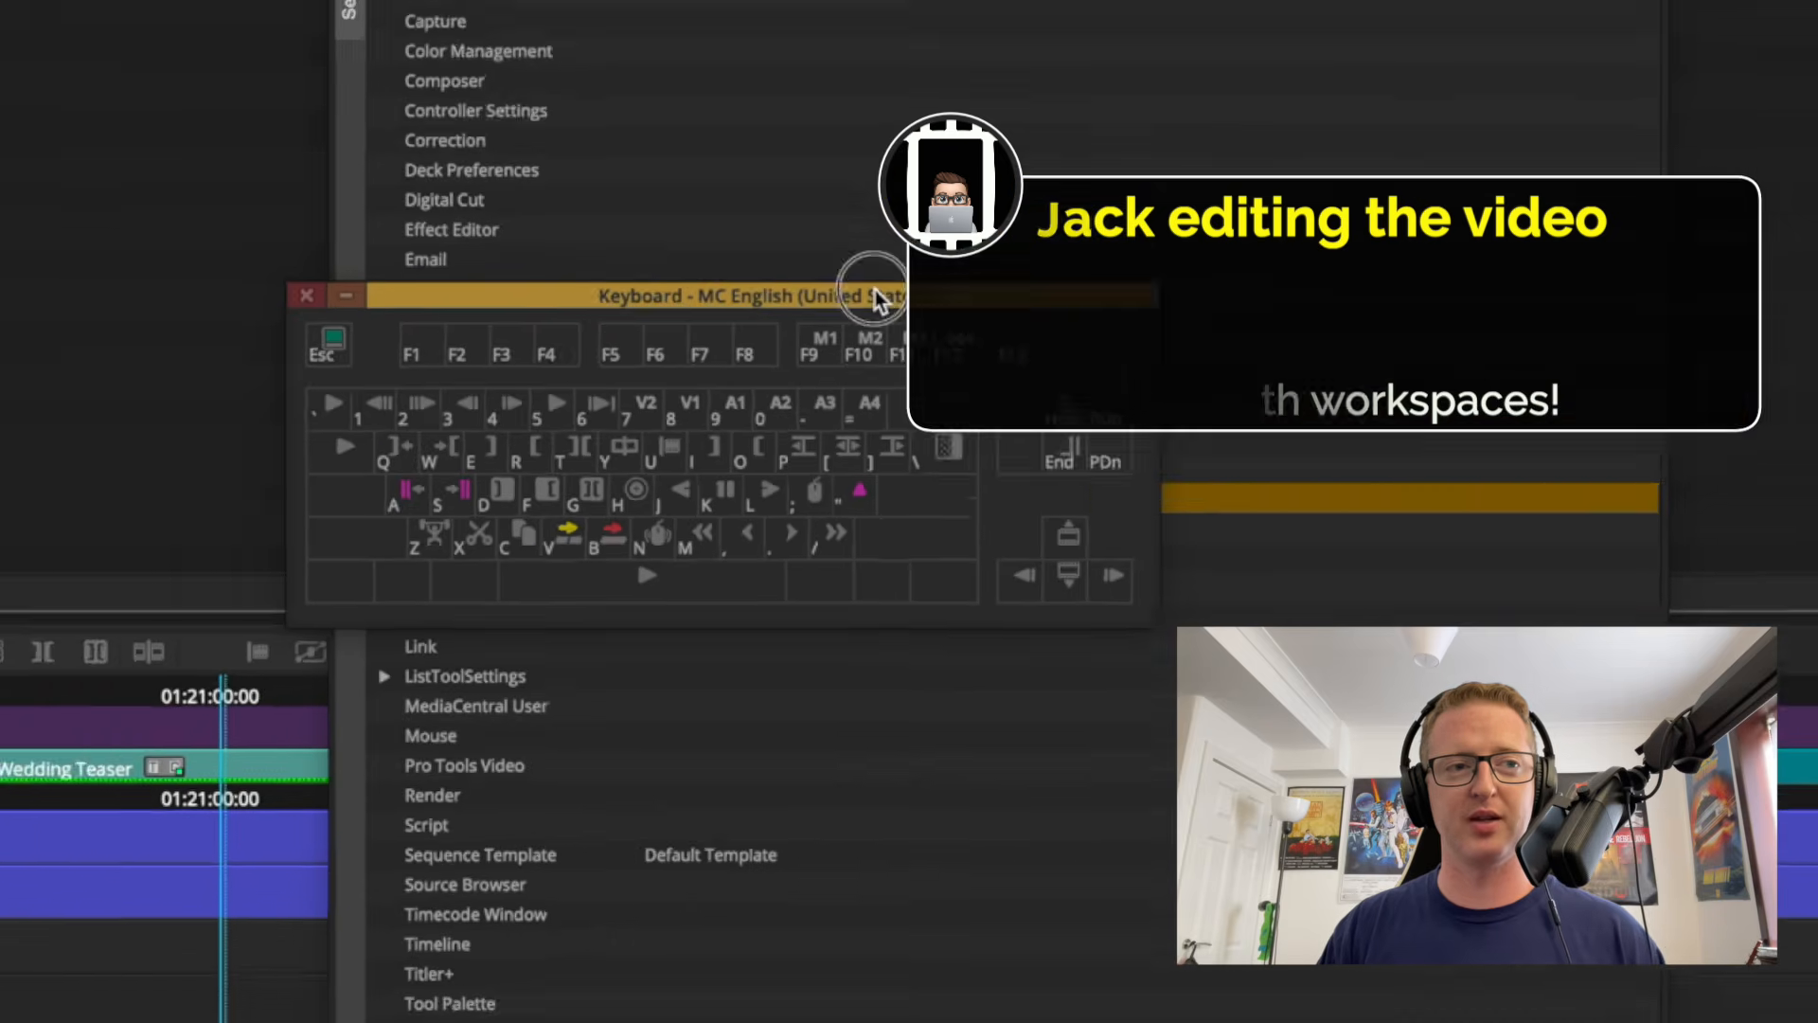
{"action": "left_click_drag", "start_coordinate": [873, 290], "coordinate": [943, 617]}
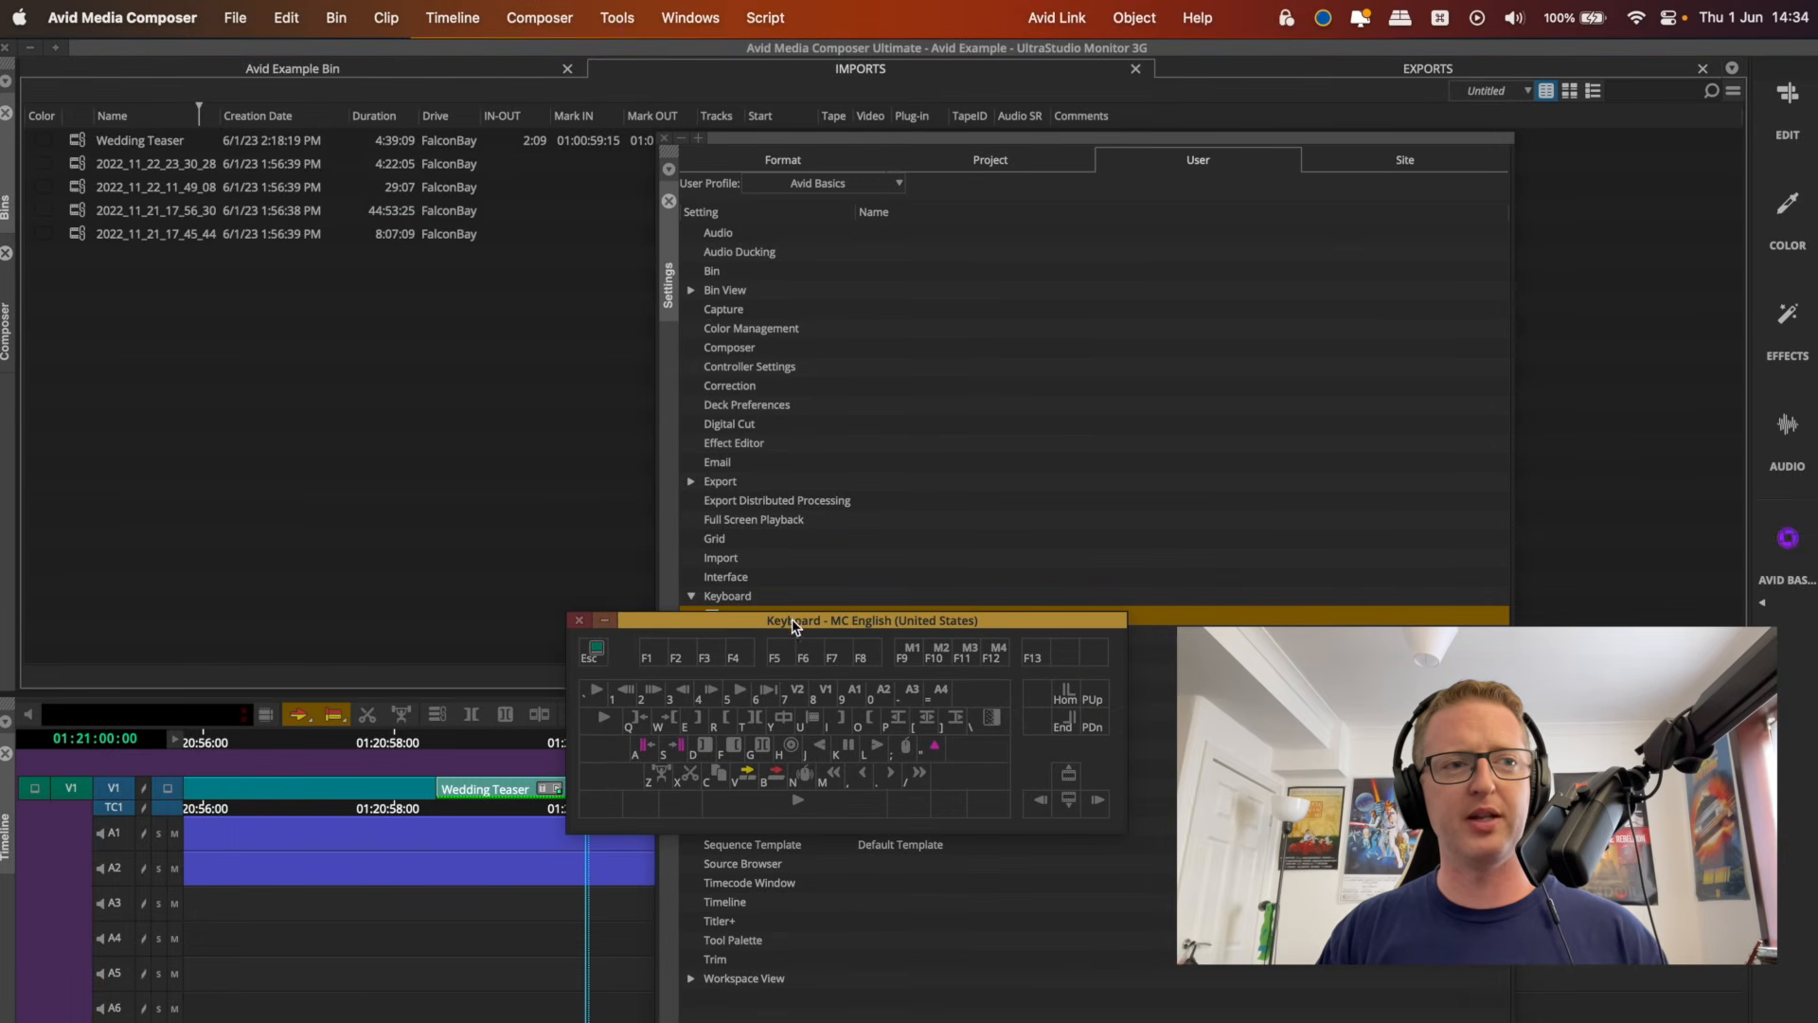
Open the Command Palette and place it directly above the keyboard layout window.
{"action": "left_click", "coordinate": [539, 17]}
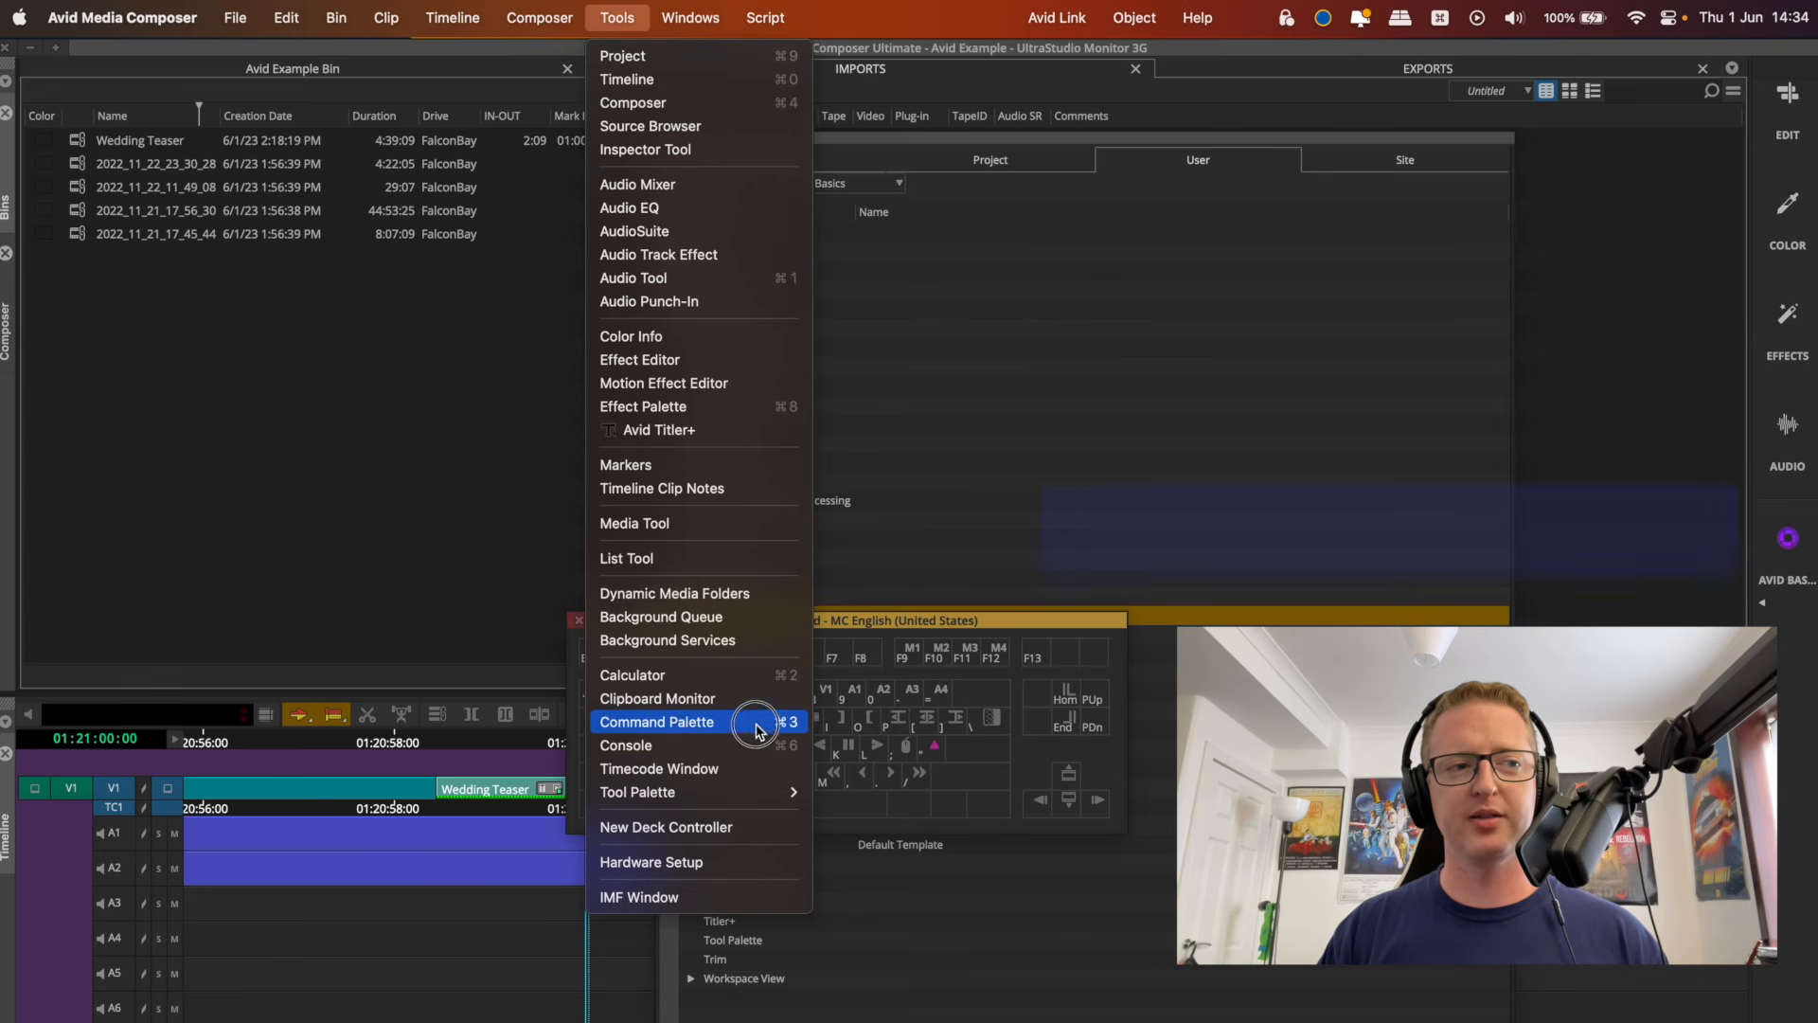
{"action": "left_click", "coordinate": [702, 729]}
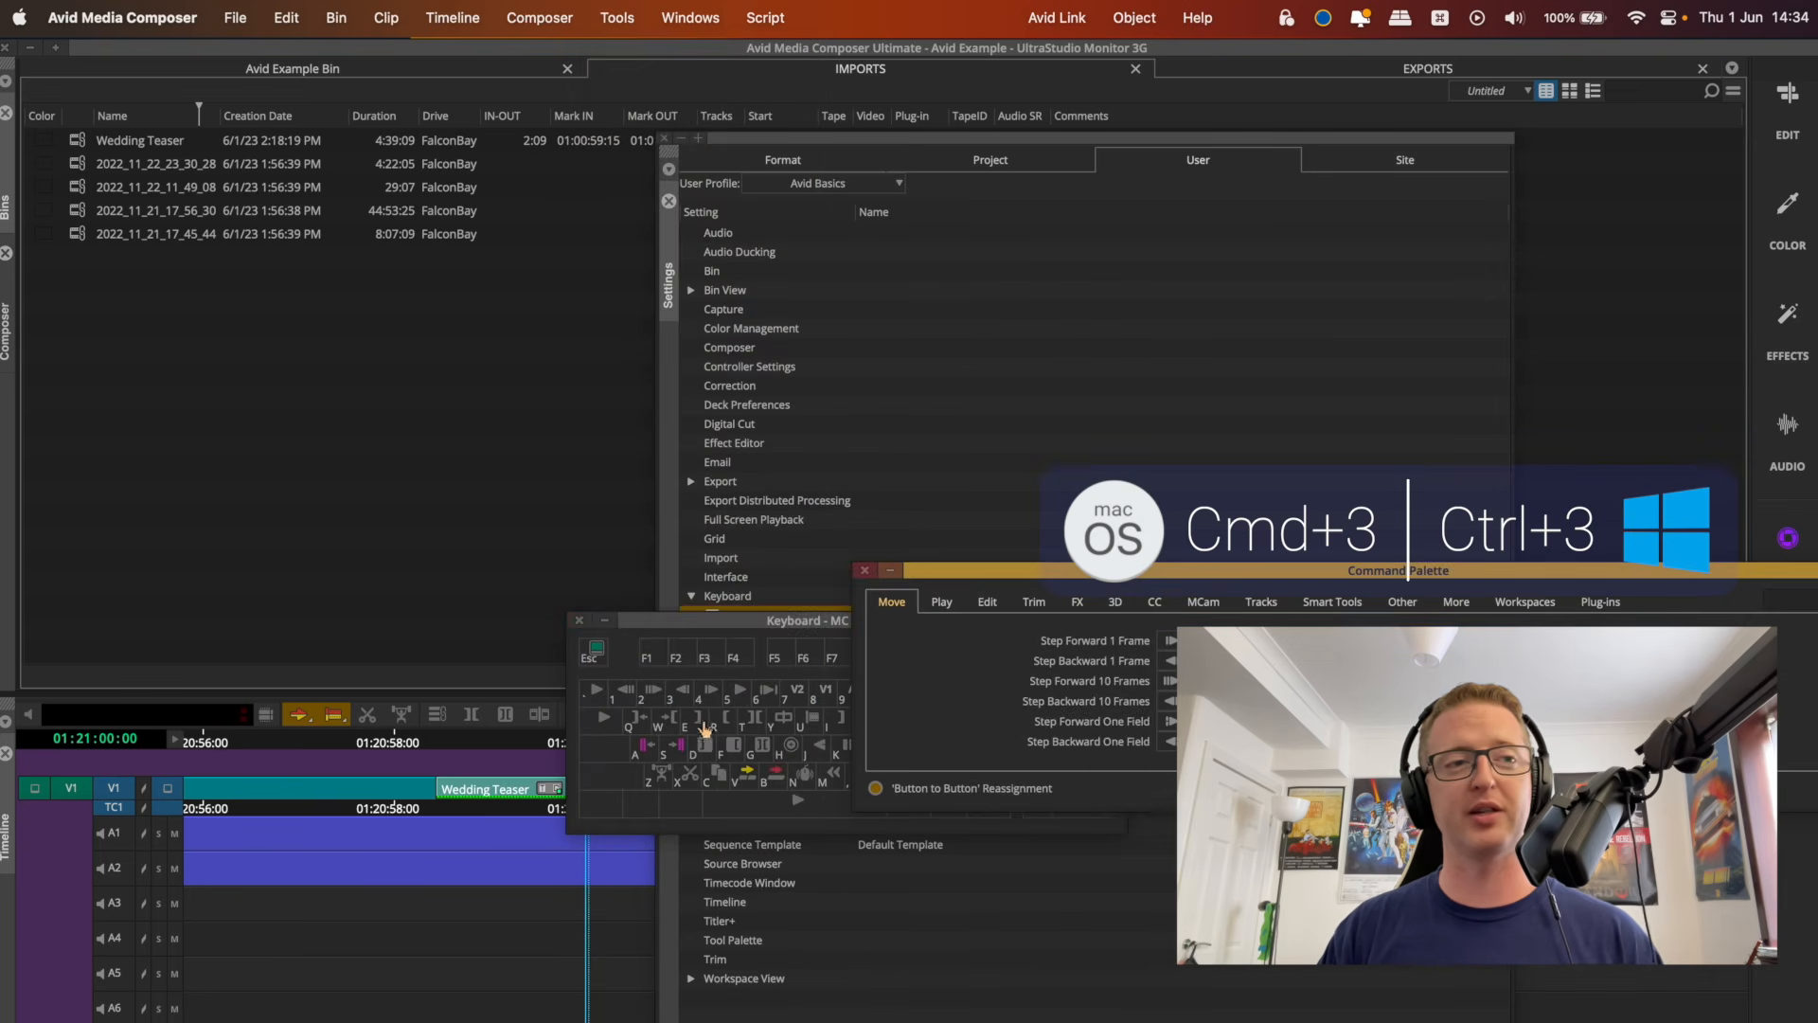
{"action": "left_click_drag", "start_coordinate": [1559, 578], "coordinate": [1096, 343]}
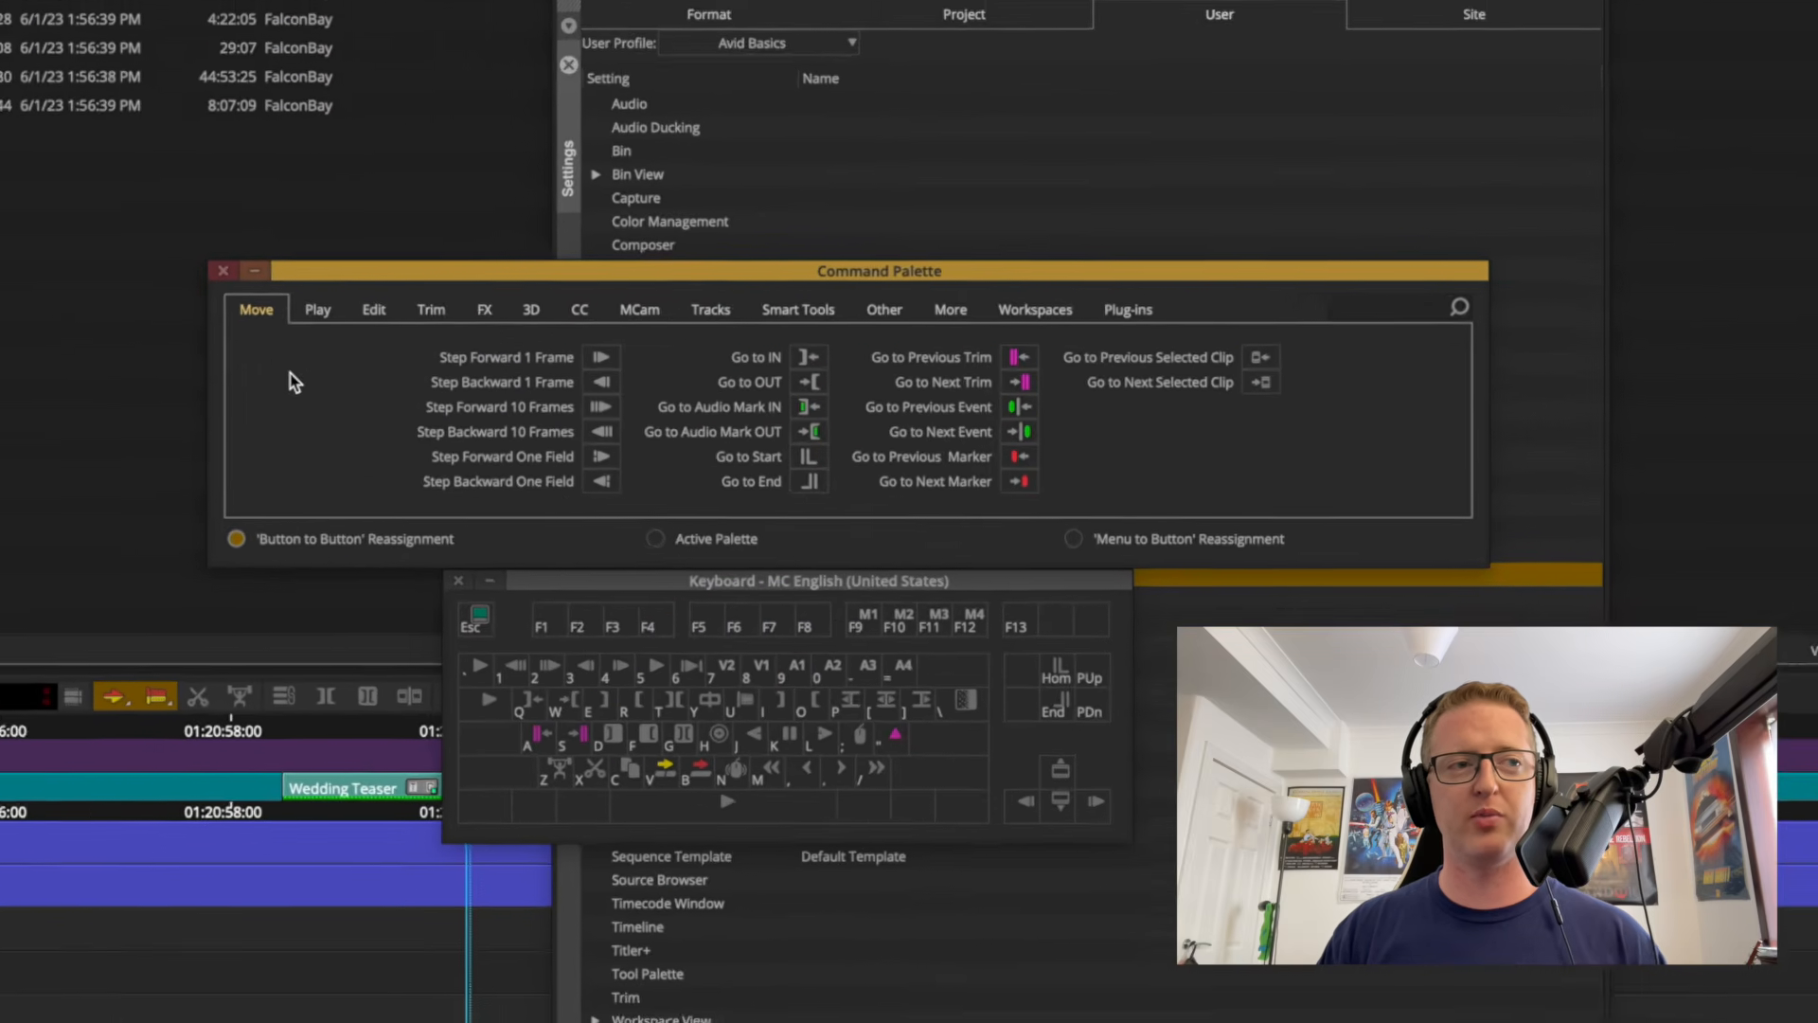
Look through the Command Palette categories and assign the Make Subclip command to the N key.
{"action": "left_click_drag", "start_coordinate": [185, 220], "coordinate": [963, 224]}
{"action": "left_click", "coordinate": [1130, 216]}
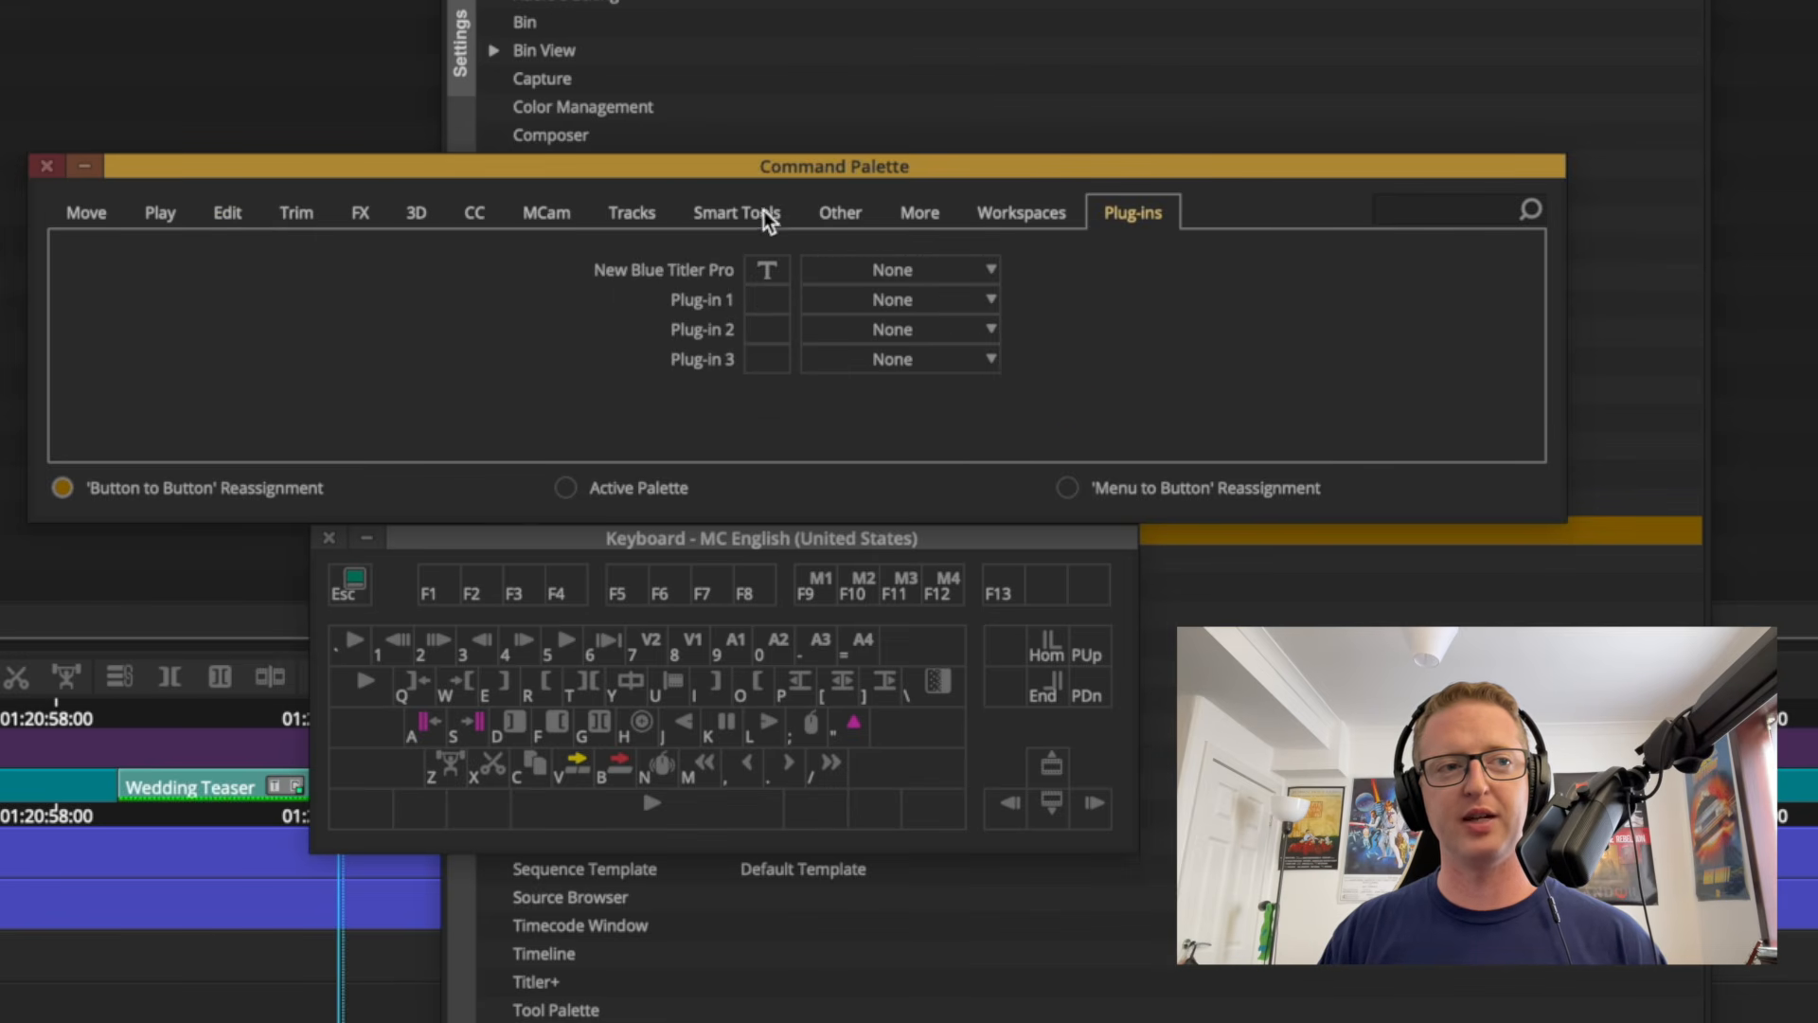
{"action": "left_click", "coordinate": [737, 212]}
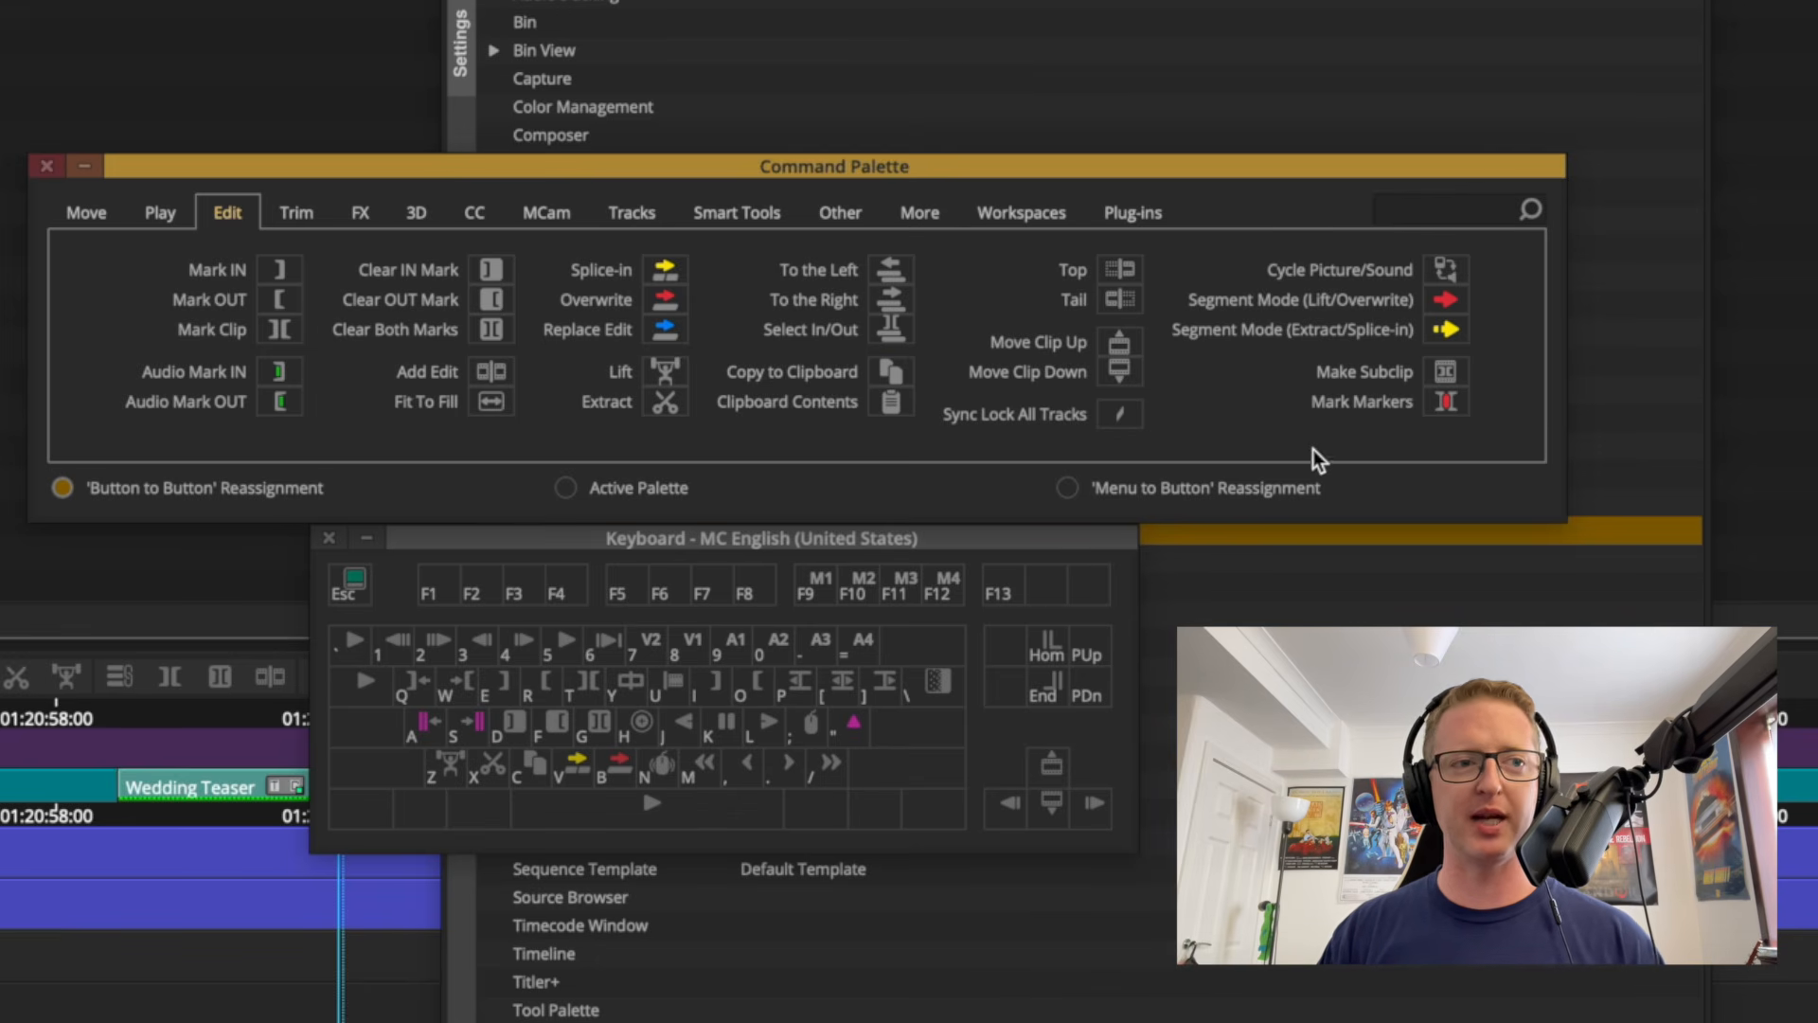
{"action": "left_click_drag", "start_coordinate": [1458, 378], "coordinate": [662, 762]}
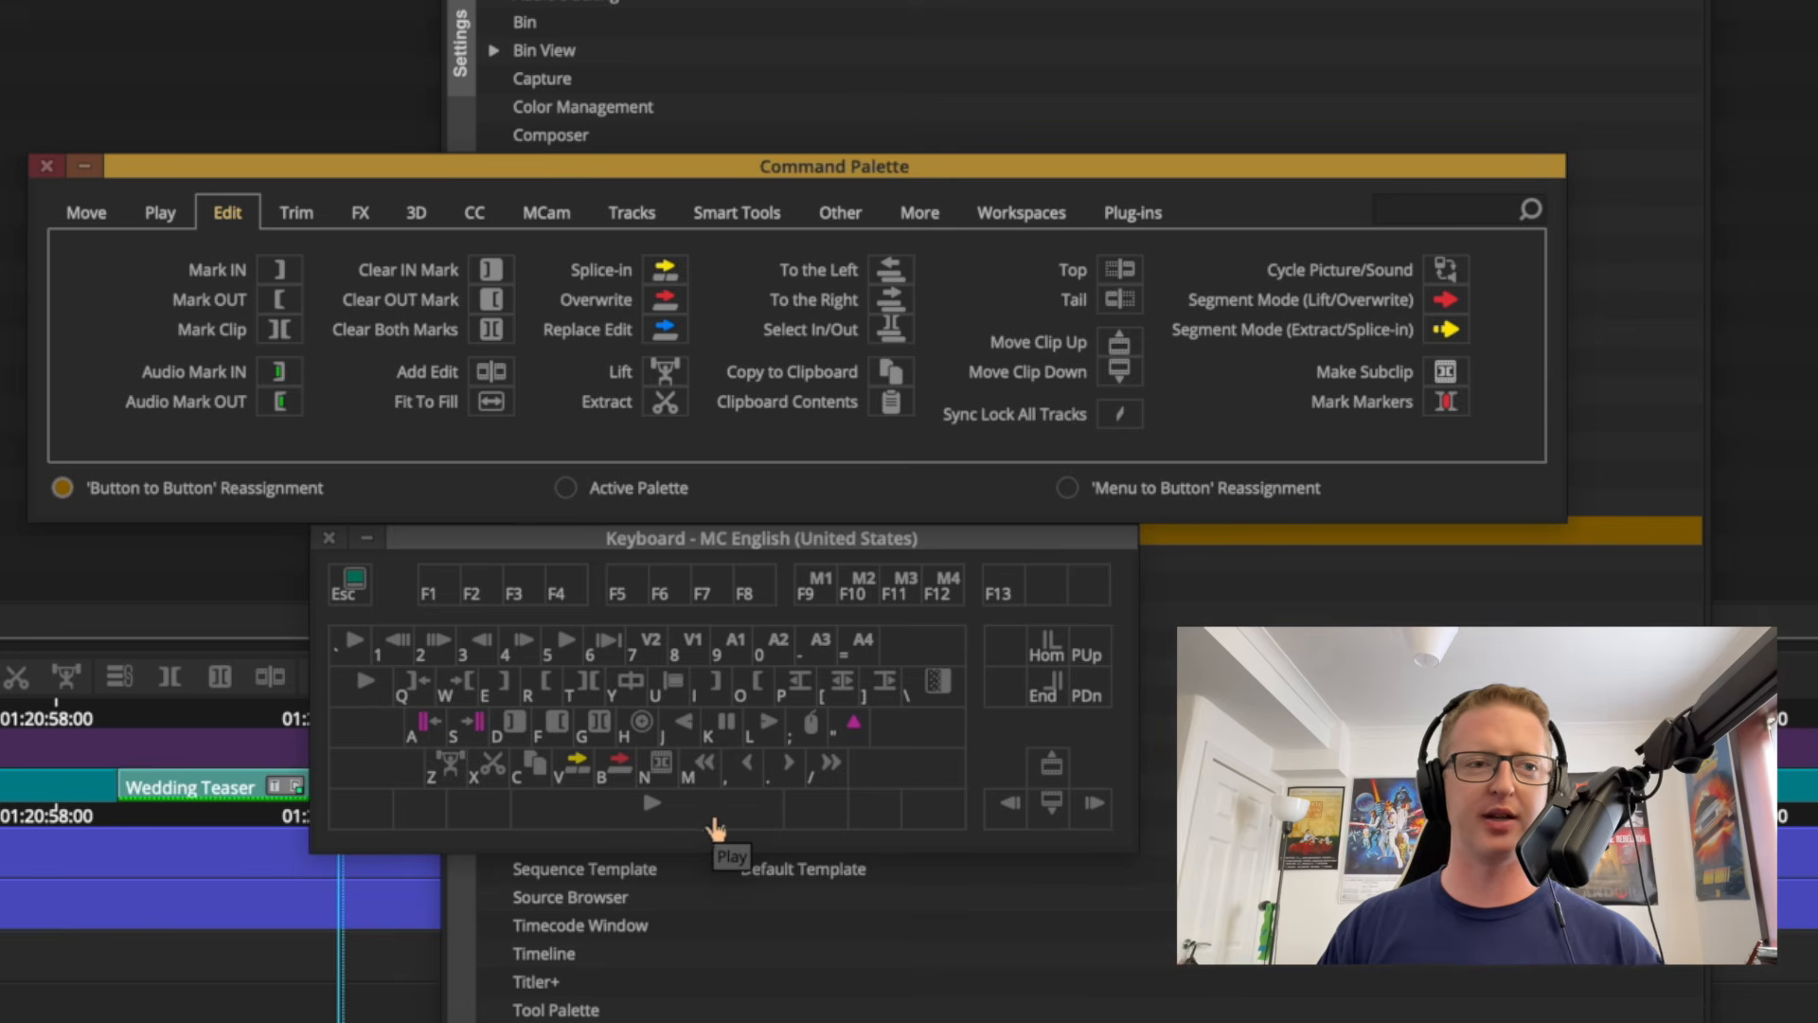
Search the Command Palette for "add edit", assign Add Edit to the H key, and clear the search.
{"action": "left_click", "coordinate": [1448, 210]}
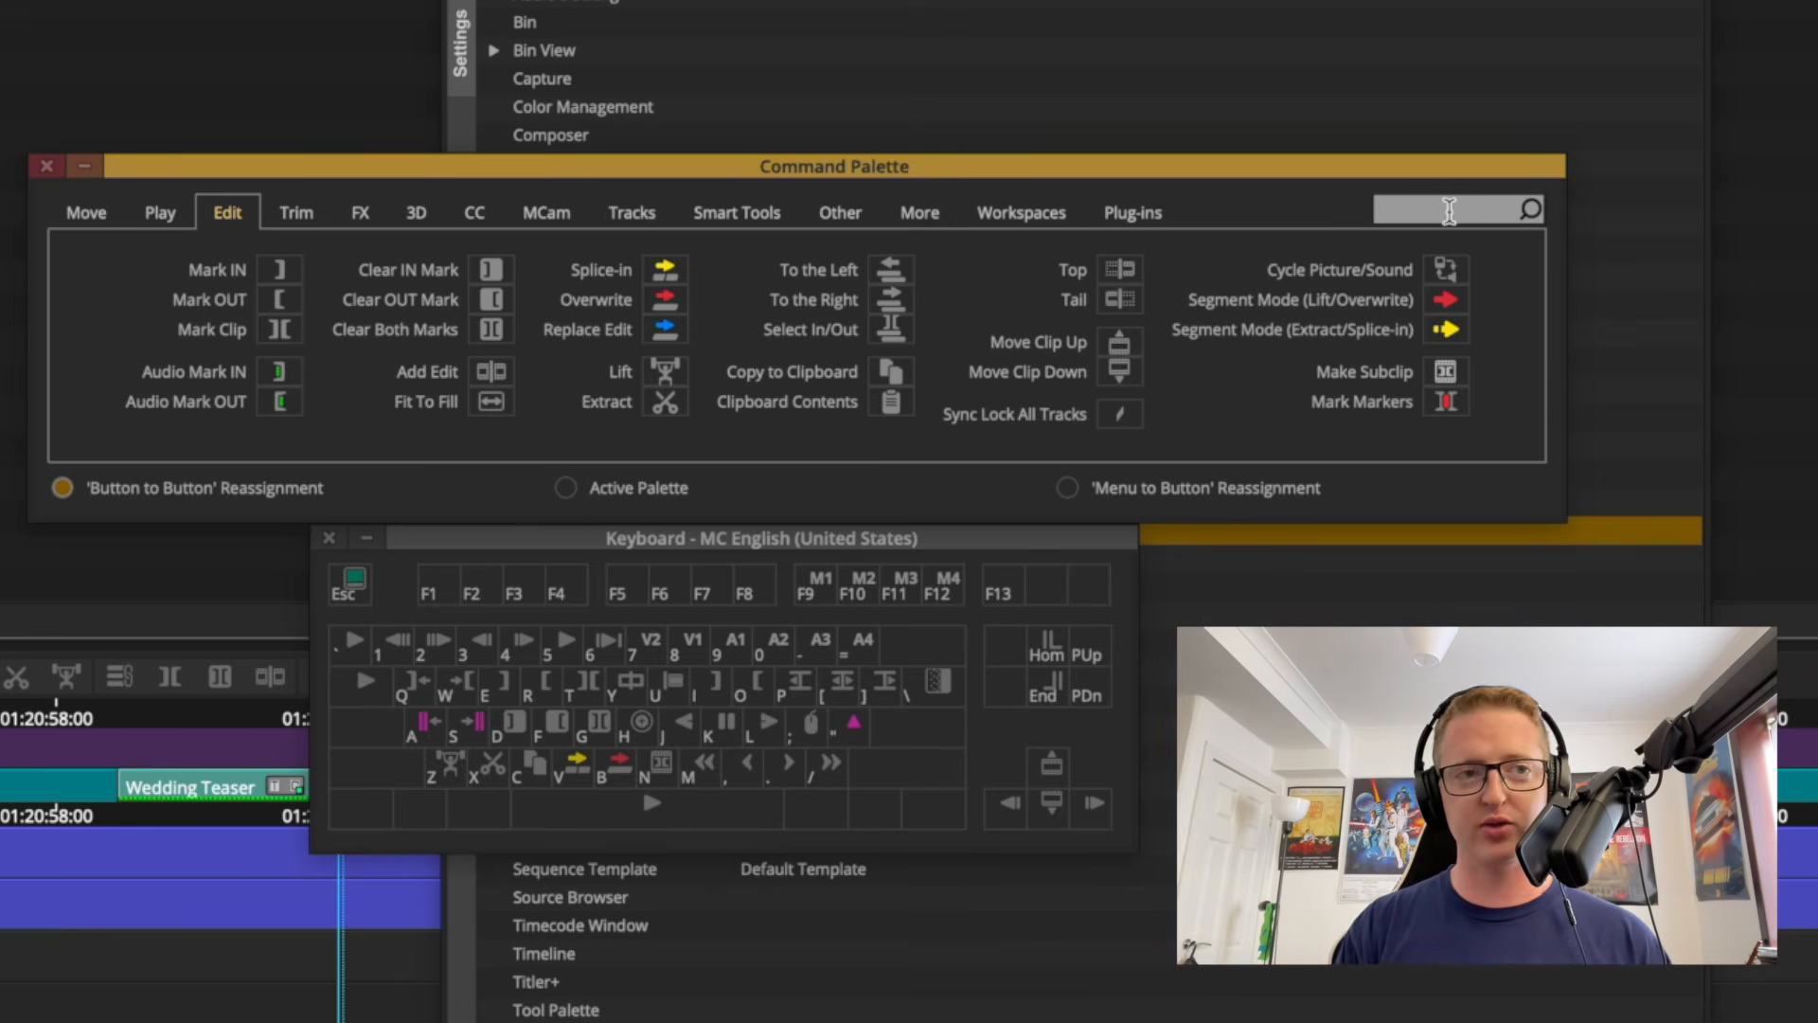
{"action": "type", "text": "add"}
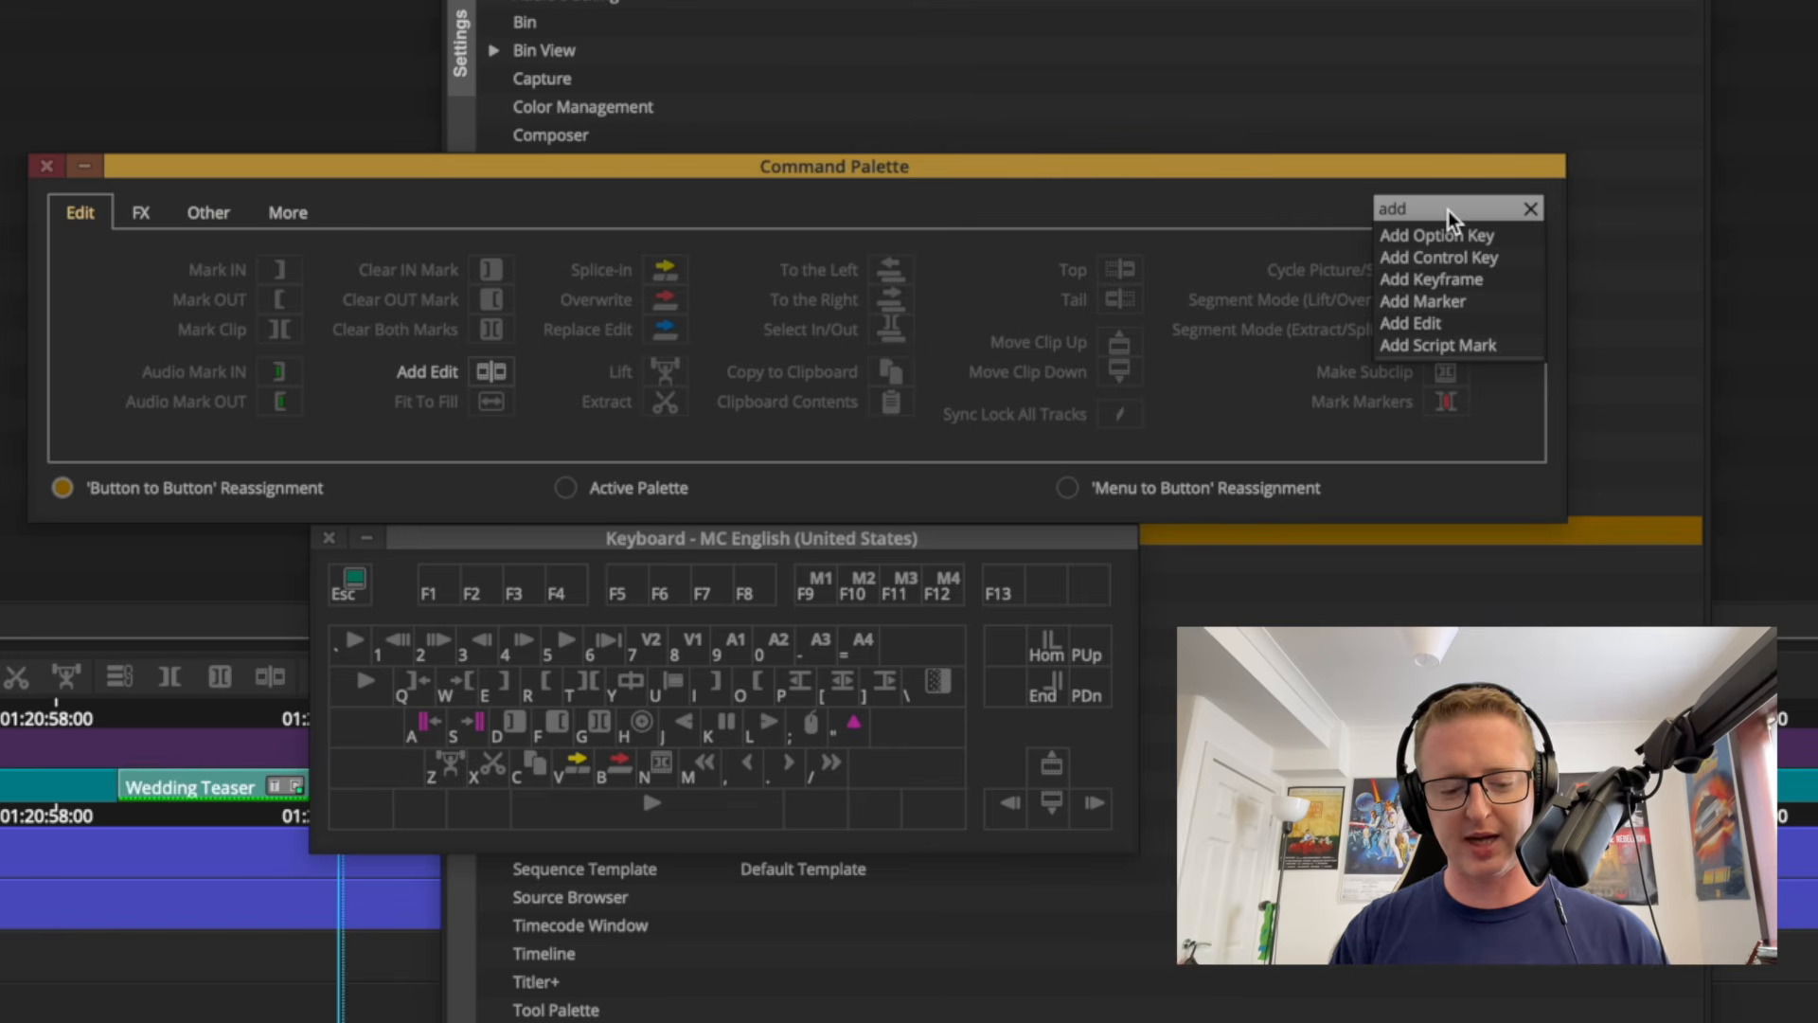
{"action": "type", "text": " edit"}
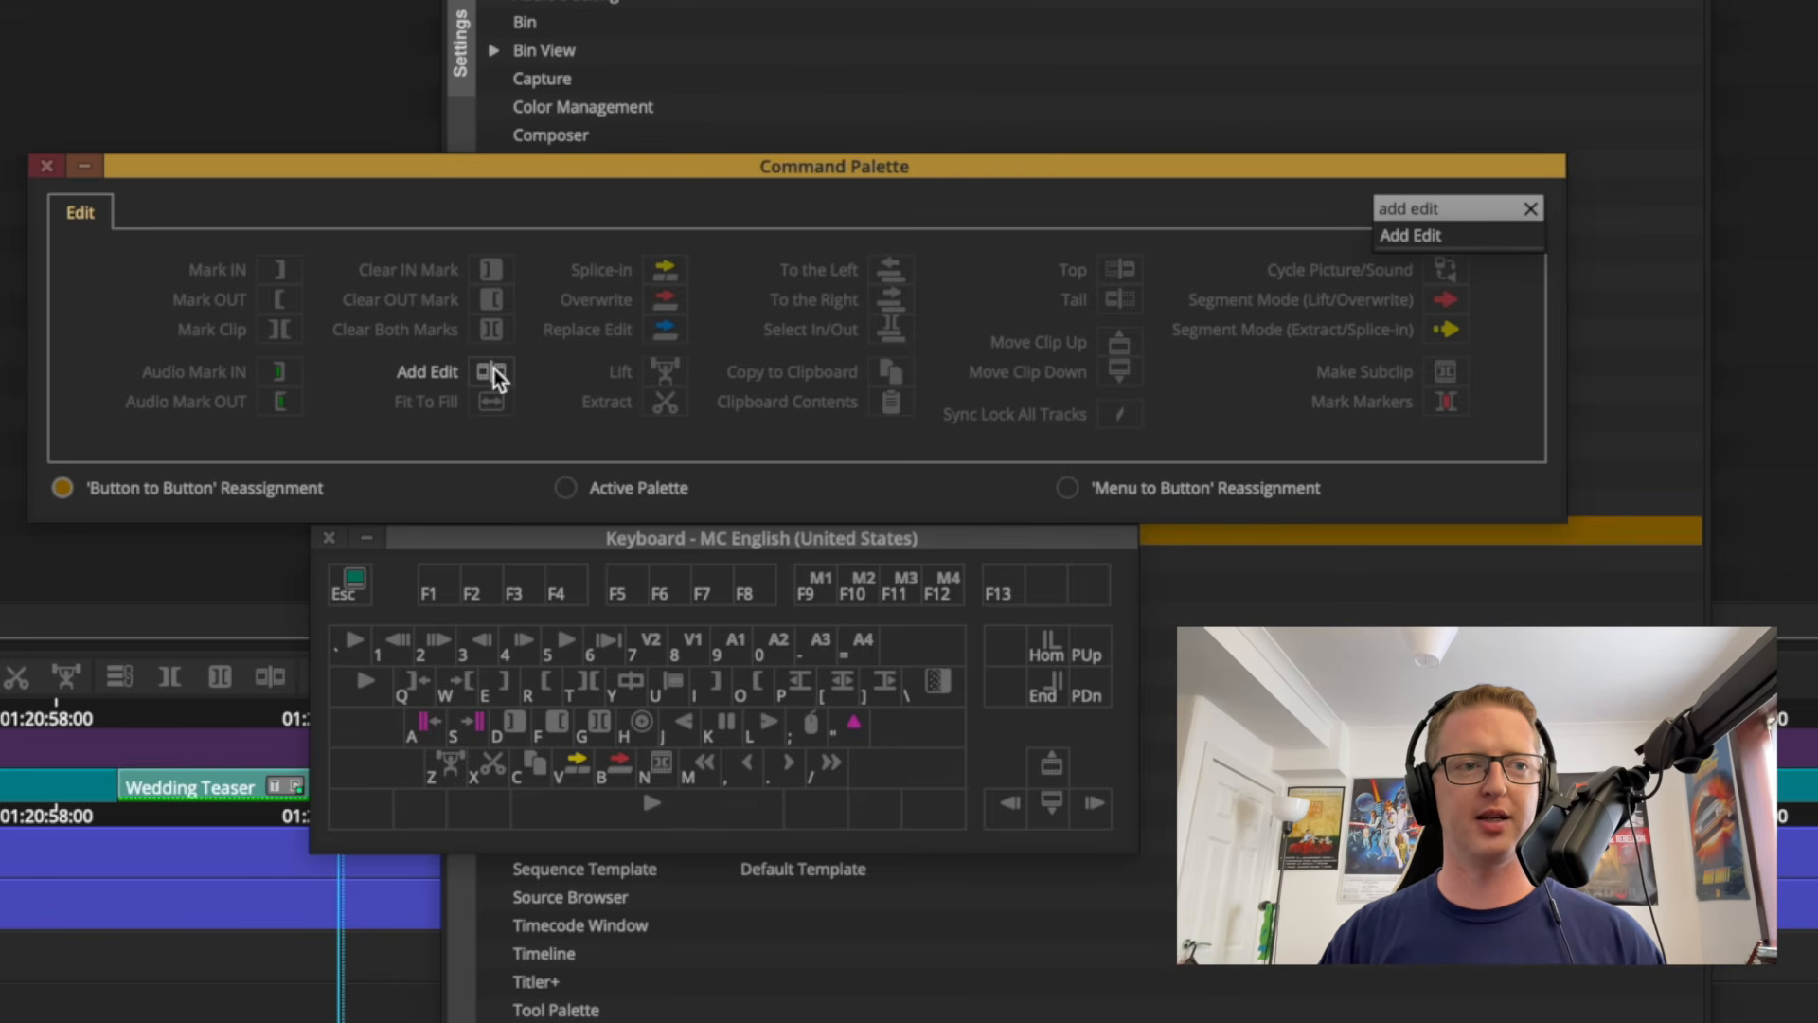
{"action": "left_click_drag", "start_coordinate": [492, 369], "coordinate": [636, 724]}
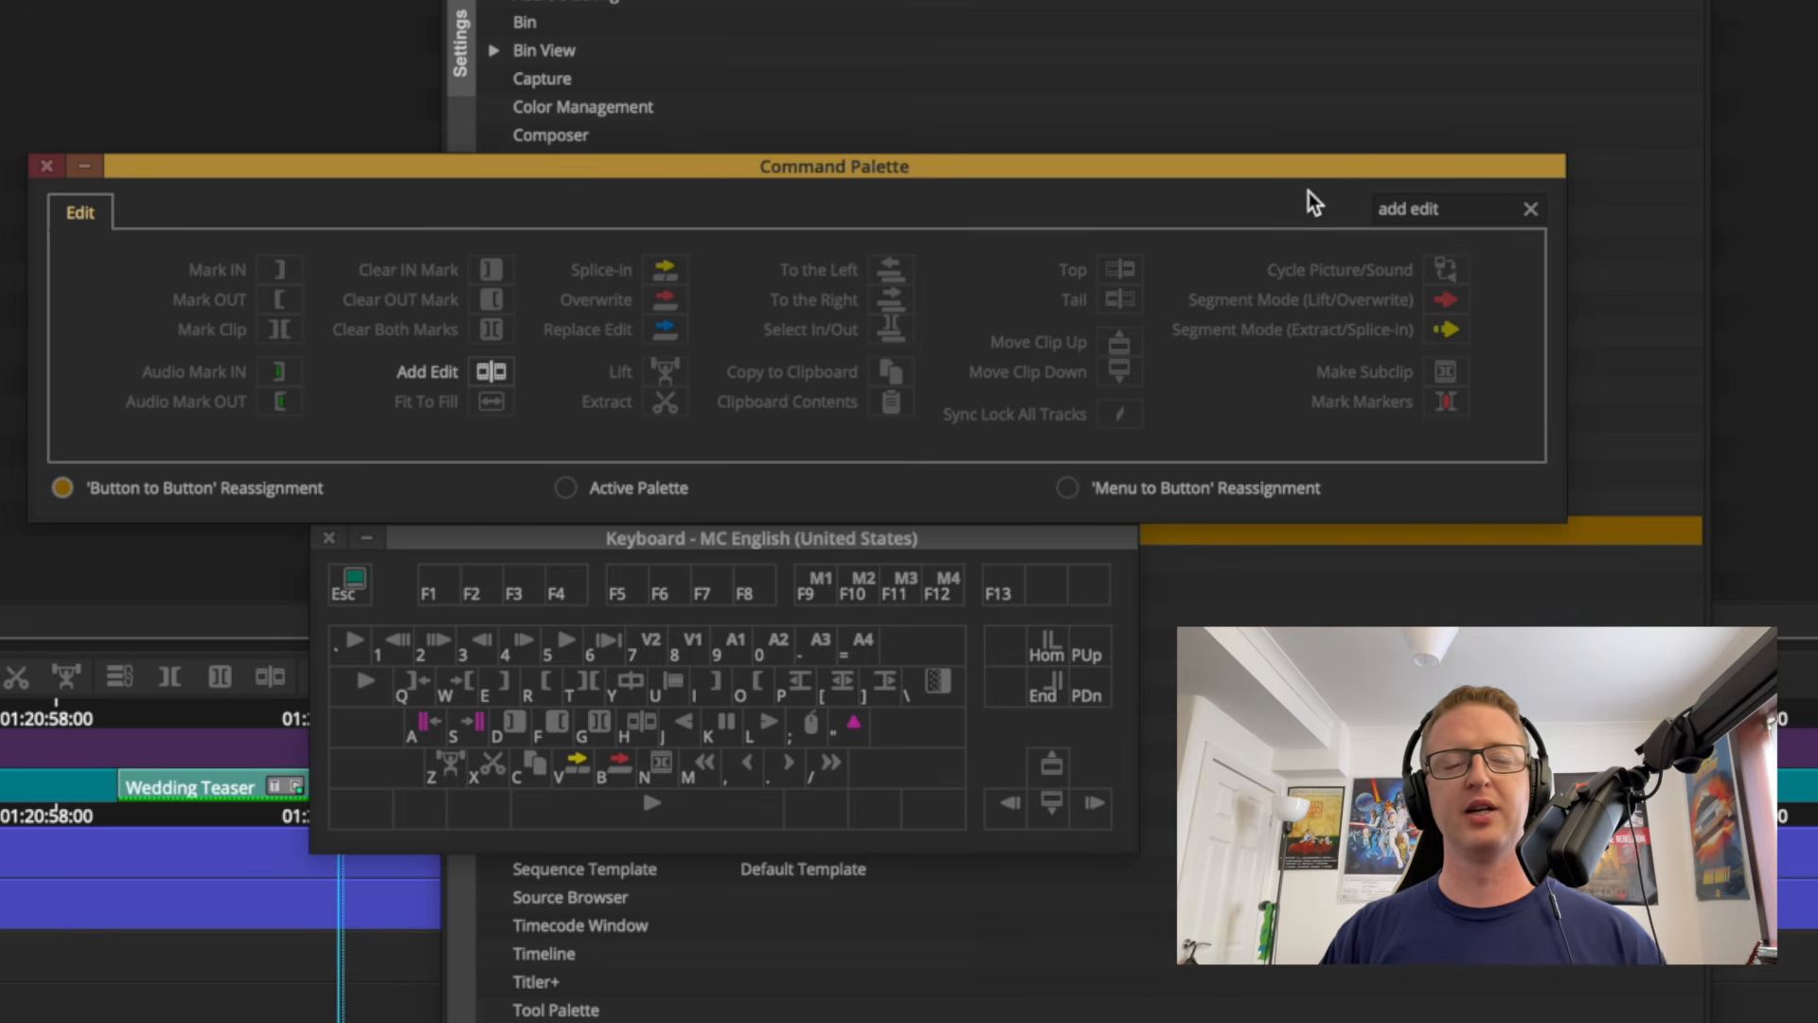
{"action": "left_click", "coordinate": [1530, 208]}
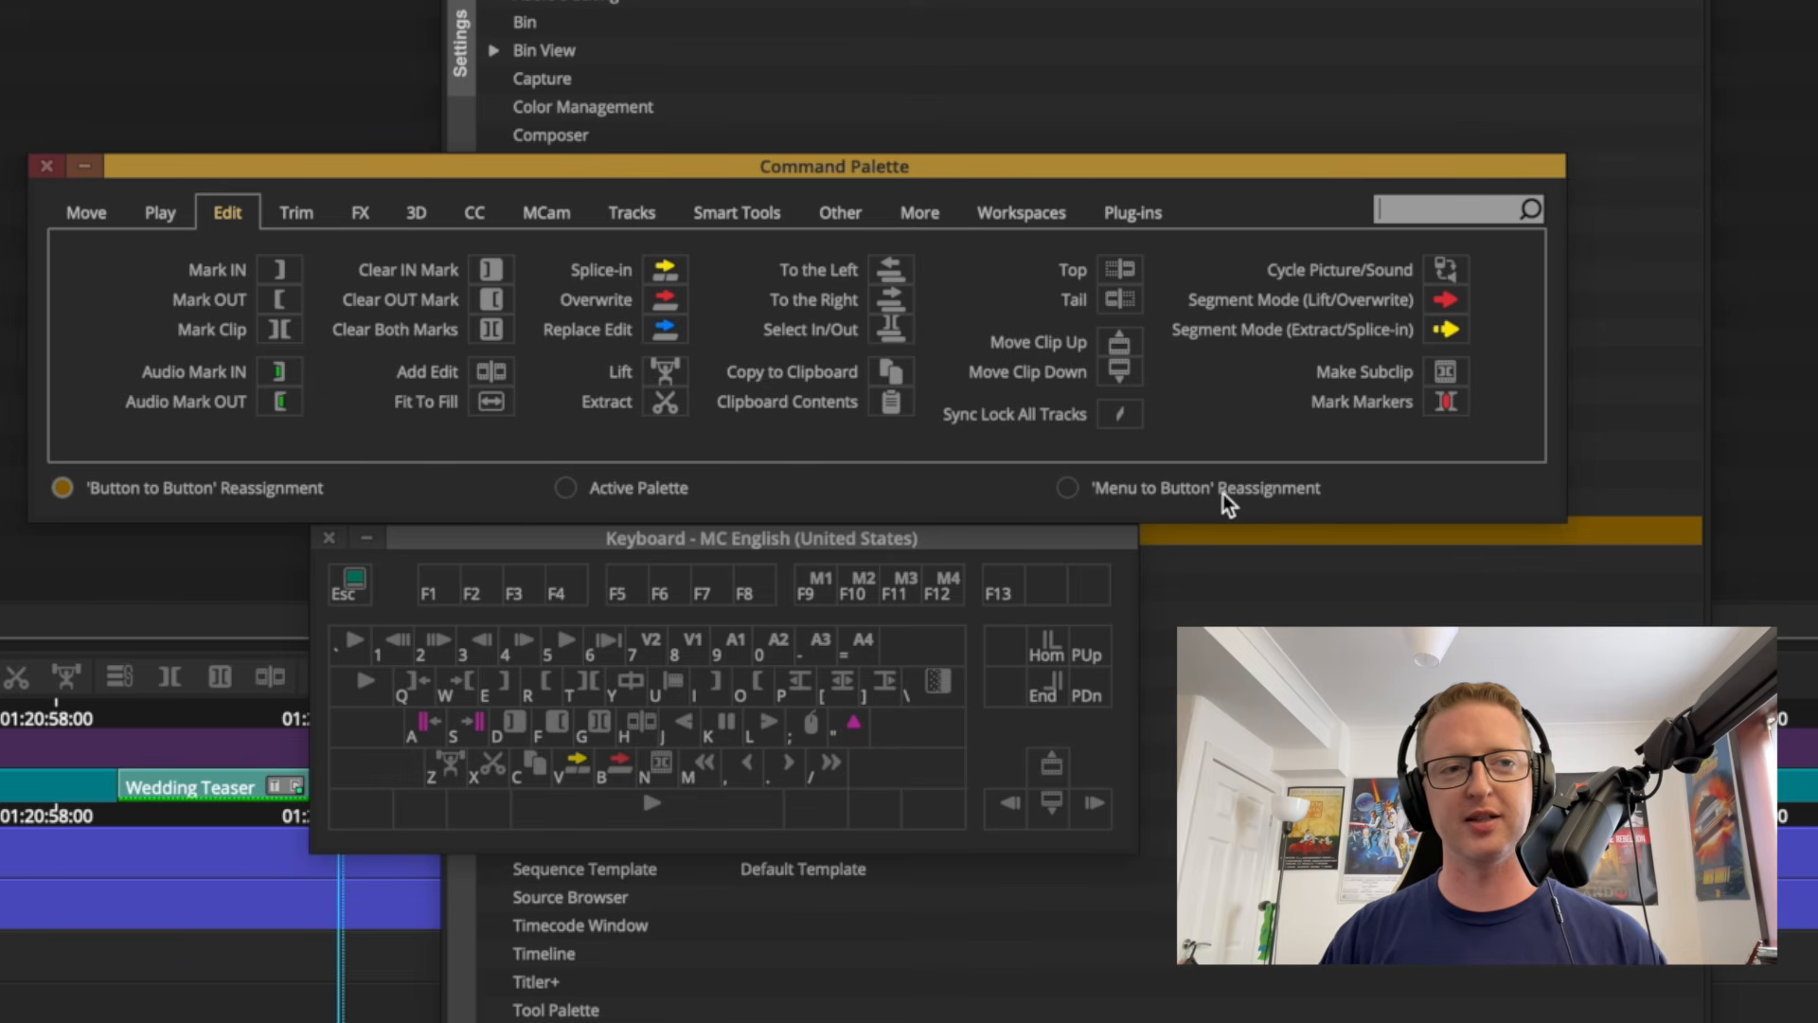
Turn on 'Menu to Button' Reassignment, try F1 as the target key while browsing the menu commands and timeline options, and deselect it.
{"action": "left_click", "coordinate": [1191, 487]}
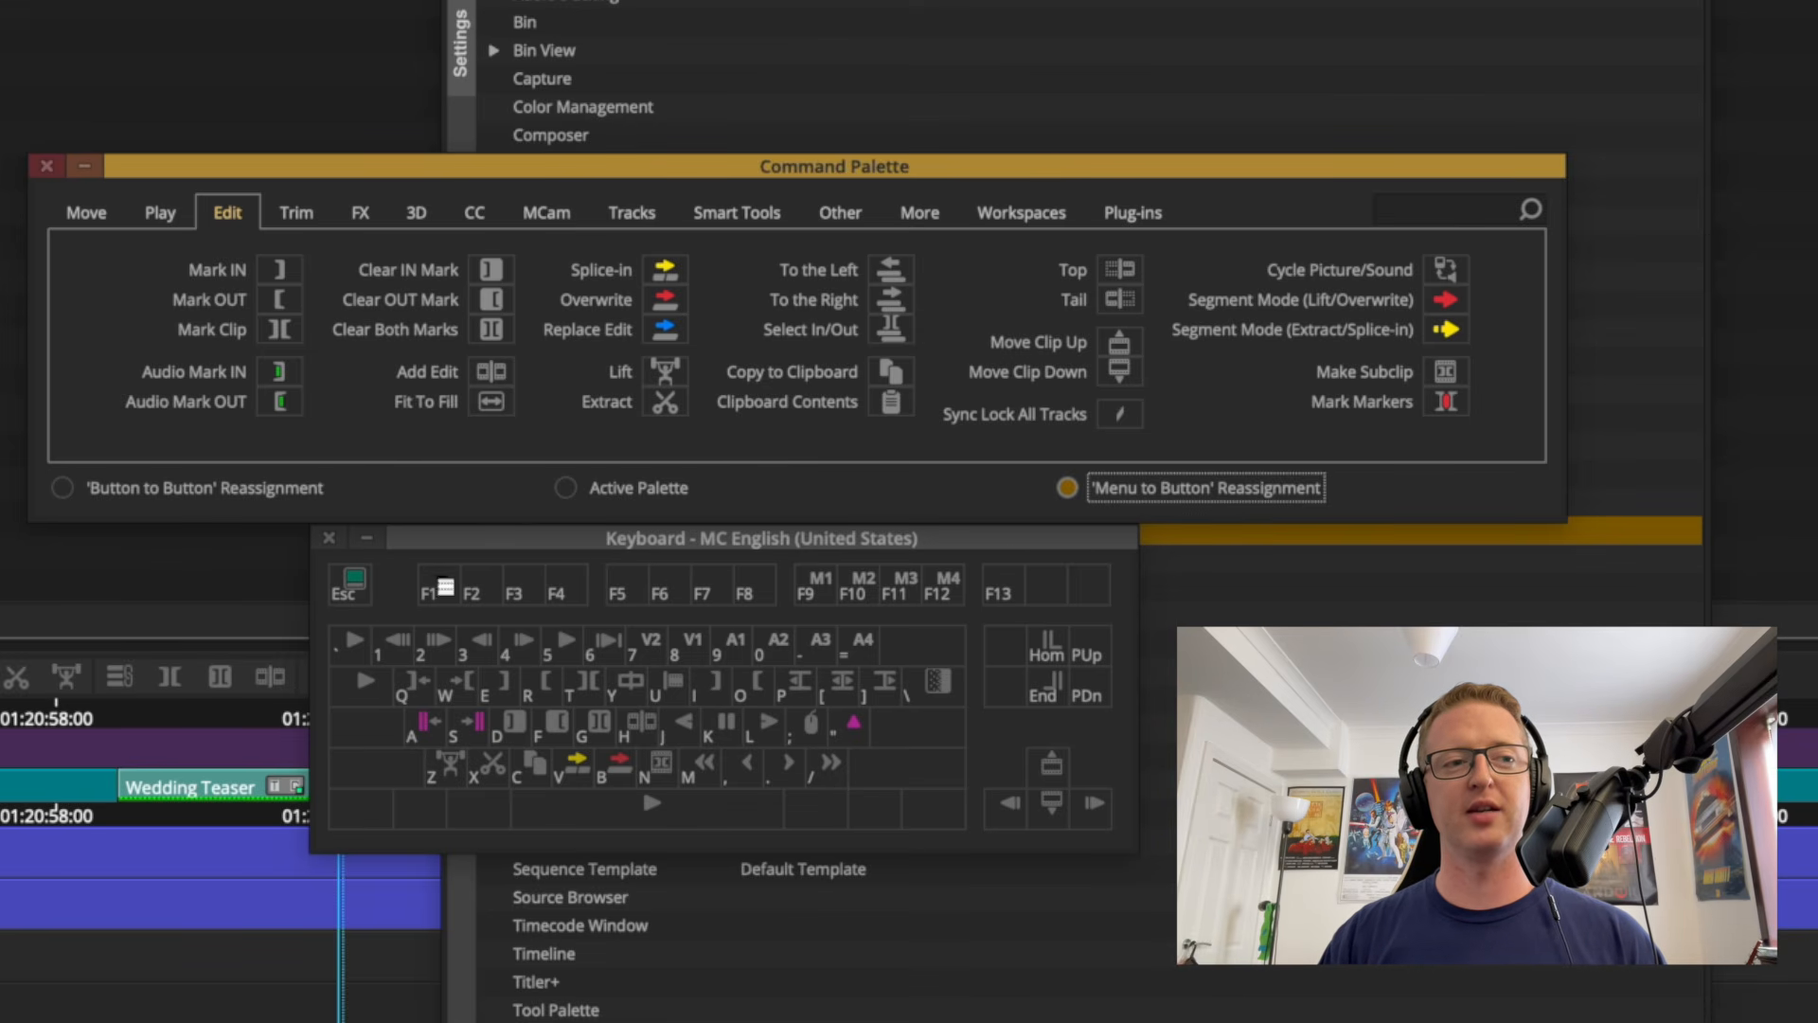
{"action": "left_click", "coordinate": [445, 585]}
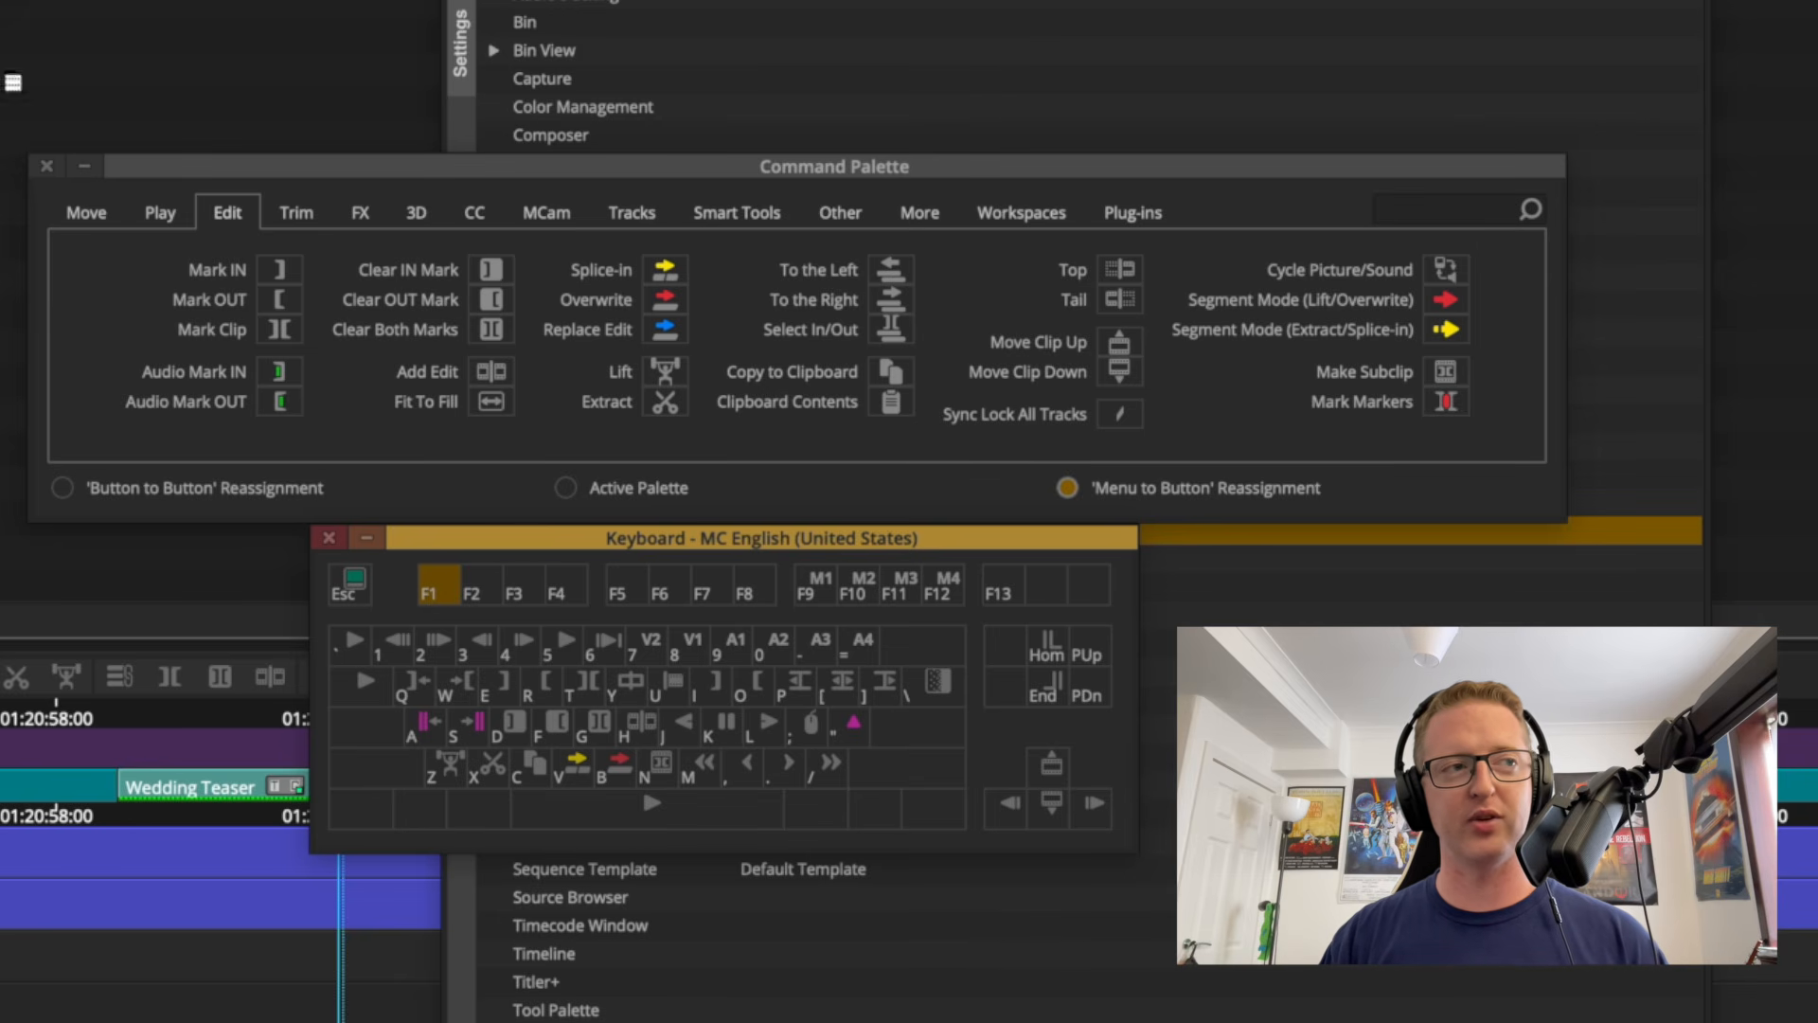
{"action": "left_click", "coordinate": [2, 2]}
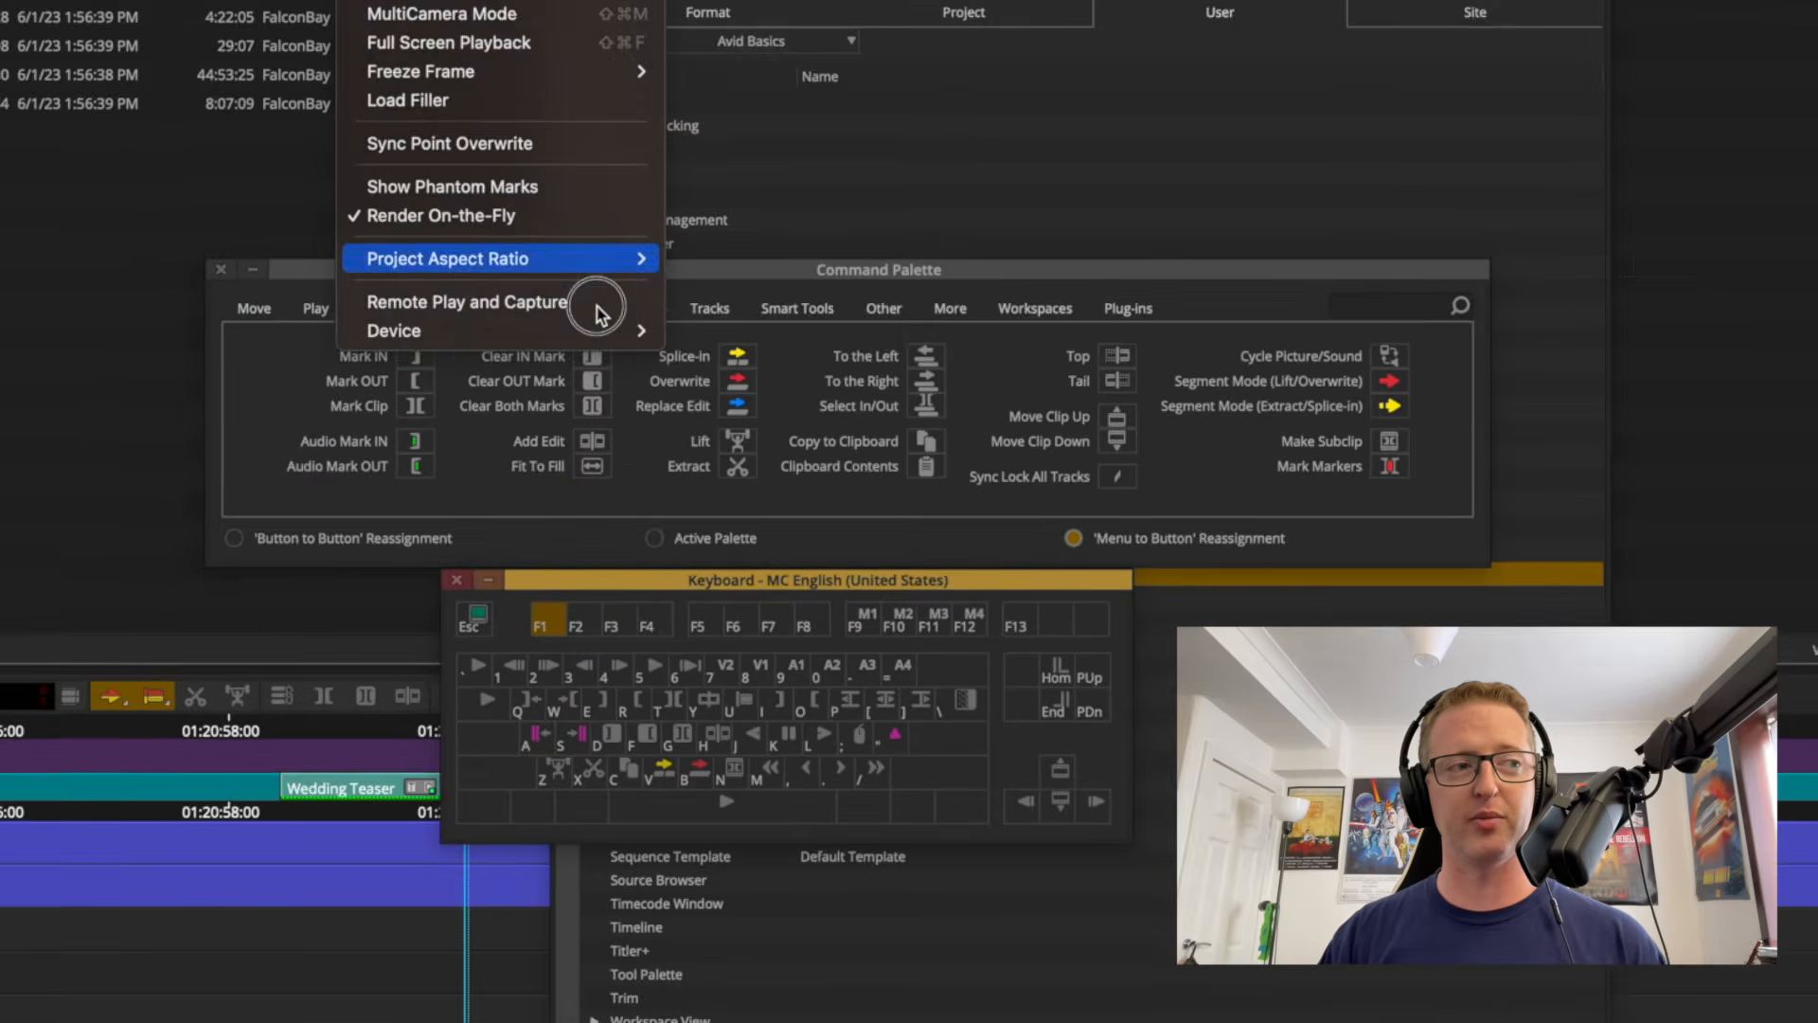
{"action": "left_click", "coordinate": [224, 1018]}
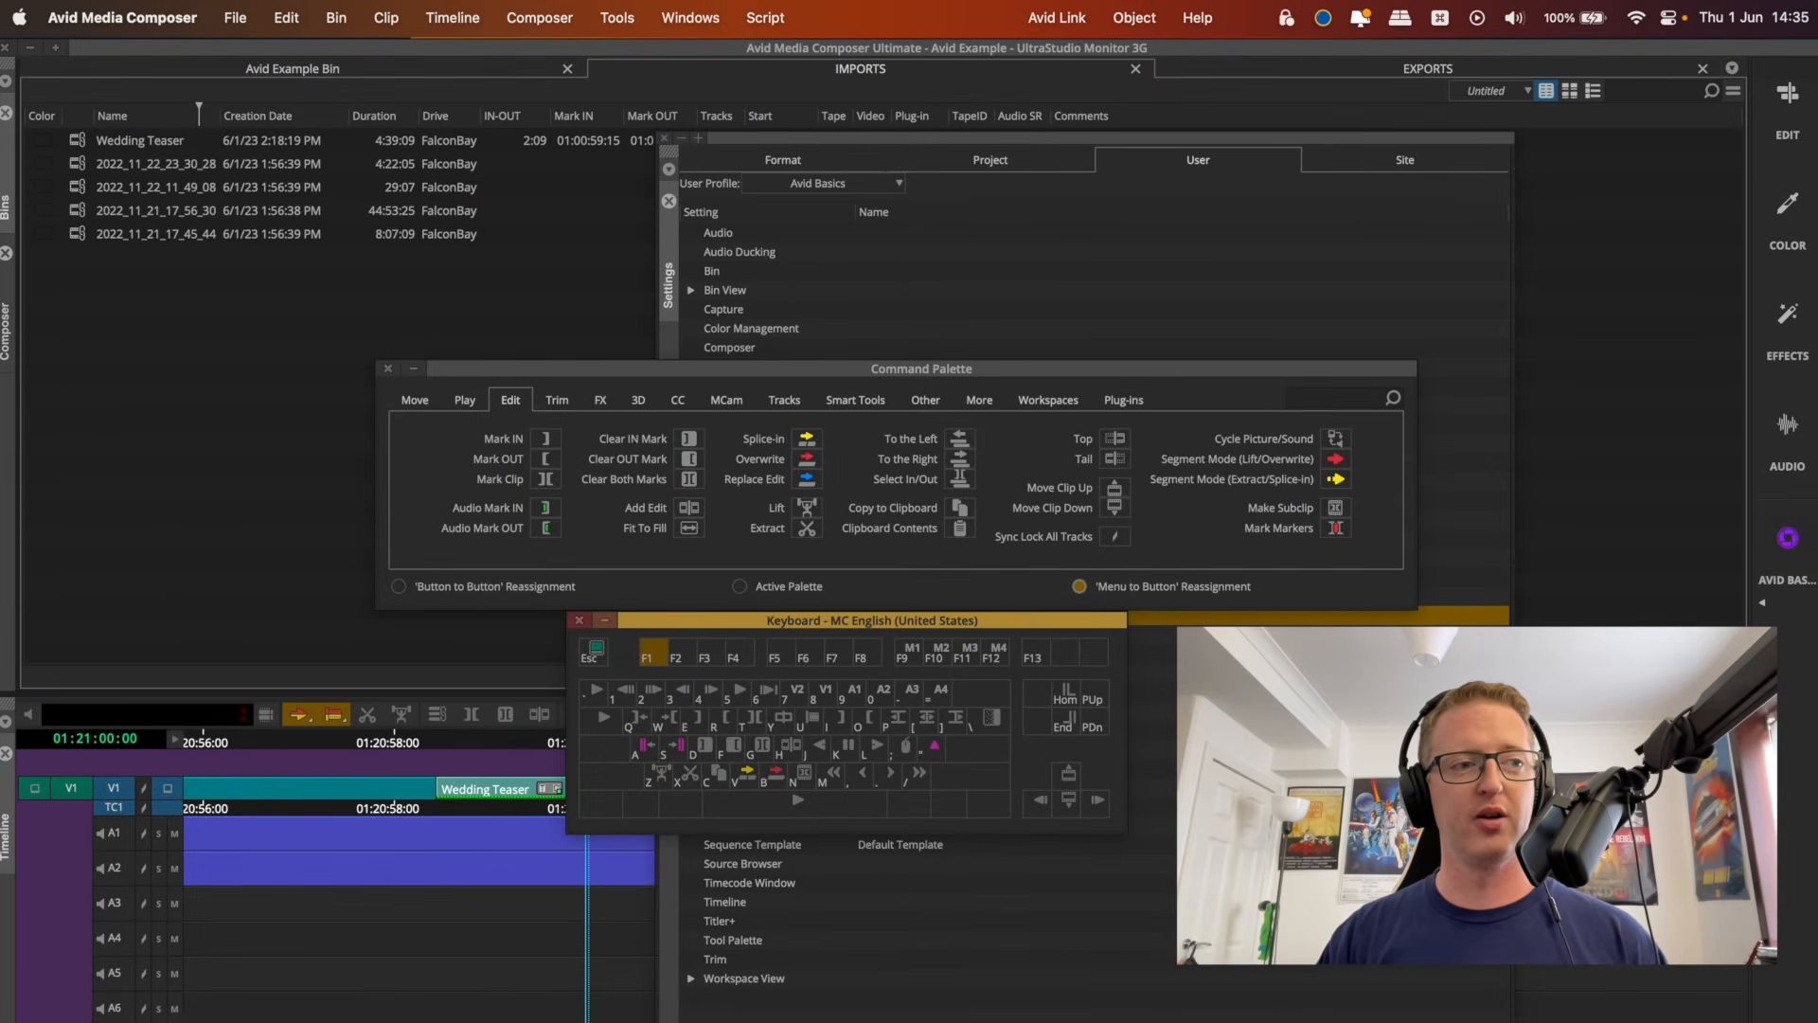
{"action": "left_click", "coordinate": [47, 1021]}
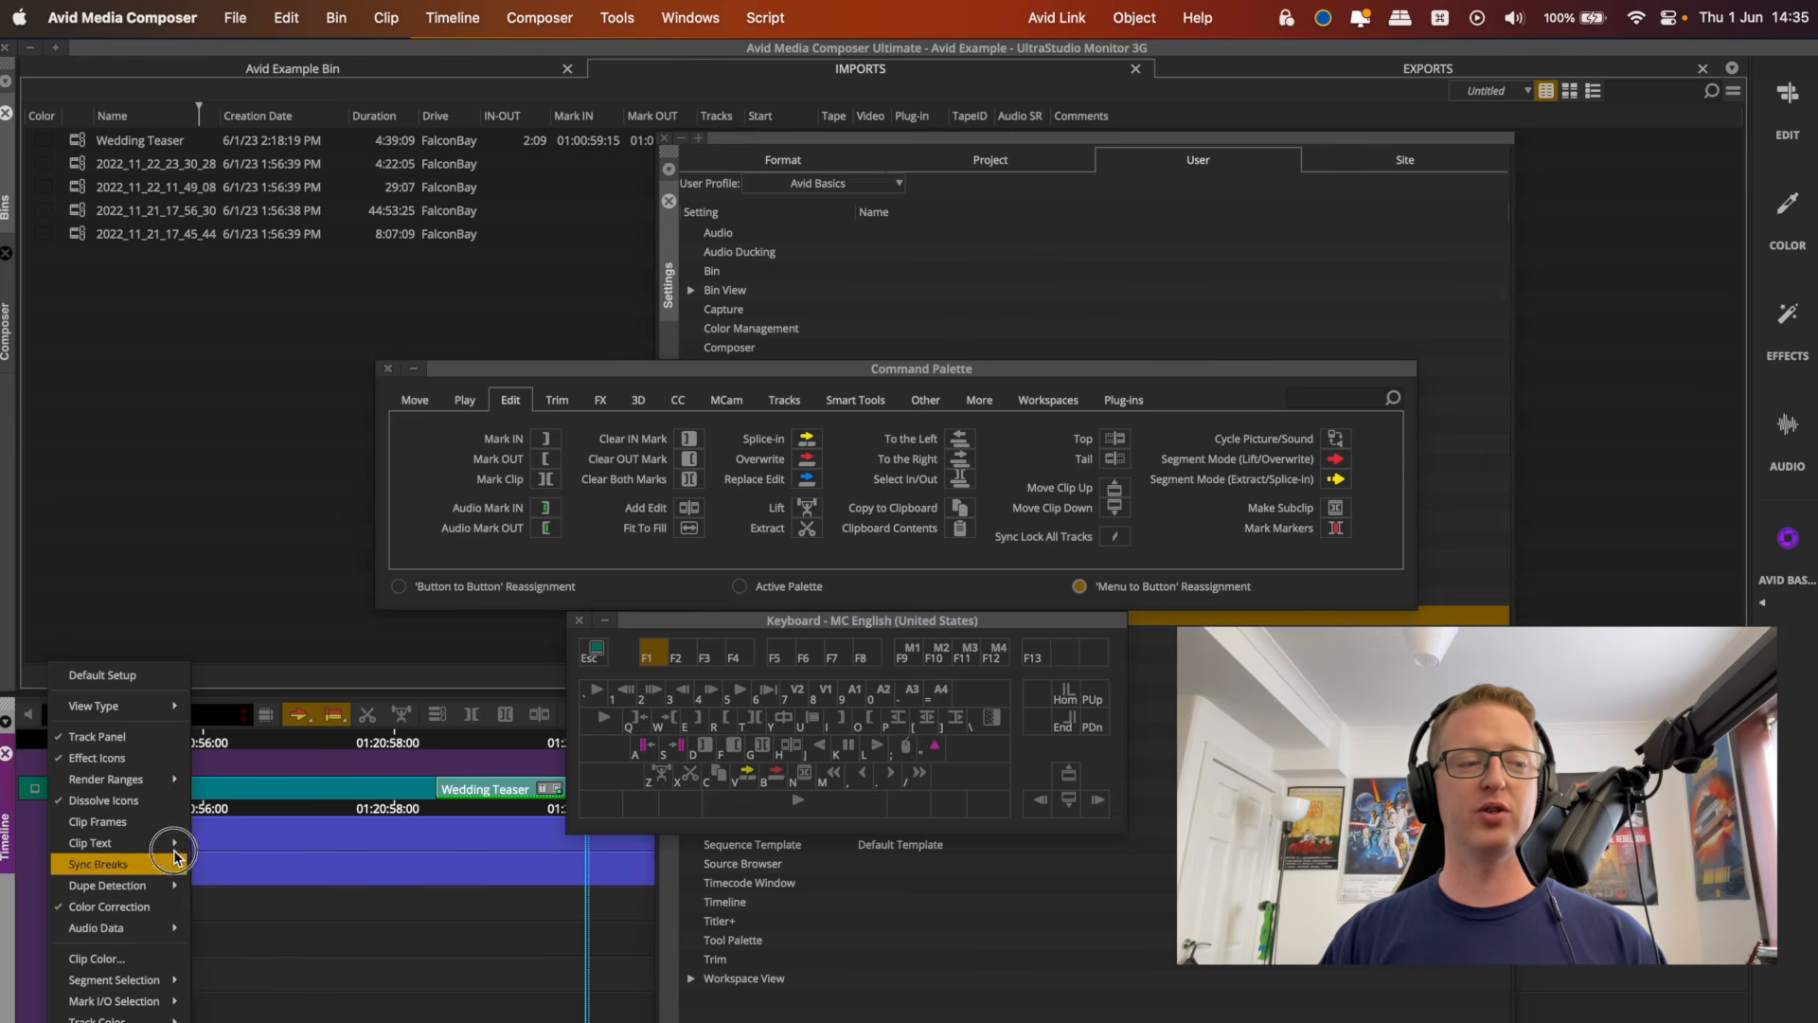
{"action": "left_click", "coordinate": [693, 779]}
{"action": "left_click", "coordinate": [649, 658]}
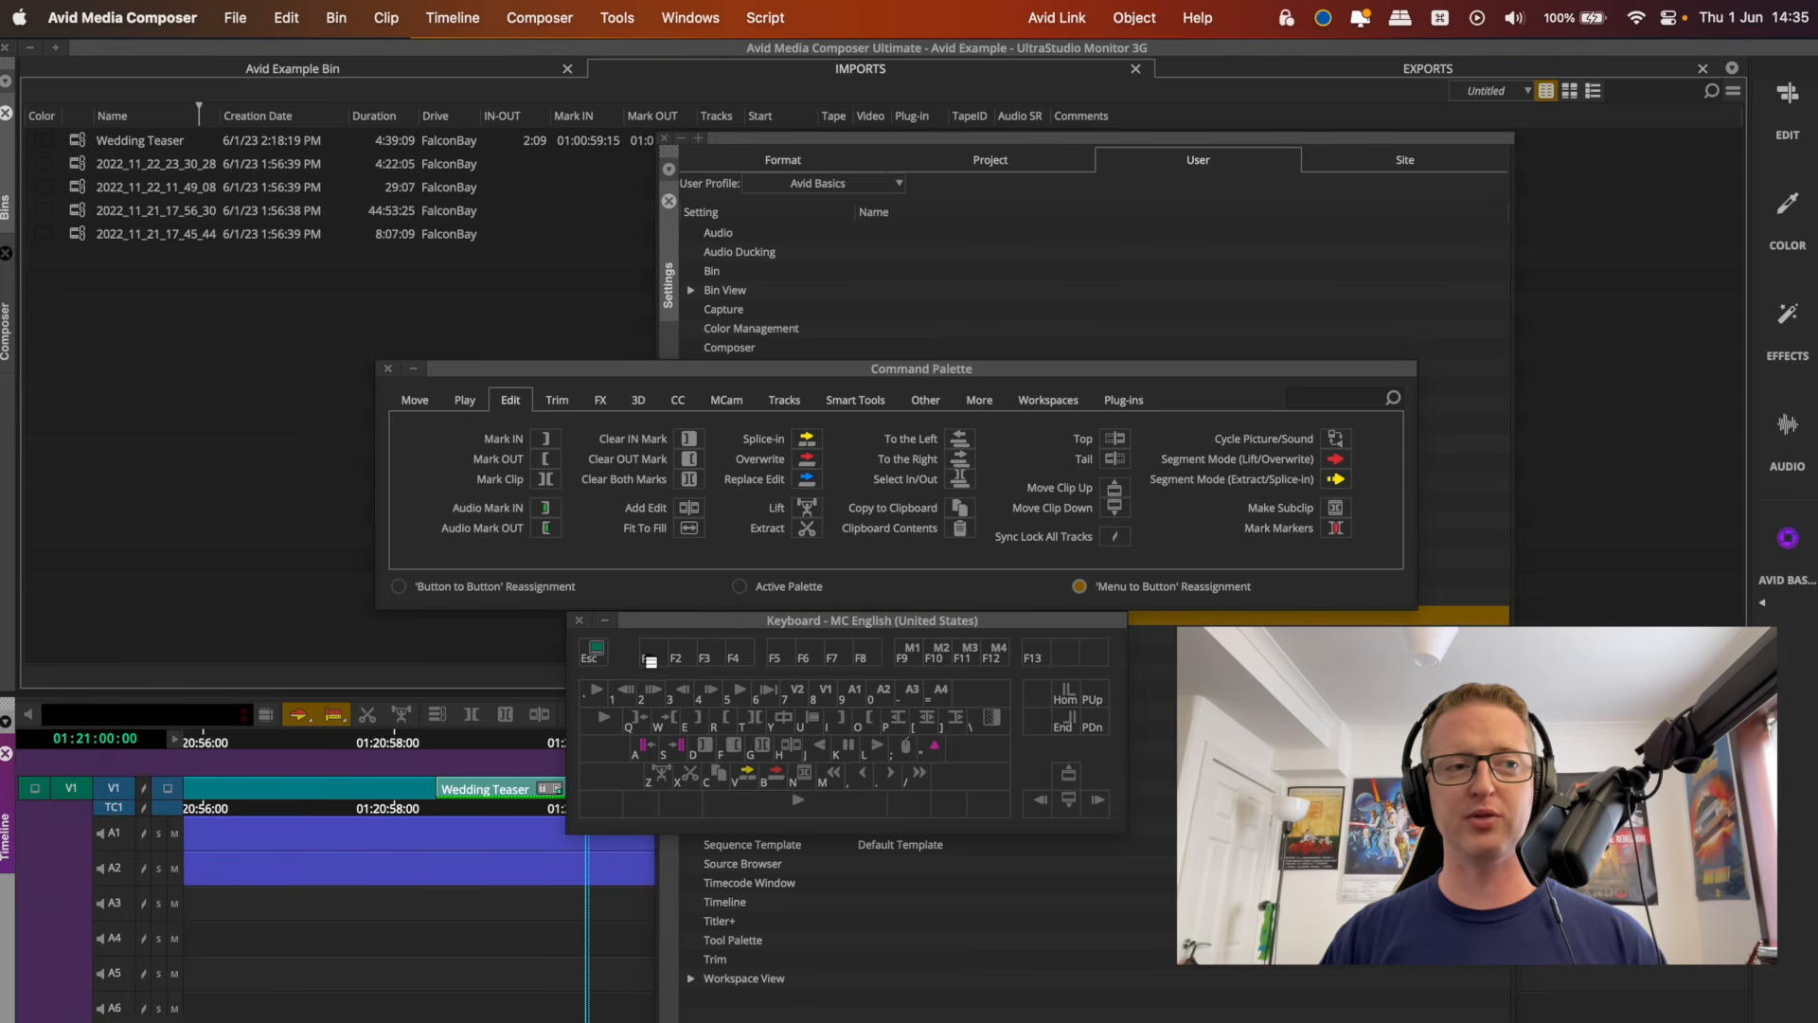
{"action": "left_click", "coordinate": [784, 626]}
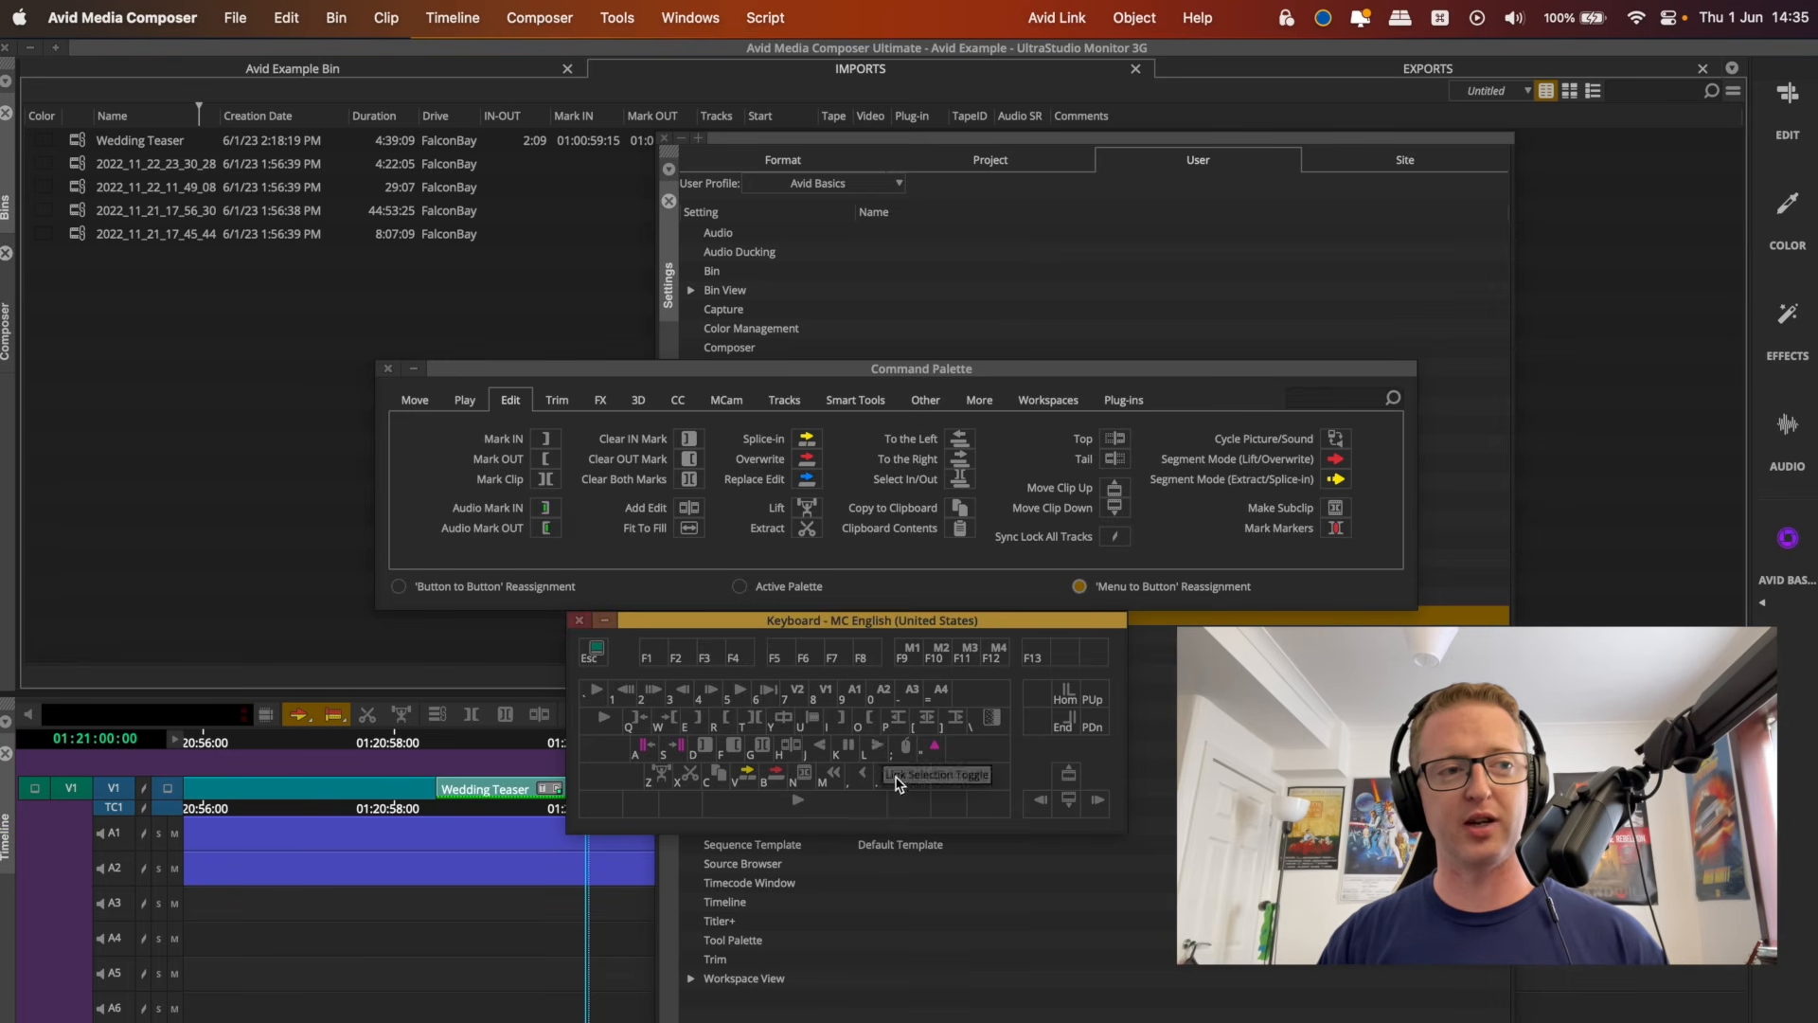
Map the Export to File output command to Shift+E in the MC English (United States) keyboard layout.
{"action": "key", "text": "shift"}
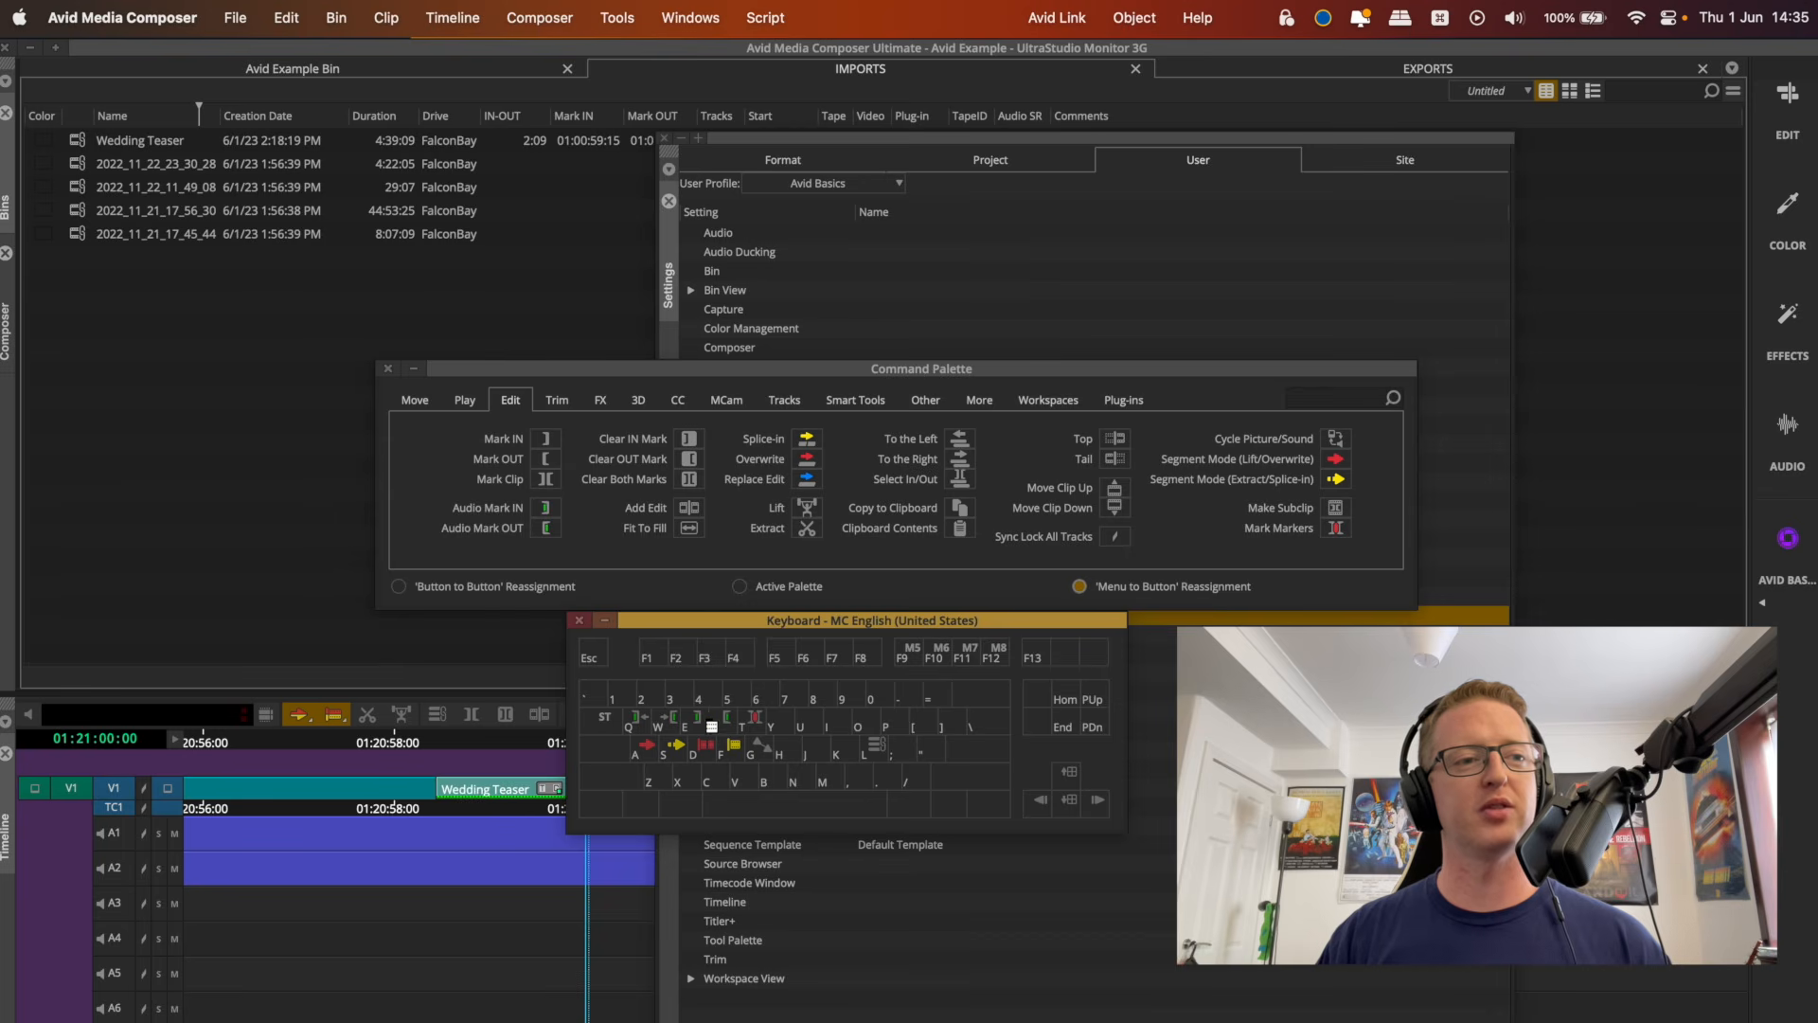
{"action": "left_click", "coordinate": [696, 720]}
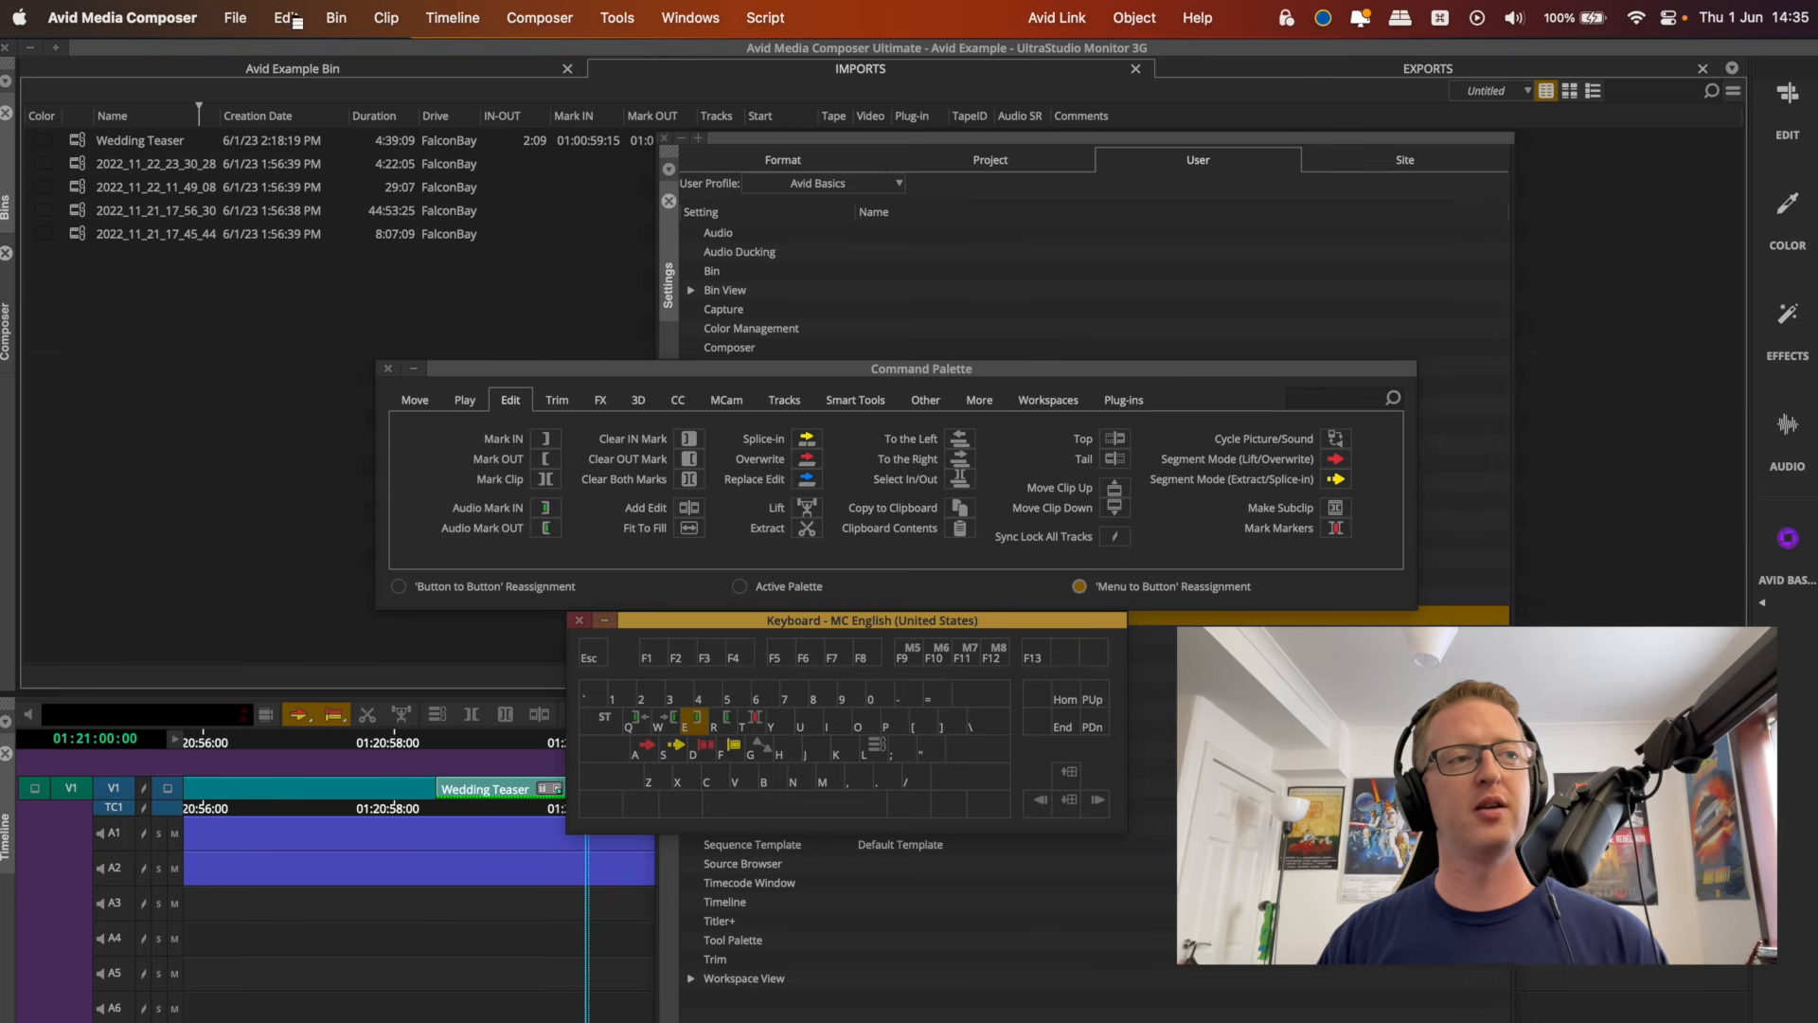
{"action": "left_click", "coordinate": [234, 17]}
{"action": "mouse_move", "coordinate": [374, 350]}
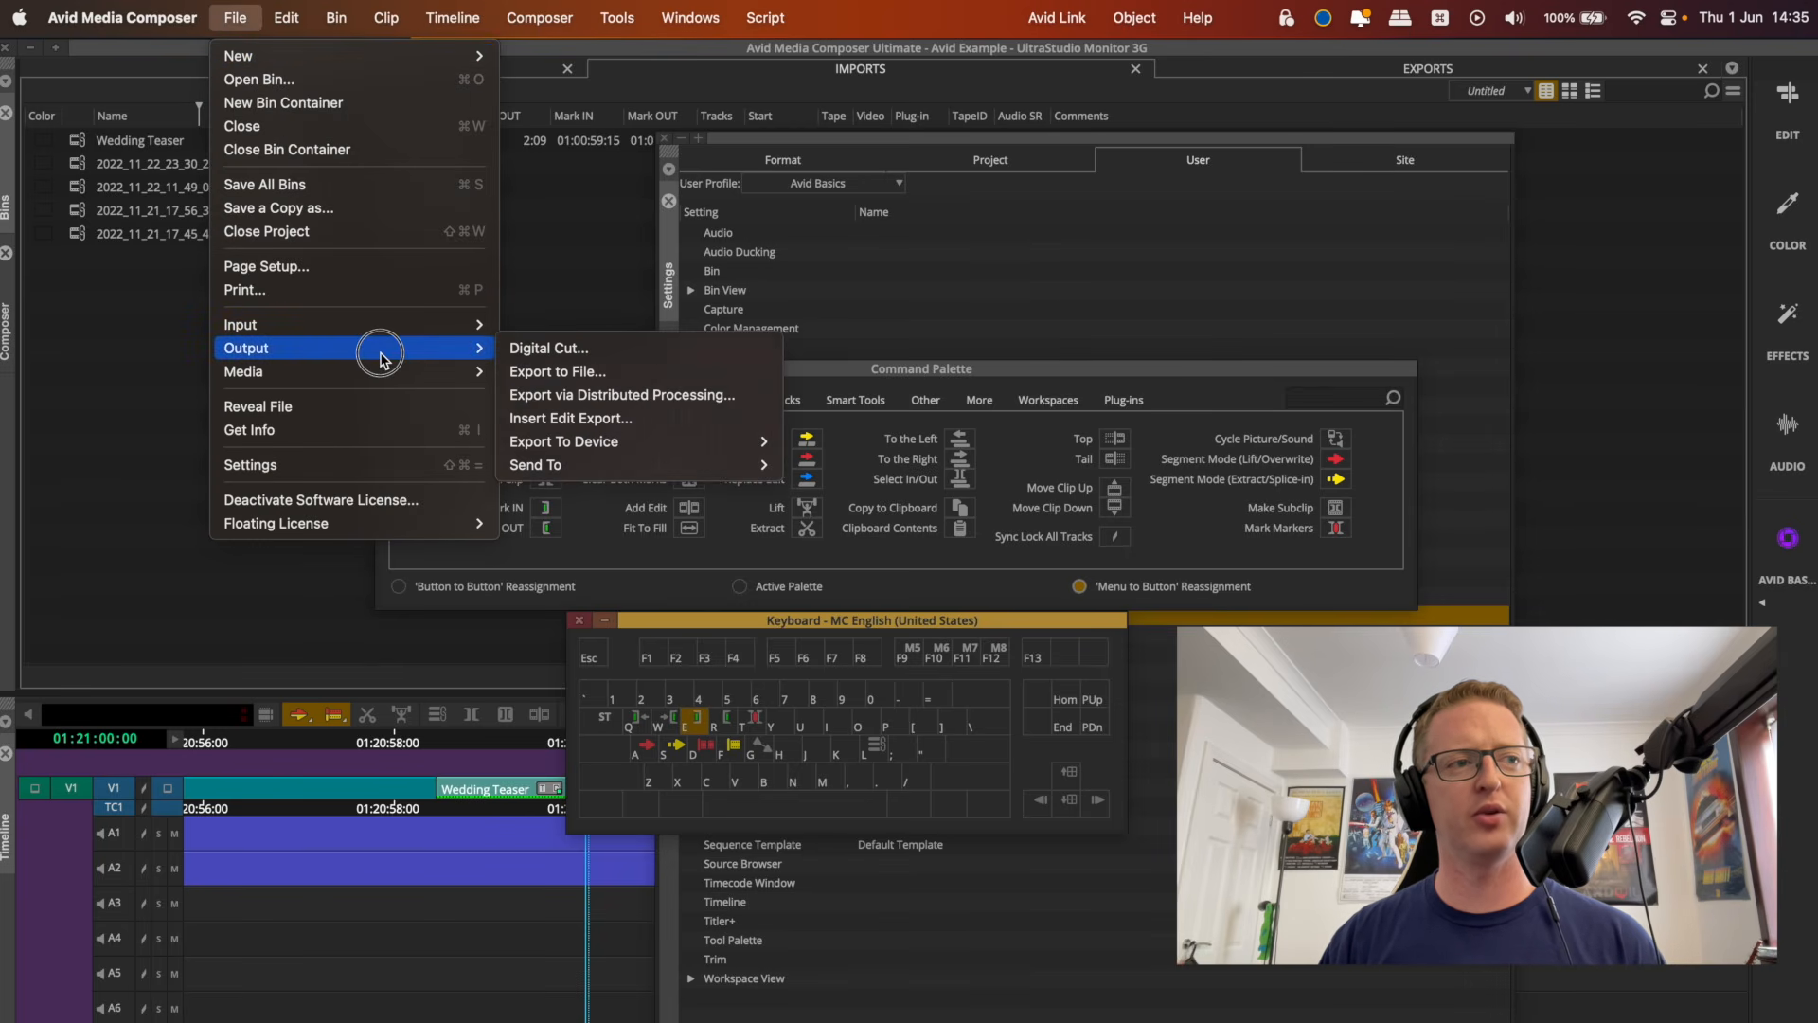
{"action": "left_click", "coordinate": [702, 372]}
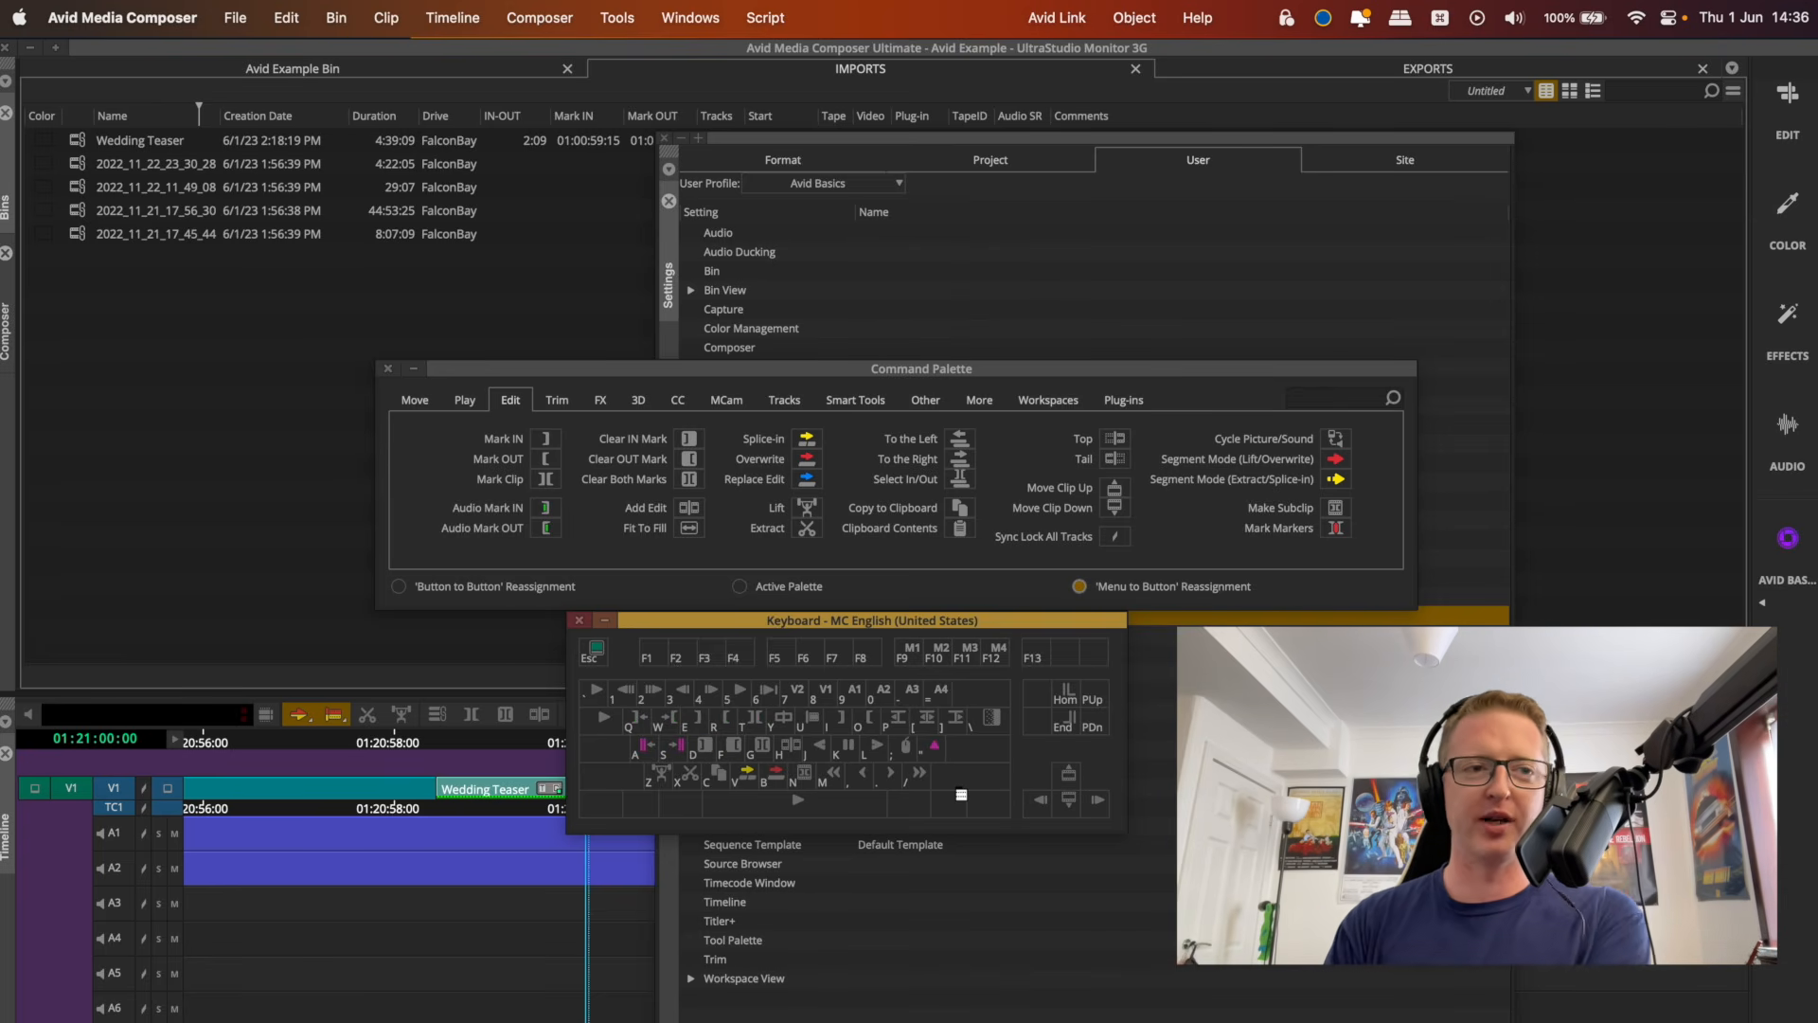
Return the Command Palette to 'Button to Button' Reassignment, and close both the keyboard layout and the palette.
{"action": "left_click", "coordinate": [566, 589]}
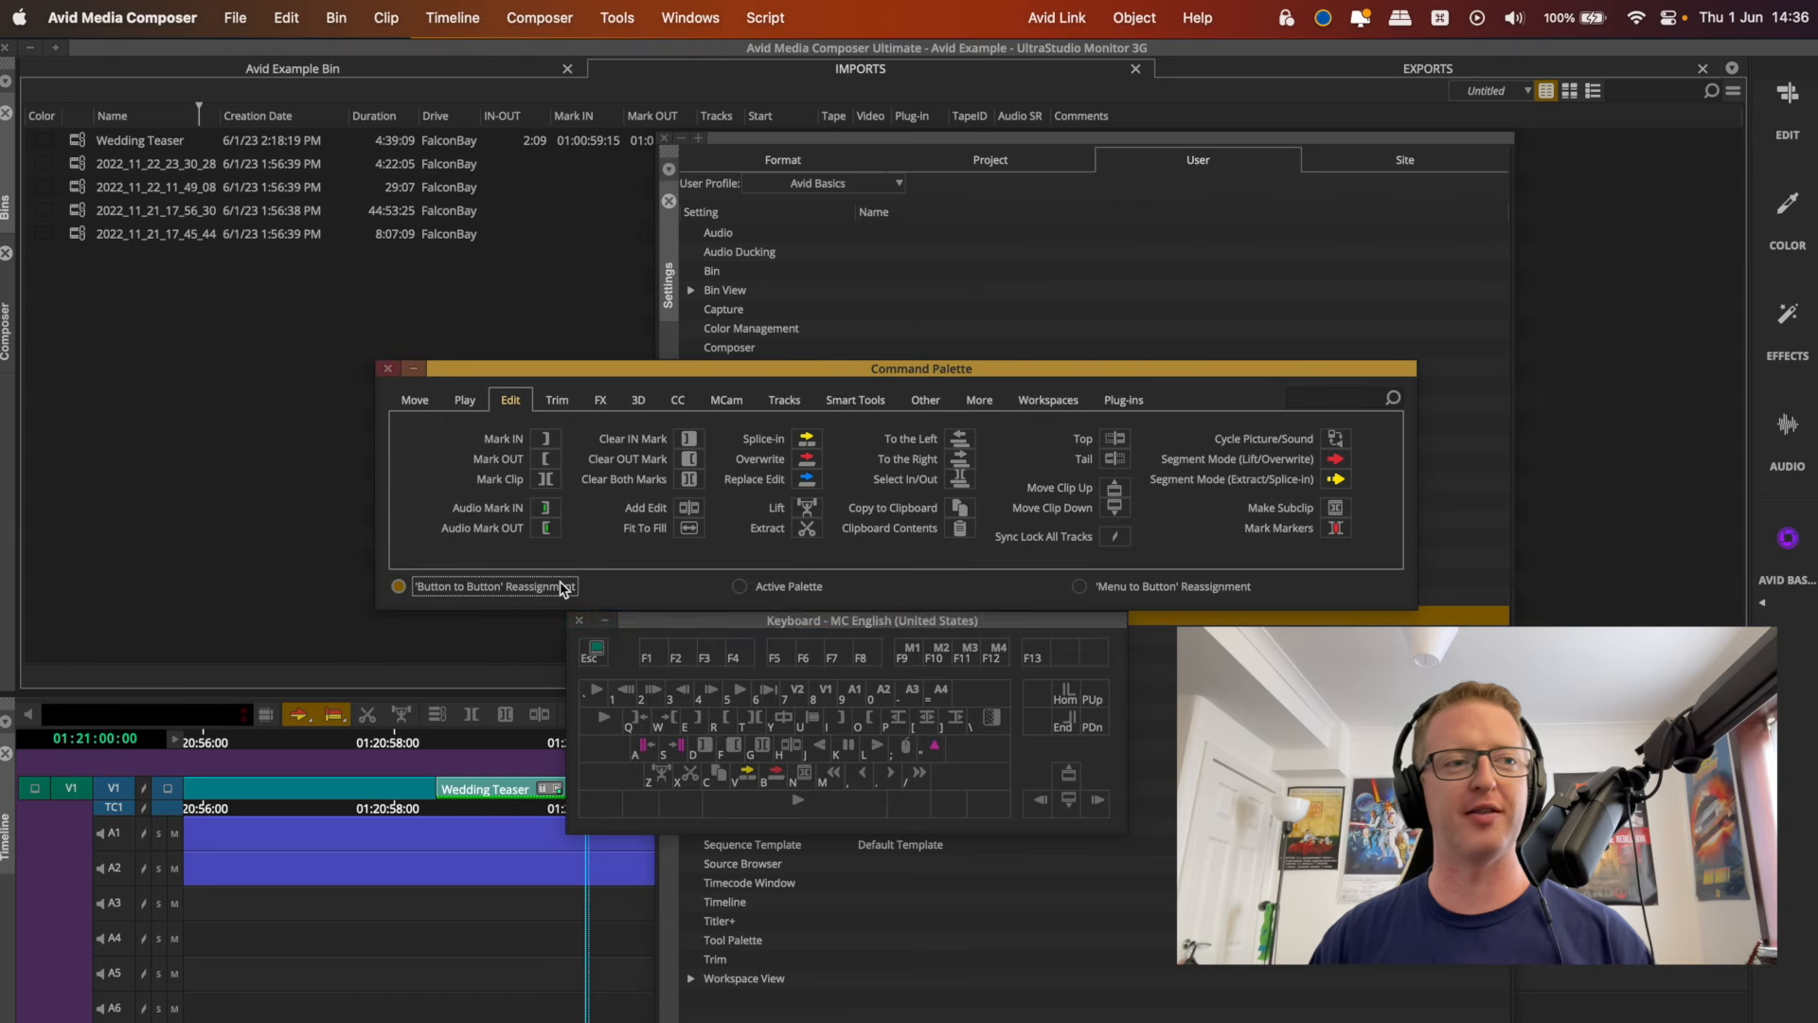
{"action": "left_click", "coordinate": [578, 620]}
{"action": "left_click", "coordinate": [387, 368]}
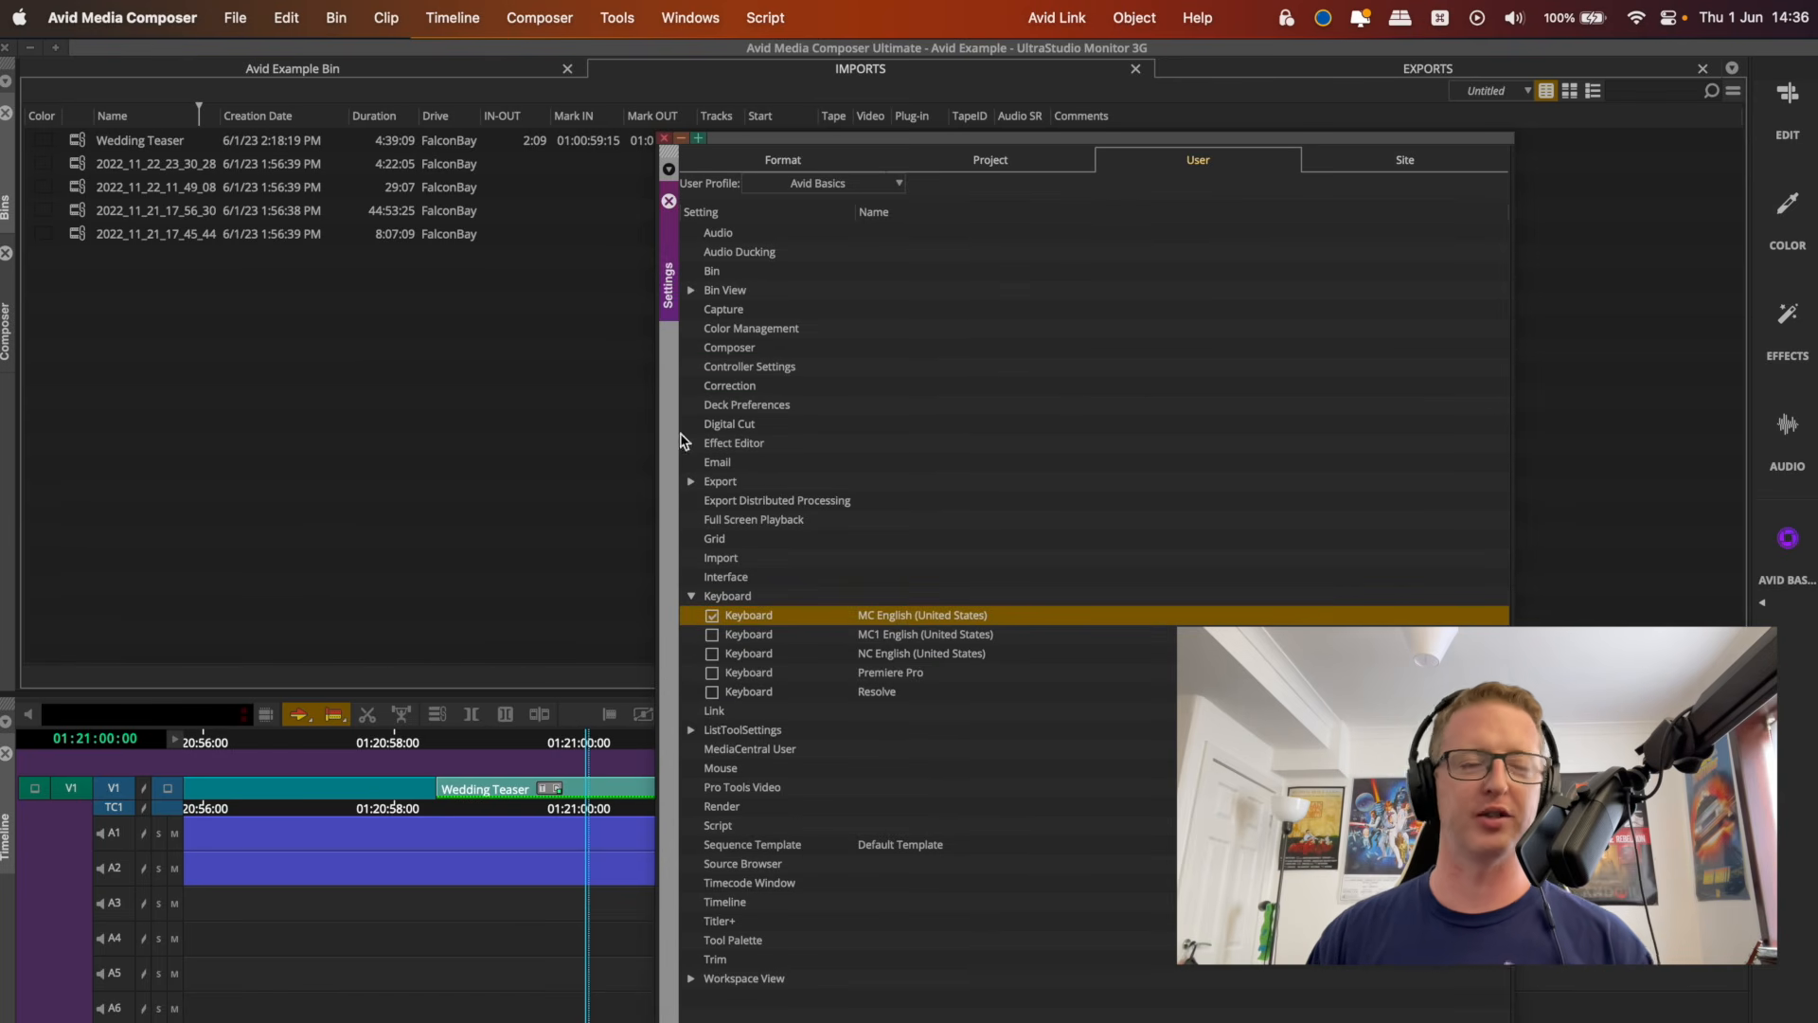
Check the Workspace View entries in the user settings, including Avid Basics, collapse the list and close the settings.
{"action": "left_click", "coordinate": [691, 978]}
{"action": "scroll", "coordinate": [765, 1010], "scroll_direction": "down", "scroll_amount": 1}
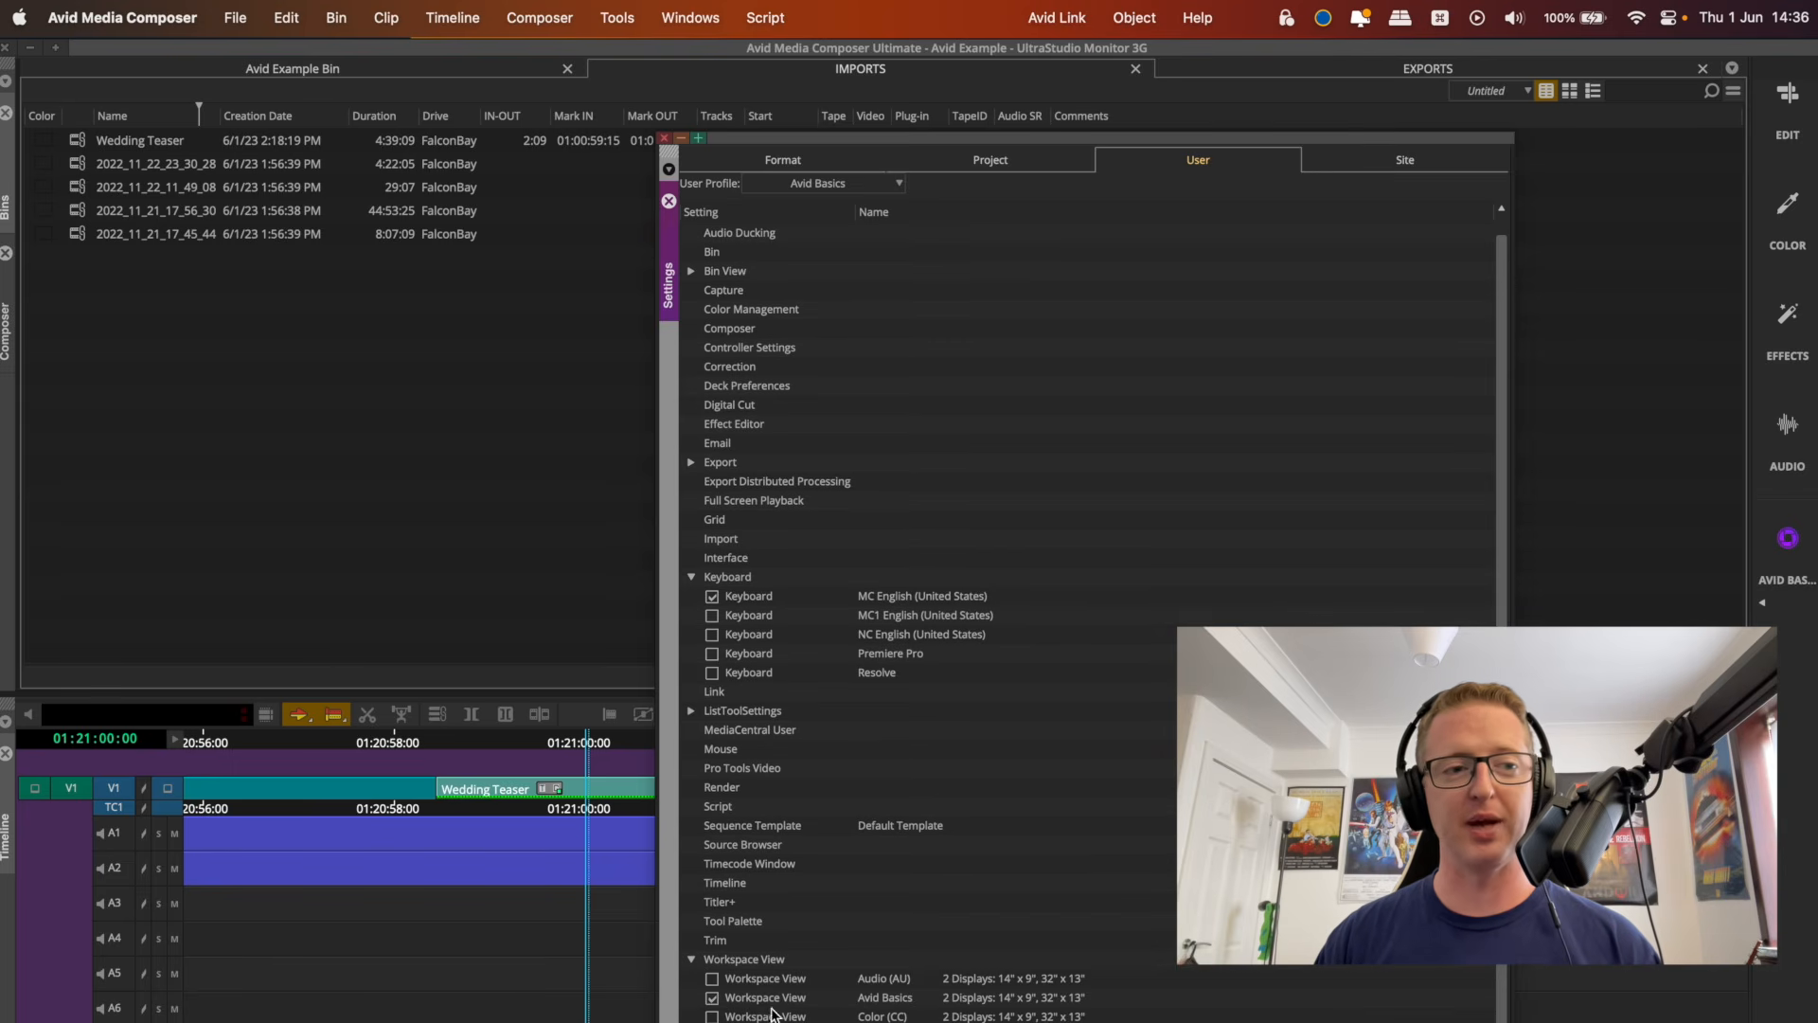
{"action": "double_click", "coordinate": [781, 999]}
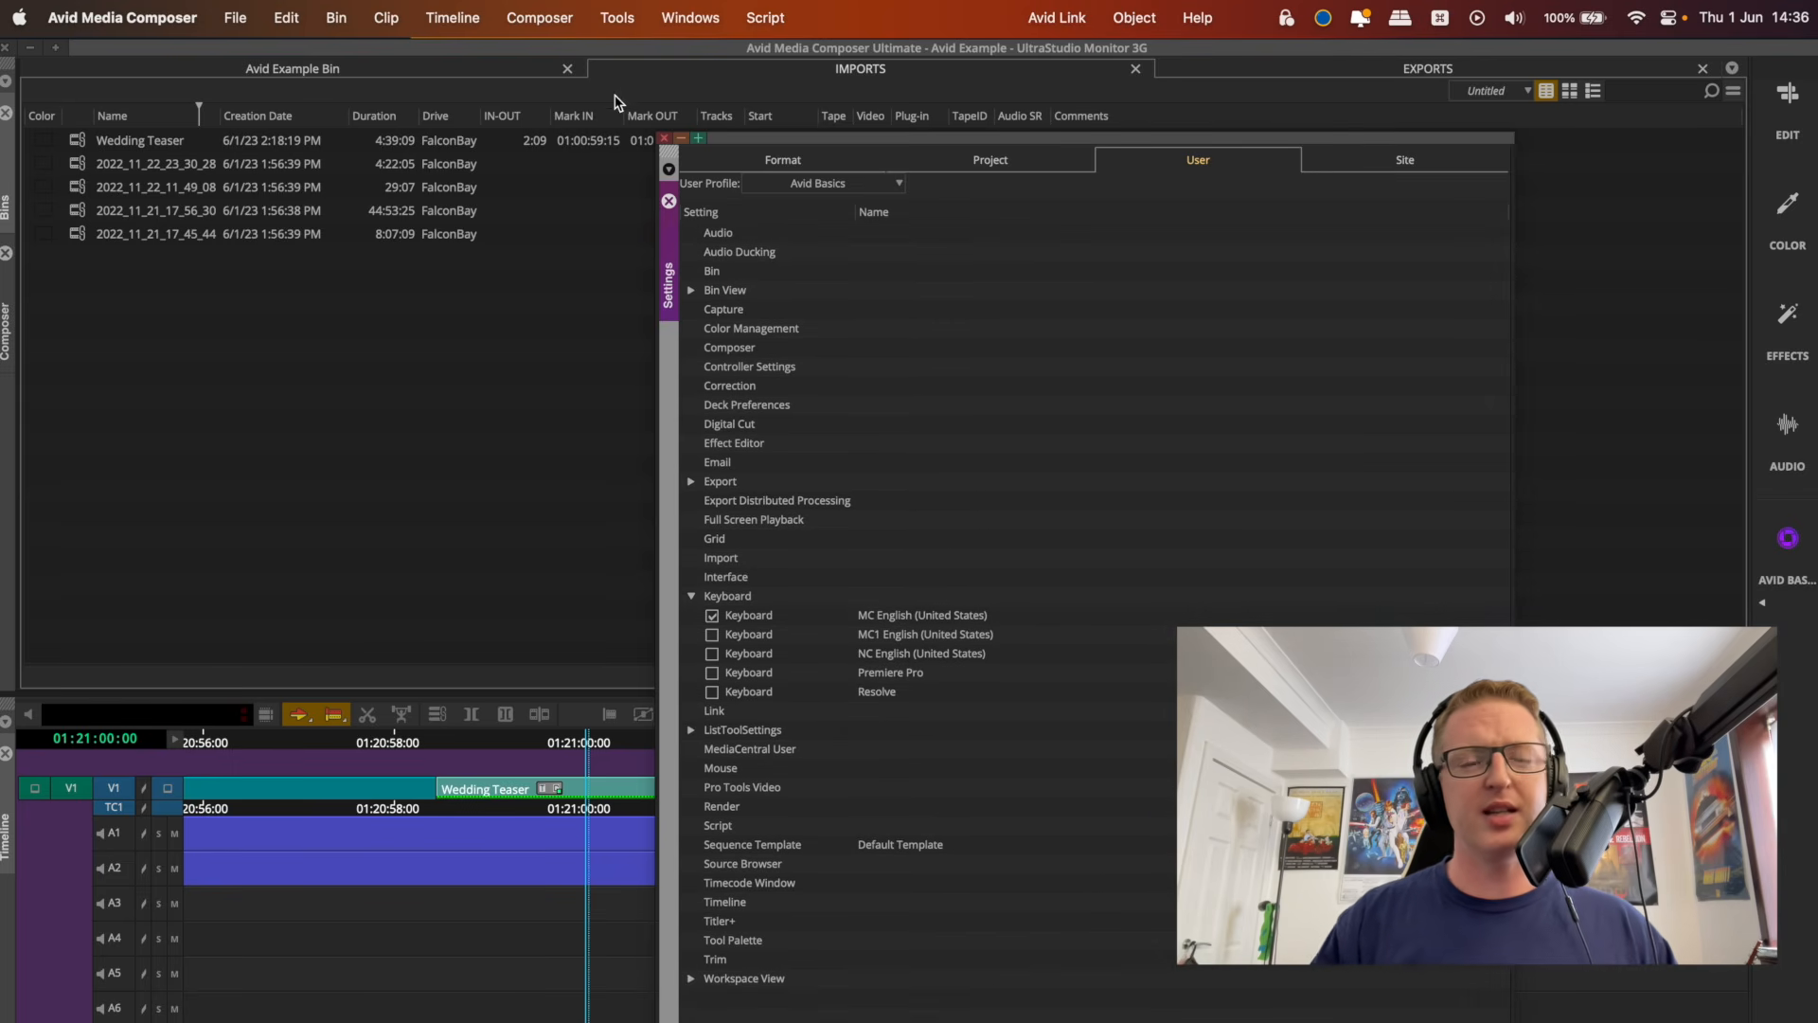
{"action": "left_click", "coordinate": [669, 200]}
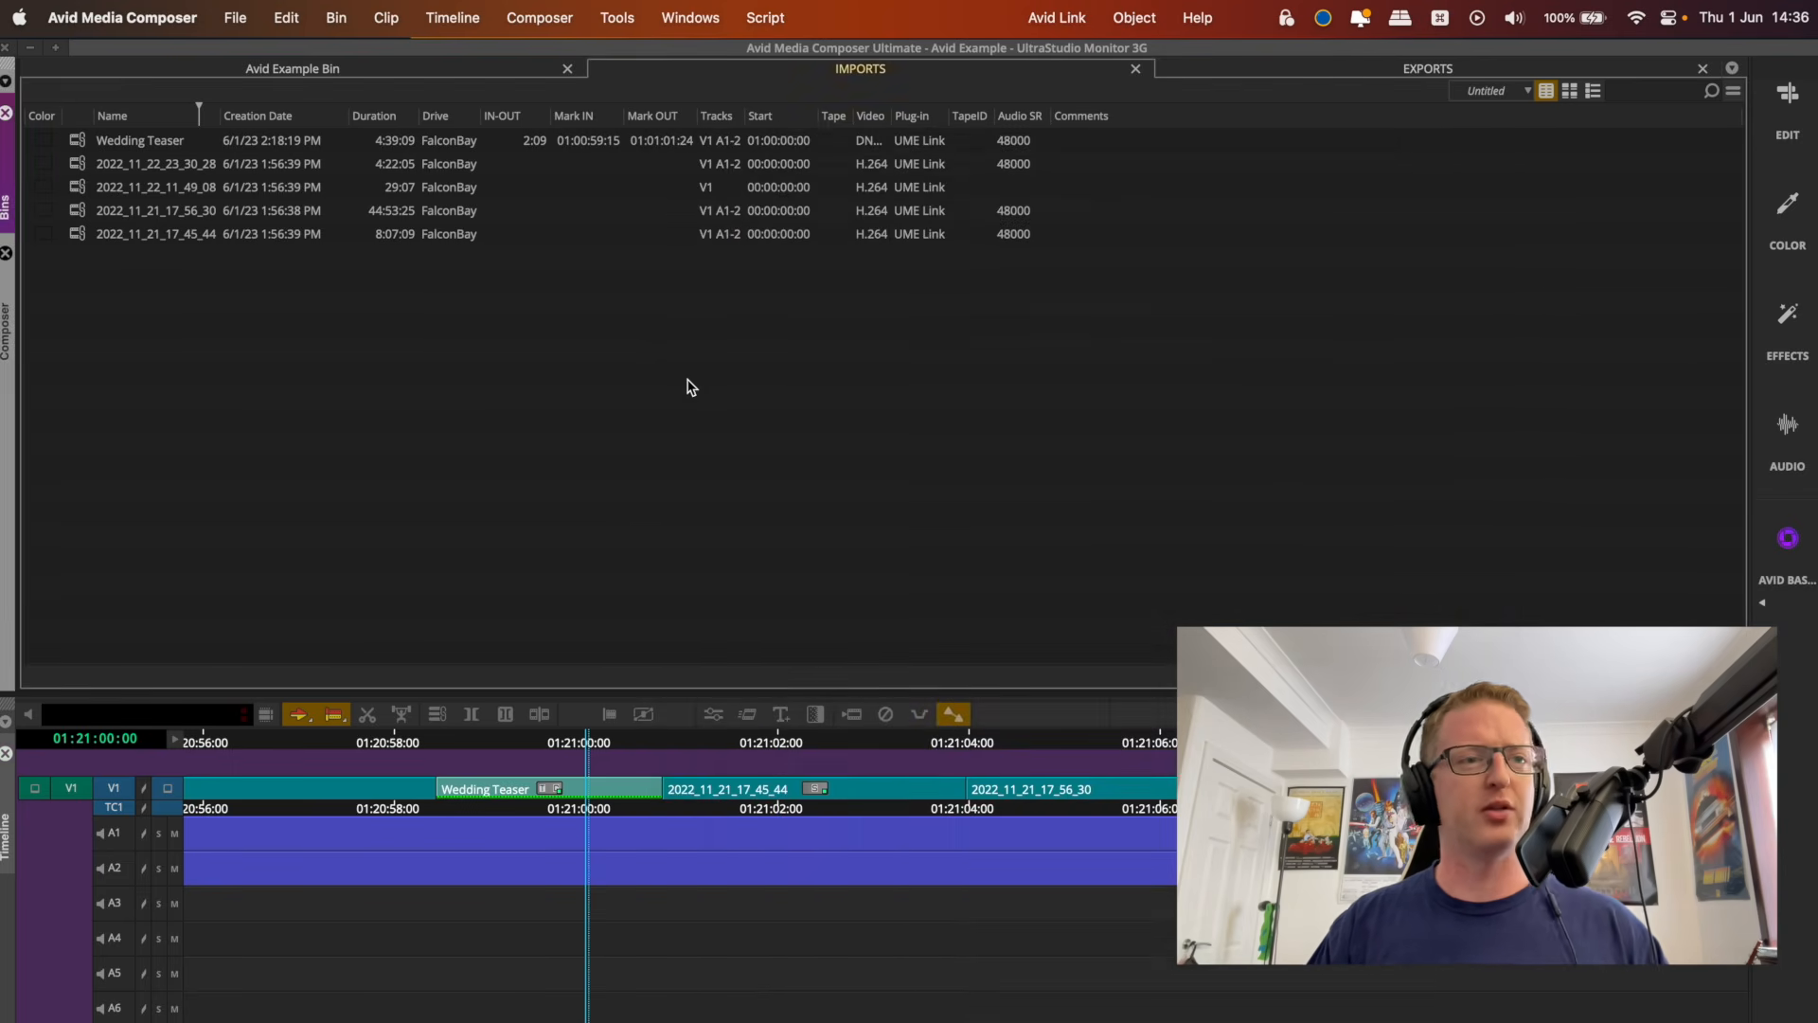